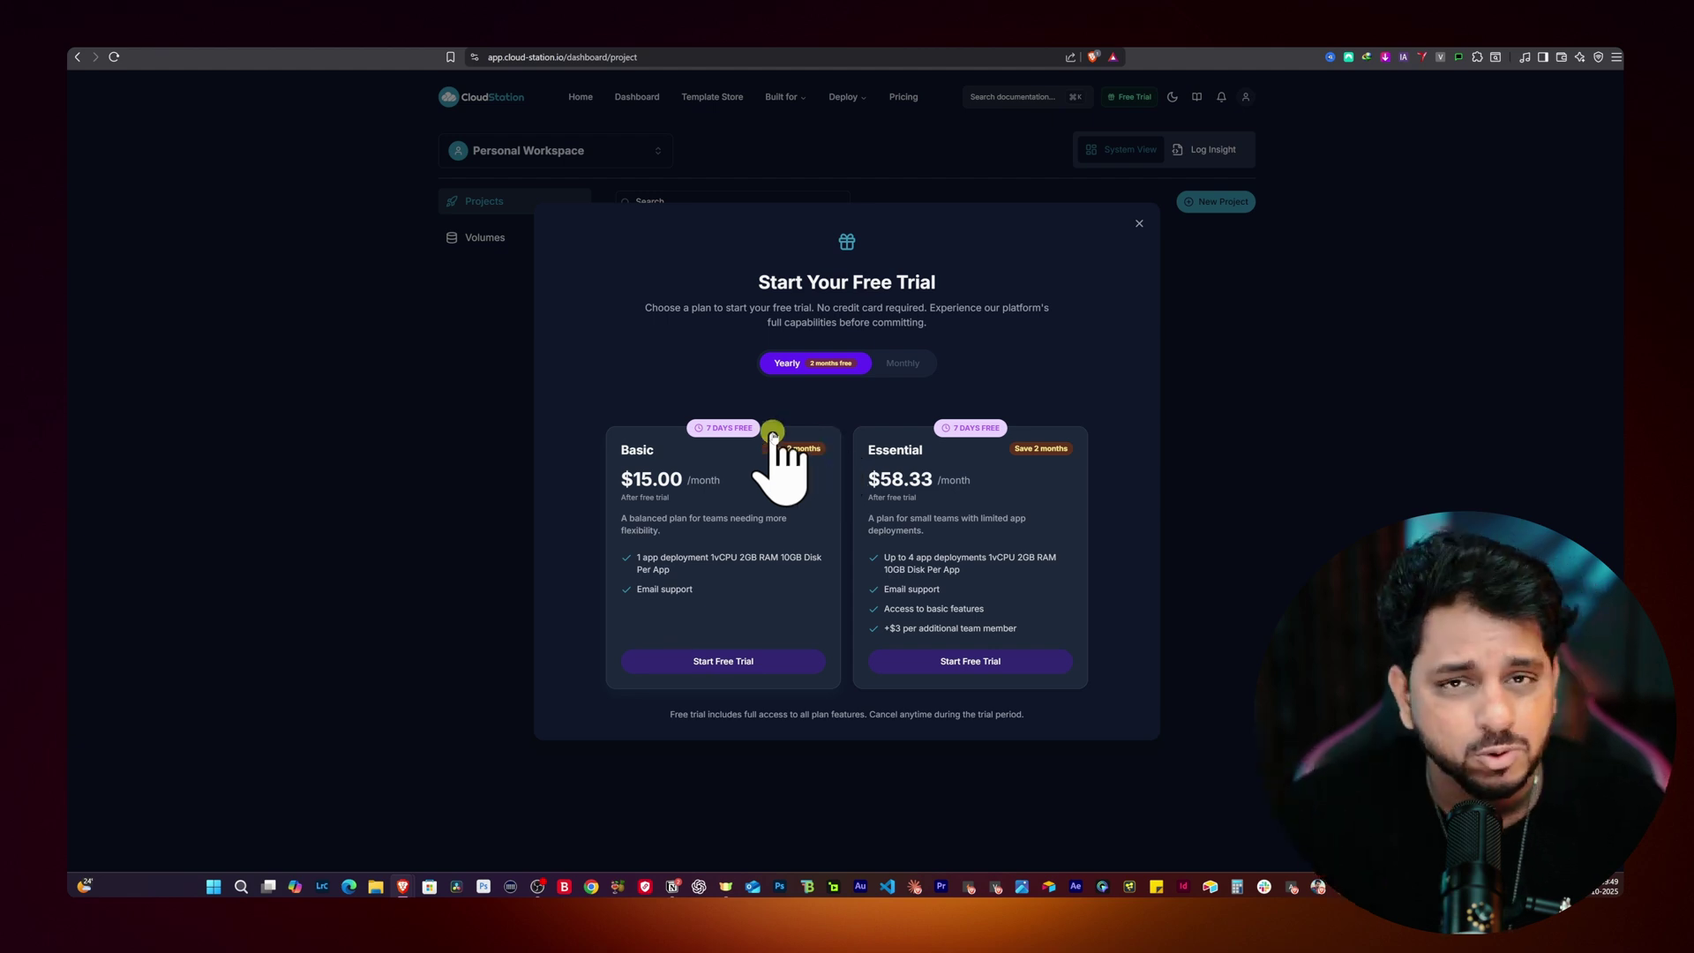
Step: Start the Basic plan's 7-day free trial on monthly billing and begin a new project
left_click(1140, 231)
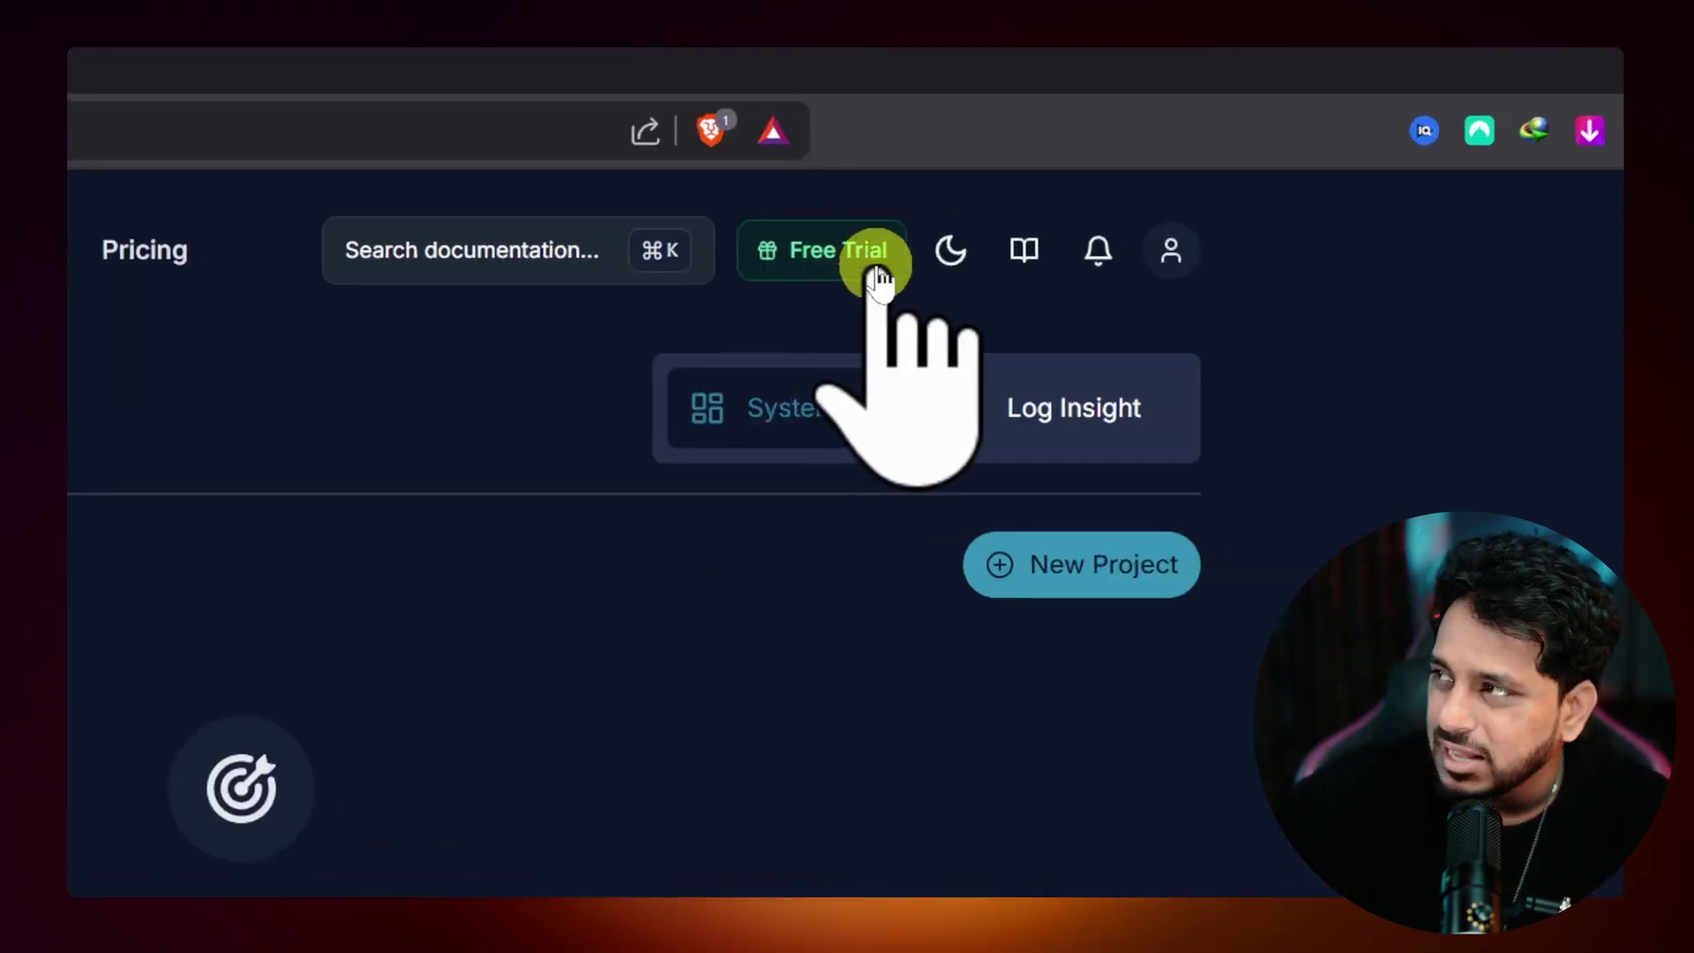
left_click(878, 269)
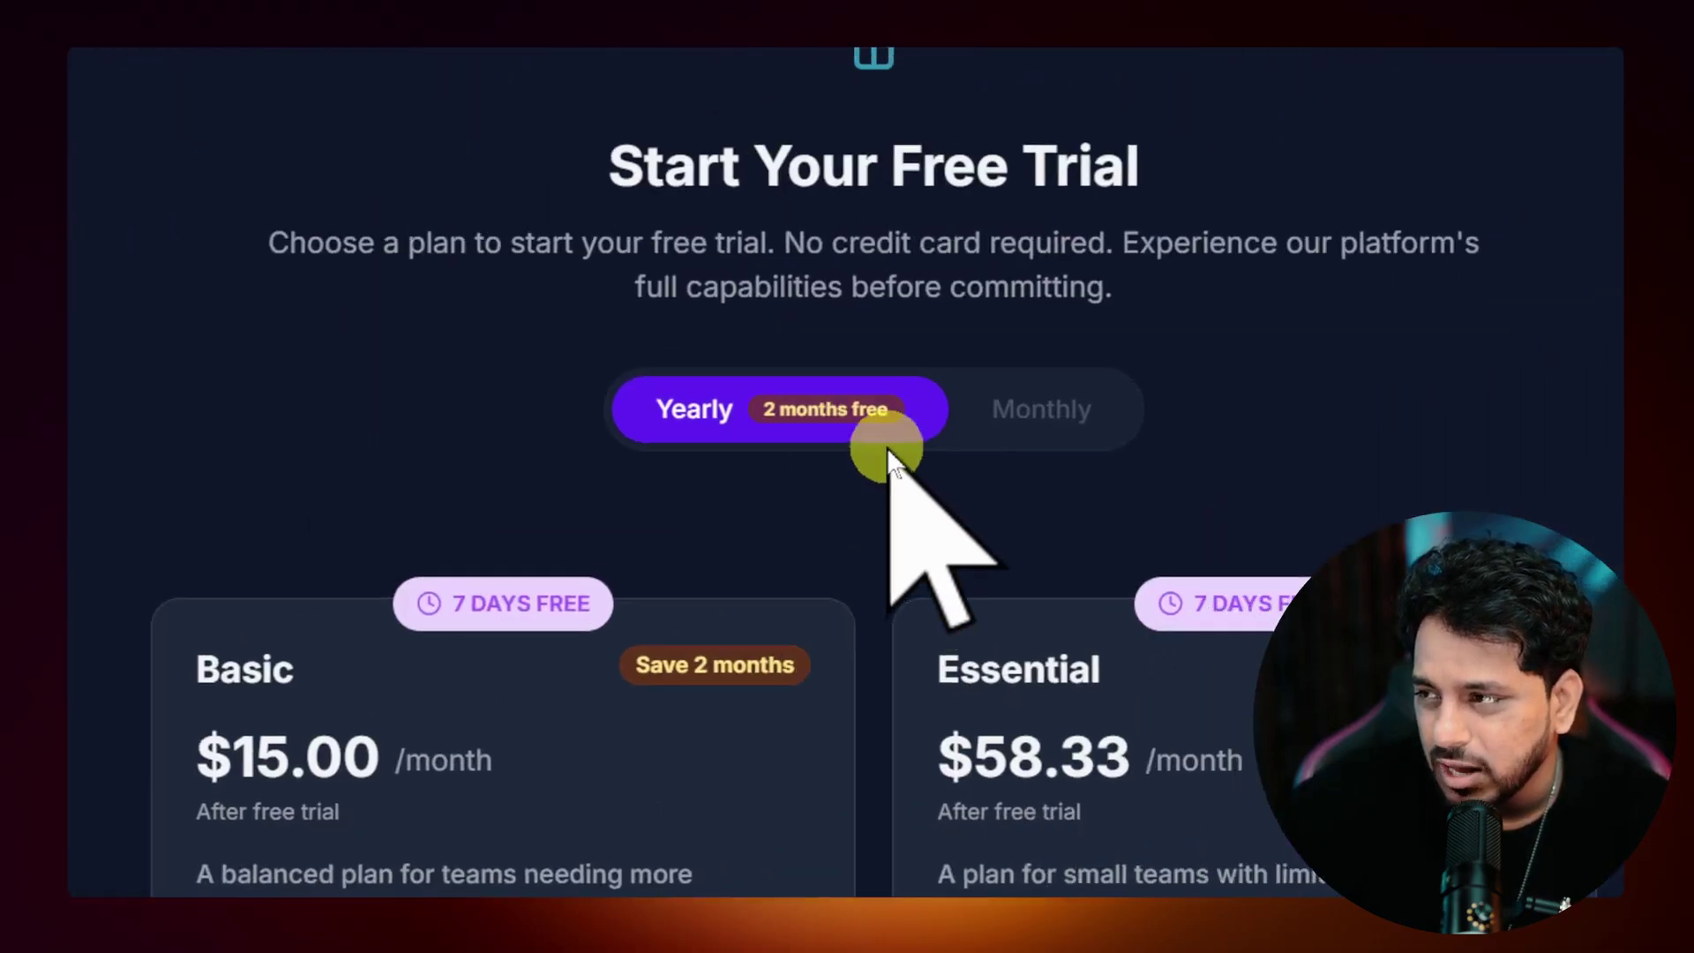
left_click(843, 446)
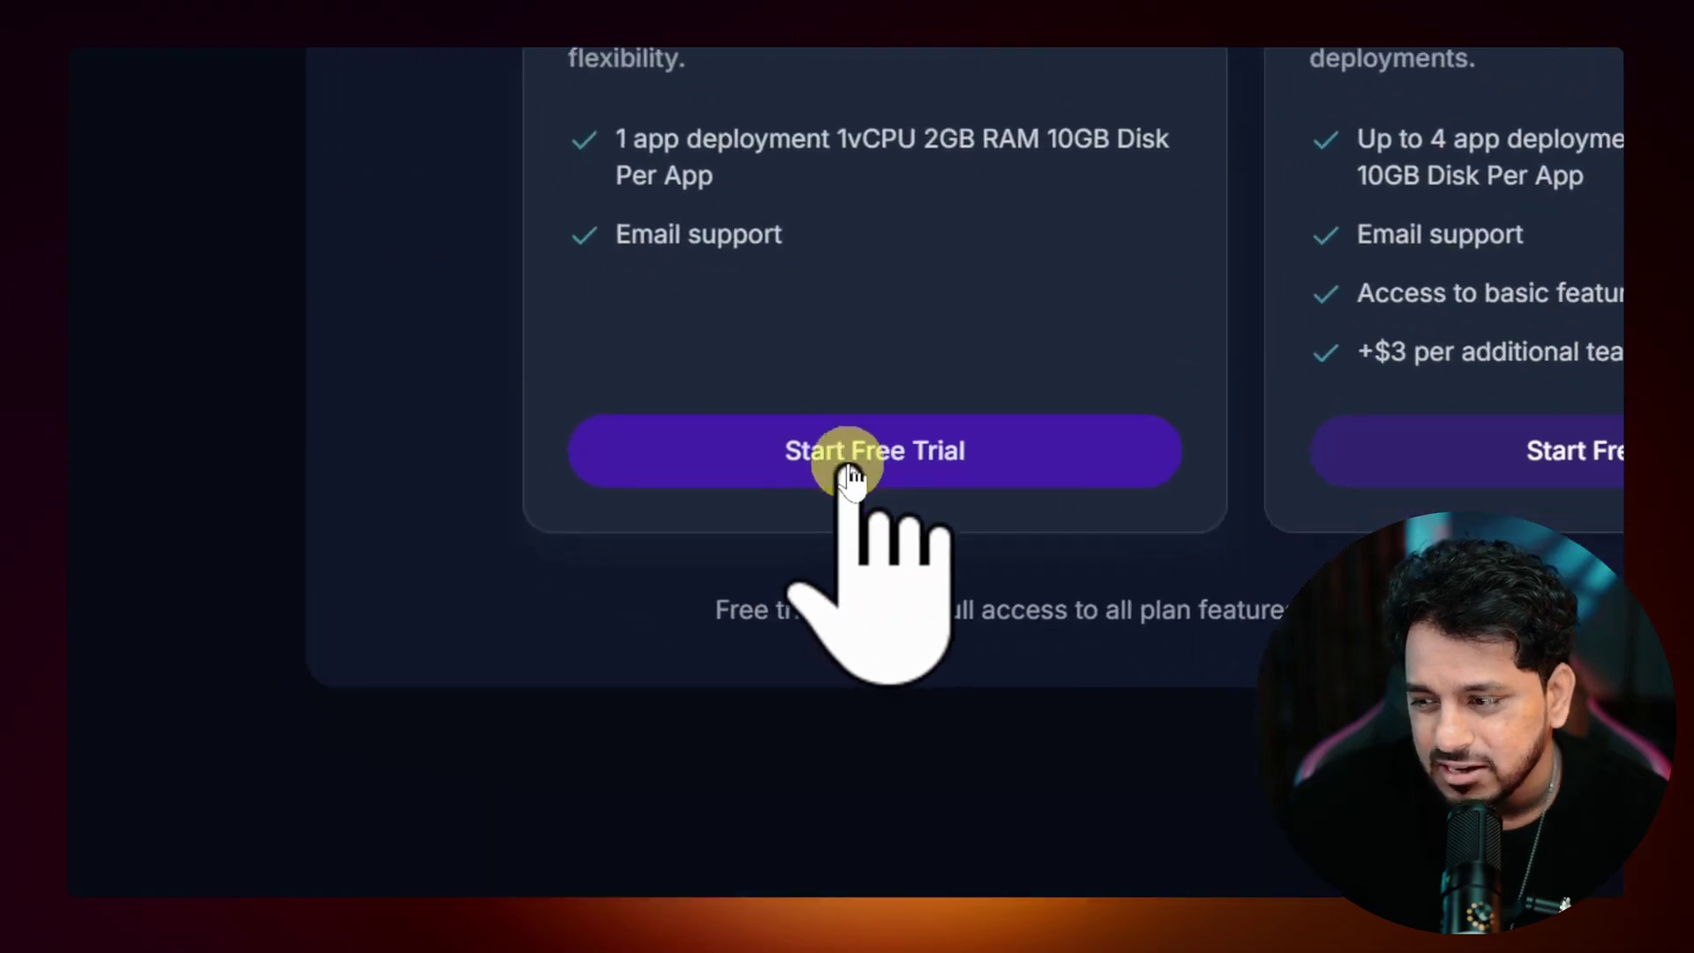
left_click(845, 465)
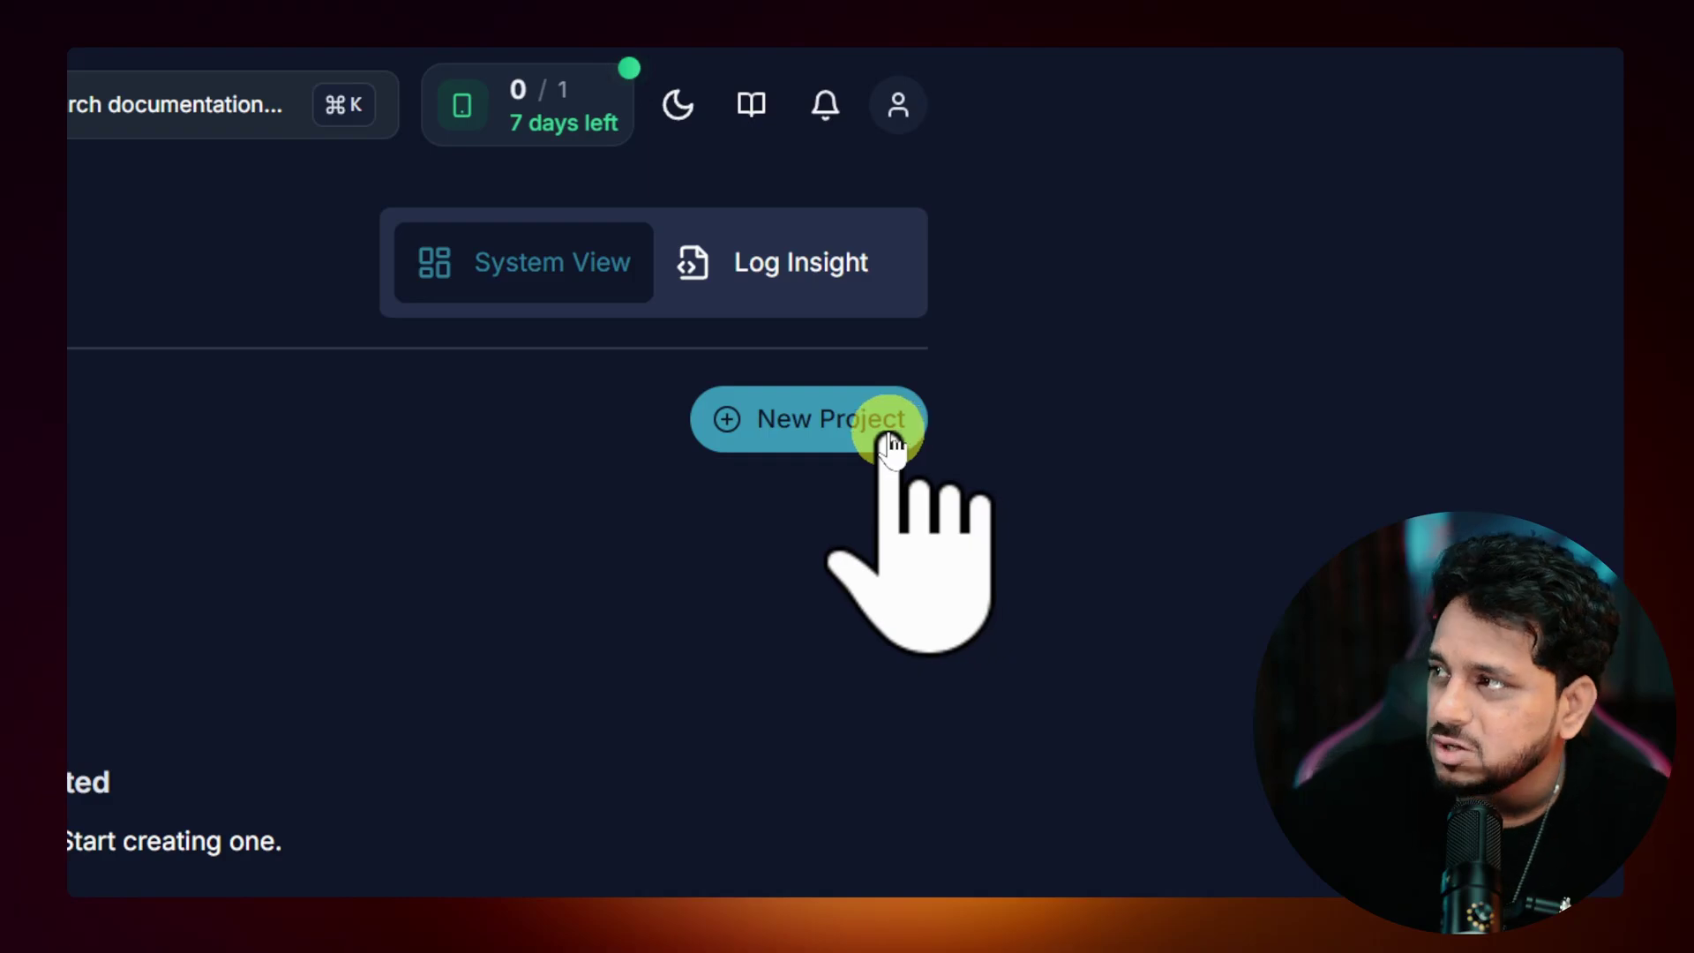
left_click(889, 434)
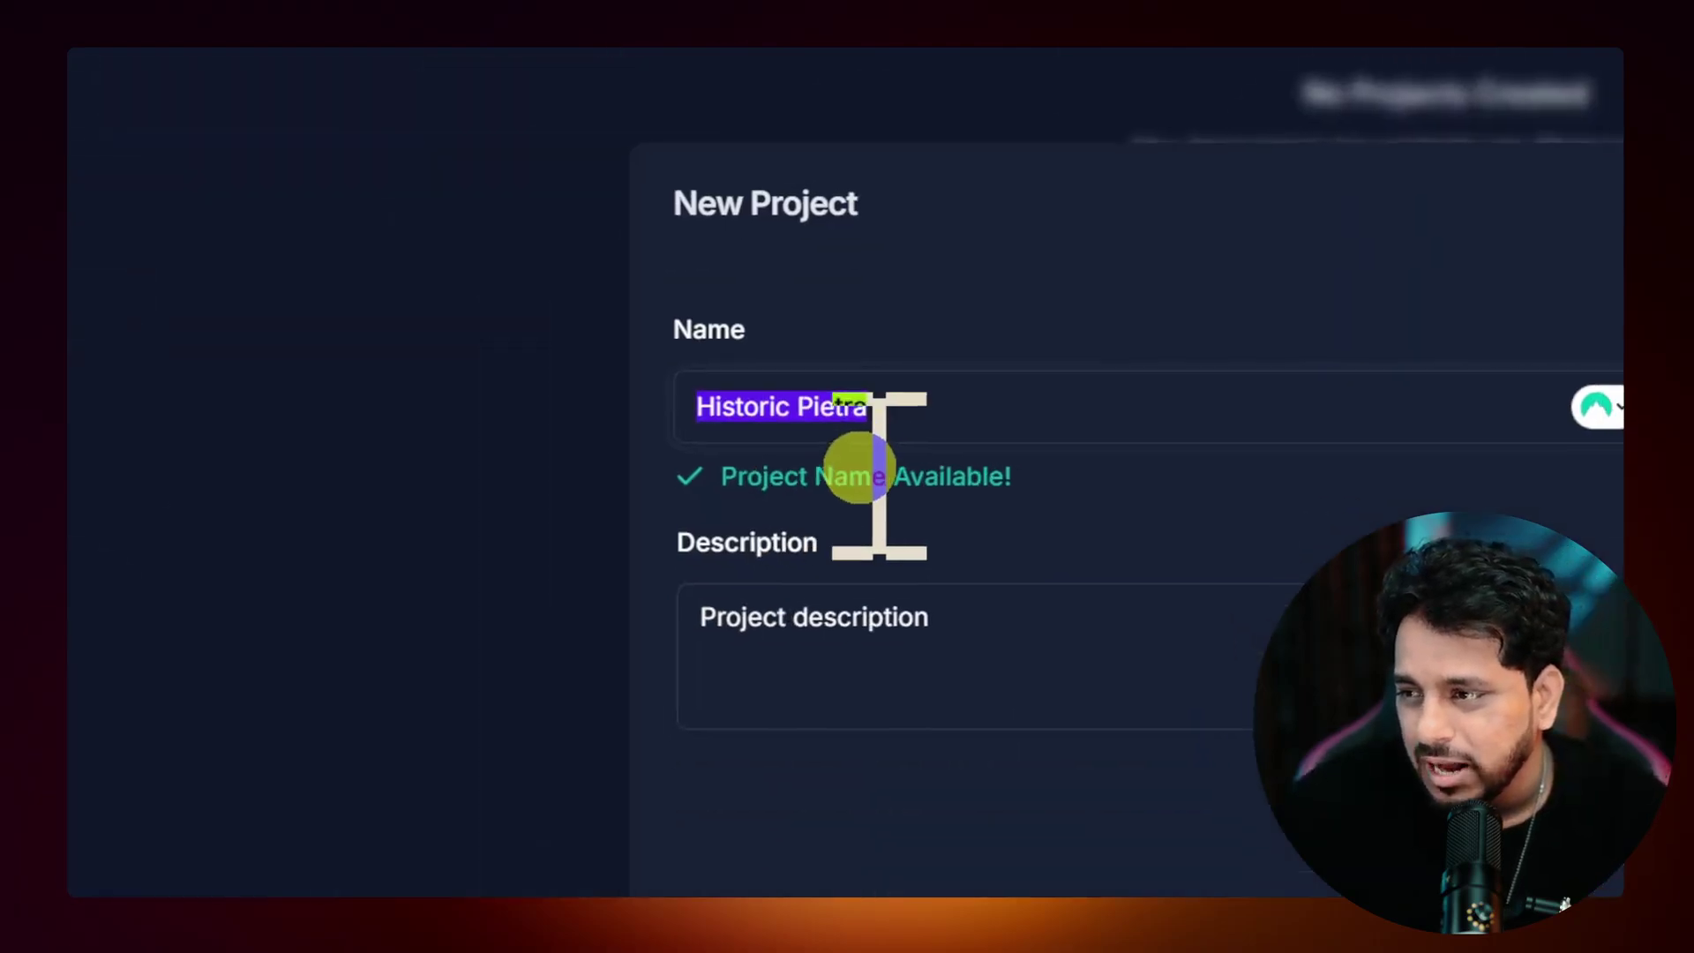
Step: Name the new project 'Whatsapp Buddy' and describe it as 'Advance WhatApp Agent'
left_click(849, 432)
triple_click(850, 434)
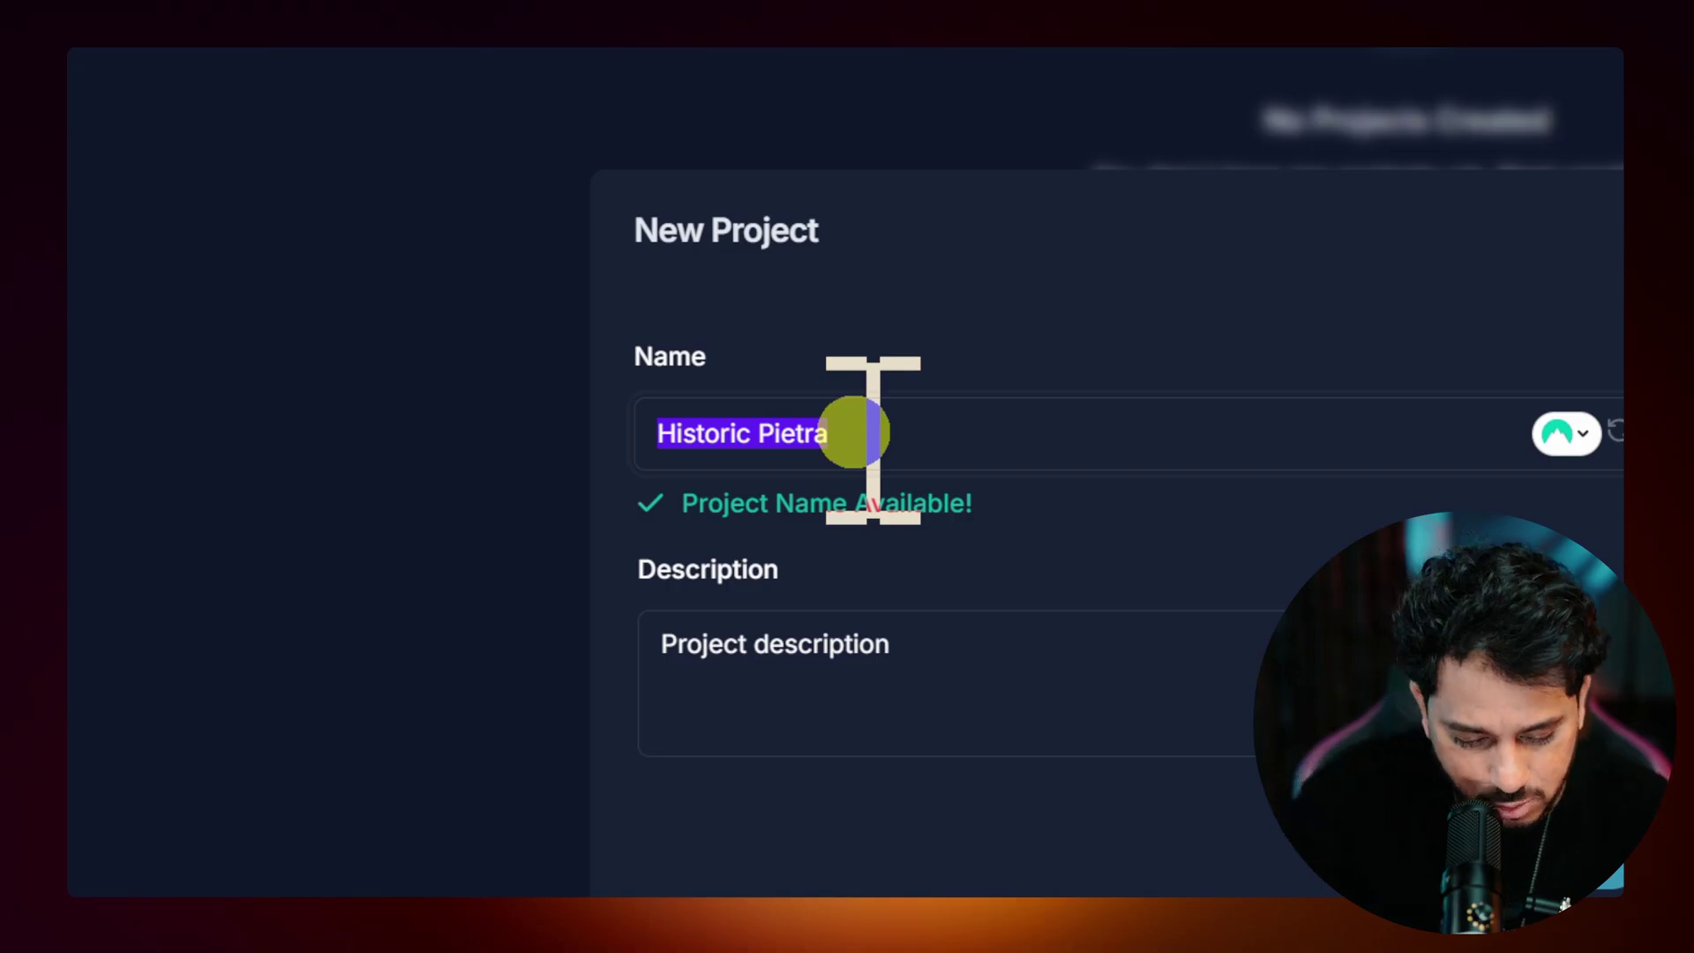
type("Whatsapp Buddy")
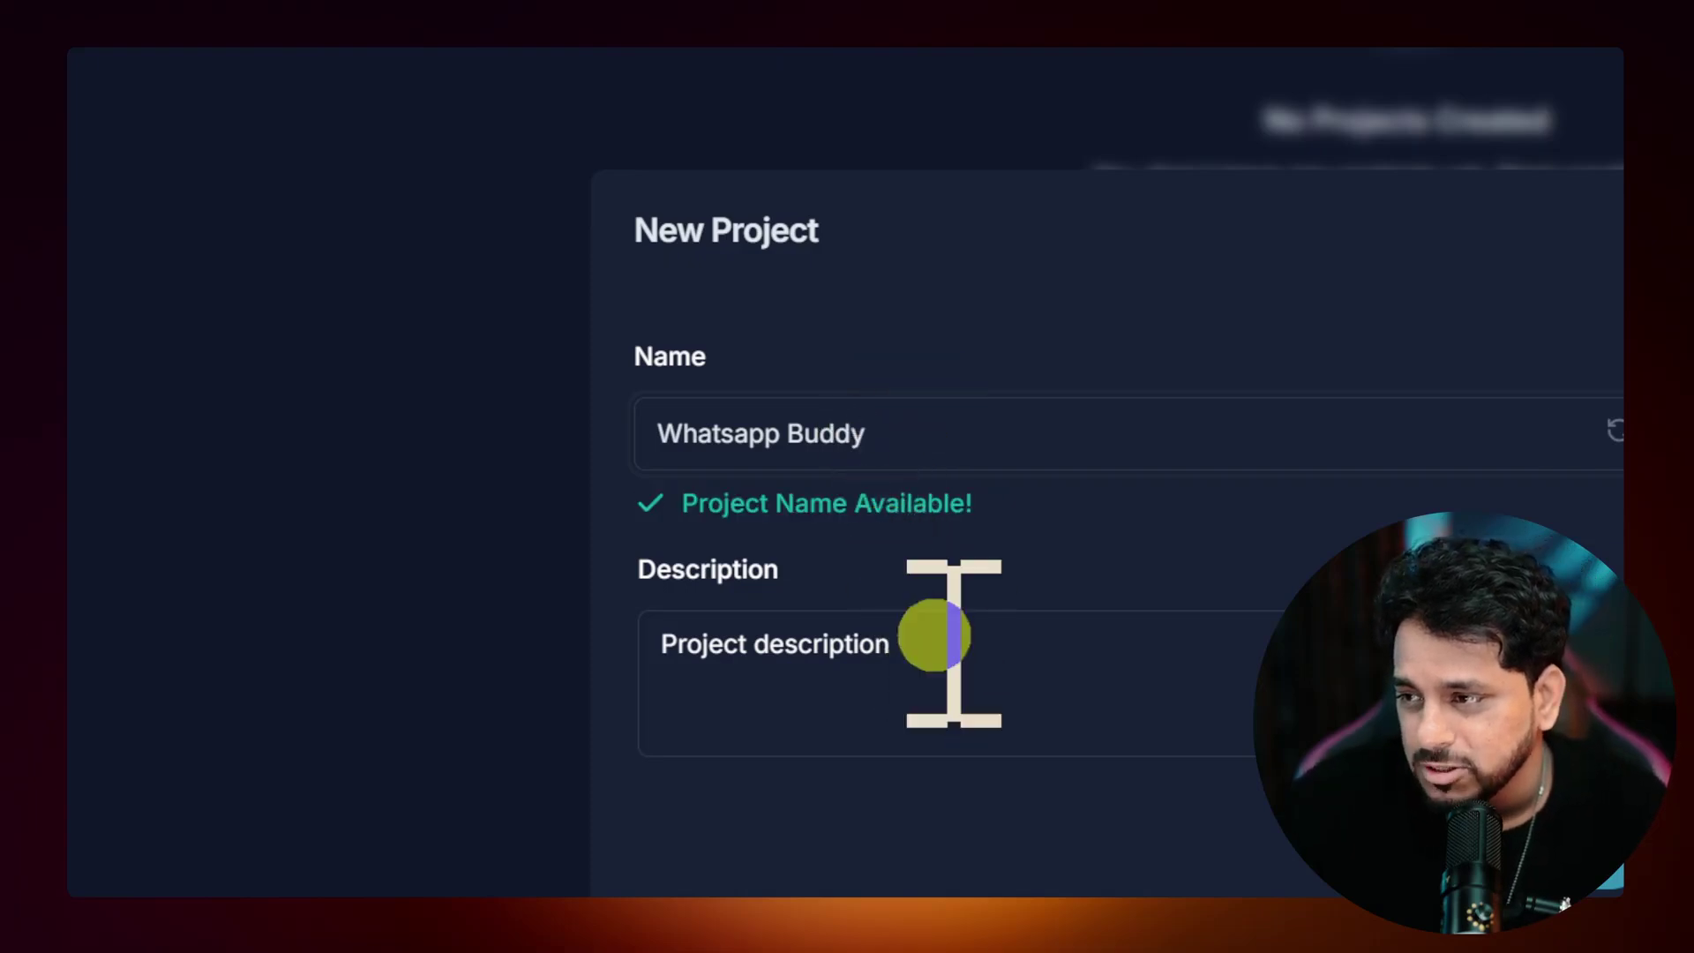
left_click(945, 688)
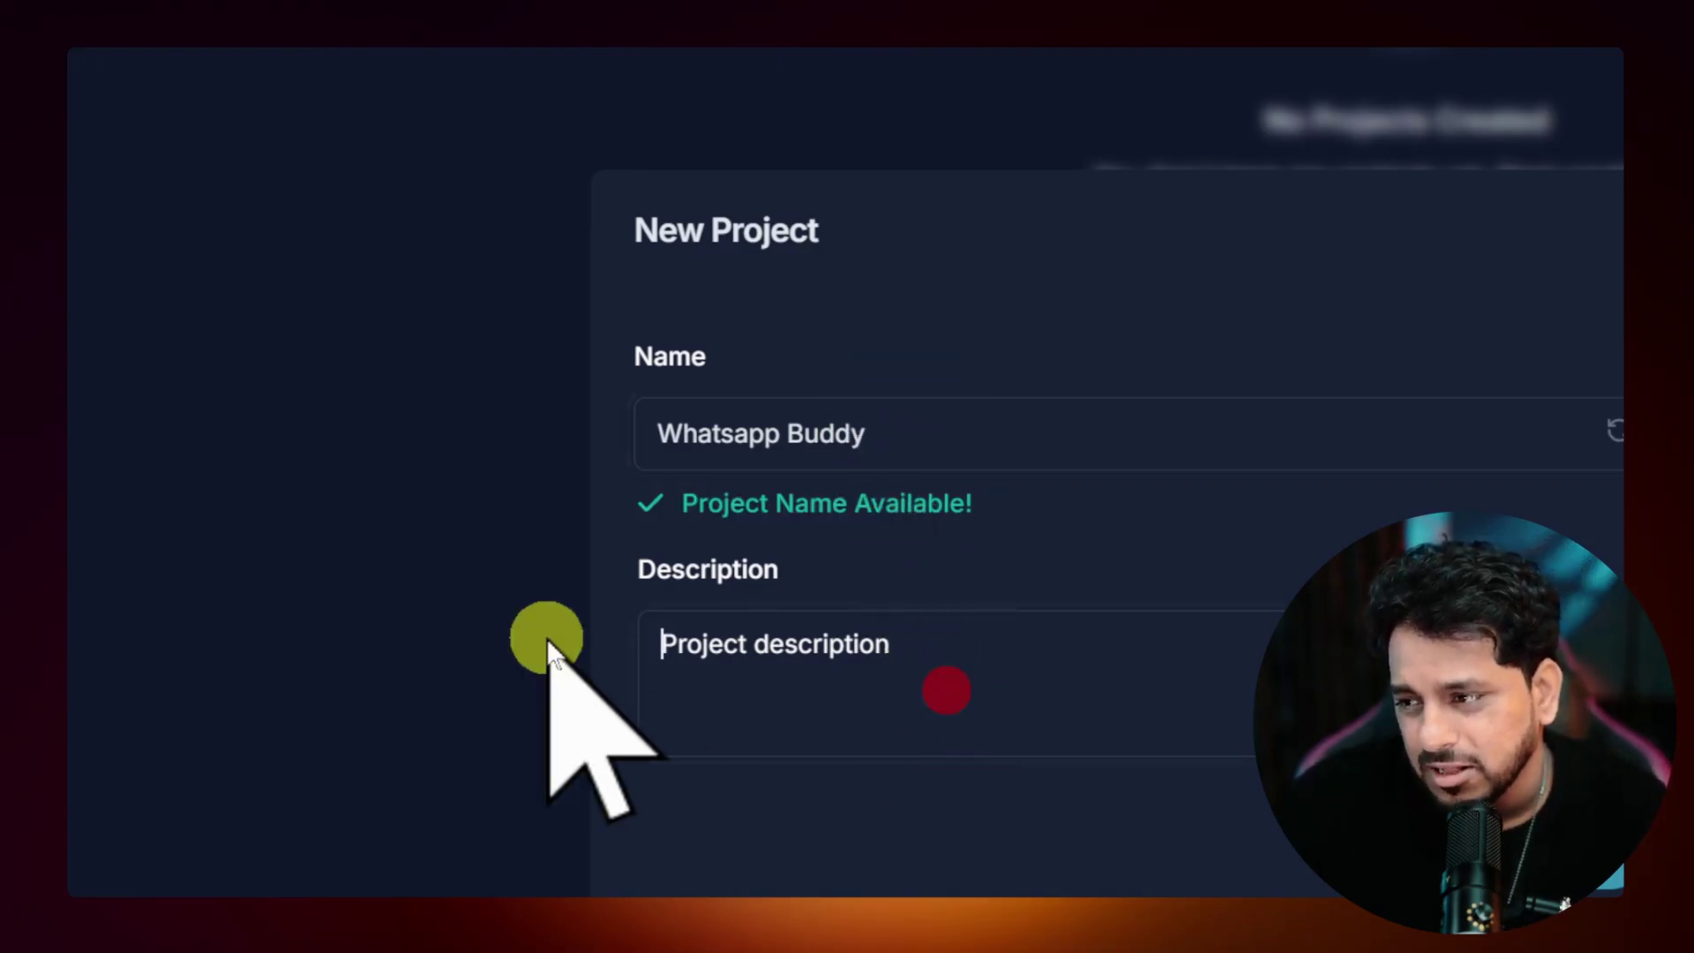
type("WhatApp Agent")
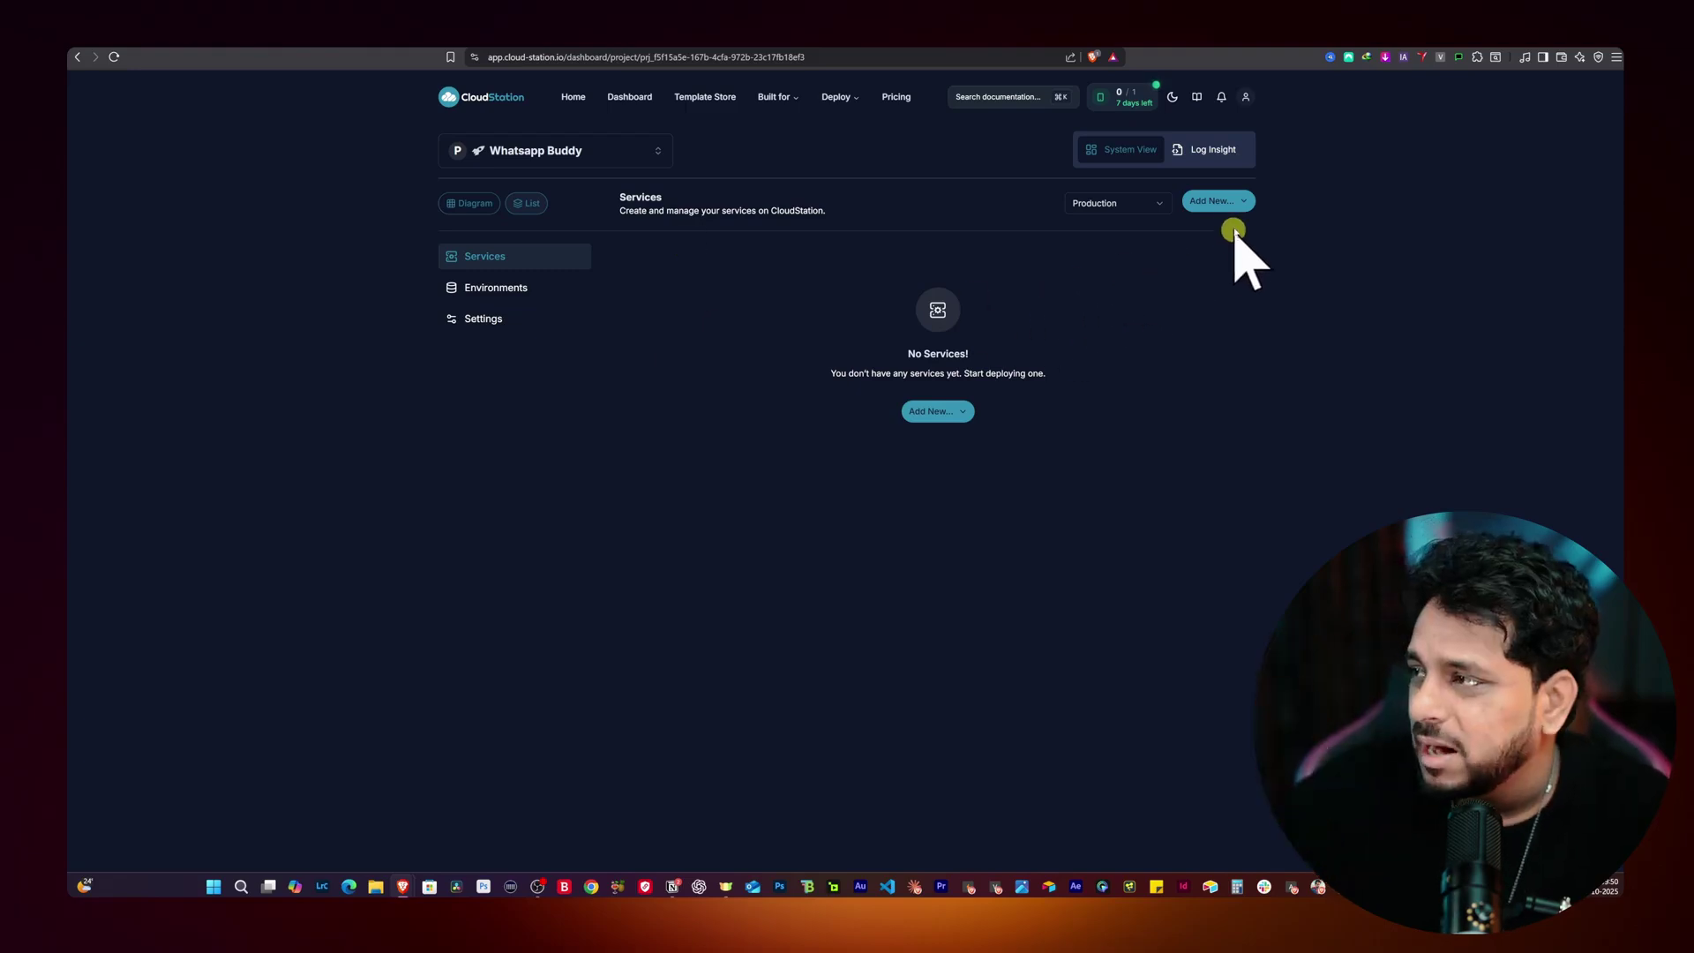
Step: Pick the Evolution Api template under Add New > Template for the Whatsapp Buddy project
left_click(1242, 201)
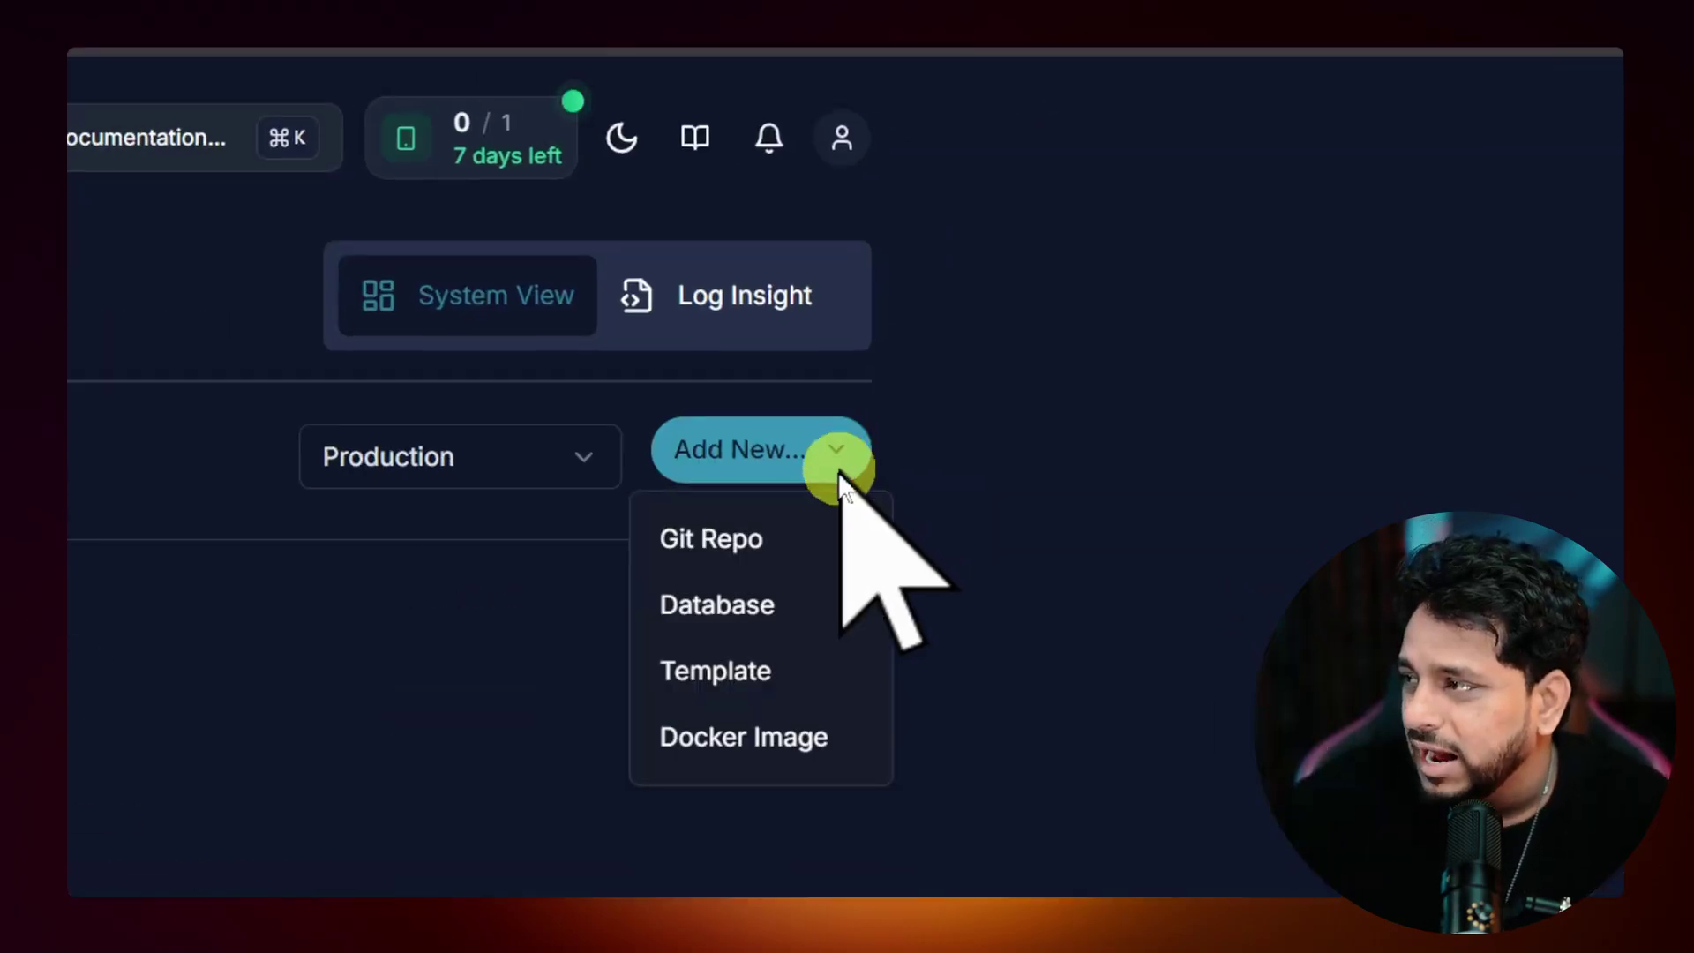
left_click(833, 679)
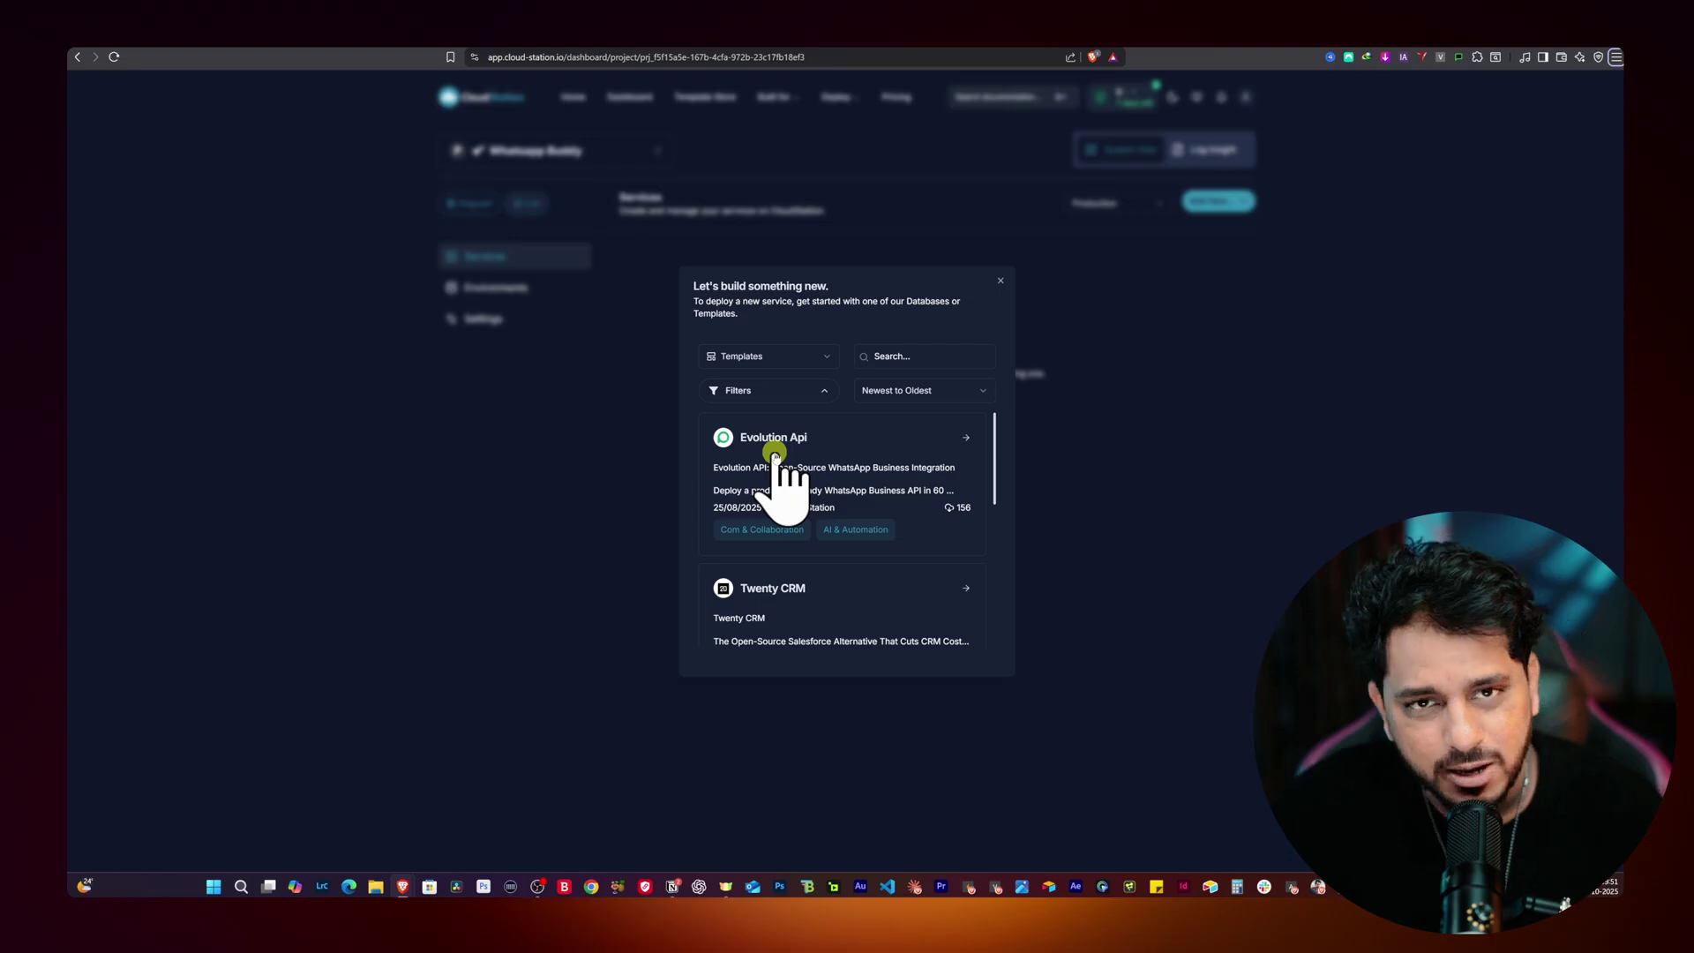
left_click(775, 455)
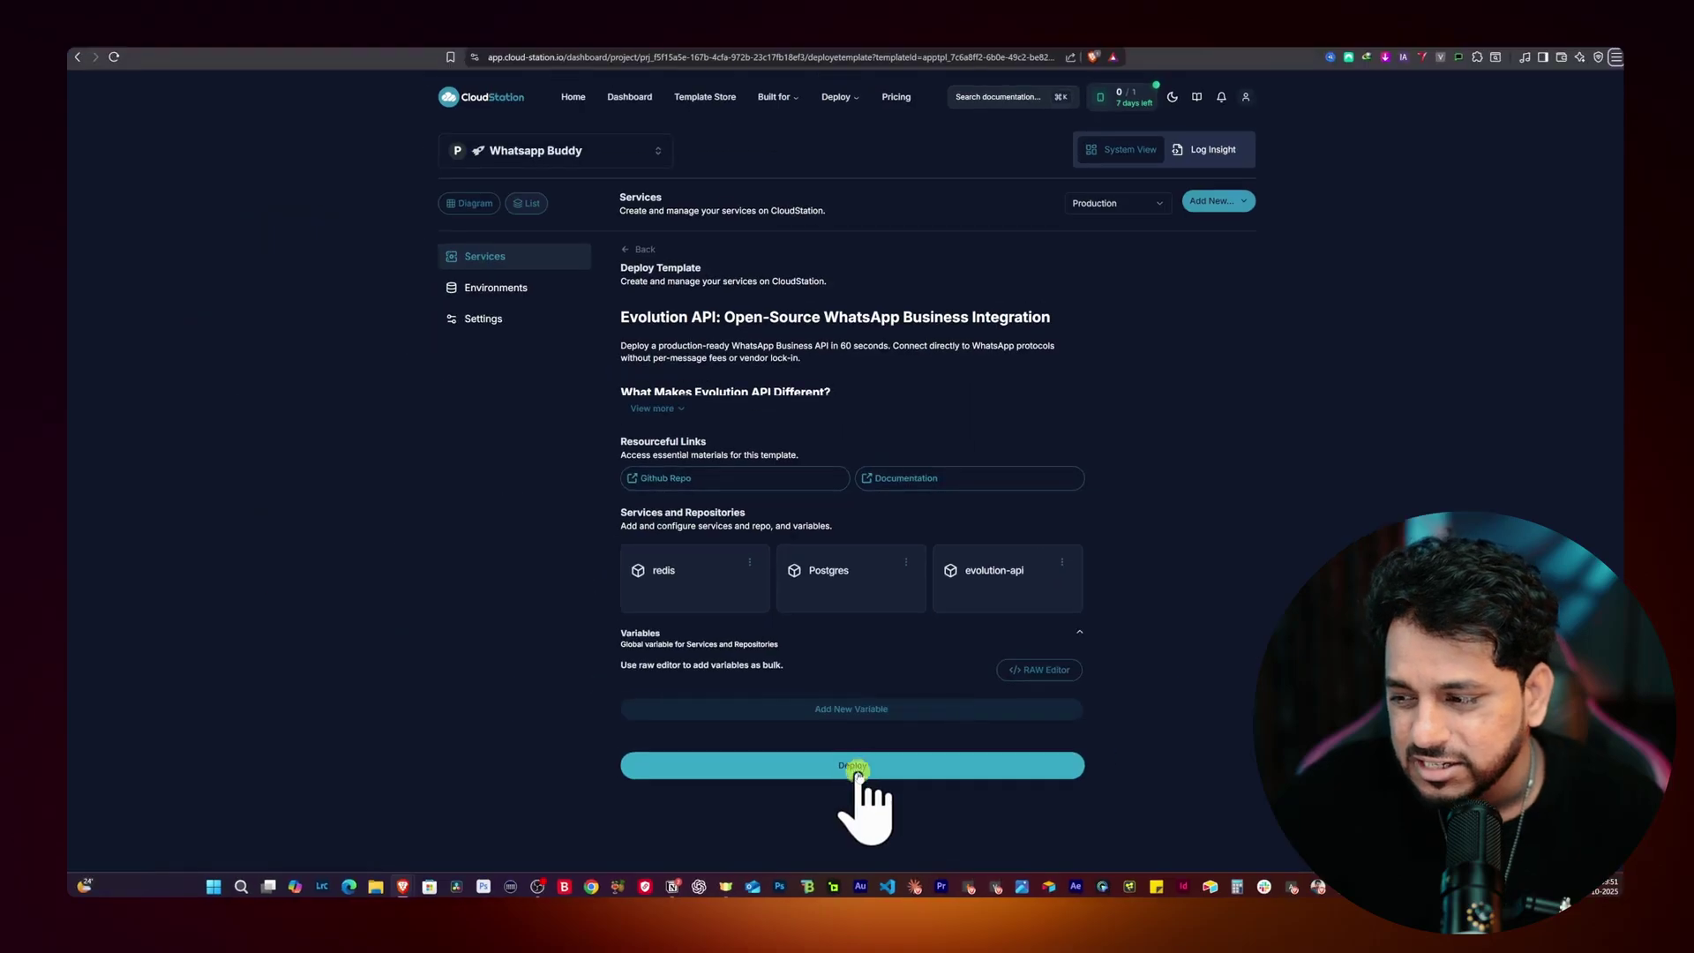
Step: Deploy the Evolution API template, bringing up Postgres, redis and evolution-api services
left_click(857, 765)
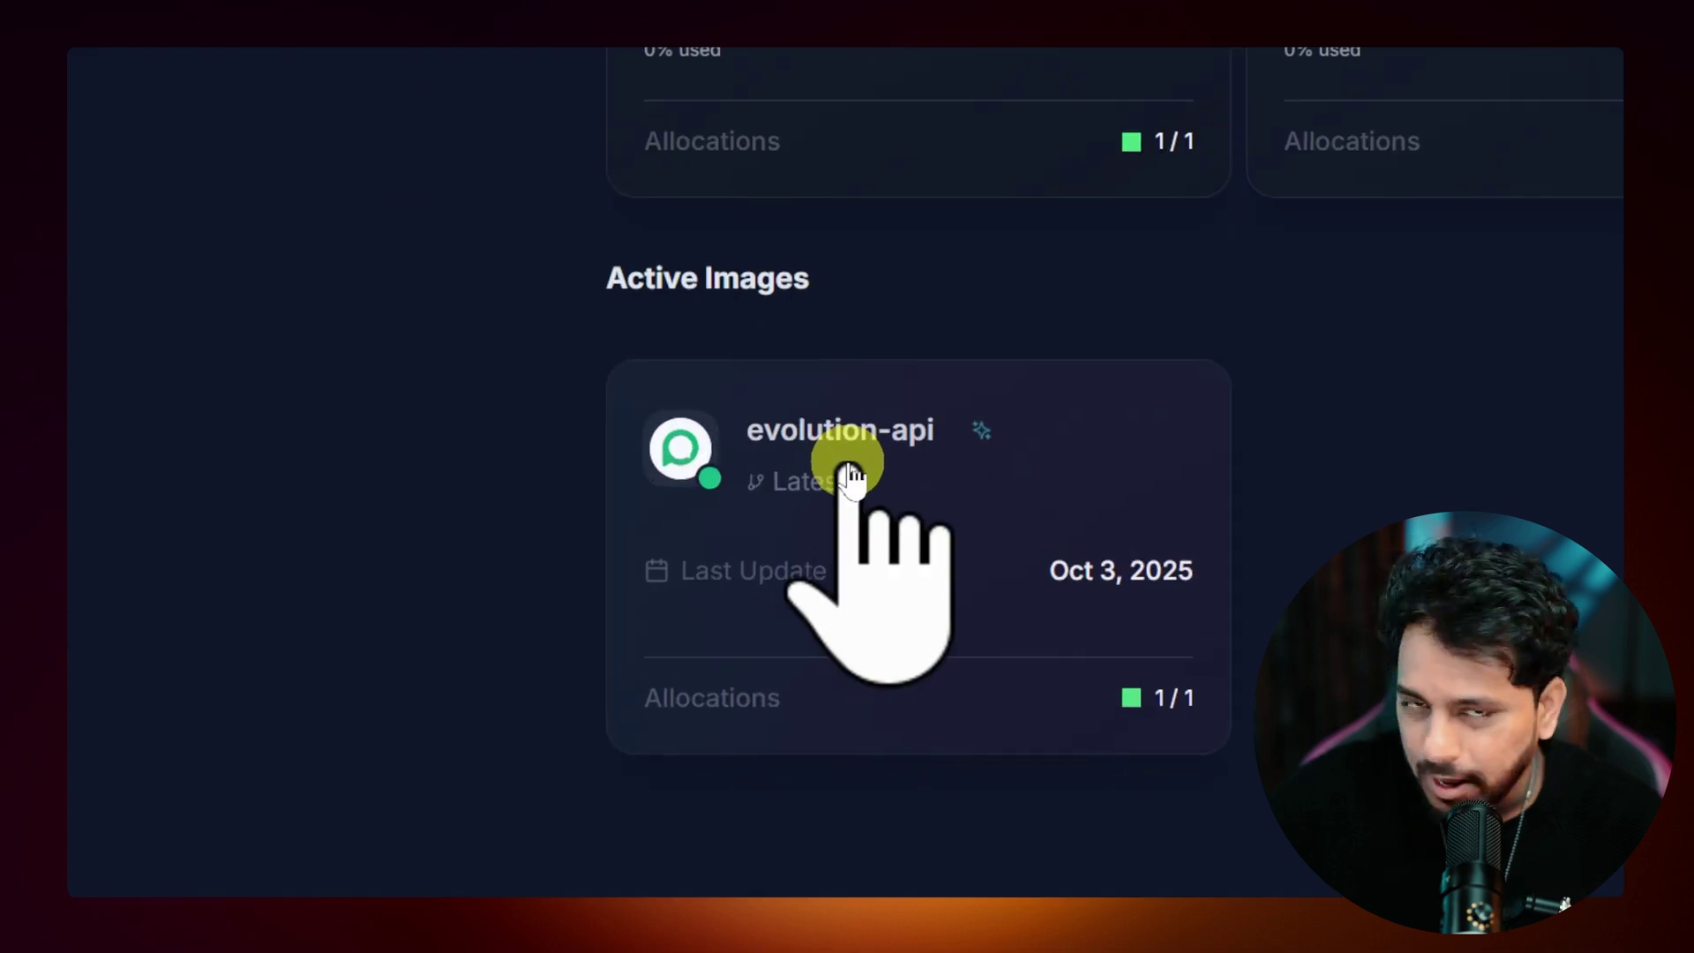
Step: Review the evolution-api service's variables and deployments, then open its public subdomain
left_click(851, 476)
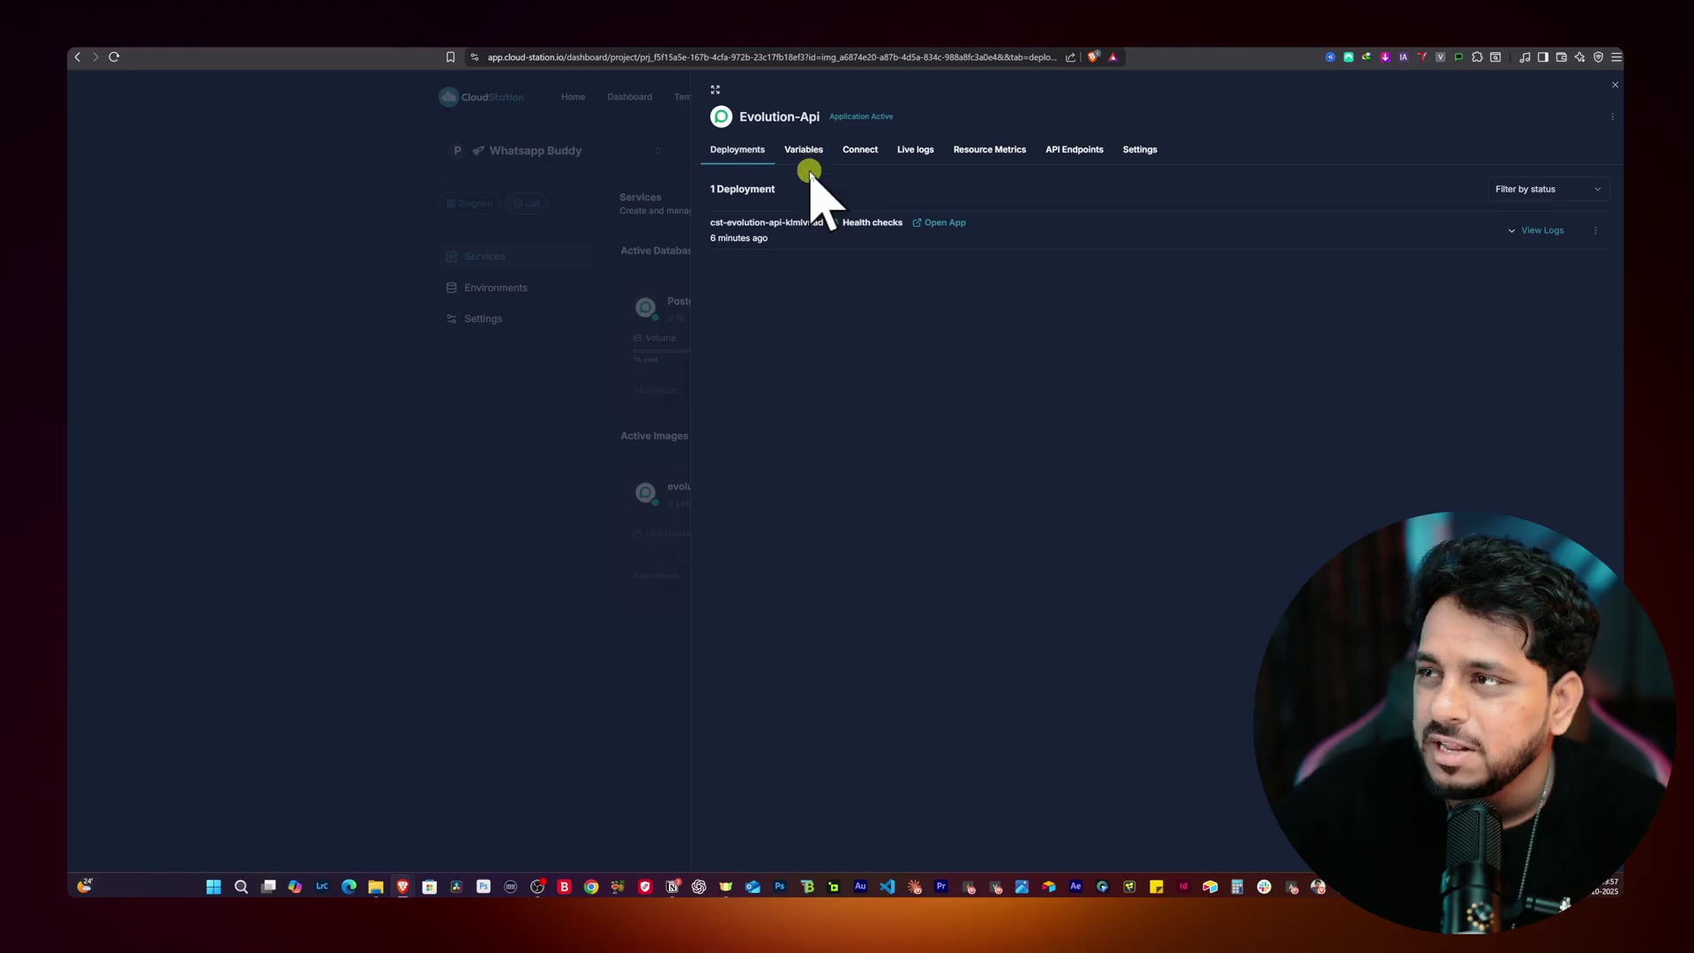
left_click(803, 149)
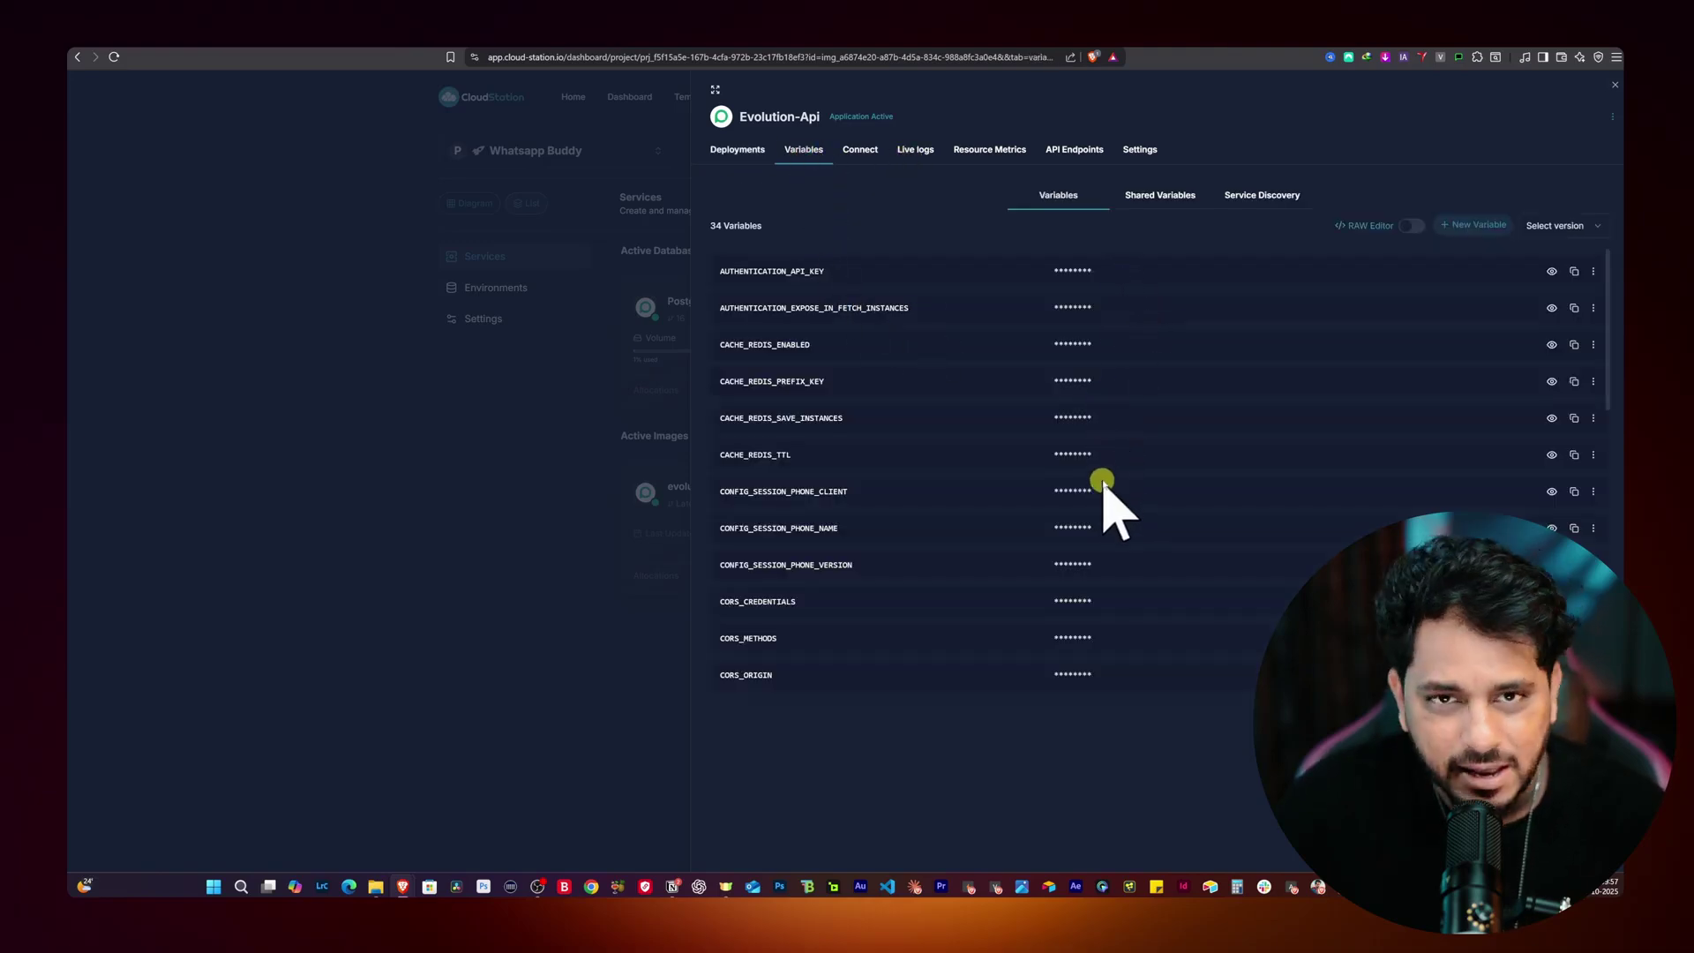
left_click(734, 150)
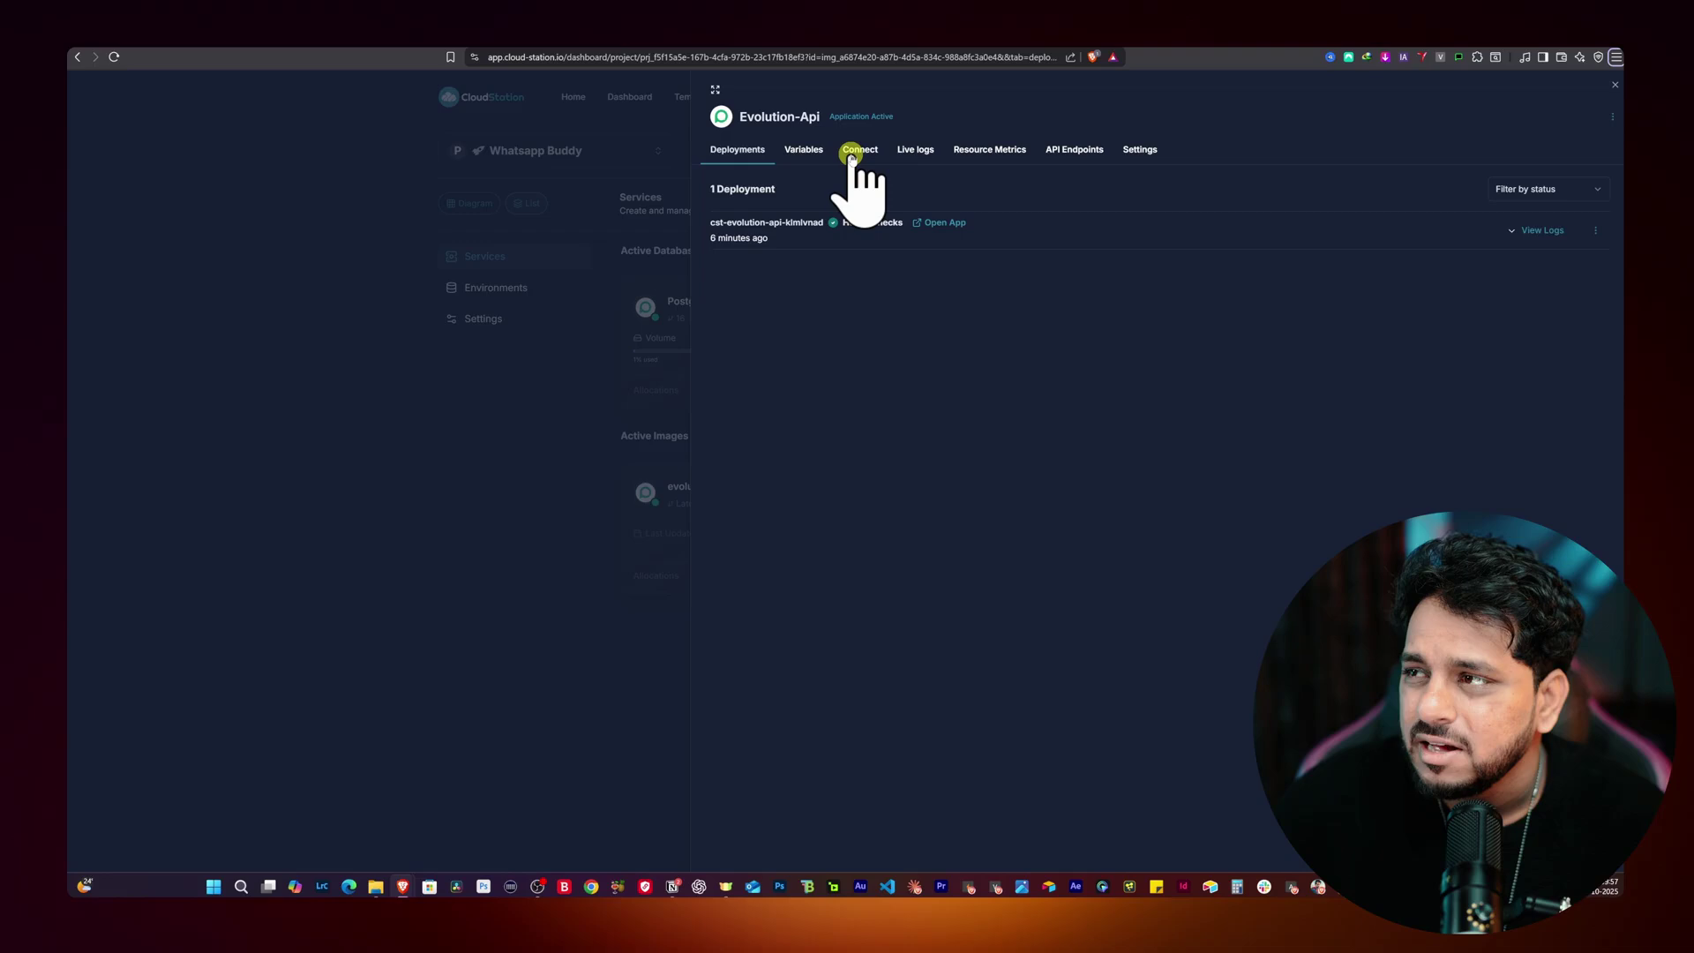
left_click(852, 153)
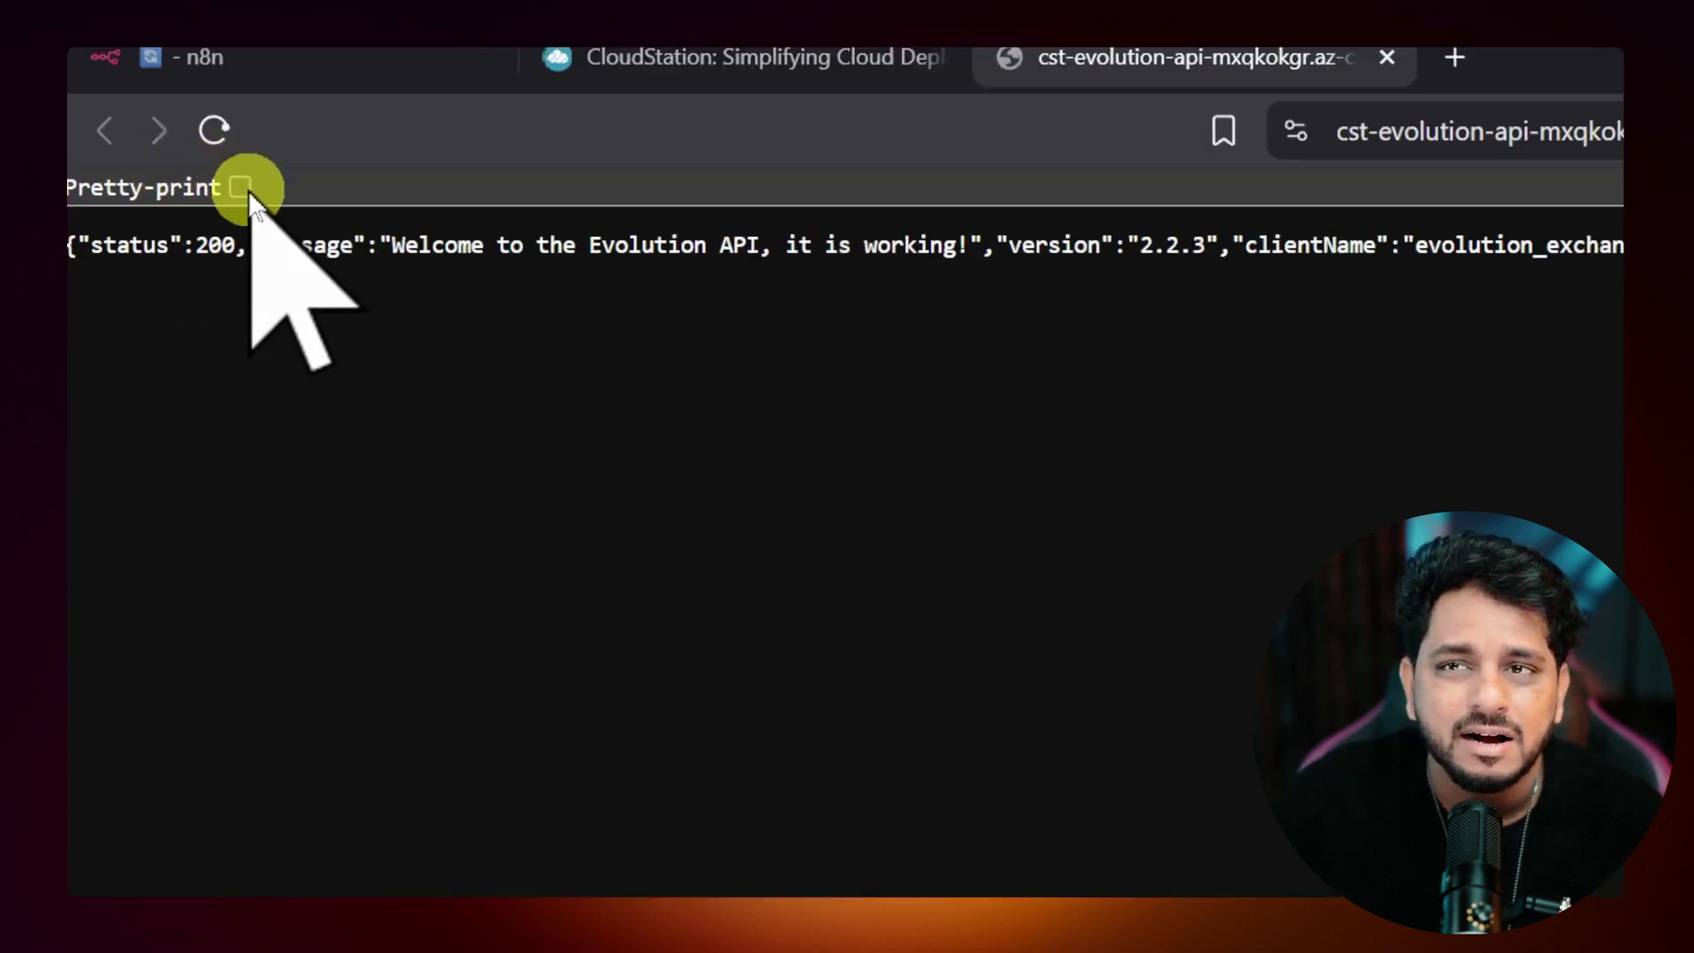
Step: Pretty-print the API's welcome JSON and move to the Evolution Manager login page
left_click(241, 187)
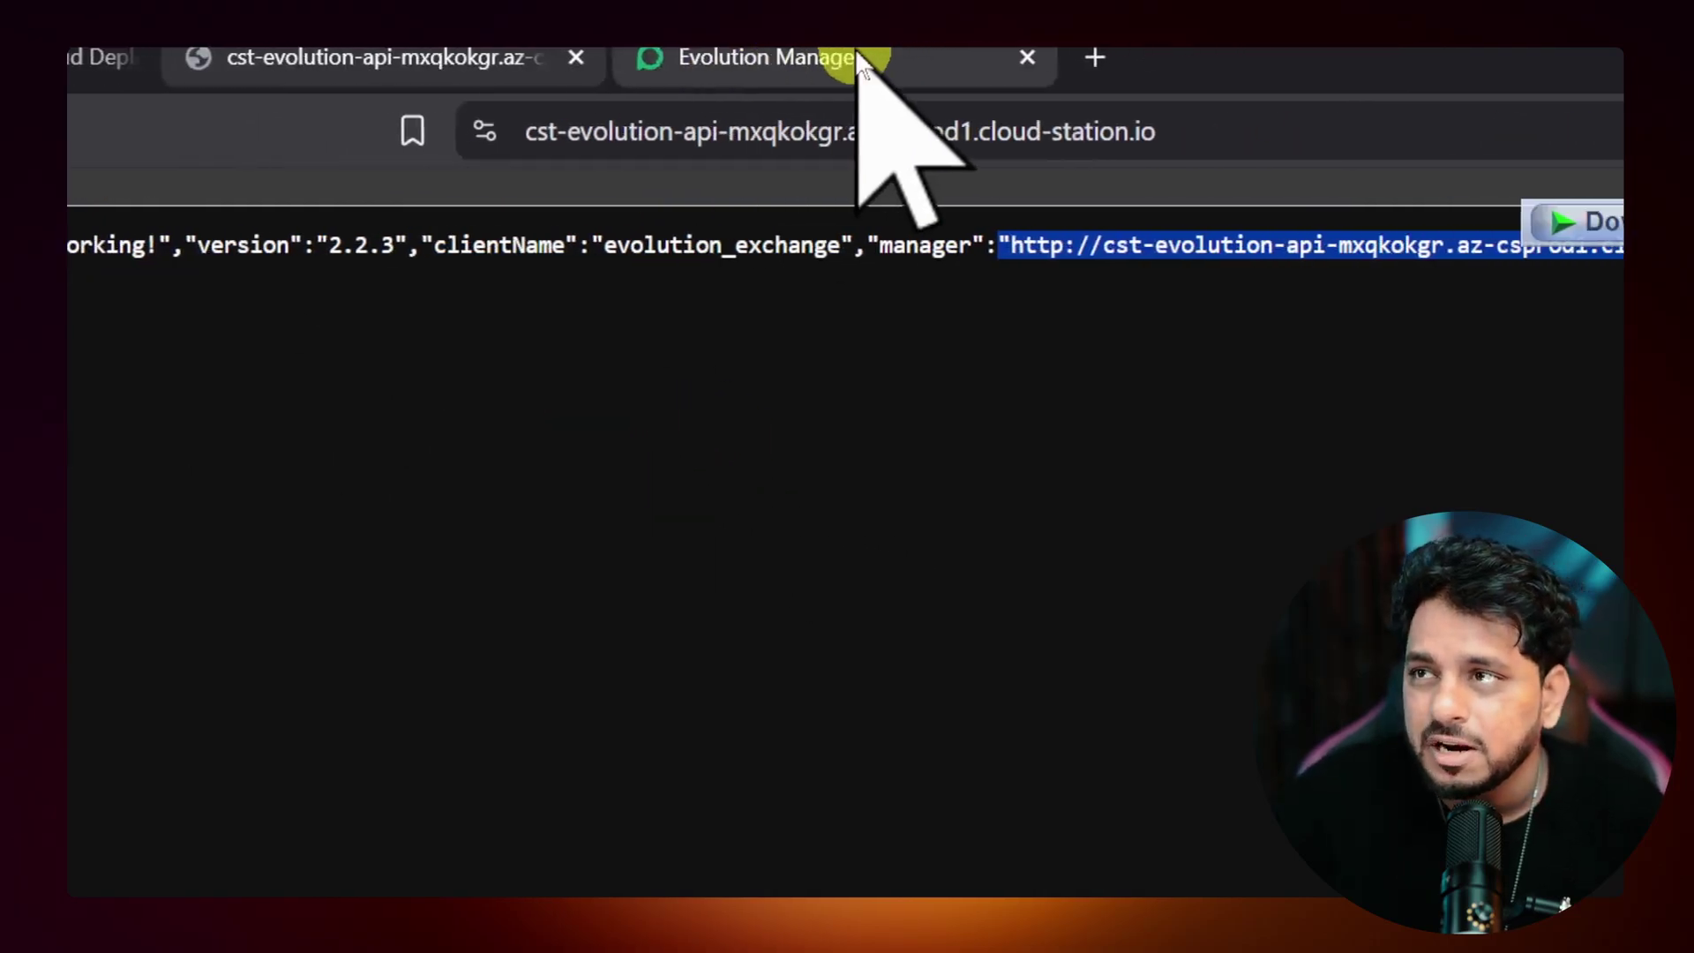
left_click(600, 32)
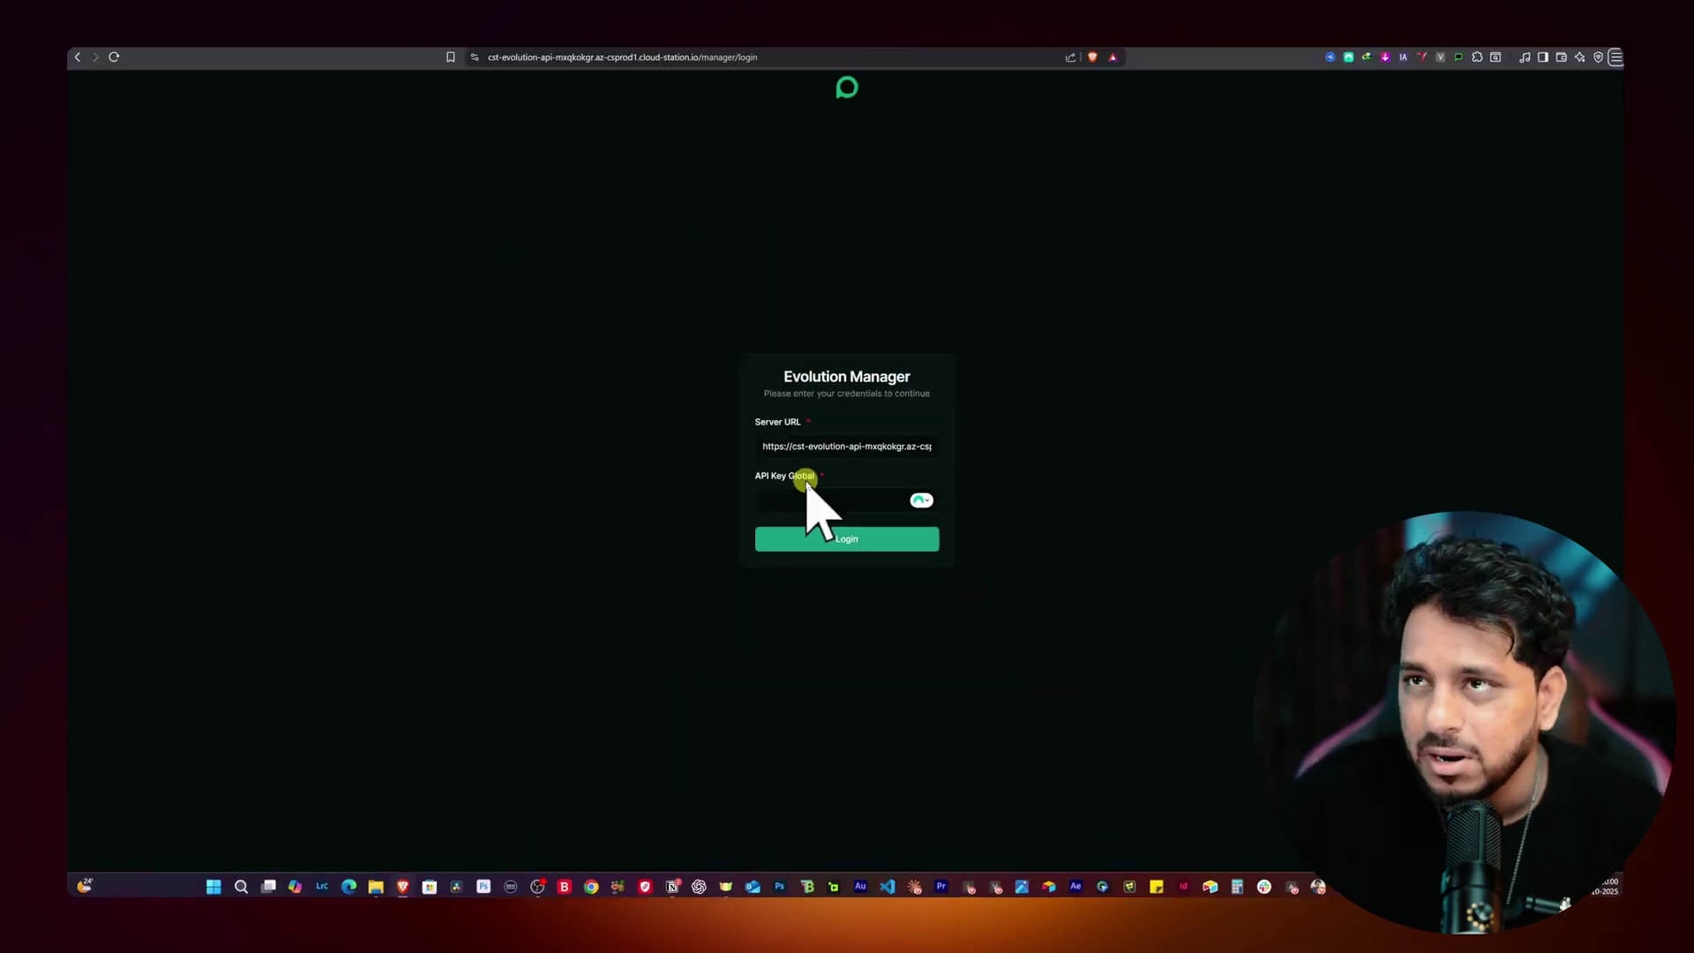
Step: Copy the AUTHENTICATION_API_KEY value from the evolution-api service's Variables in CloudStation
left_click(308, 50)
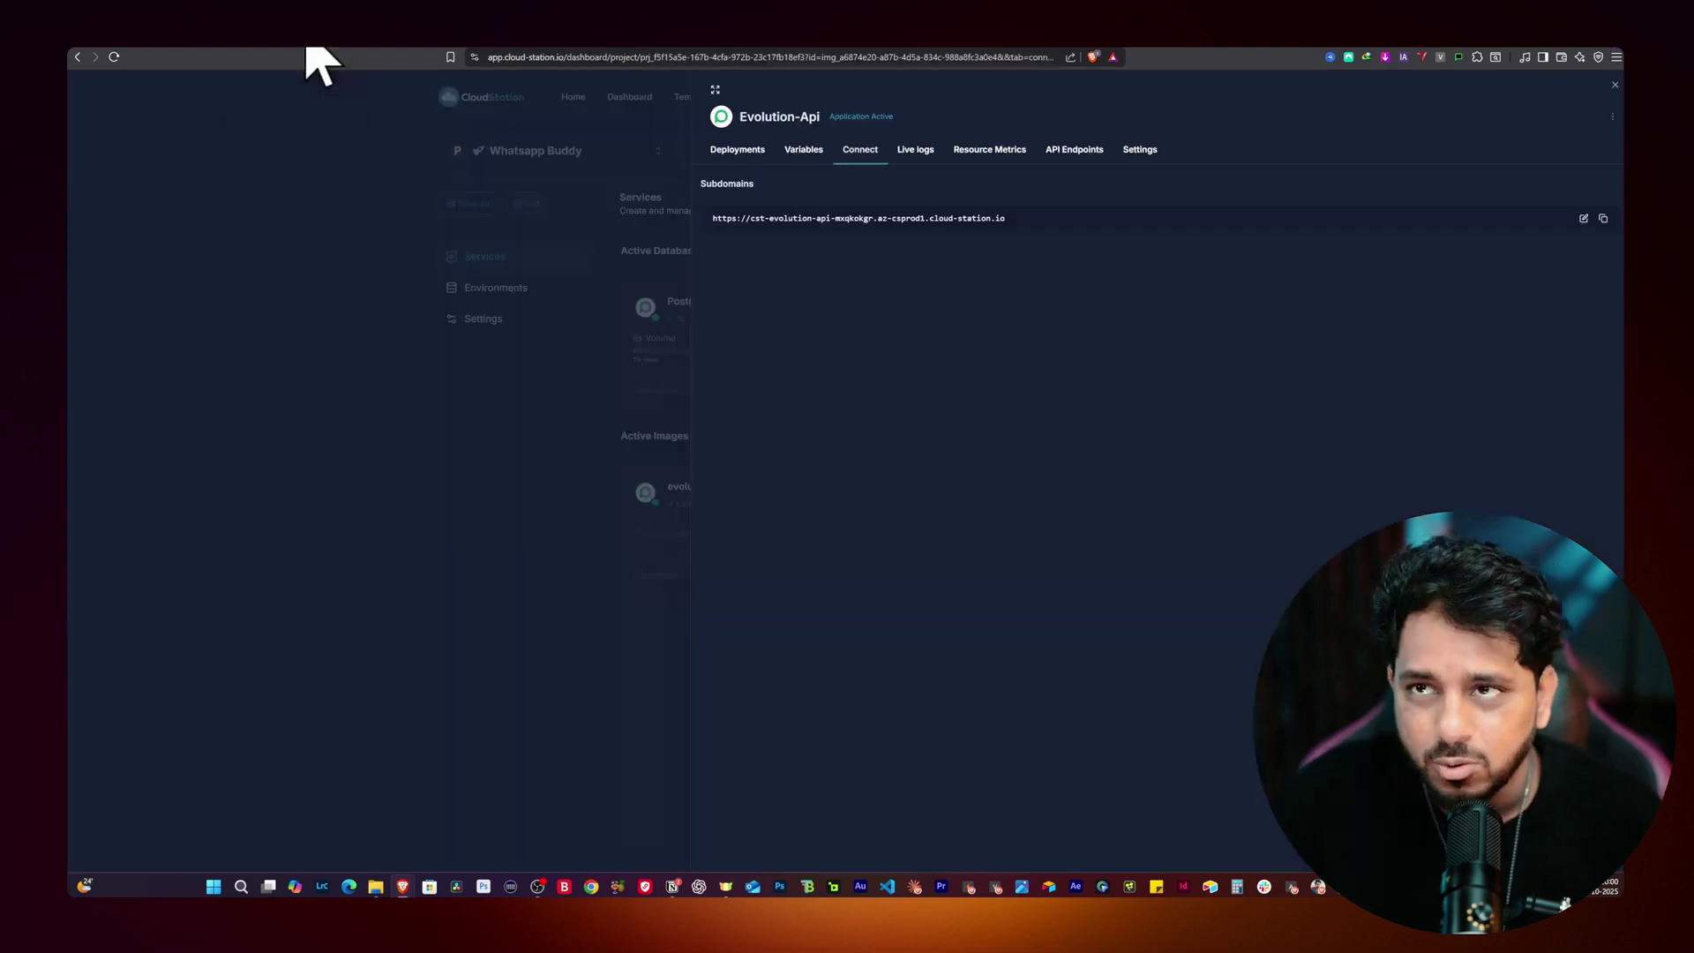
left_click(547, 185)
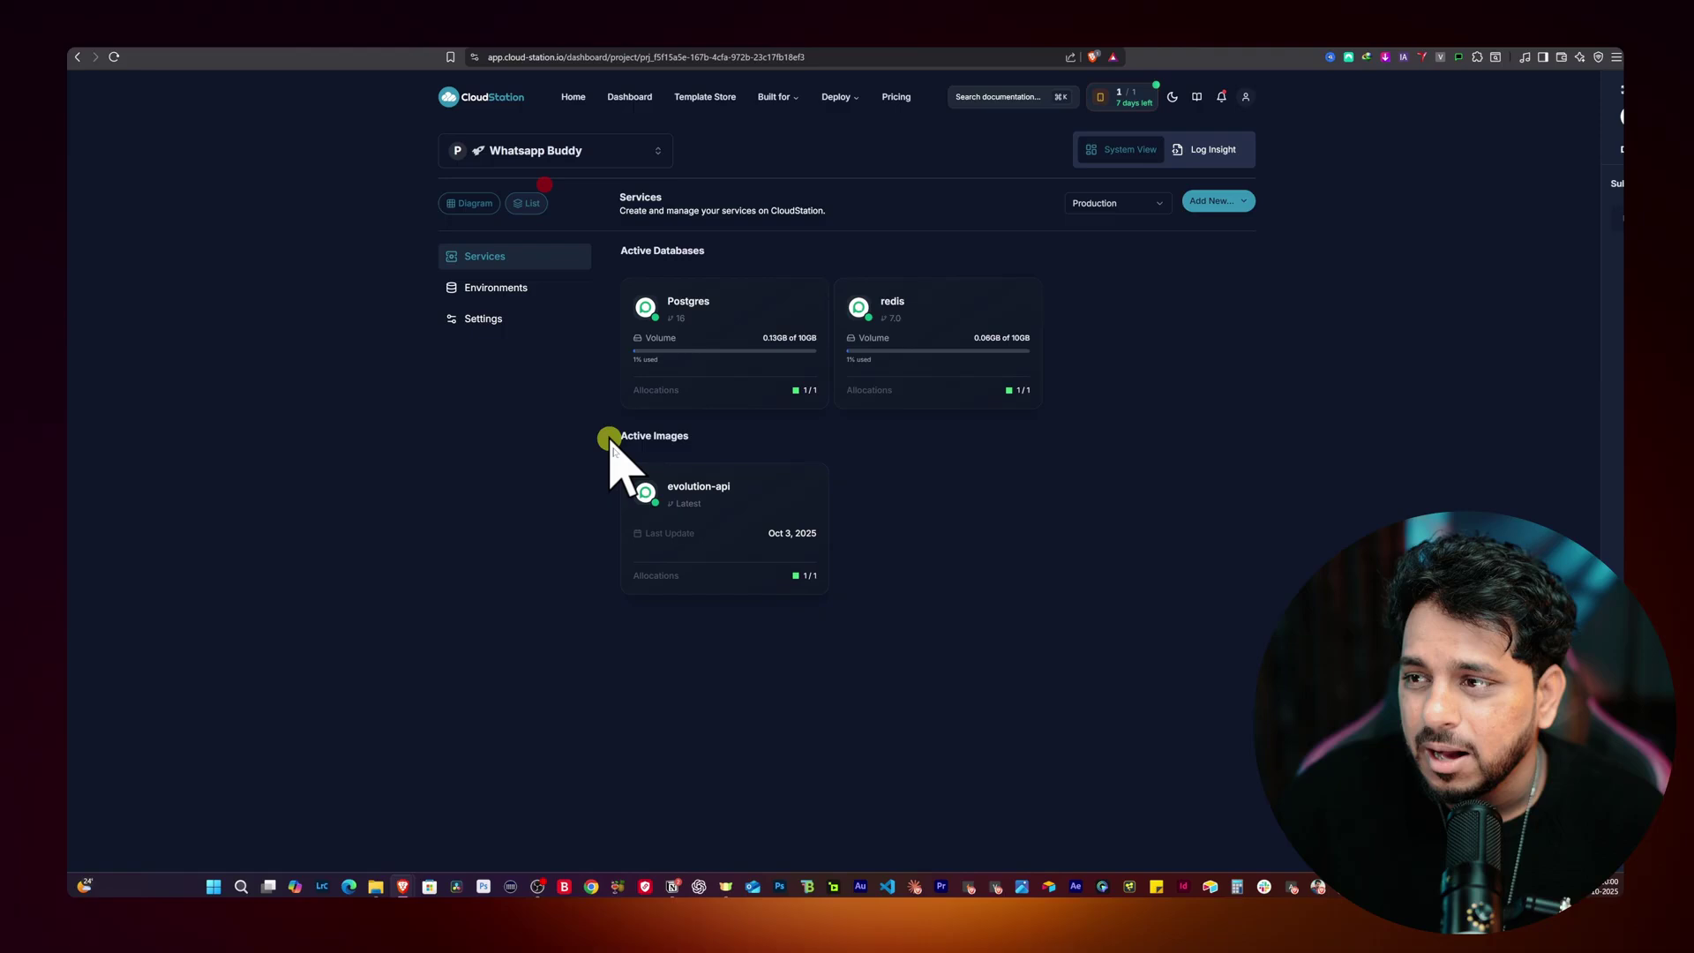
left_click(711, 492)
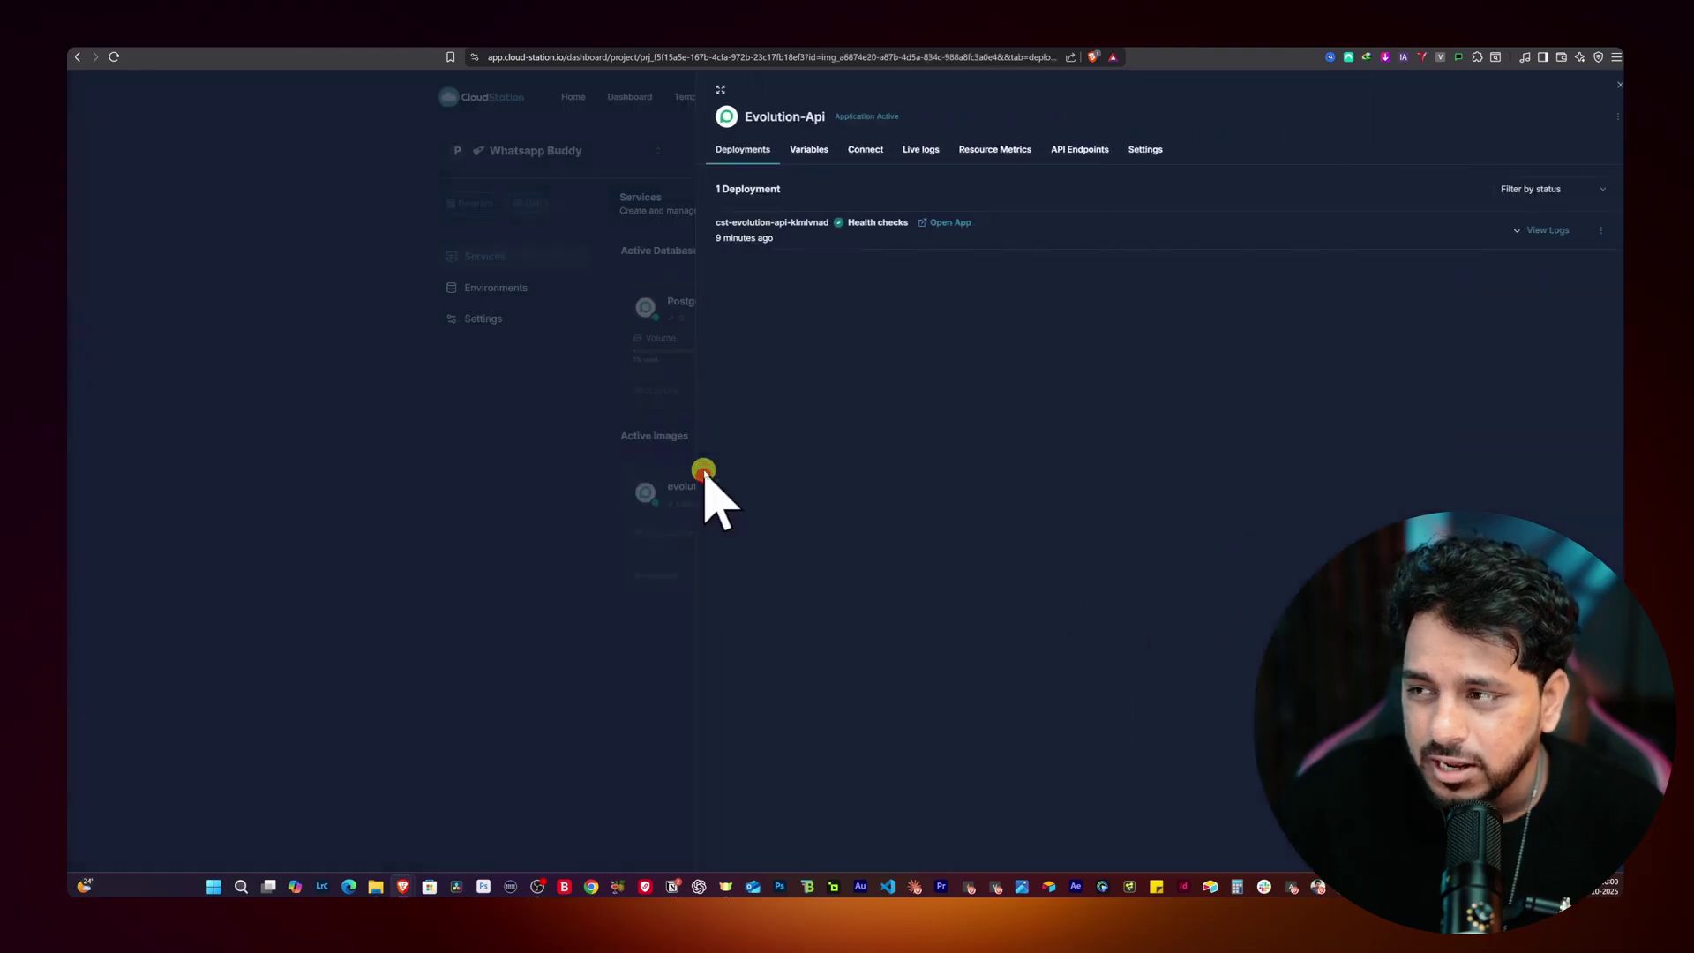
left_click(811, 151)
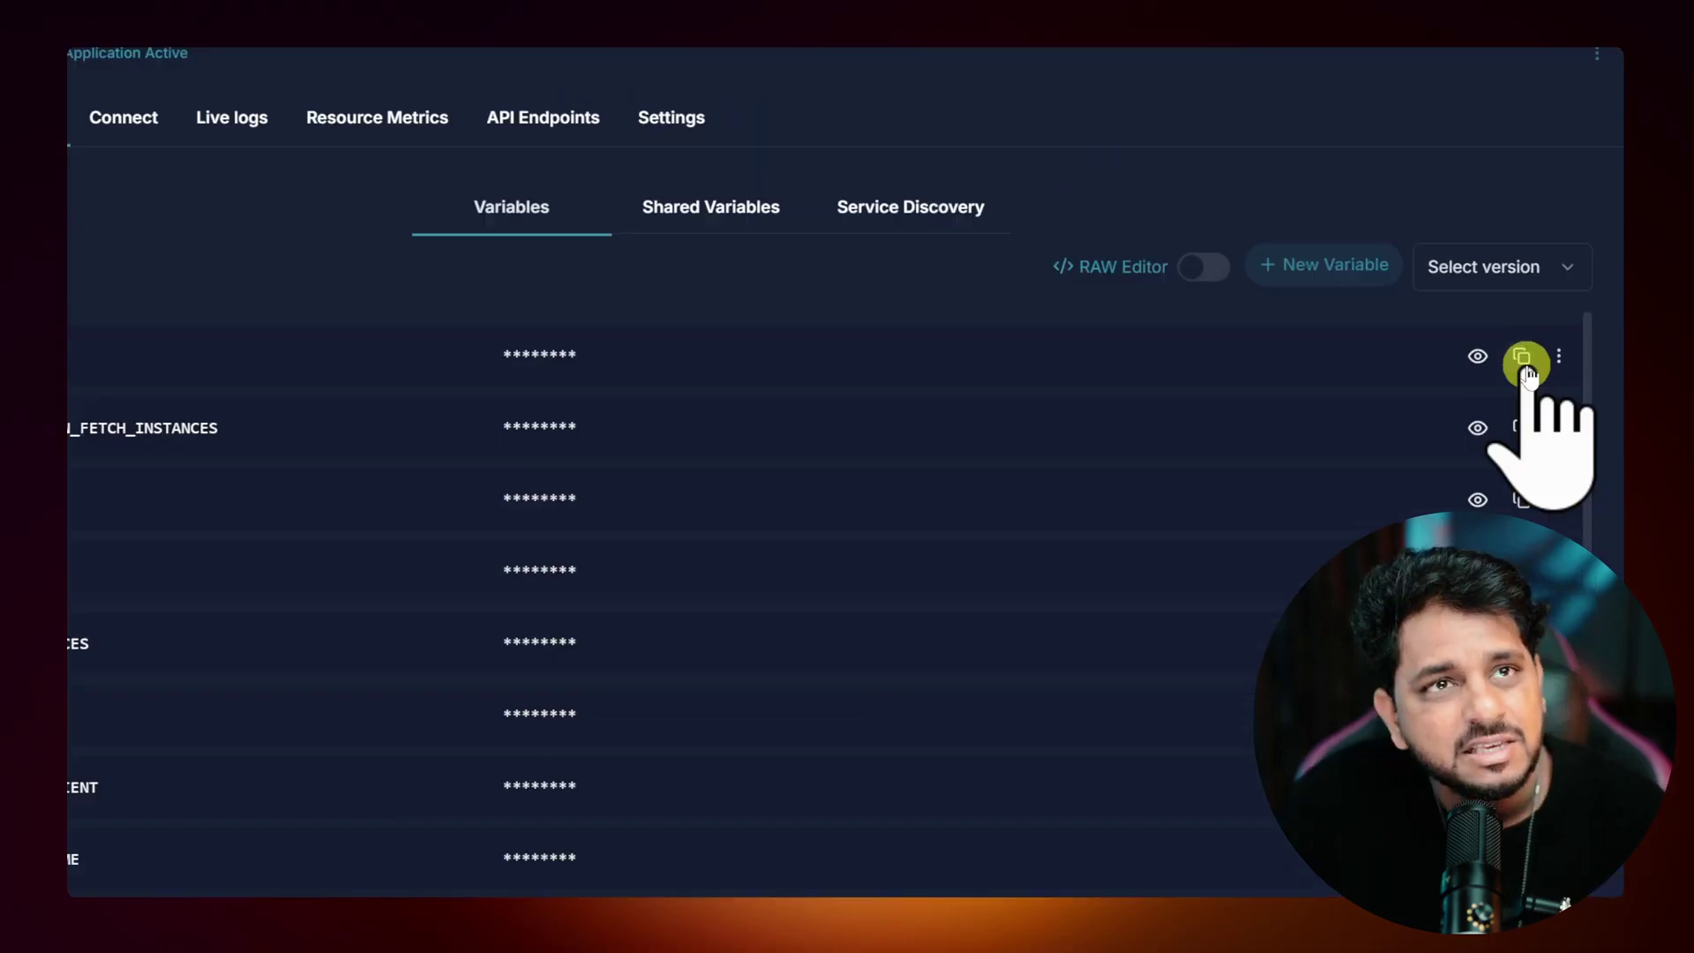
left_click(1466, 454)
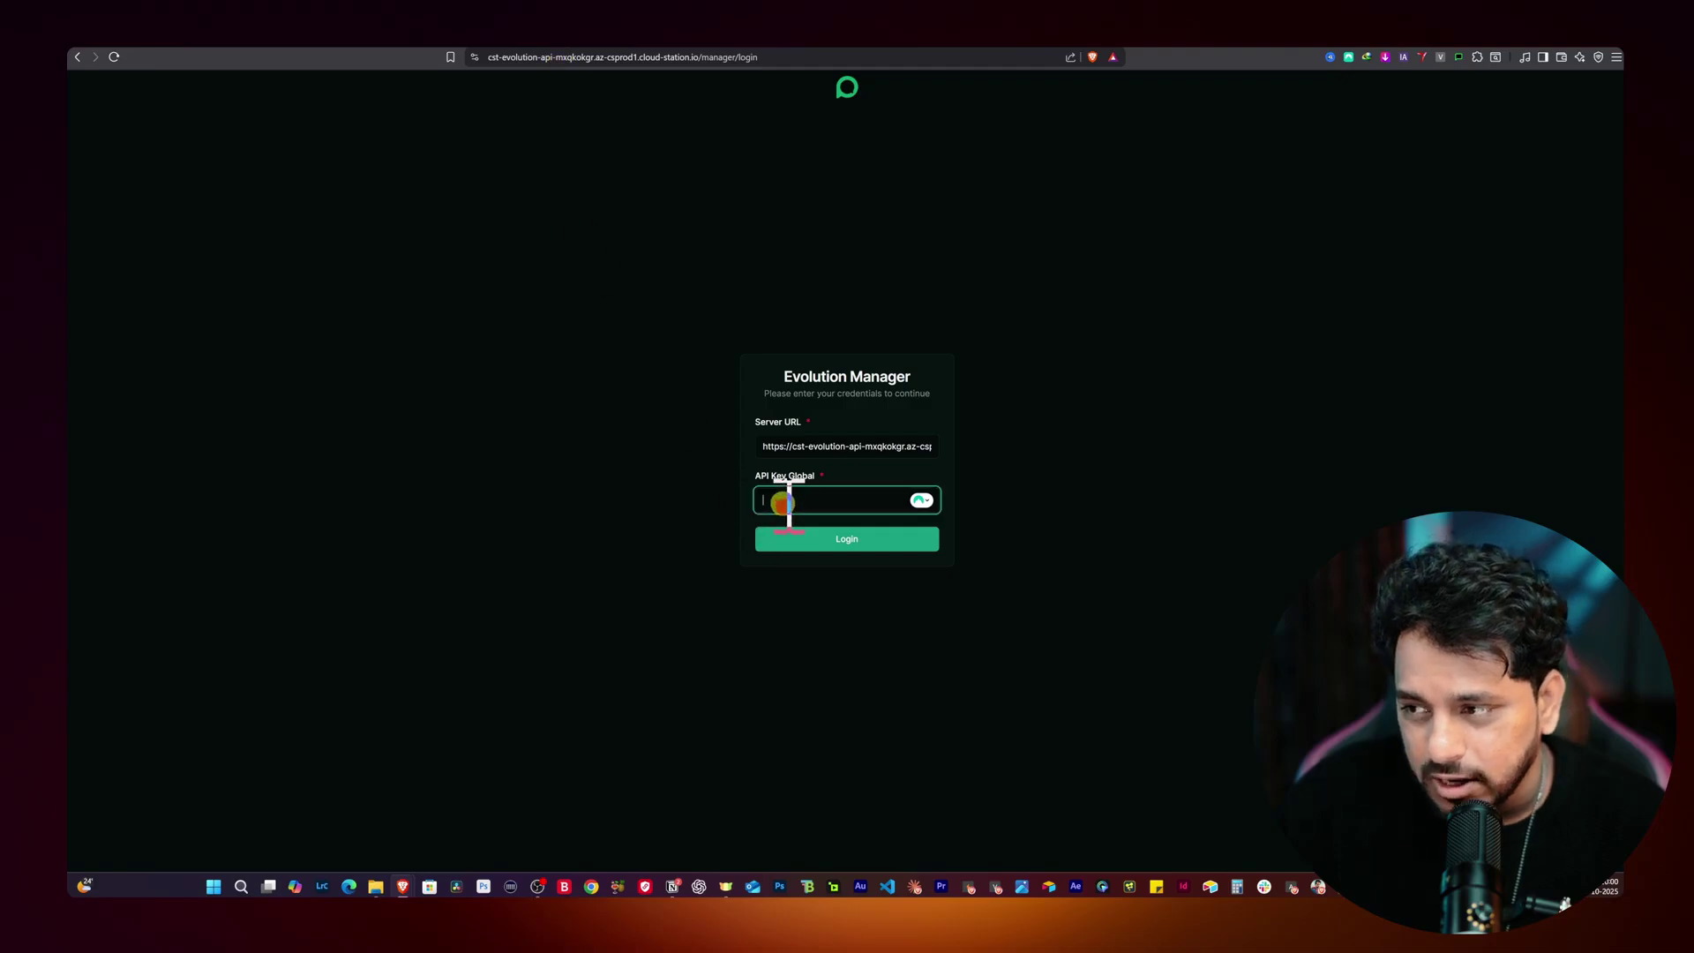
Step: Log in to Evolution Manager and start a new instance from the empty Instances list
left_click(847, 541)
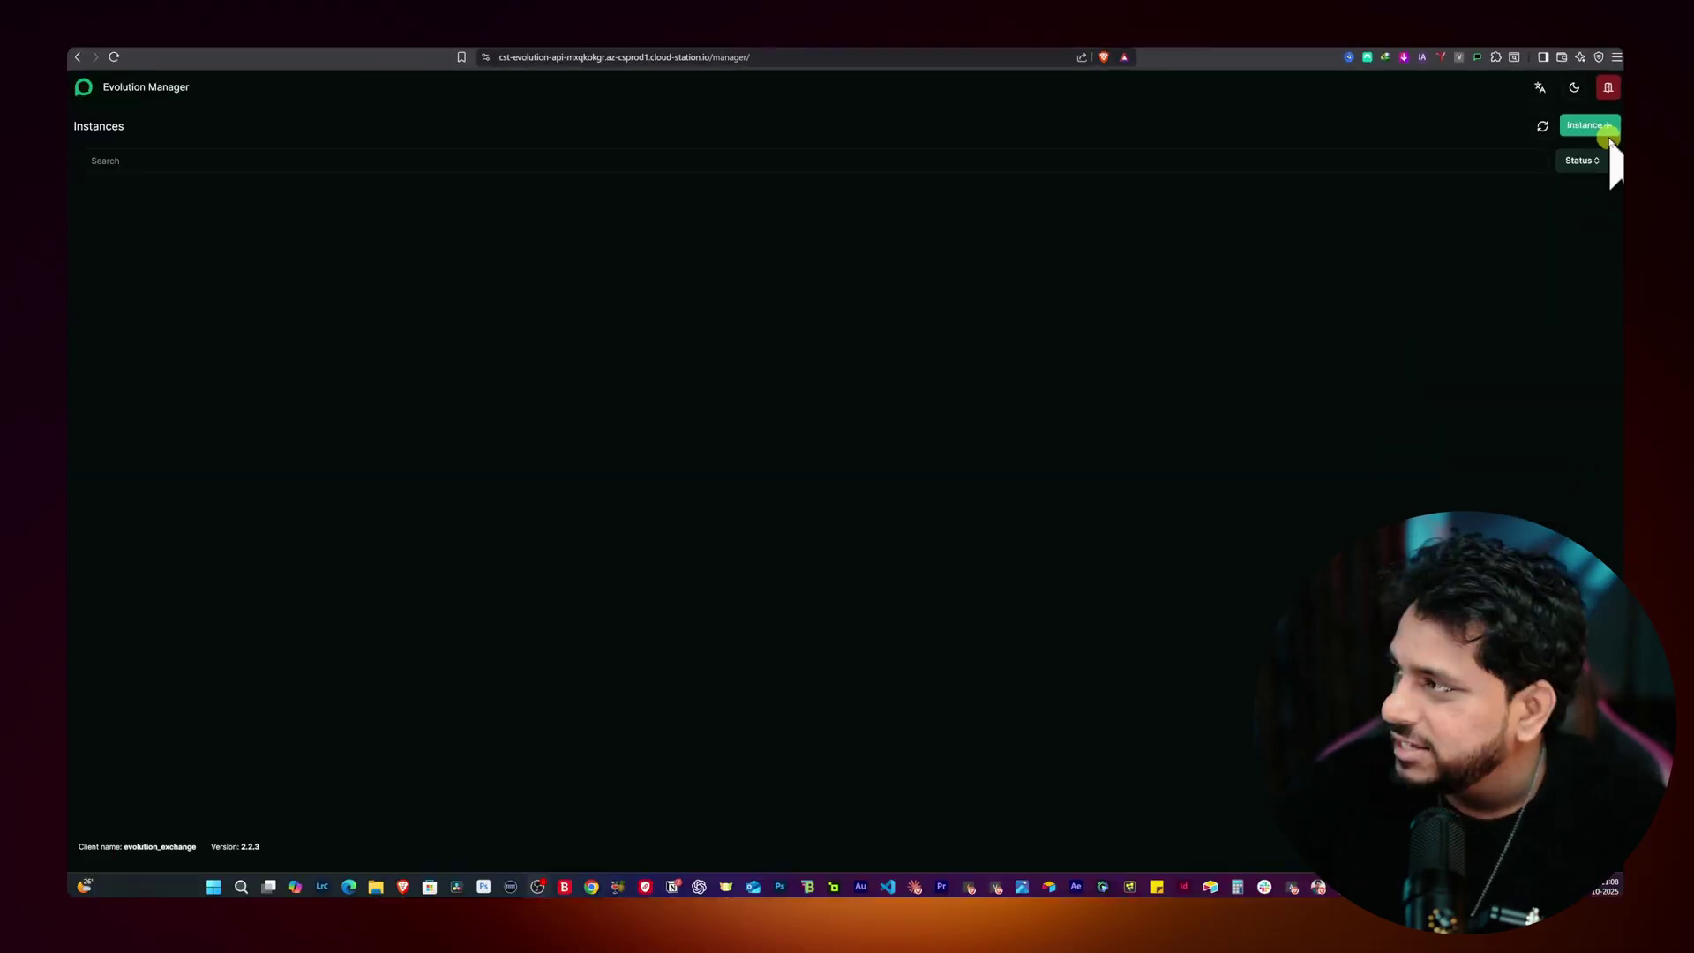
left_click(1607, 132)
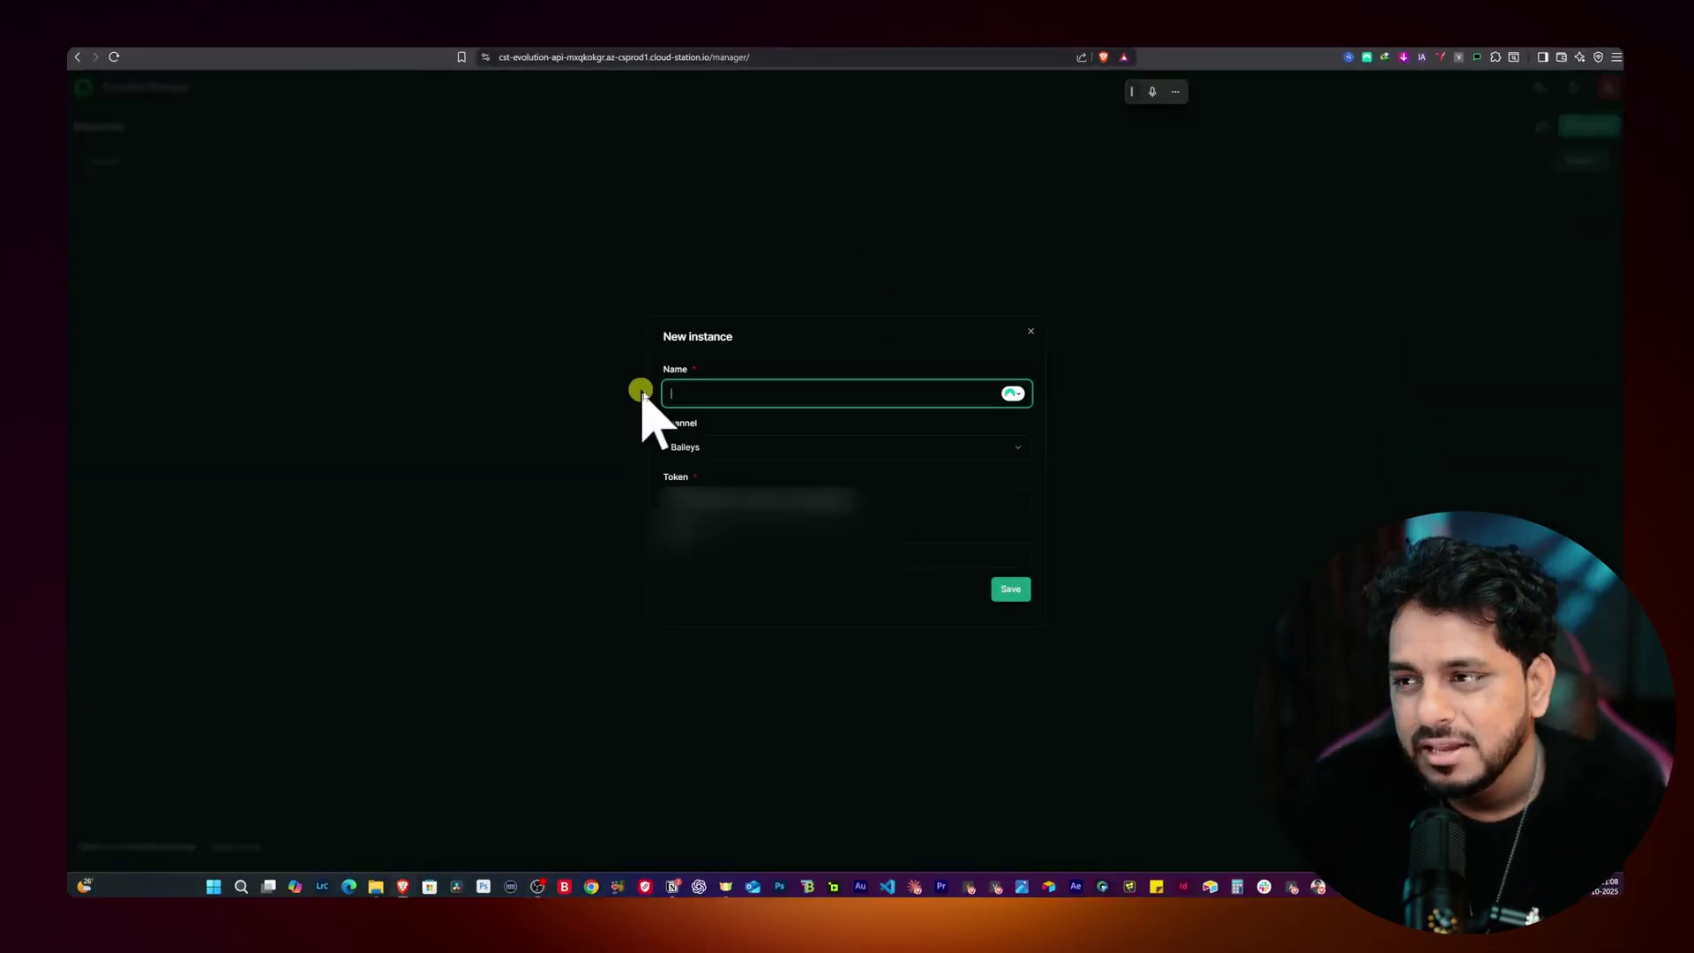
Step: Save a Baileys instance named 'Whatsapp Buddy AGENT' with the pasted WhatsApp phone number
type("Whatsapp Buddy AGENT")
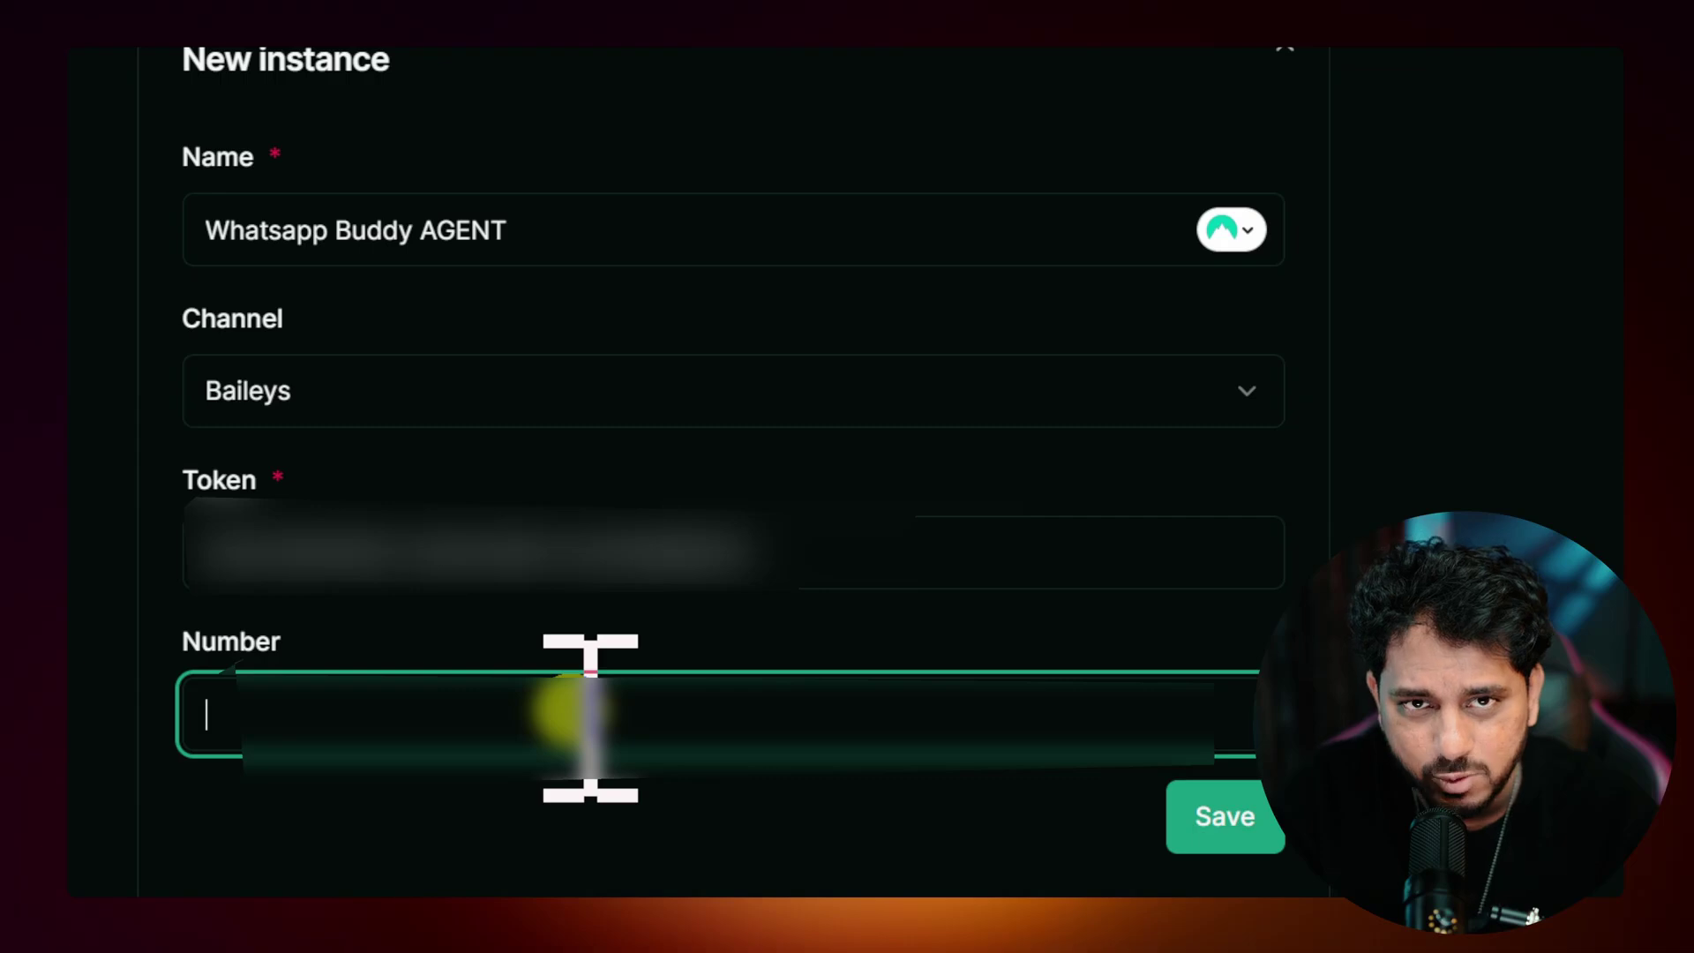
key("ctrl+v")
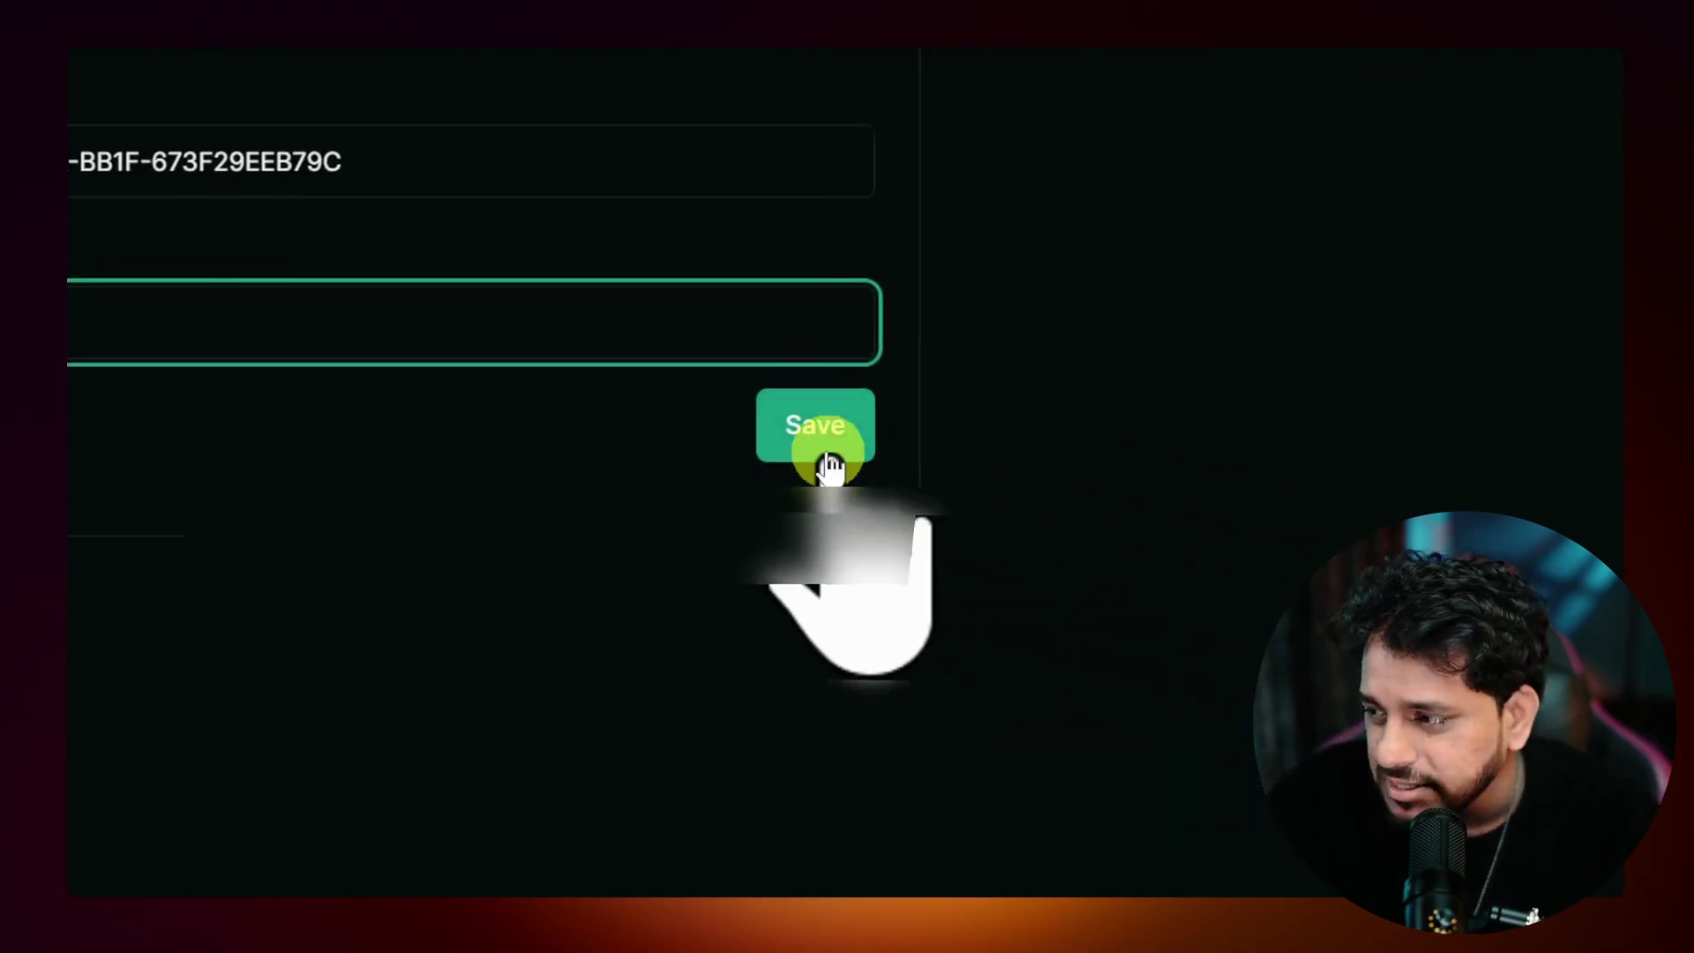
left_click(842, 441)
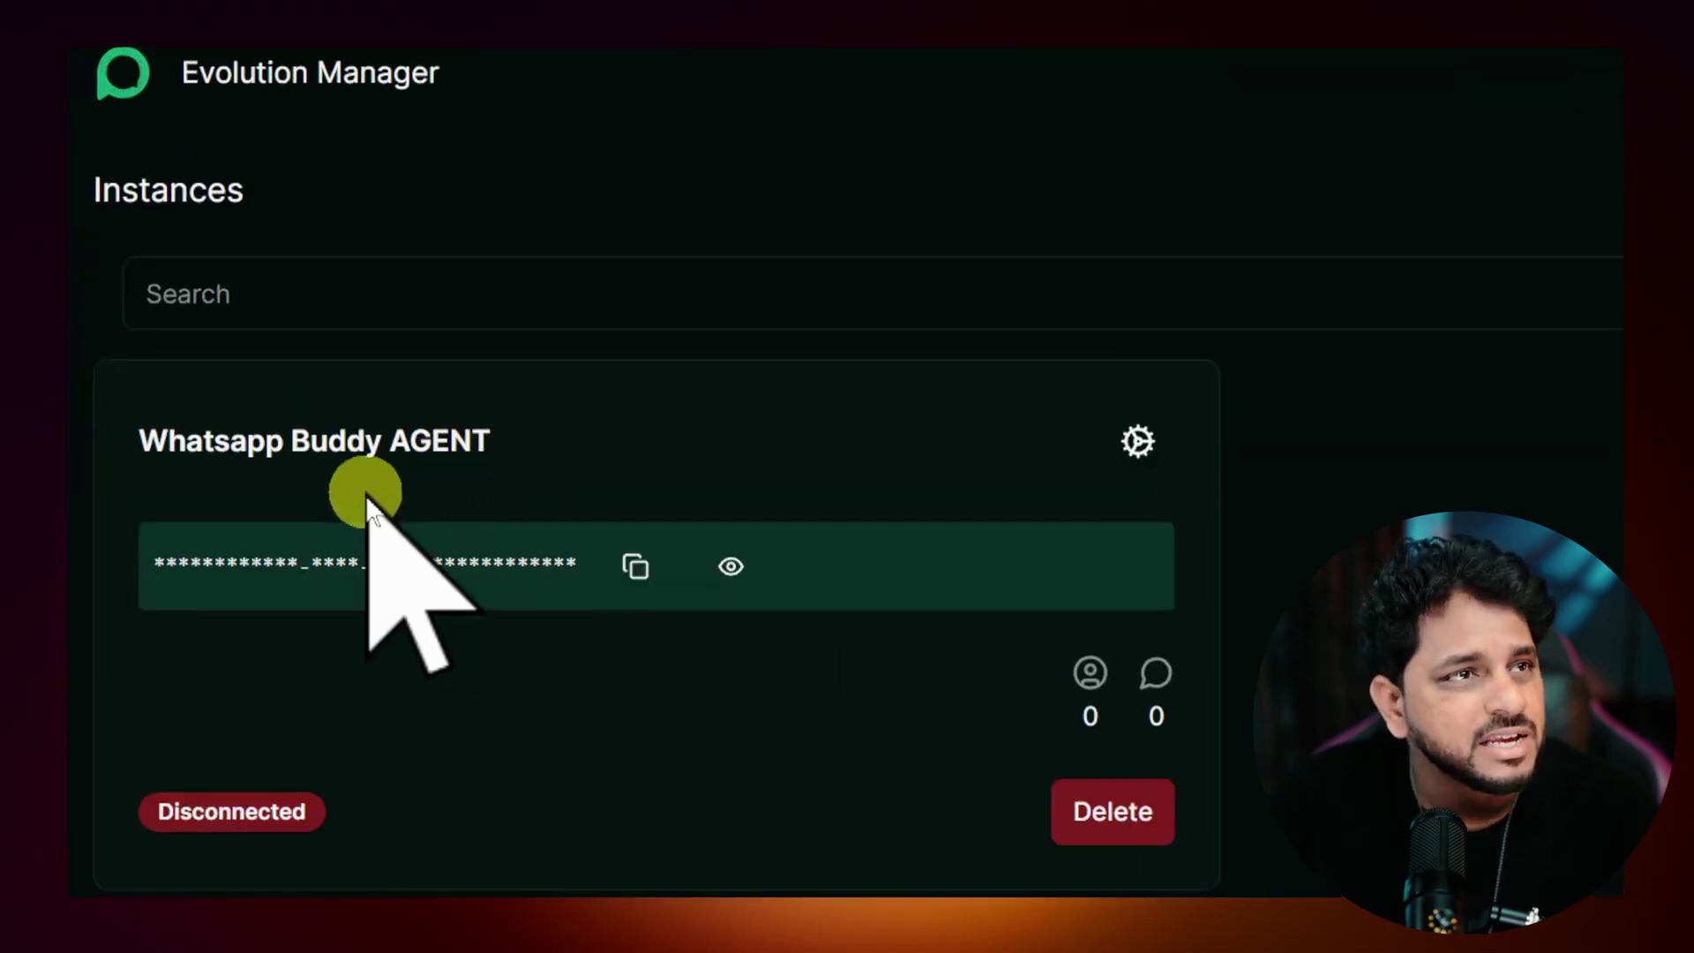
Step: Copy the instance key and bring up the Whatsapp Buddy AGENT dashboard's WhatsApp QR code
left_click(635, 569)
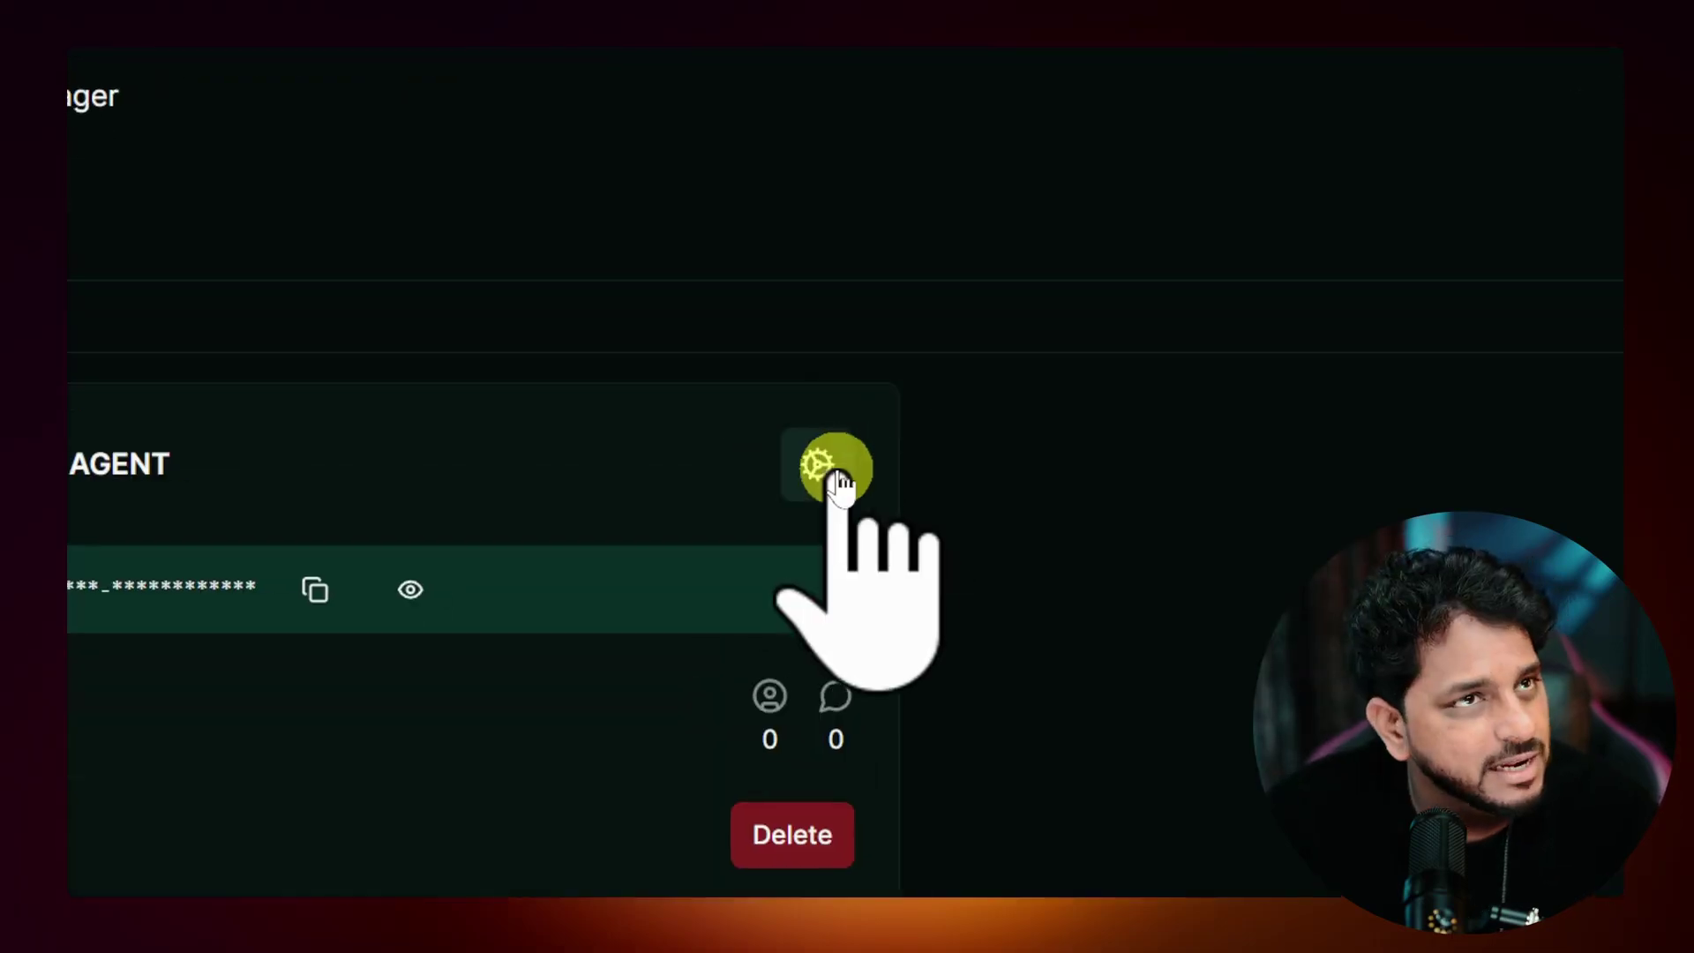
left_click(835, 470)
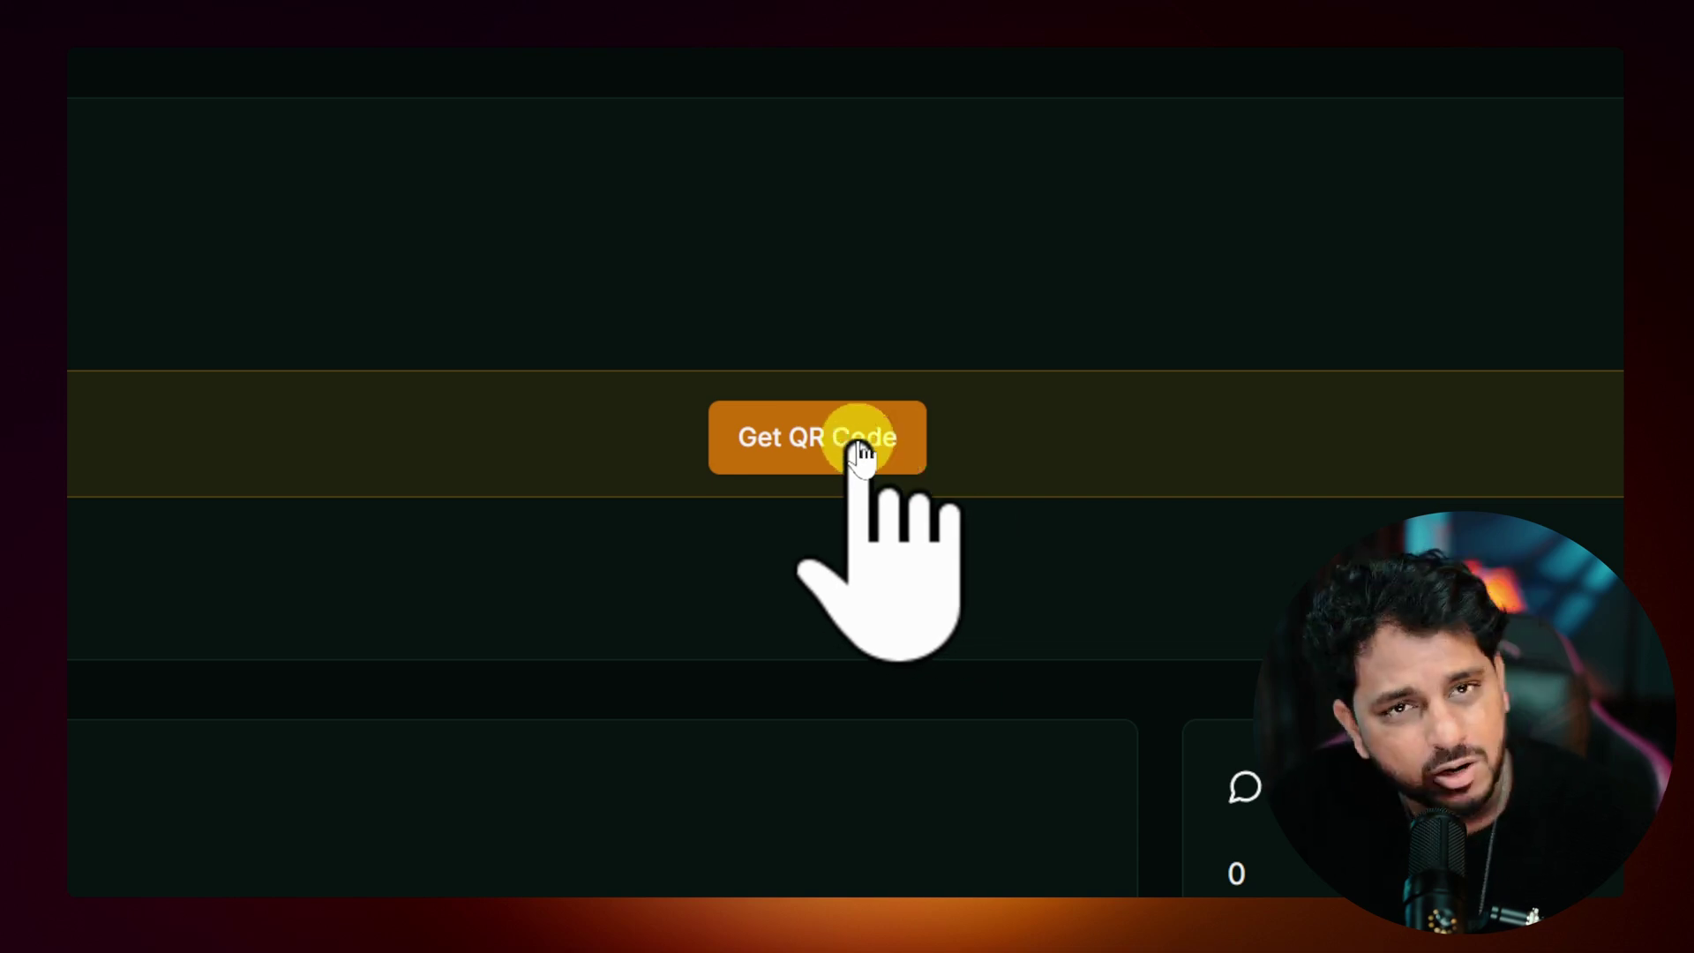
left_click(857, 448)
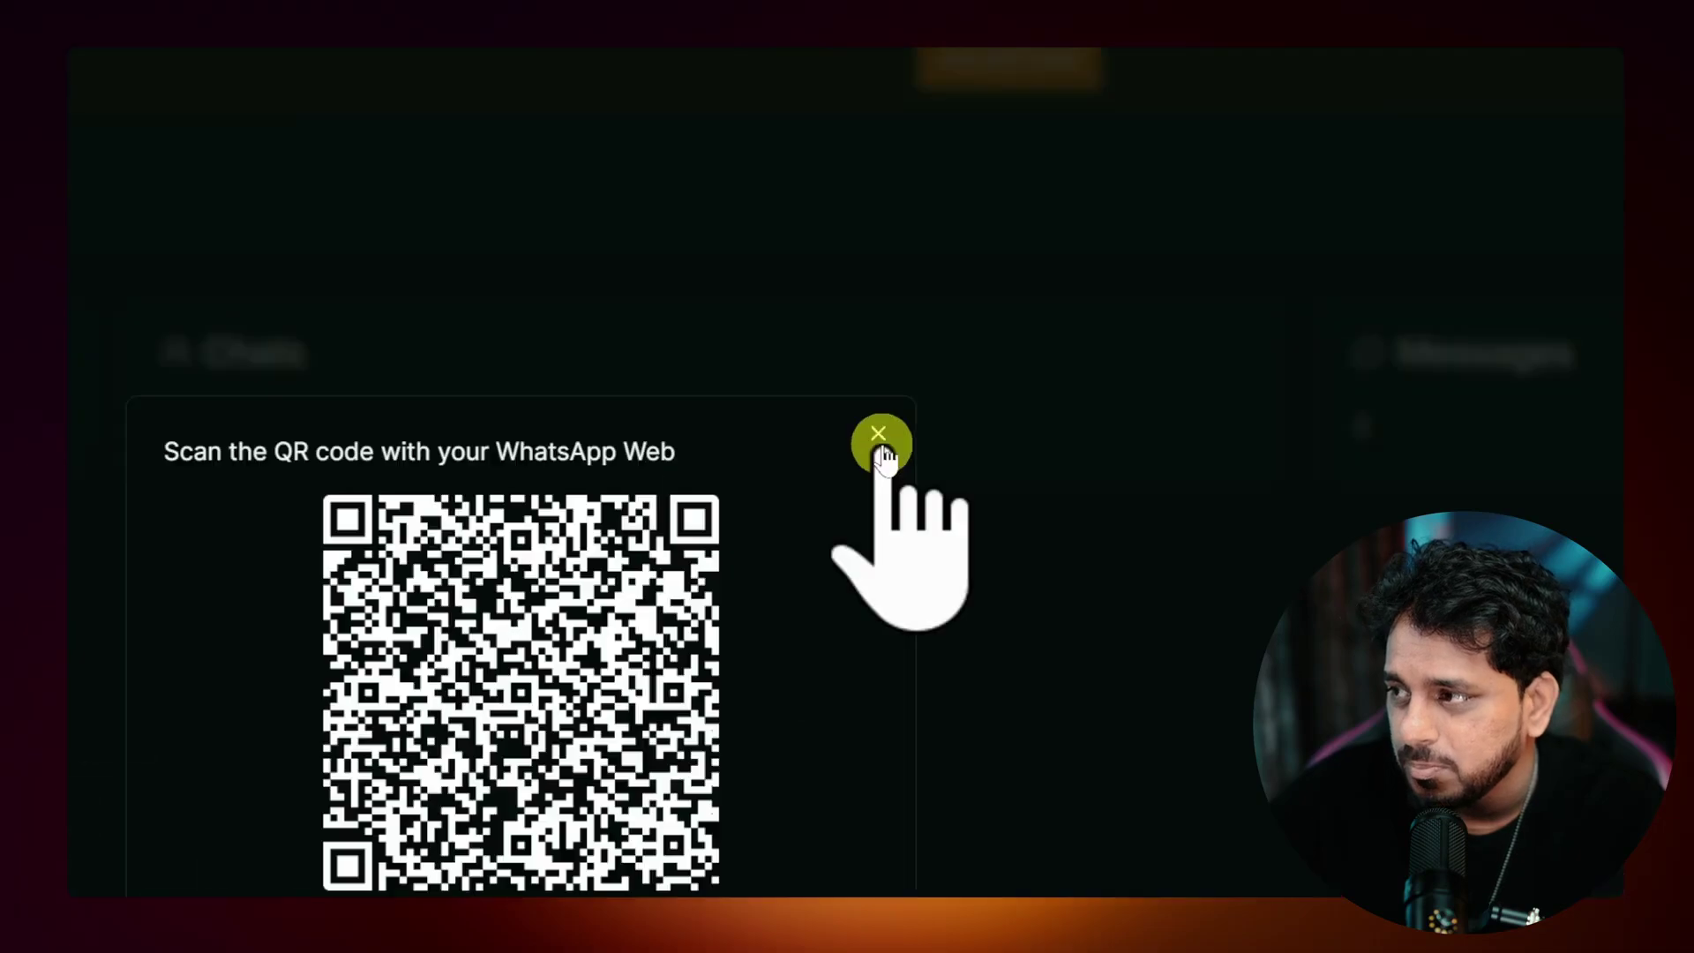
Step: Close the 'Scan the QR code' pairing window to reach the connected instance dashboard
left_click(989, 384)
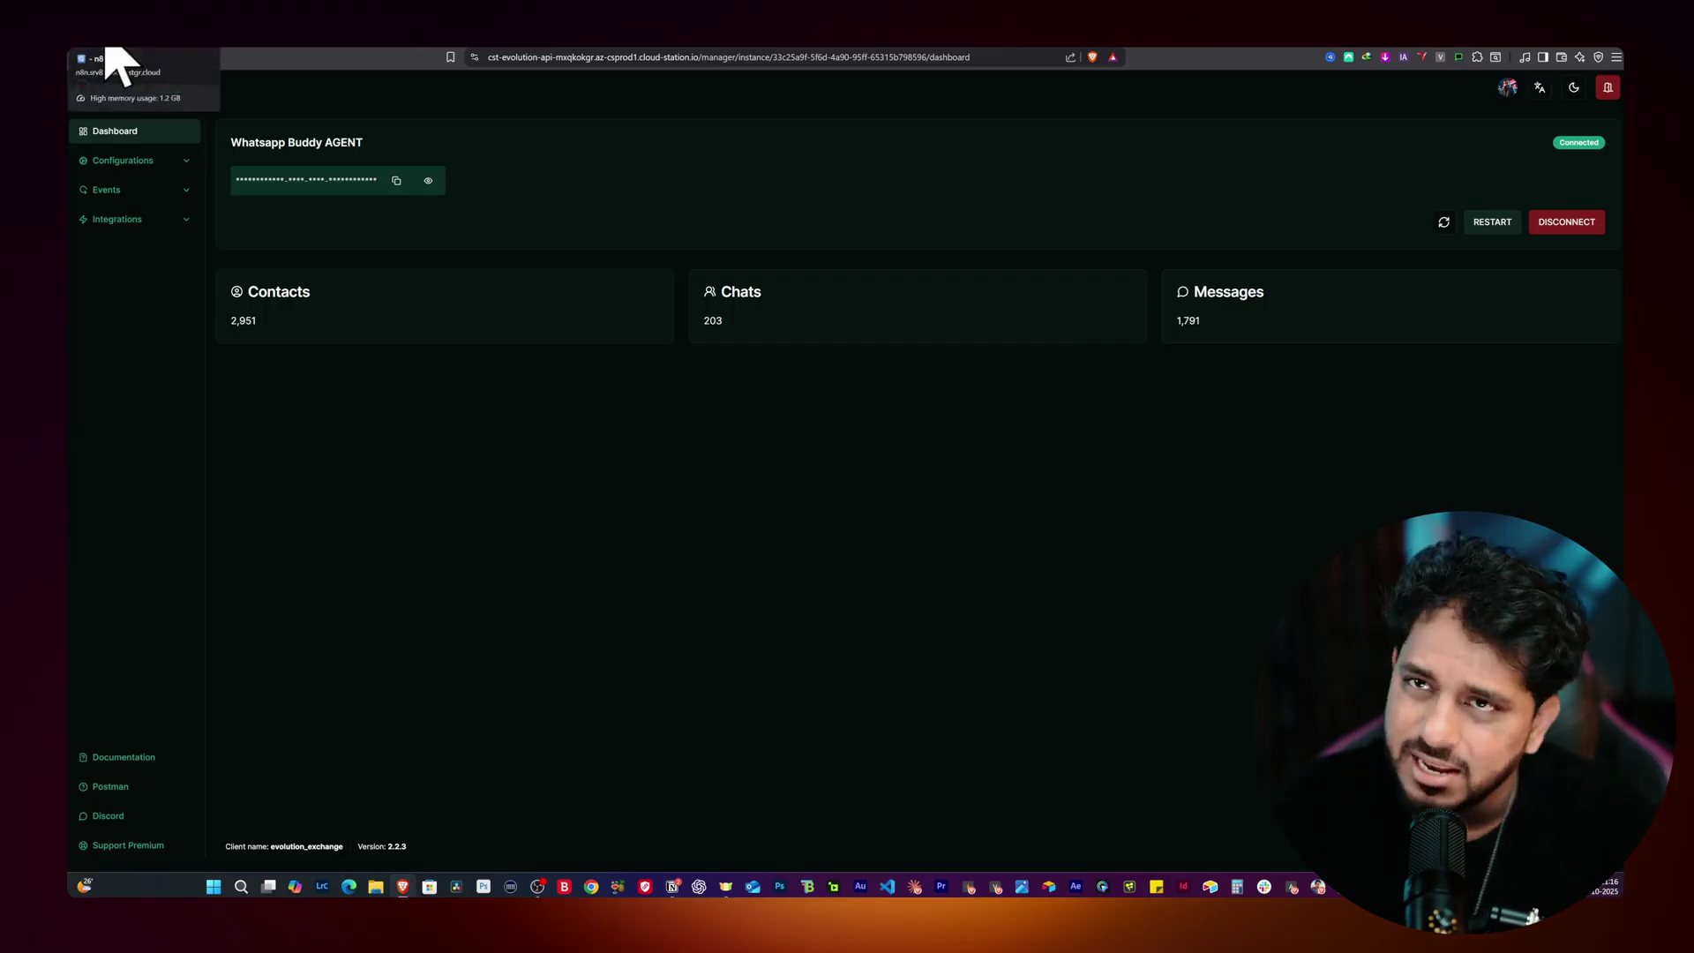
Step: Switch to the n8n tab showing the empty 'My workflow 27' editor
left_click(115, 64)
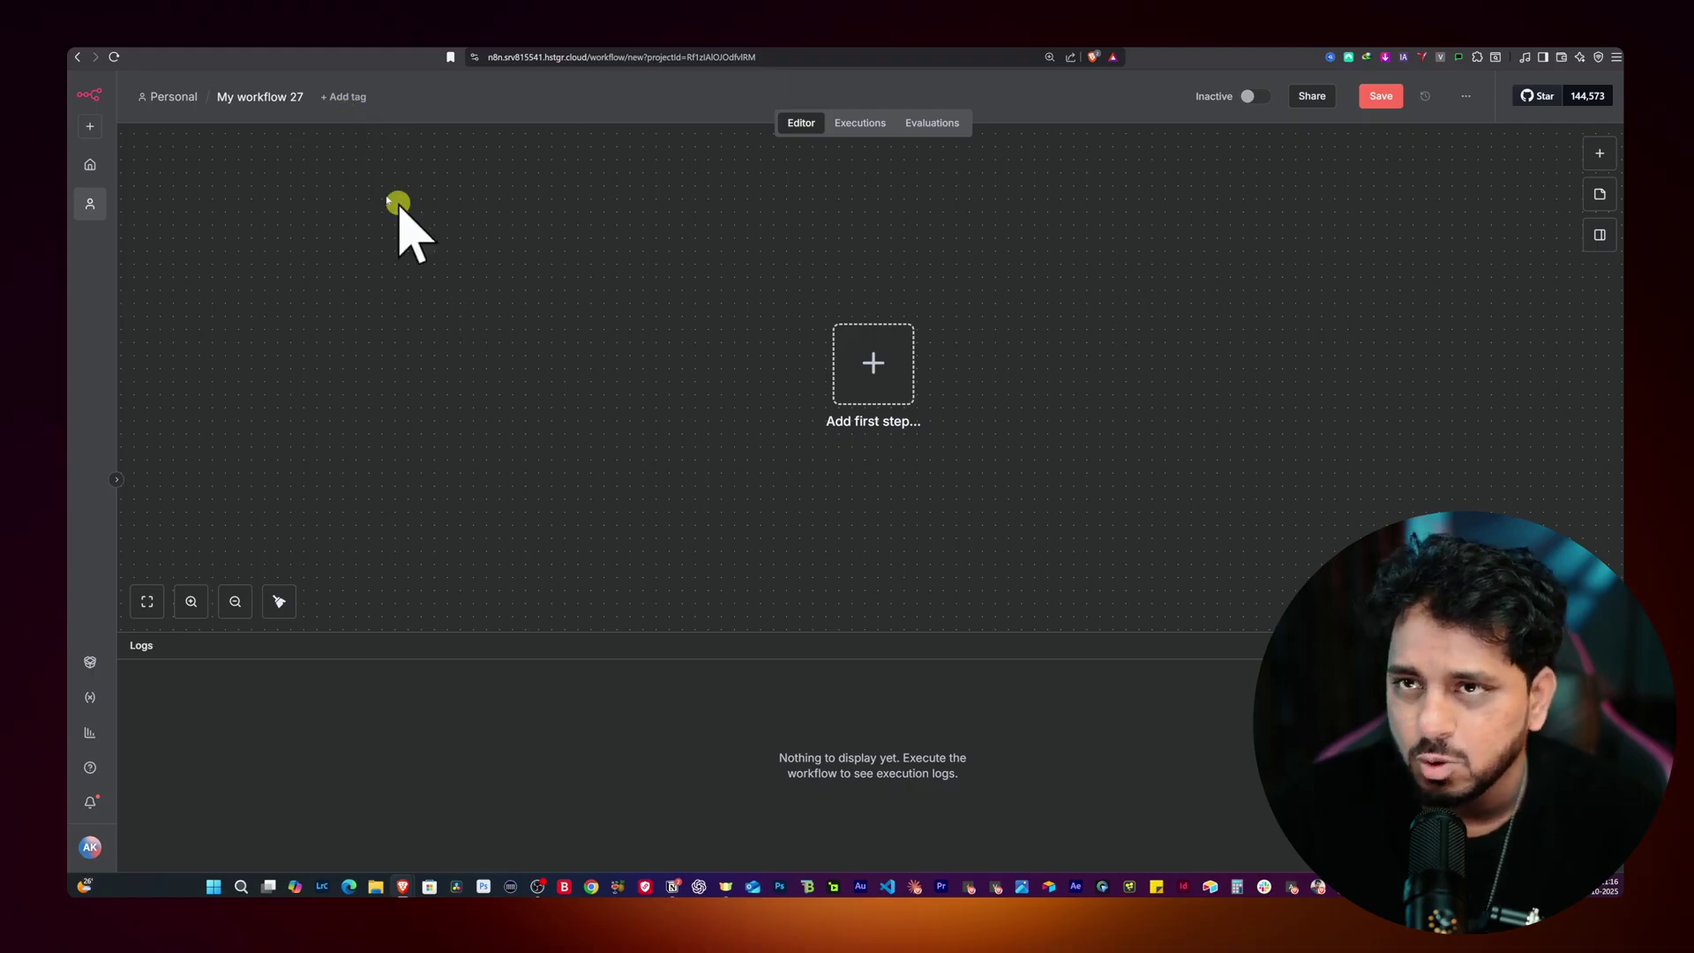
Step: Rename the workflow 'My workflow 27' to 'WhatsApp Buddy'
left_click(288, 107)
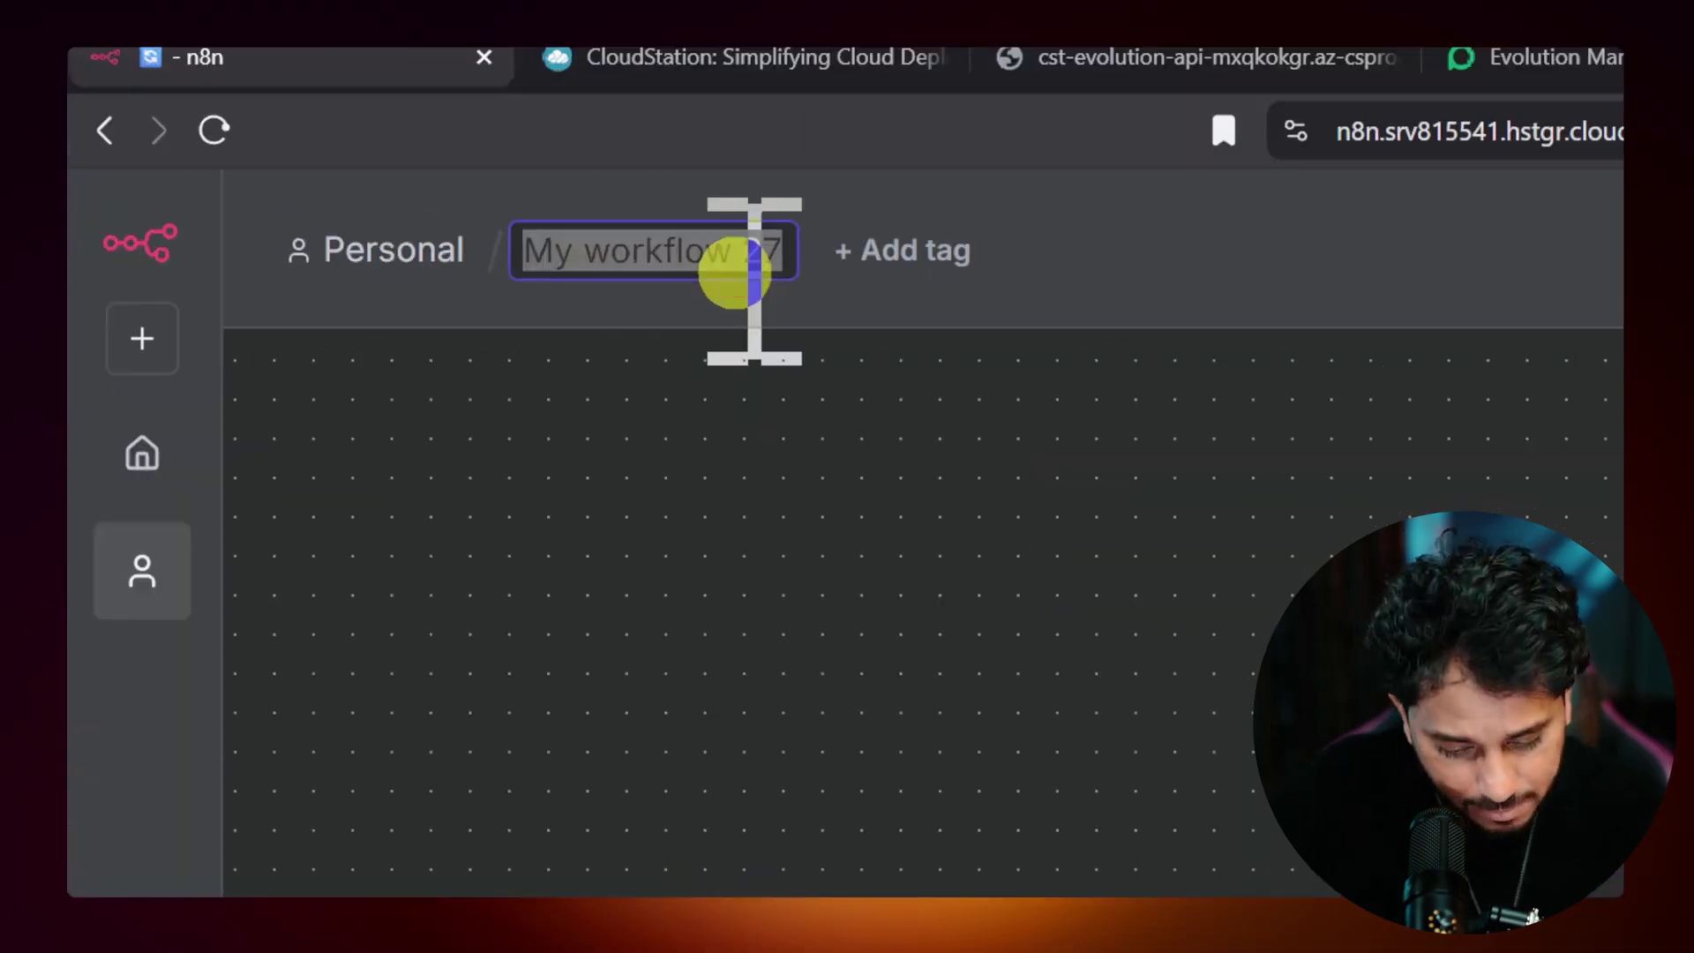
type("WhatsApp Buddy")
left_click(1017, 753)
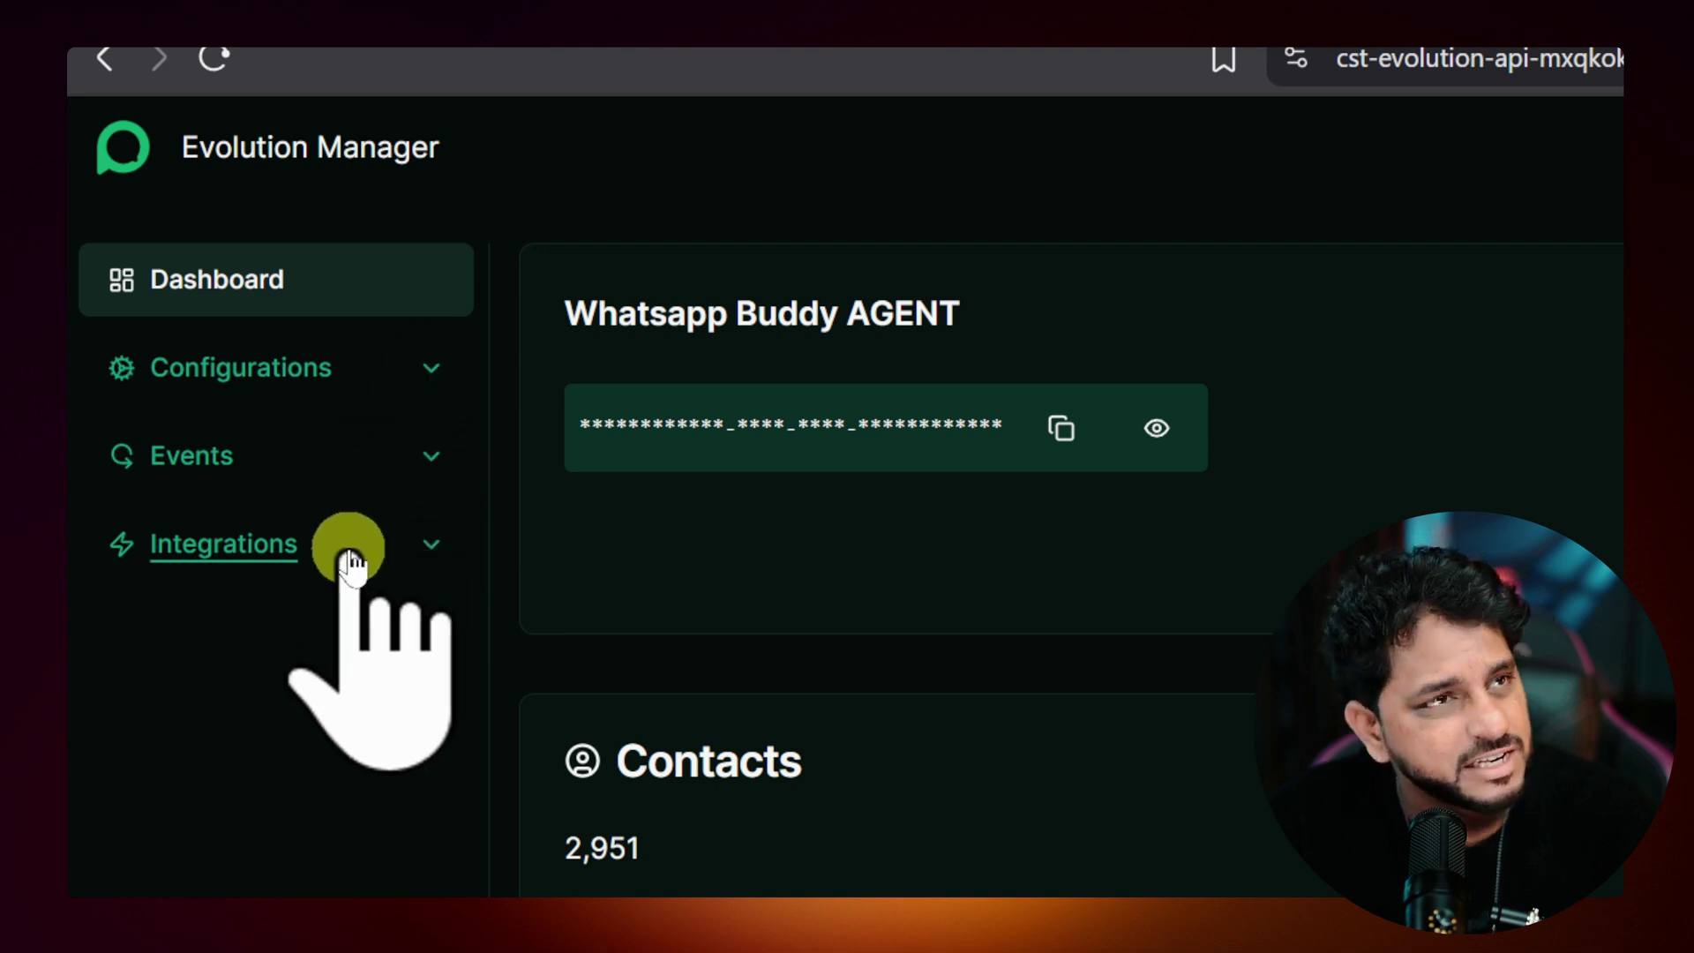
Step: Open Evolution Manager's Events > Webhook settings, then return to the n8n WhatsApp Buddy tab
left_click(429, 459)
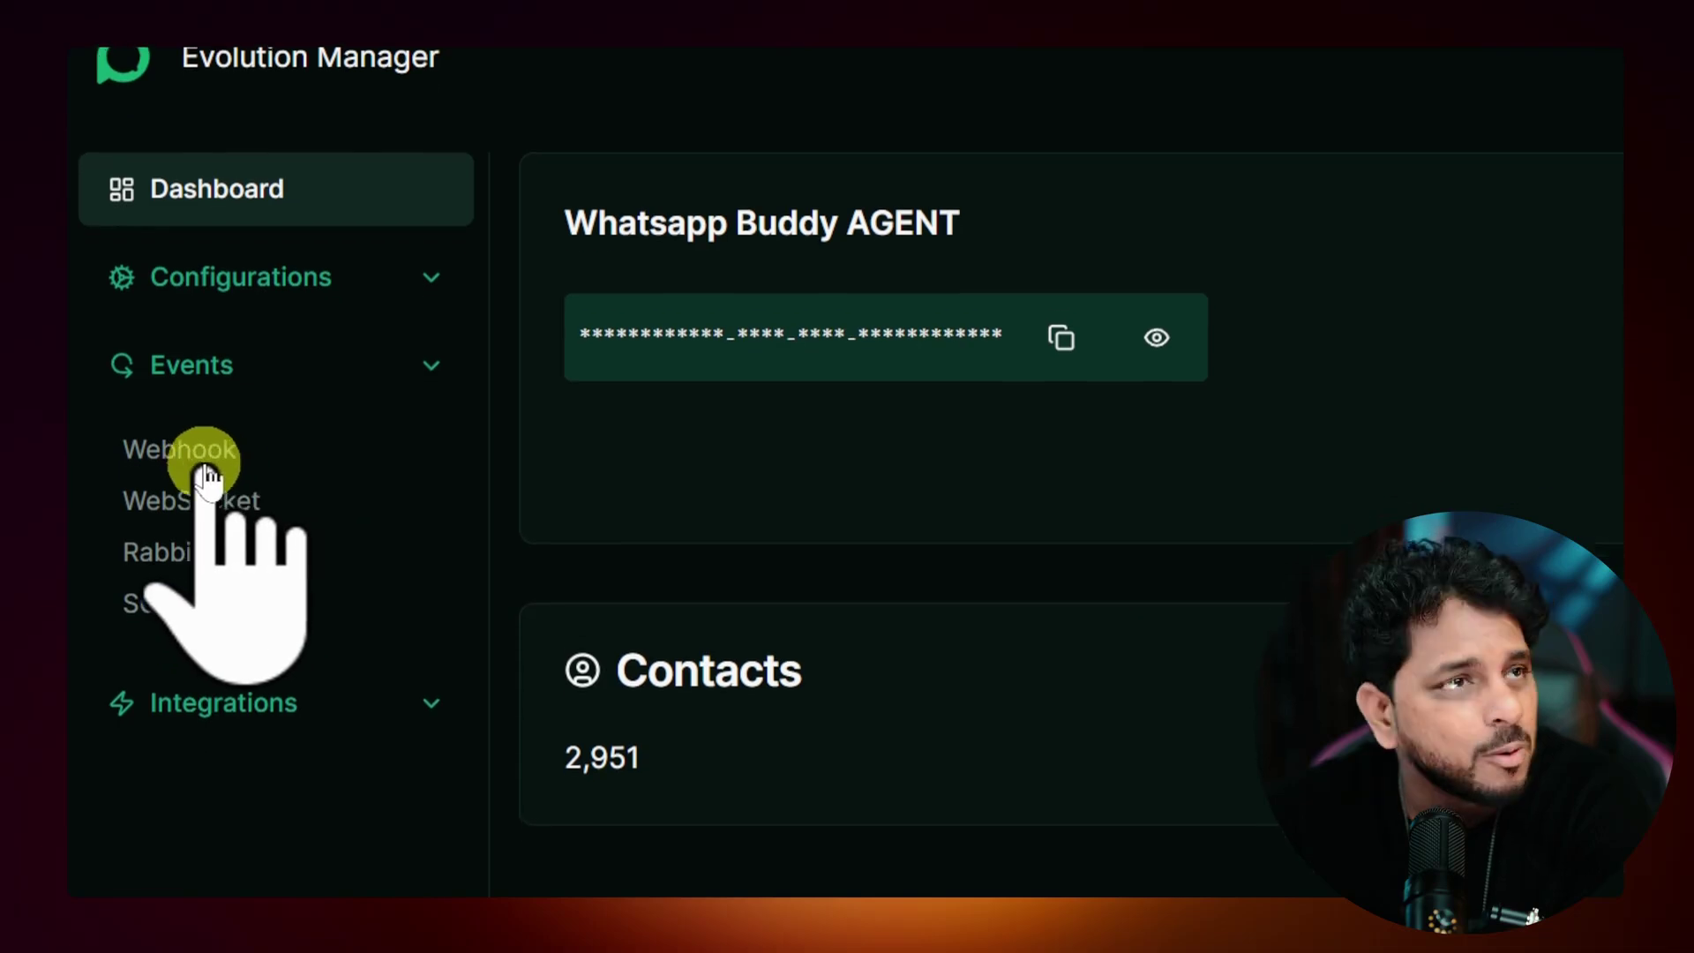
left_click(159, 469)
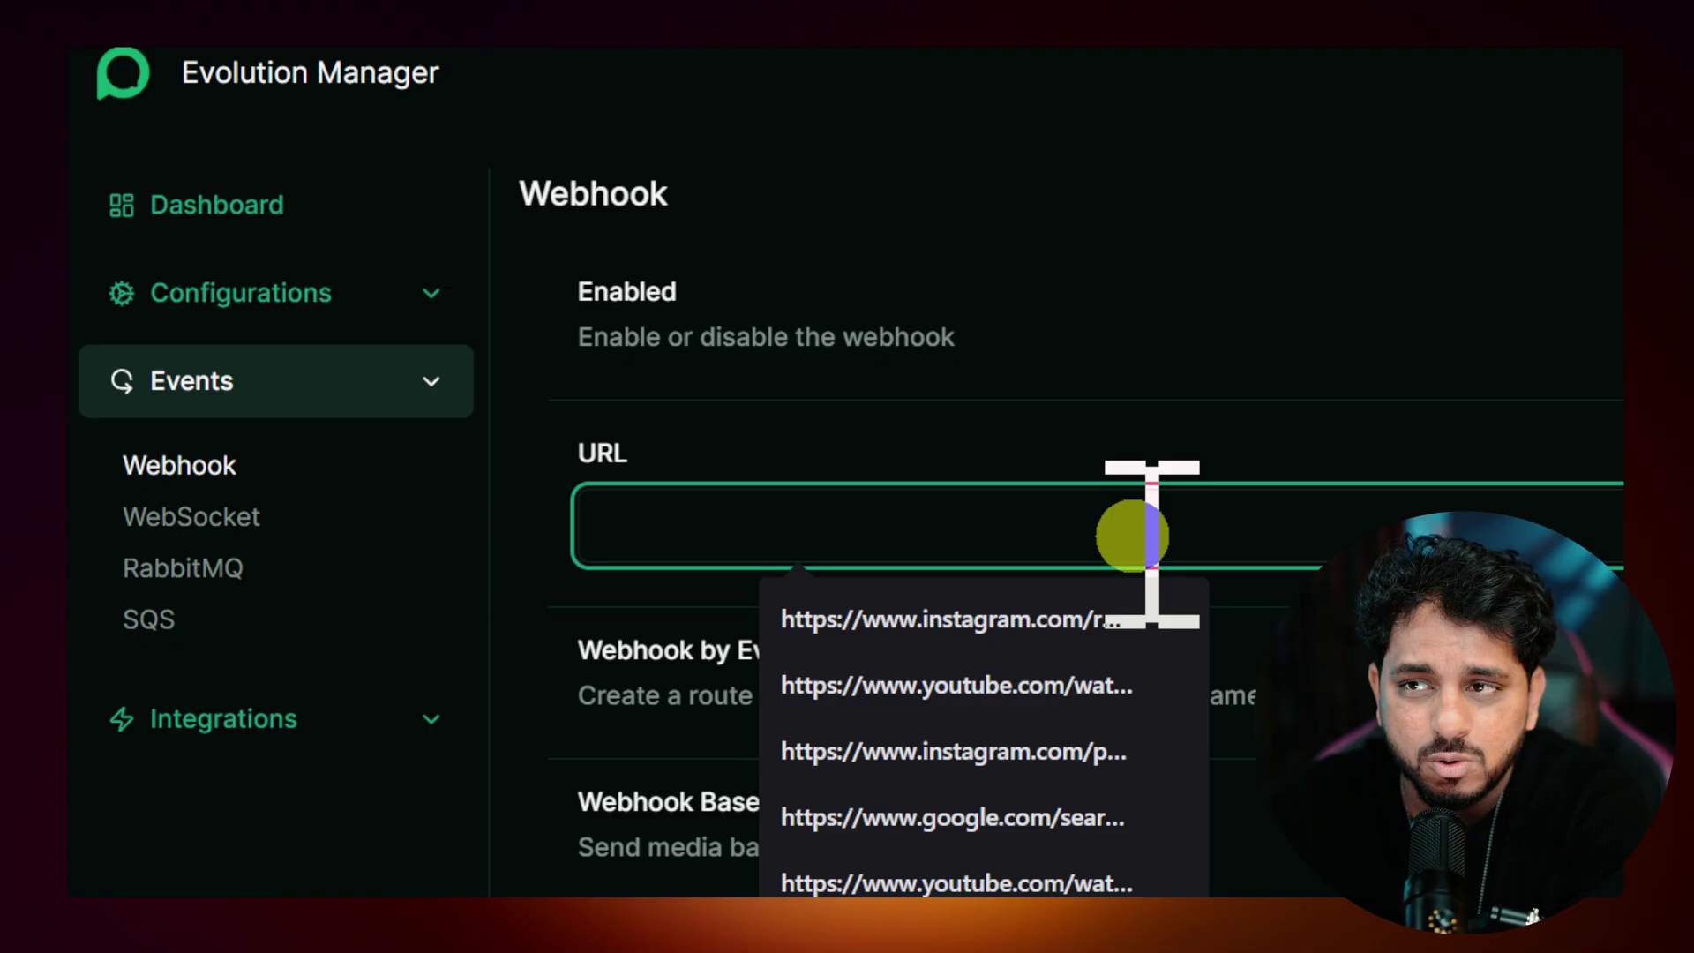
left_click(1284, 372)
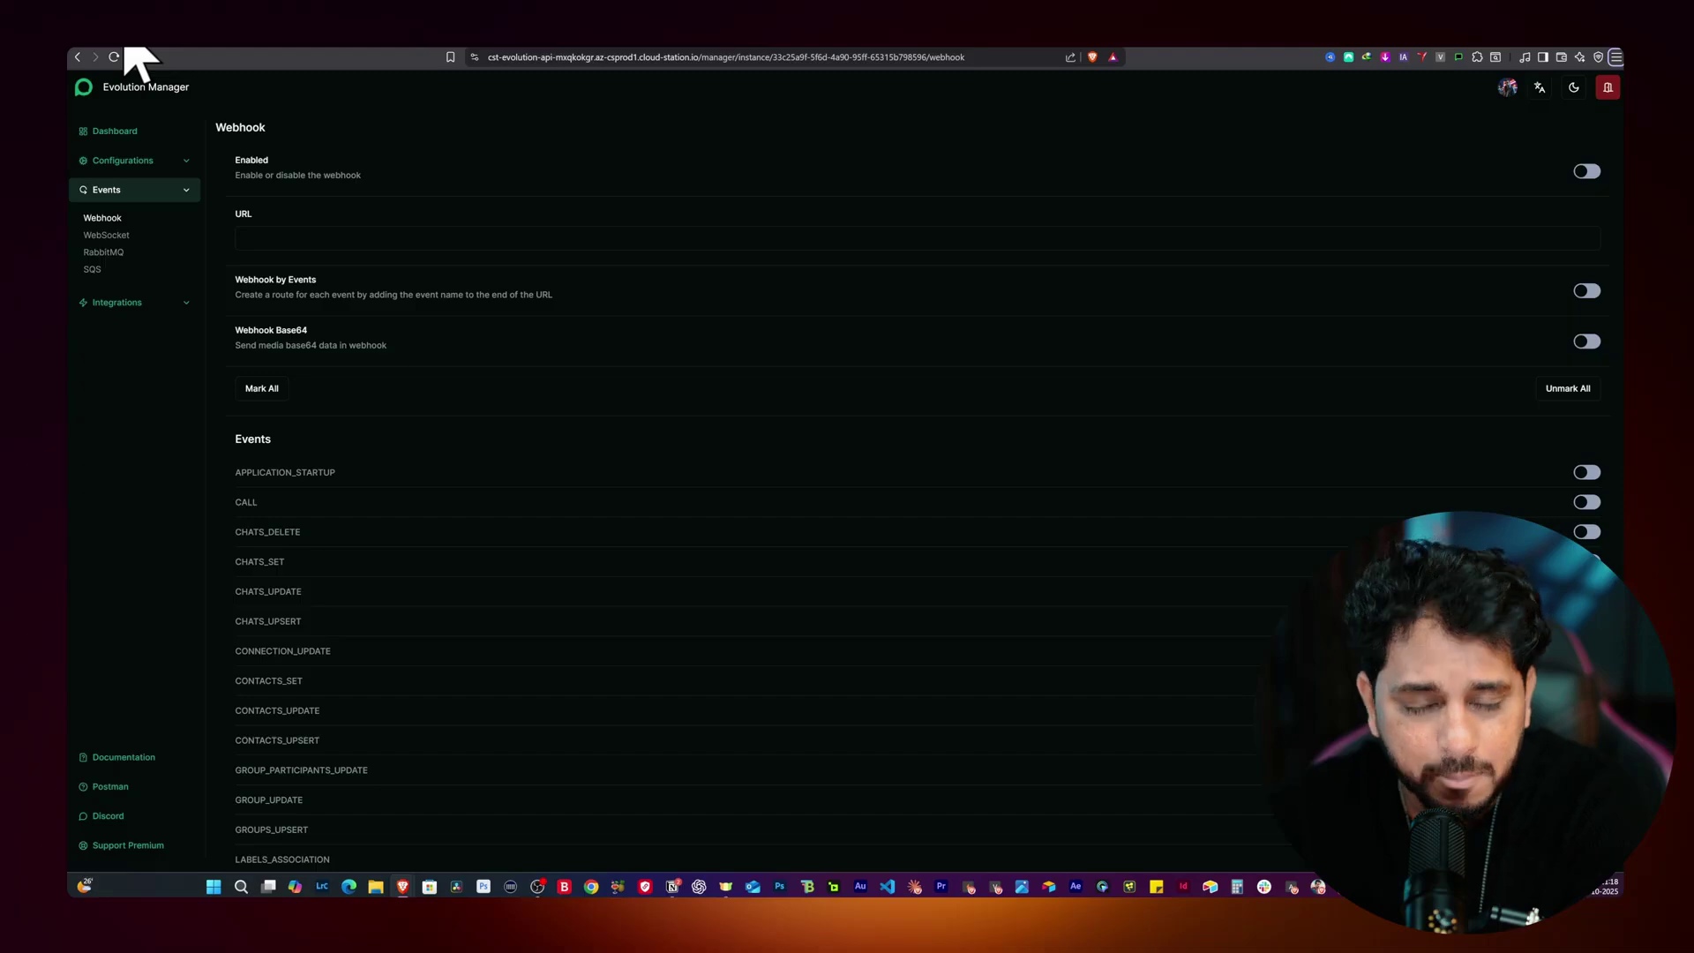
left_click(123, 34)
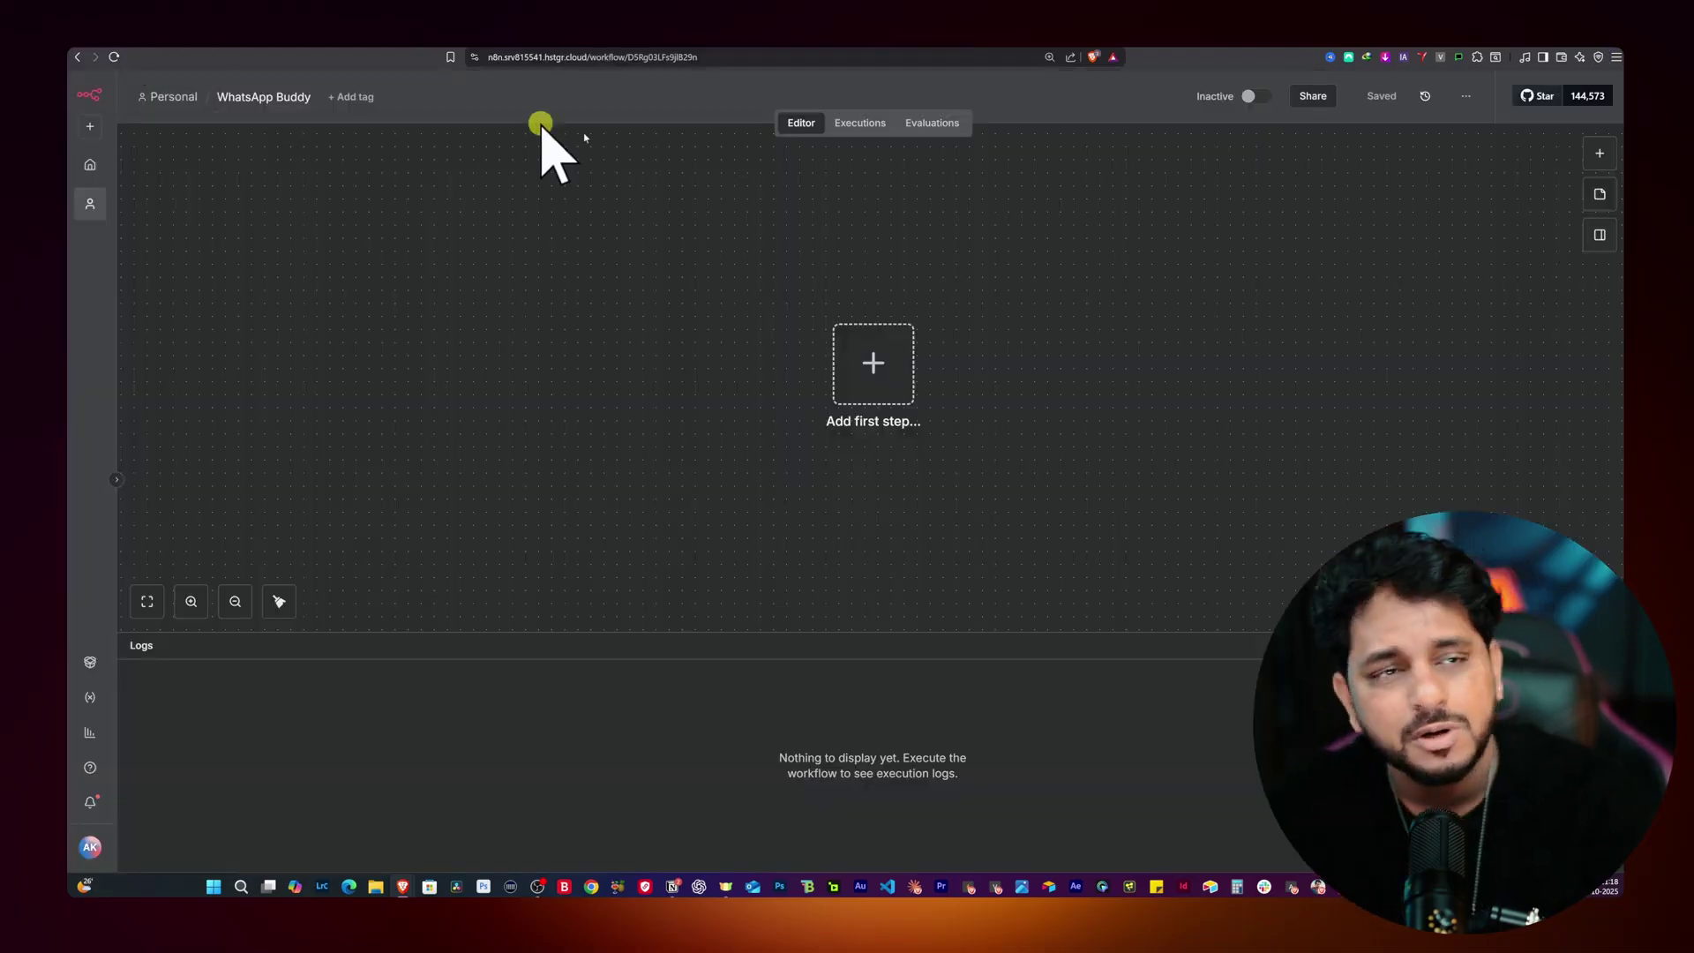
Step: Add a Webhook trigger as the first step, set to accept POST requests
left_click(889, 374)
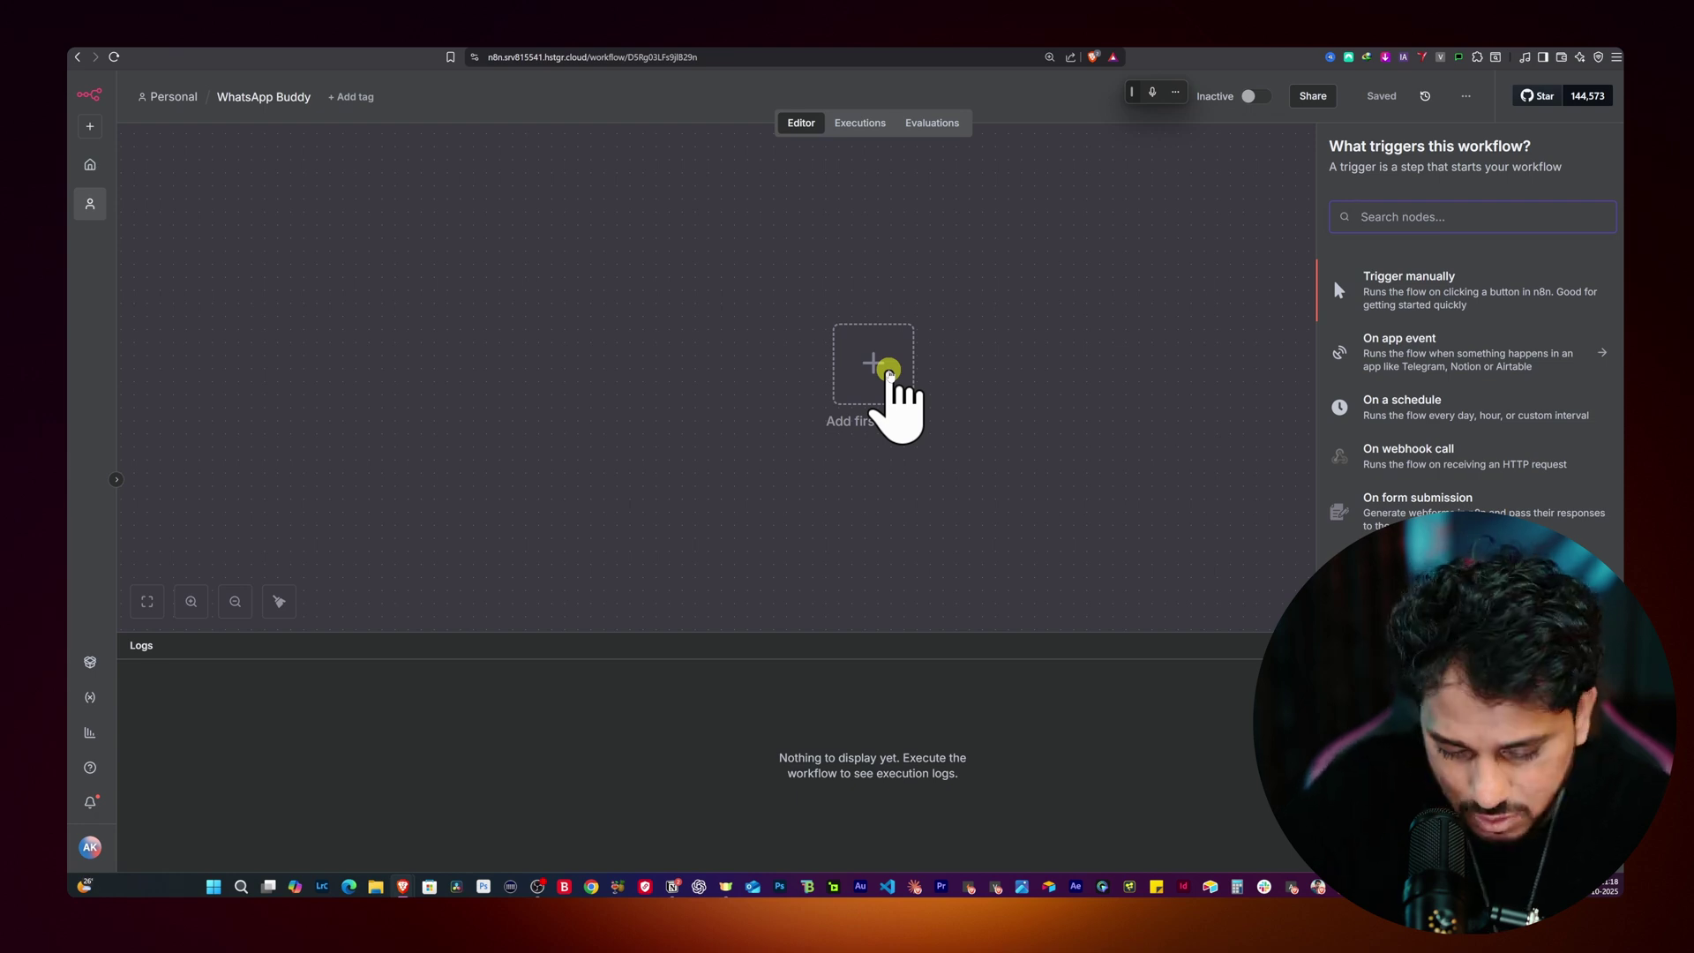
type("web")
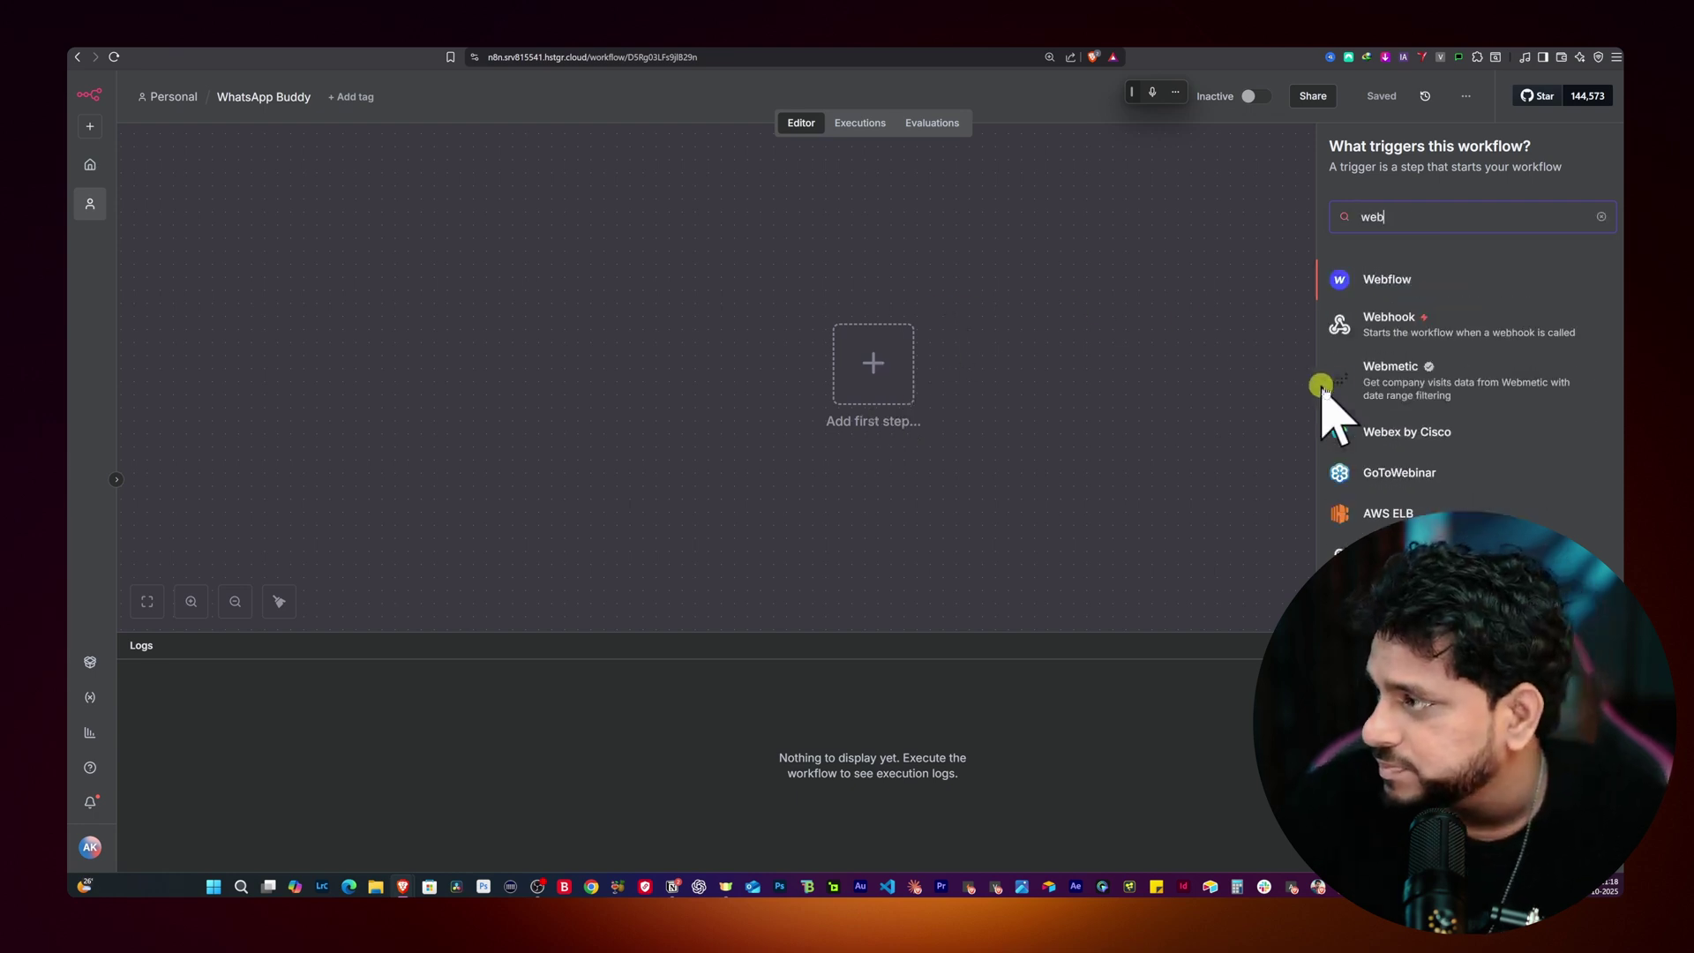
left_click(1391, 333)
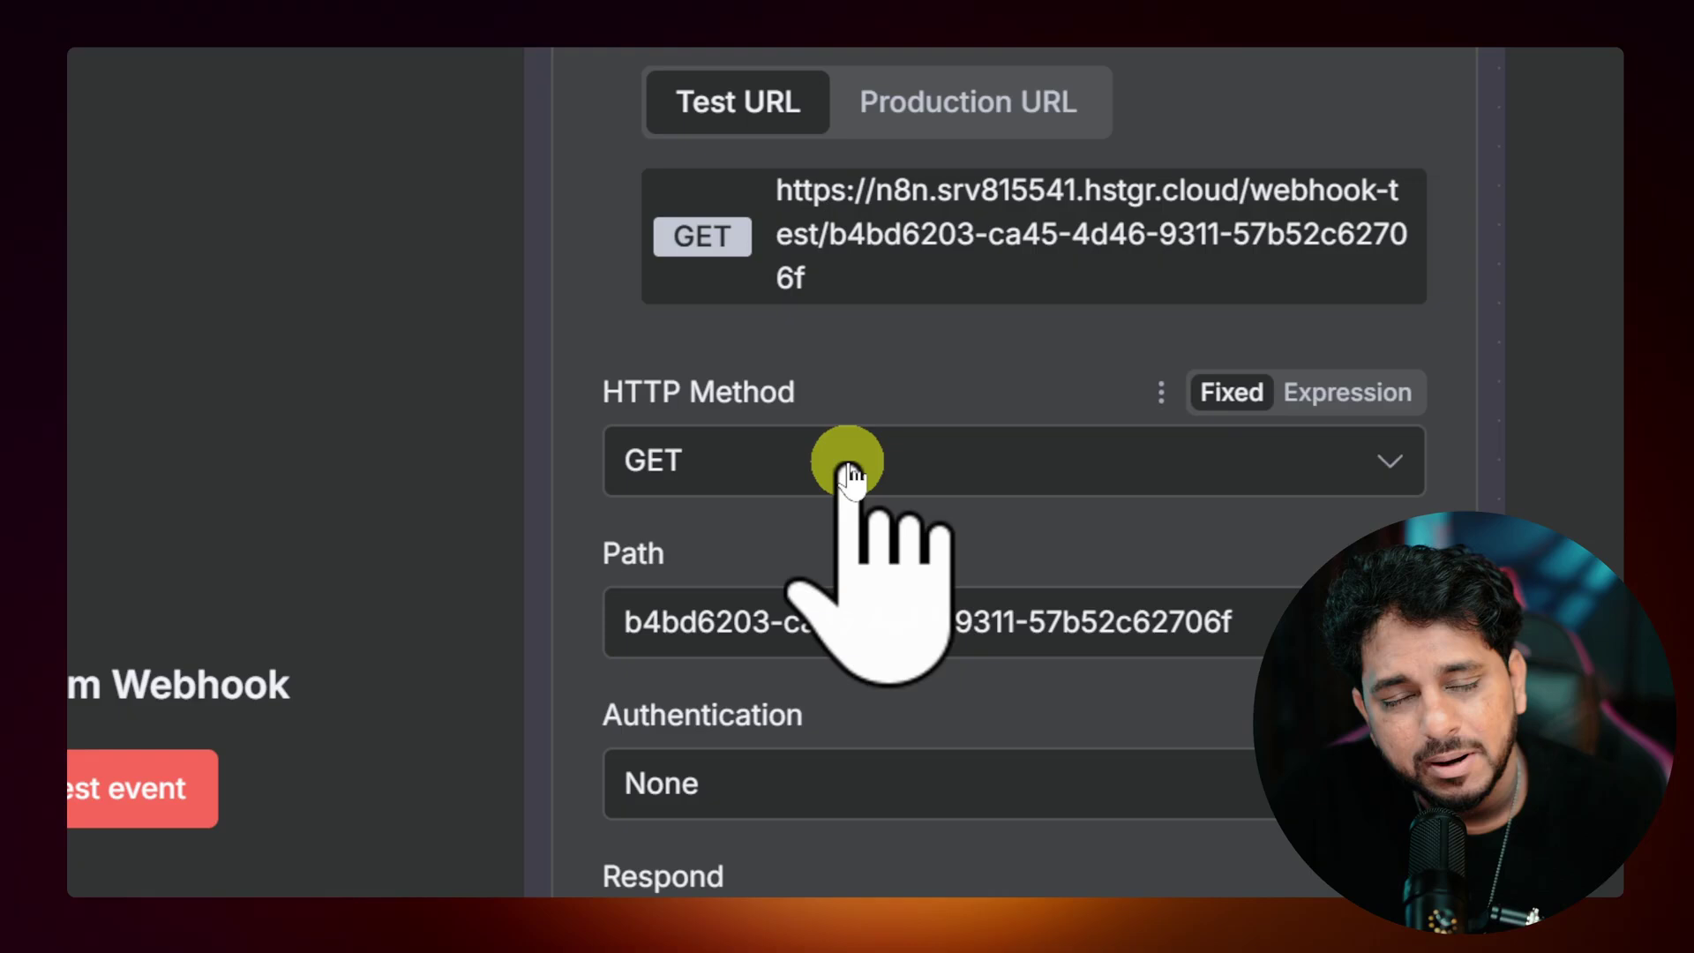
left_click(525, 329)
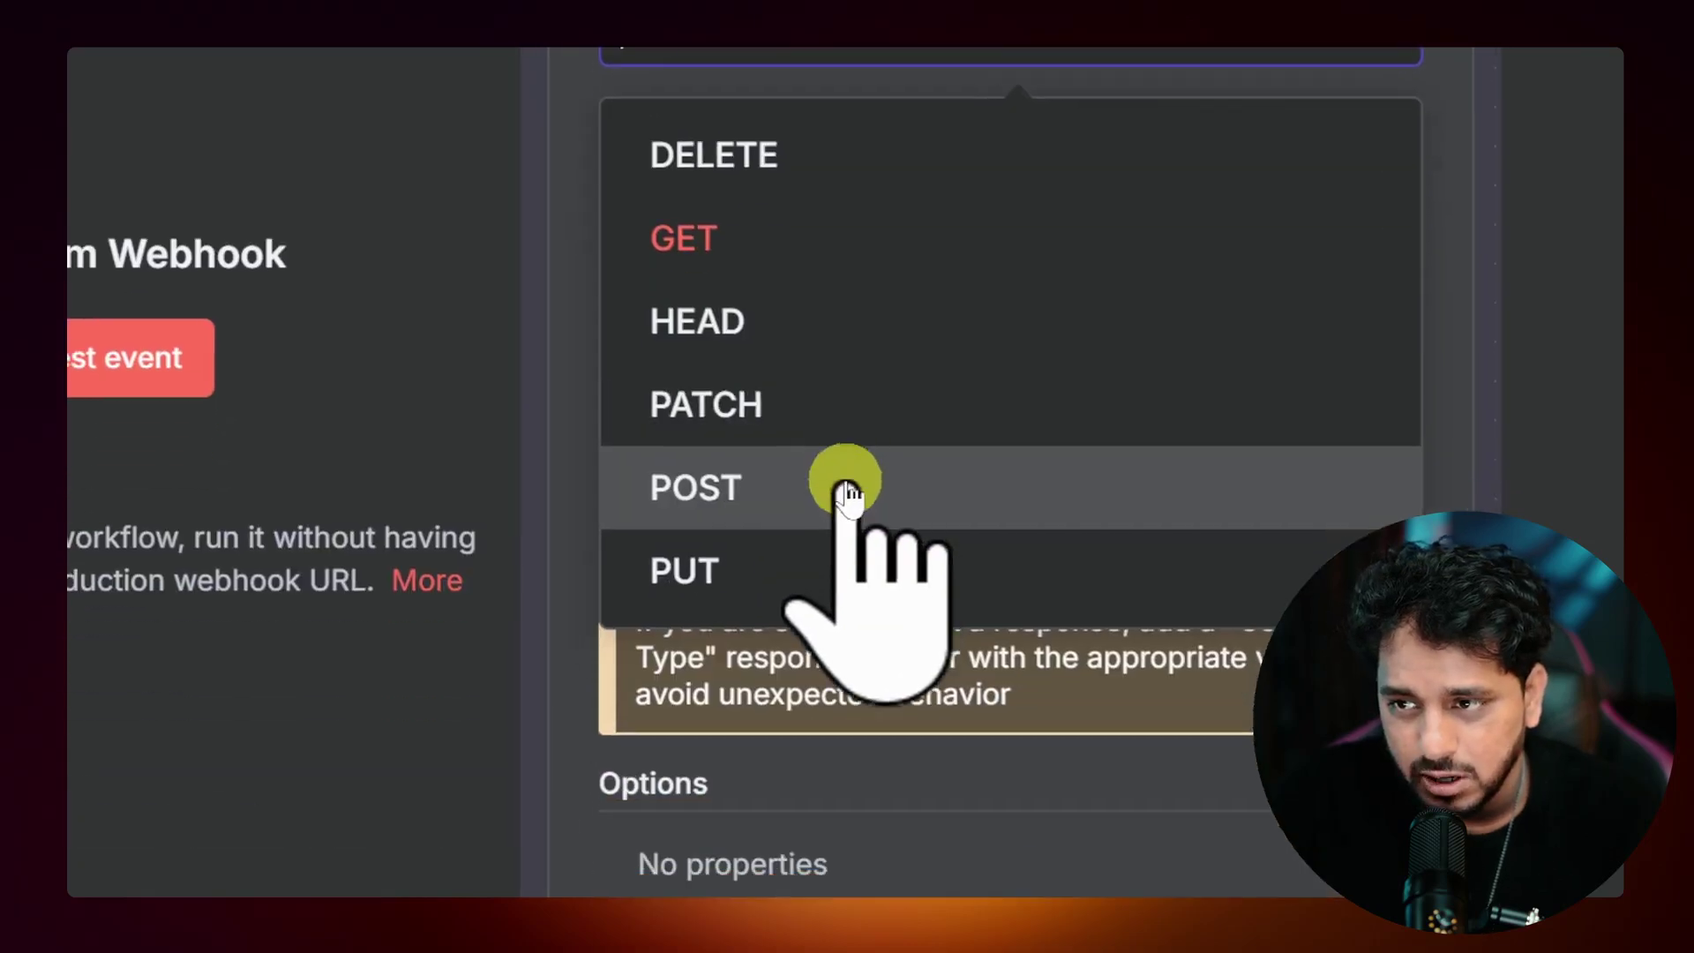
left_click(843, 482)
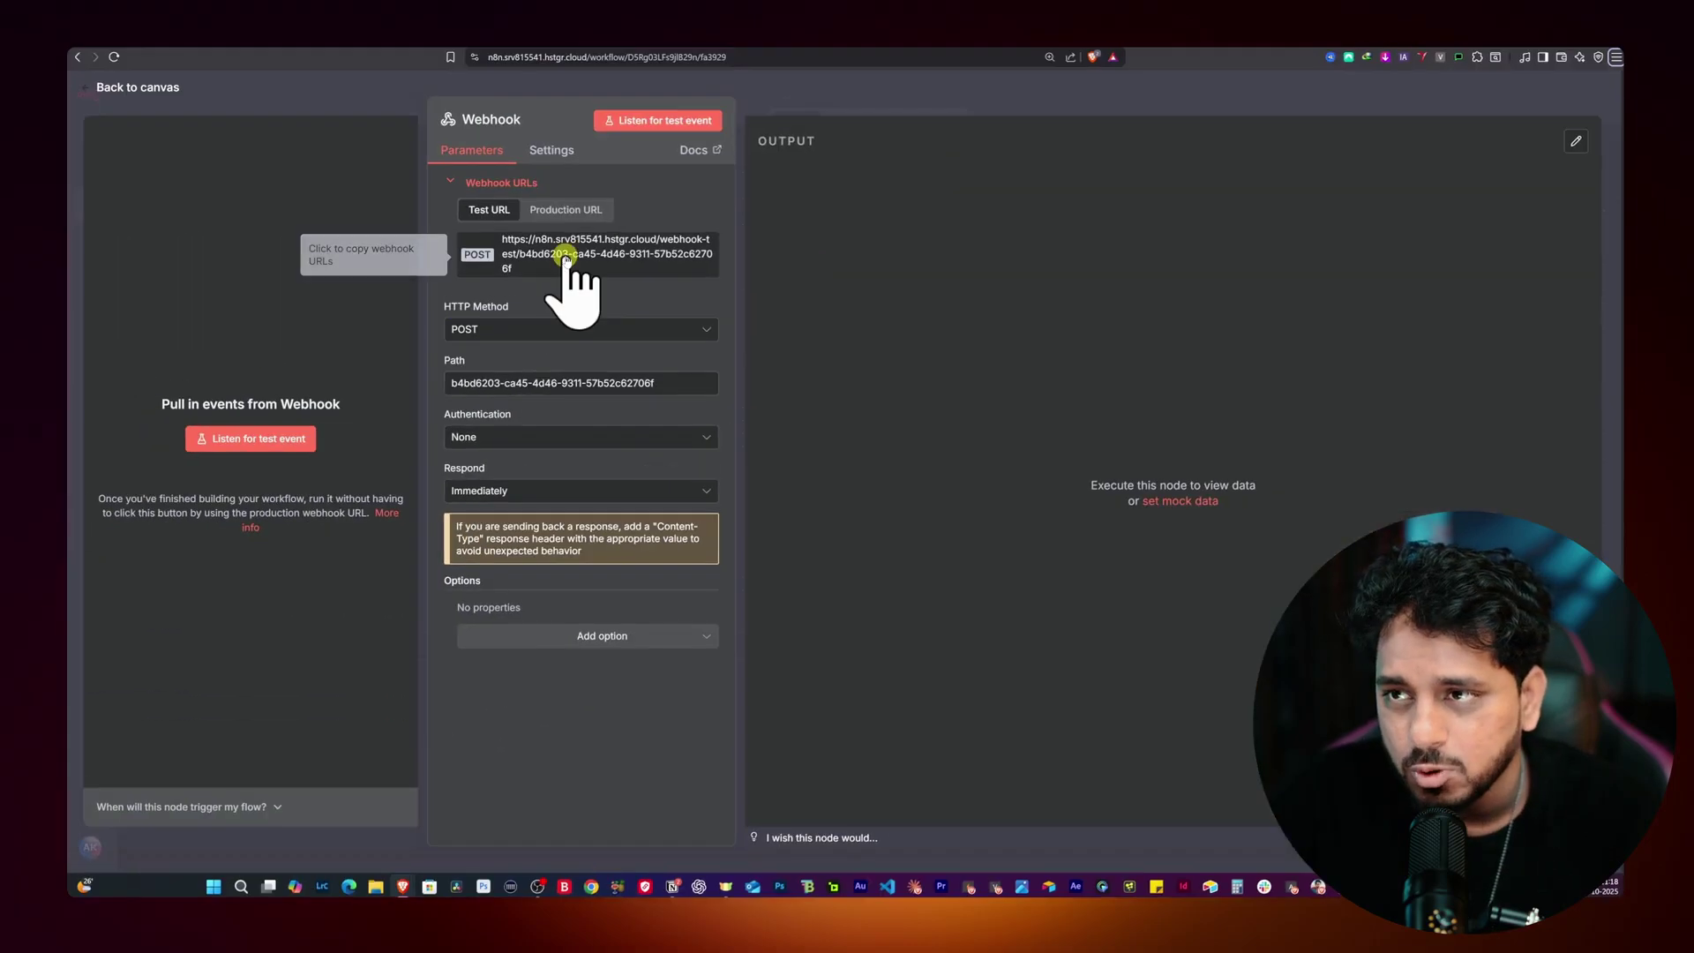
Step: Replace the generated webhook path with 'WhatsAppBuddy' and copy the Production URL
left_click(906, 172)
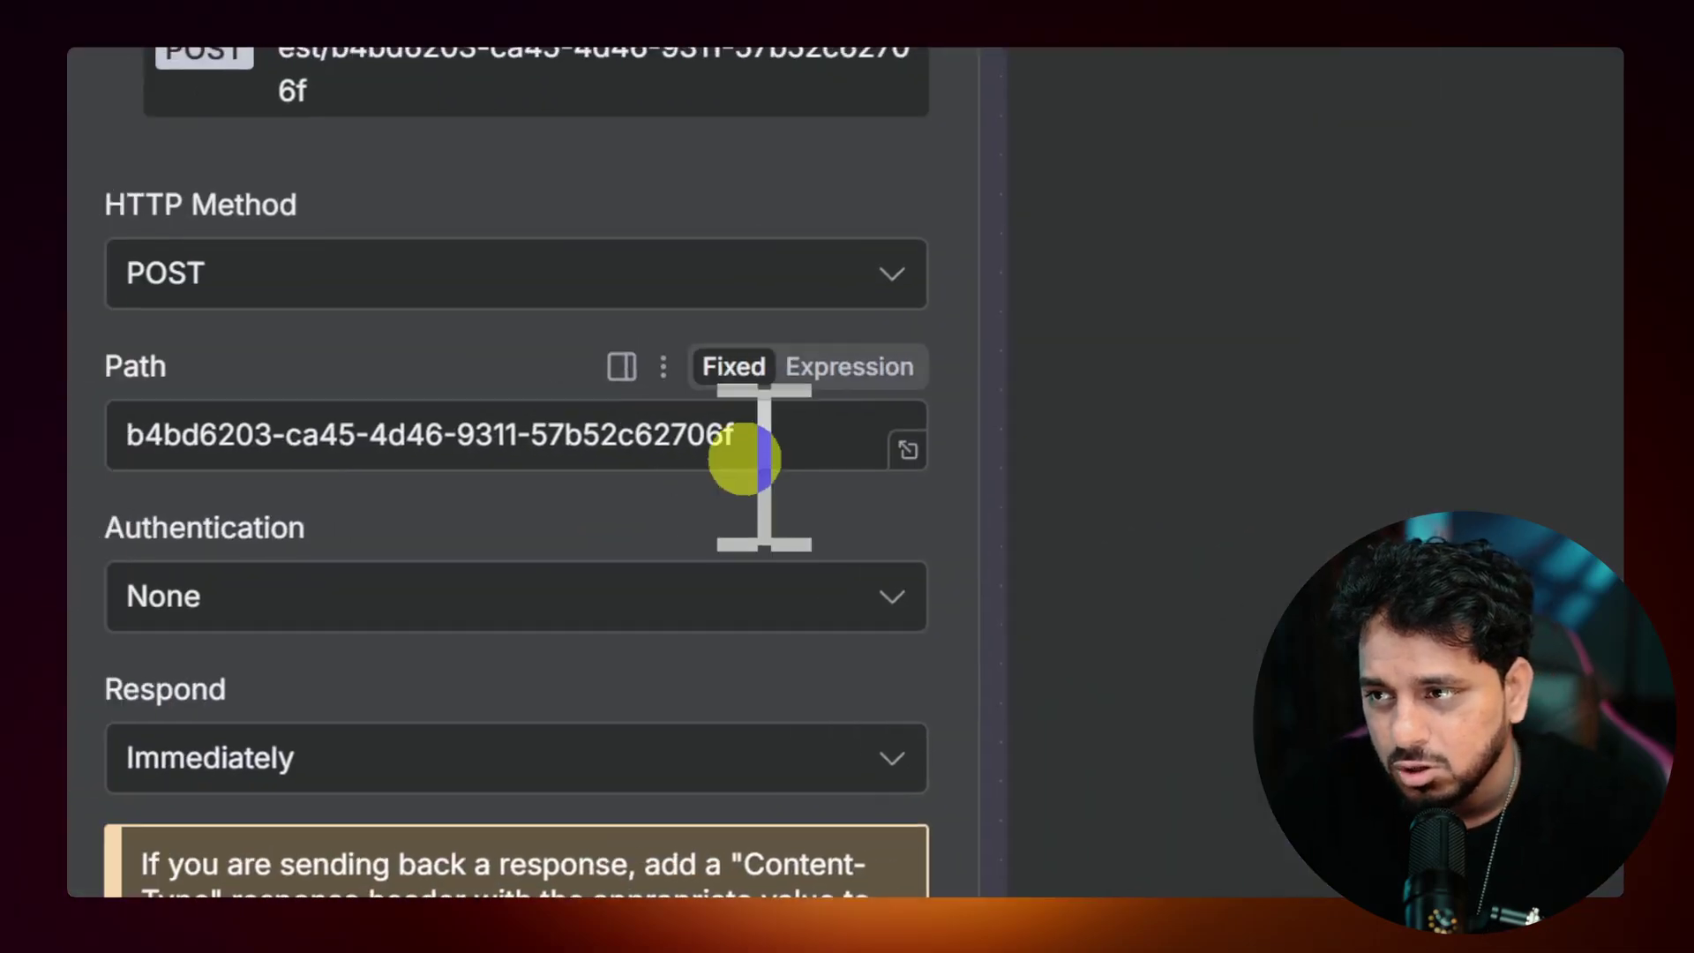
double_click(1147, 459)
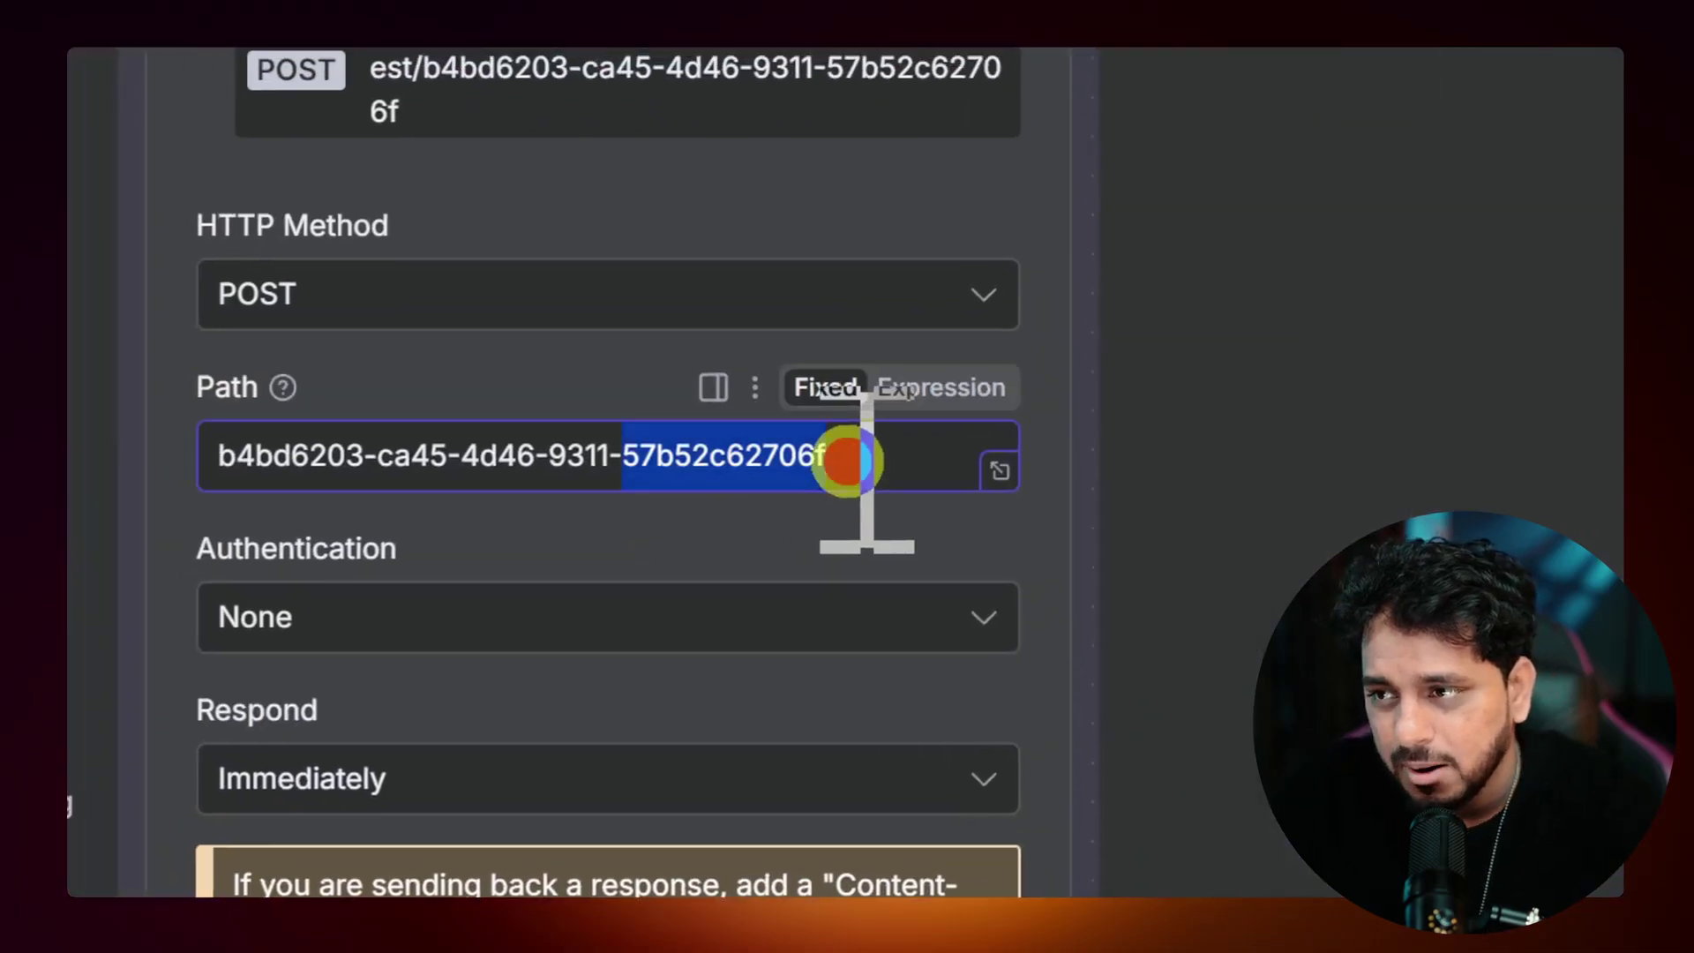
left_click_drag(1164, 459, 529, 463)
key("BackSpace")
type("Whatsapp")
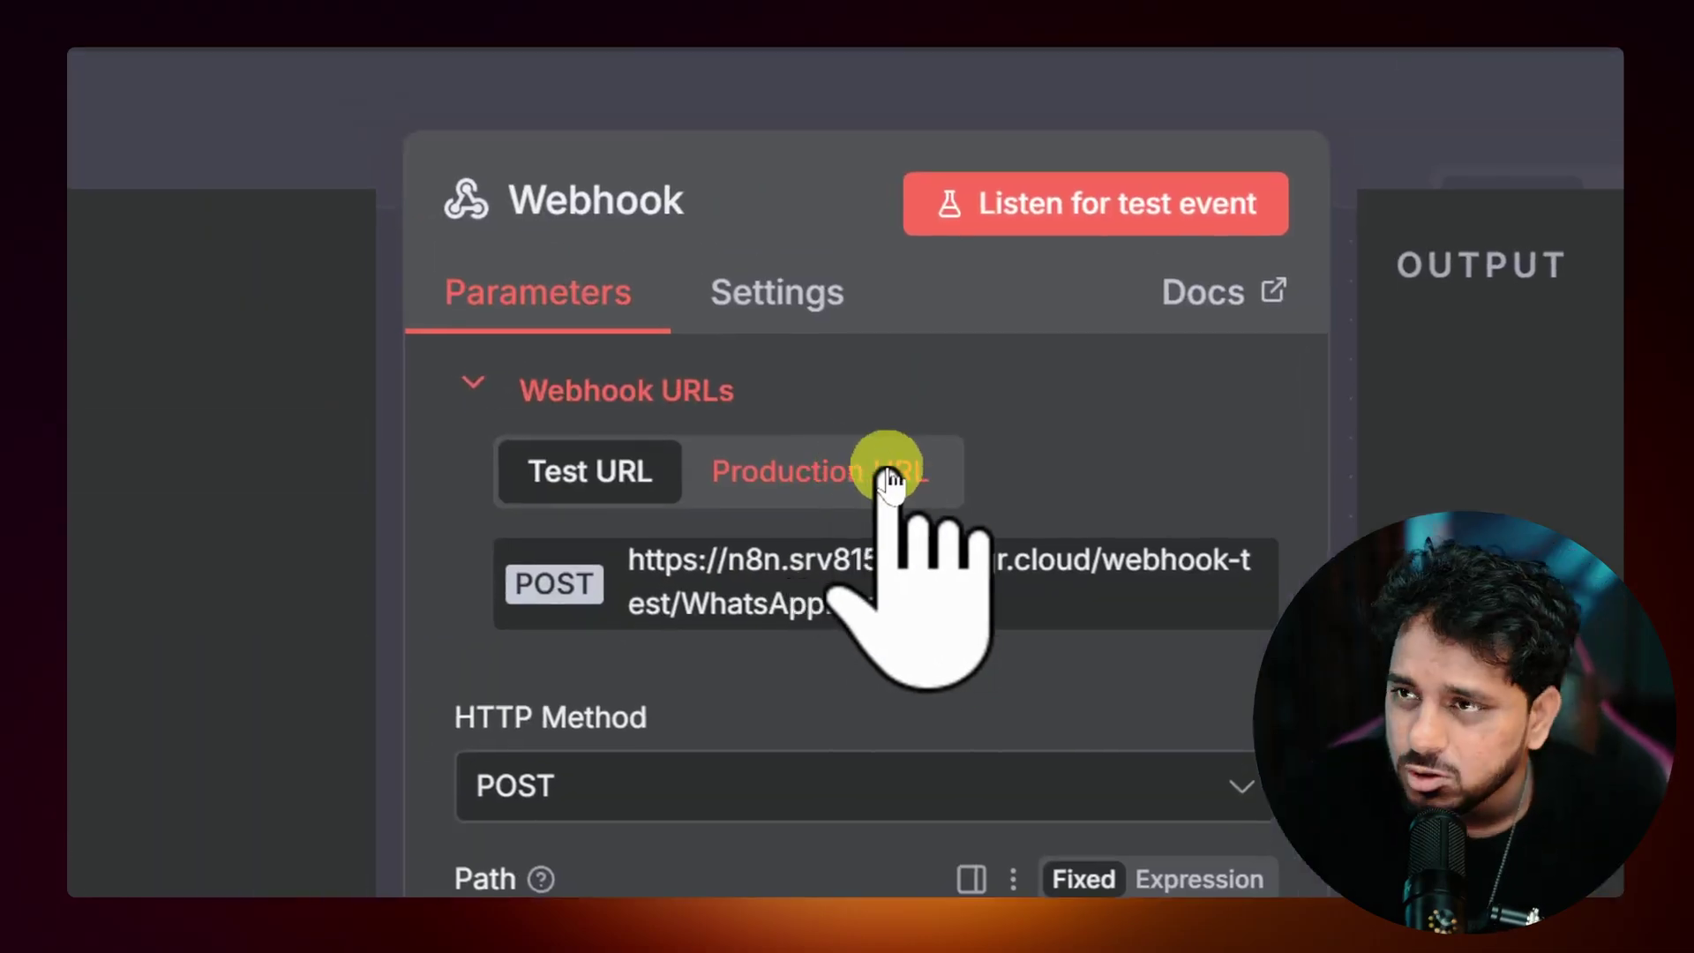
left_click(889, 479)
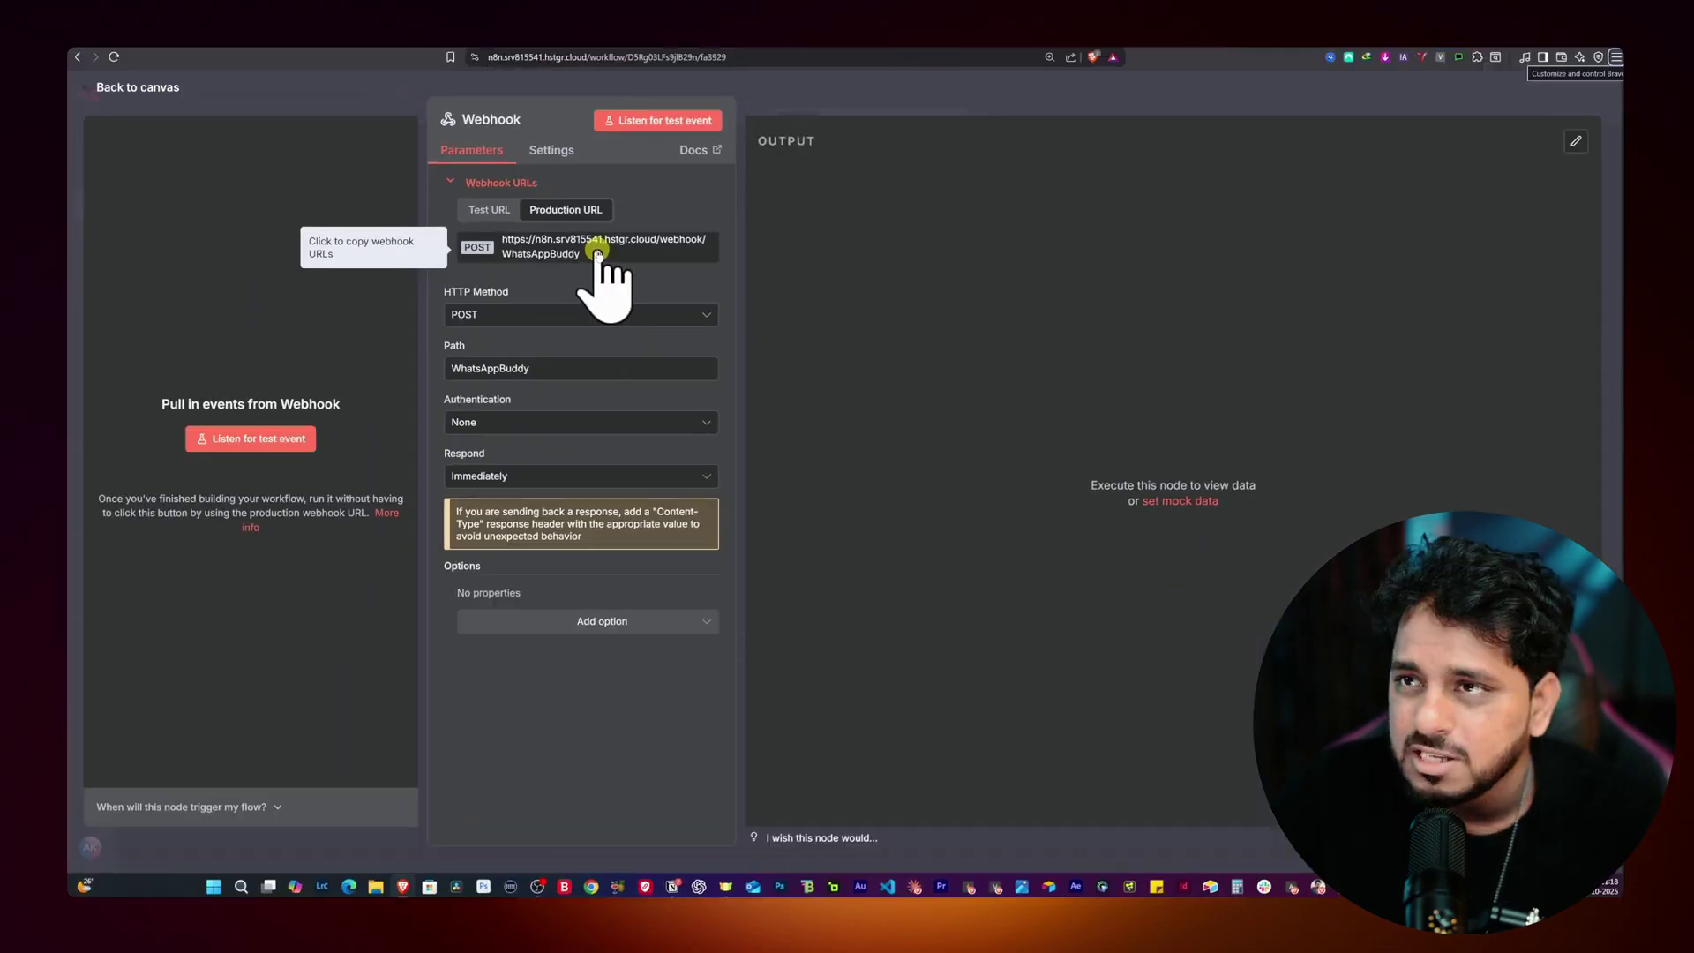
left_click(388, 106)
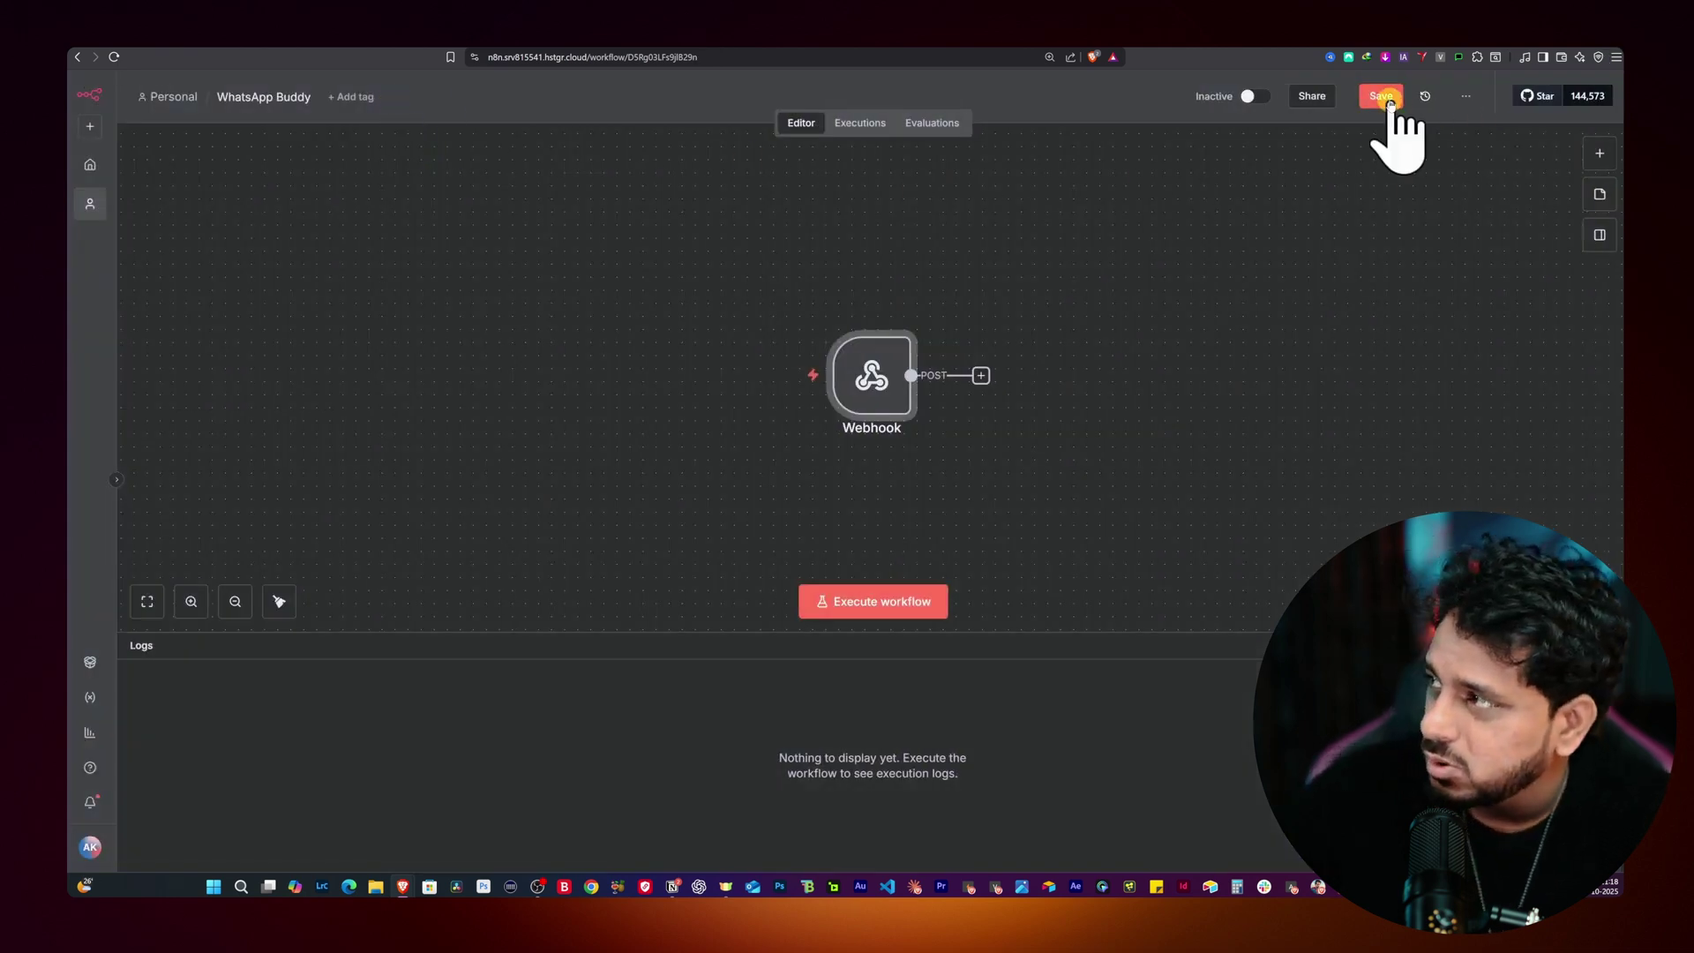
Step: Save the workflow and paste the n8n production URL into Evolution Manager's webhook URL field
left_click(1384, 97)
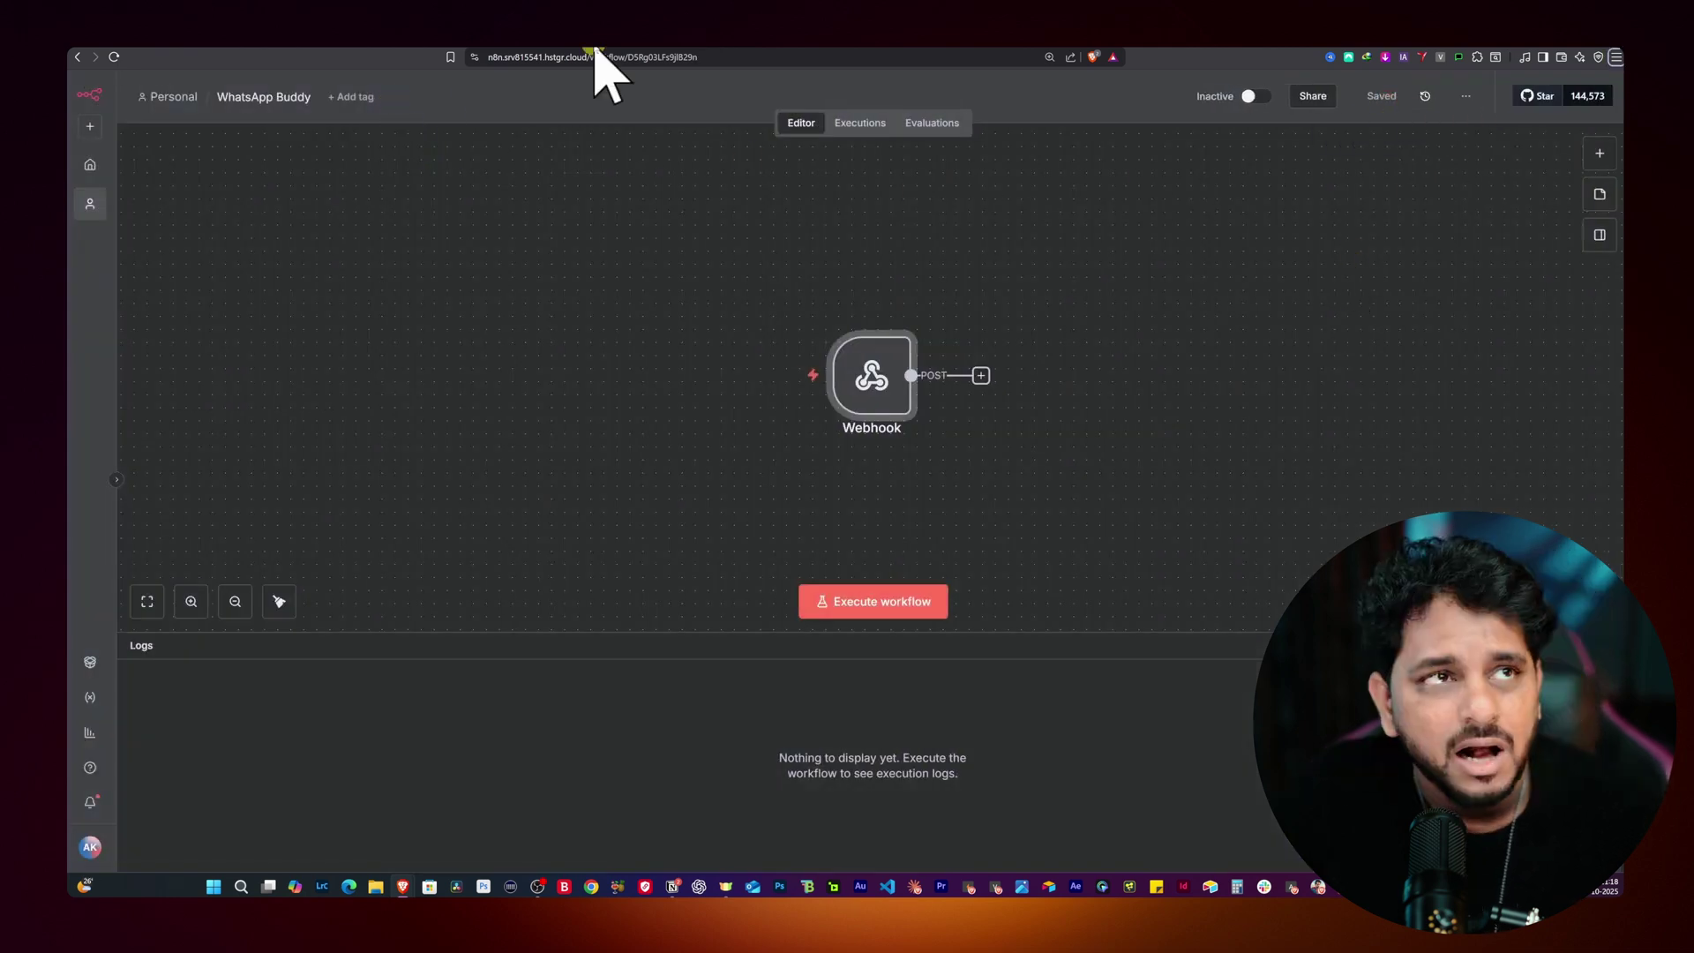
key("ctrl+Tab")
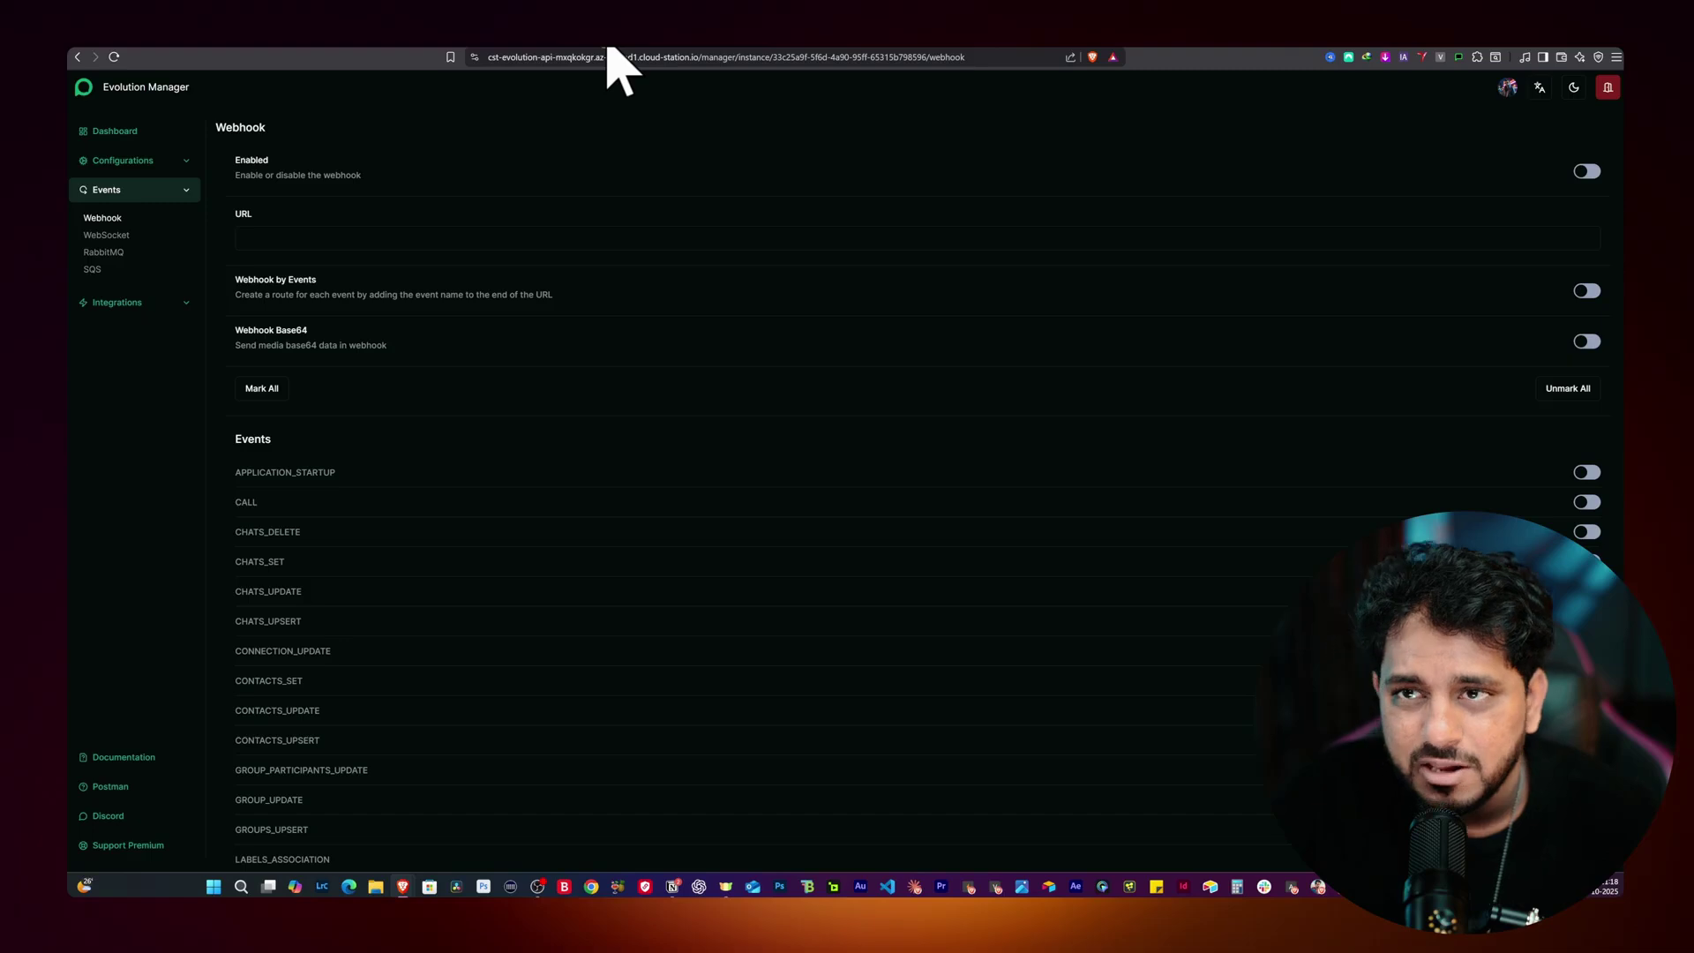
left_click(377, 144)
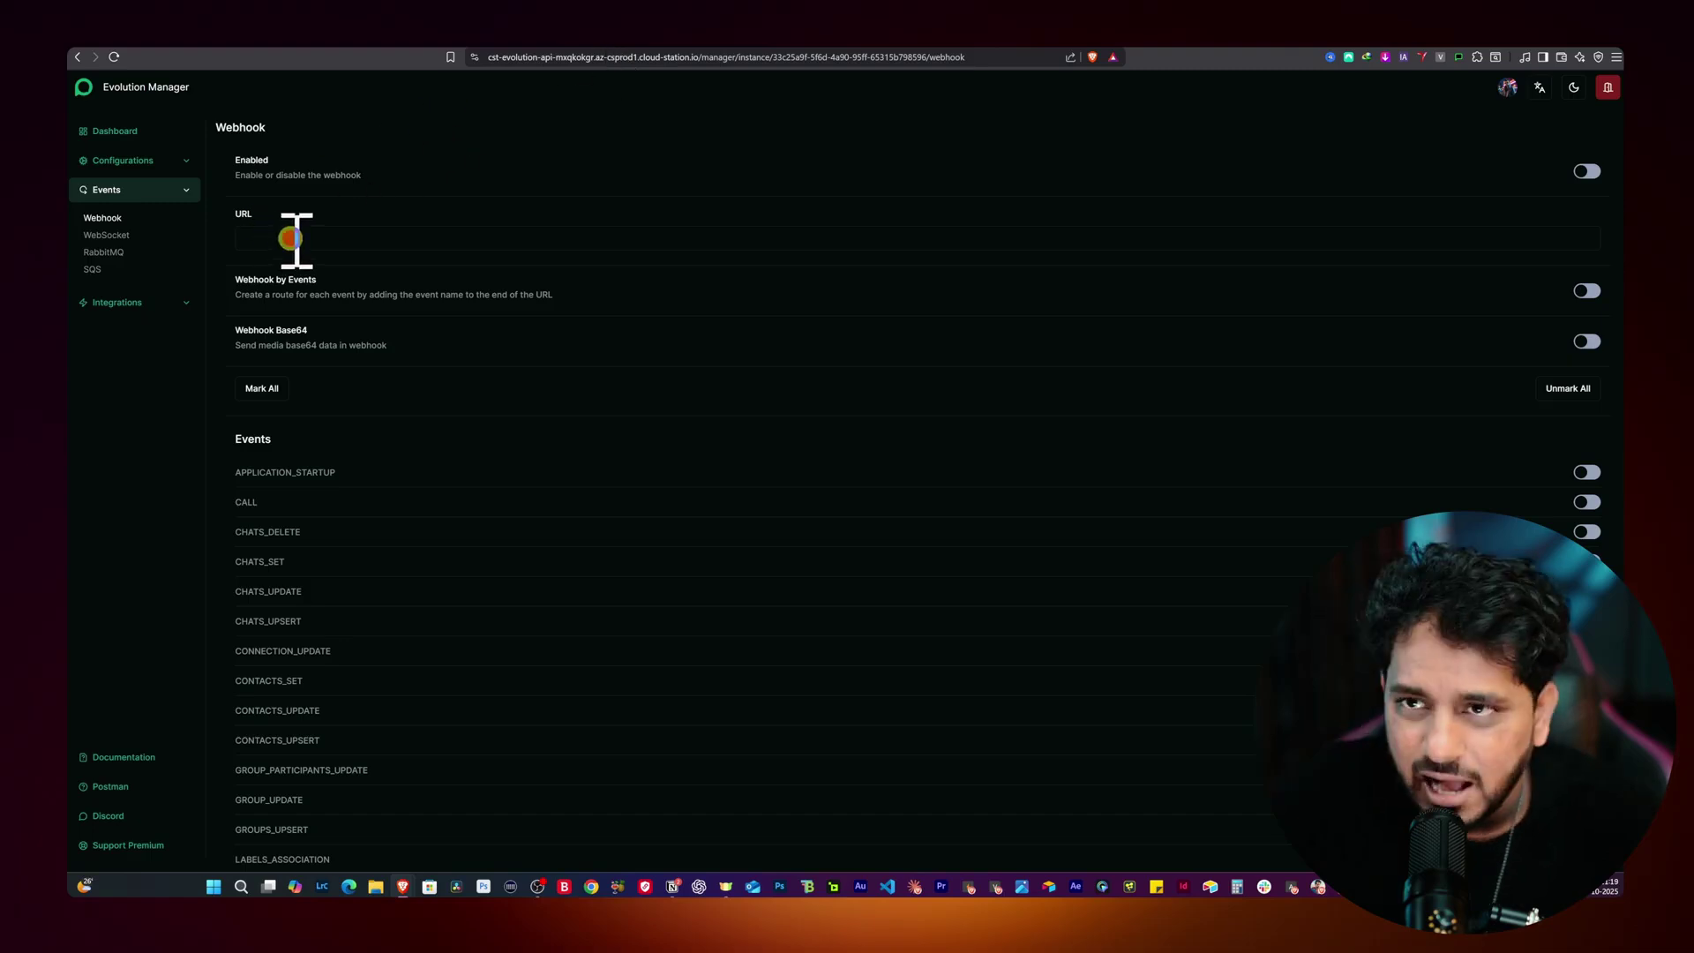
left_click(291, 239)
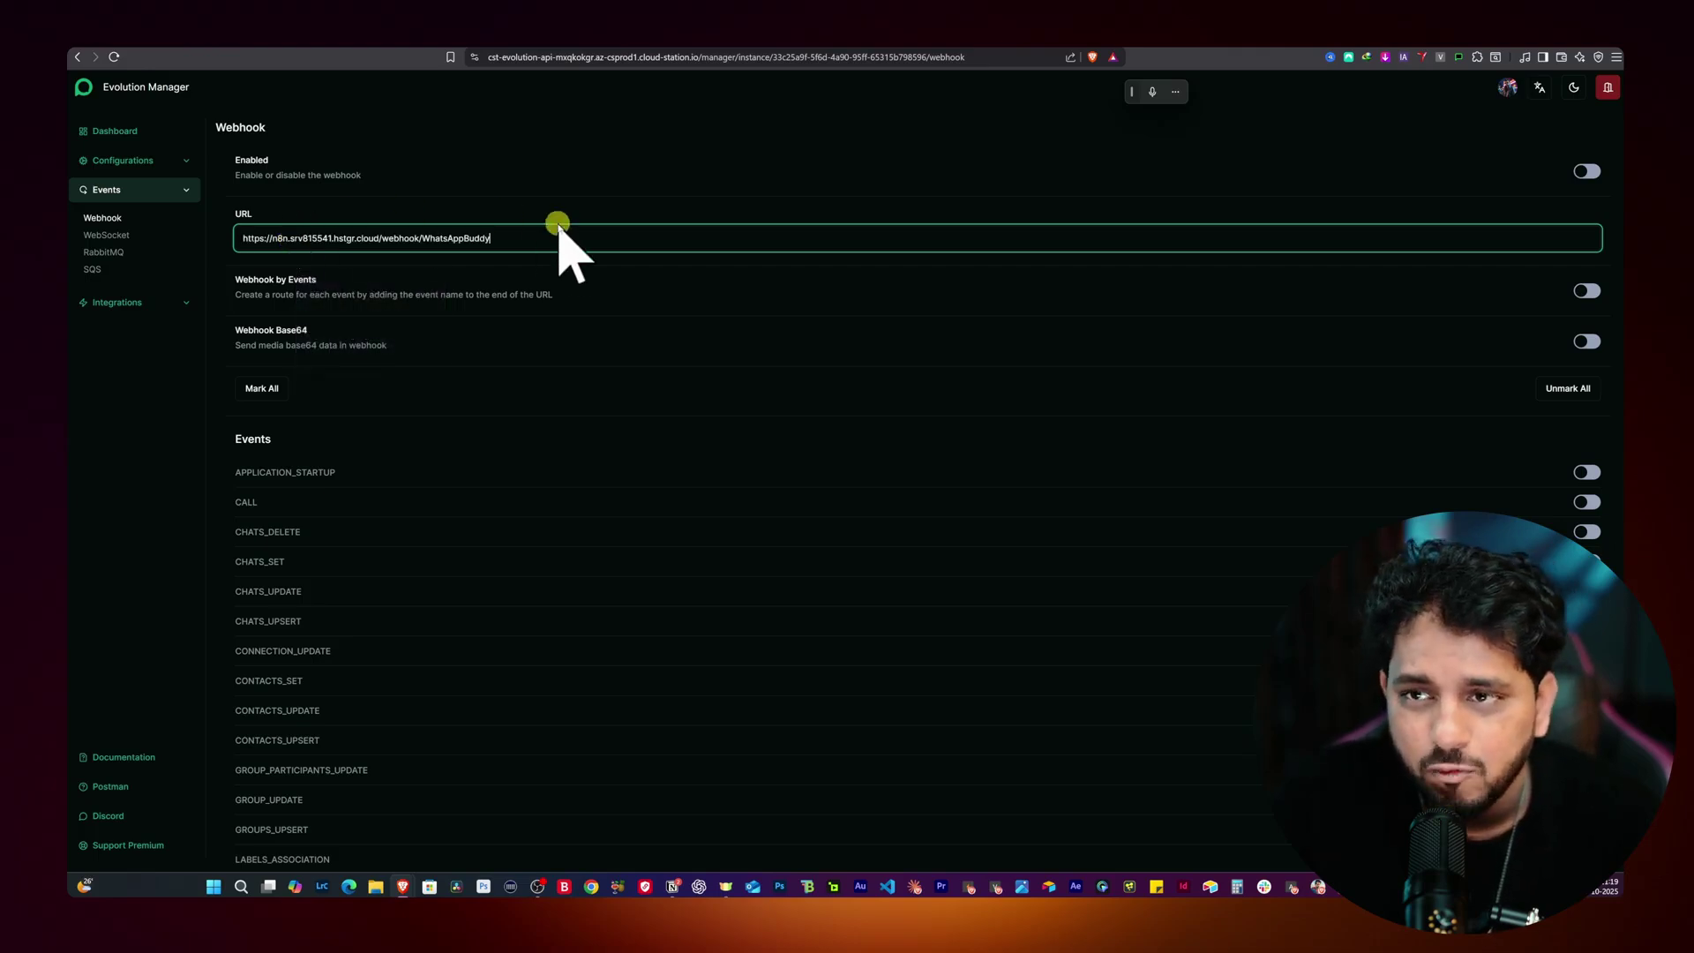
left_click(1540, 210)
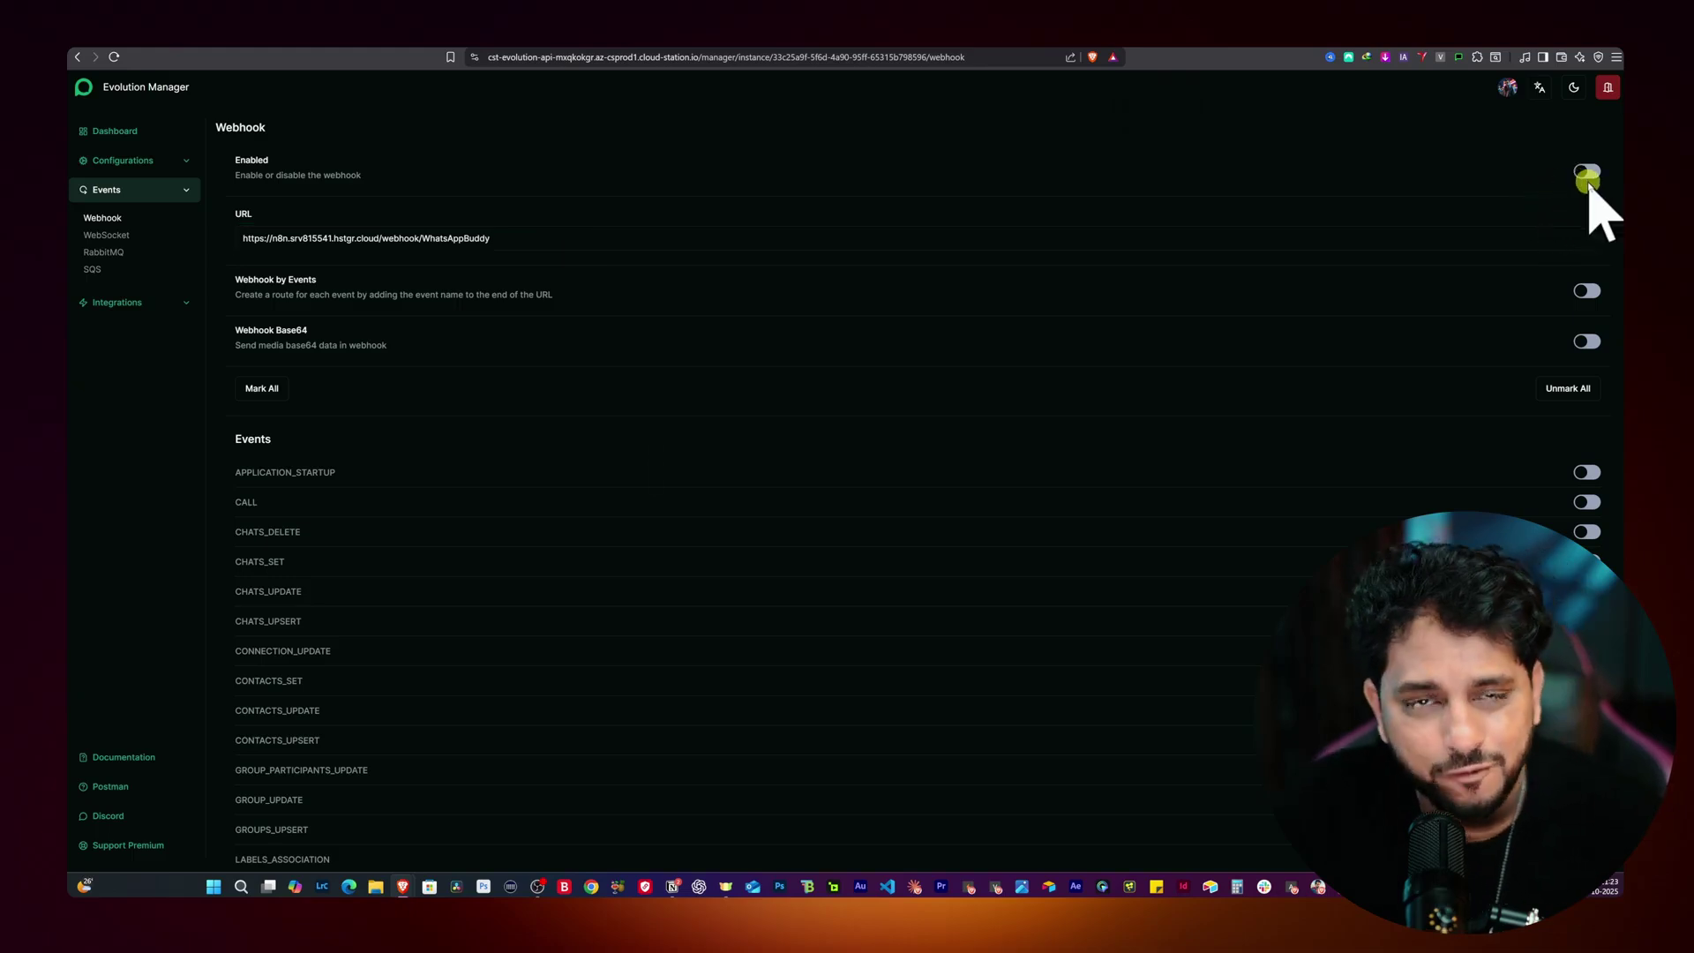
Step: Enable the webhook and turn on the MESSAGES_UPSERT event
left_click(1586, 174)
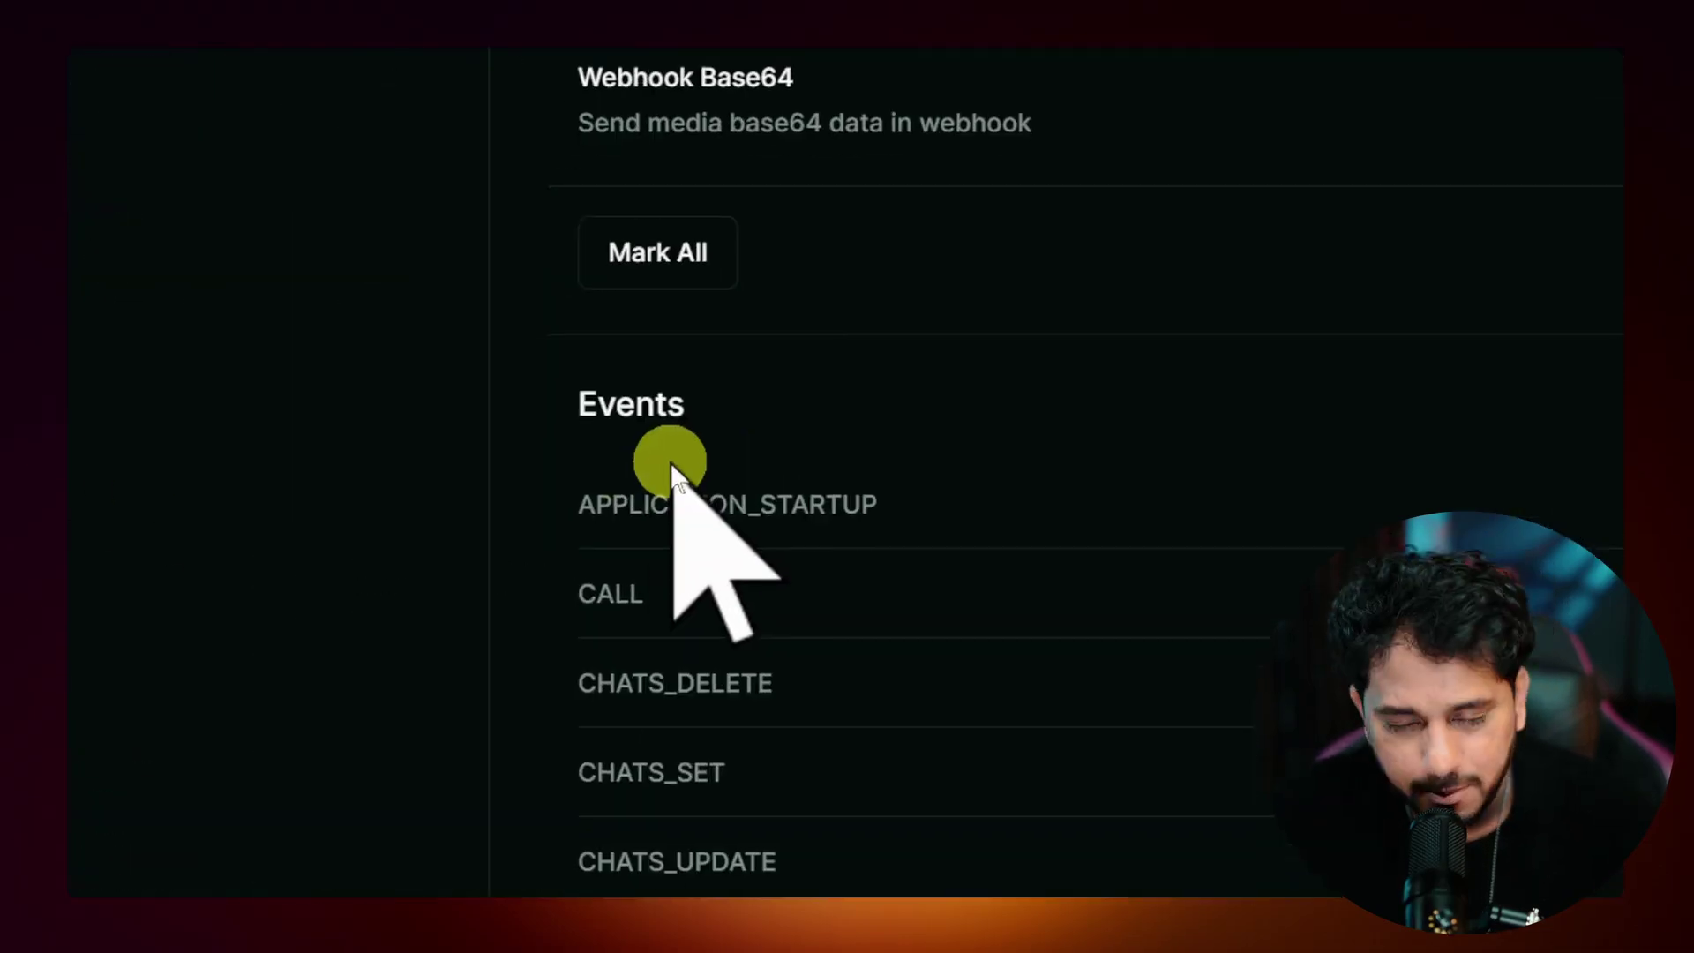
scroll(389, 506, "down", 5)
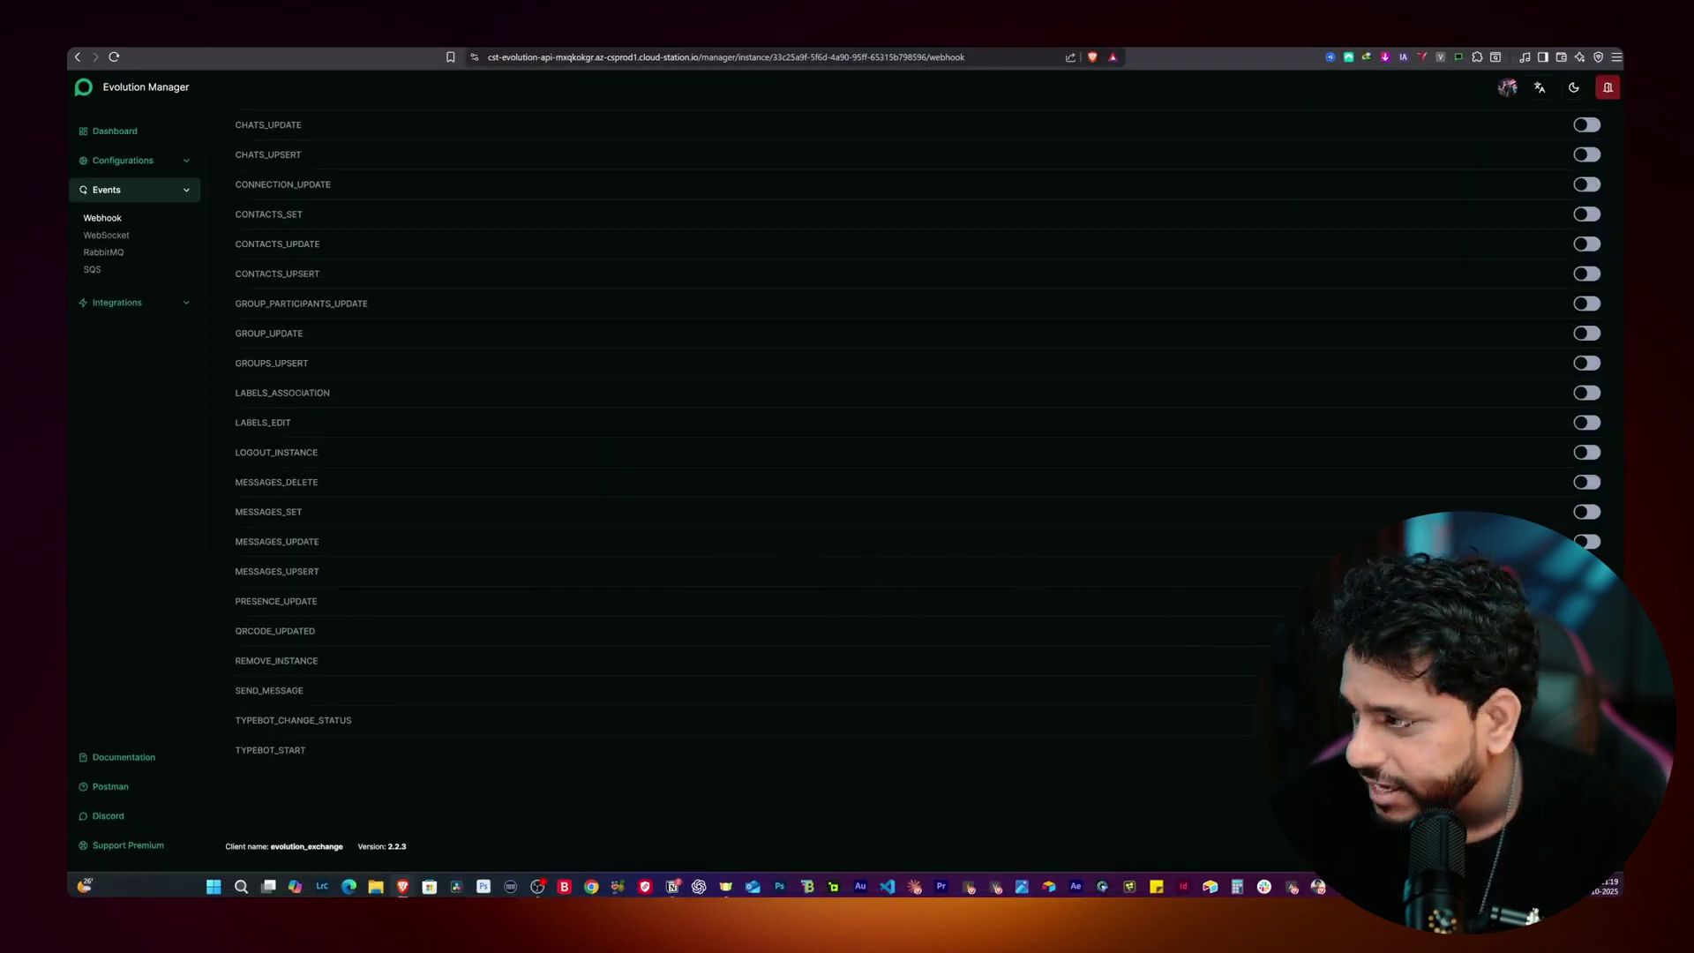
left_click(1601, 570)
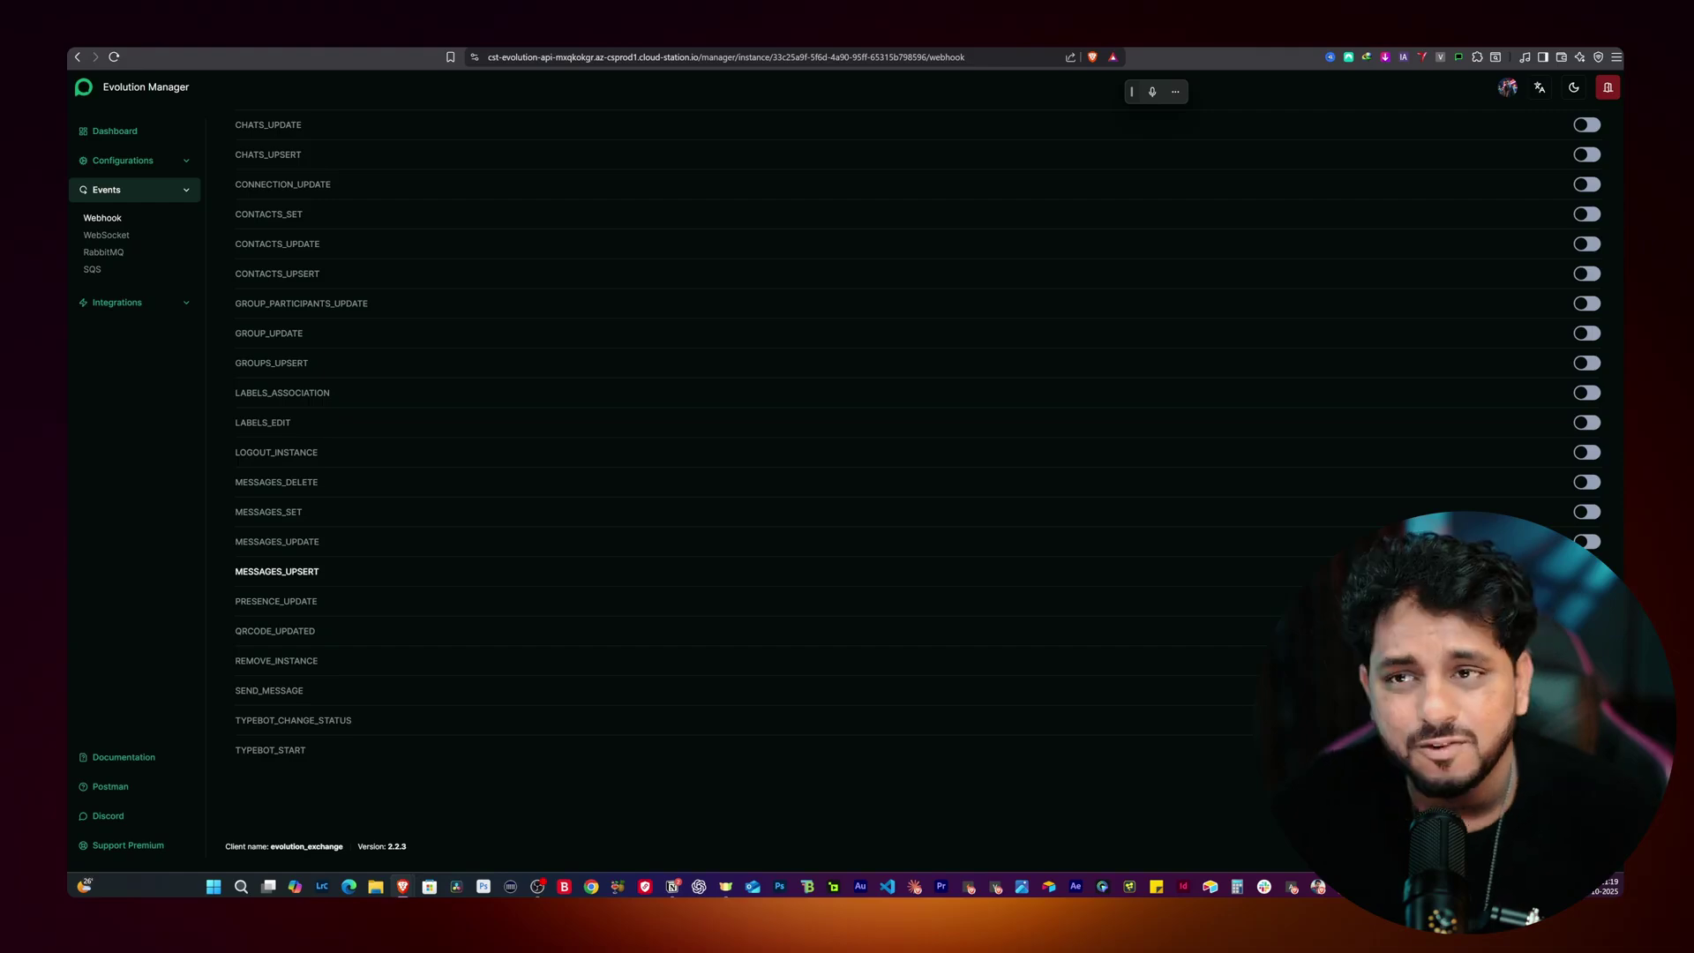
scroll(511, 565, "up", 2)
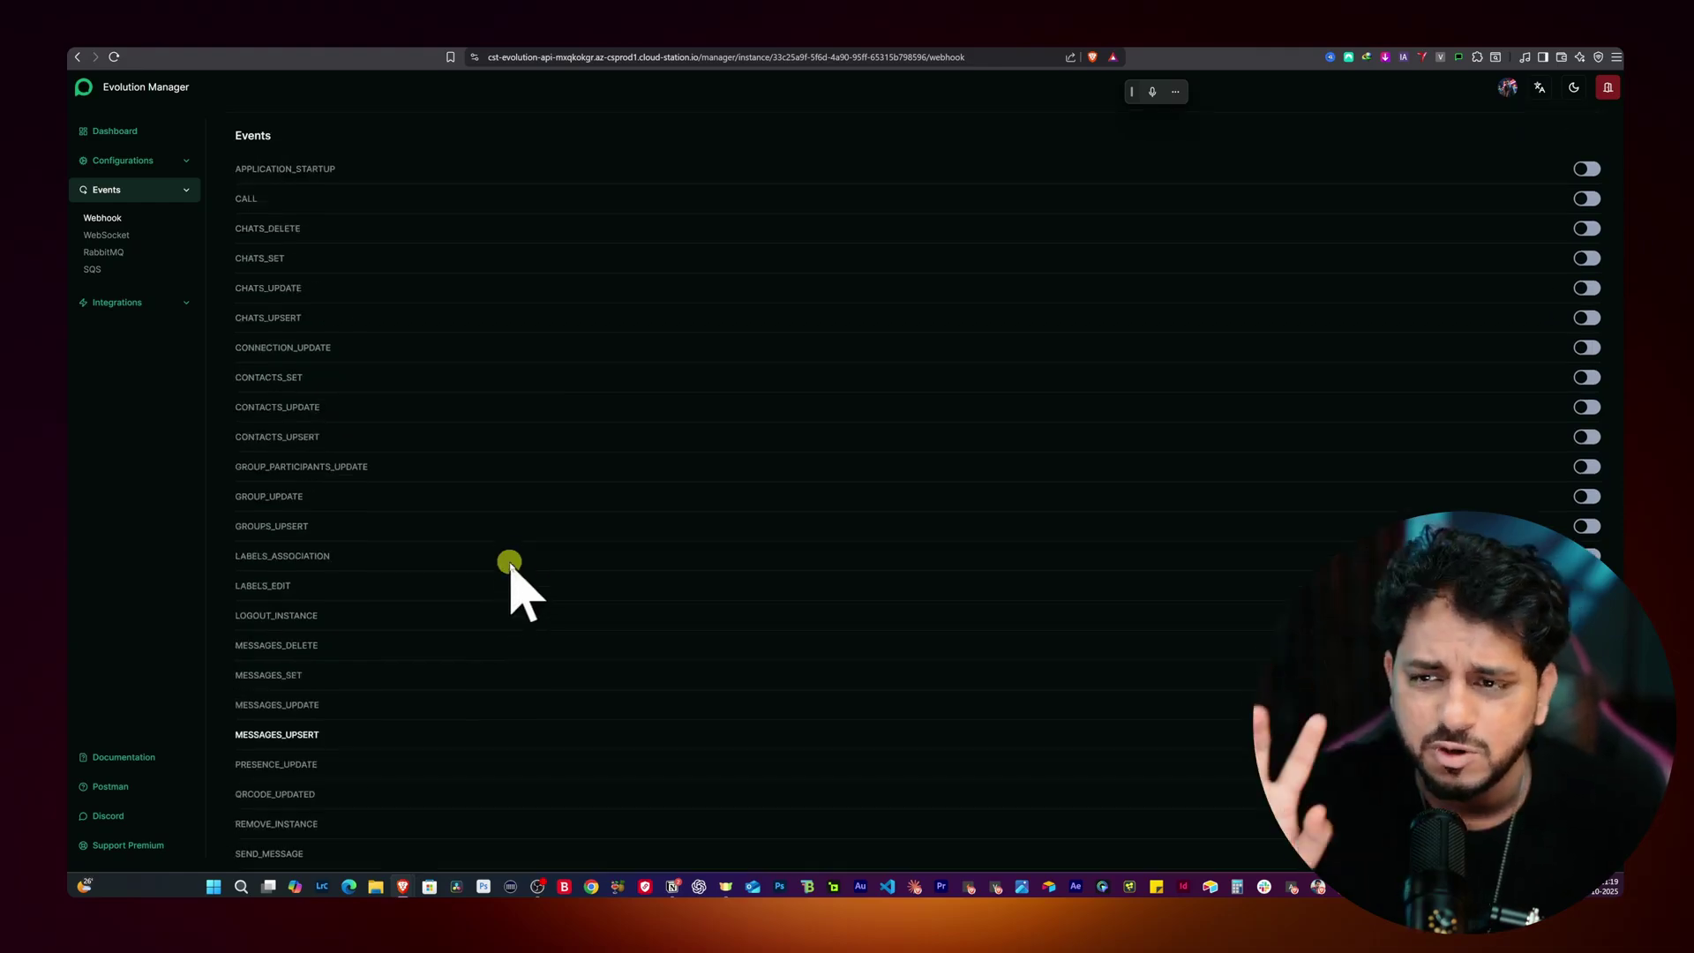
scroll(511, 565, "down", 2)
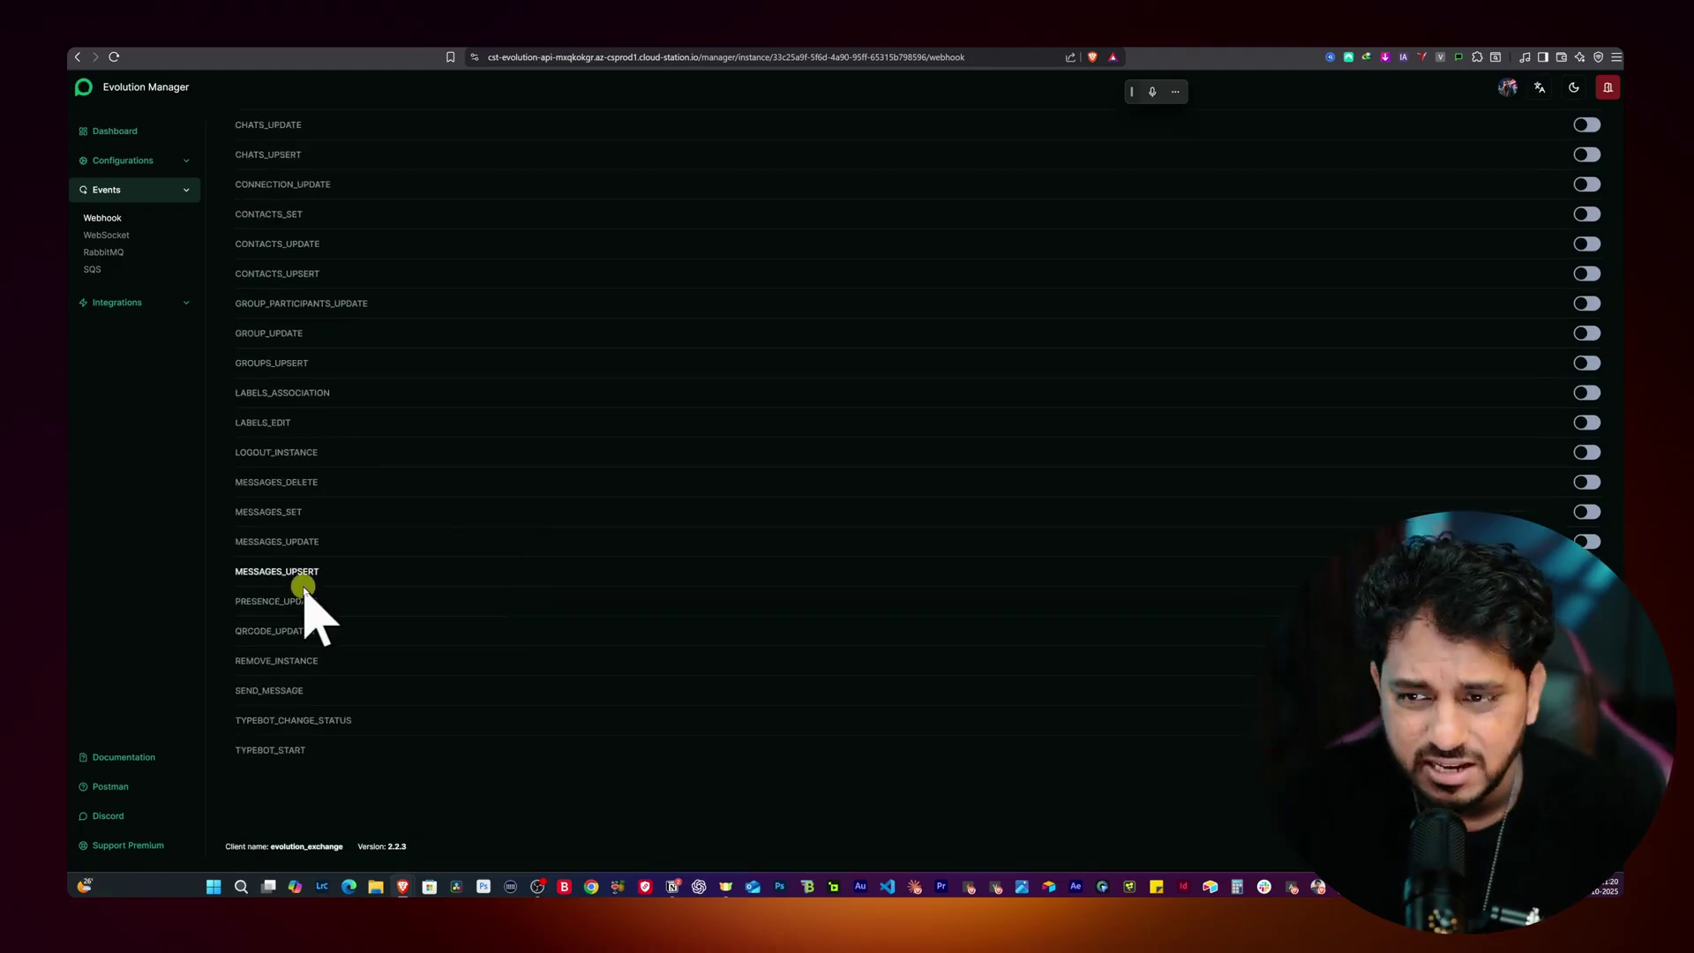
scroll(341, 605, "up", 5)
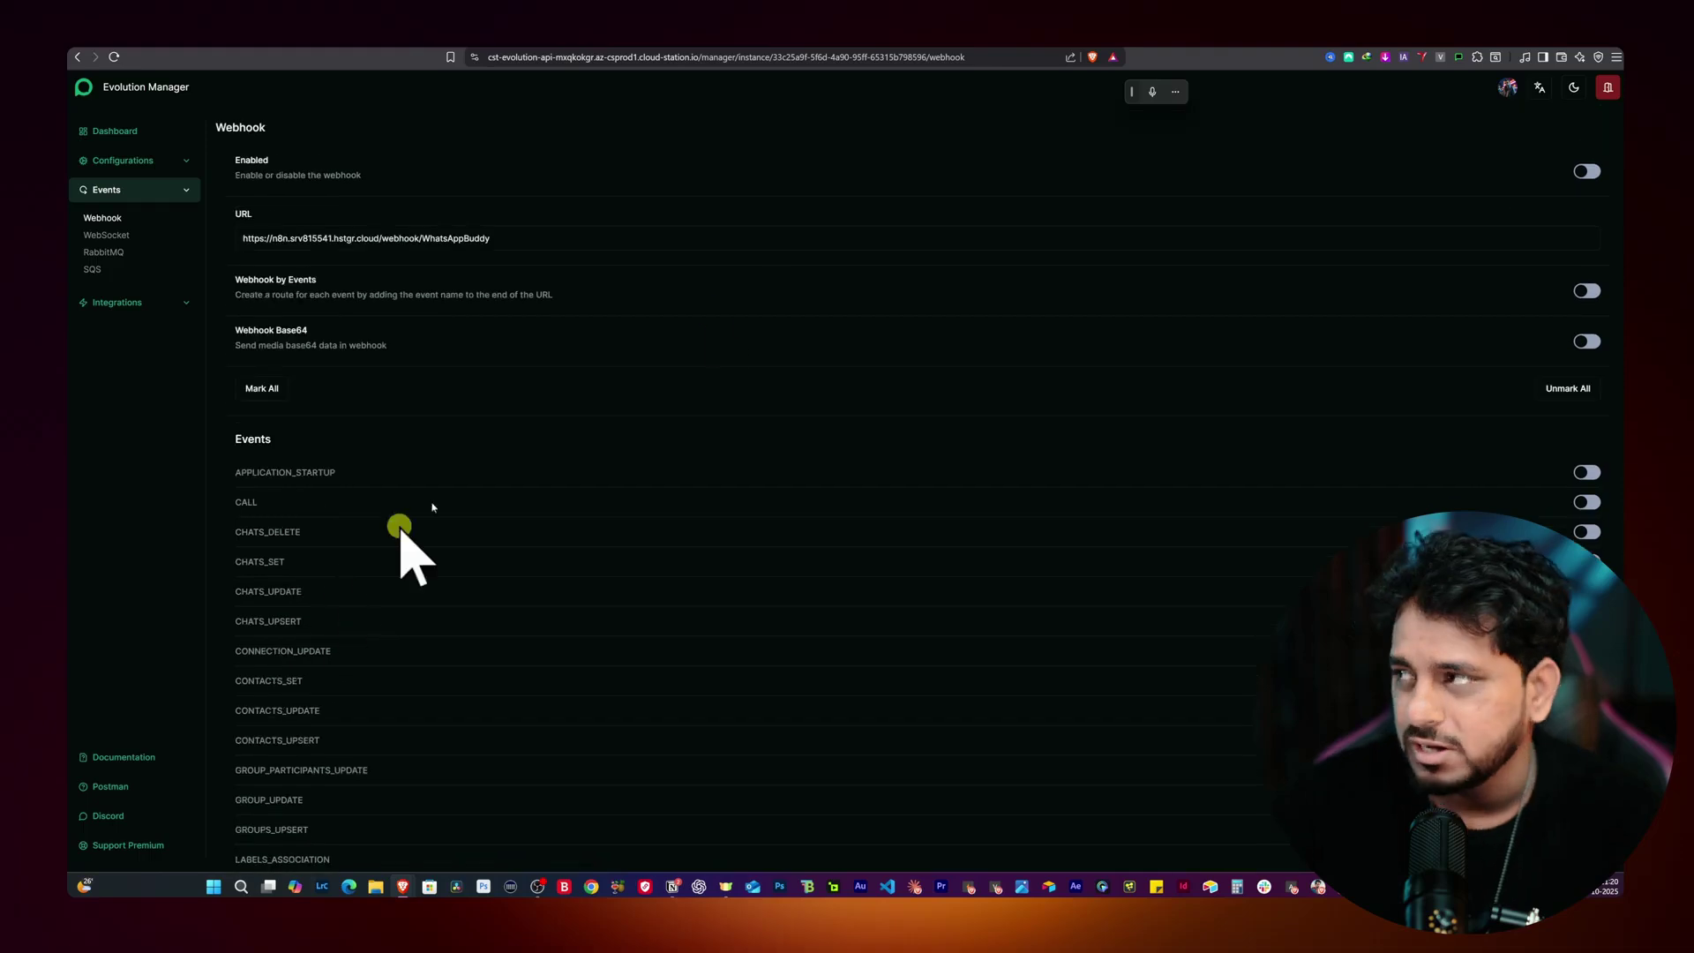
scroll(405, 548, "down", 6)
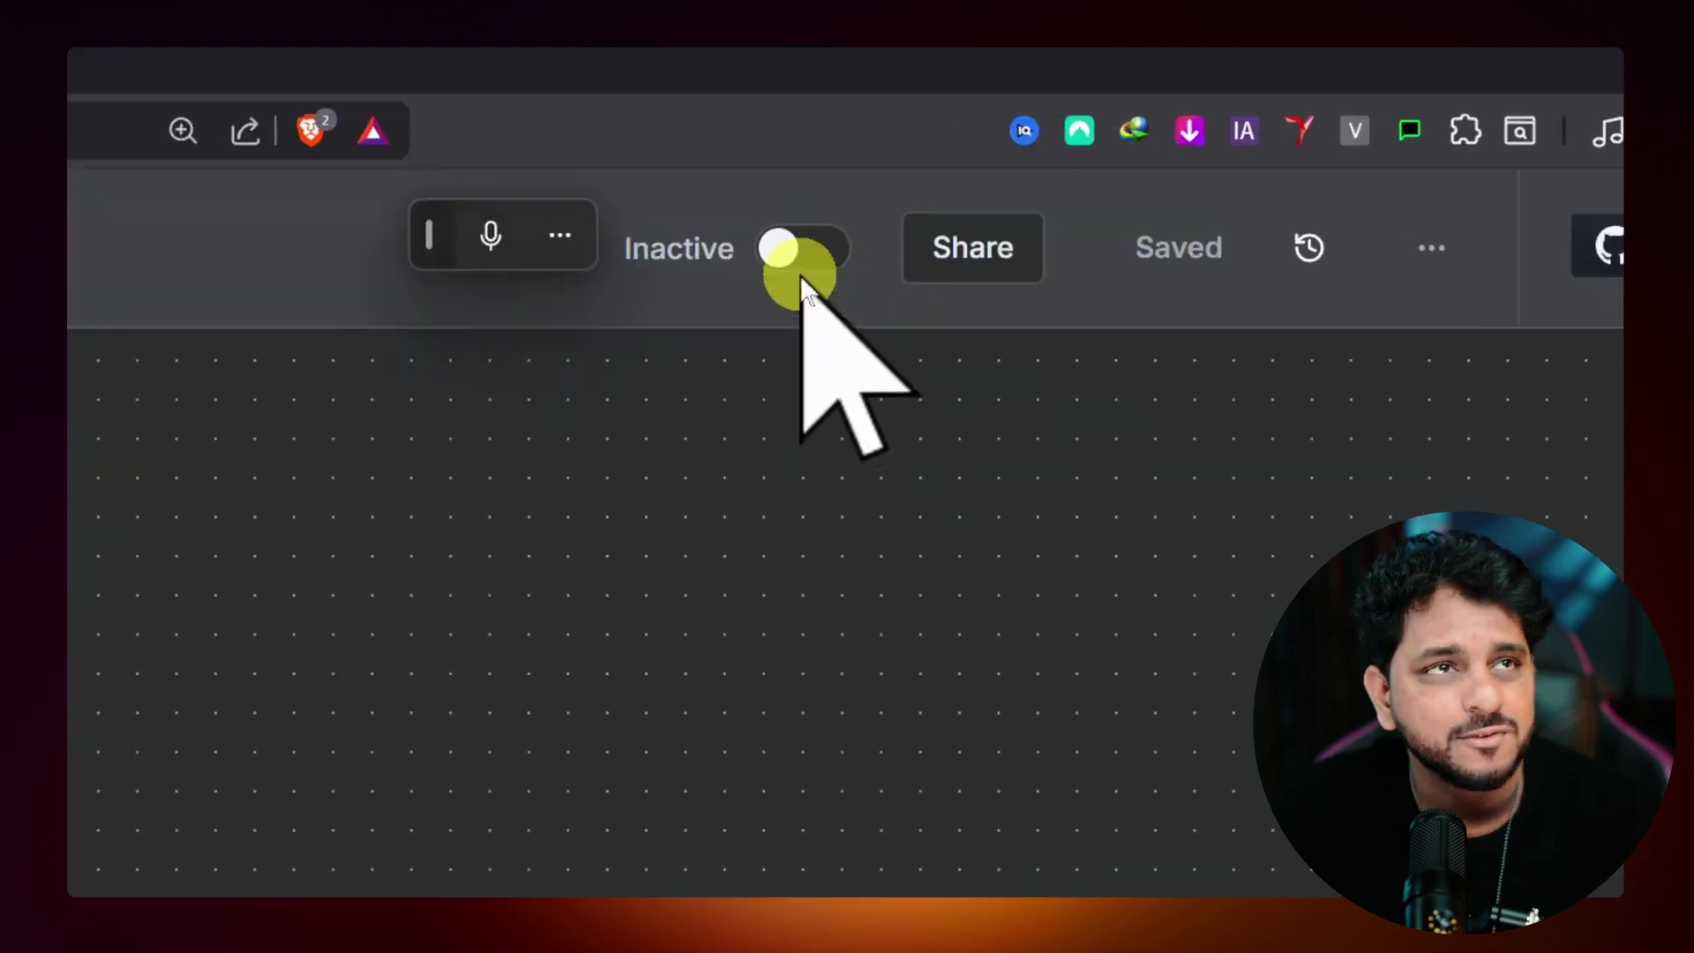
Step: Activate the WhatsApp Buddy workflow, then dismiss the activation notice and both checklist suggestions
left_click(787, 254)
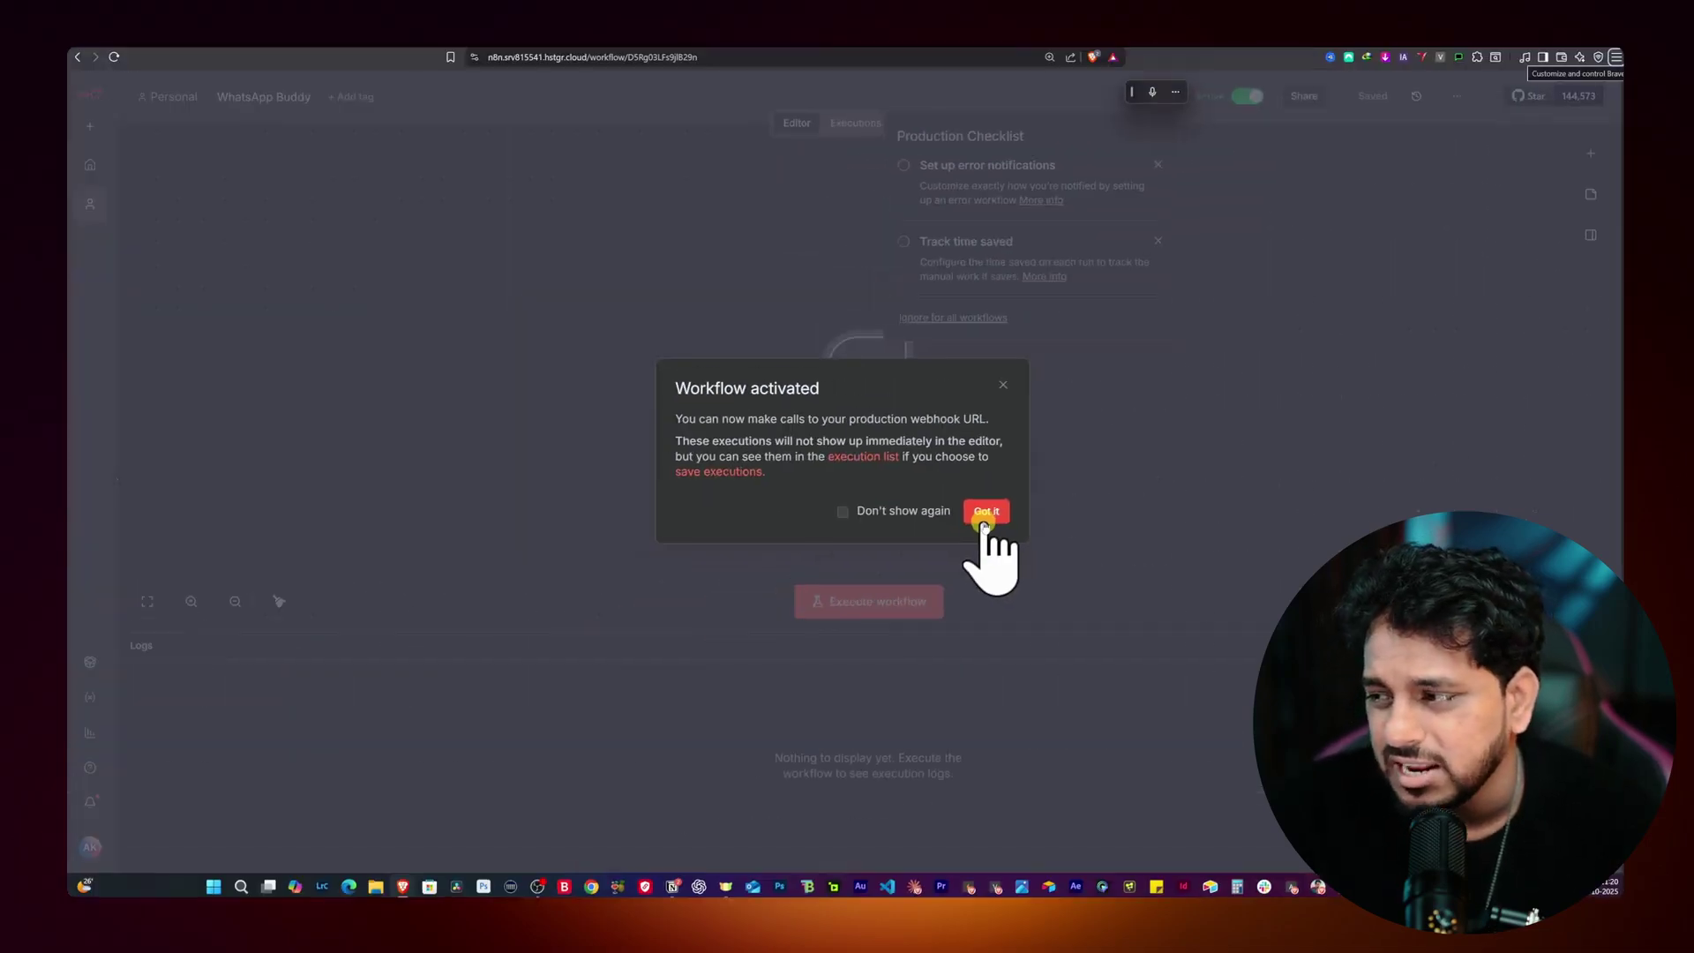
left_click(983, 519)
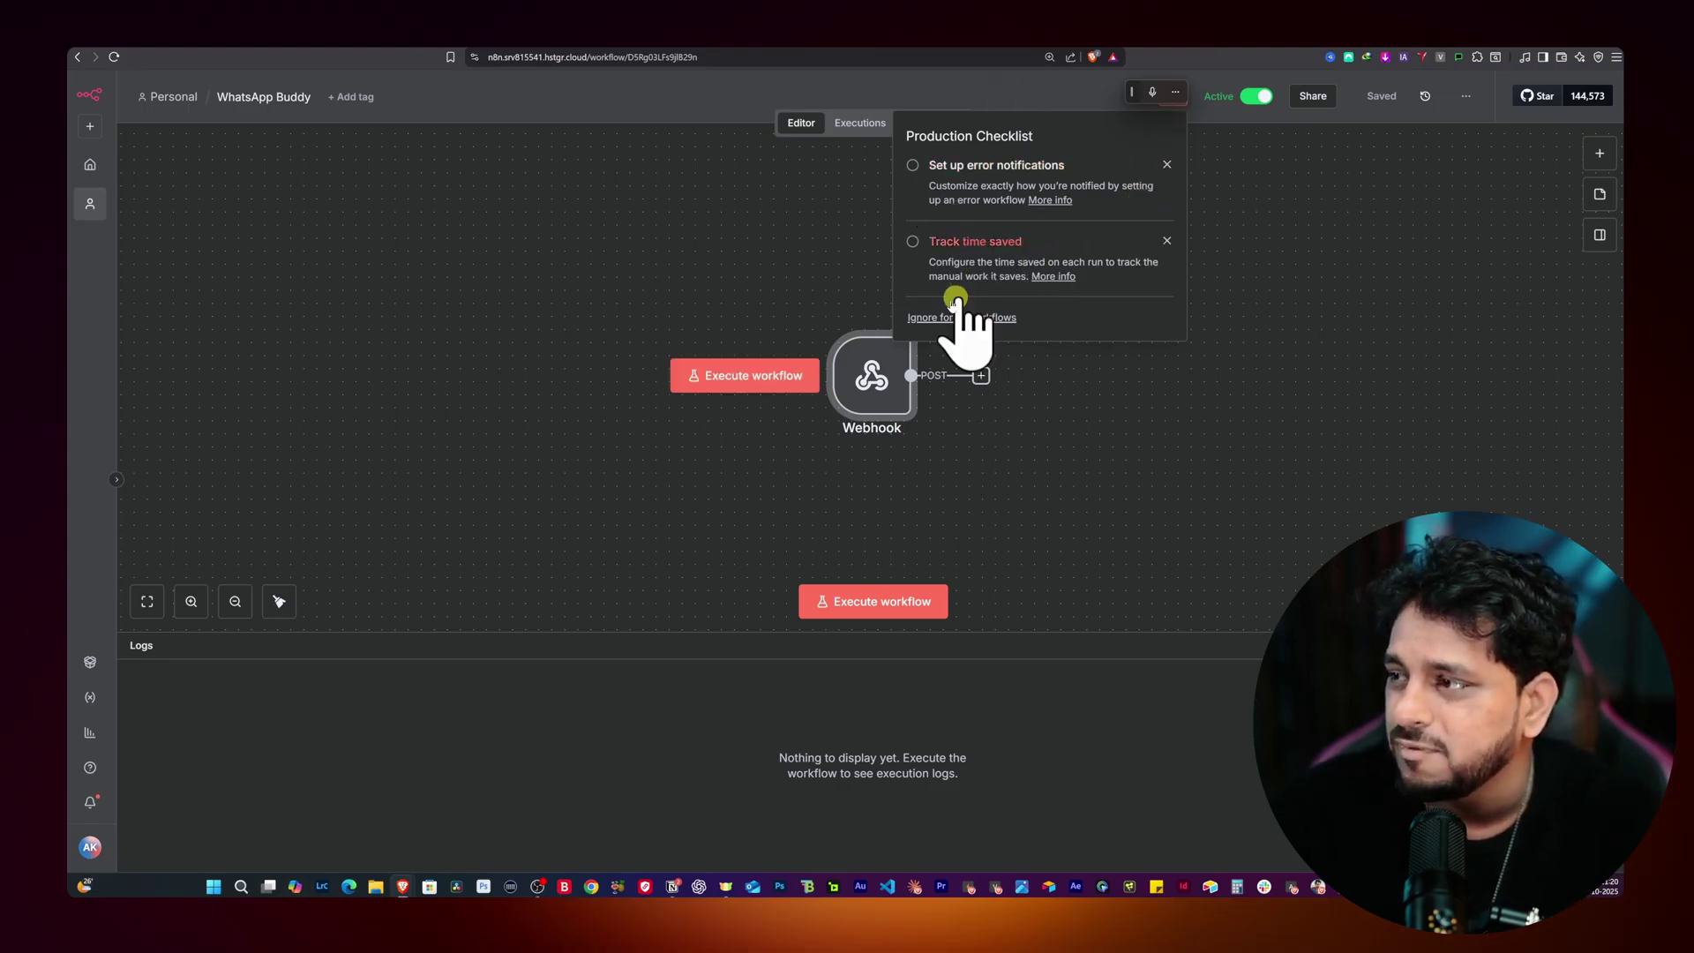
left_click(1169, 164)
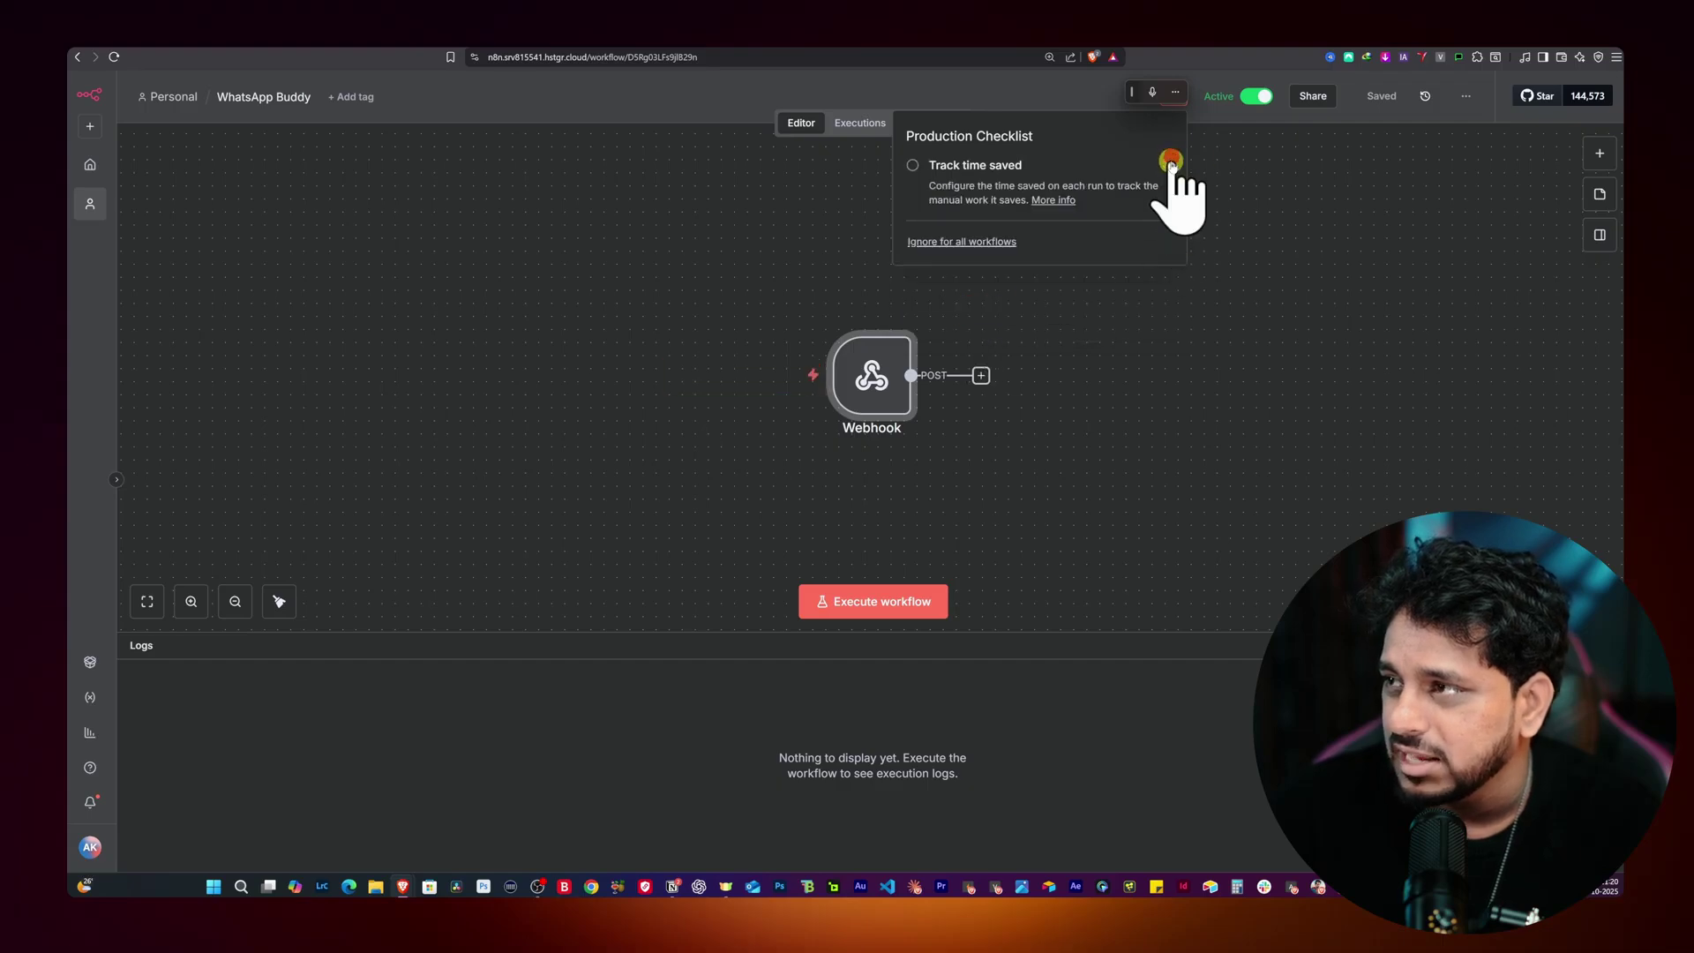
left_click(1168, 164)
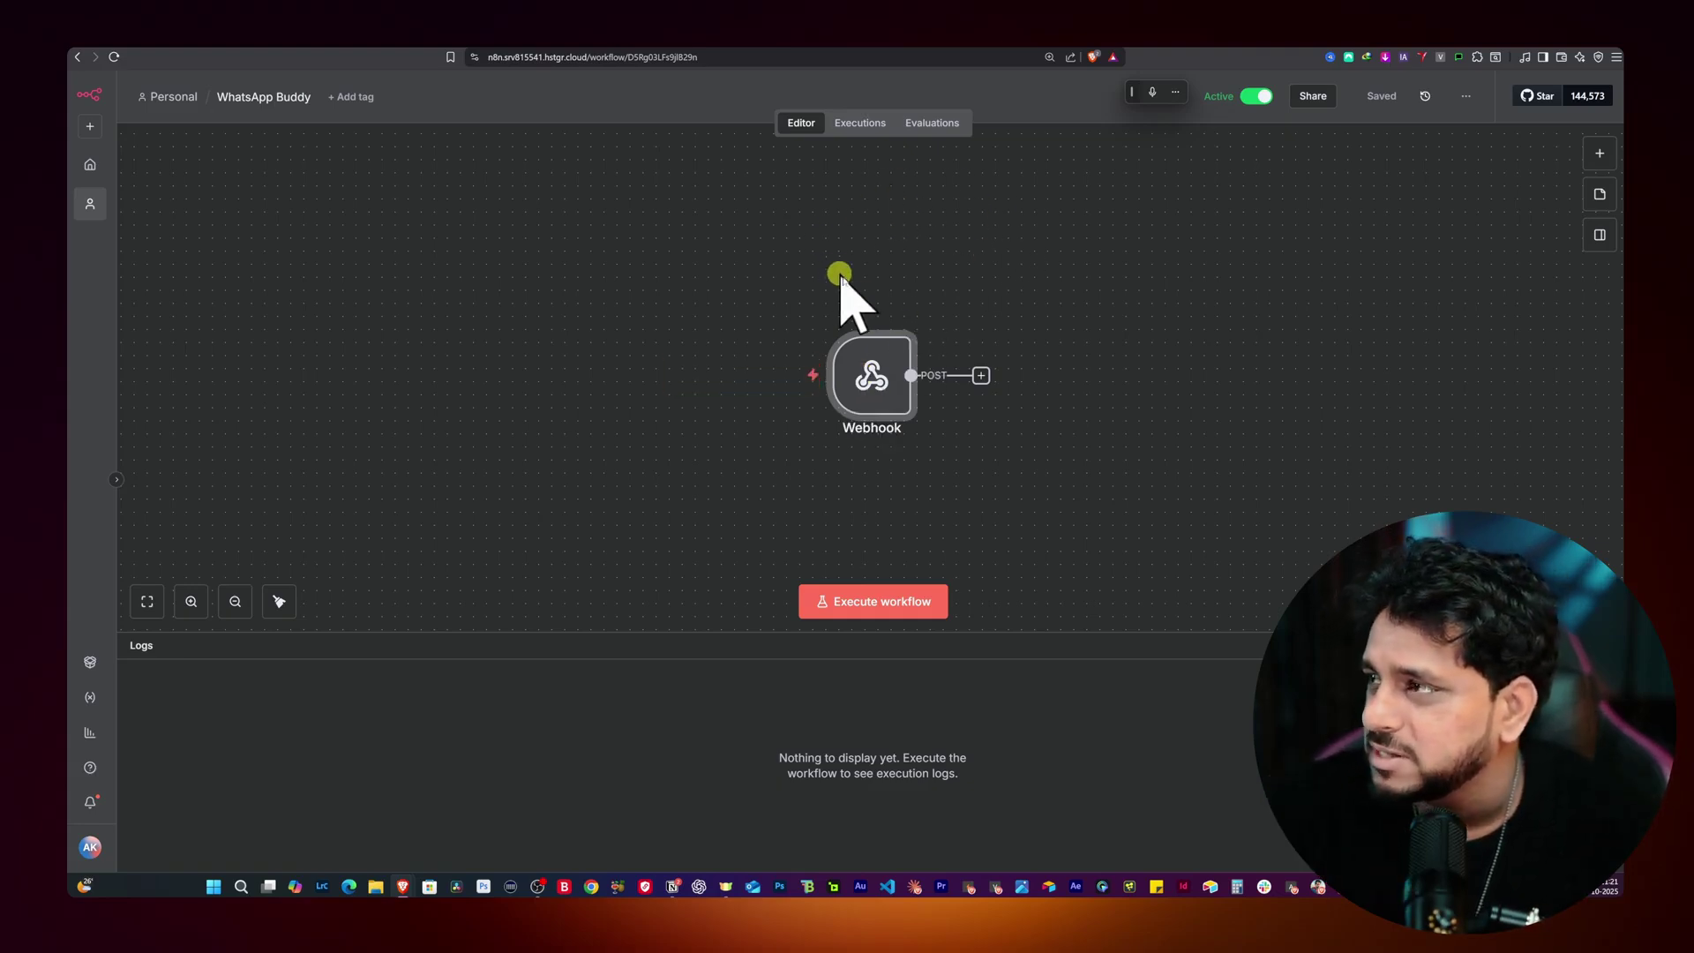
Step: View the WhatsApp Buddy Executions tab, still reporting no executions found
left_click(858, 123)
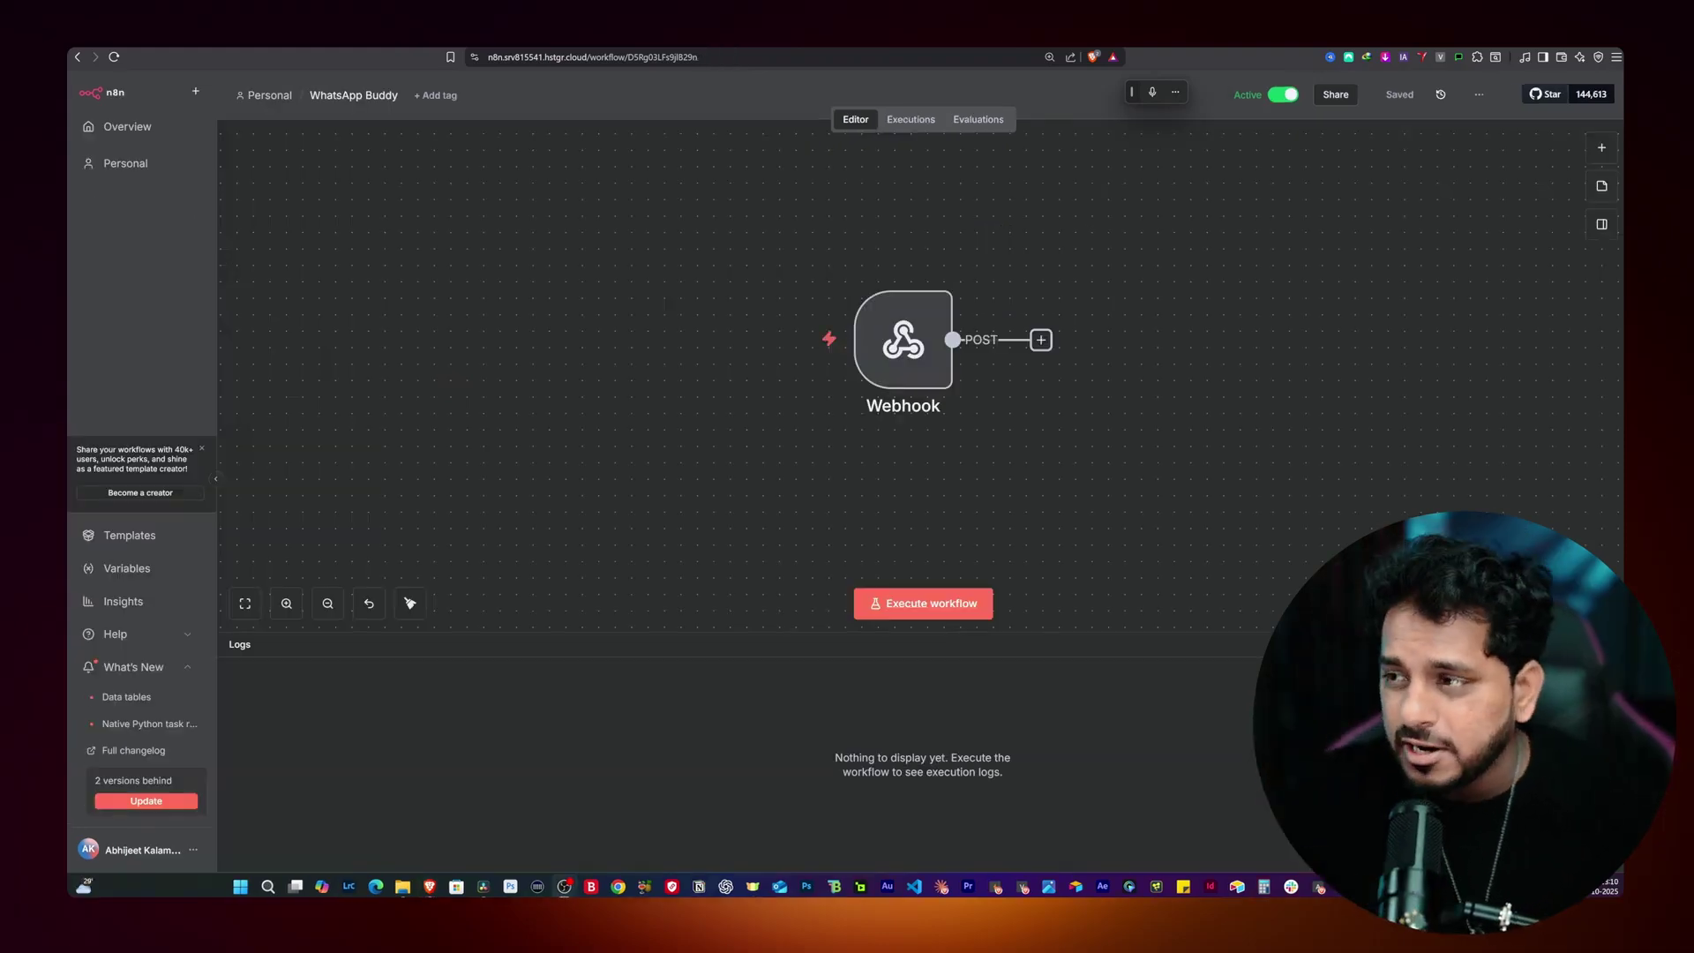
mouse_move(889, 357)
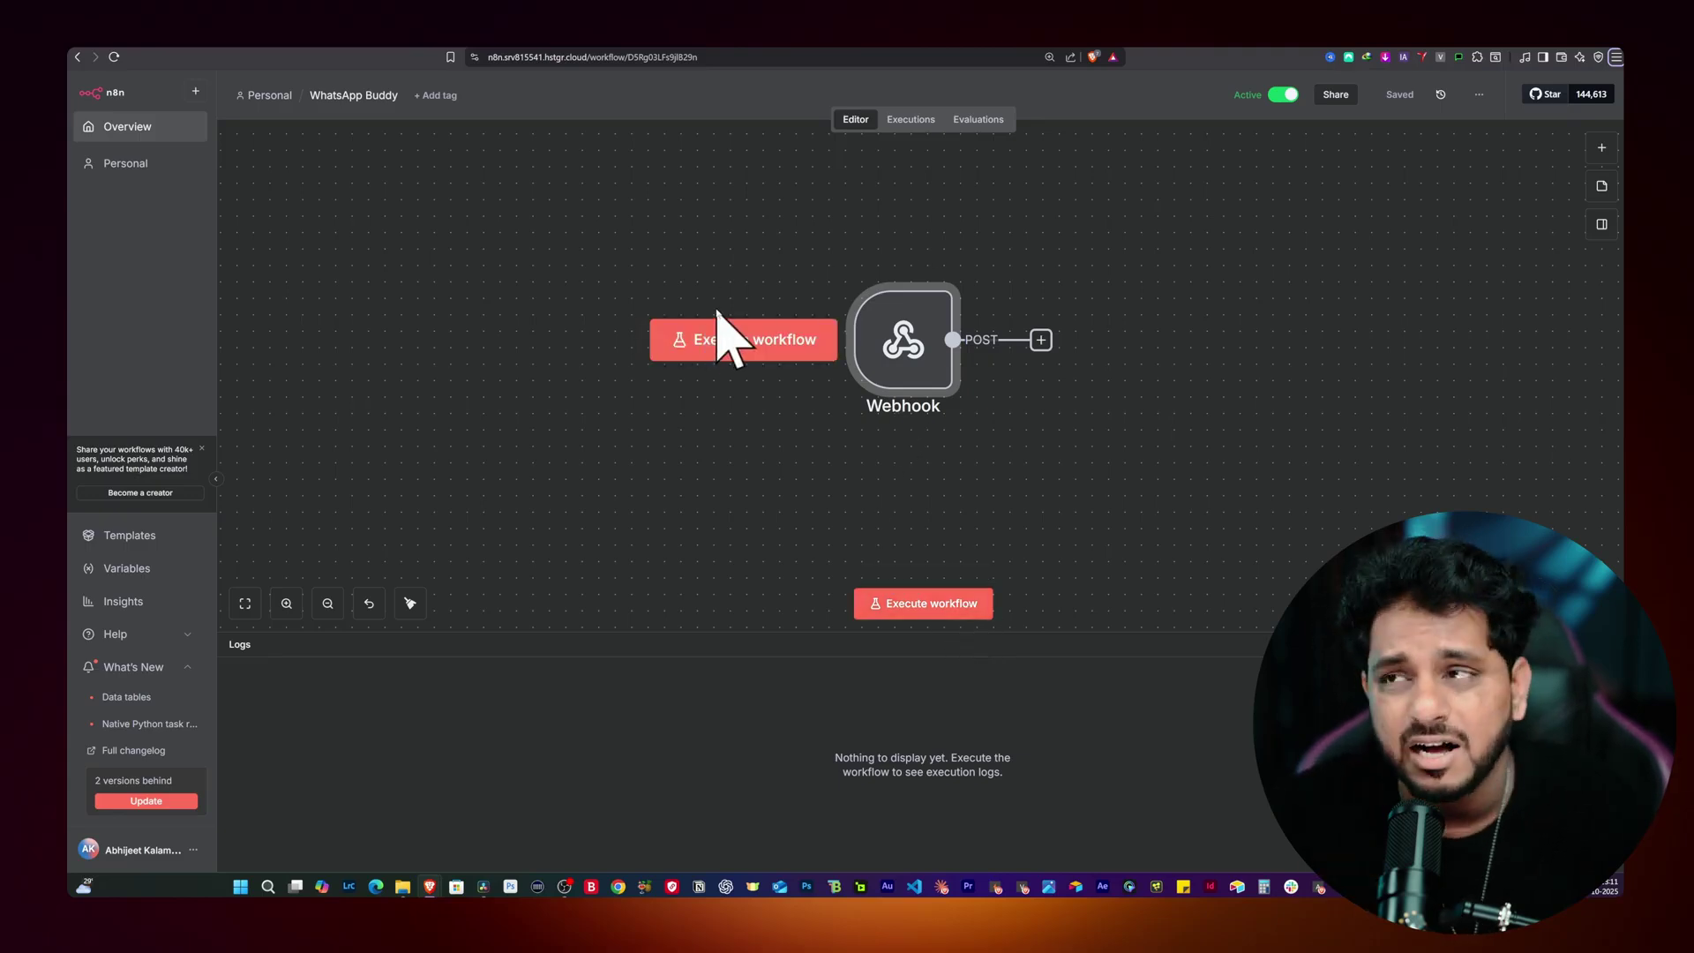
left_click(895, 123)
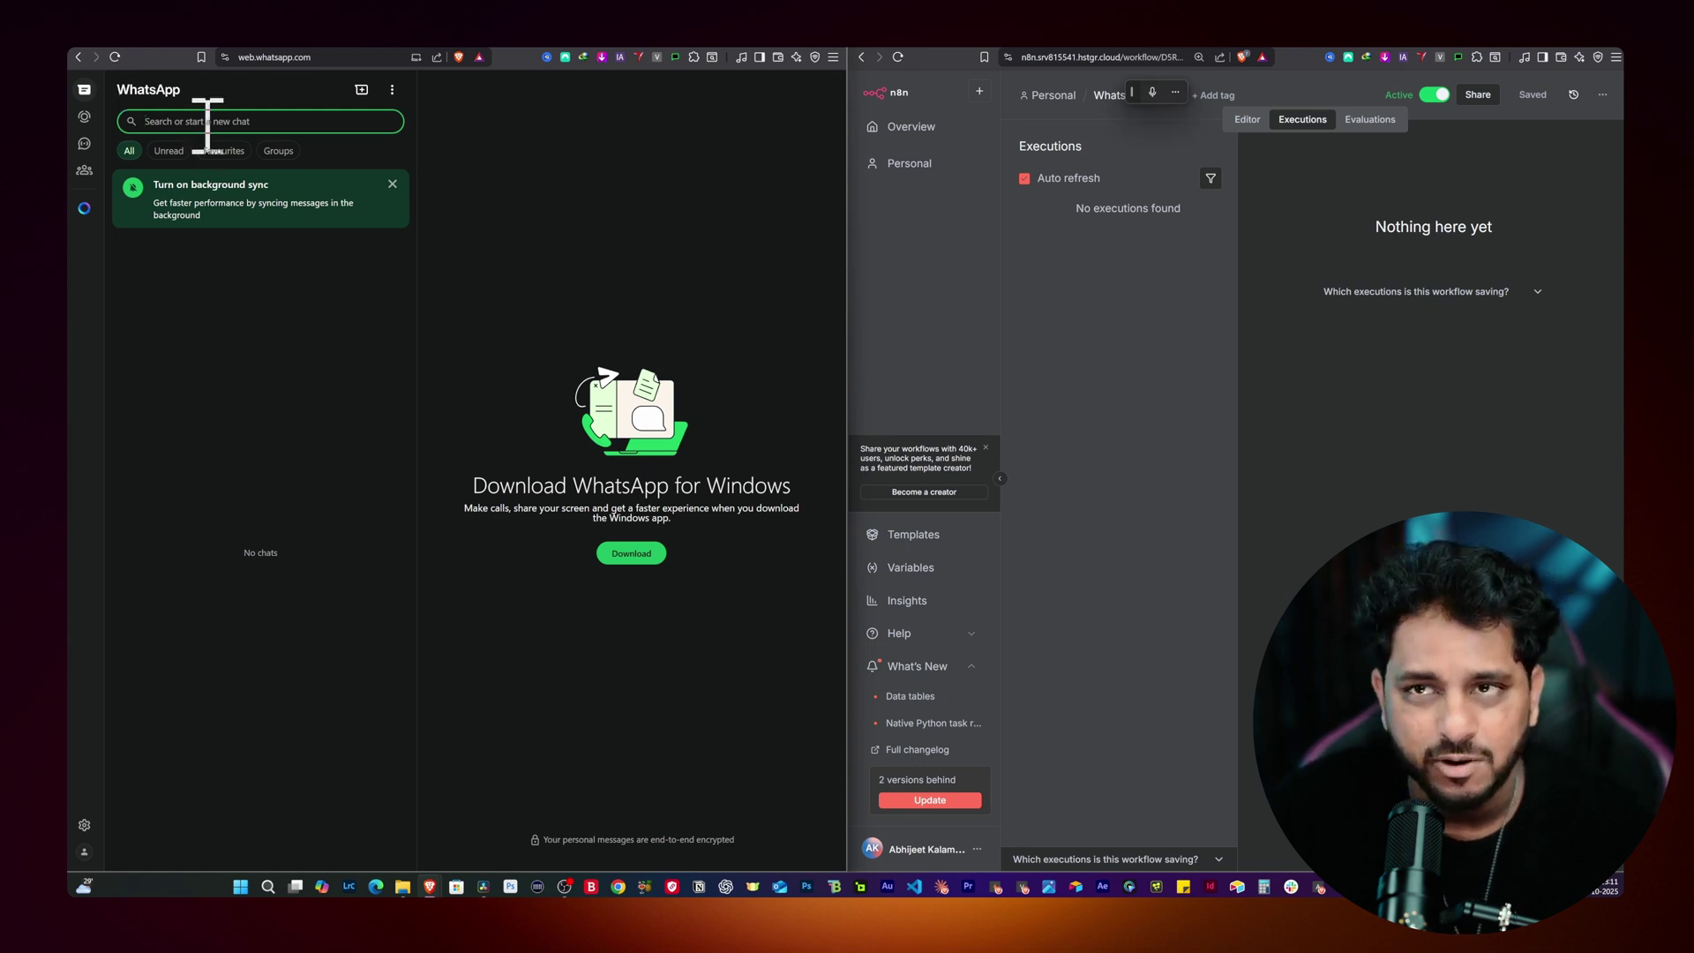
Step: Find the Demo Whatsapp agent chat and send it 'Hey'
type("emo")
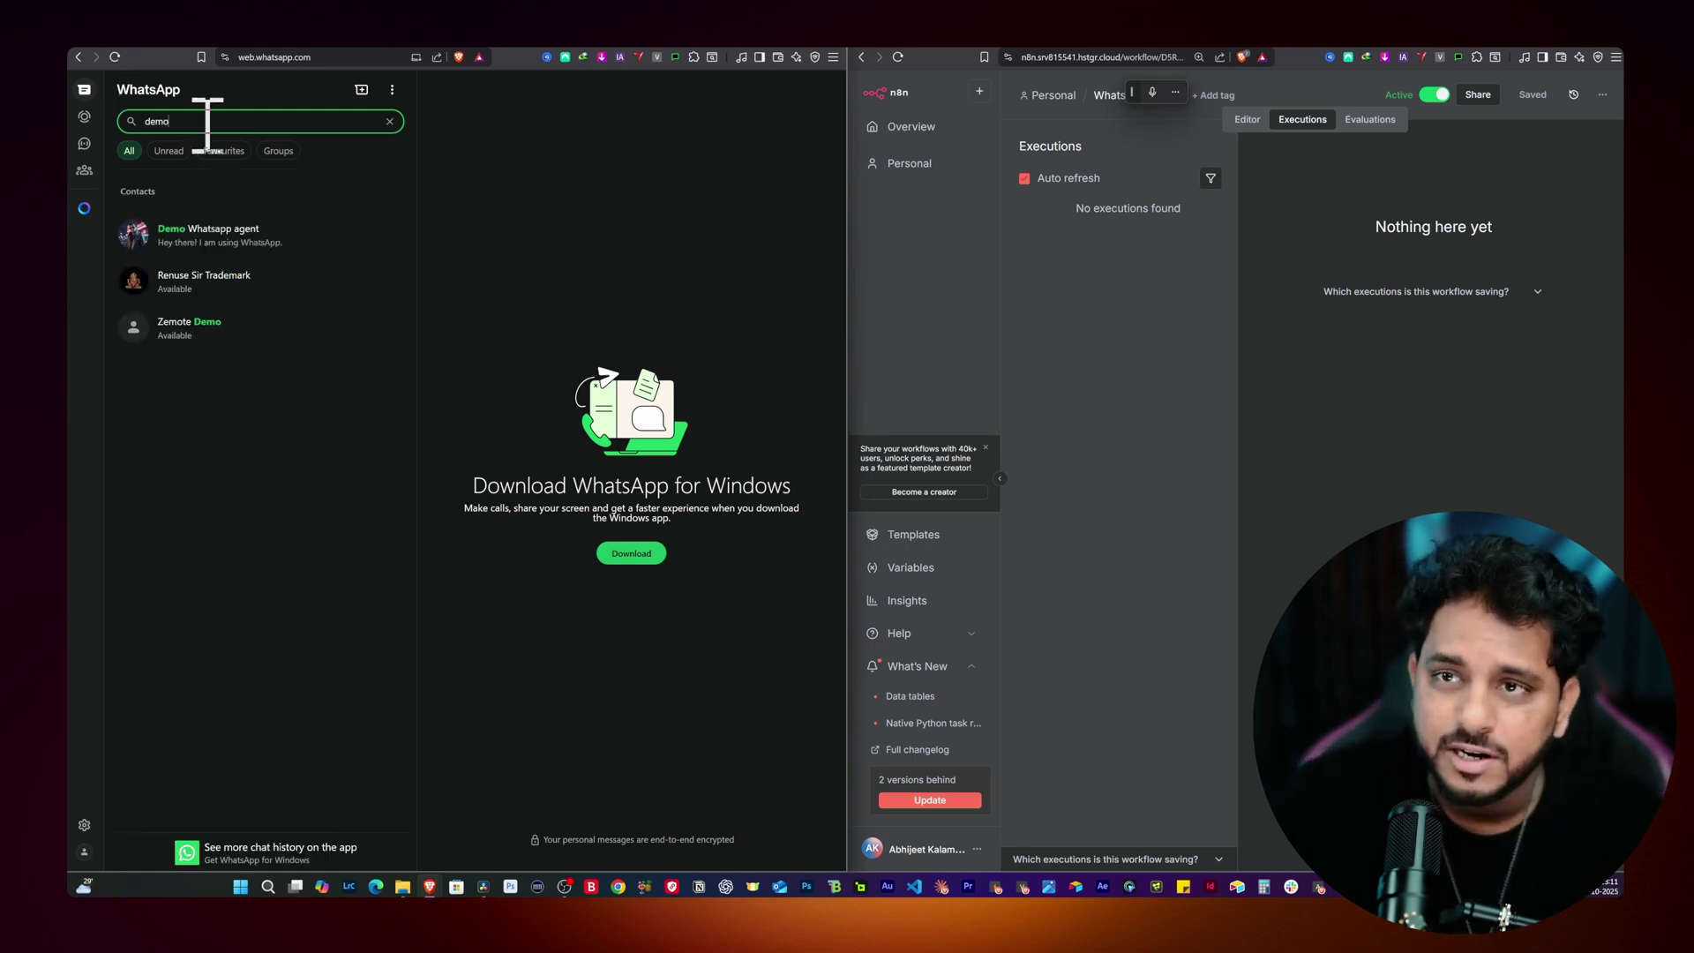
left_click(225, 232)
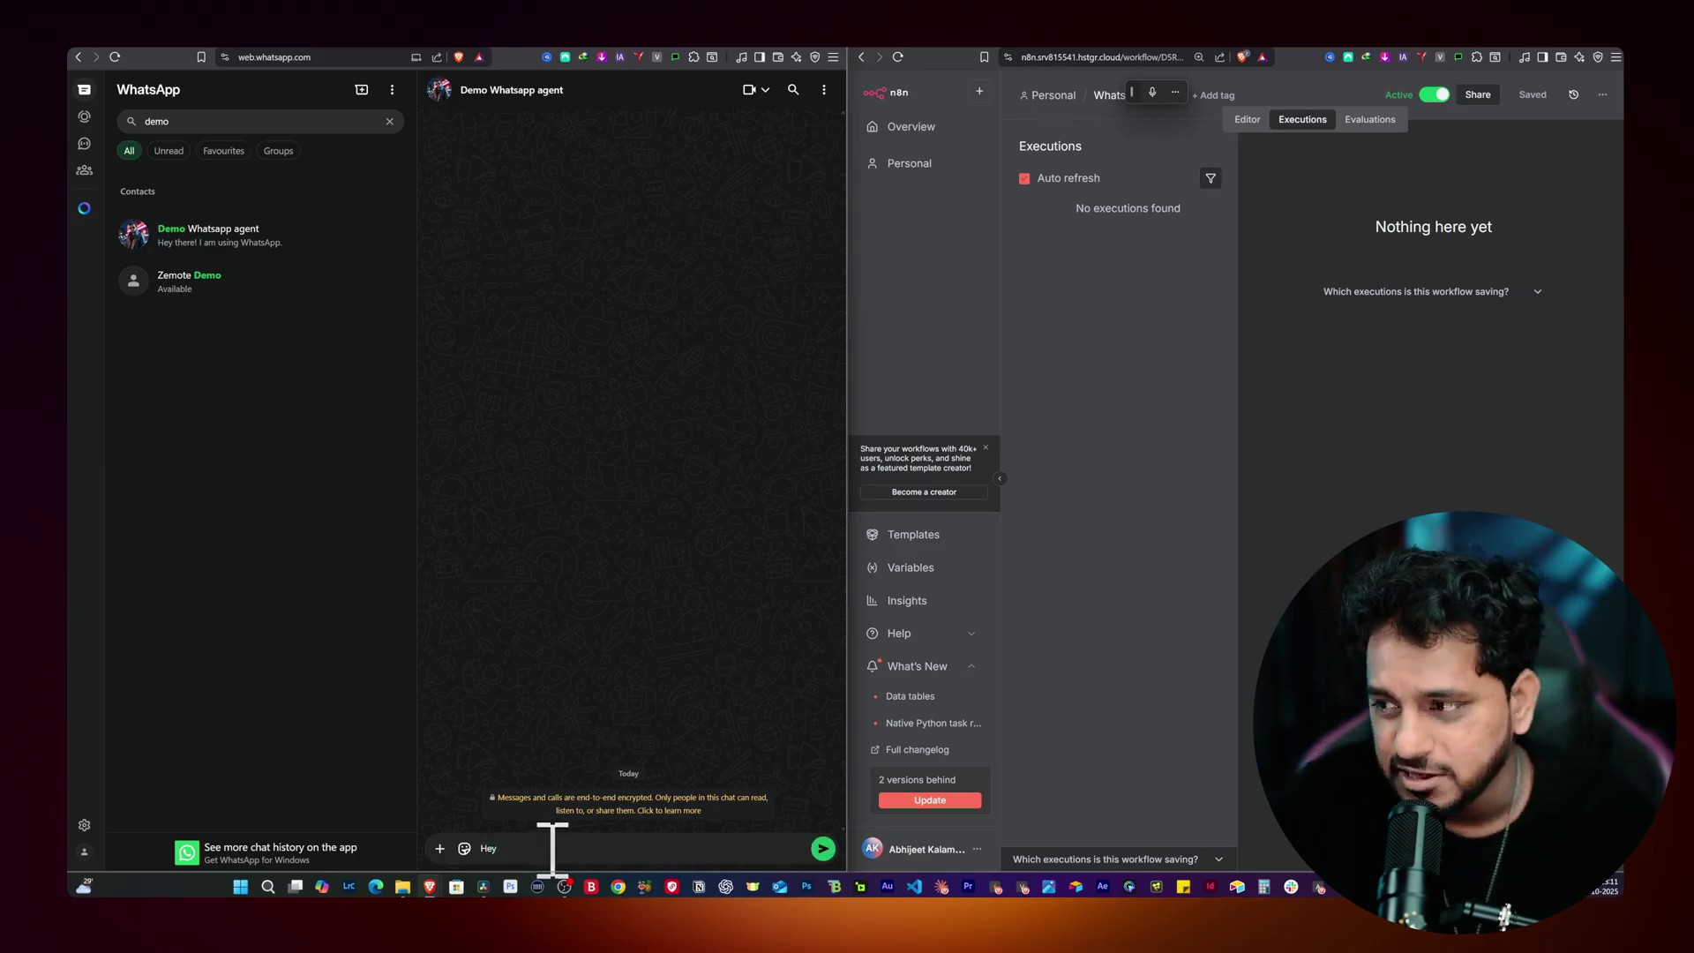
key("Return")
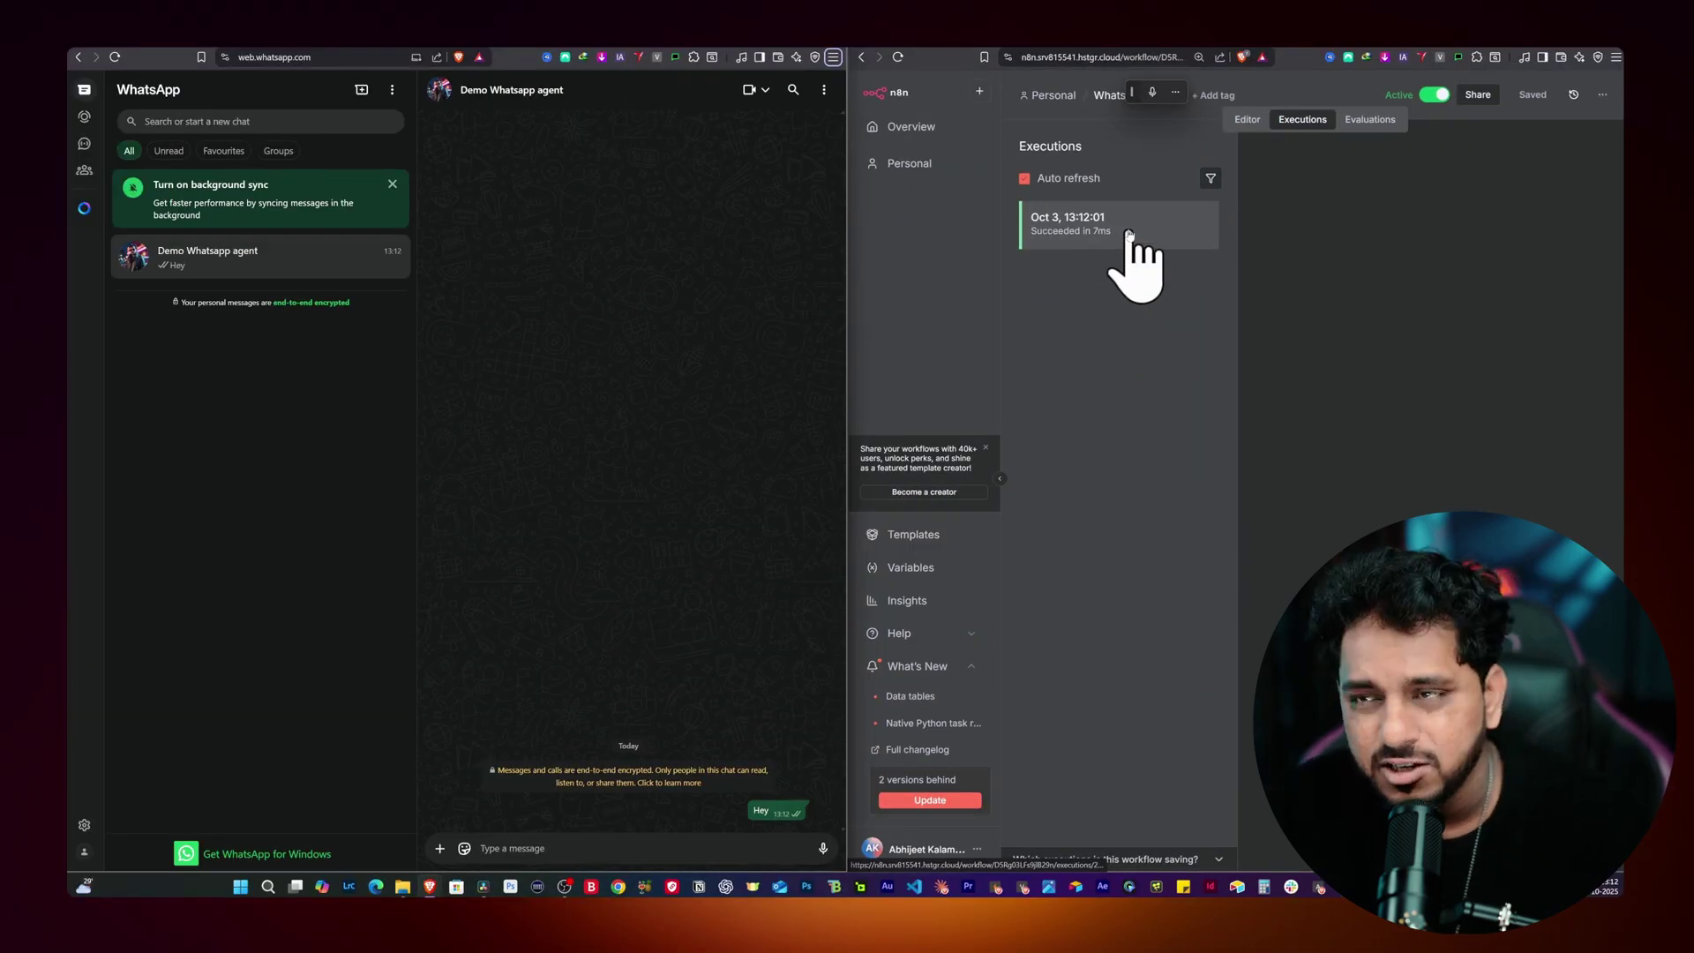
Step: Open the new successful execution and check the Webhook output: fromMe false, conversation 'Hey'
left_click(1129, 234)
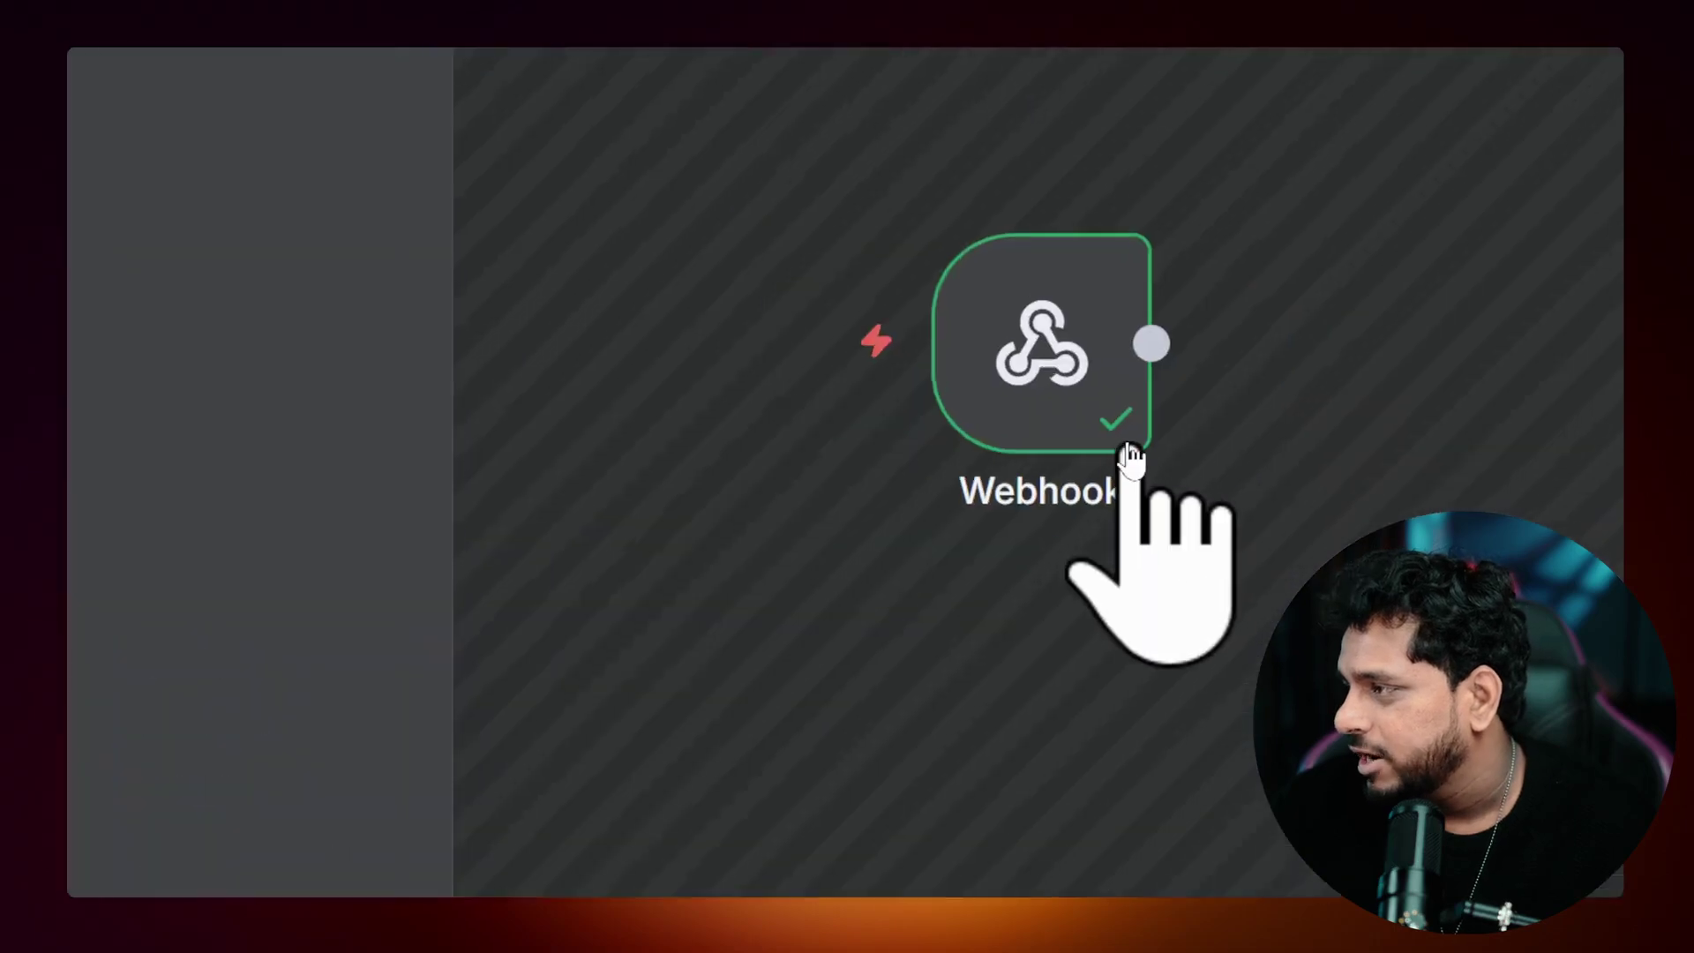
mouse_move(1127, 461)
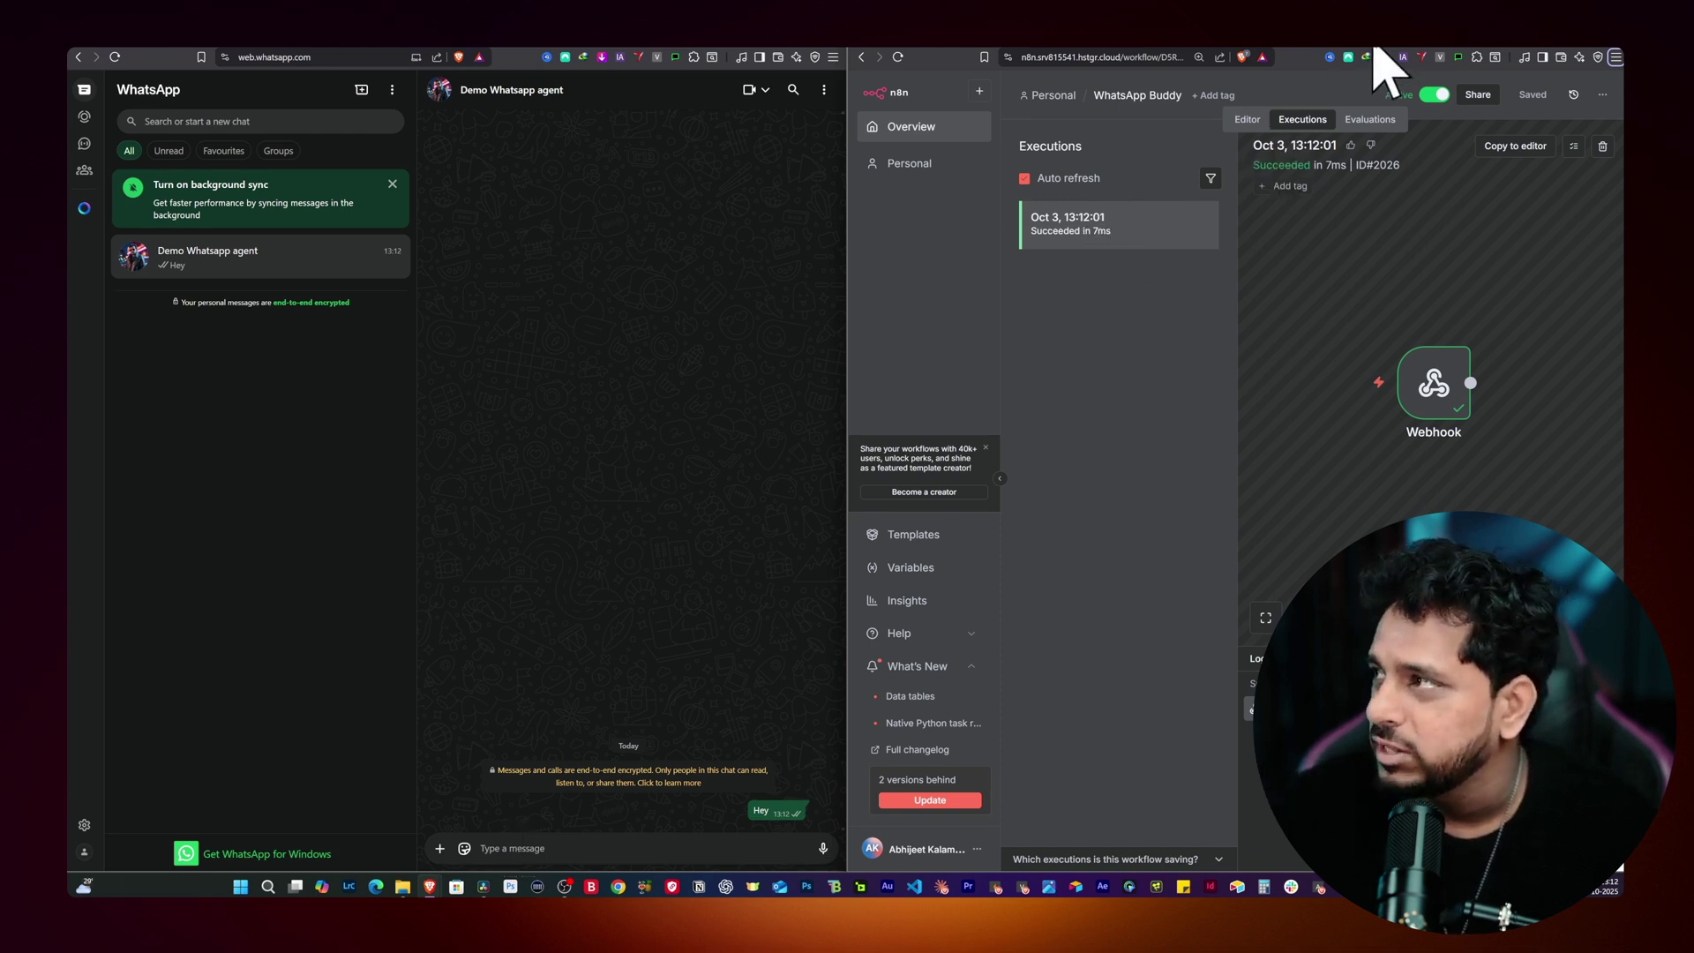
left_click_drag(1378, 33, 894, 35)
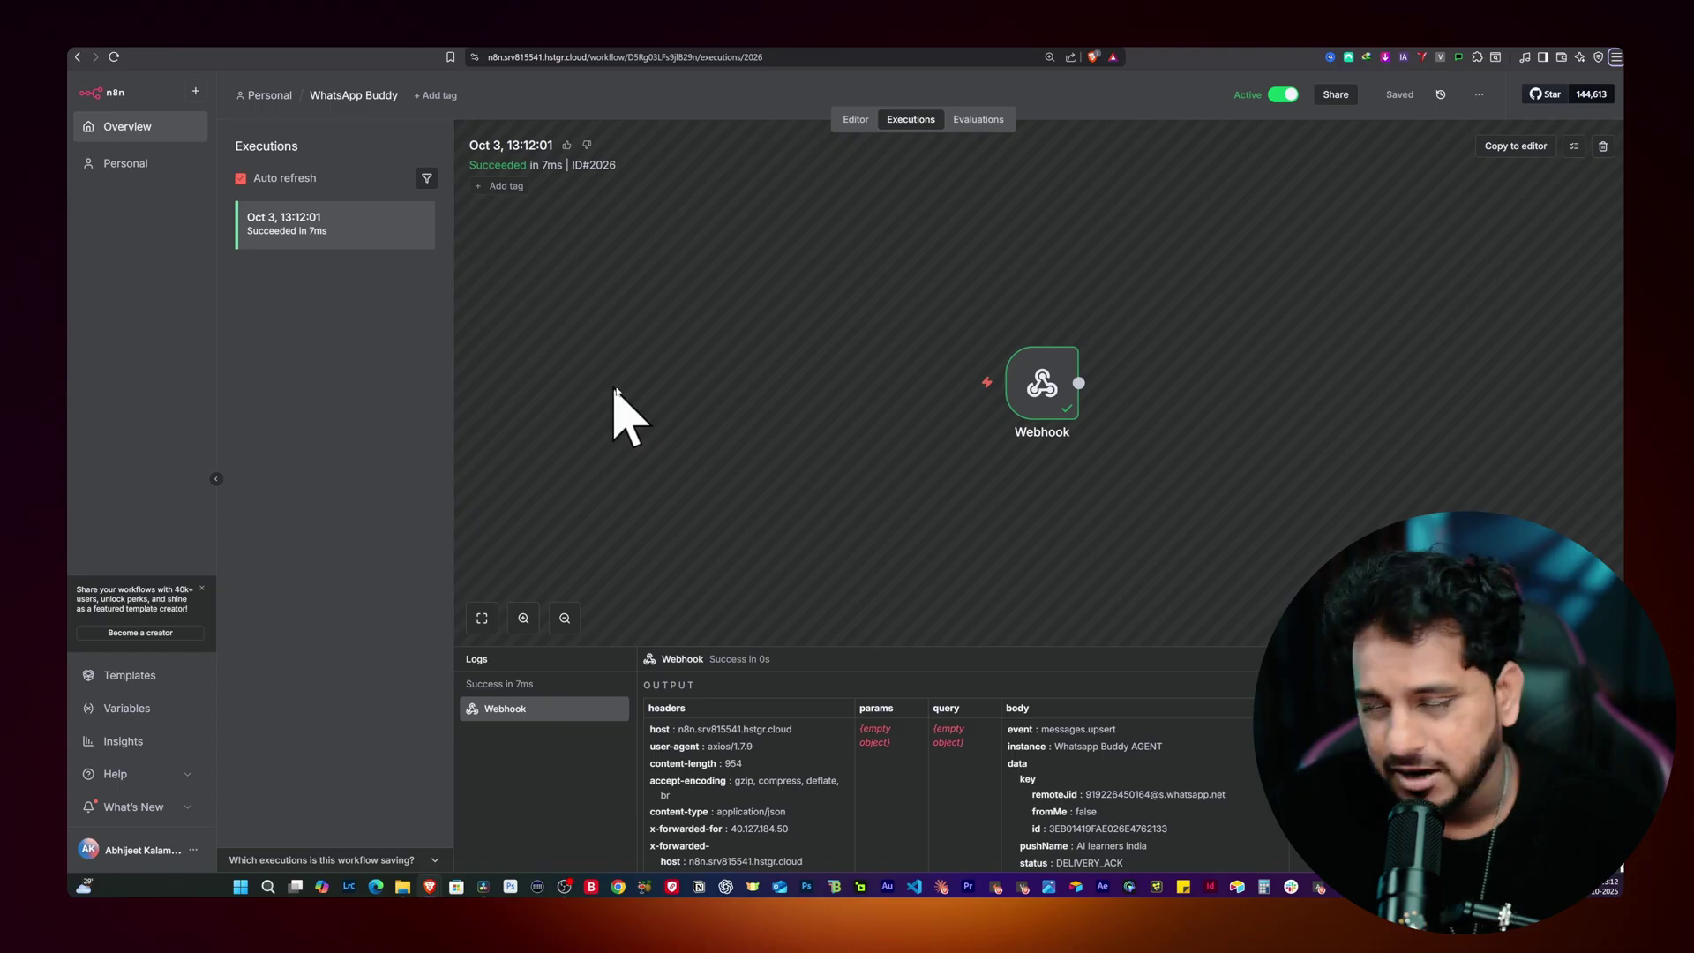
double_click(1039, 394)
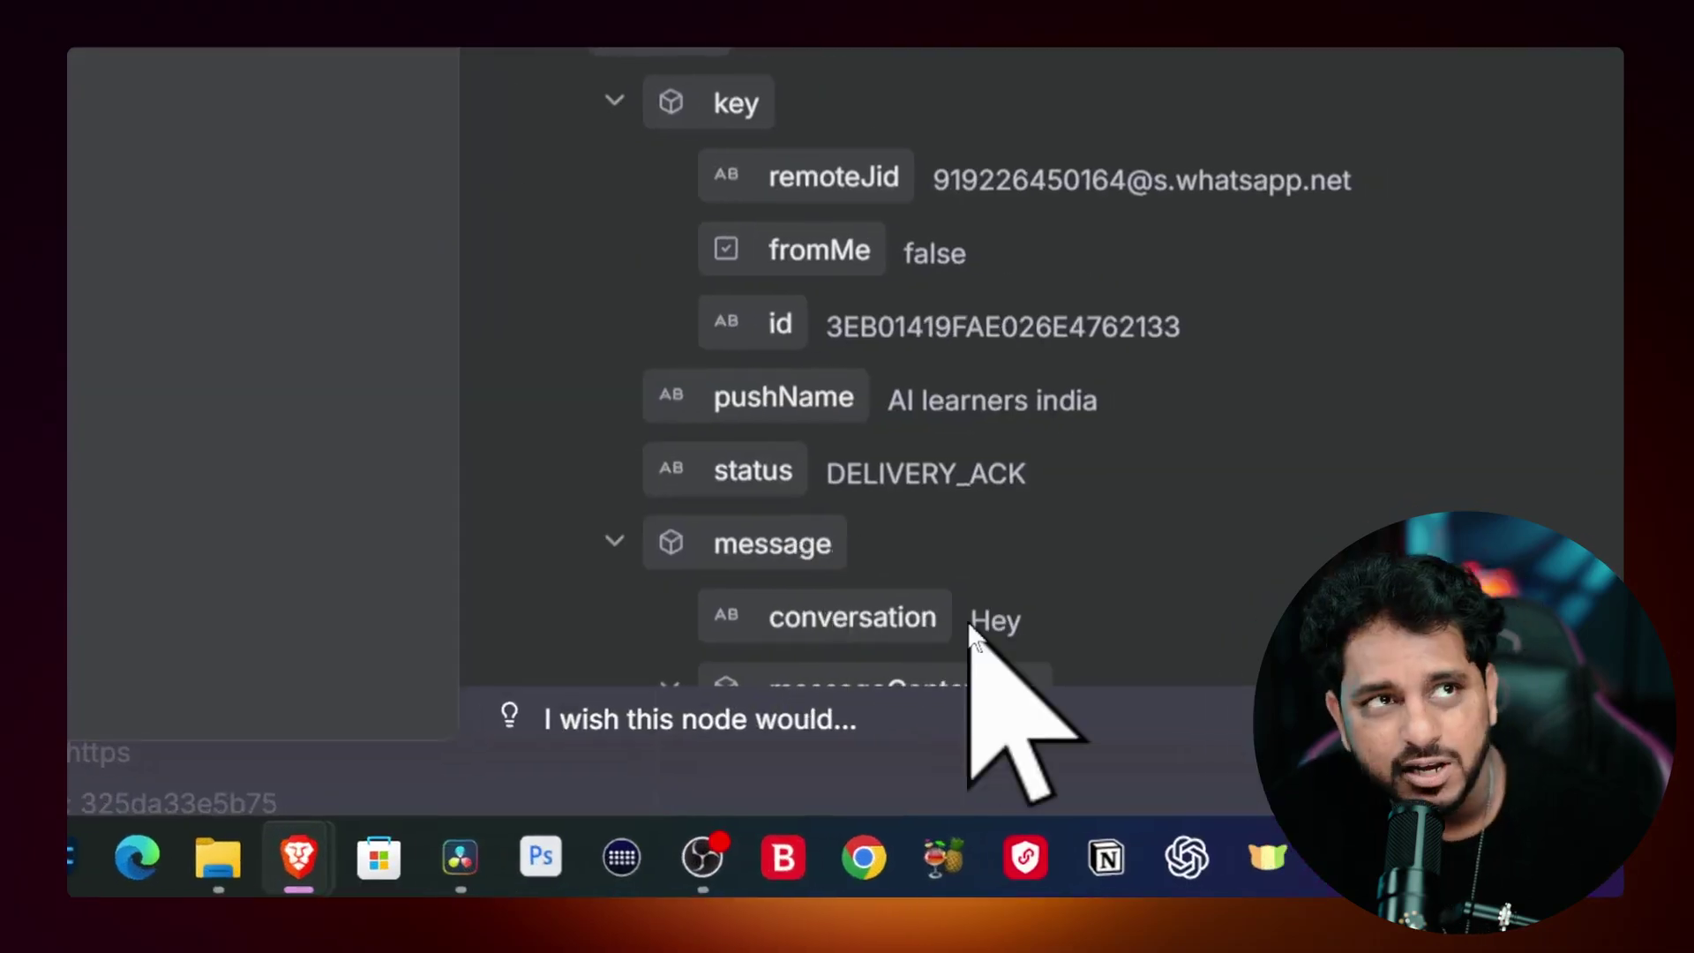
scroll(700, 378, "down", 5)
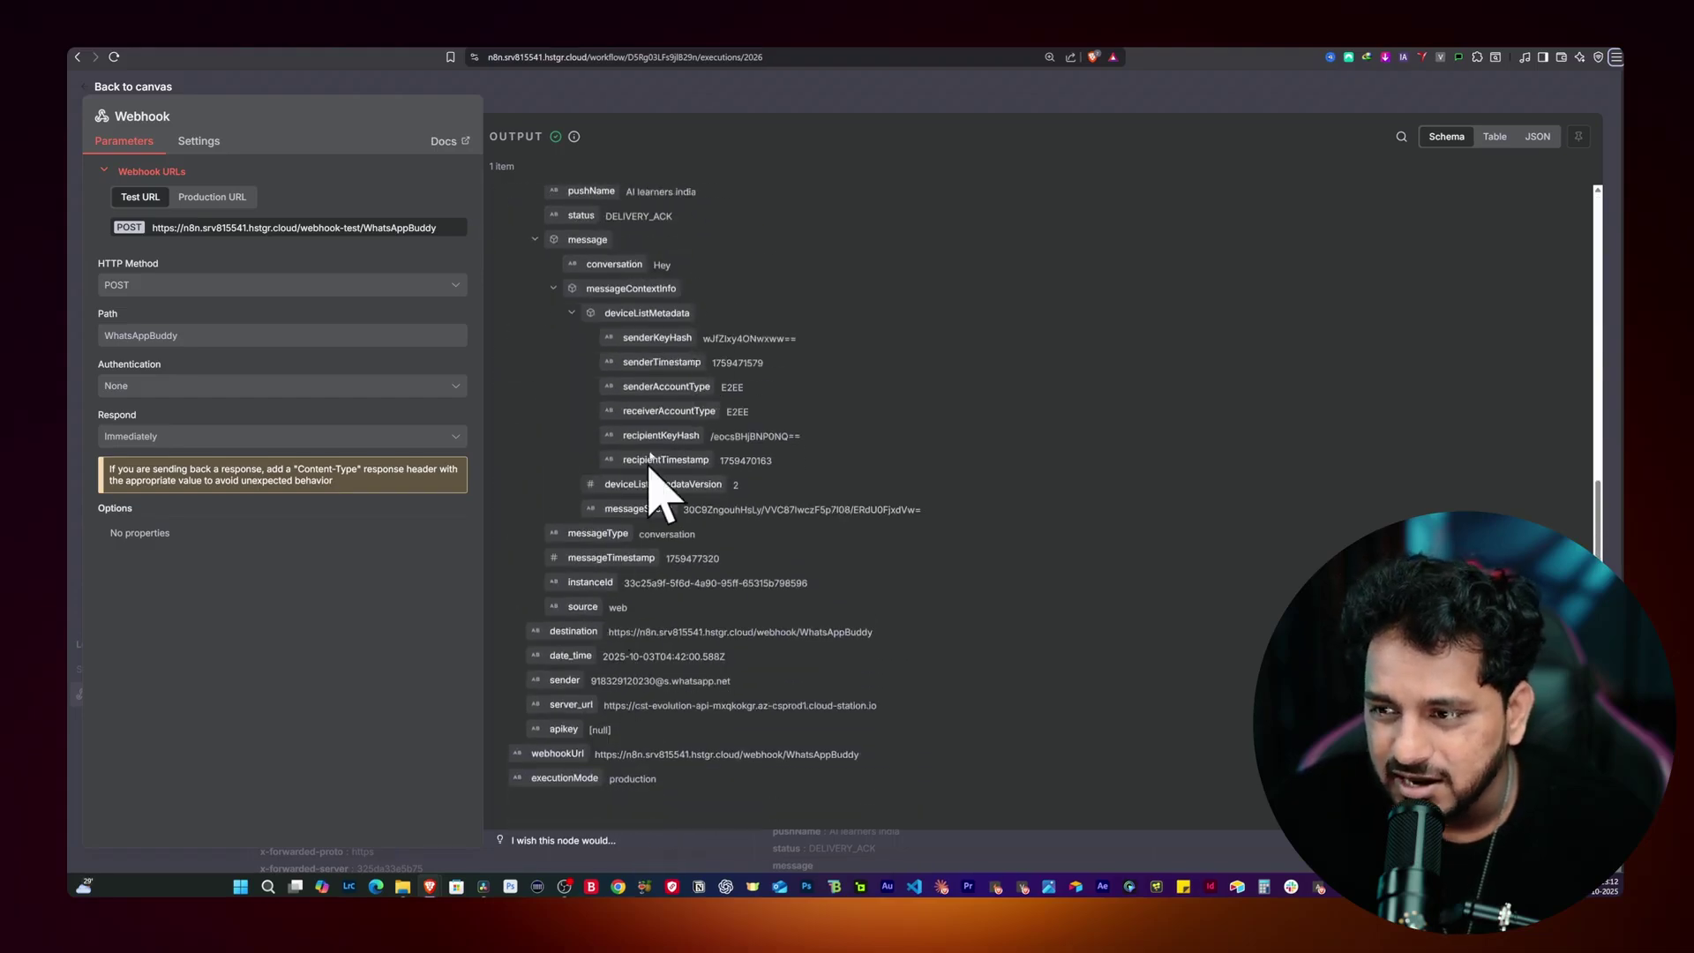
scroll(688, 302, "up", 6)
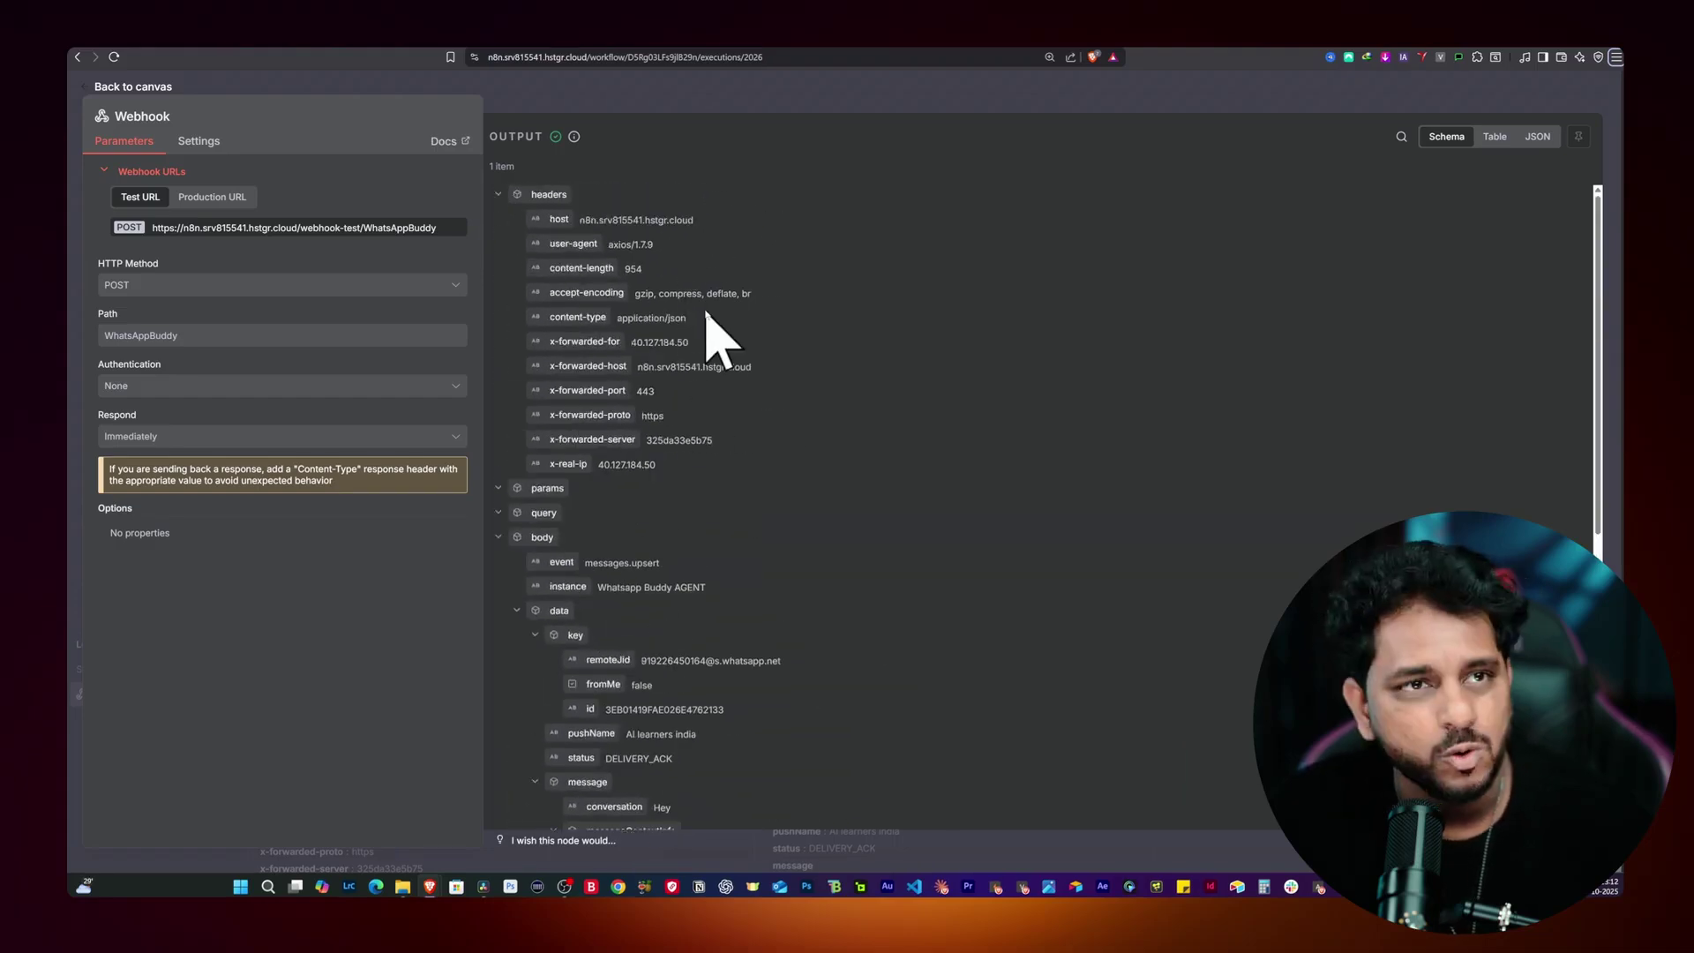
left_click(591, 92)
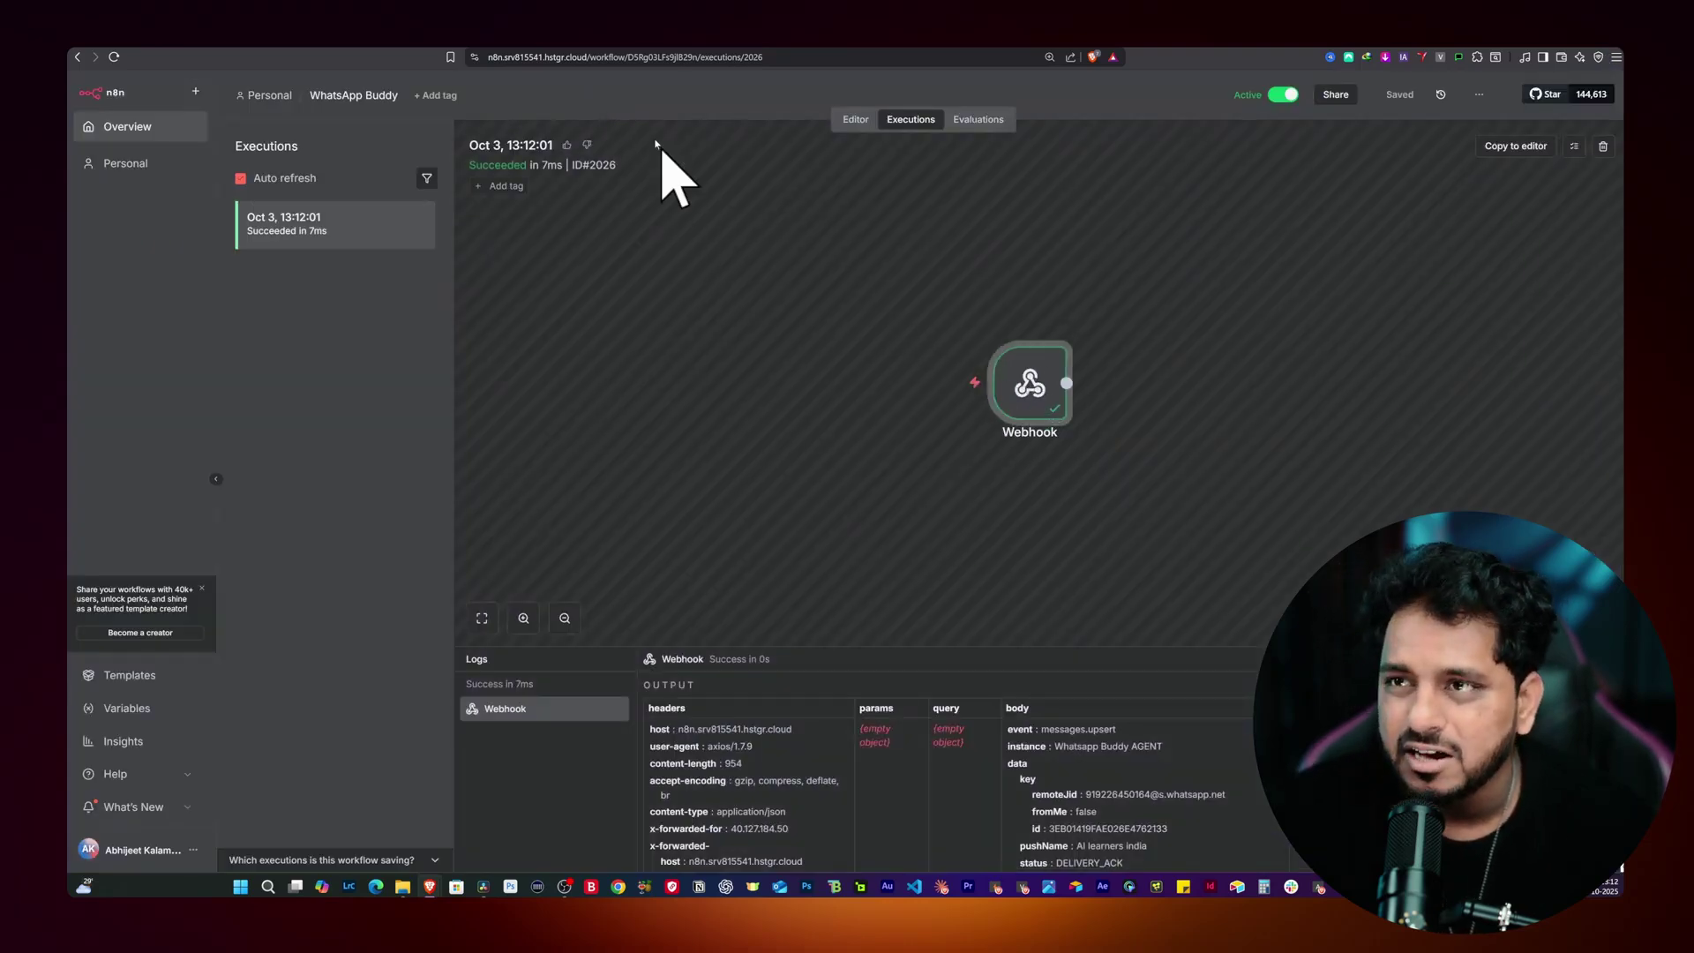
Step: Glance at the WhatsApp chat, re-maximize n8n and return to the workflow Editor
left_click_drag(601, 32, 992, 291)
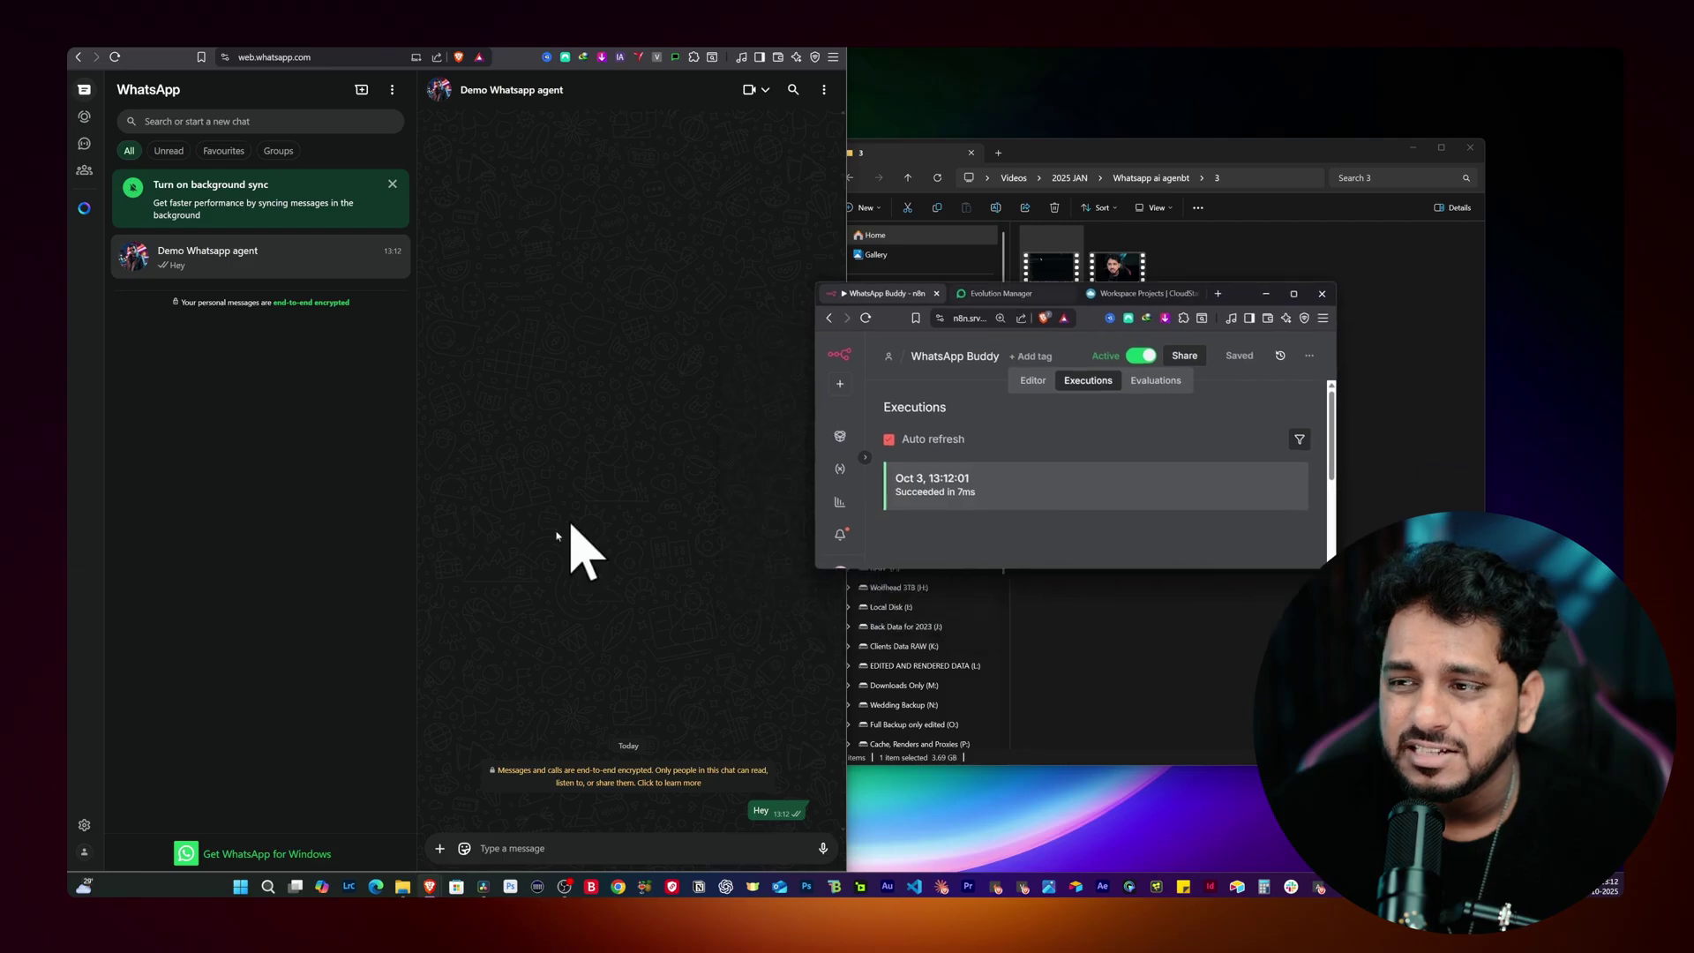
left_click(561, 534)
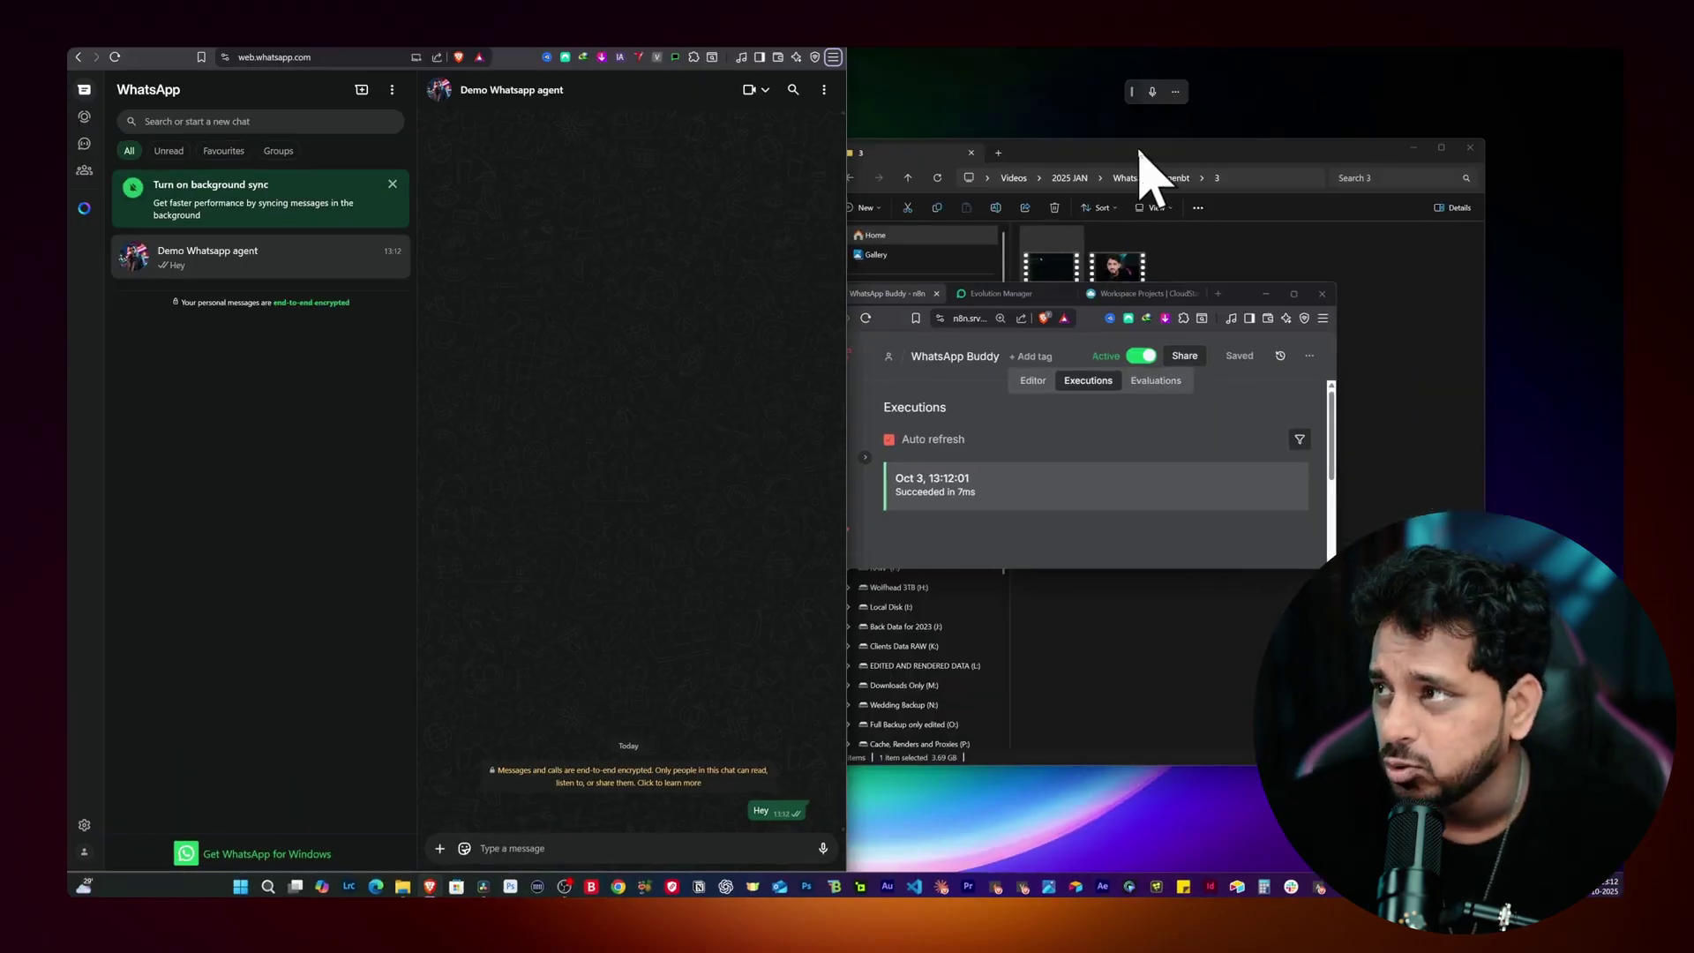
double_click(1141, 170)
left_click(854, 119)
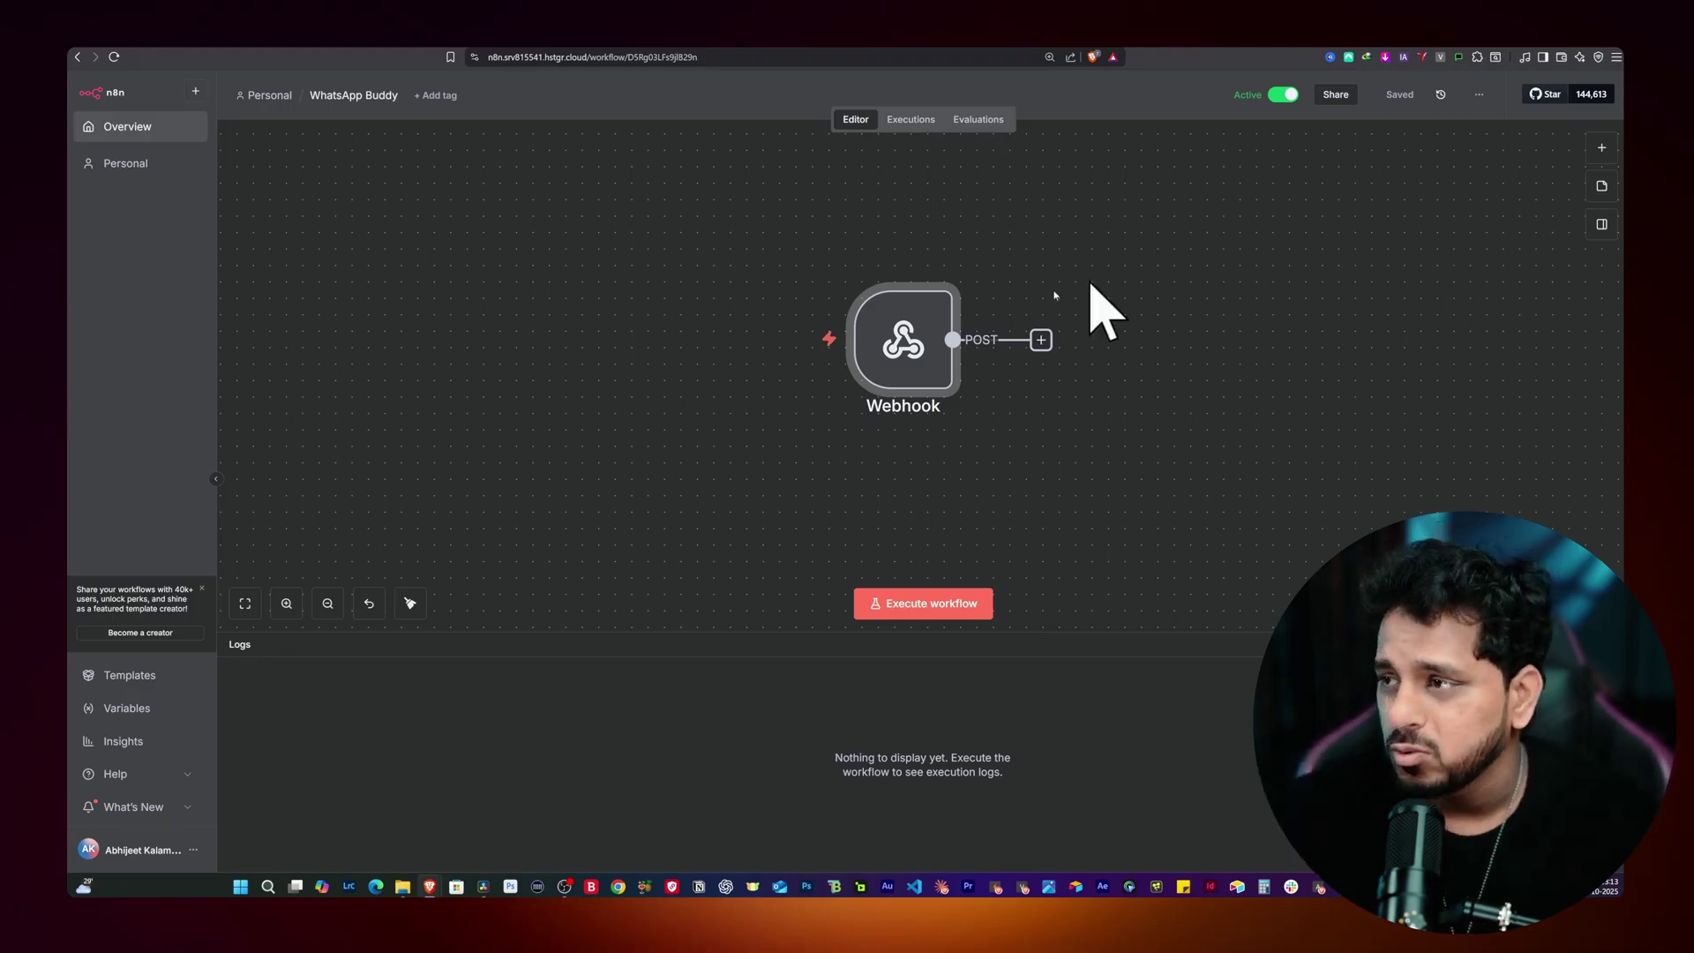
Step: Confirm n8n-nodes-evolution-api v1.0.4 is listed under Community nodes settings, then open a new browser tab
mouse_move(864, 387)
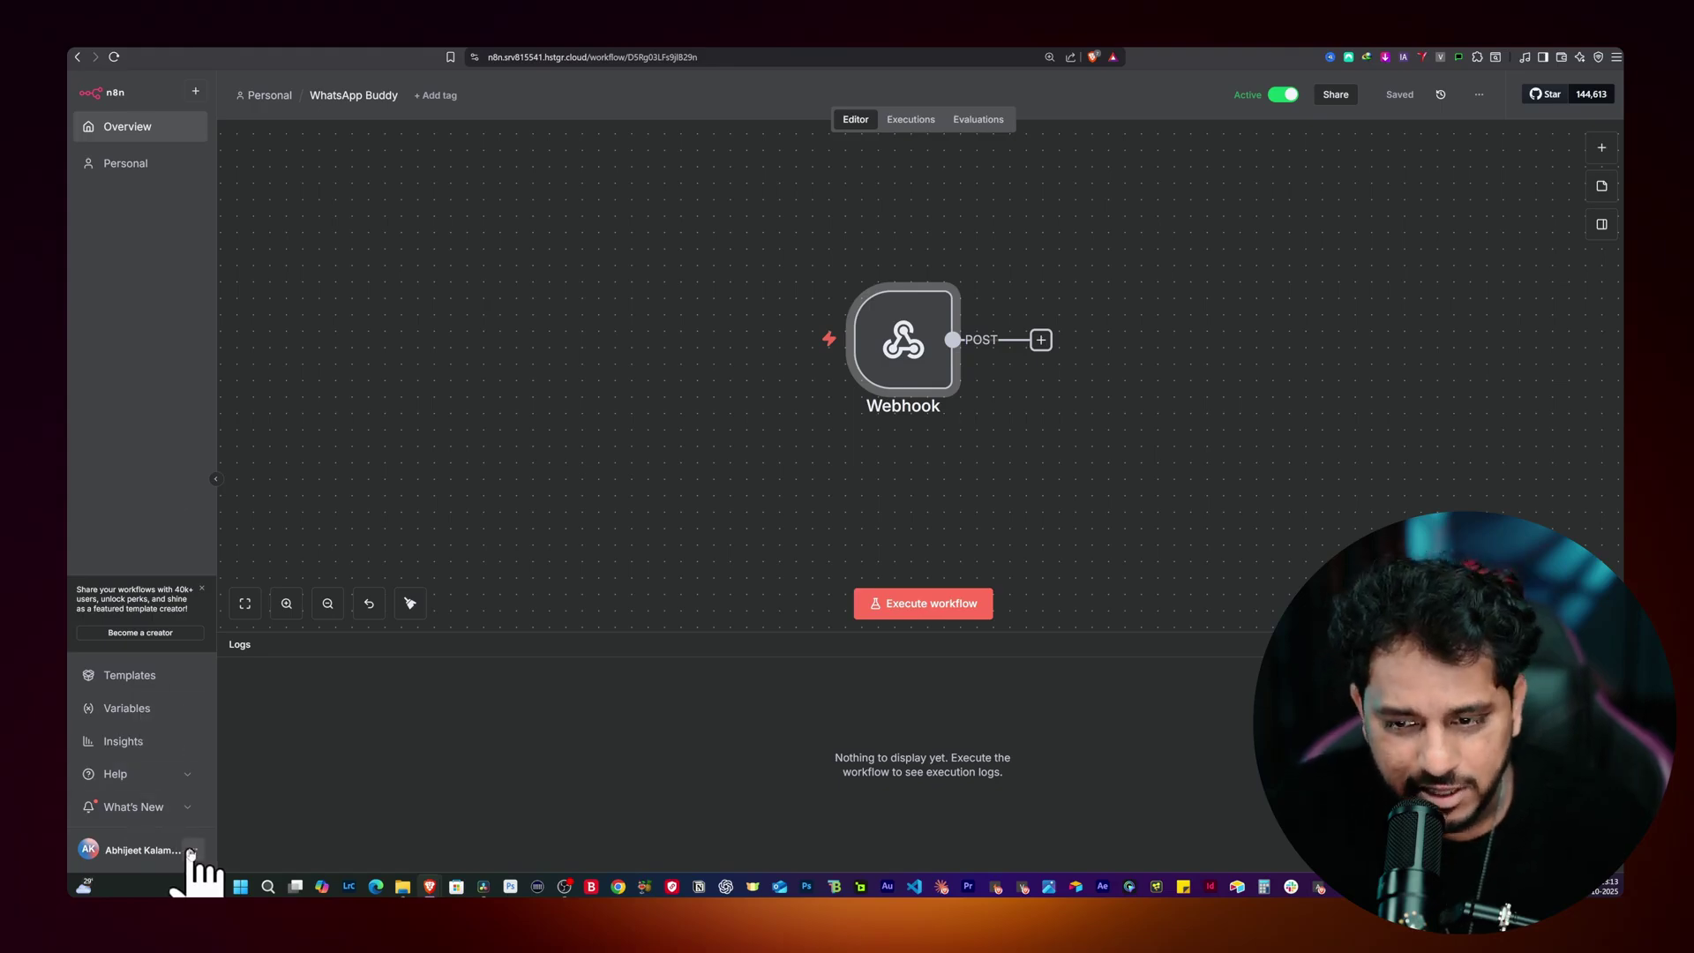
left_click(192, 851)
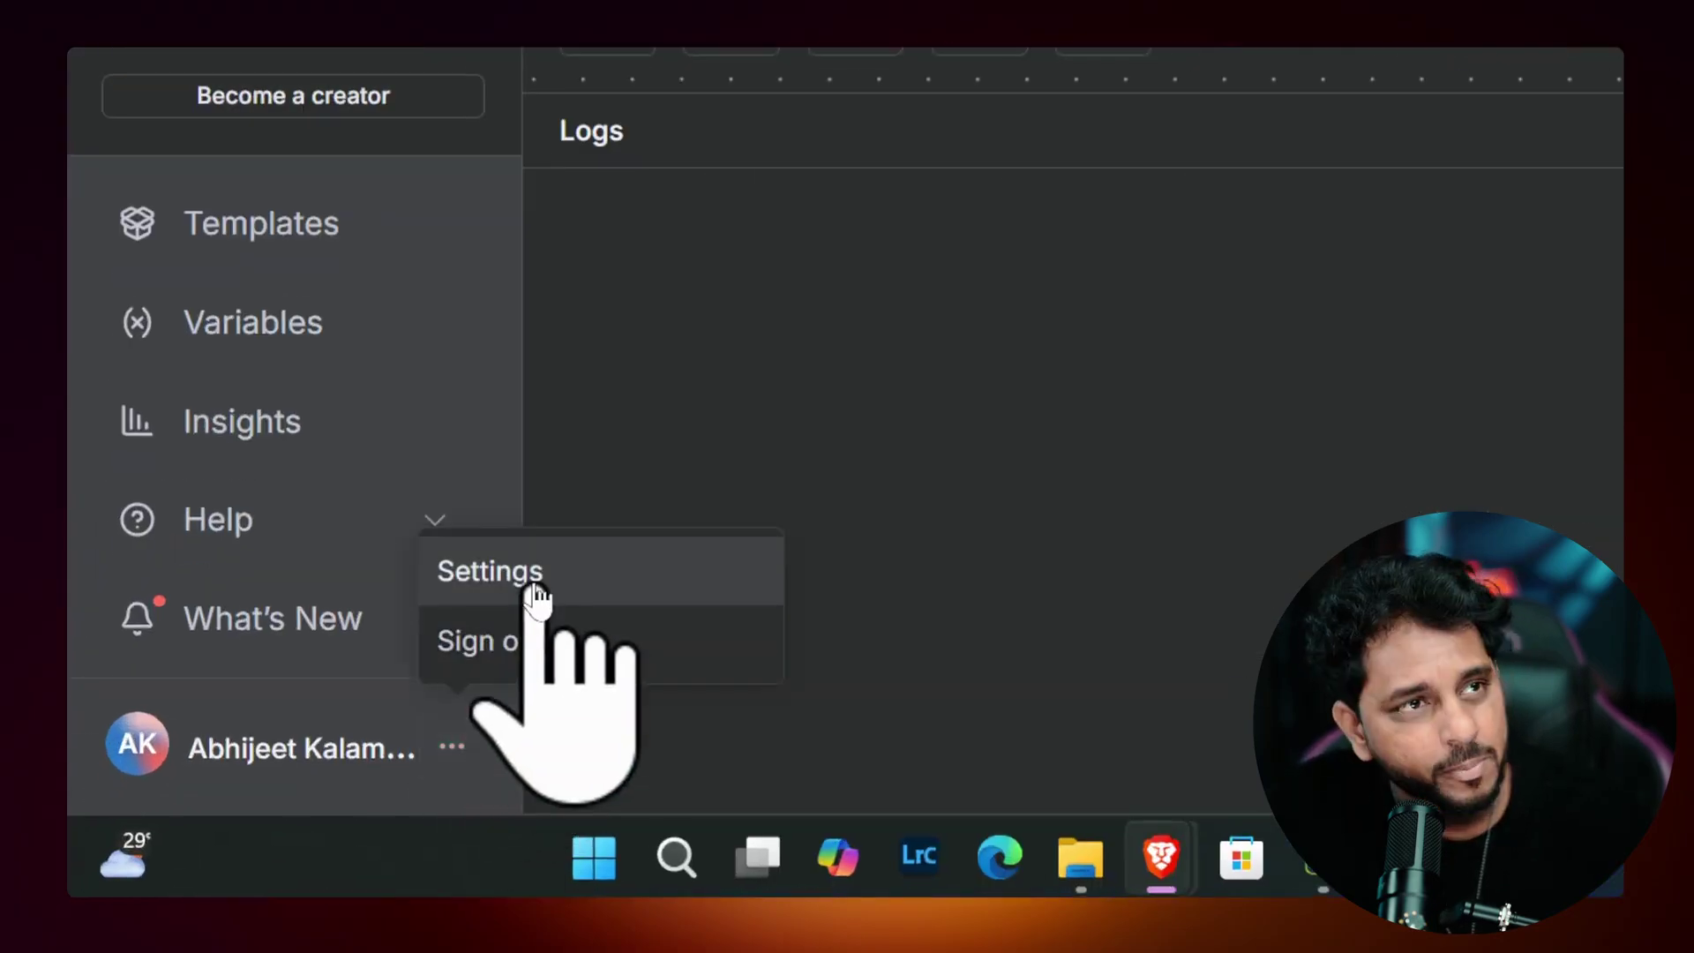
left_click(535, 589)
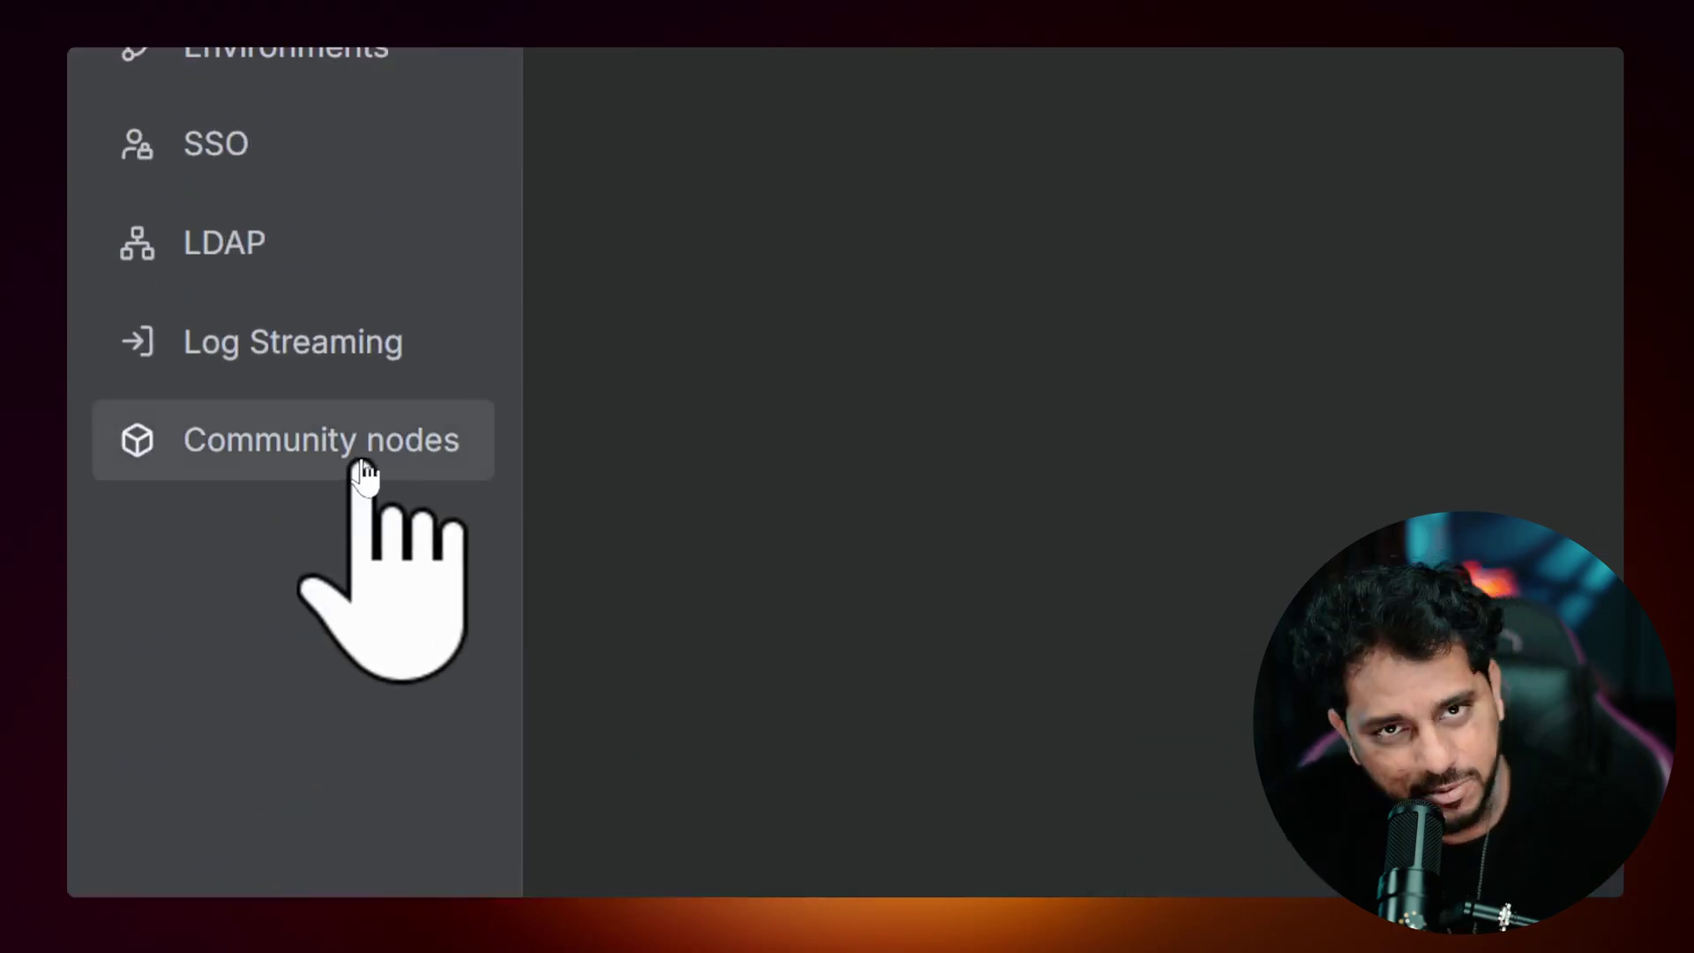
left_click(363, 470)
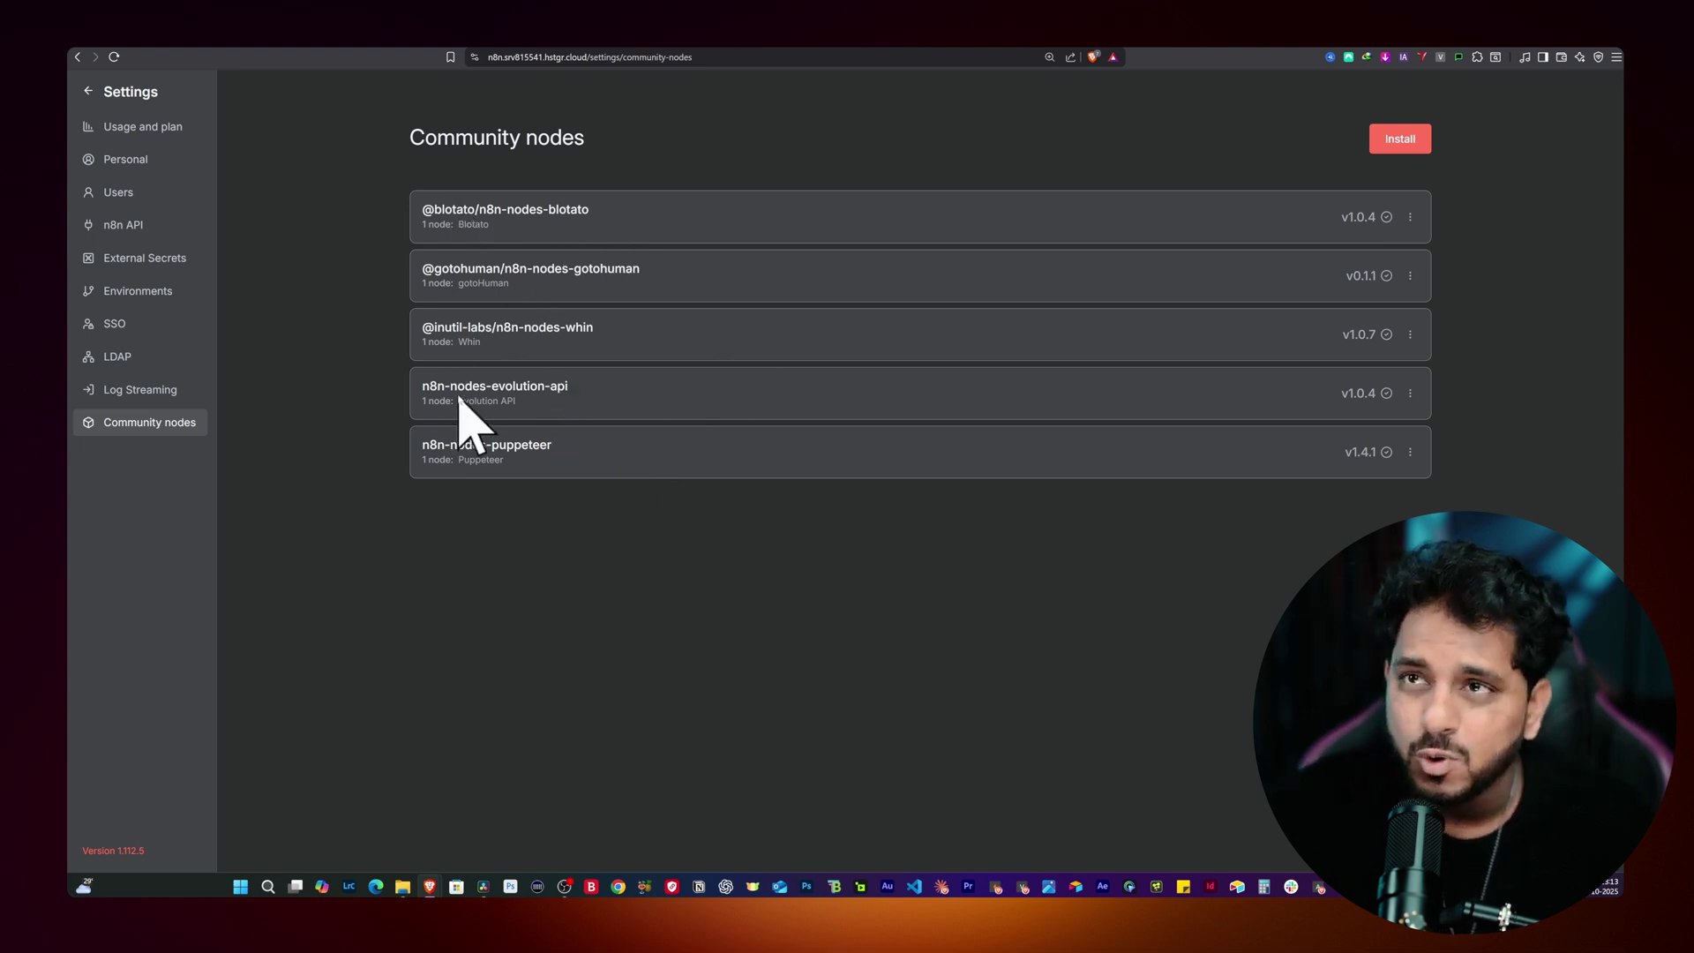
key("ctrl+t")
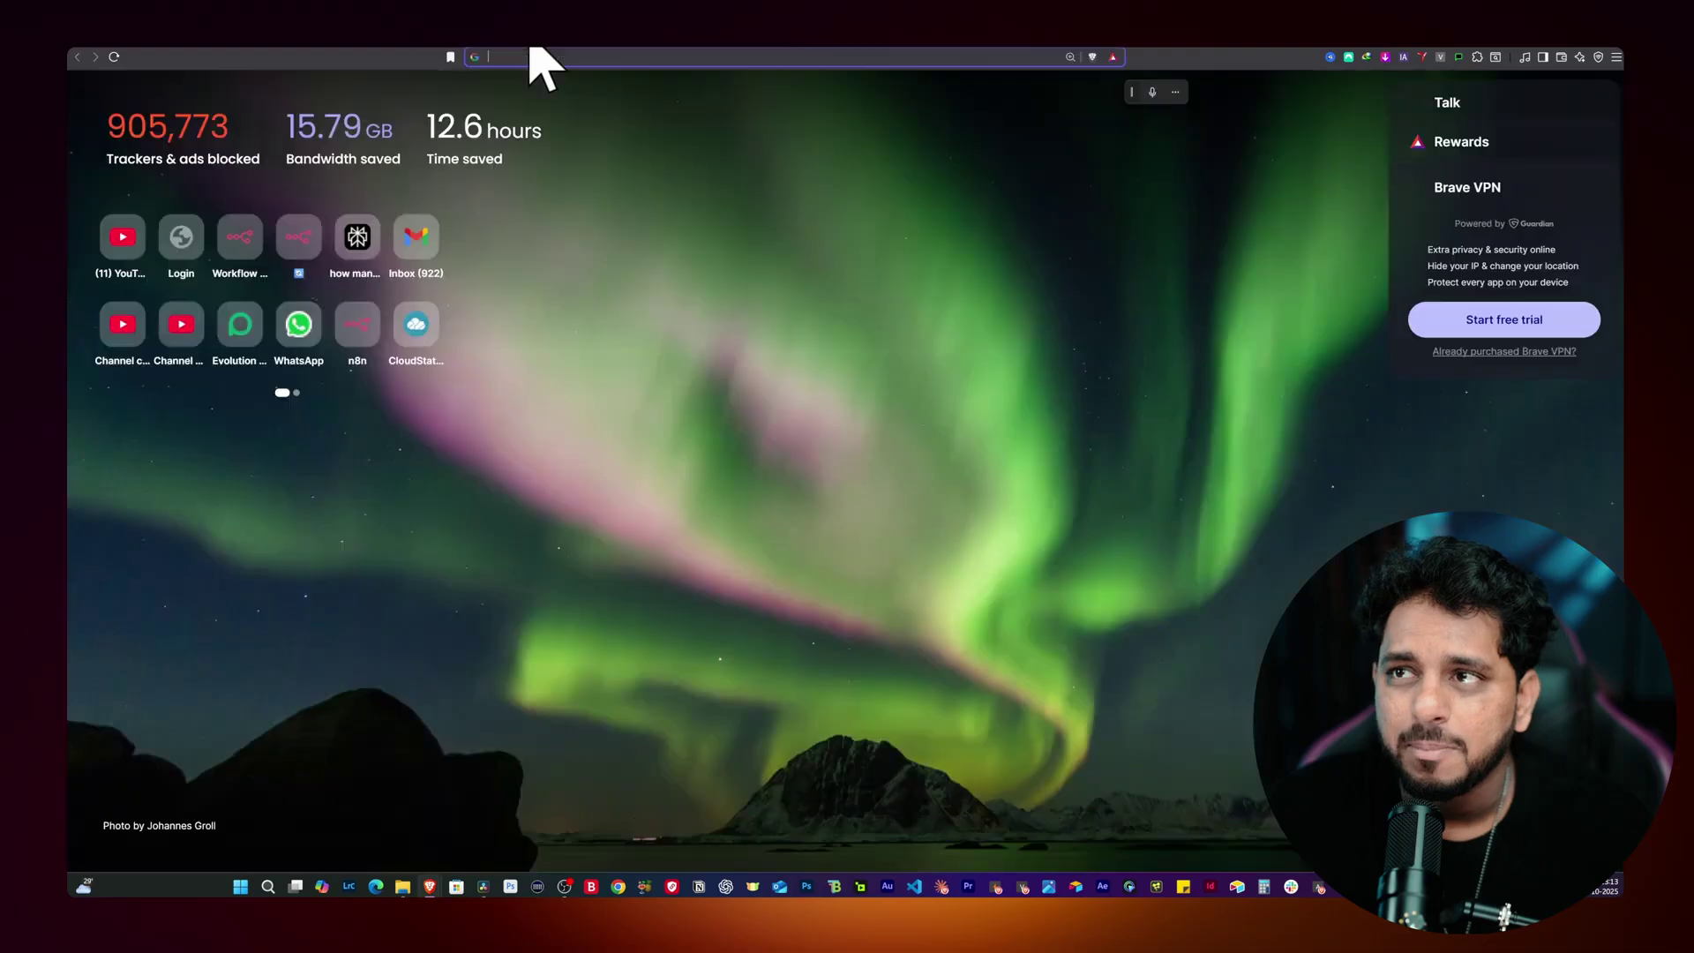
Step: Search the web for 'evolution api node', open its npmjs page, and copy the package name n8n-nodes-evolution-api
left_click(557, 58)
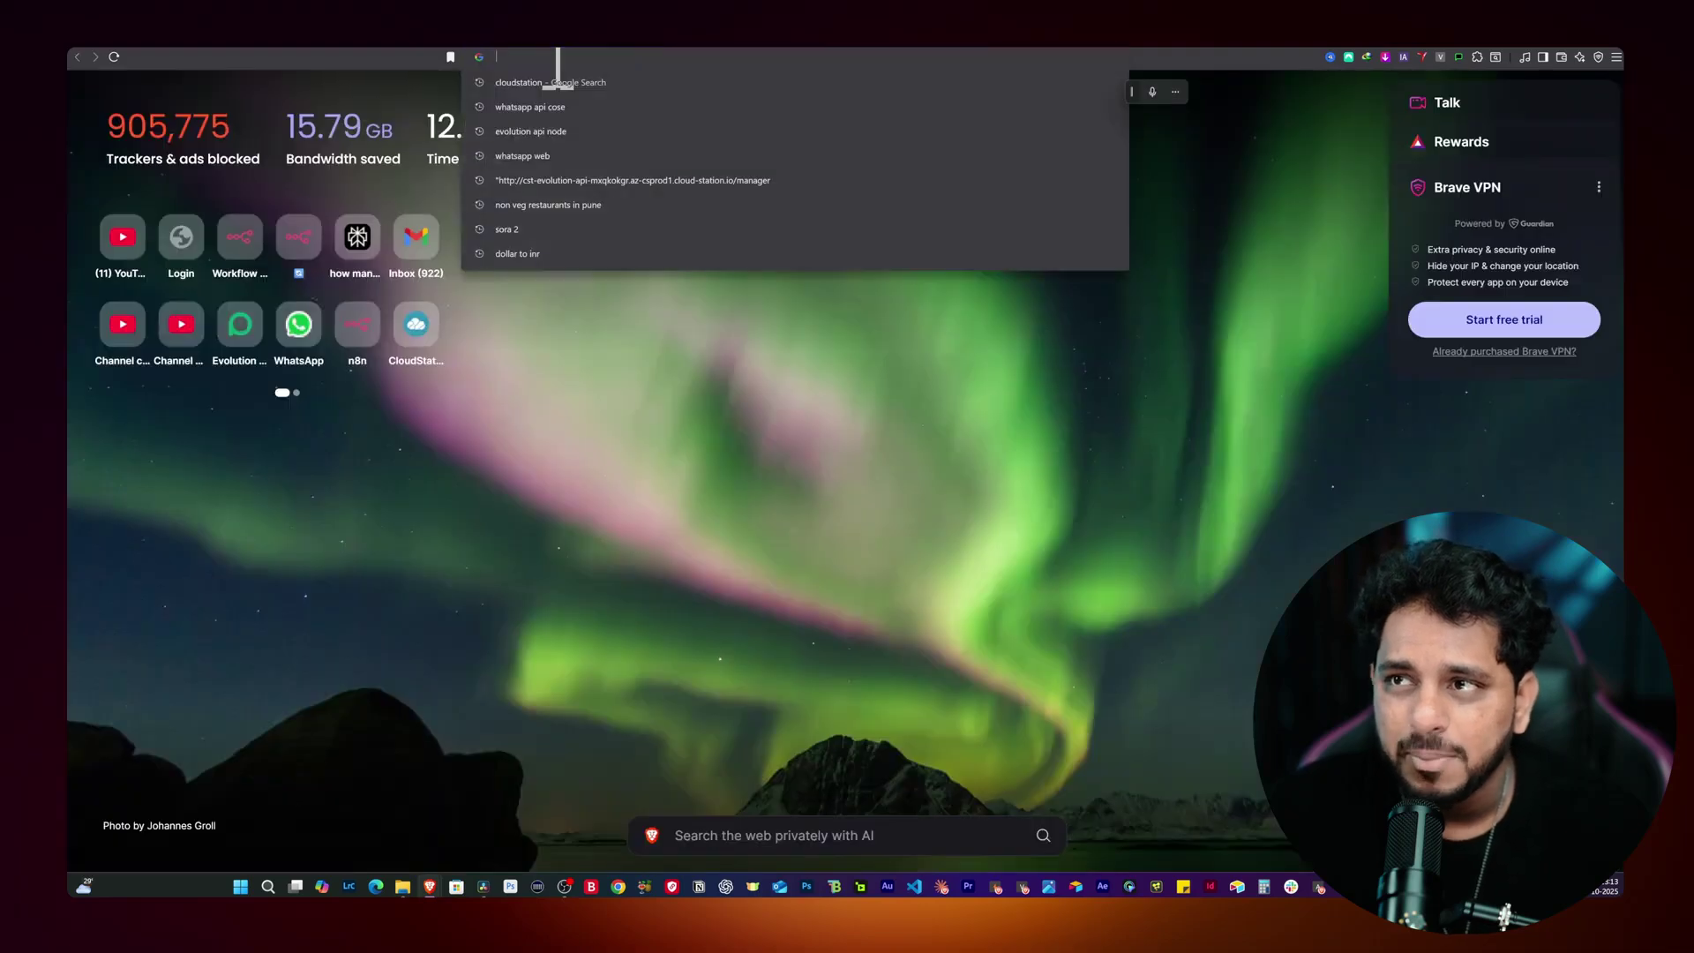
left_click(578, 132)
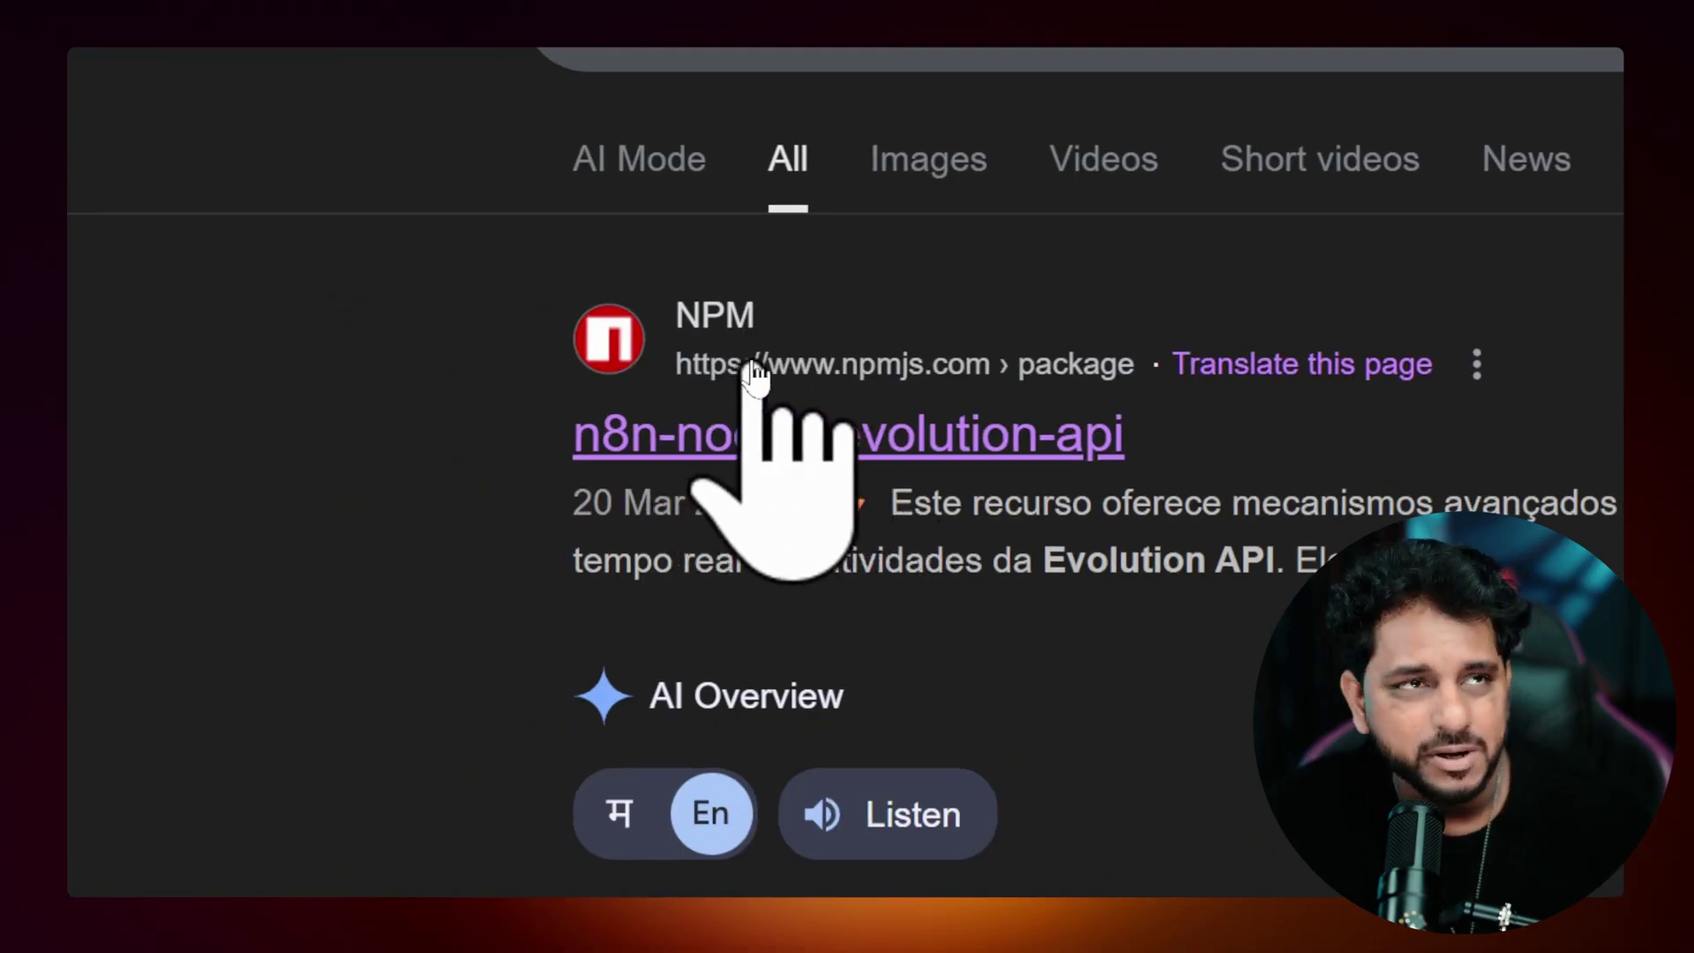
left_click(767, 459)
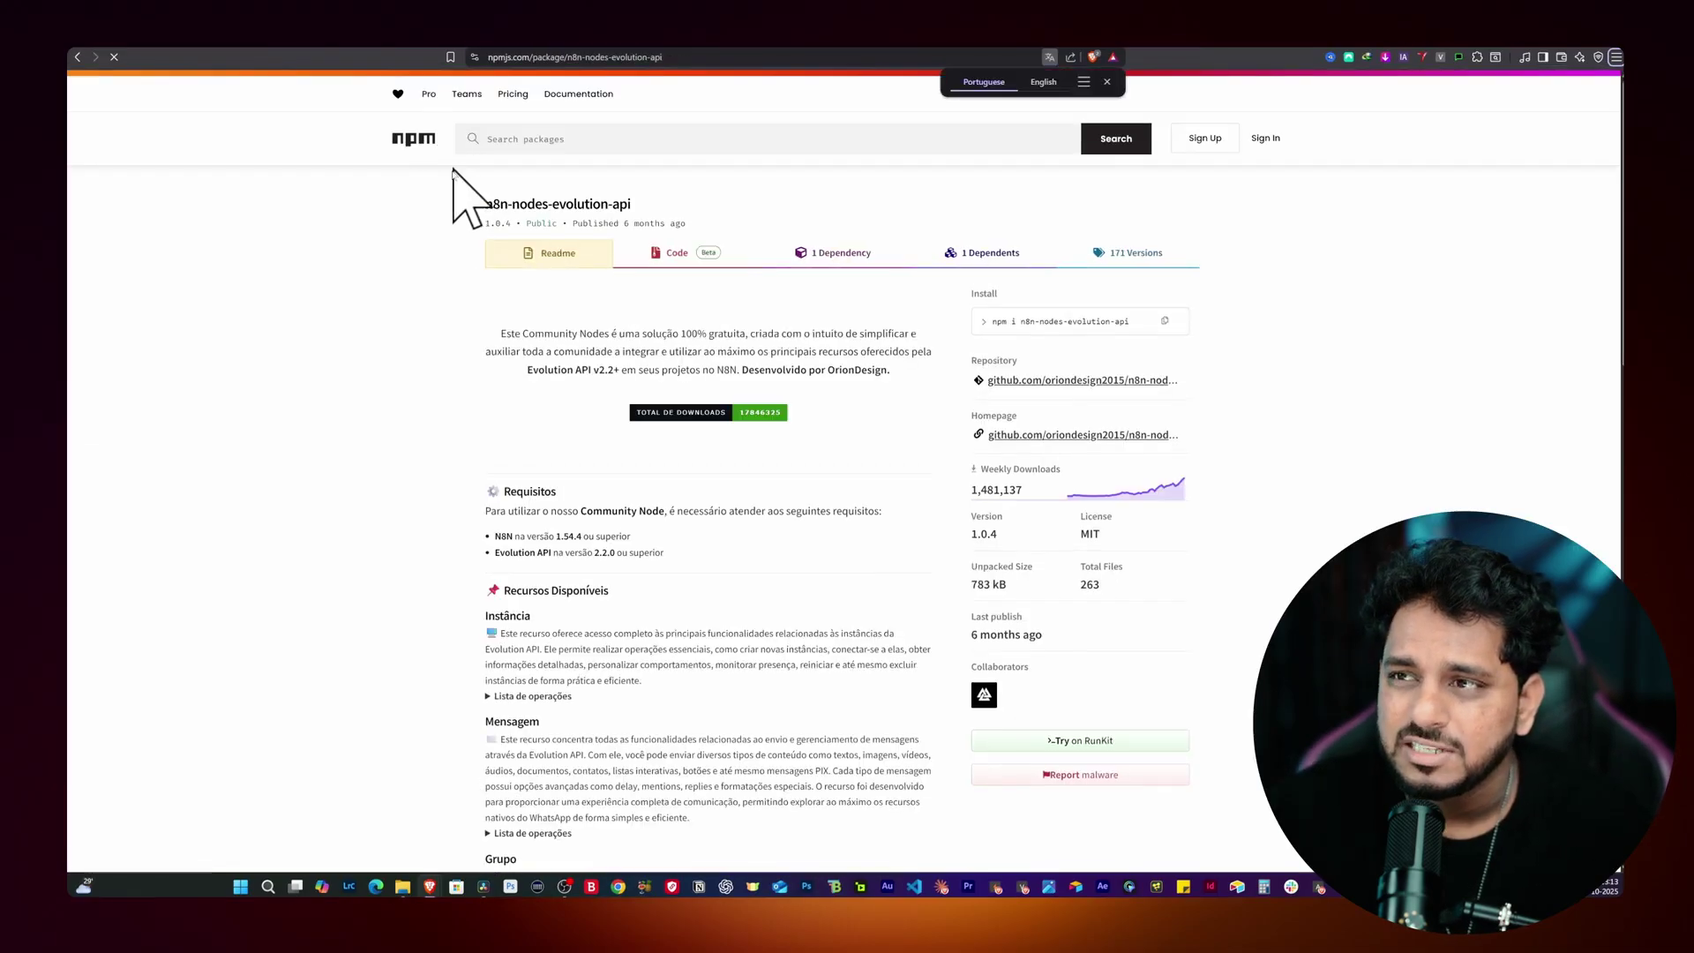
scroll(675, 521, "down", 10)
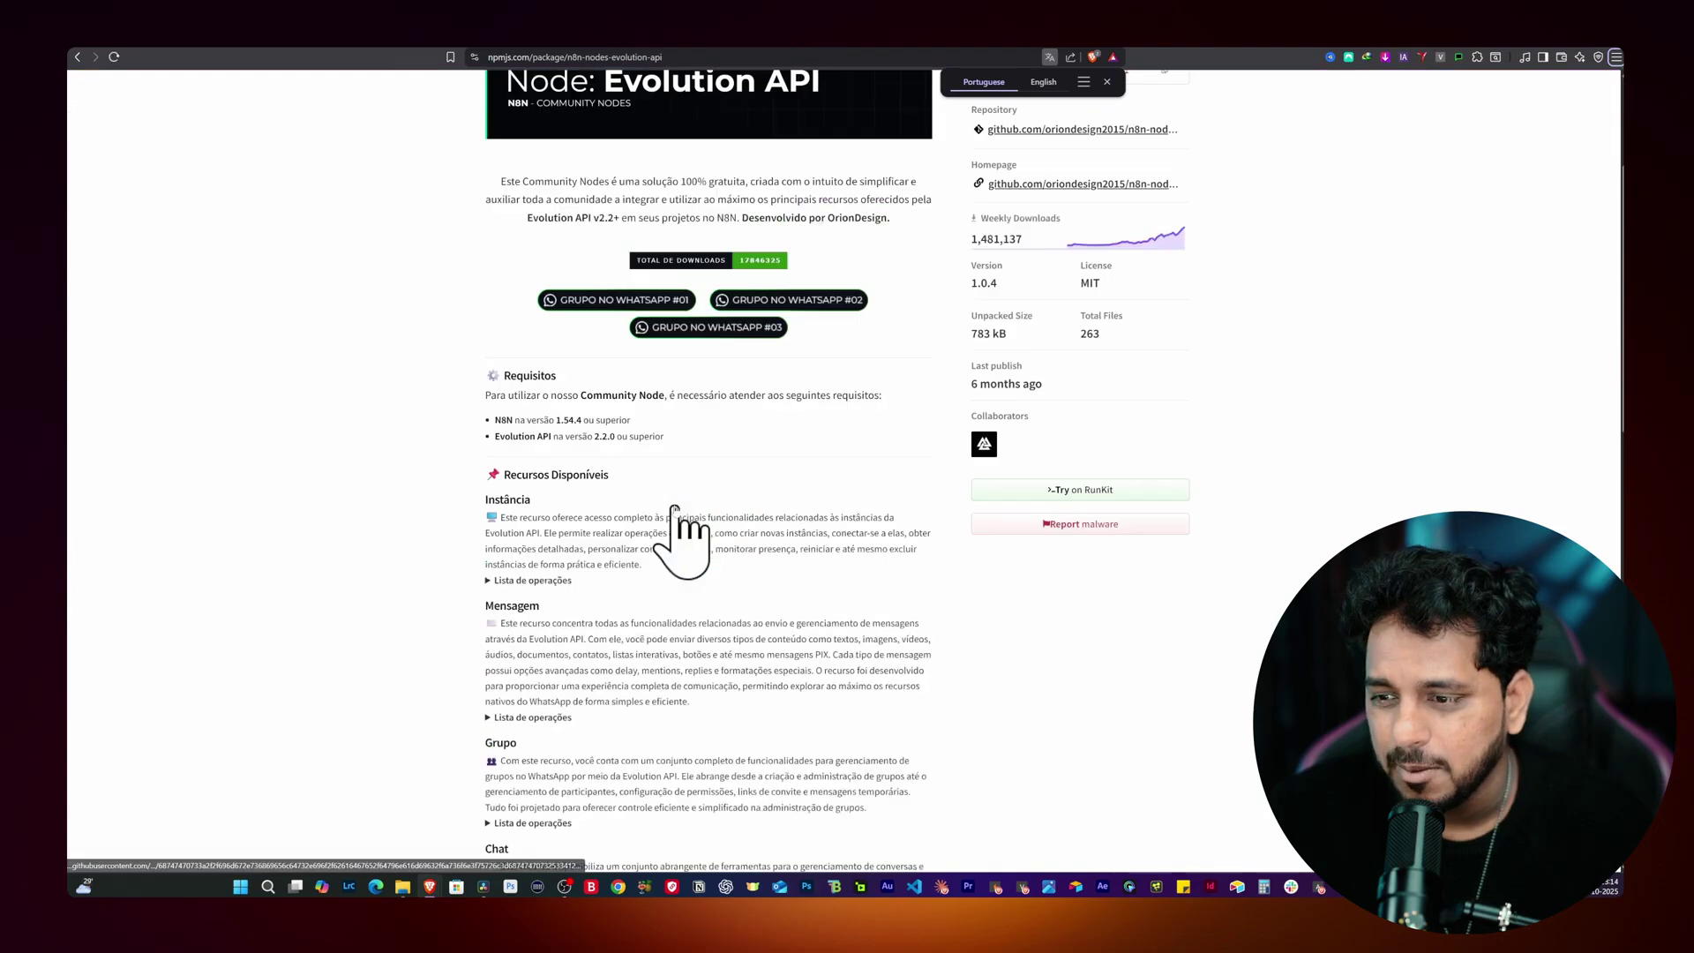
scroll(674, 509, "up", 15)
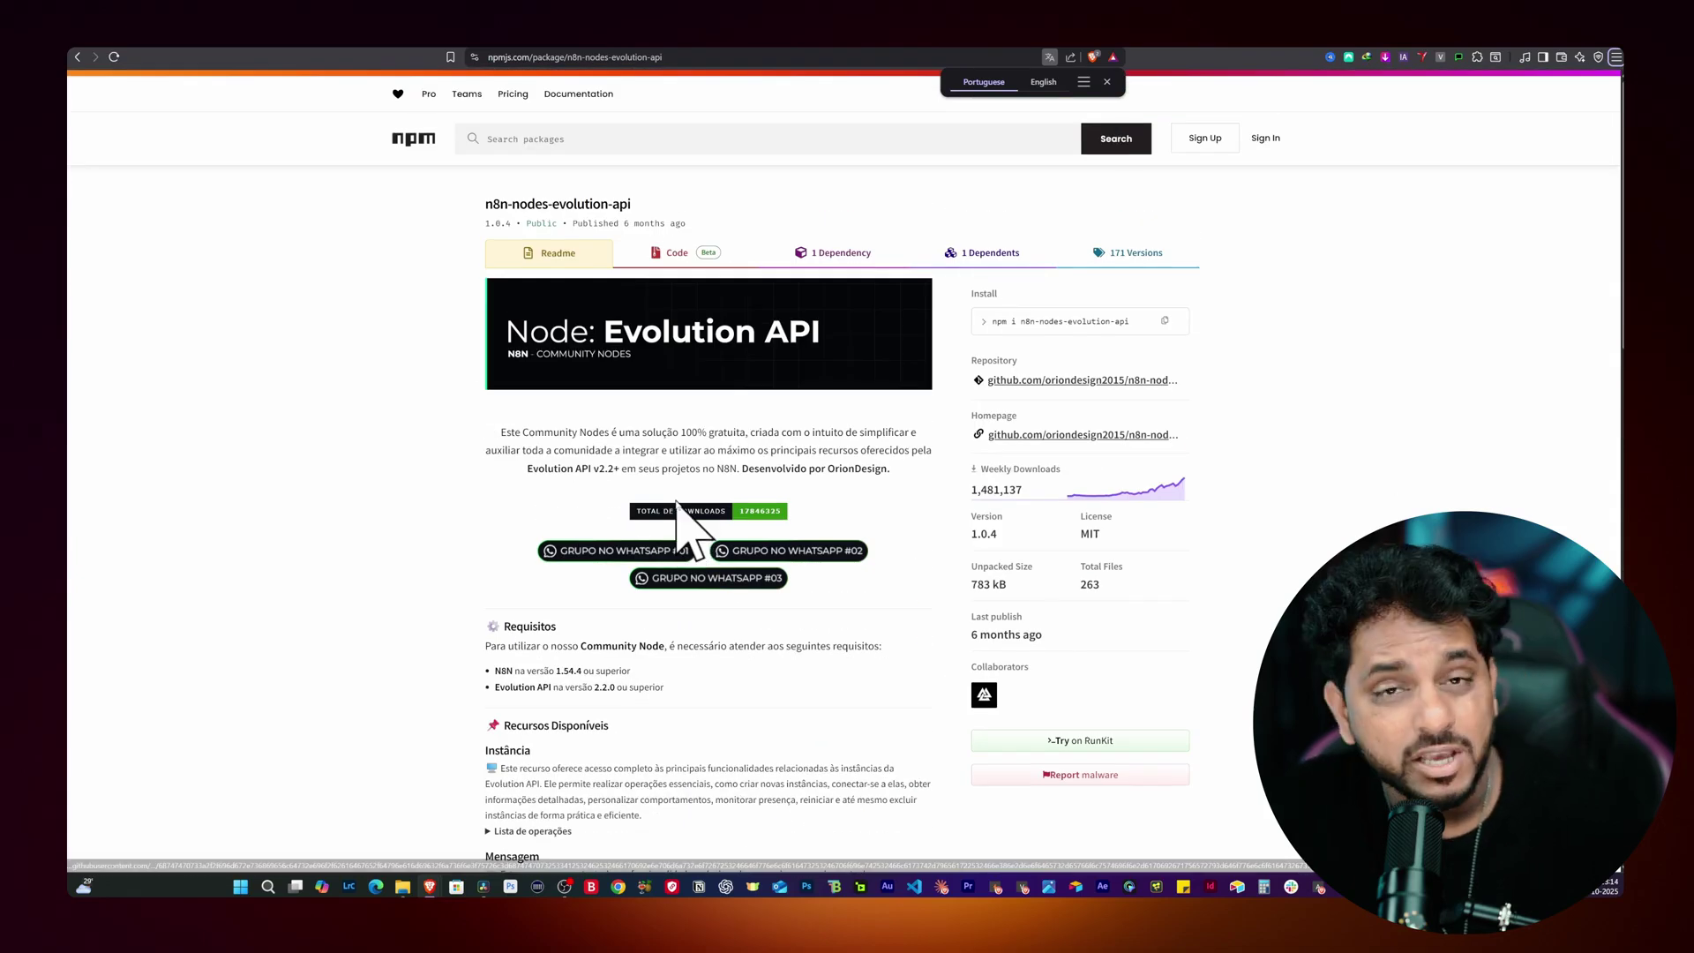
left_click_drag(484, 204, 630, 208)
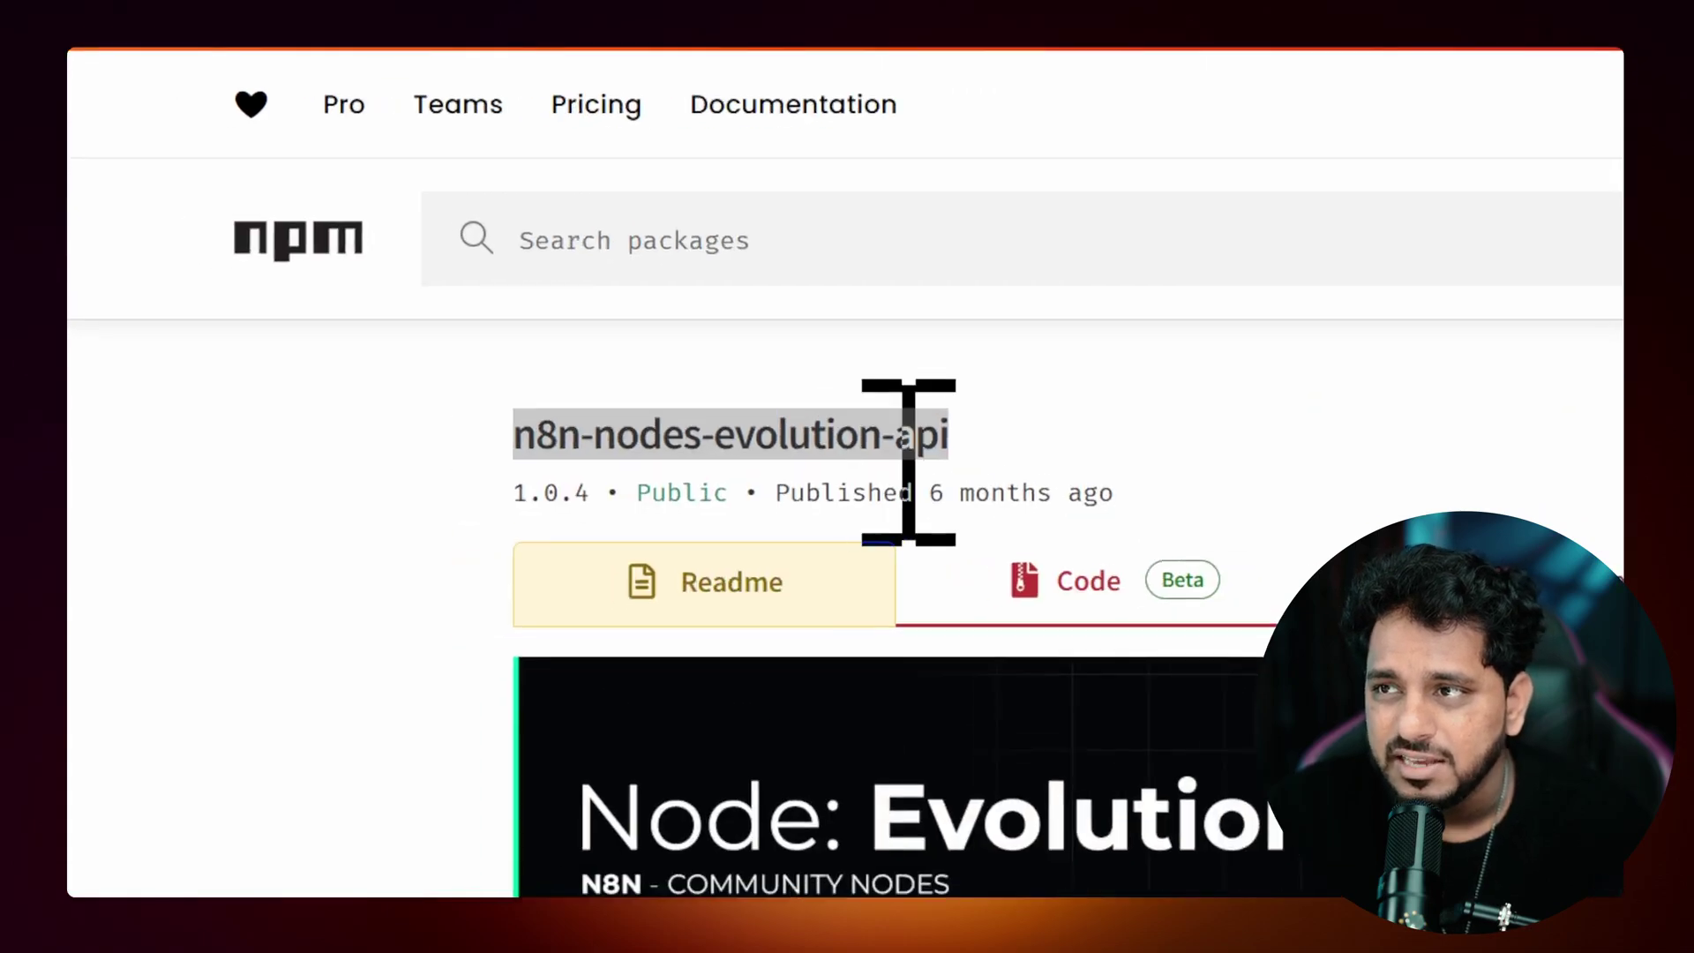
right_click(617, 211)
left_click(1040, 496)
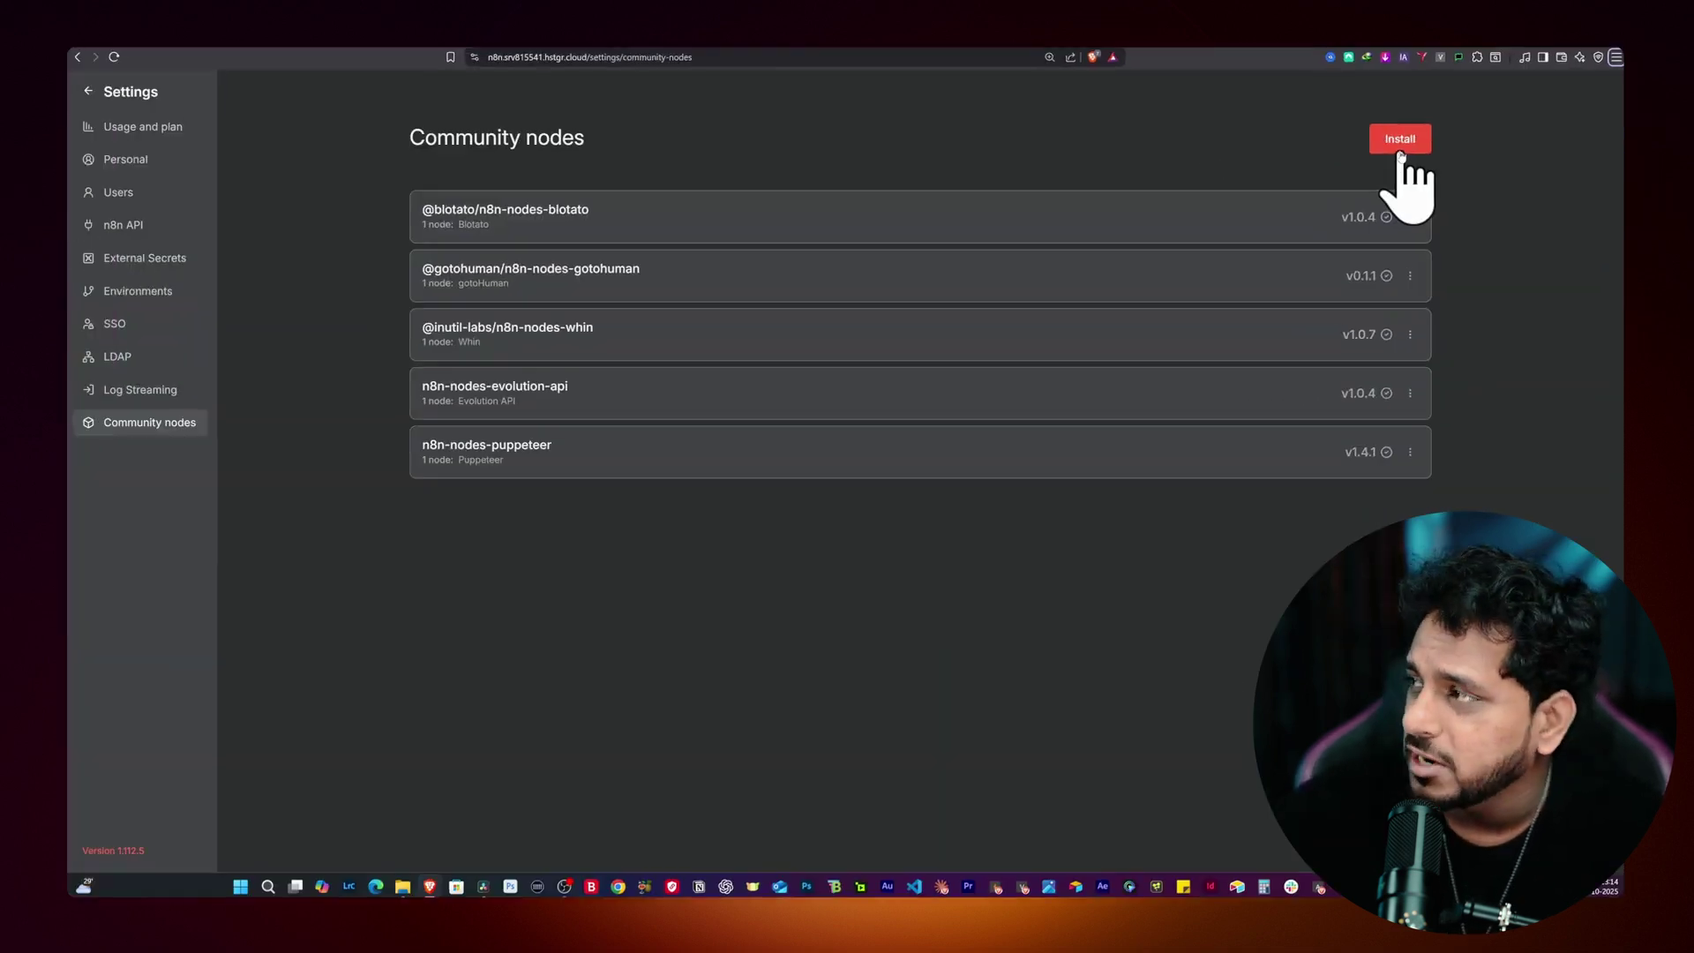
Step: Try installing n8n-nodes-evolution-api with the risk accepted, then dismiss the dialog after the 'already installed' error
left_click(1400, 150)
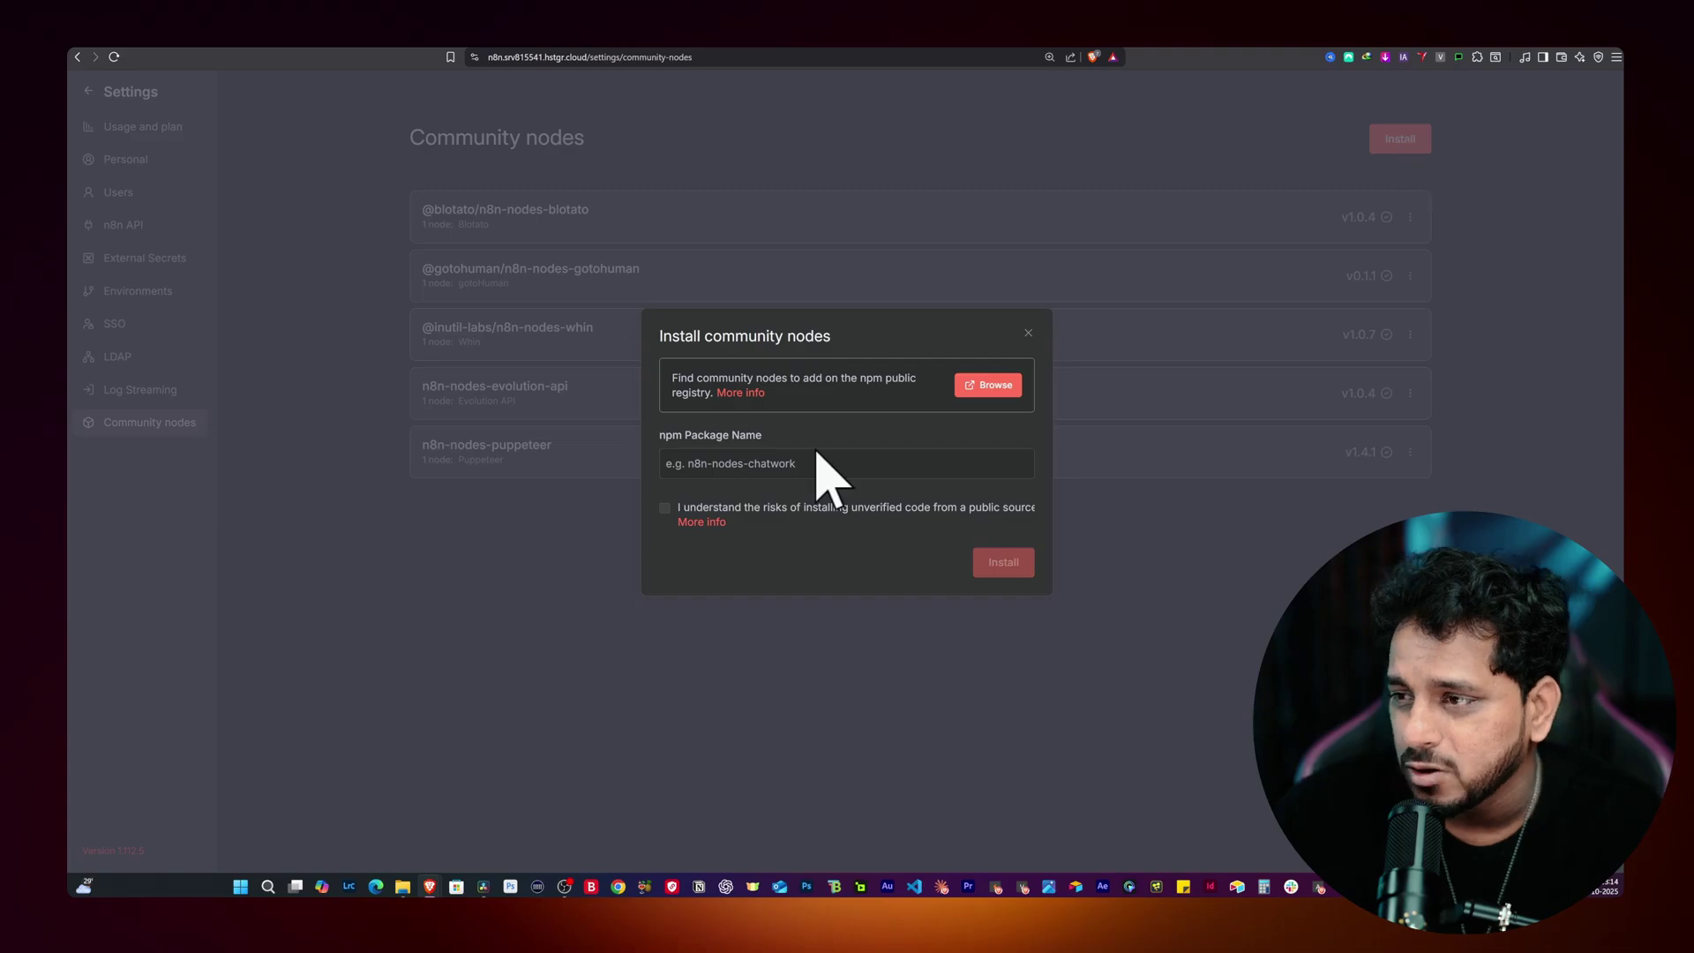
left_click(747, 466)
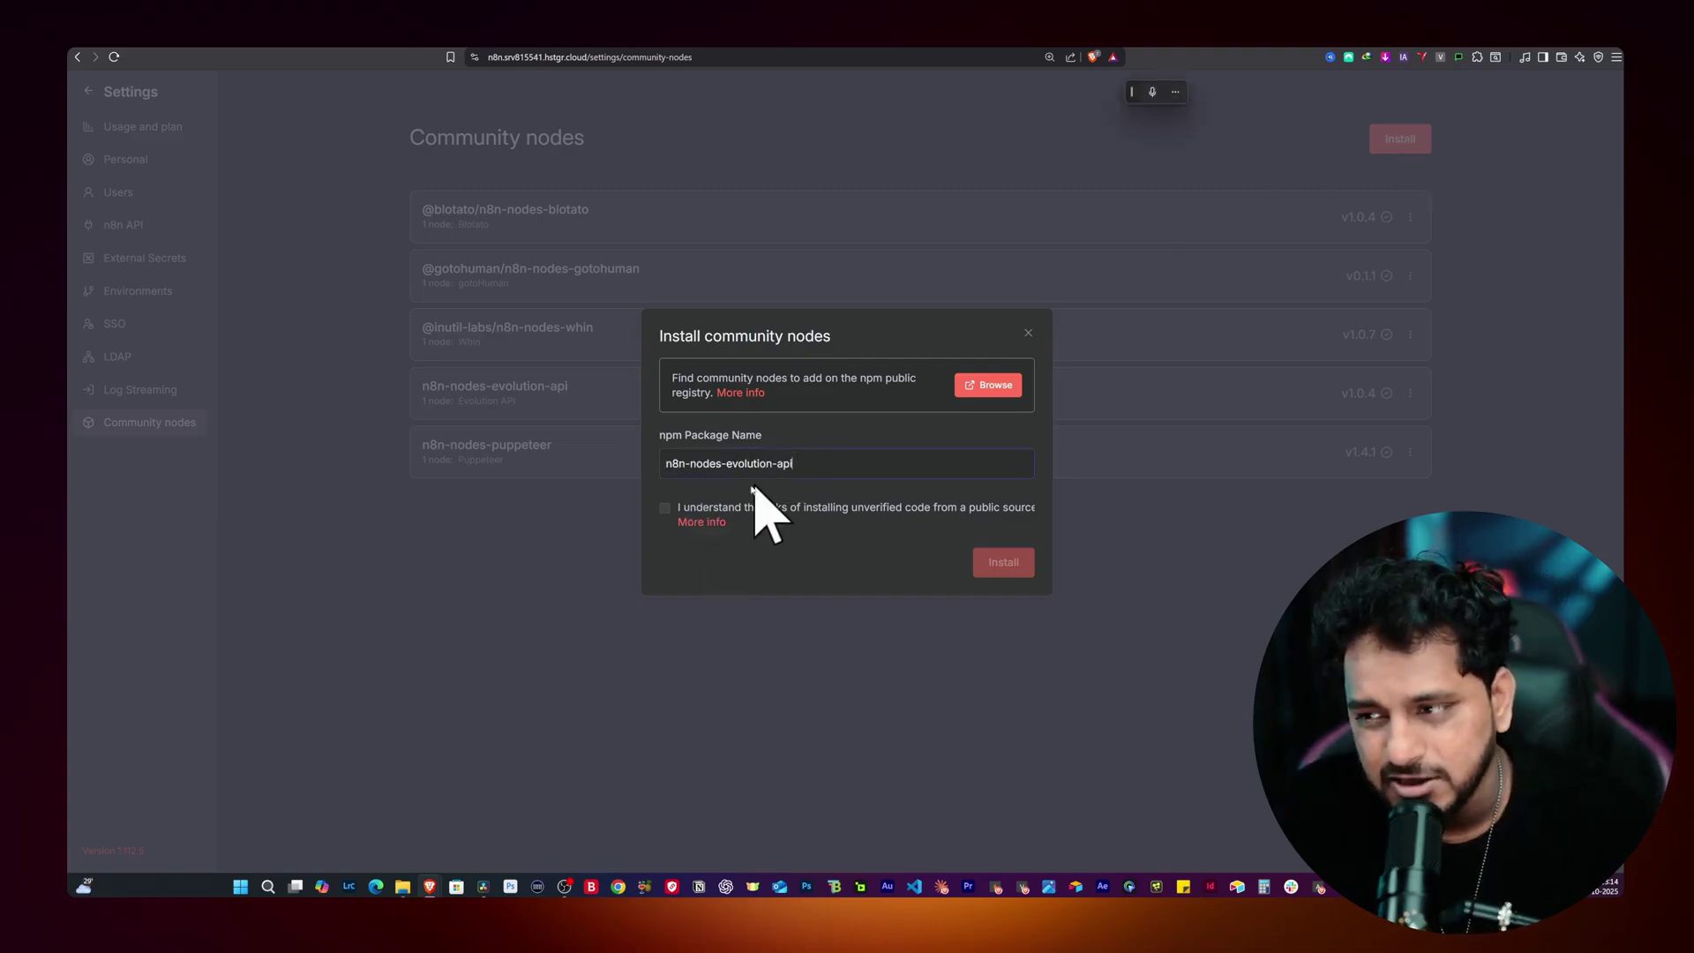
left_click(664, 509)
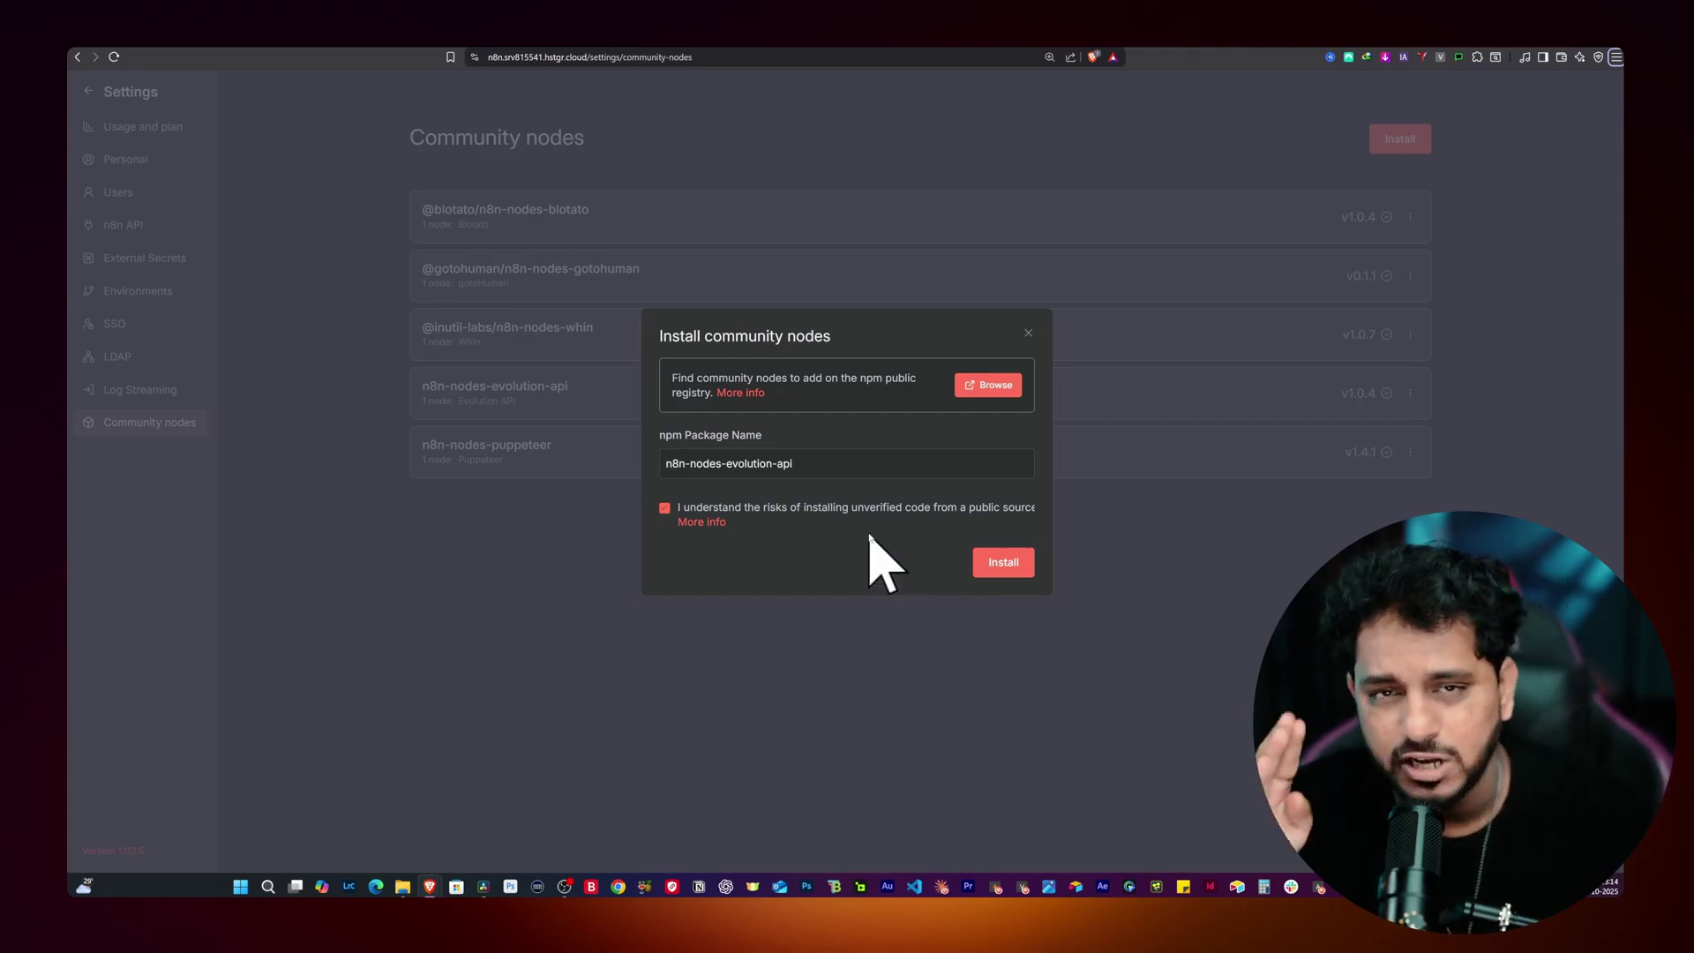
left_click(988, 563)
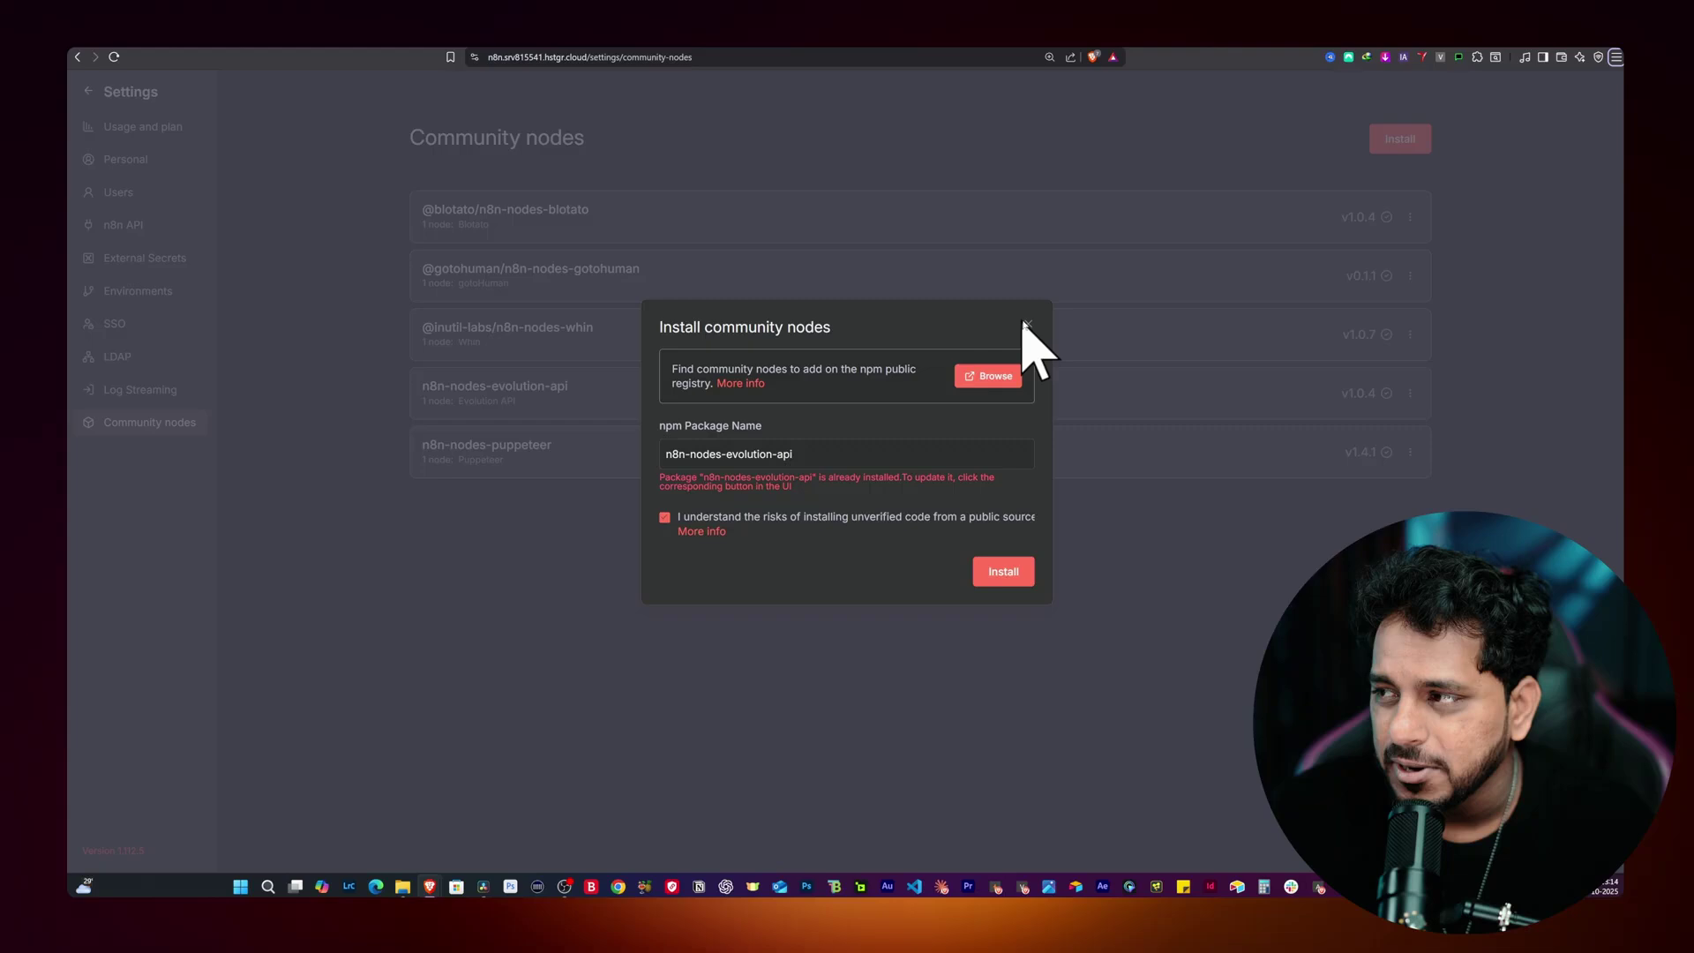
left_click(1026, 325)
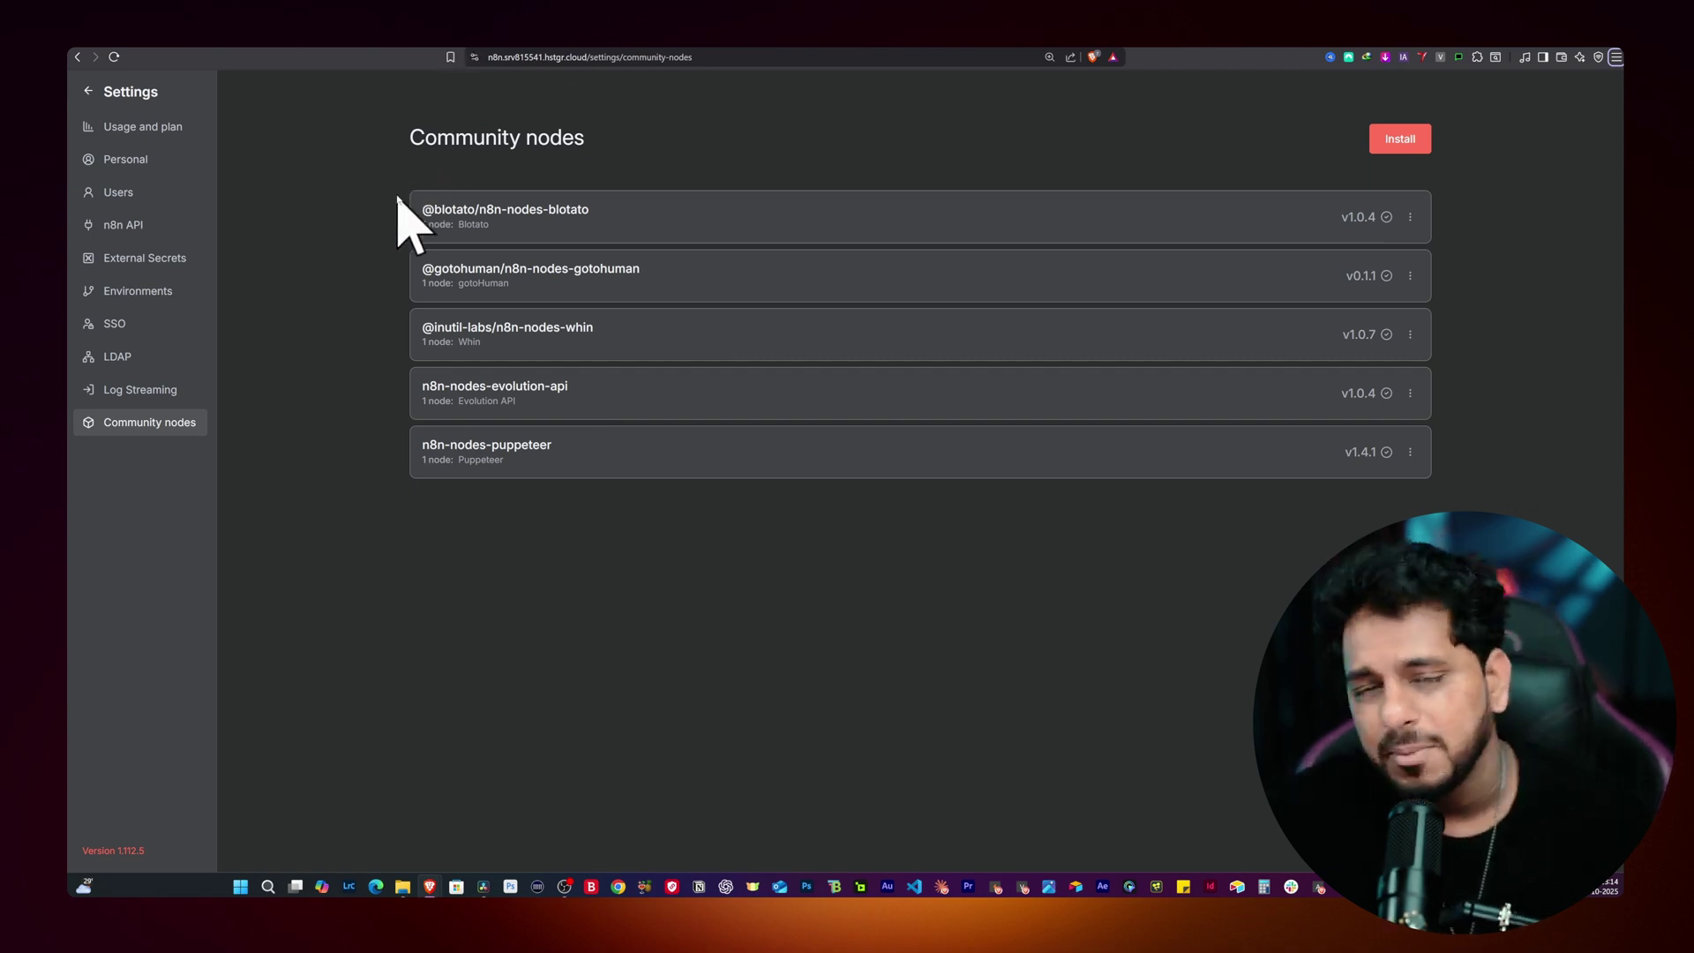
Step: Back in WhatsApp Buddy, search 'Evolut' after the Webhook and browse the Evolution API node's 64 actions
left_click(88, 91)
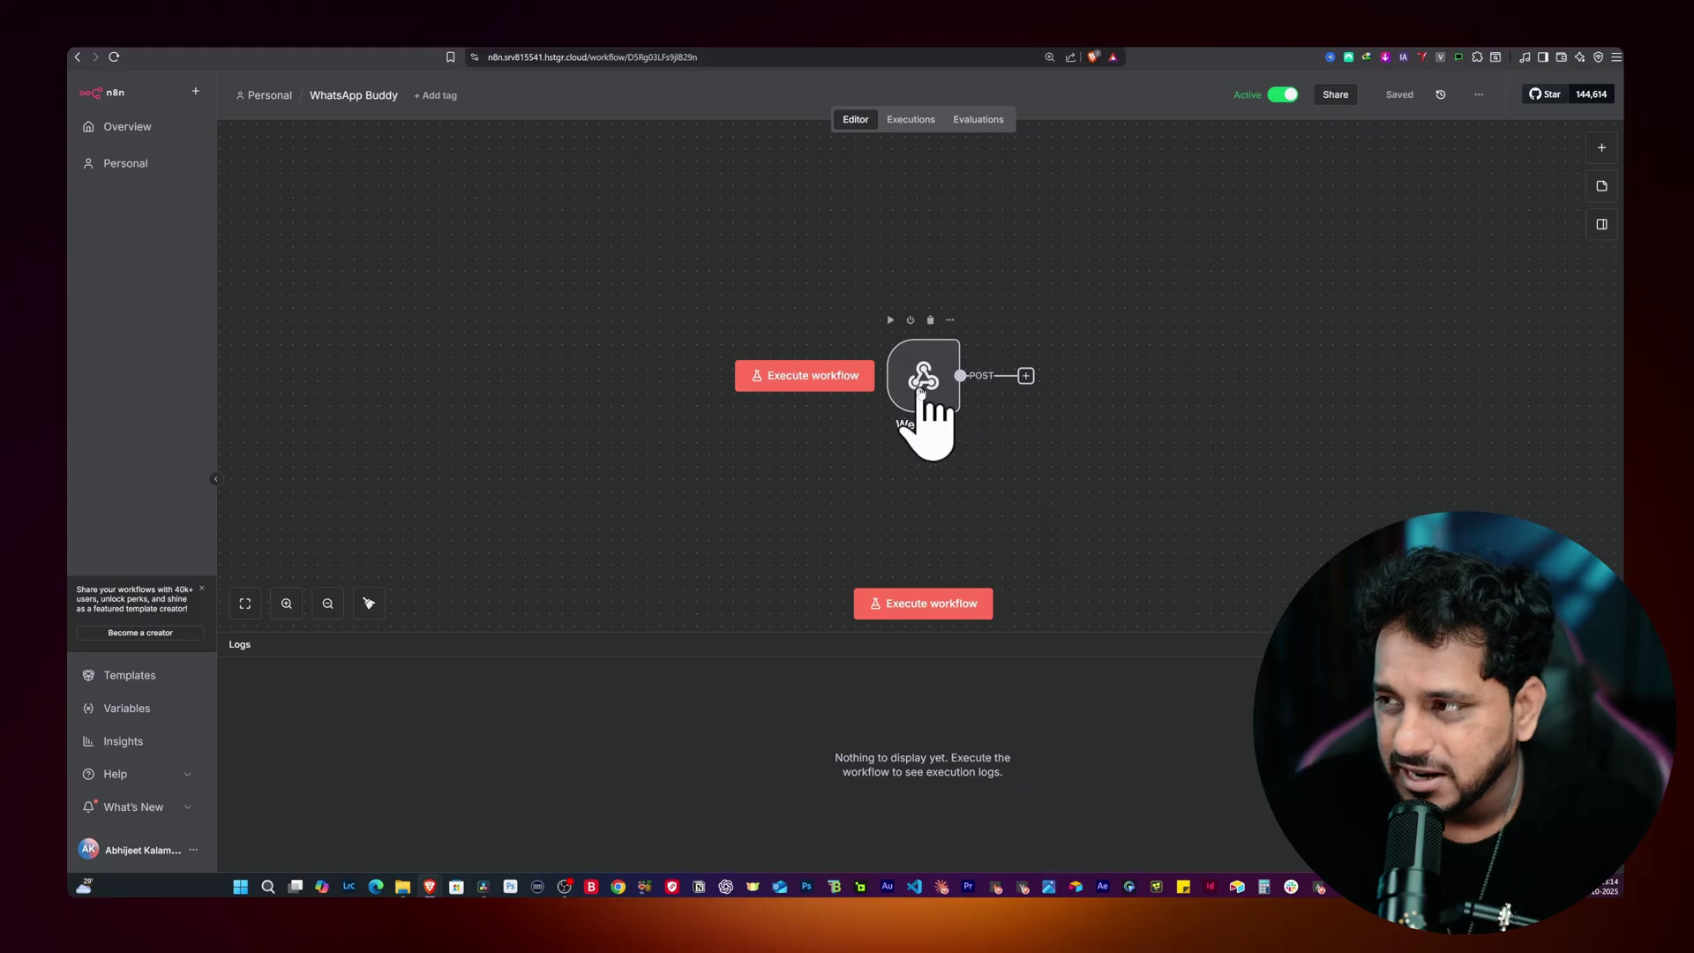
left_click_drag(918, 392, 803, 397)
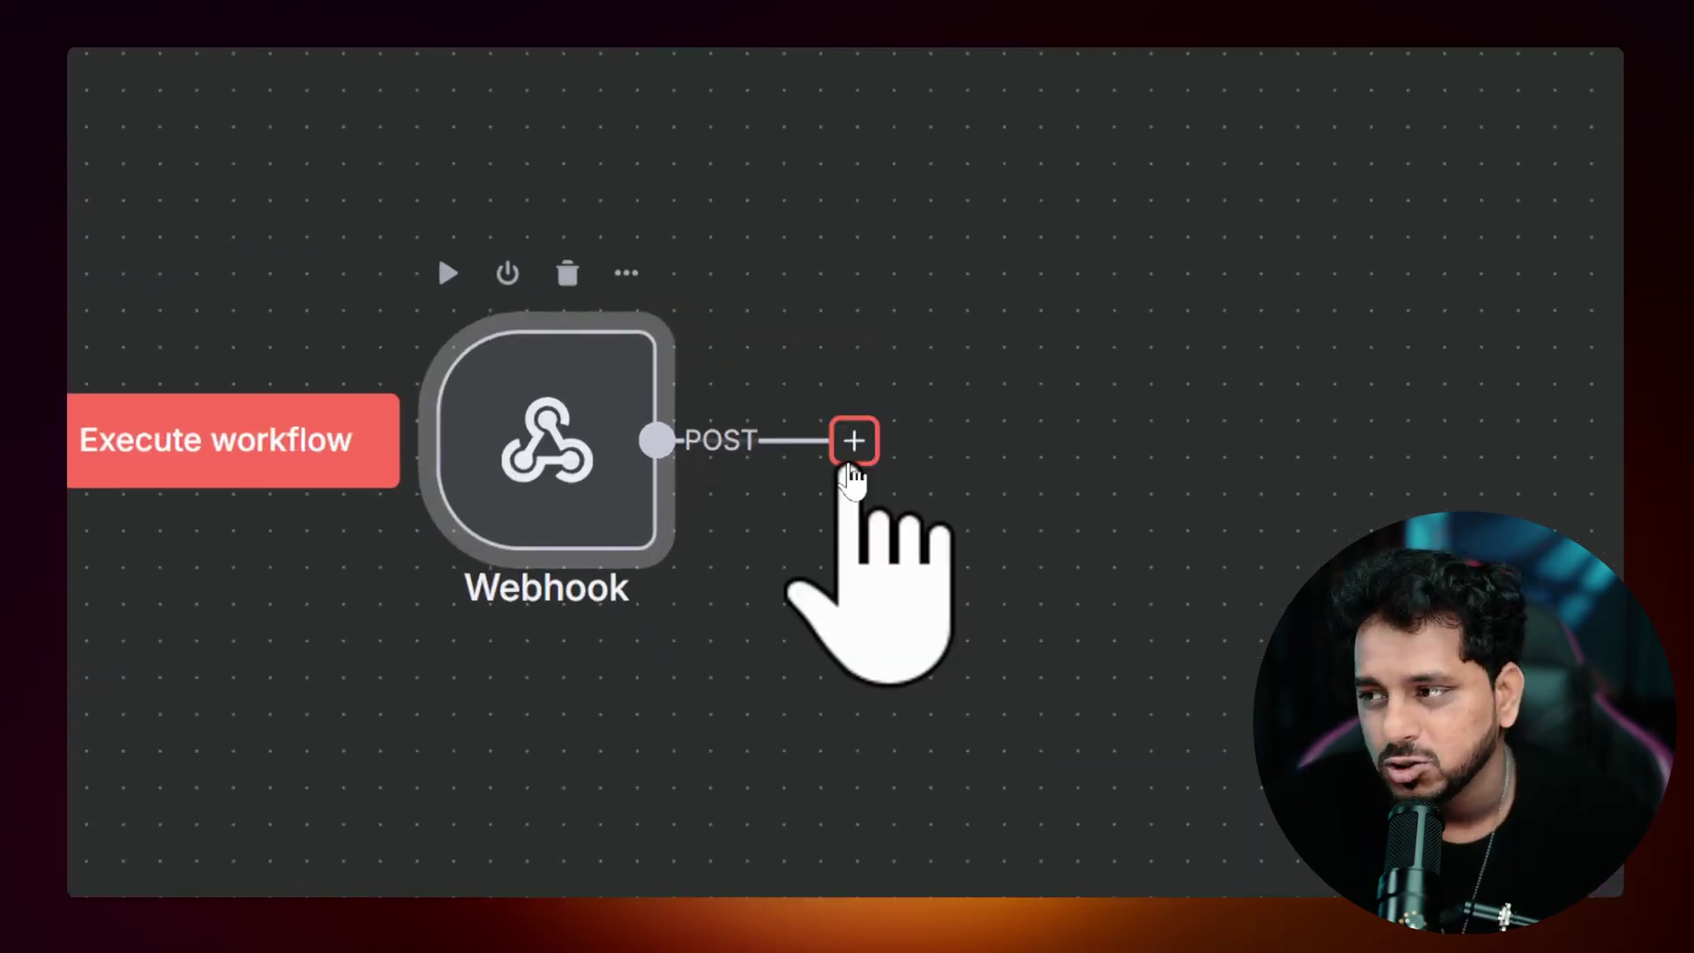
left_click(853, 440)
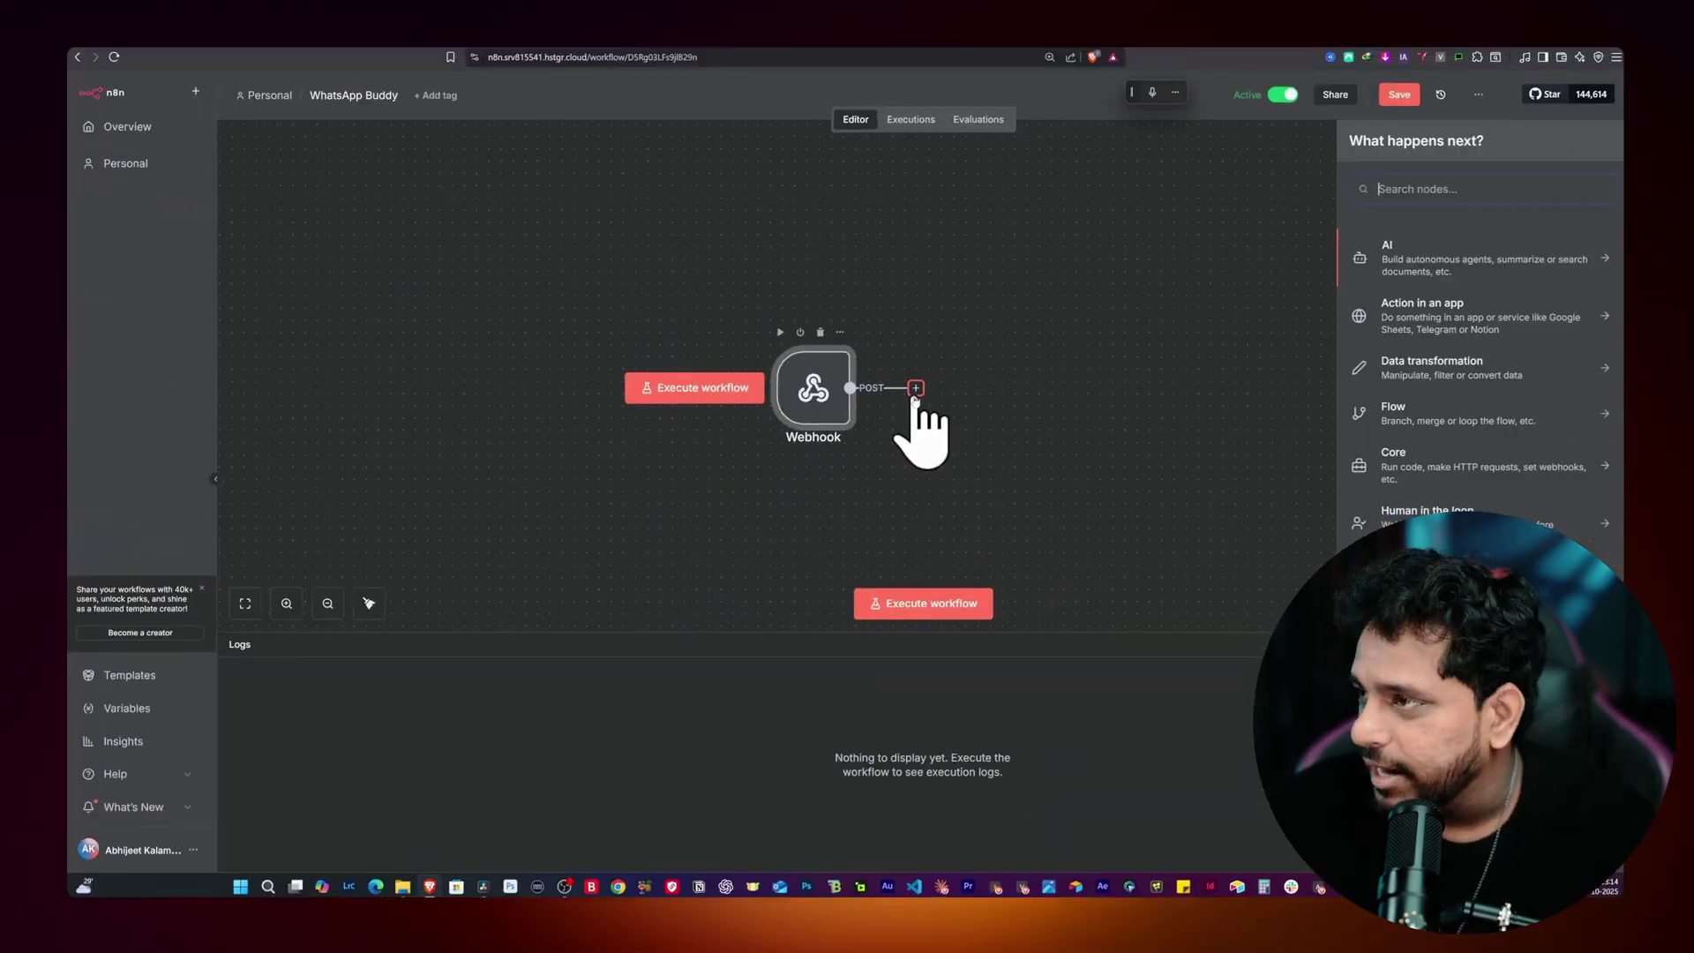
type("Evolut")
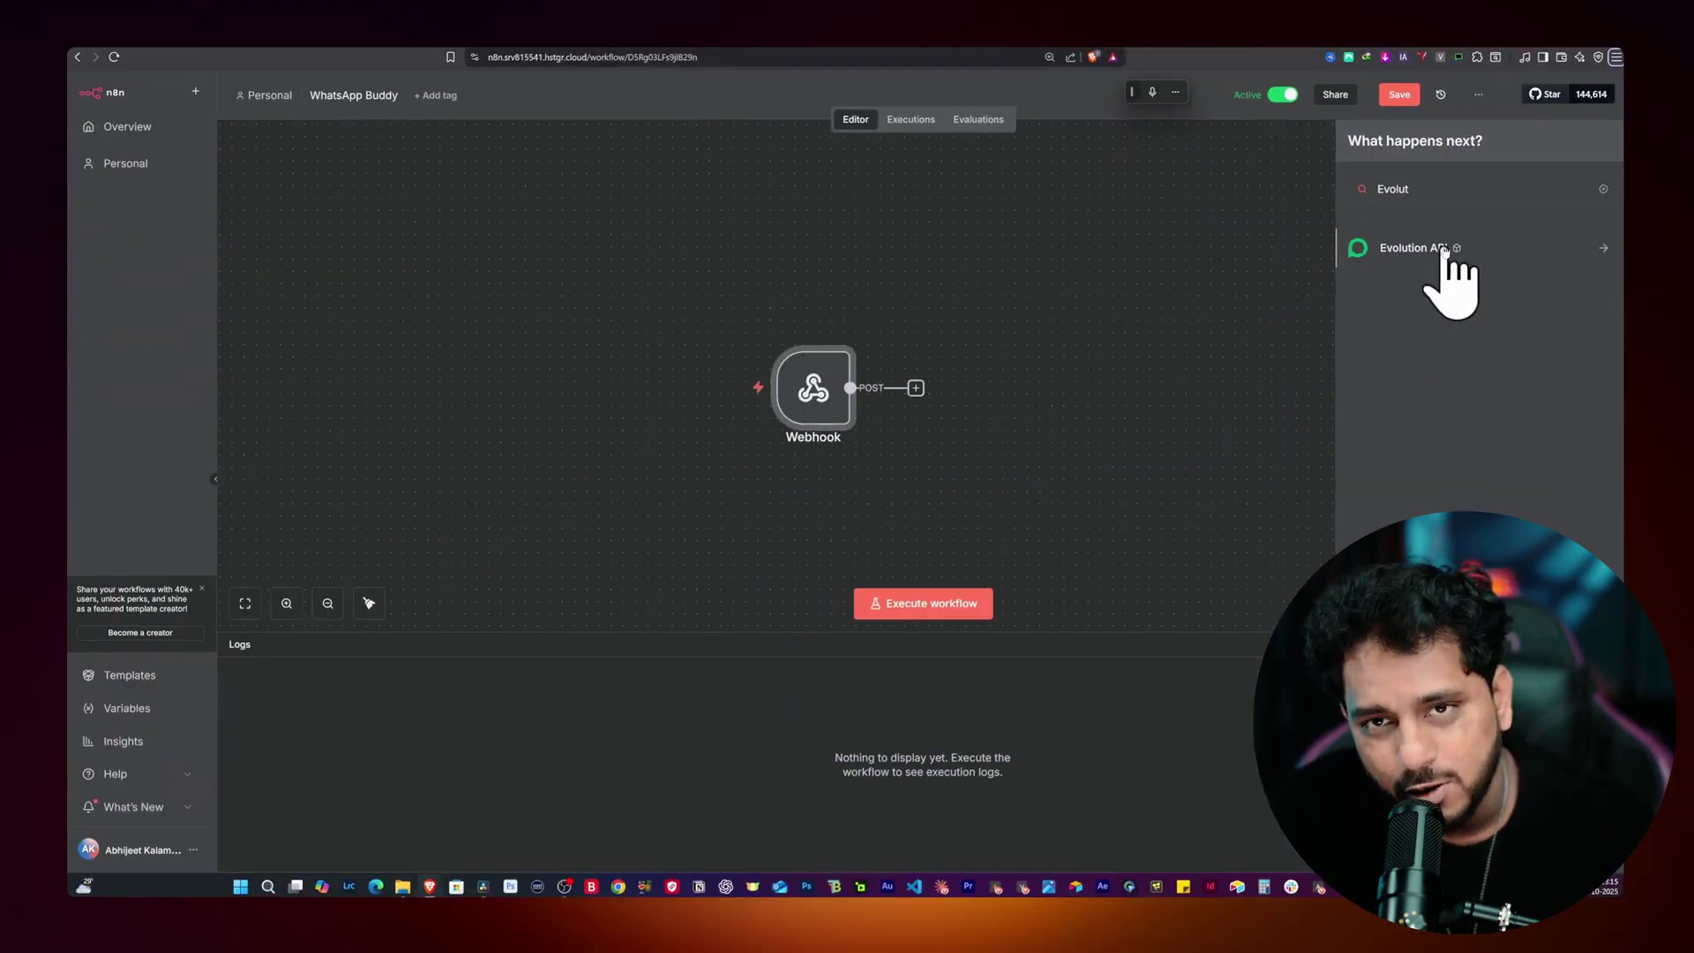
left_click(1443, 251)
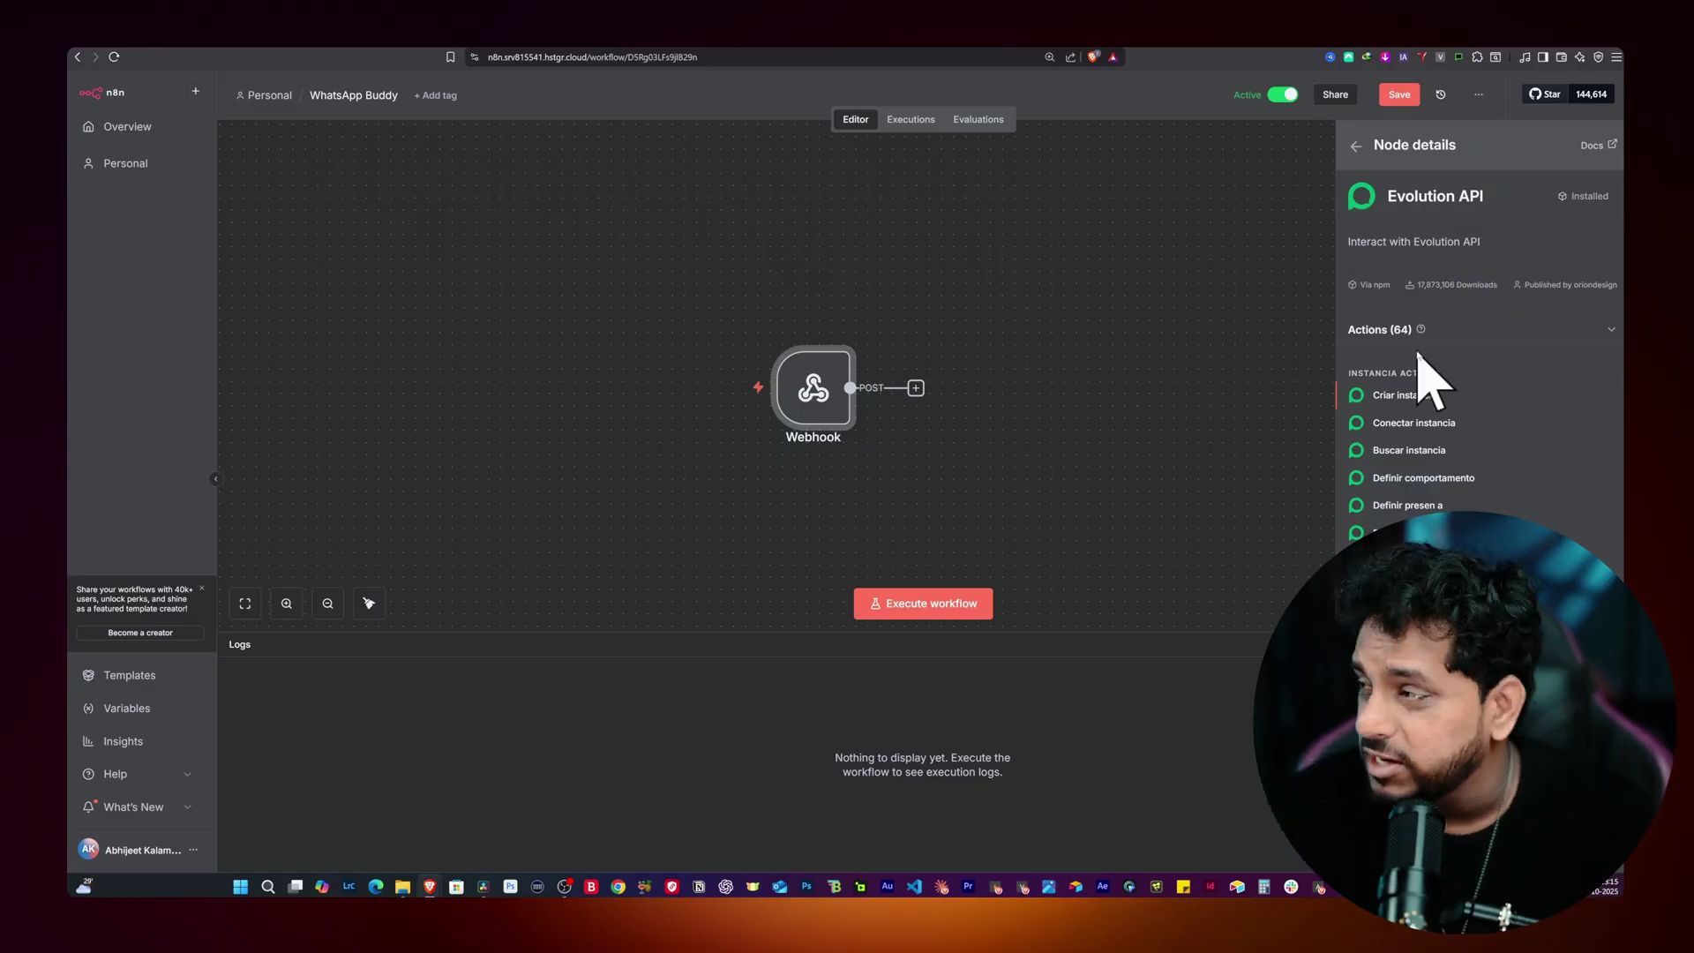
scroll(1500, 415, "down", 4)
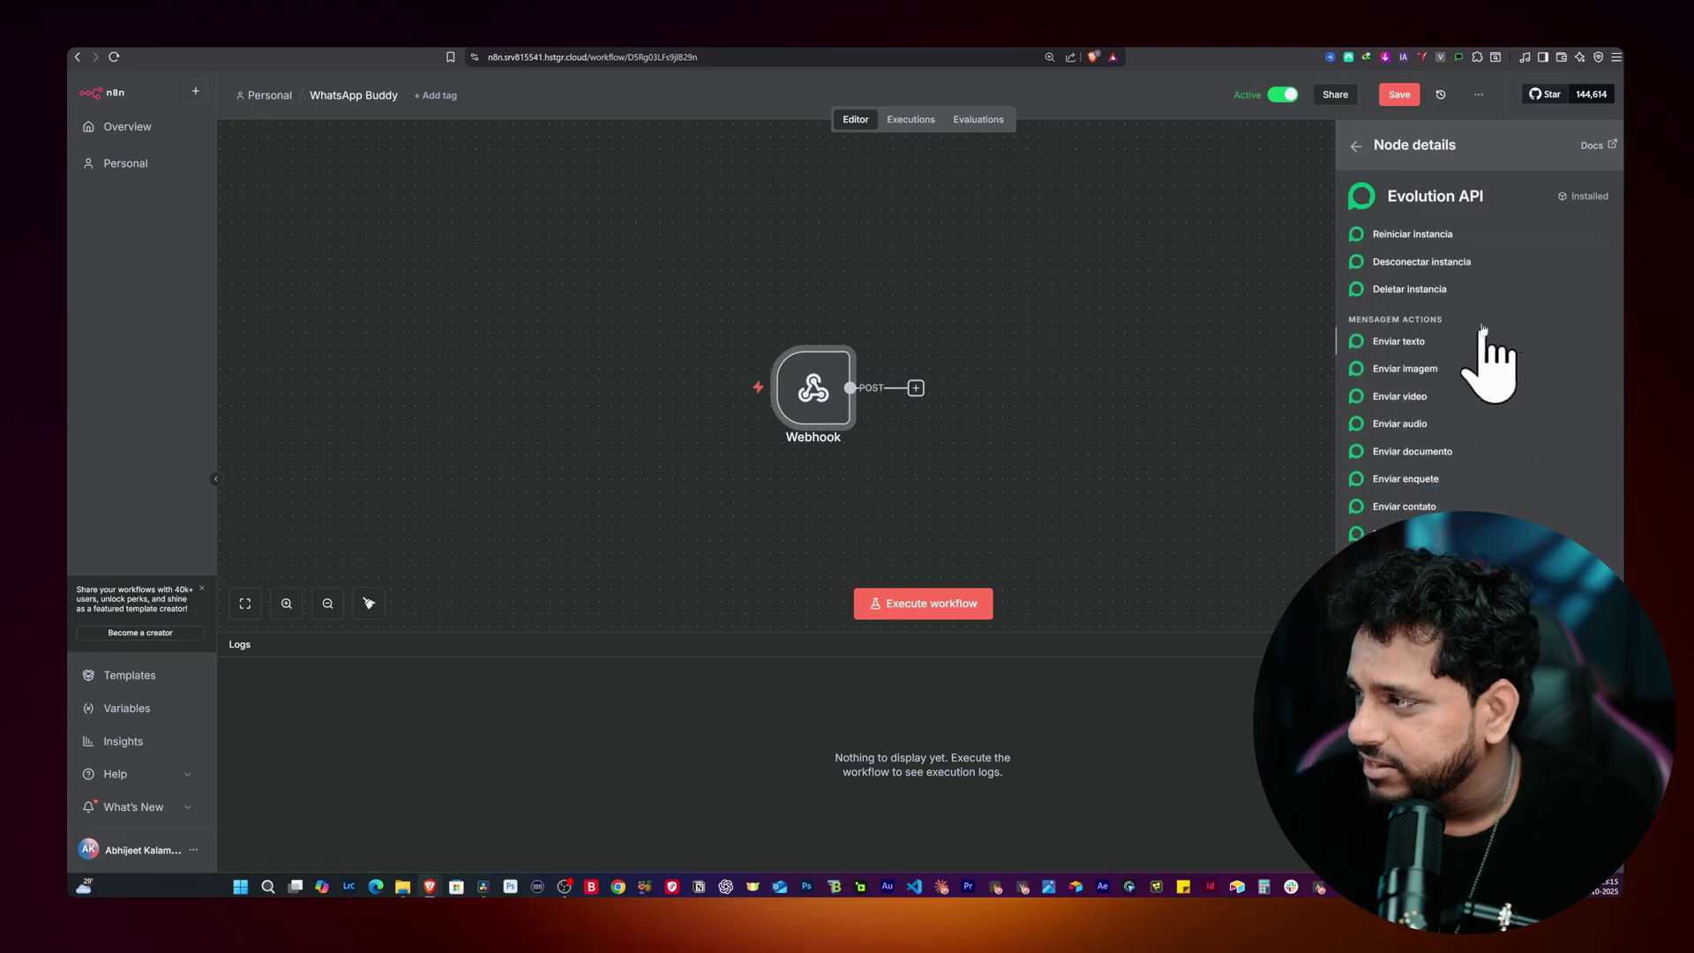
scroll(1500, 397, "down", 5)
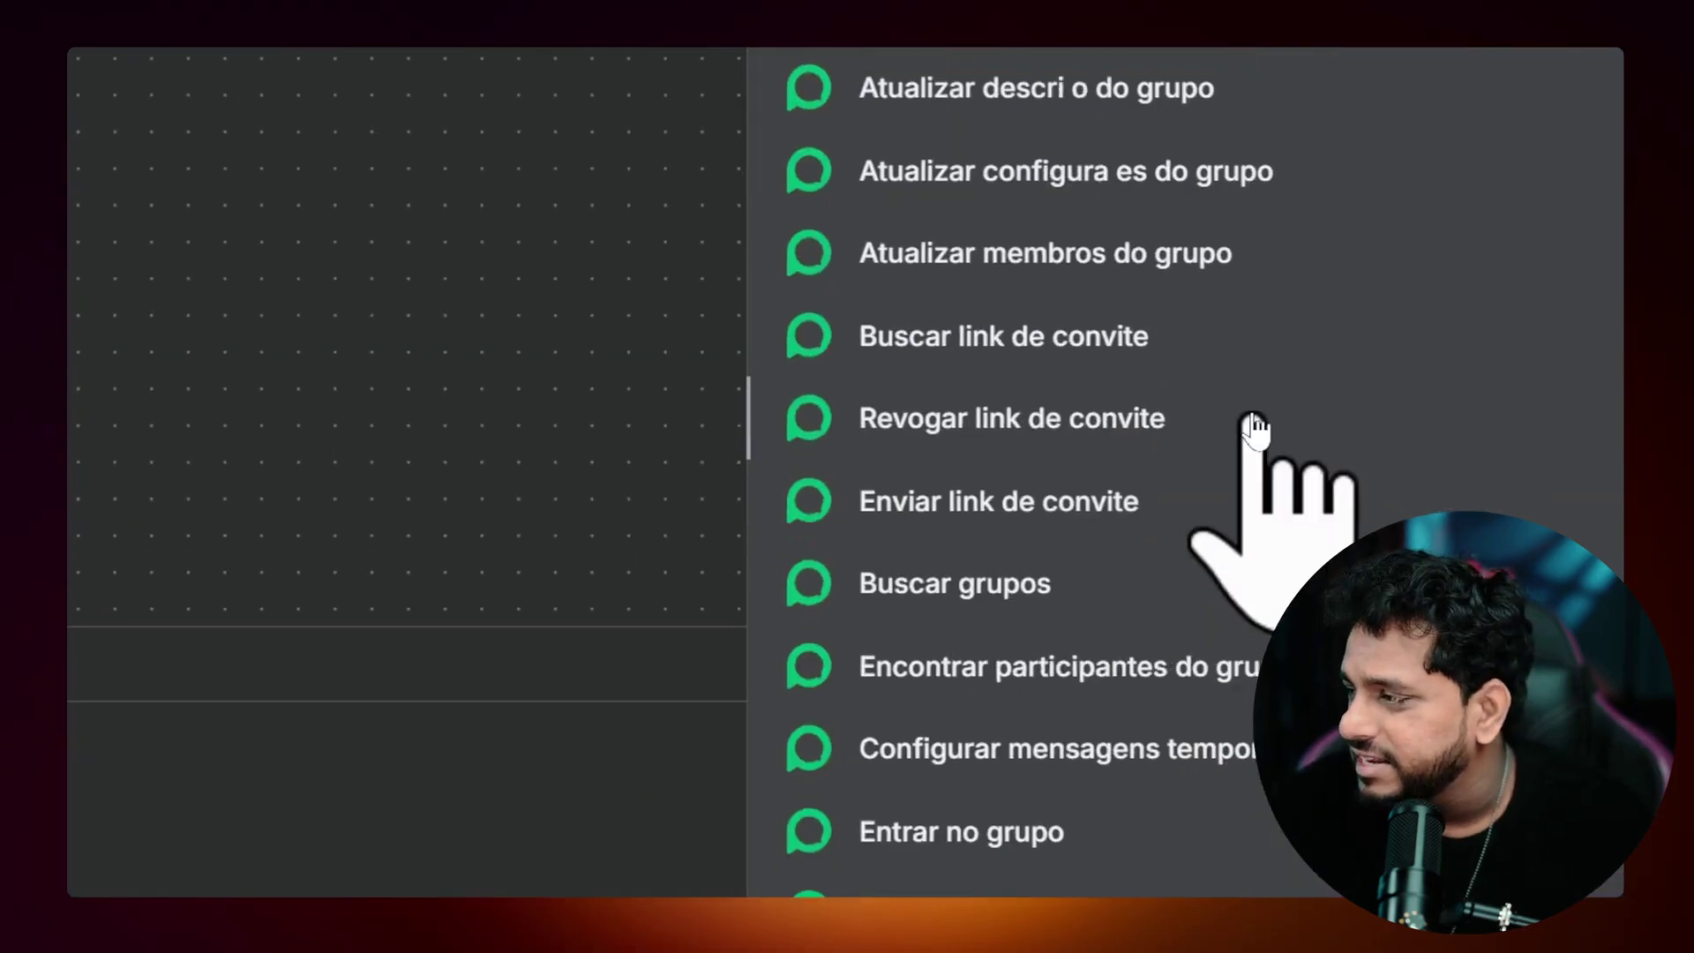
scroll(1252, 428, "down", 10)
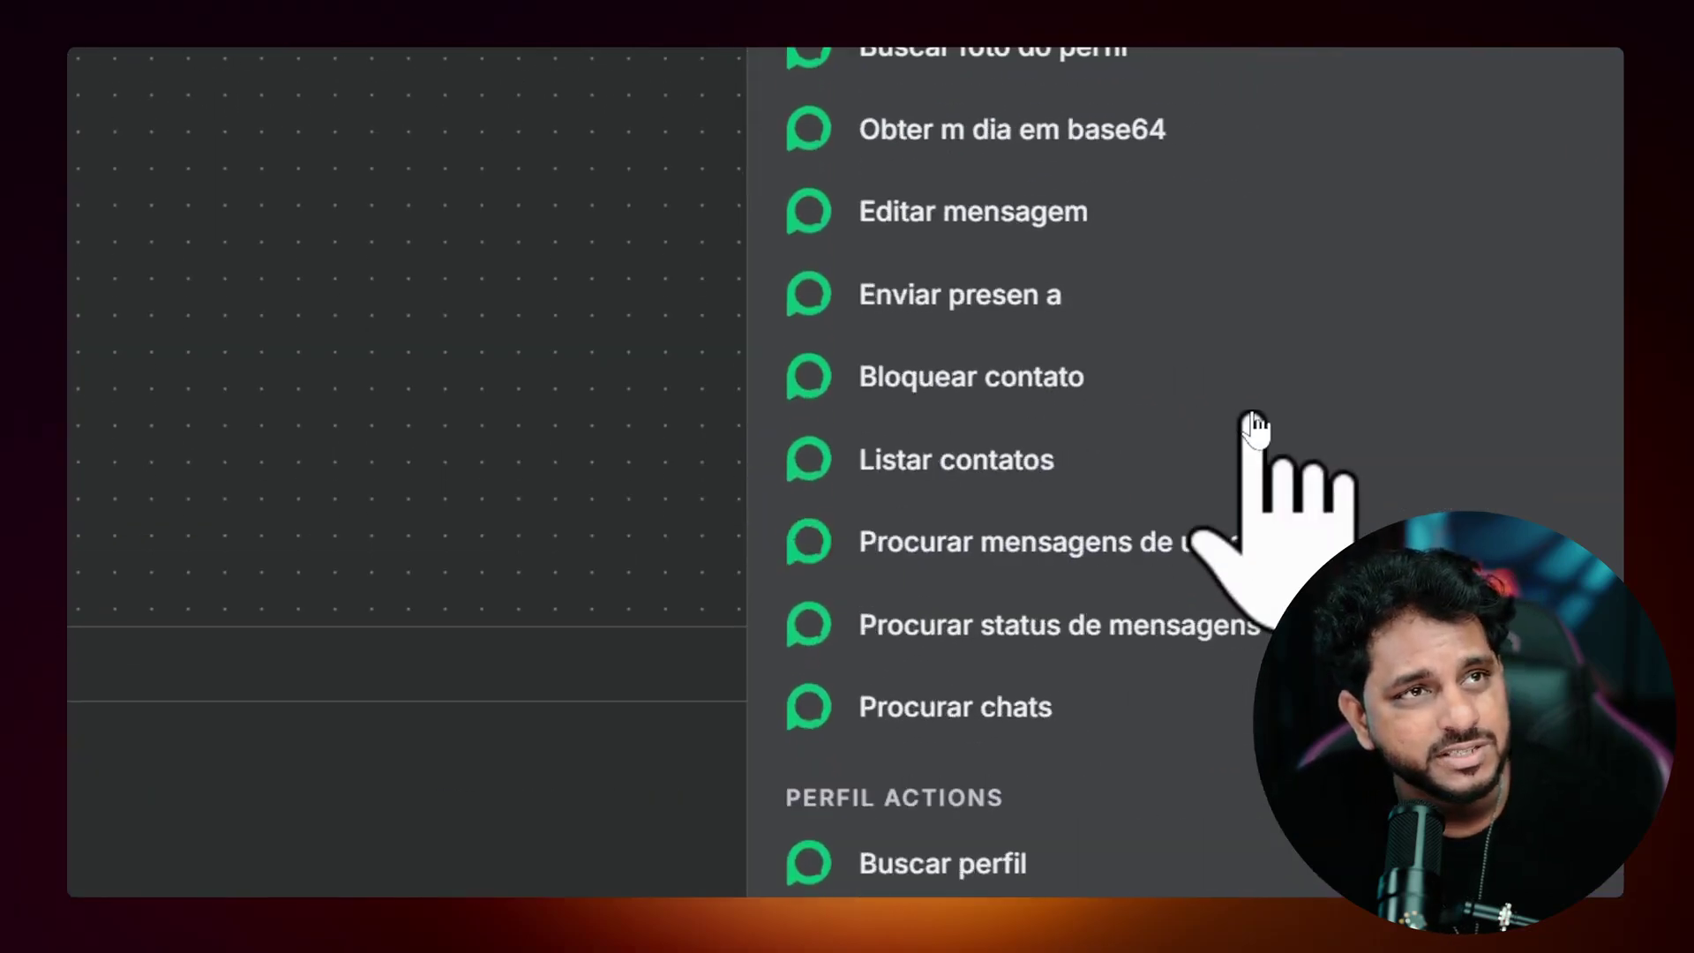
scroll(1253, 428, "up", 15)
scroll(1252, 428, "up", 3)
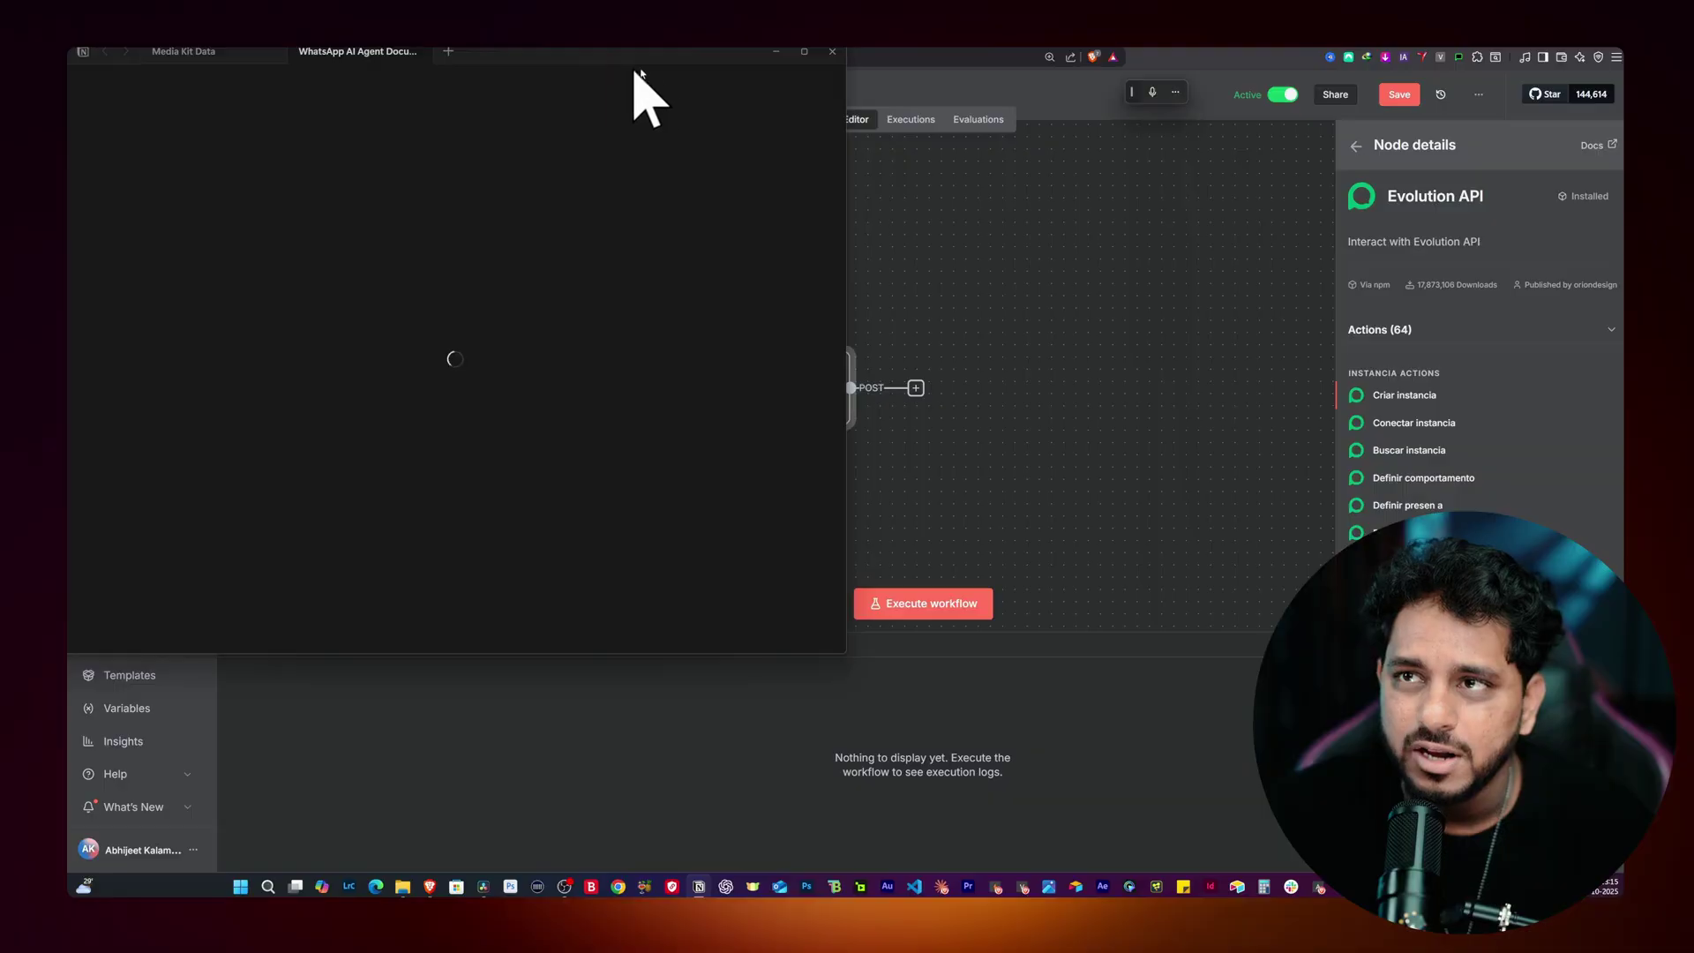
Step: Read the Notion documentation's English translations of the Evolution API actions, dismissing the update notice
double_click(650, 53)
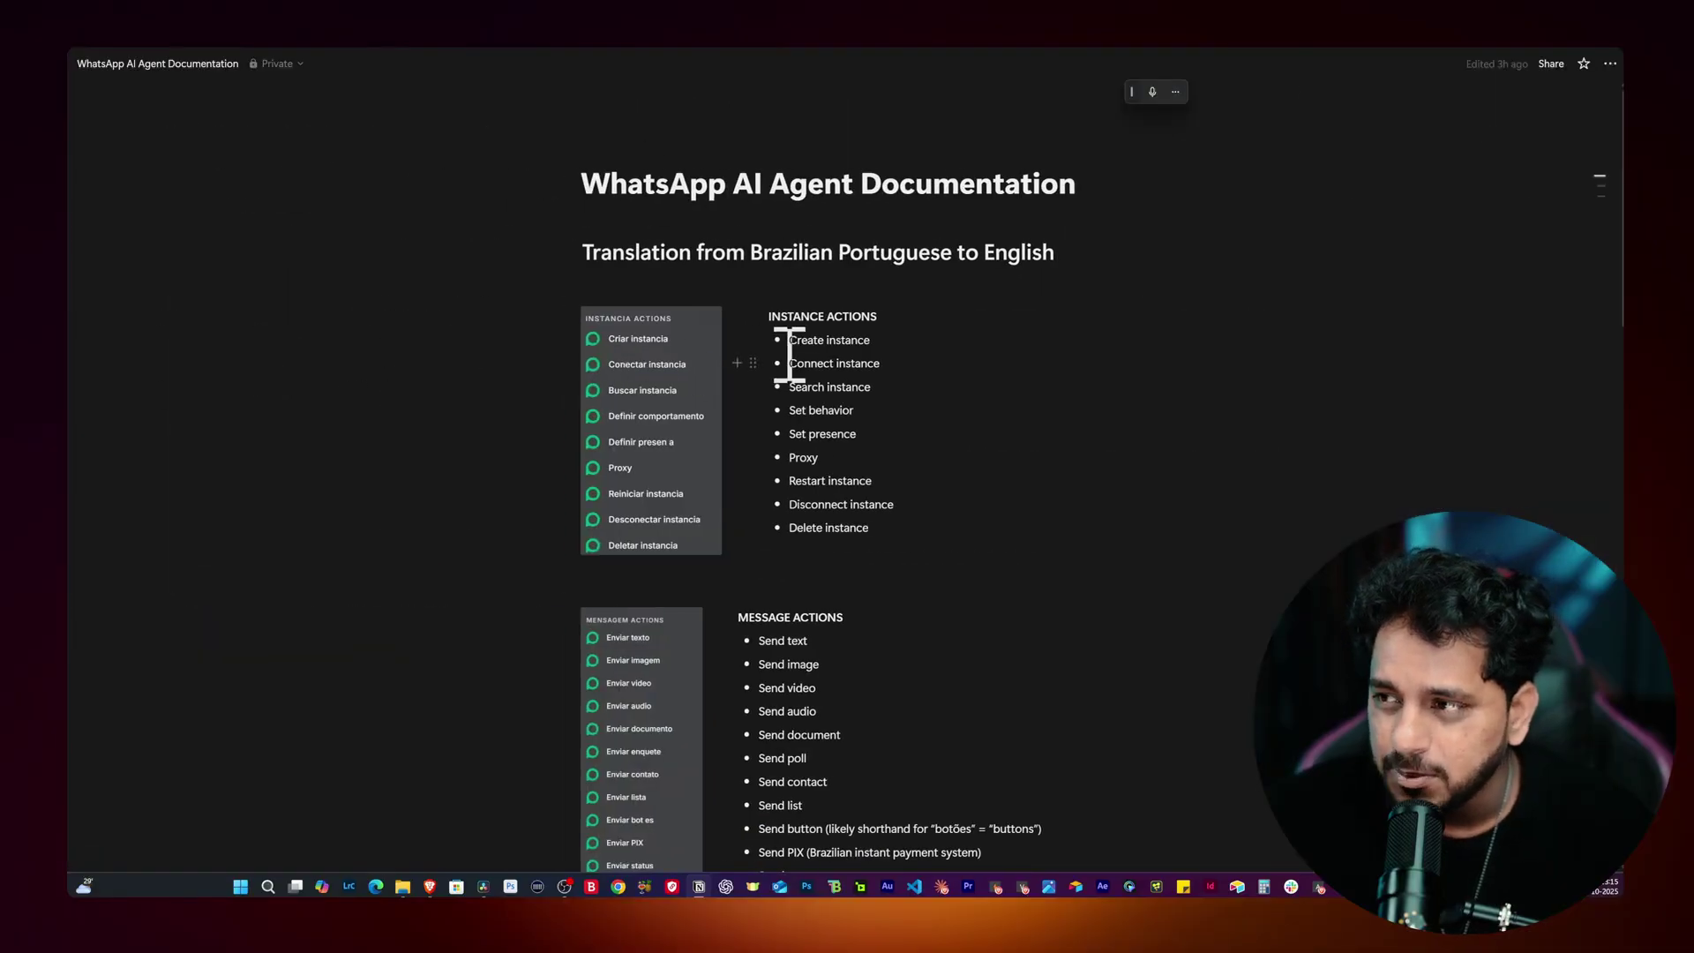
scroll(789, 357, "down", 2)
scroll(802, 400, "down", 18)
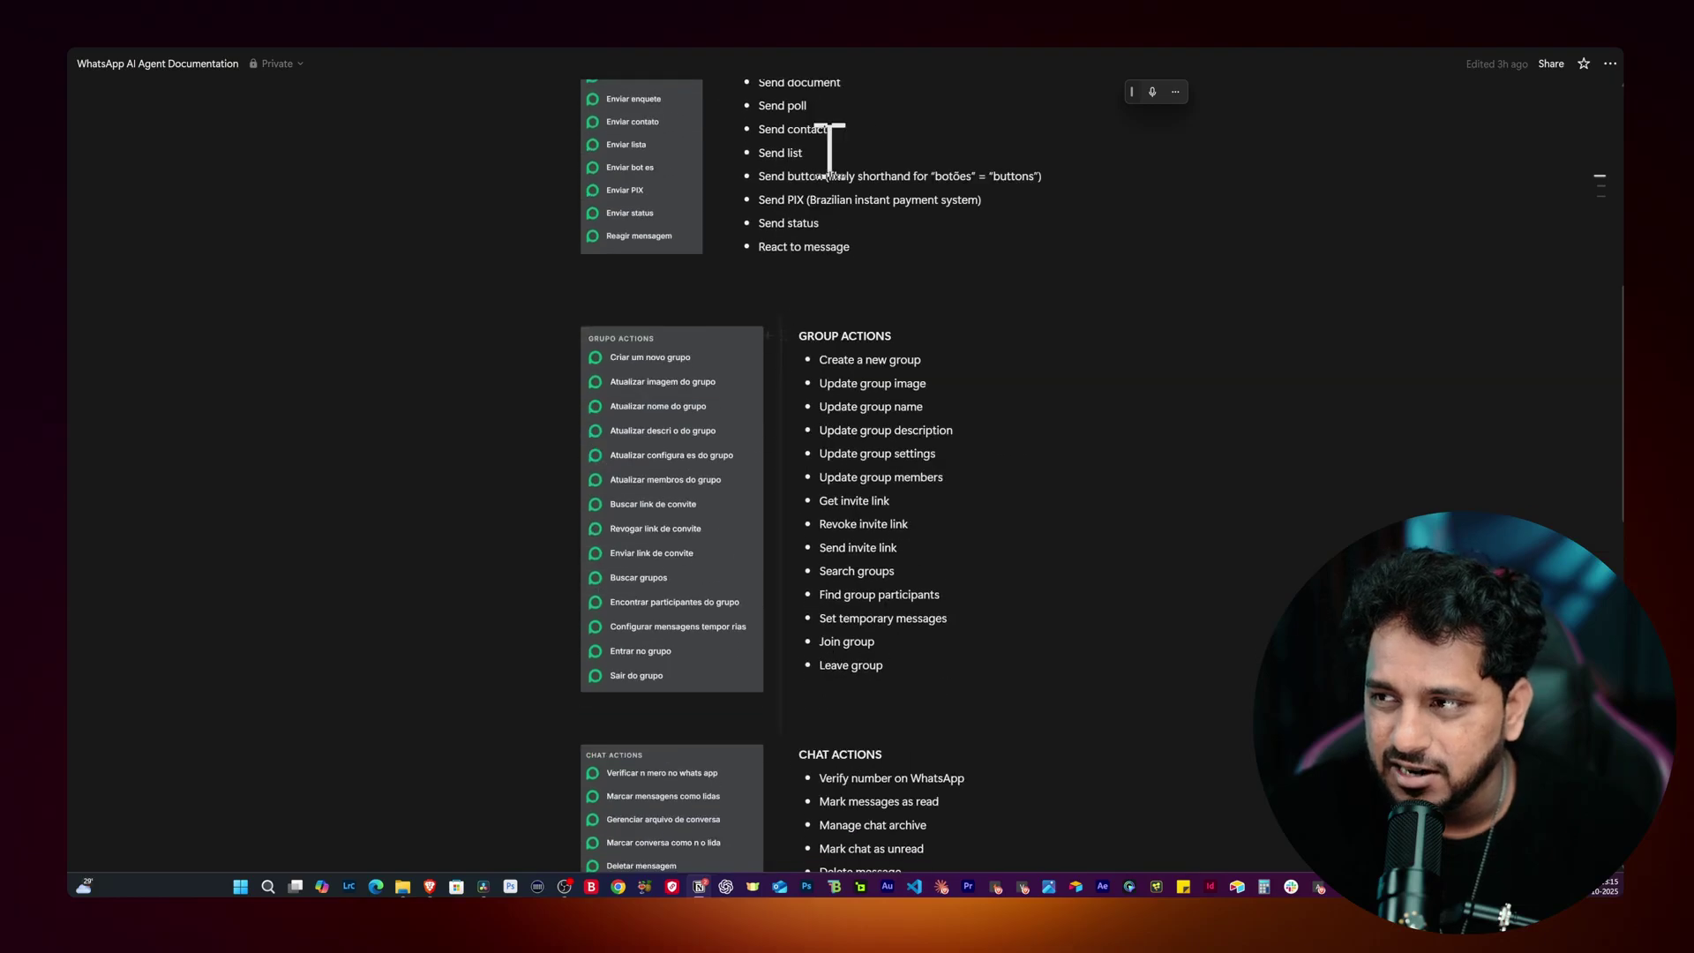
scroll(792, 488, "down", 3)
scroll(839, 547, "up", 20)
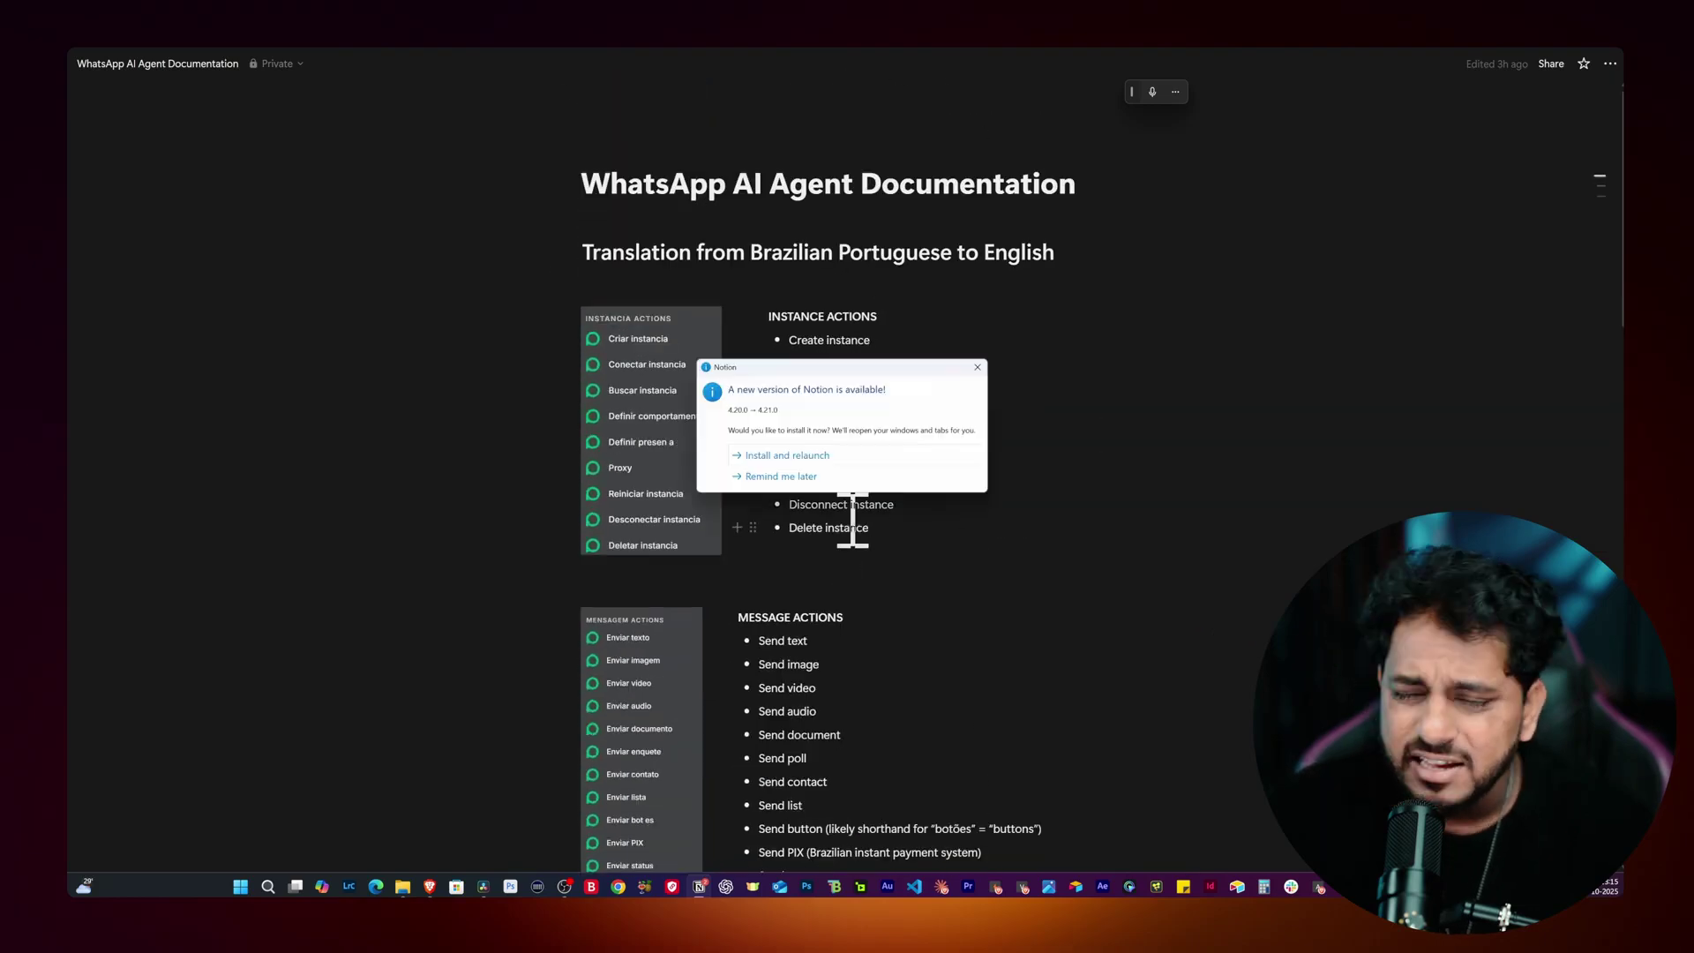
left_click(781, 477)
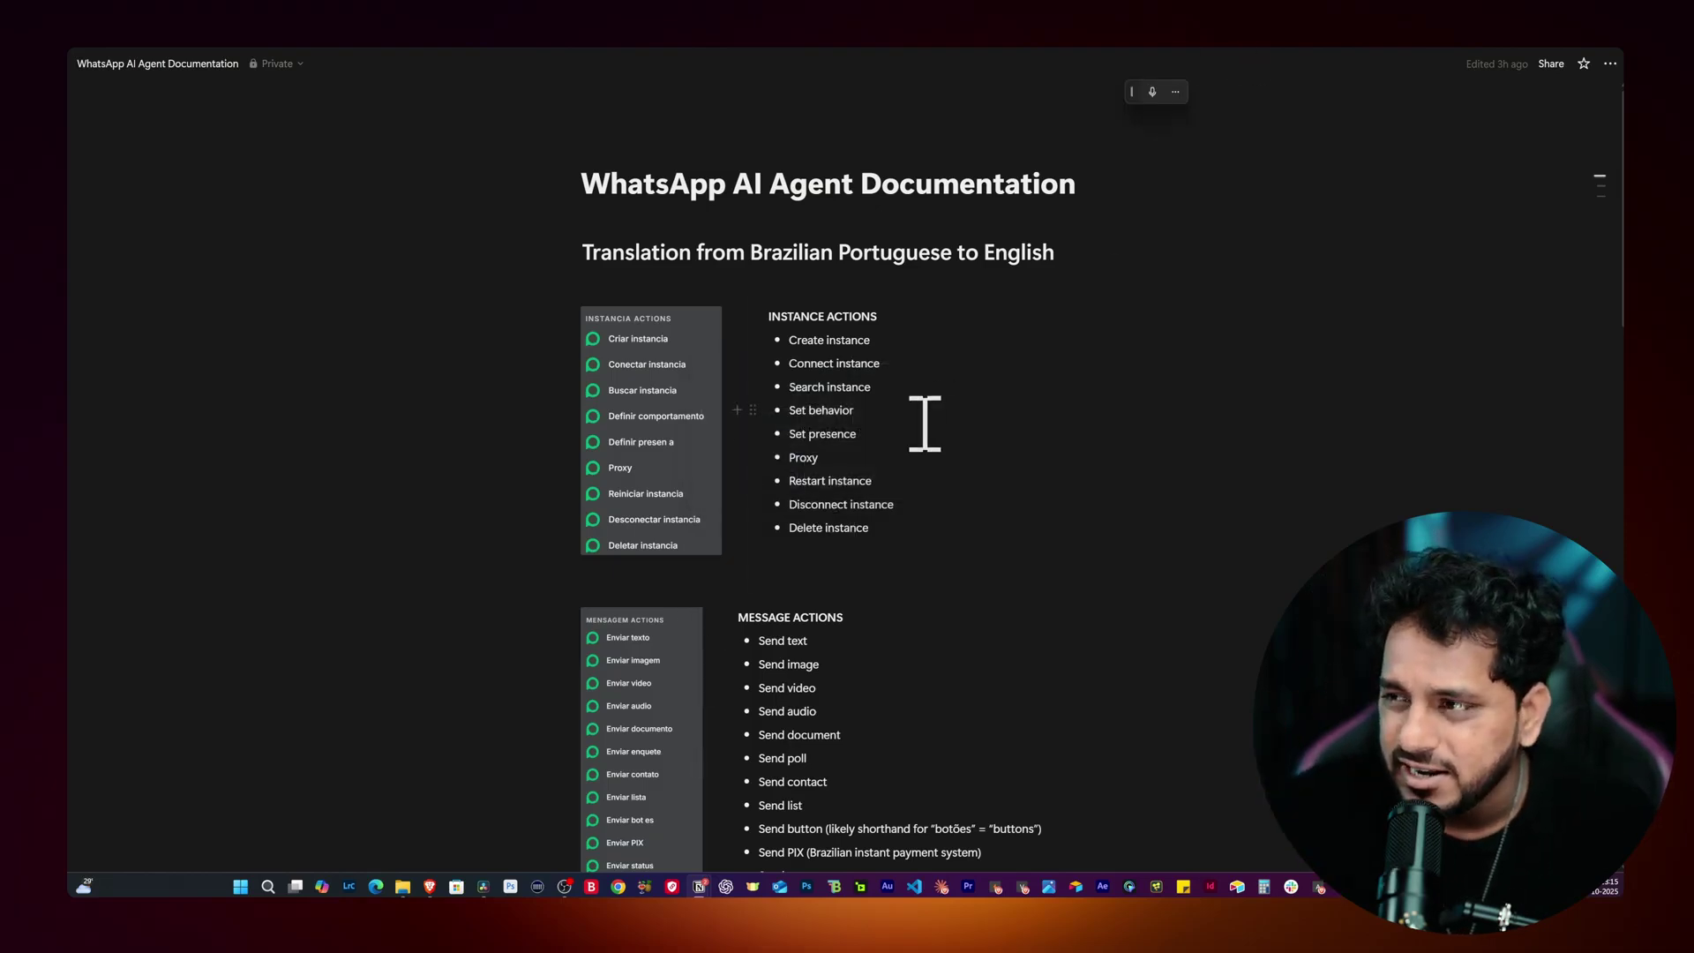
scroll(923, 427, "down", 2)
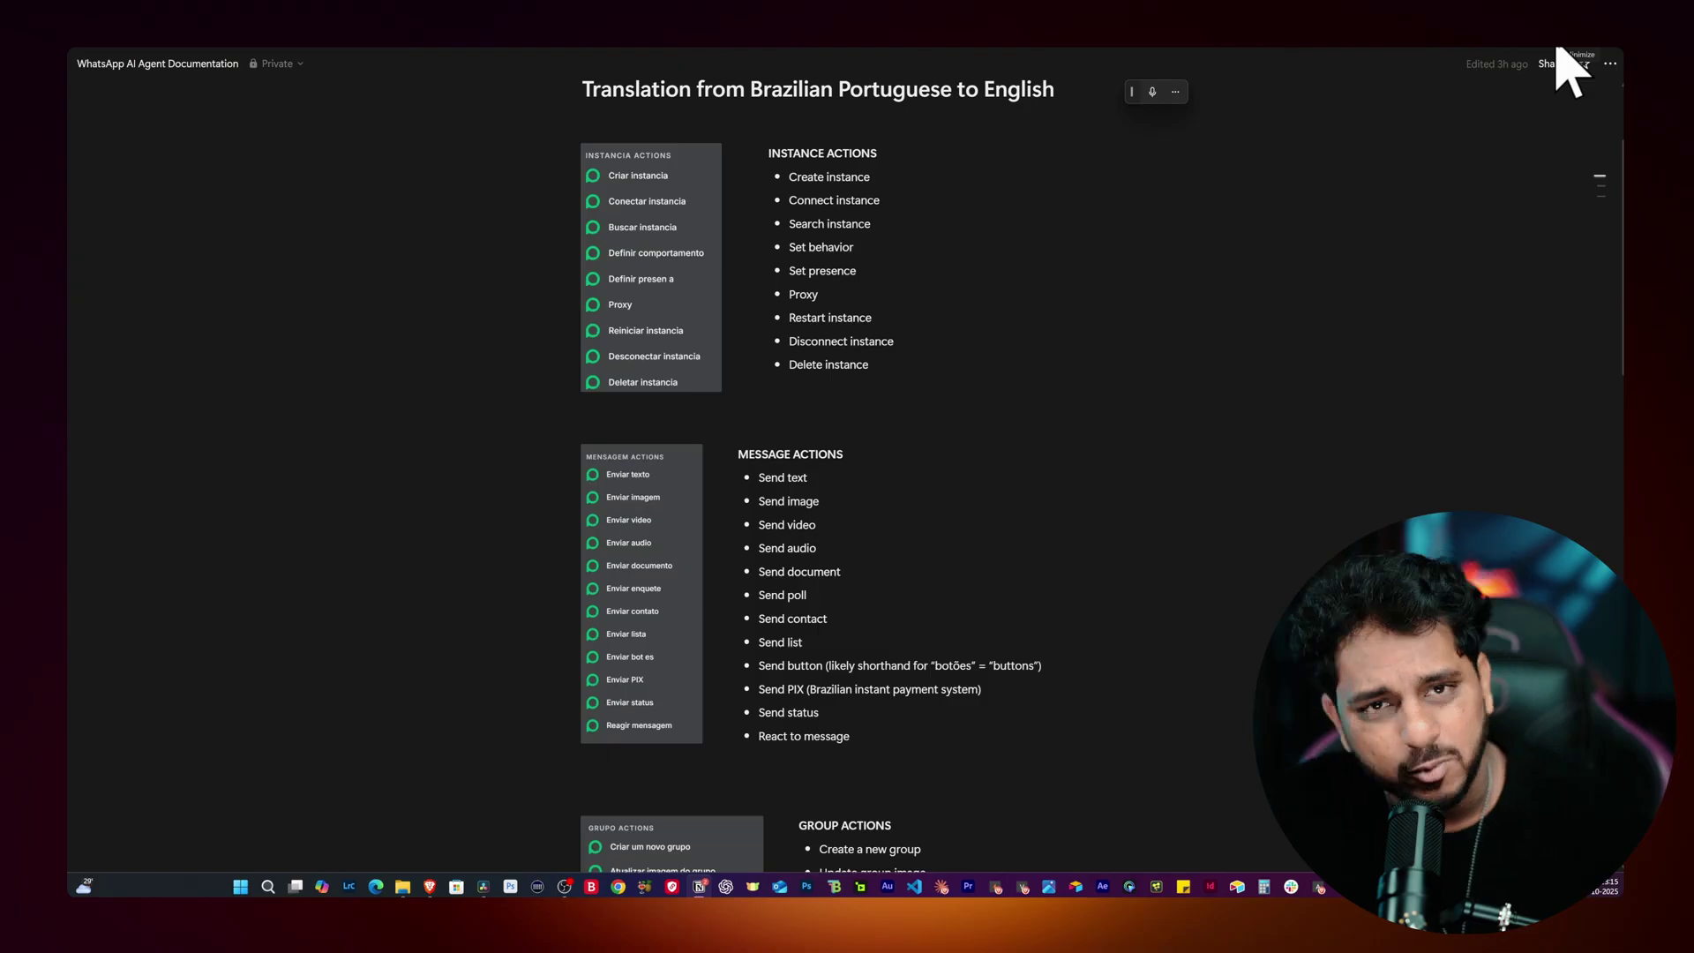
left_click(1555, 40)
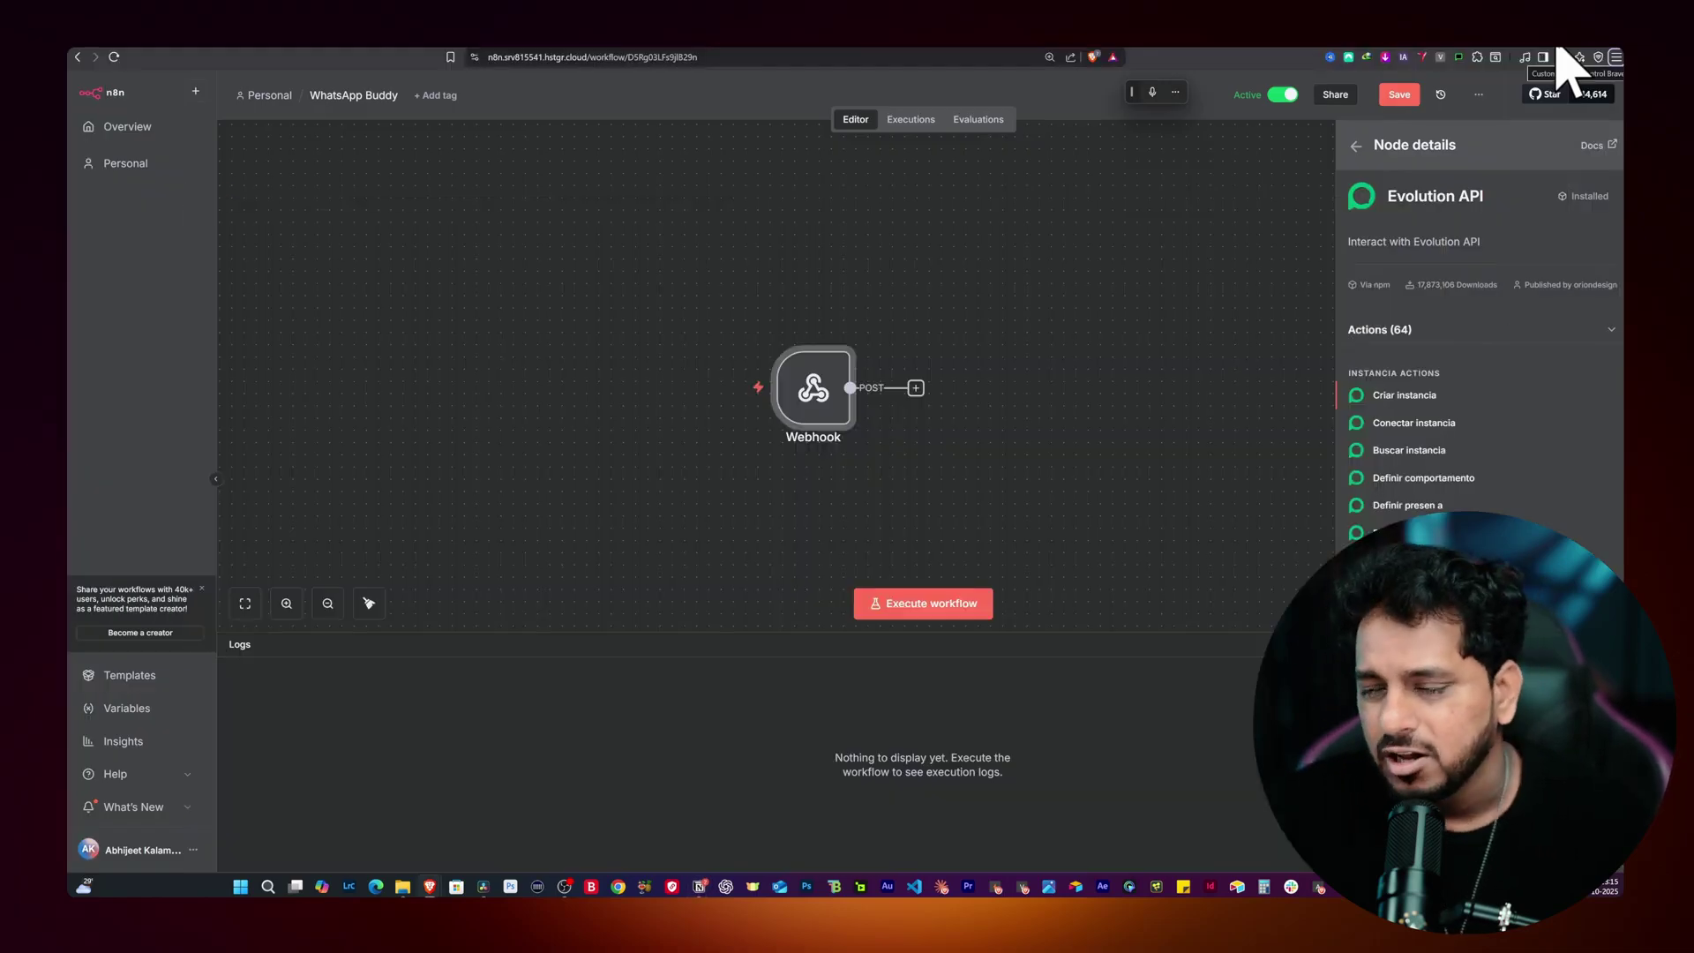
Step: Check Message Actions in the Notion docs, then add the Evolution API Enviar texto action after the Webhook
mouse_move(876, 426)
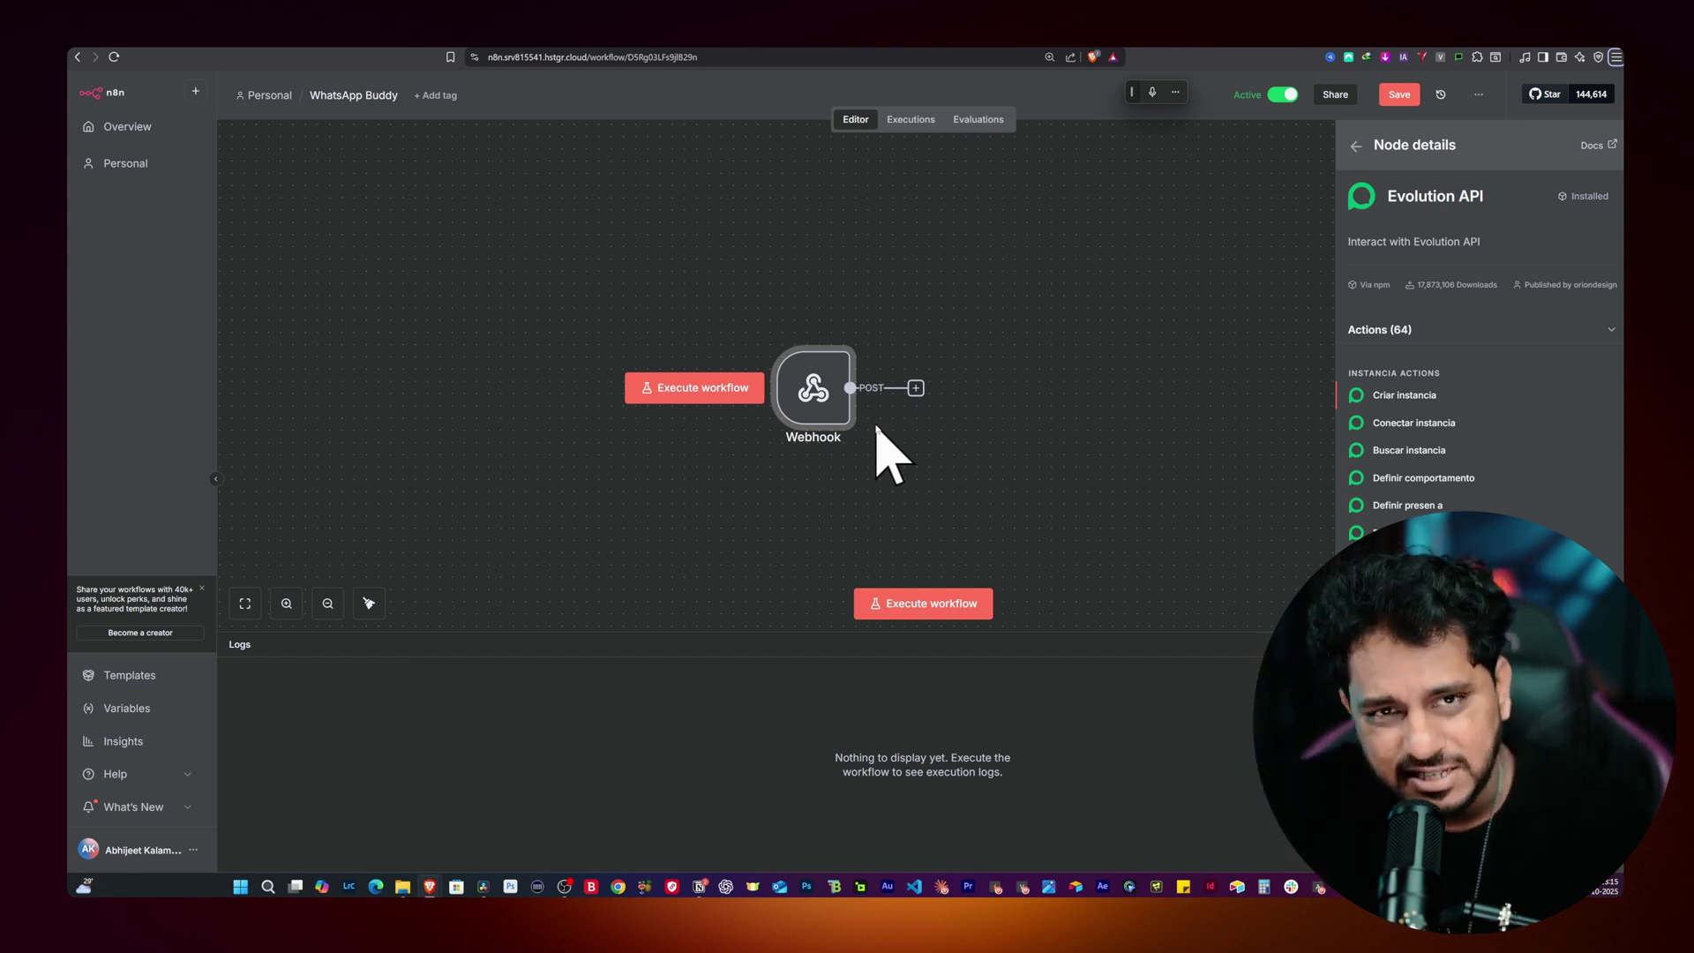
scroll(1447, 459, "down", 3)
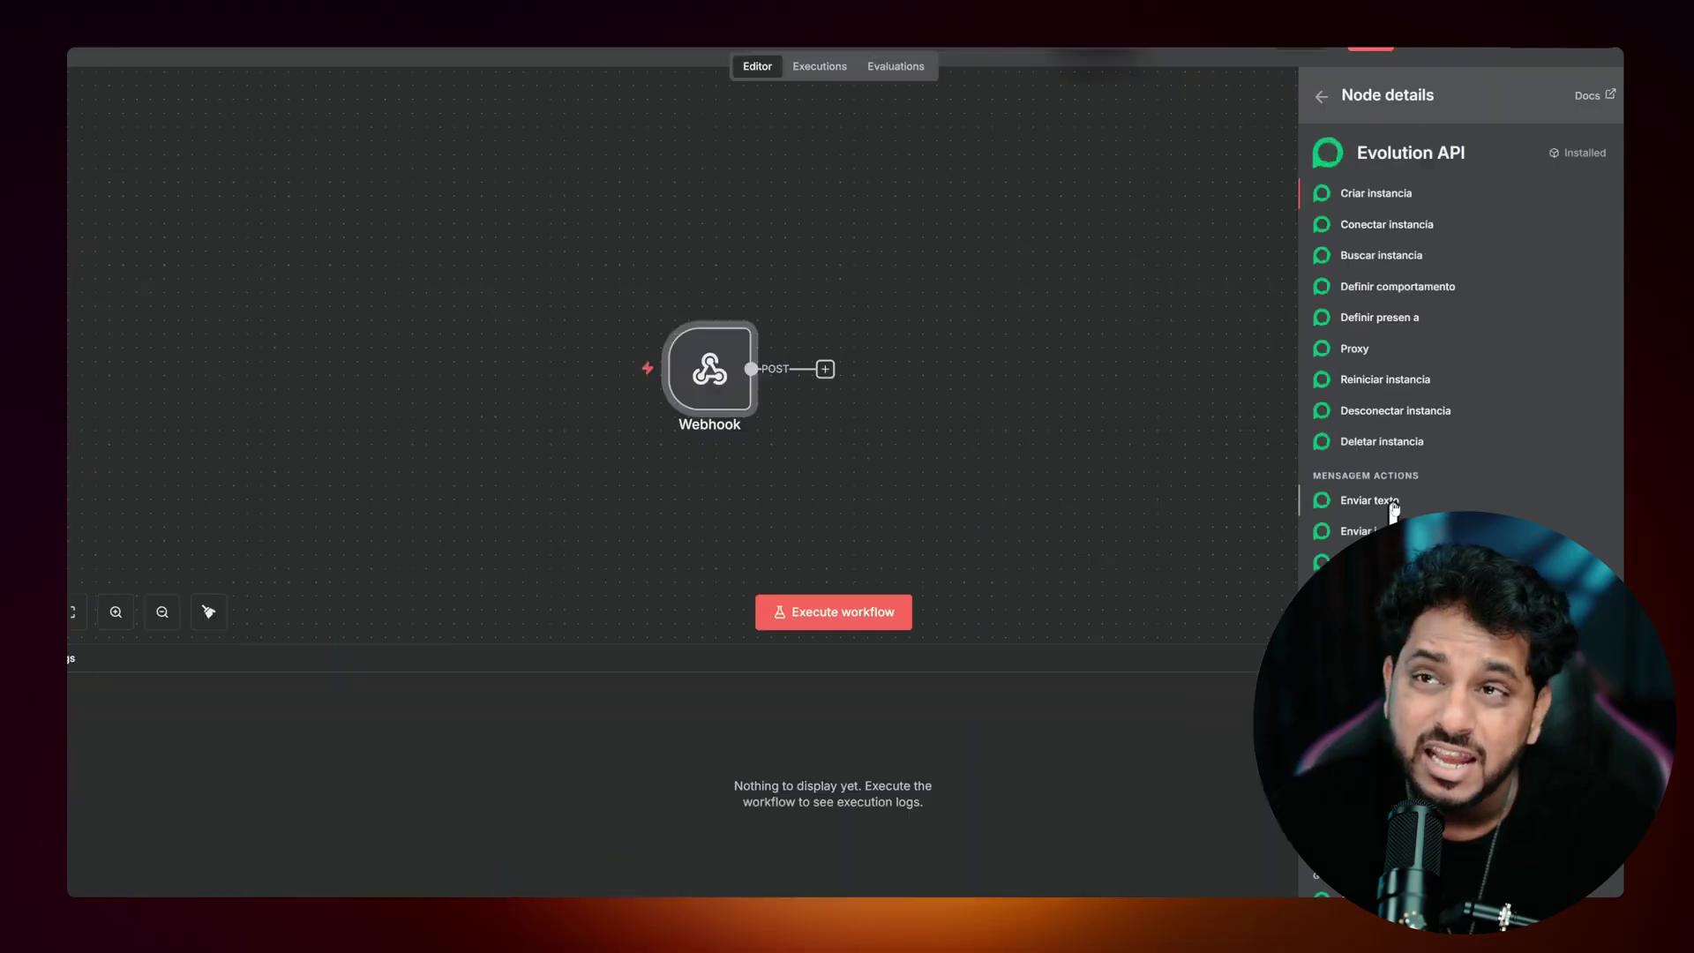
left_click(700, 886)
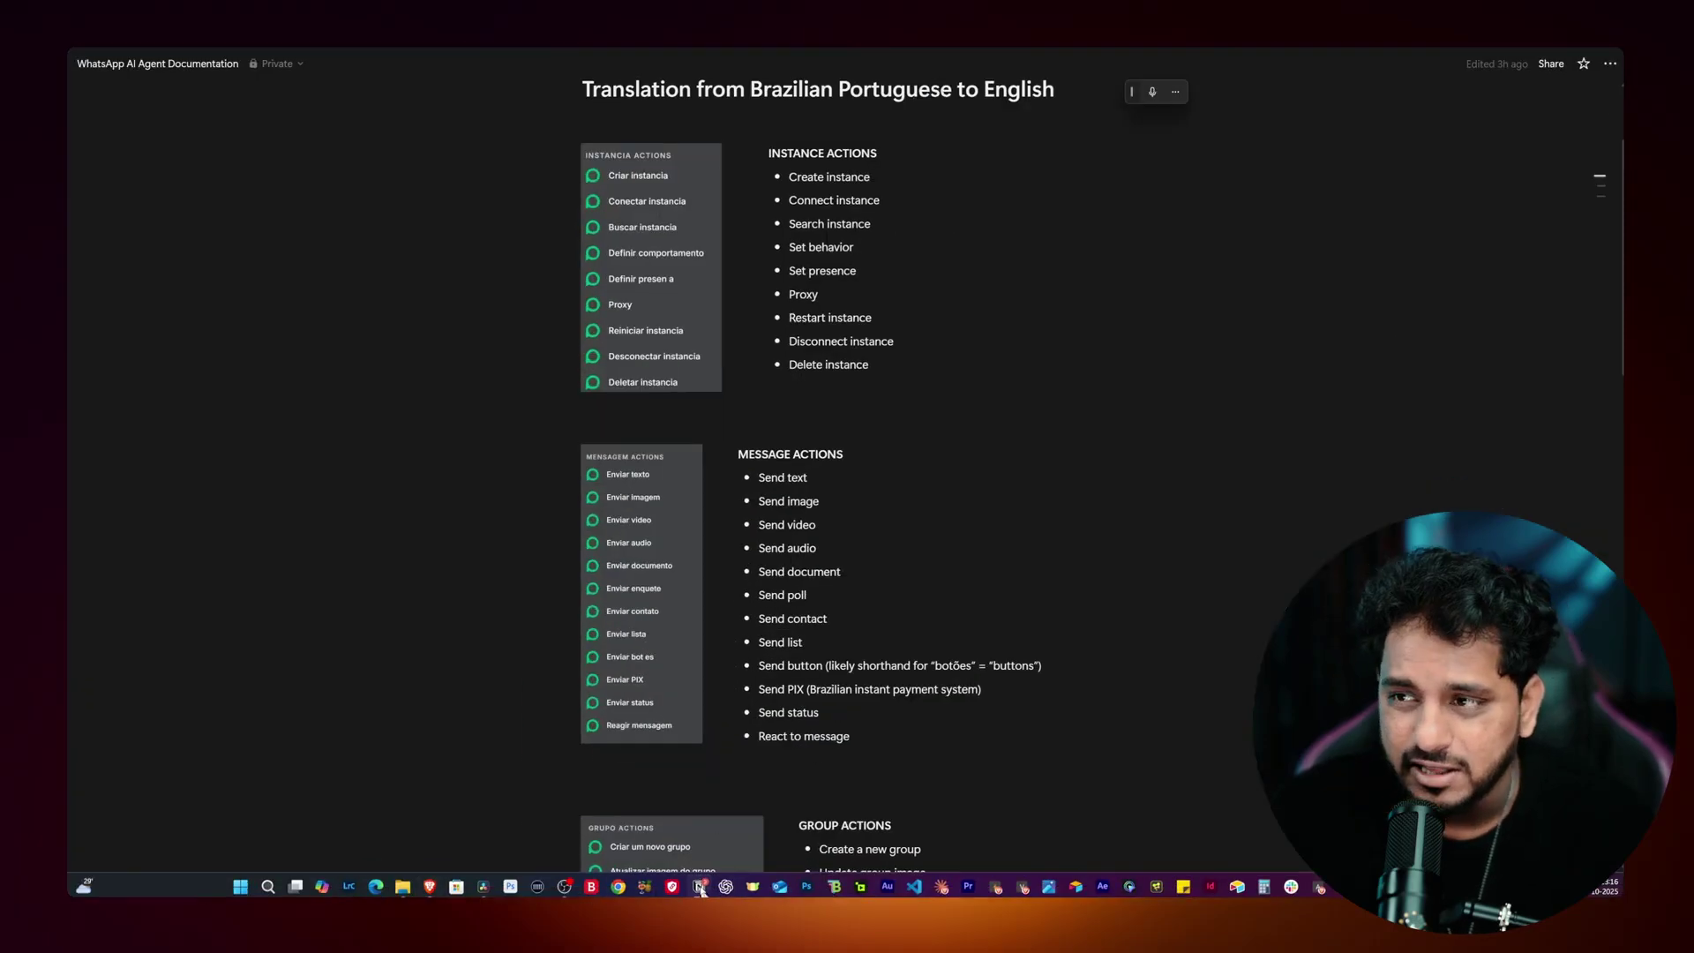
scroll(703, 480, "up", 1)
scroll(838, 331, "down", 3)
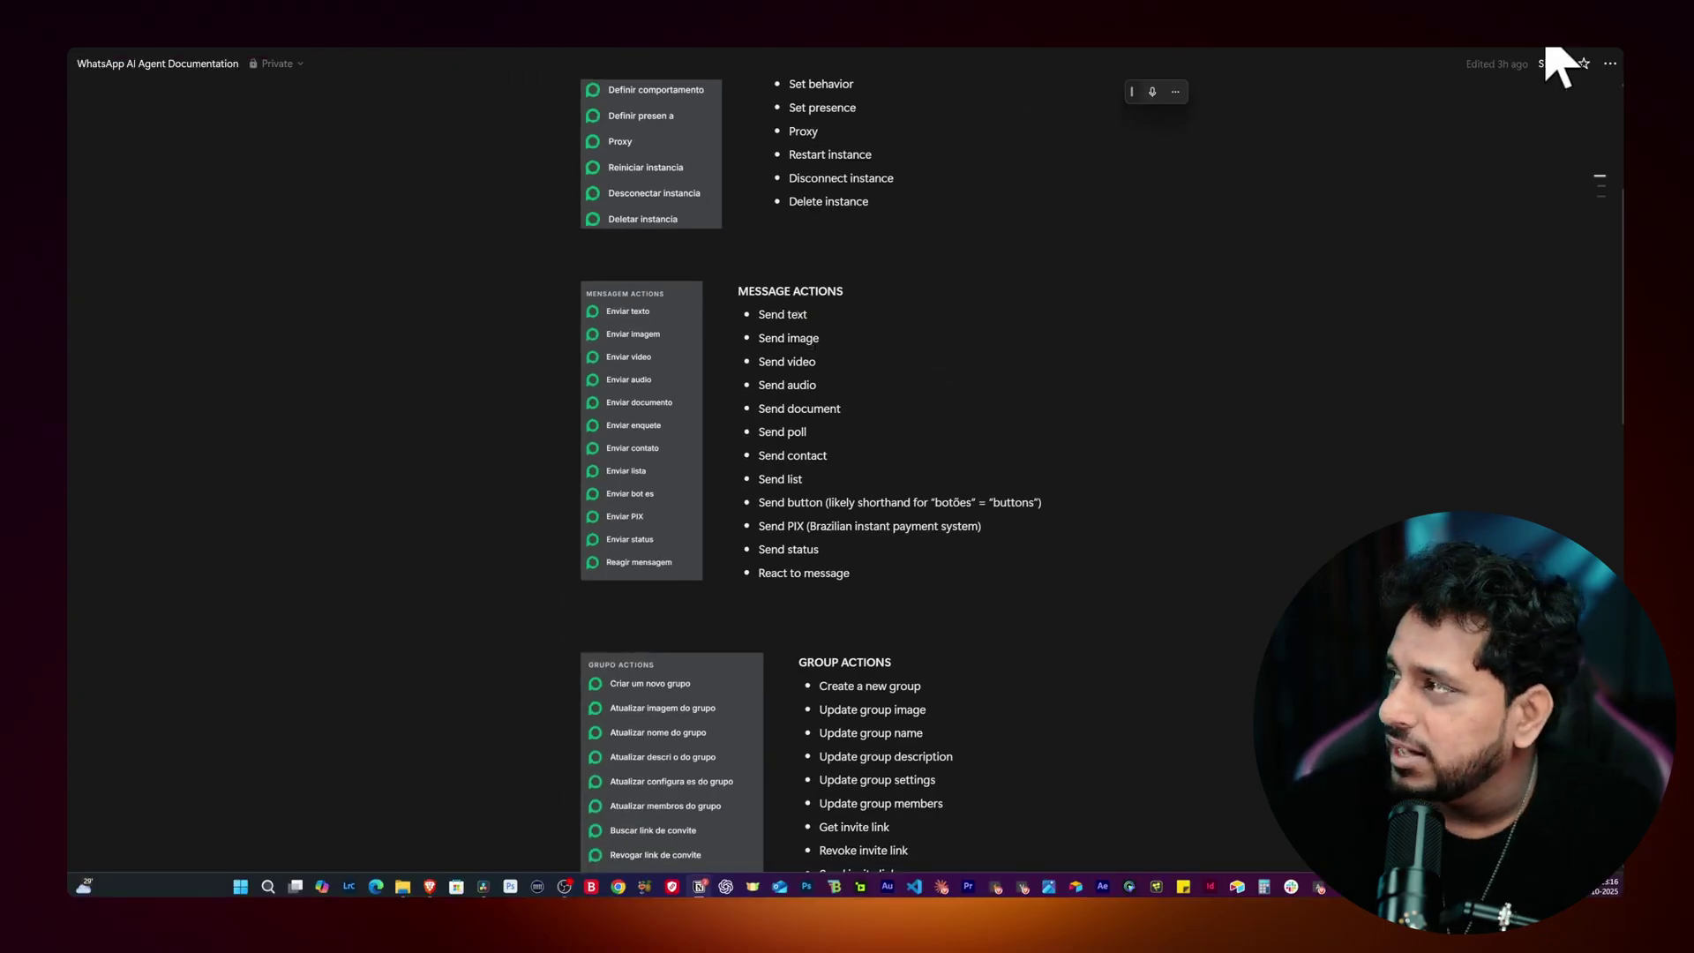
left_click(1546, 49)
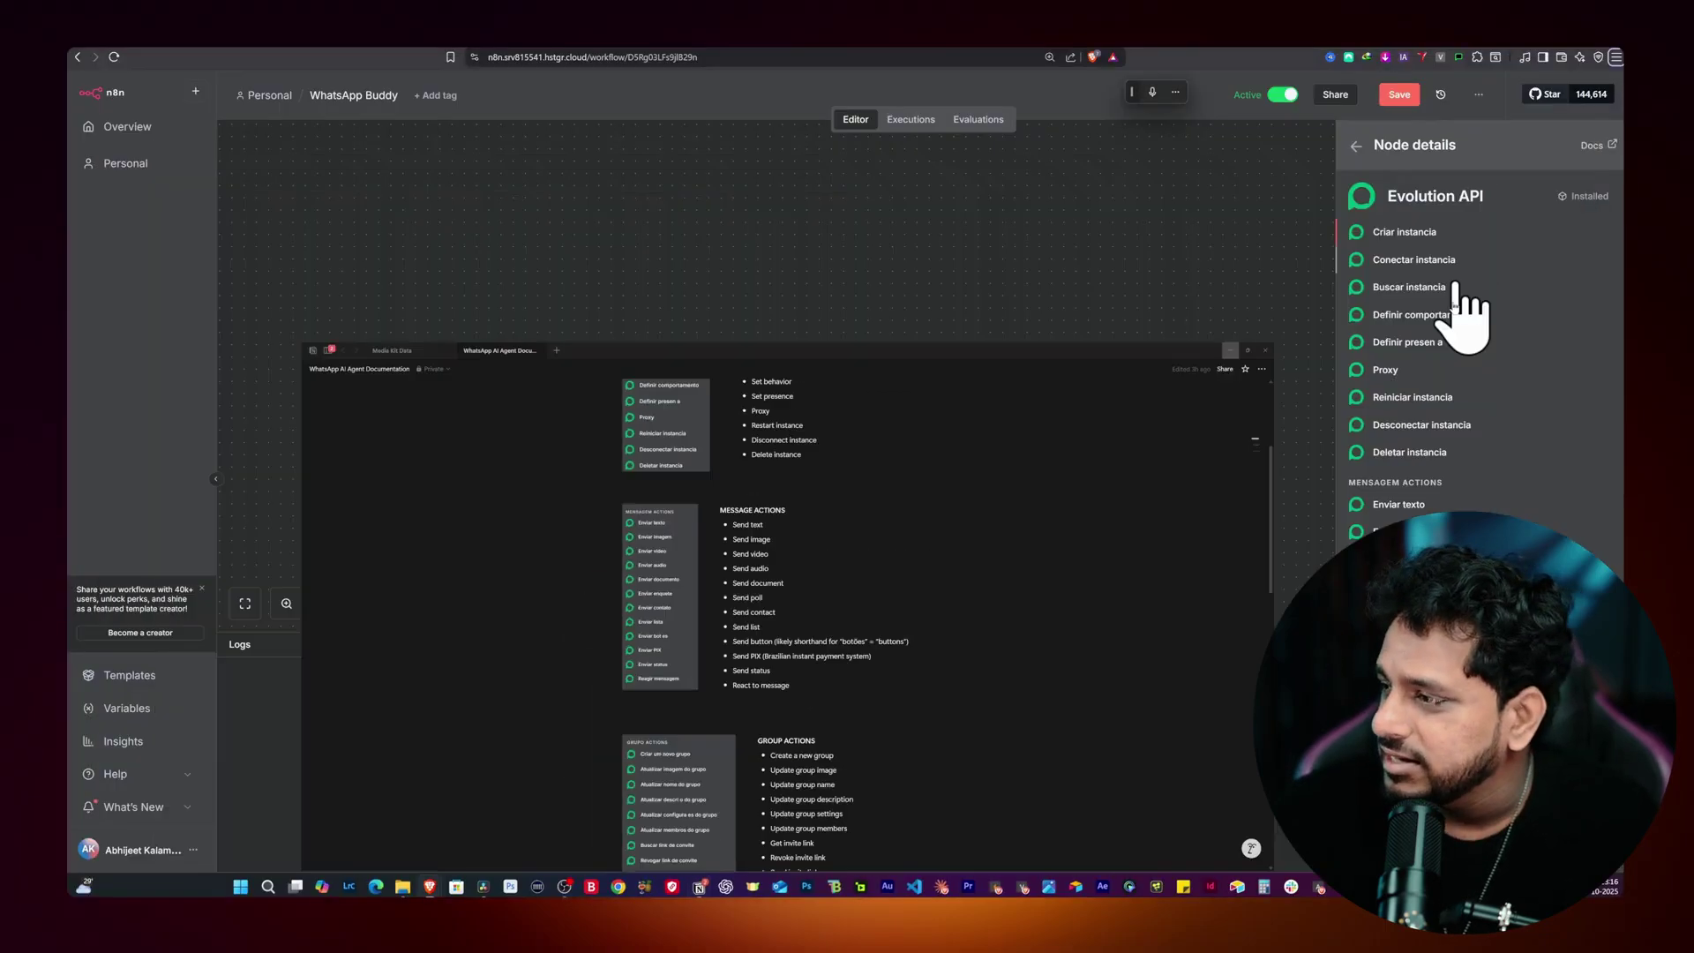
left_click(1396, 505)
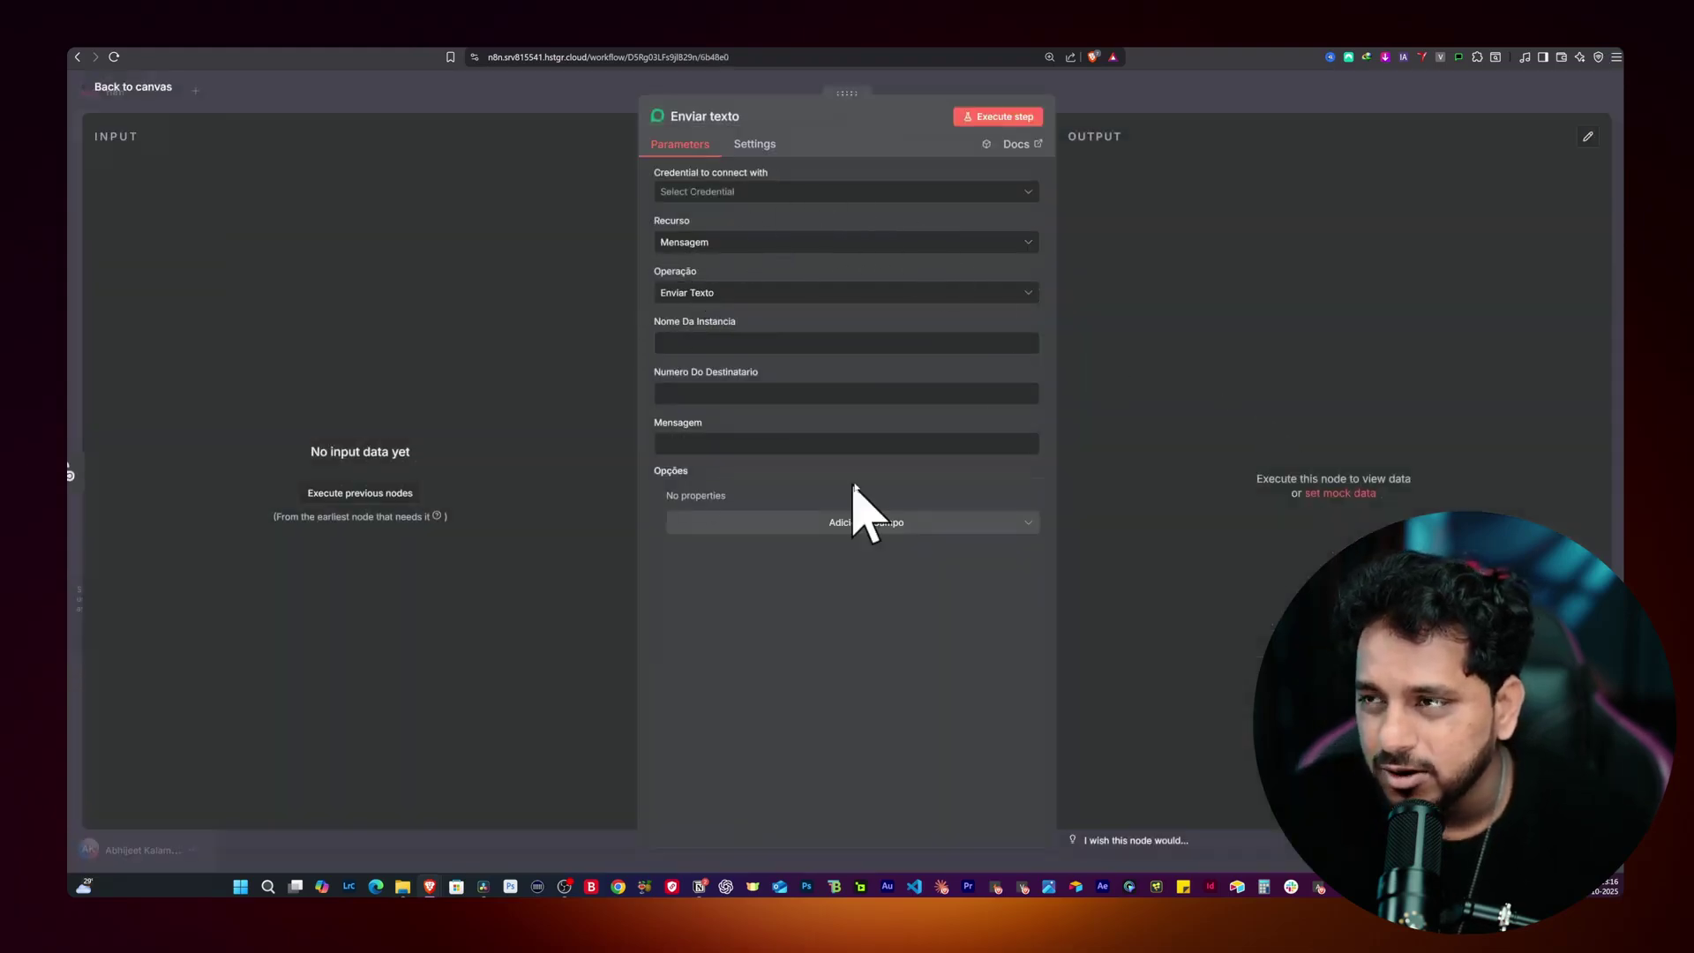
Step: Reopen the Enviar texto node and start a new Evolution API credential, then go to the CloudStation tab
key("Escape")
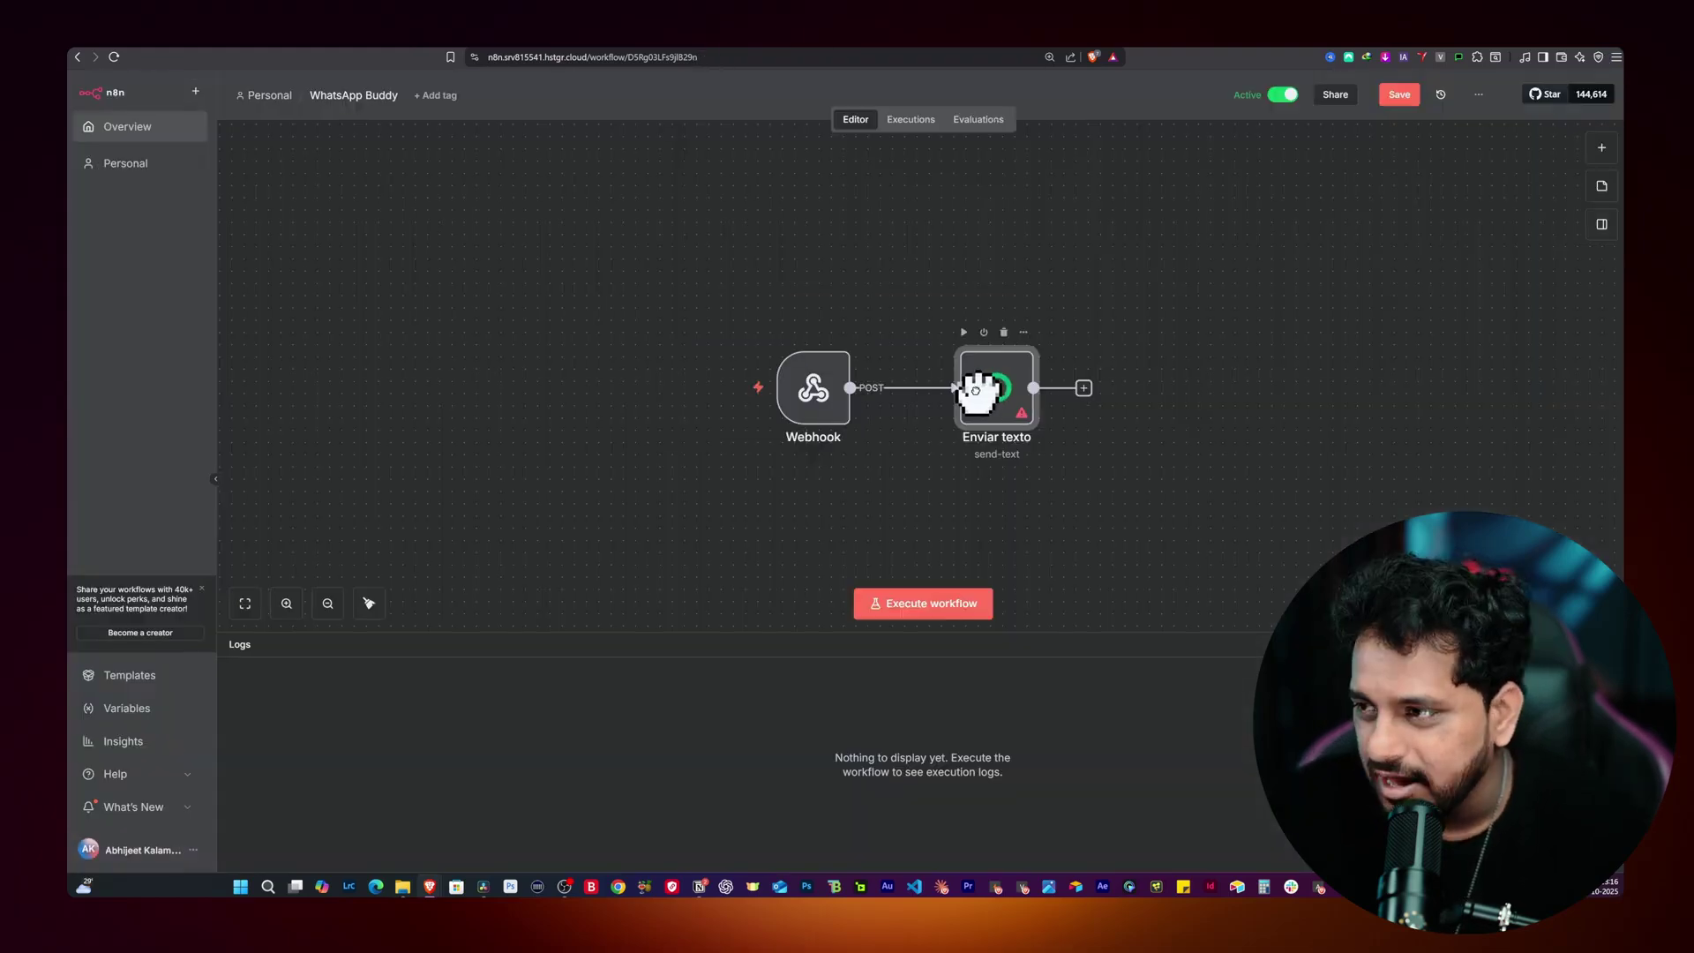
scroll(942, 446, "up", 3)
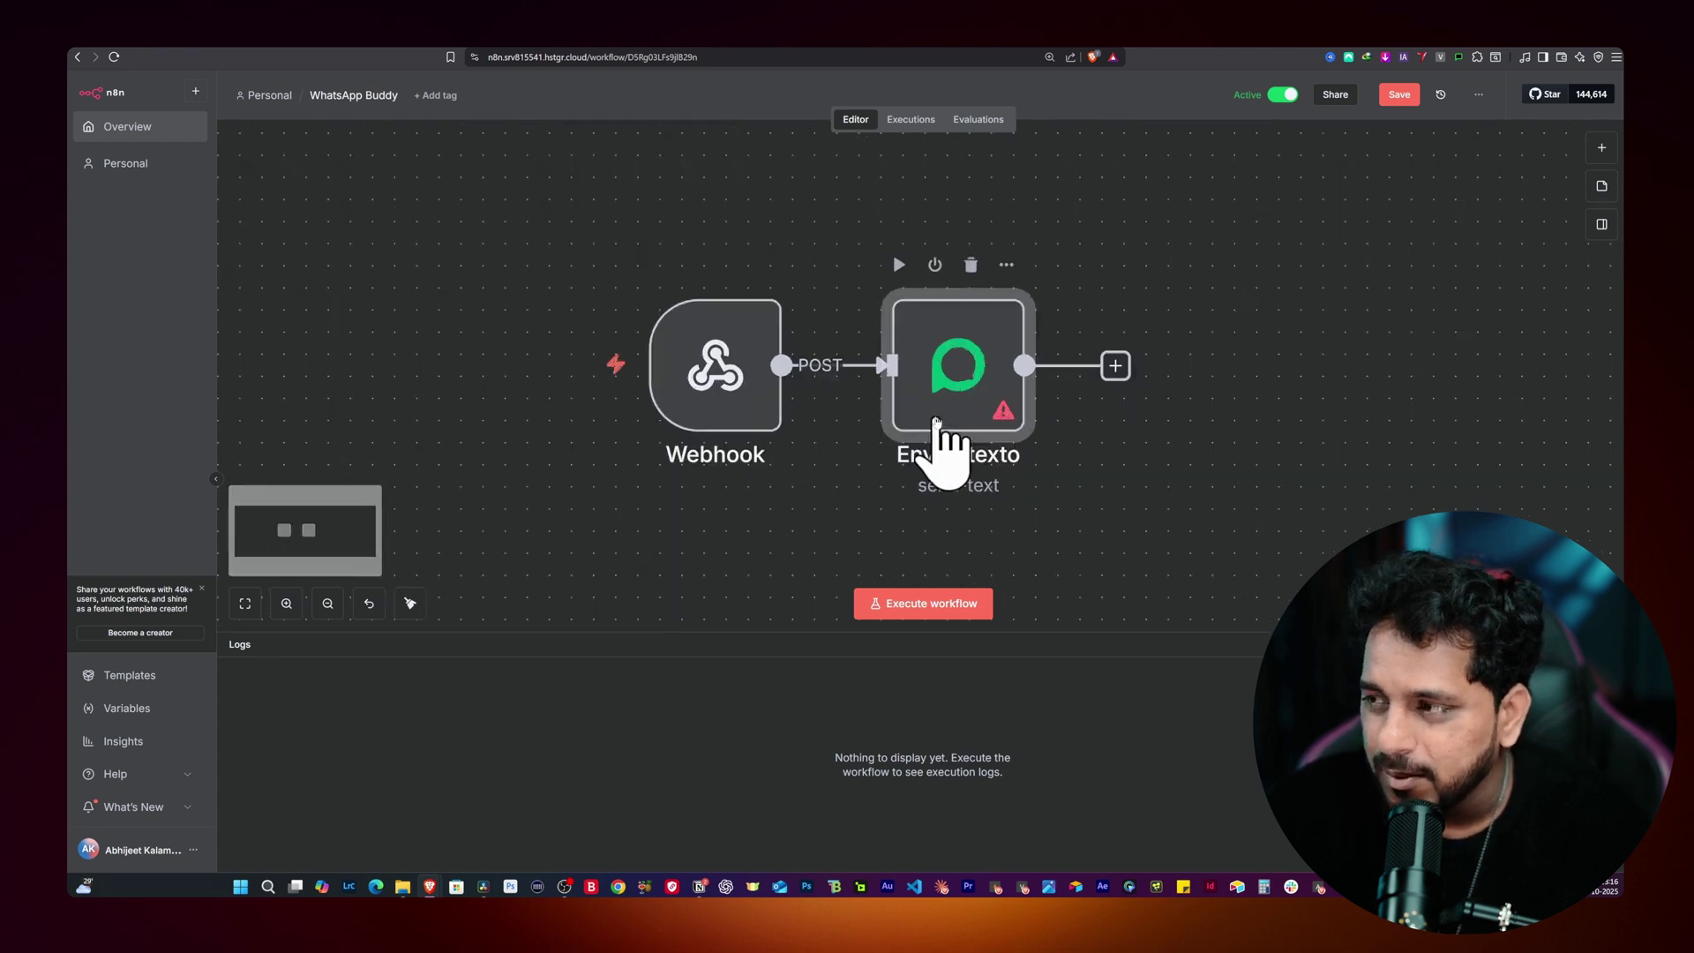
left_click_drag(923, 494, 969, 476)
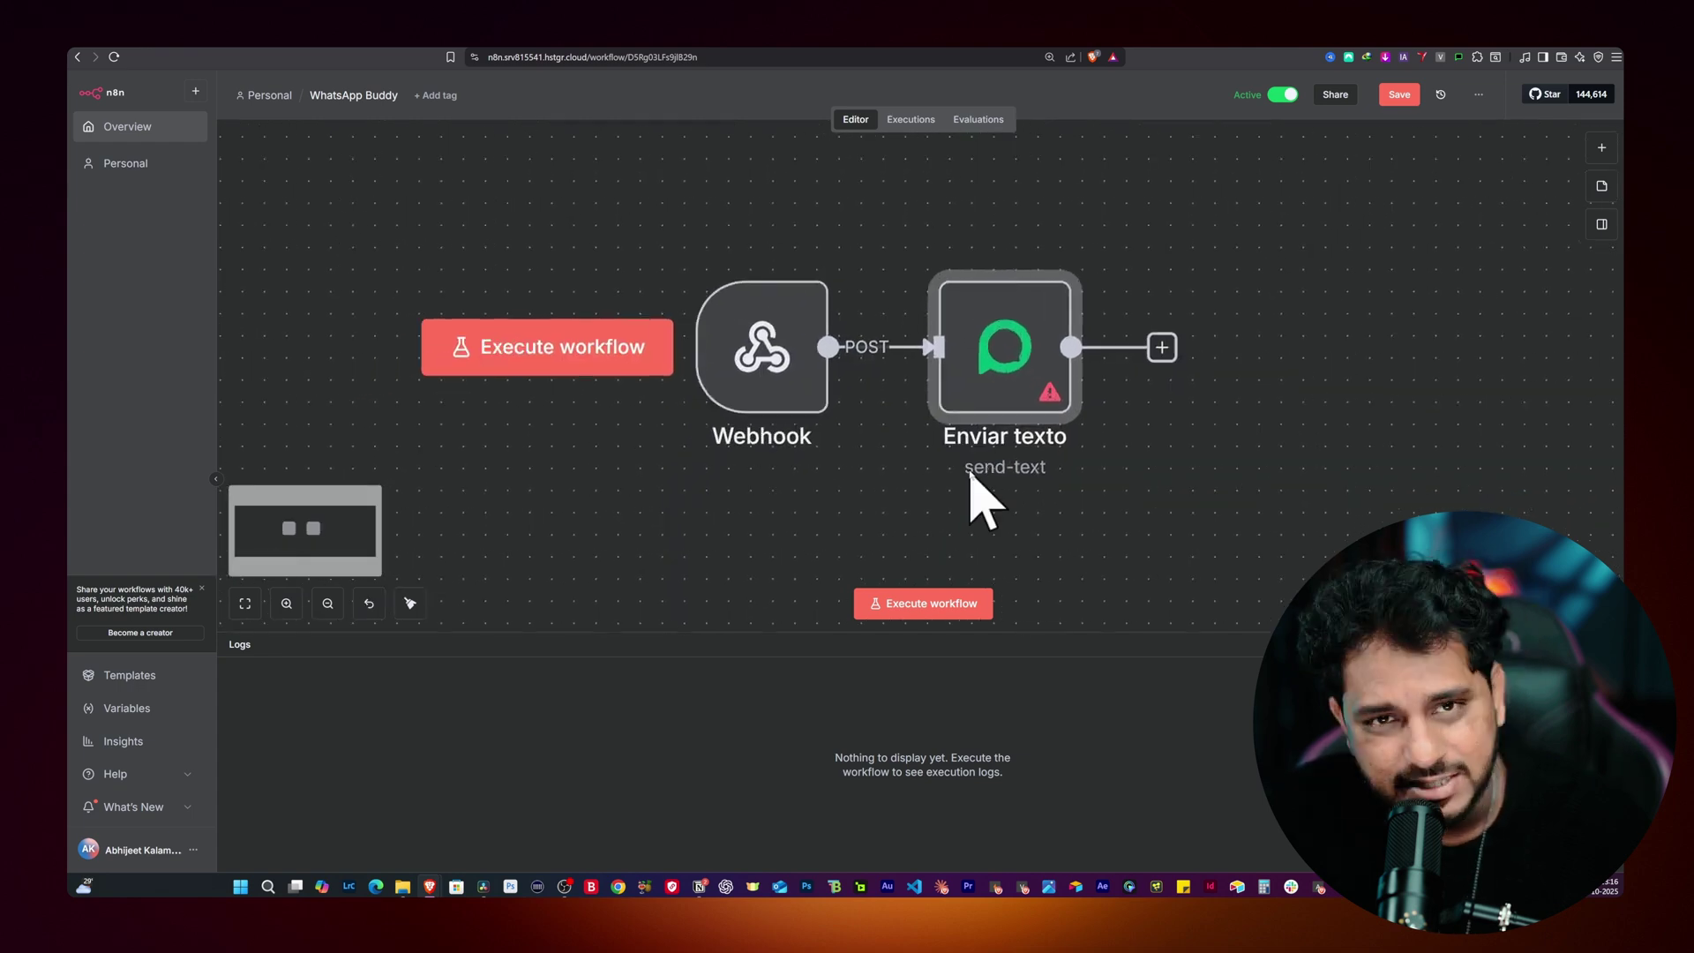
double_click(1011, 407)
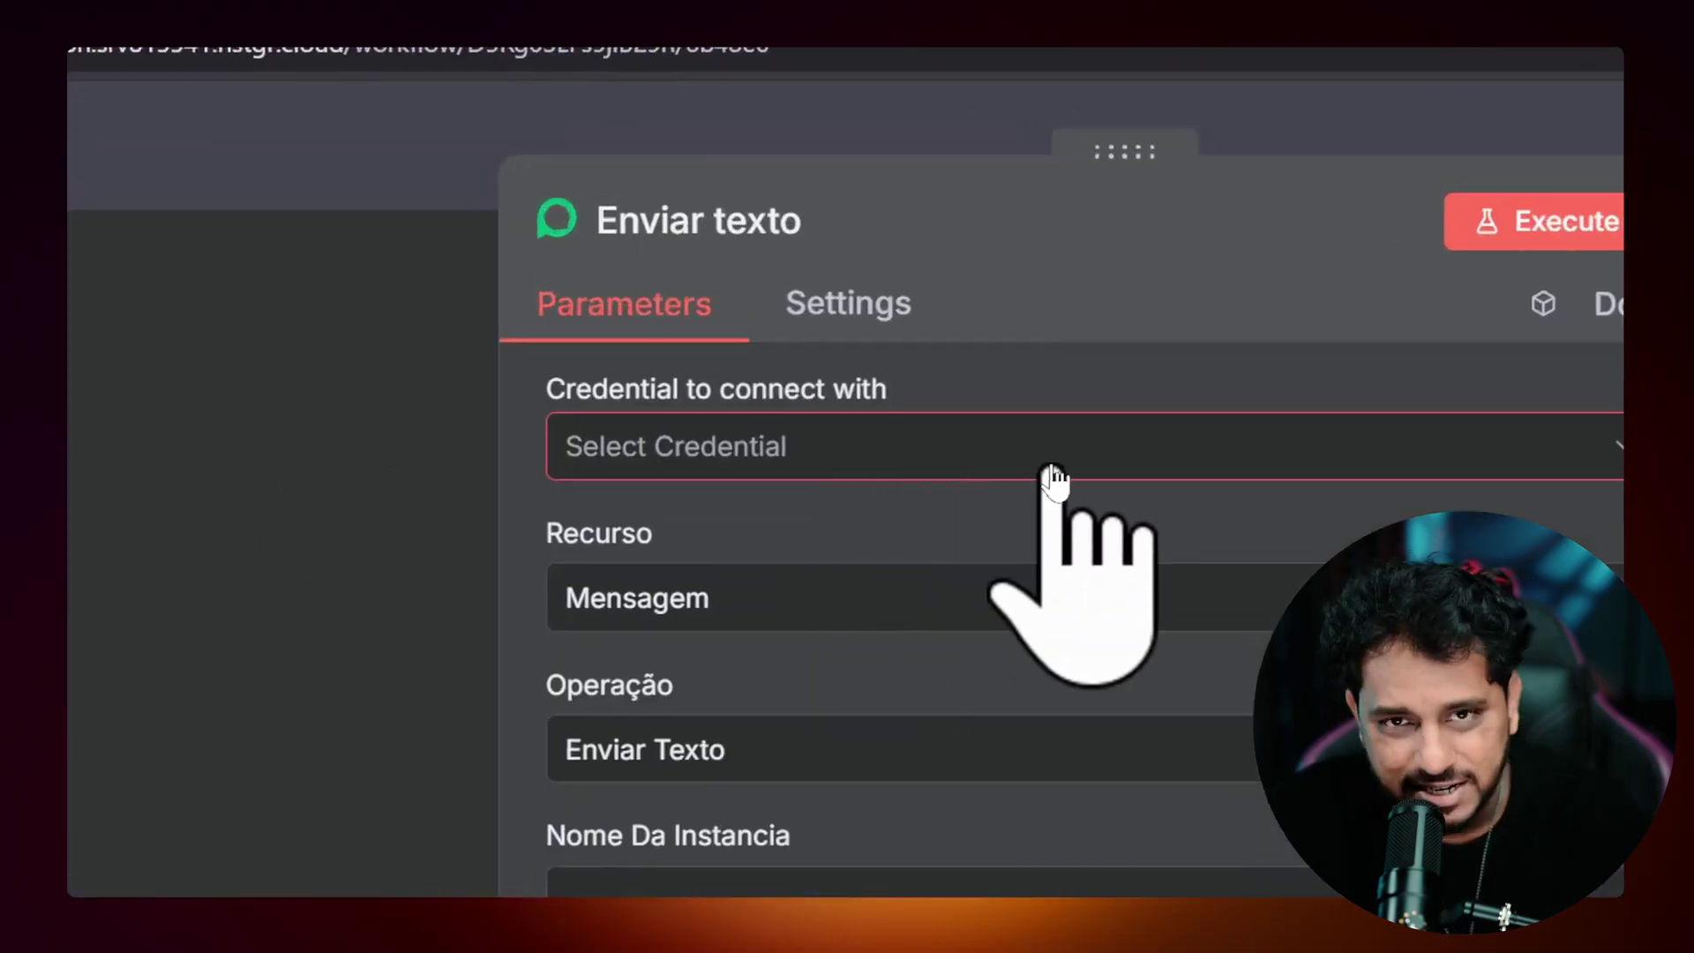
left_click(1051, 476)
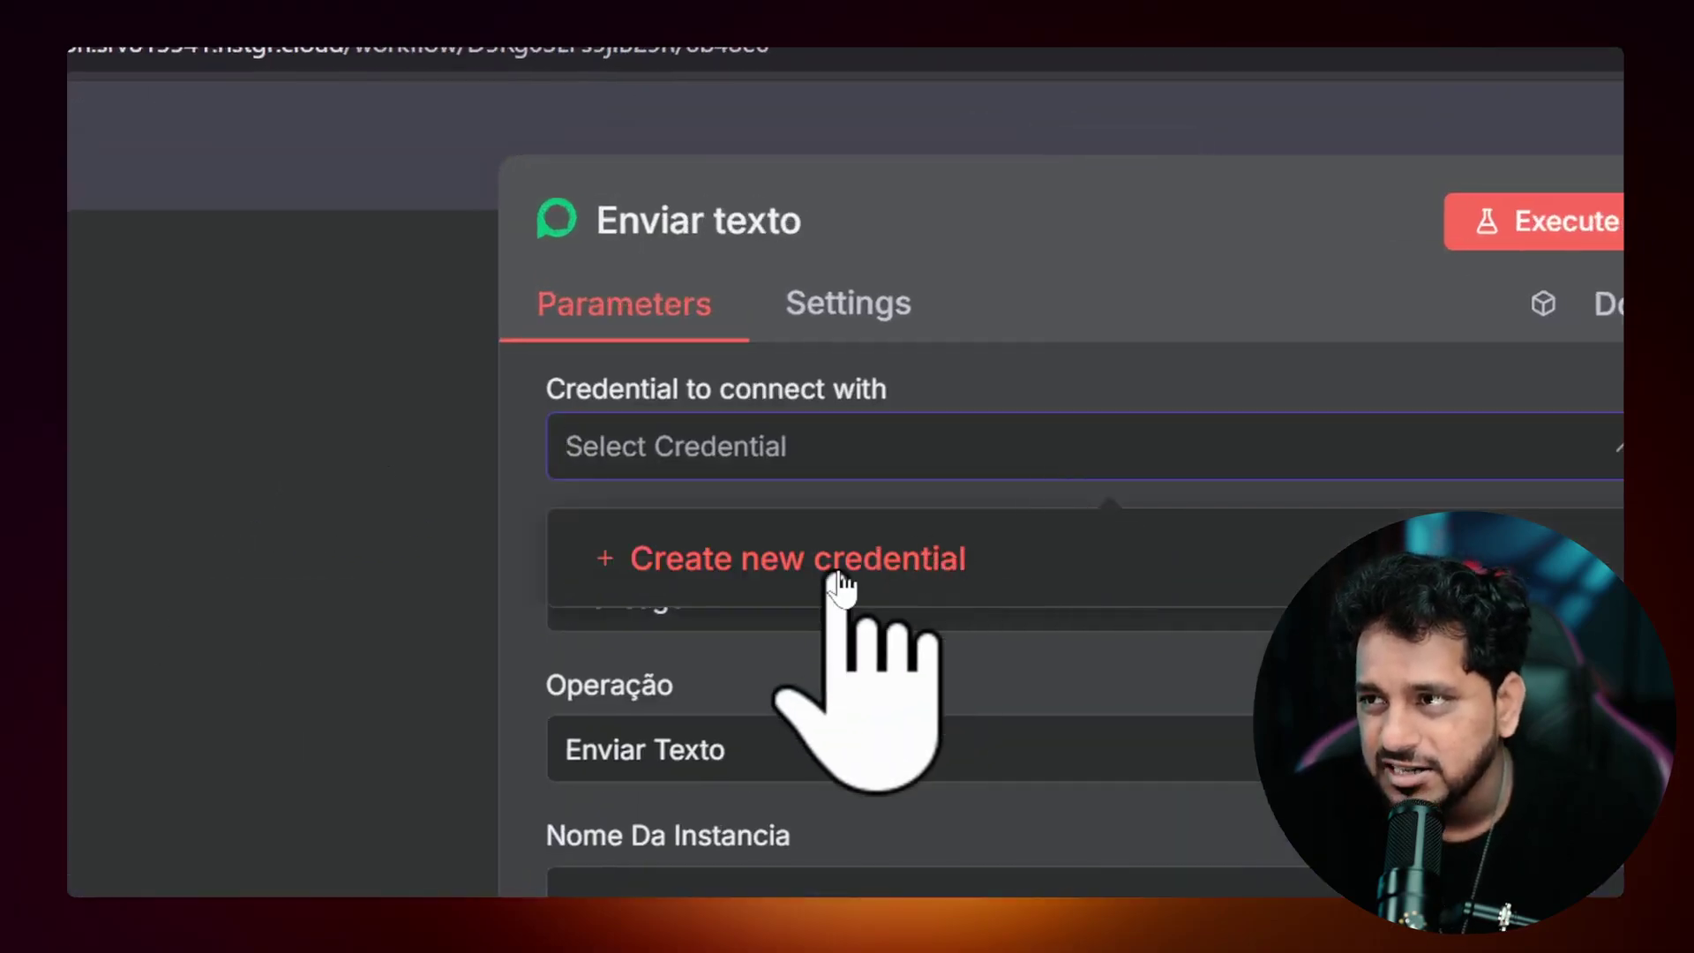
left_click(878, 583)
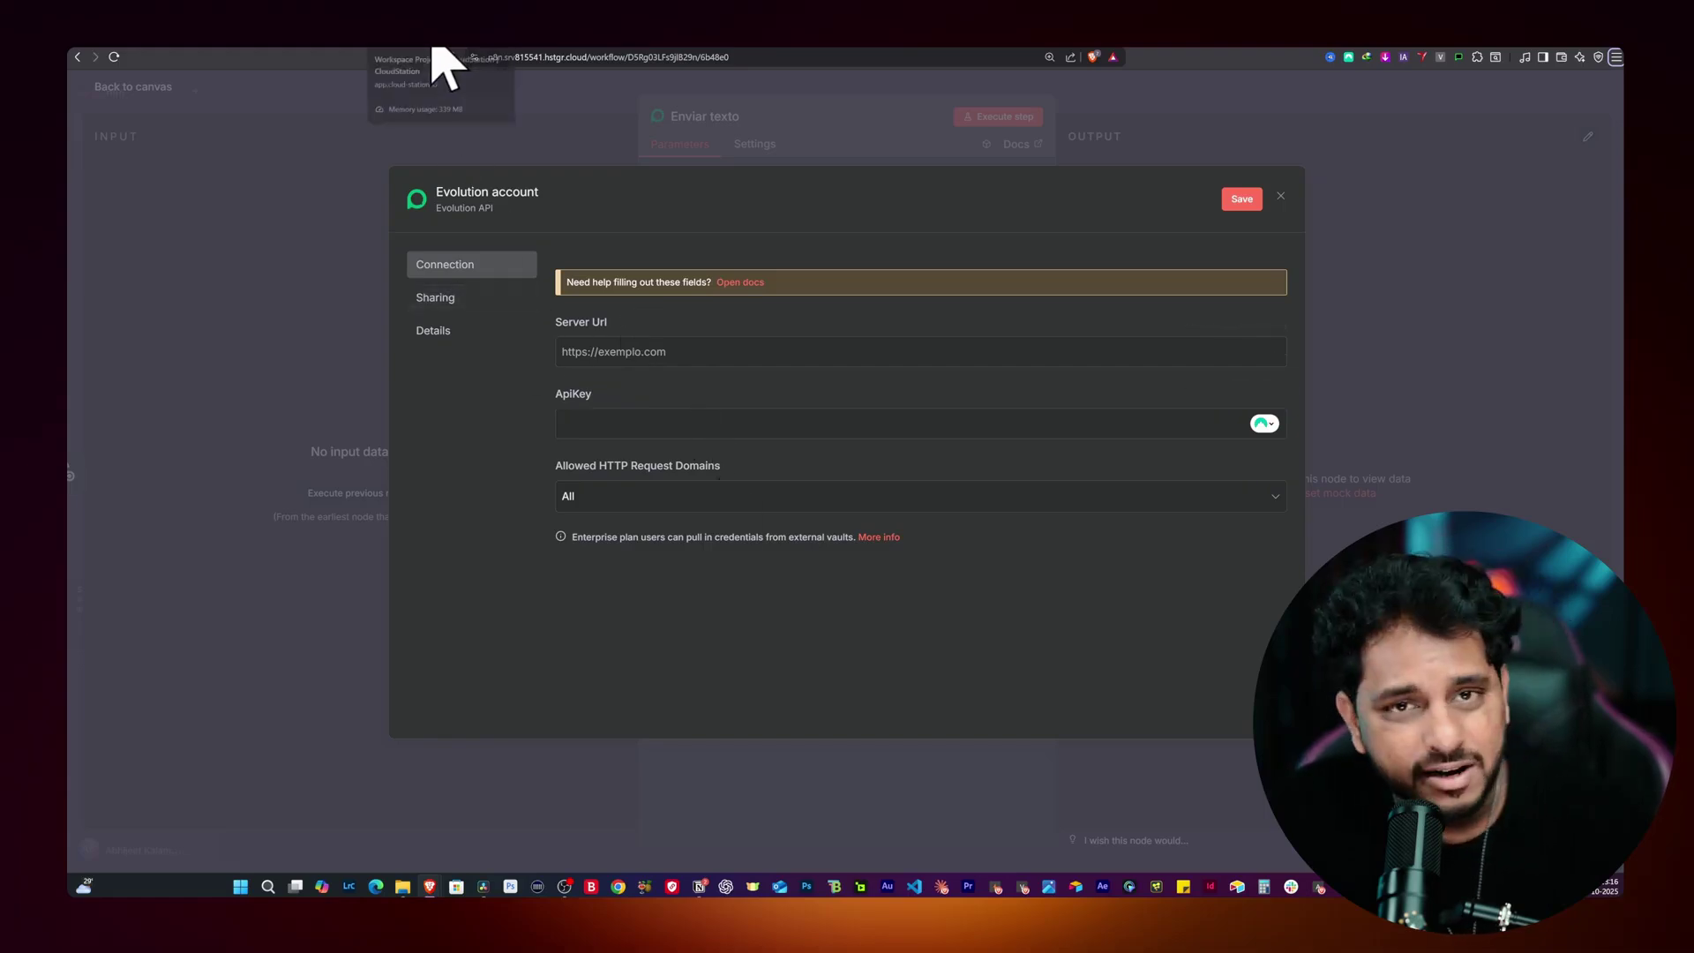
left_click(434, 52)
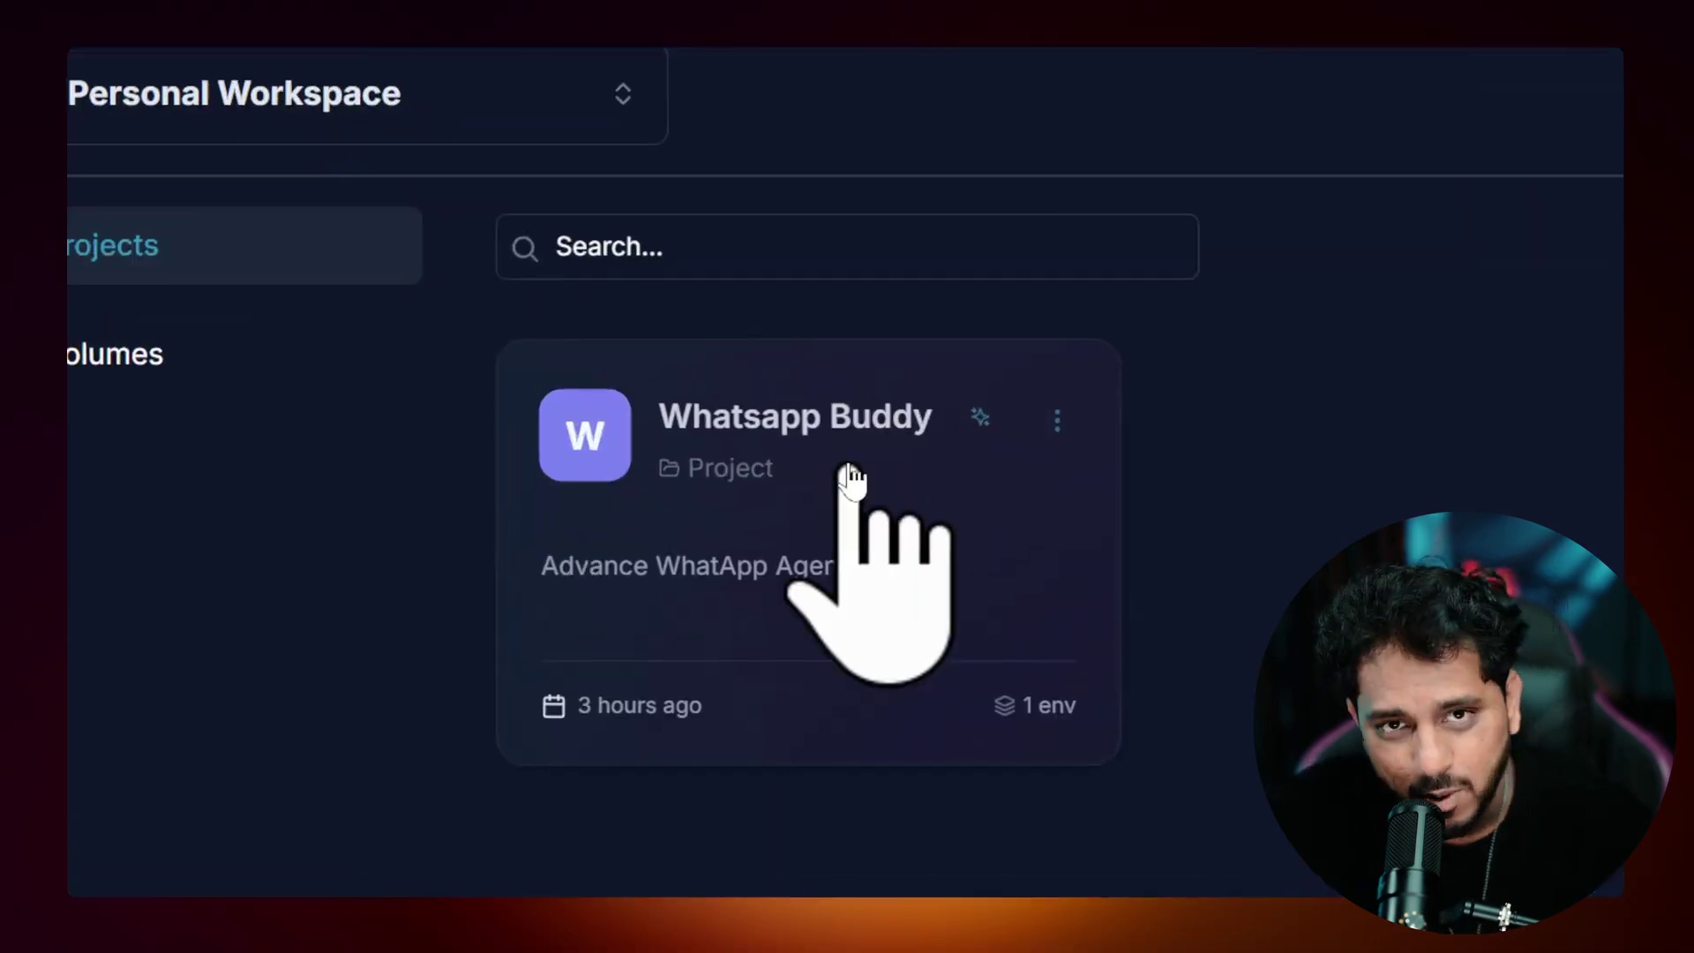
Step: Copy the evolution-api service's CloudStation subdomain URL into the credential's Server Url field
left_click(849, 477)
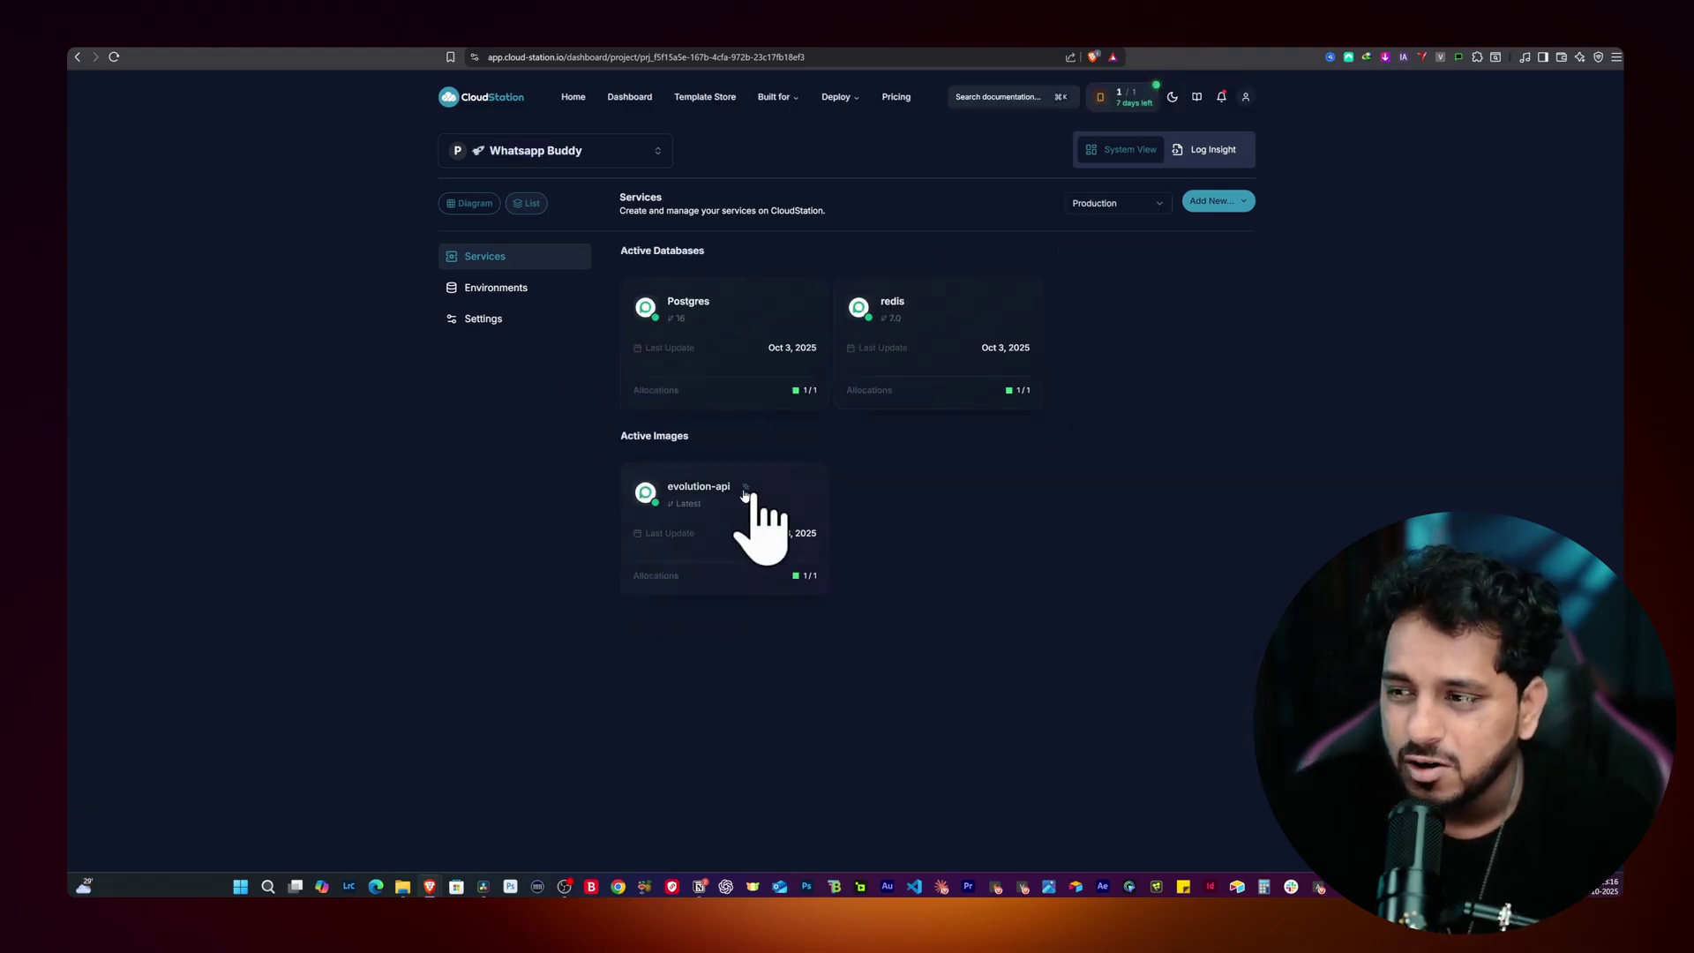
left_click(725, 493)
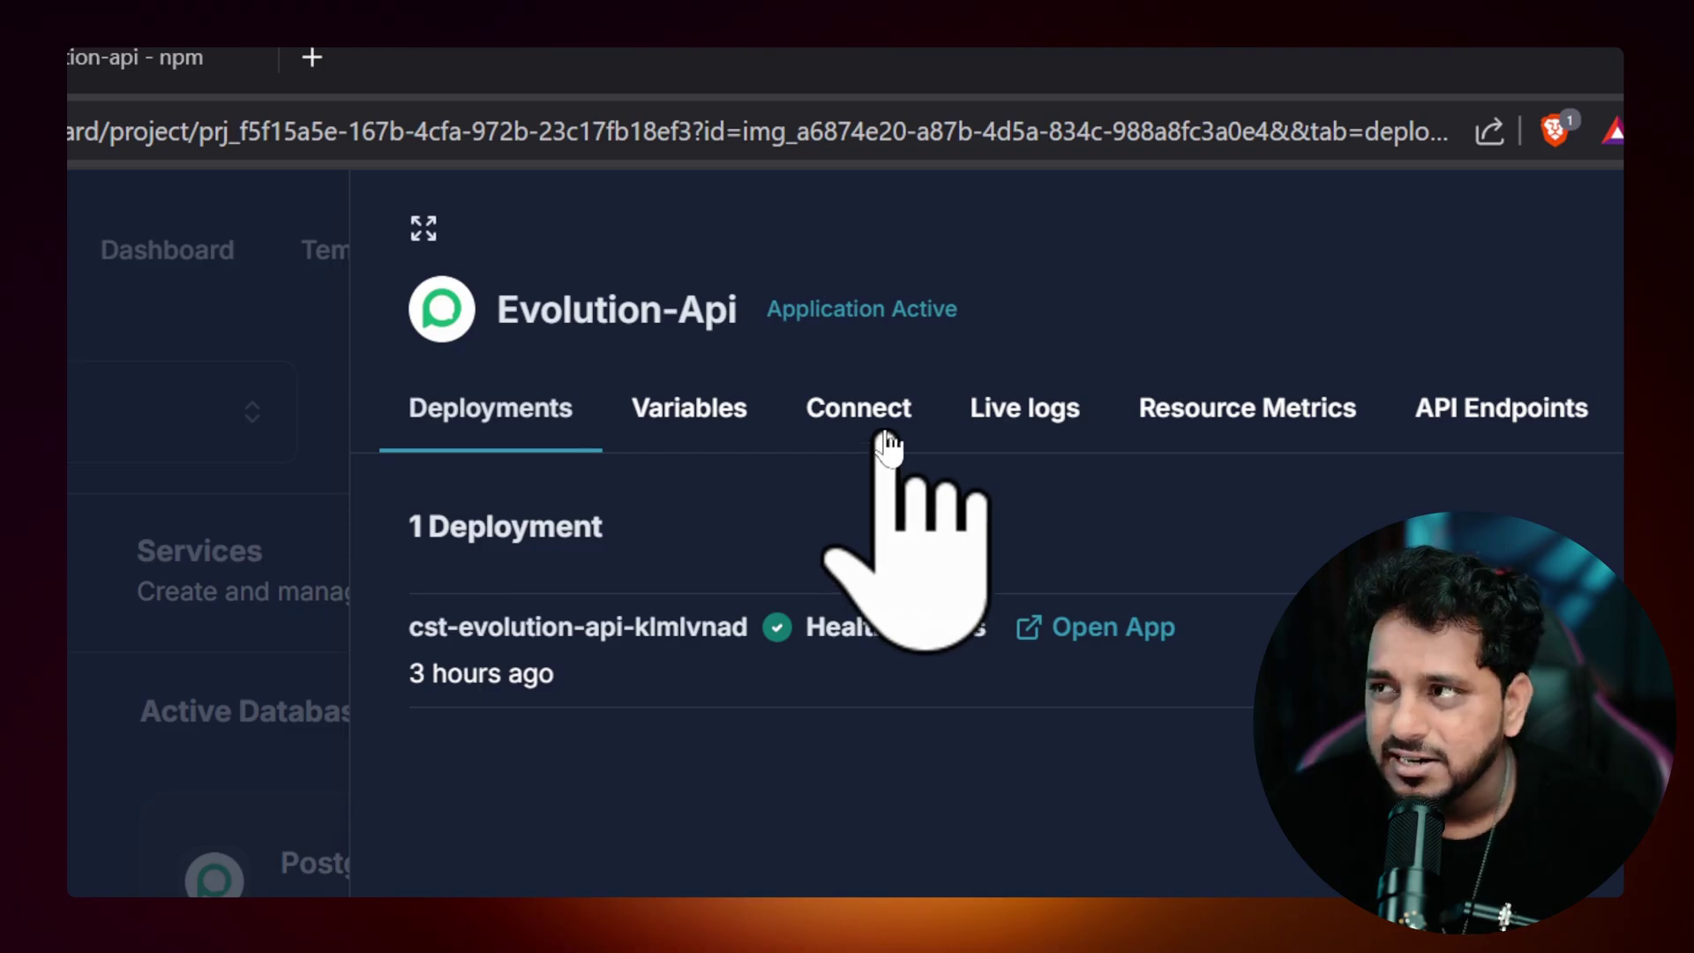
left_click(871, 431)
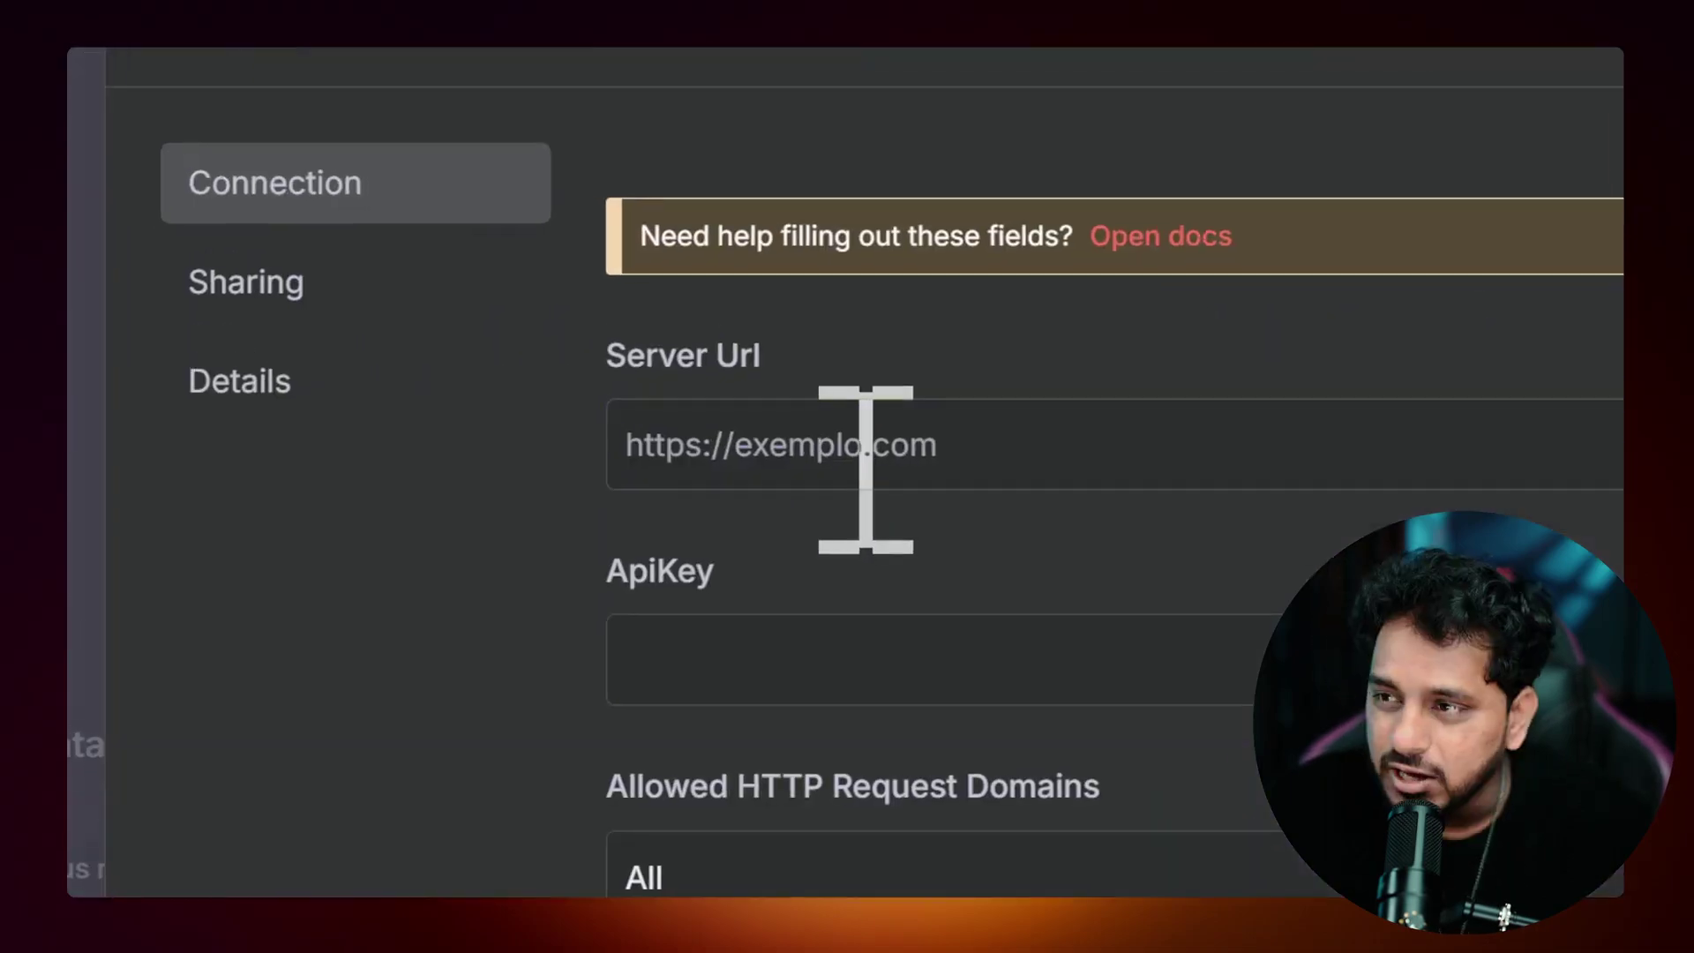
key("ctrl+v")
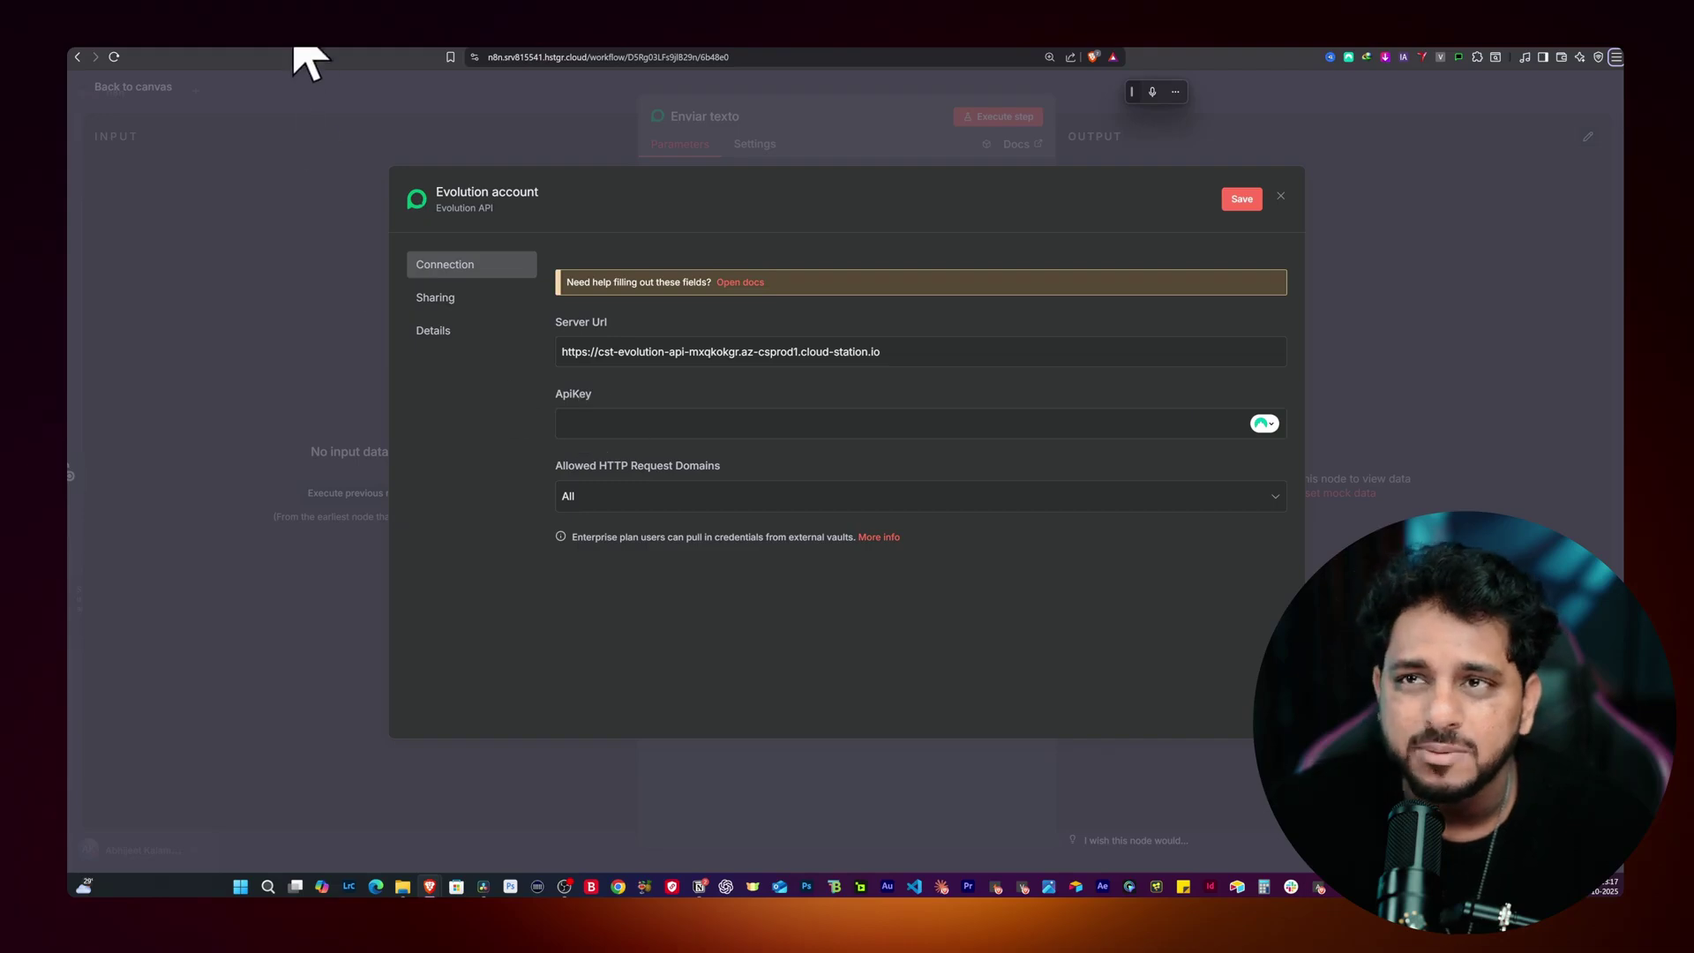
Step: Copy the AUTHENTICATION_API_KEY value from the service's Variables into the credential's ApiKey field
left_click(437, 38)
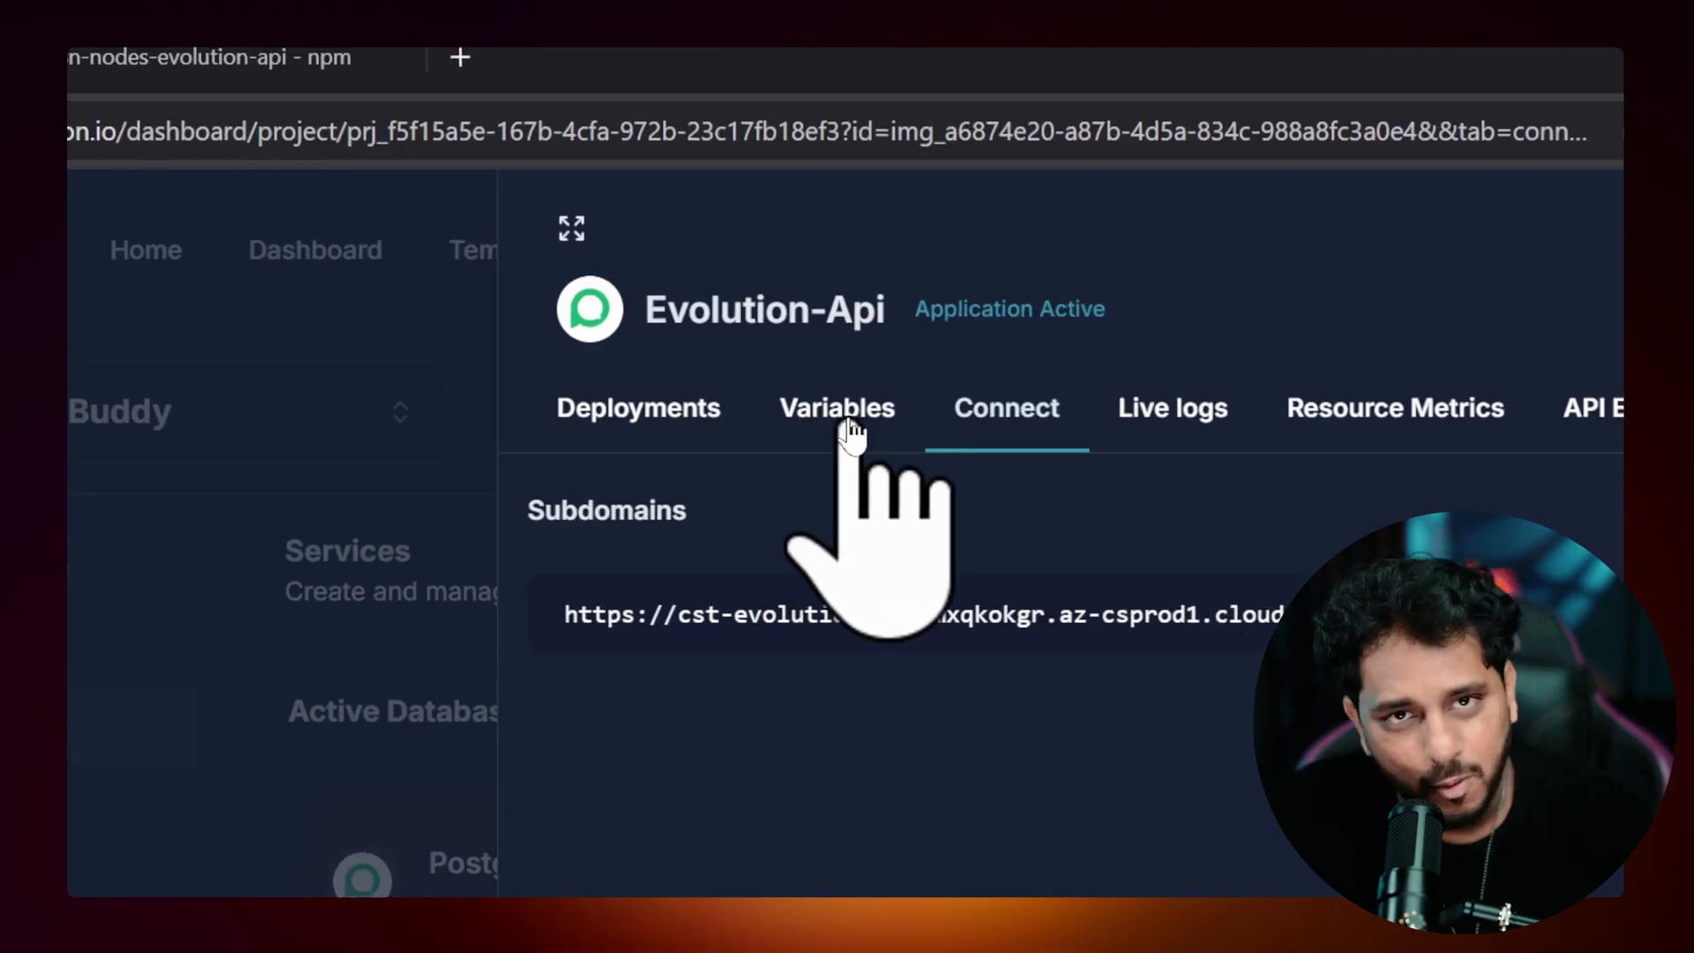
left_click(845, 416)
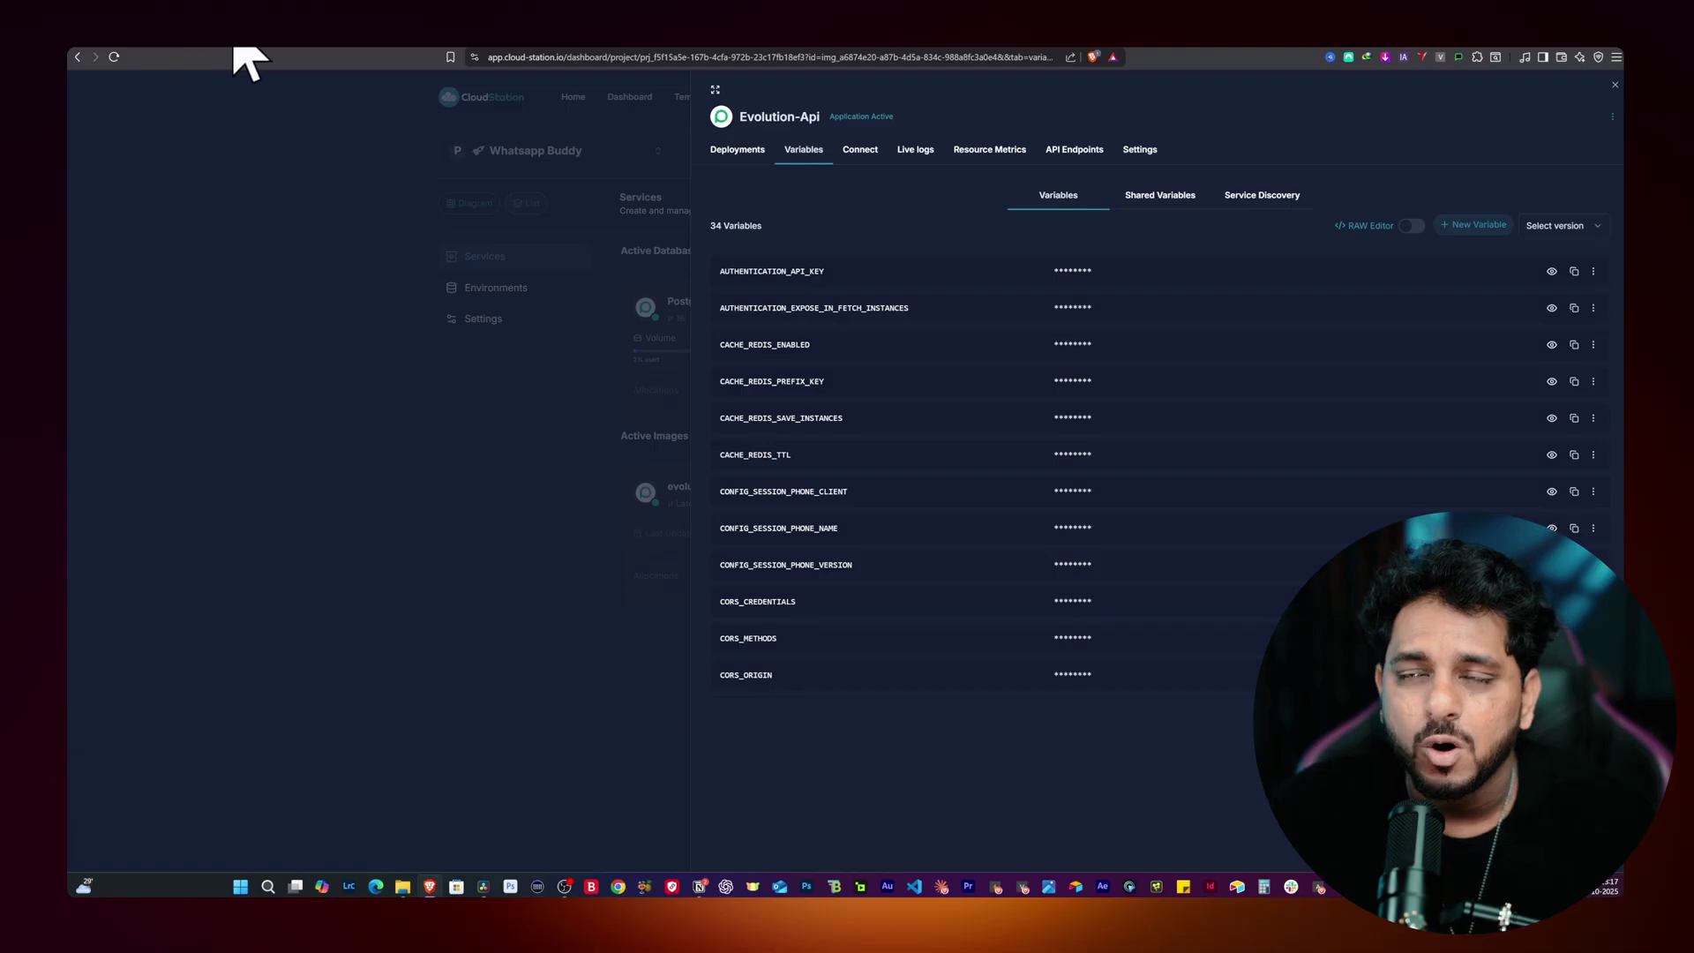
key("ctrl+Tab")
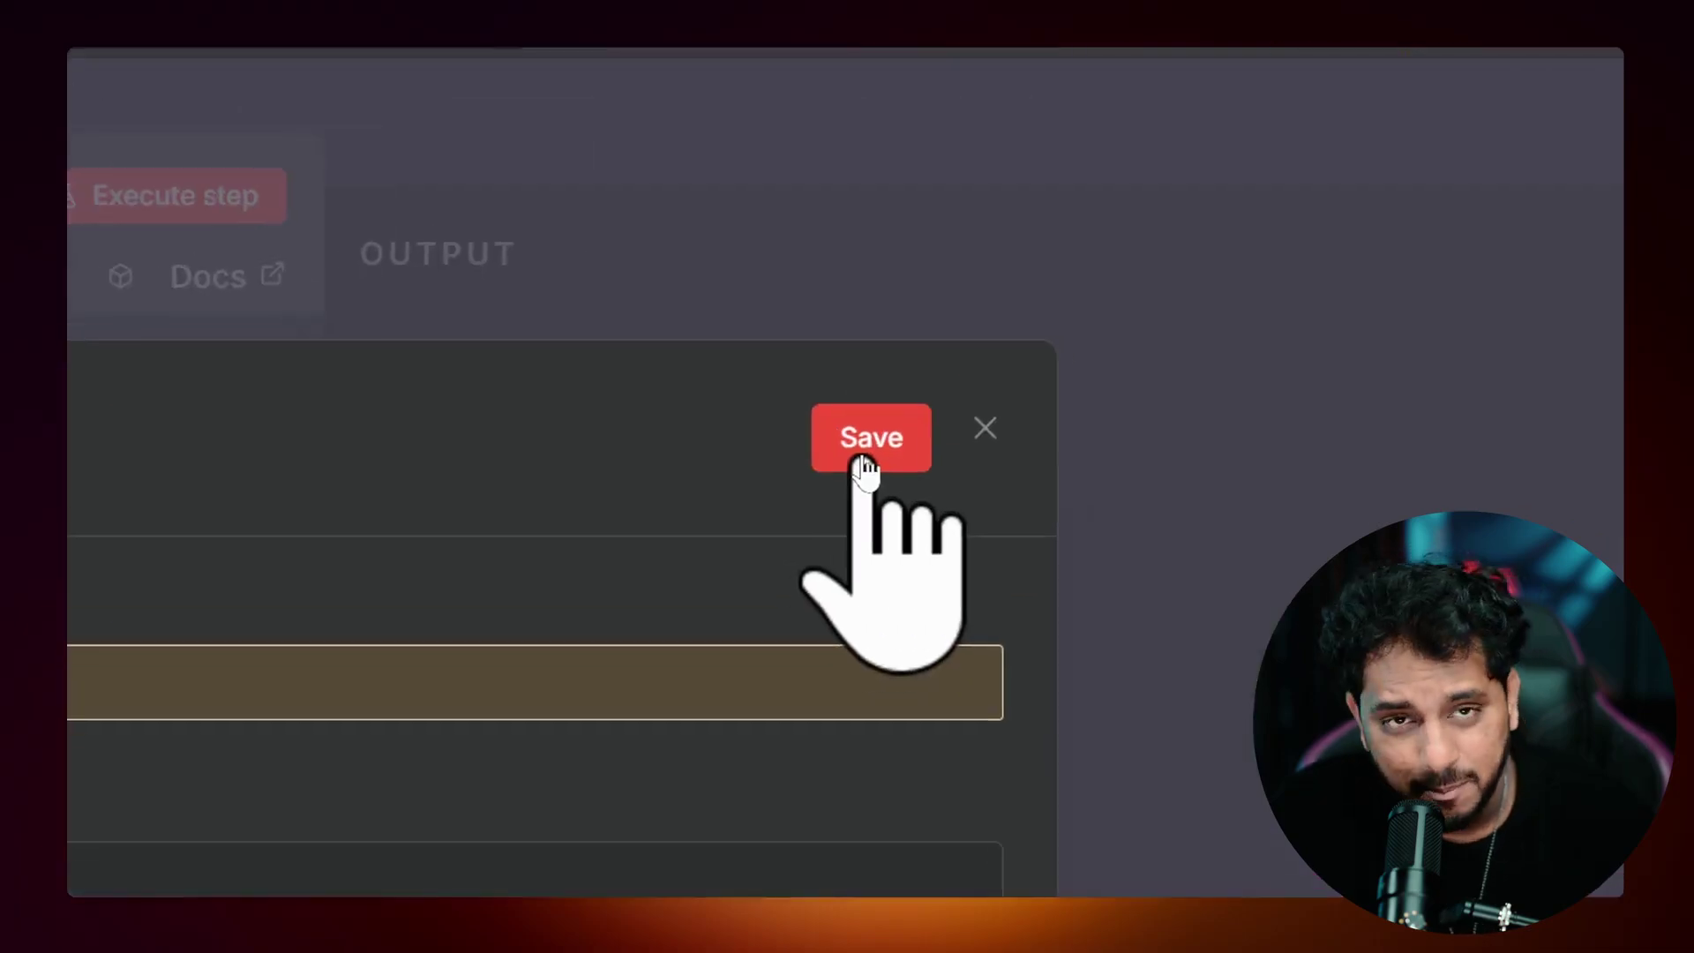
Step: Save the Evolution account credential, close it once the connection test passes, and return to the canvas
left_click(1240, 202)
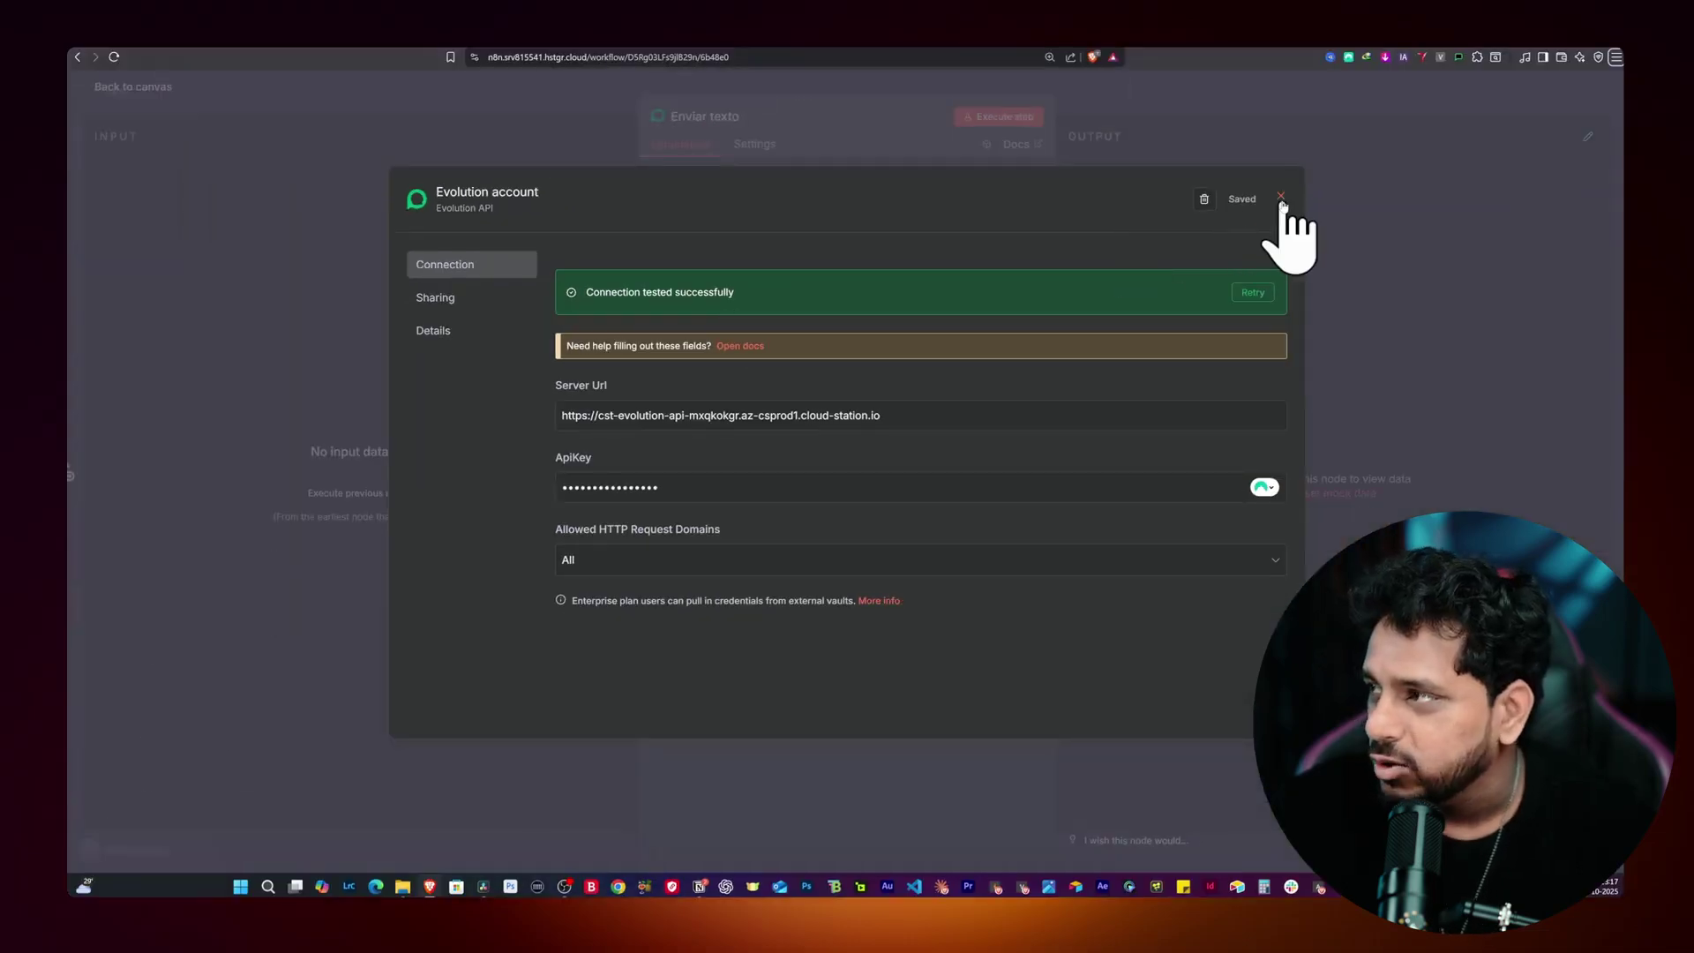
left_click(1281, 197)
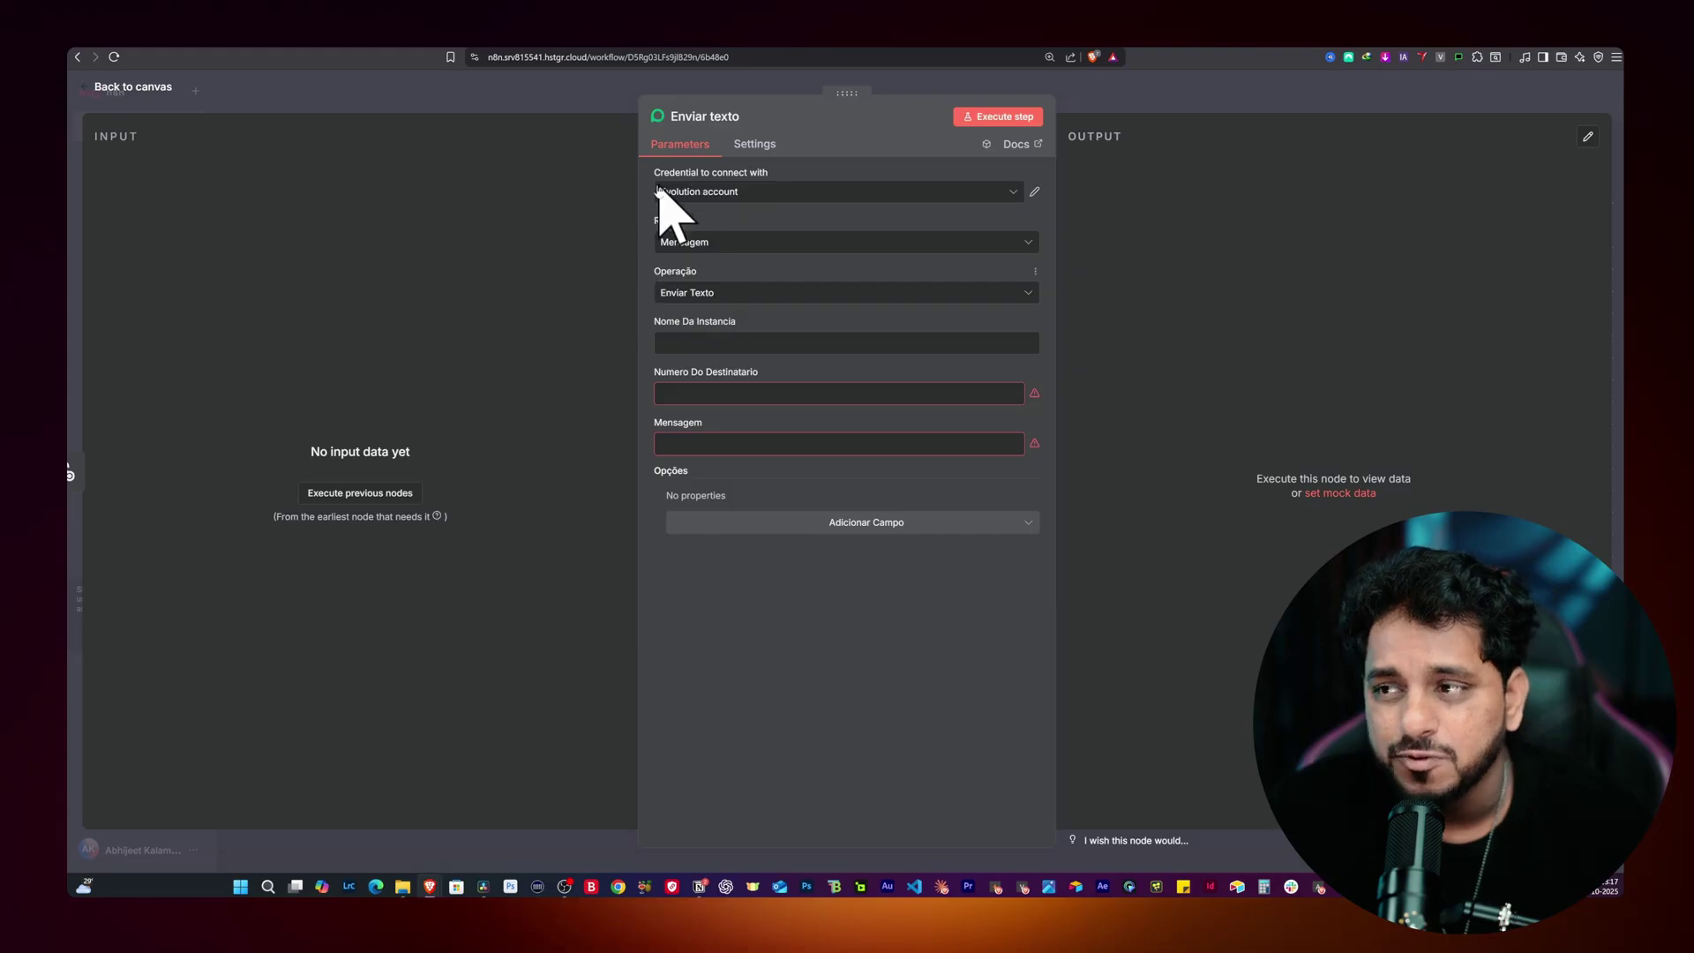
left_click(473, 107)
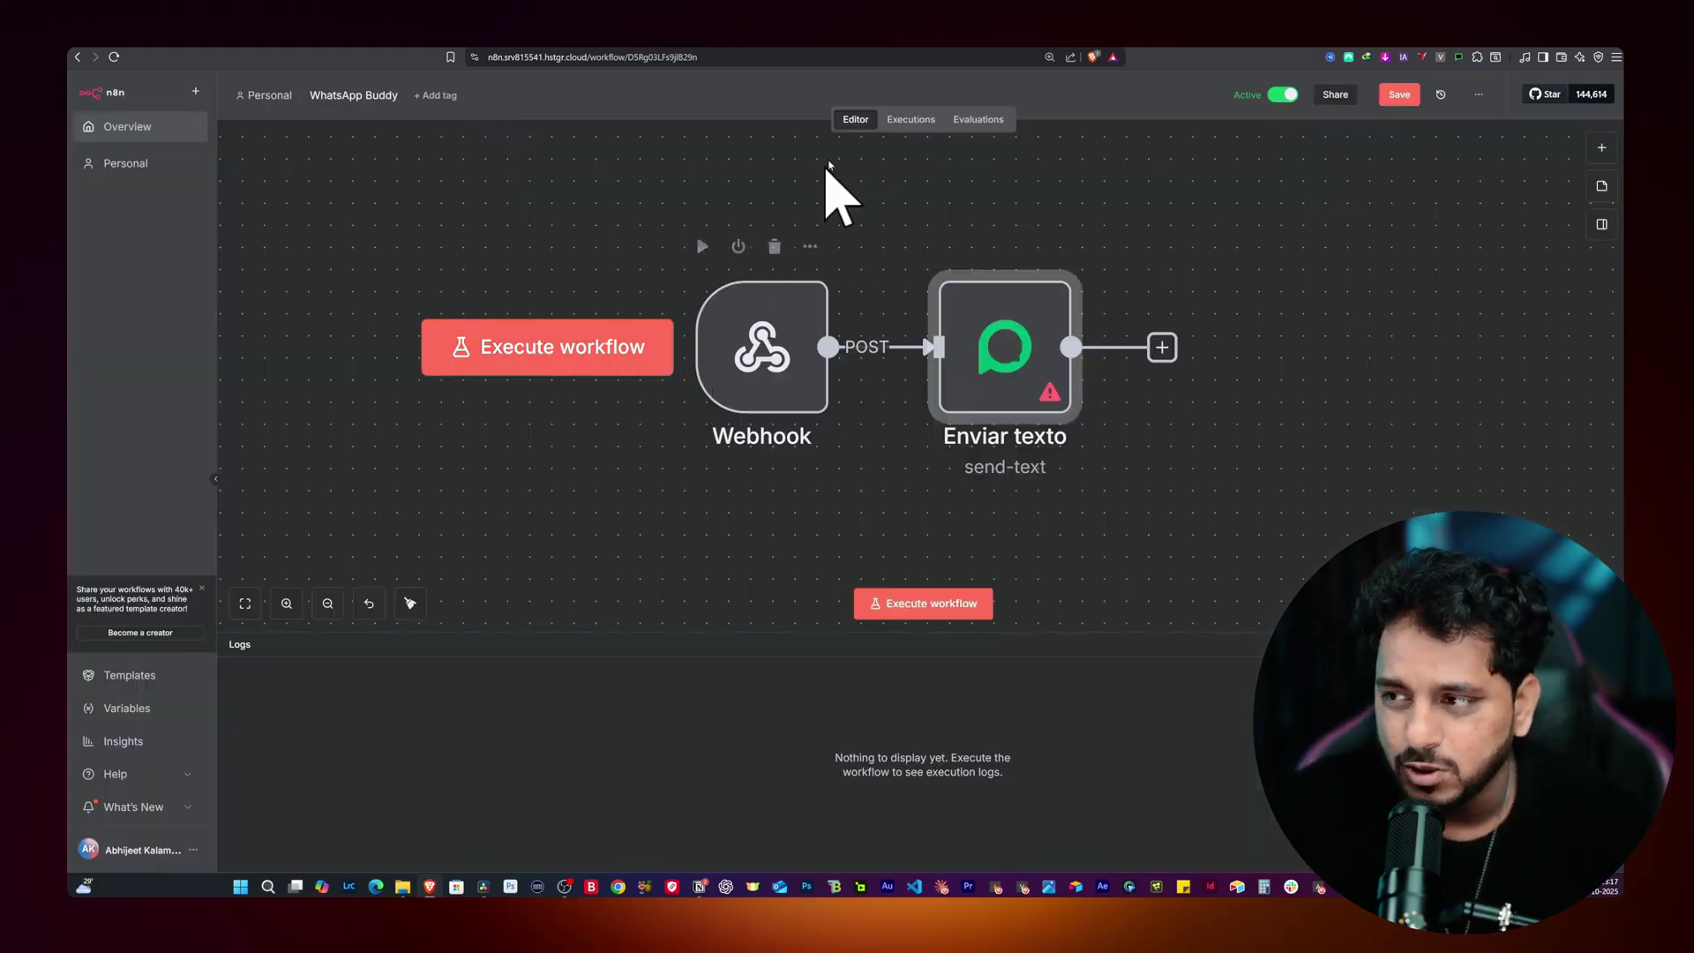
Step: Copy the Oct 3, 13:12:01 execution into the editor as pinned Webhook data
left_click(895, 129)
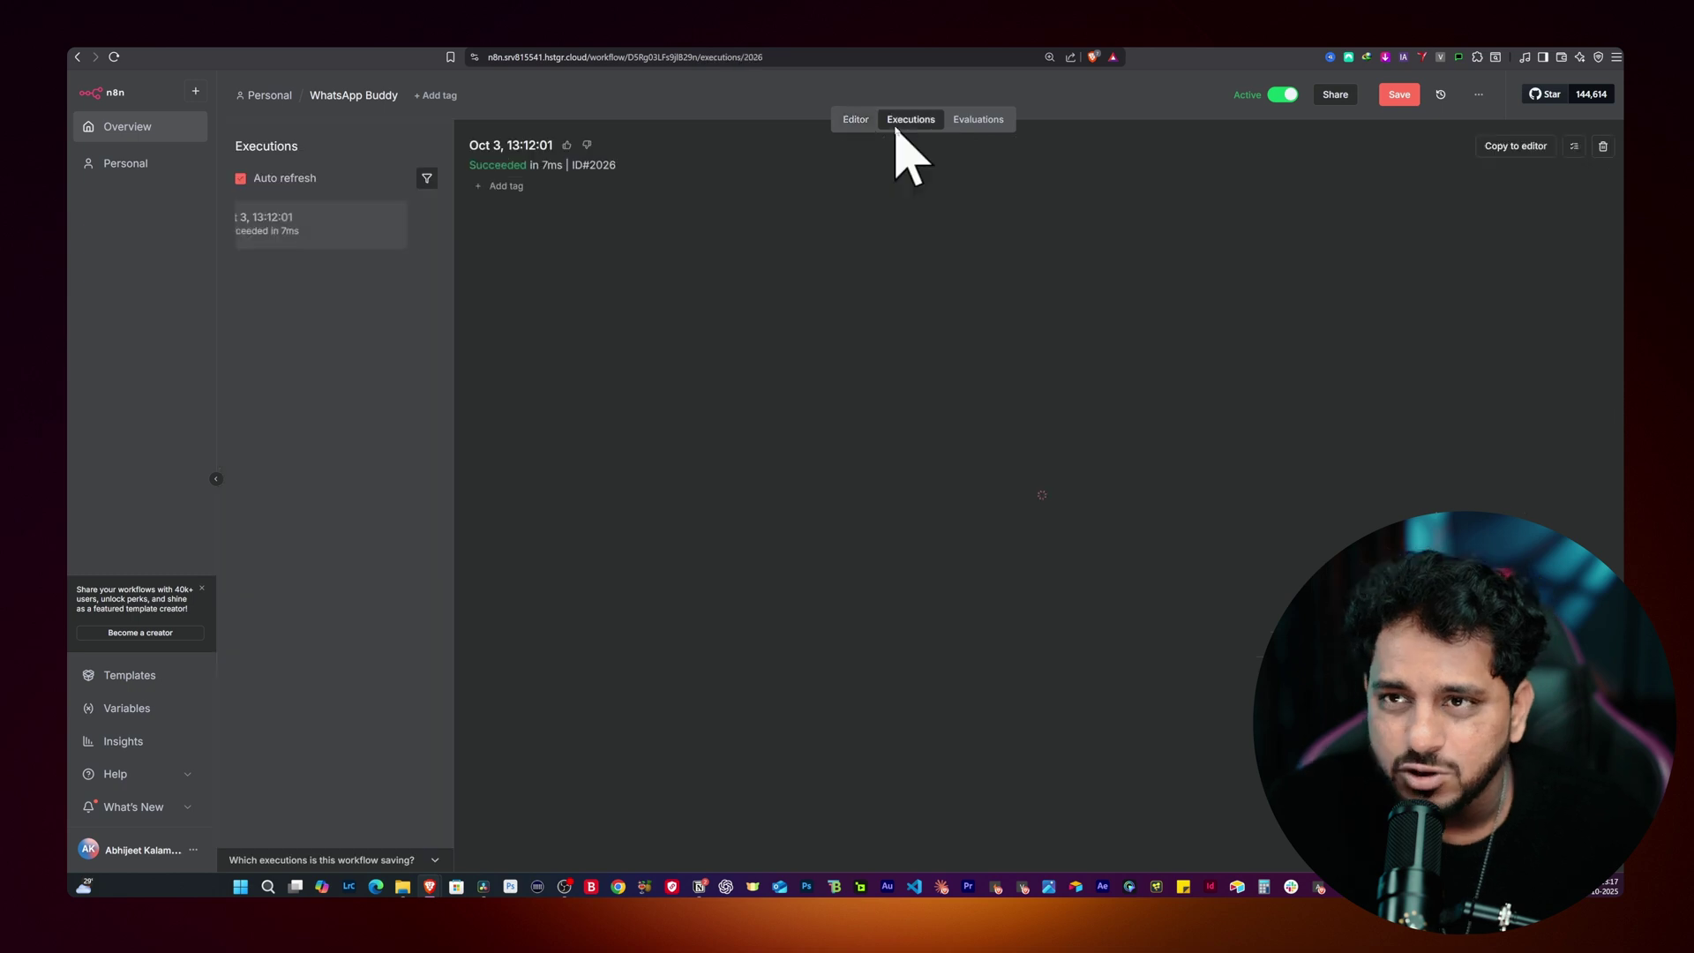
left_click(302, 231)
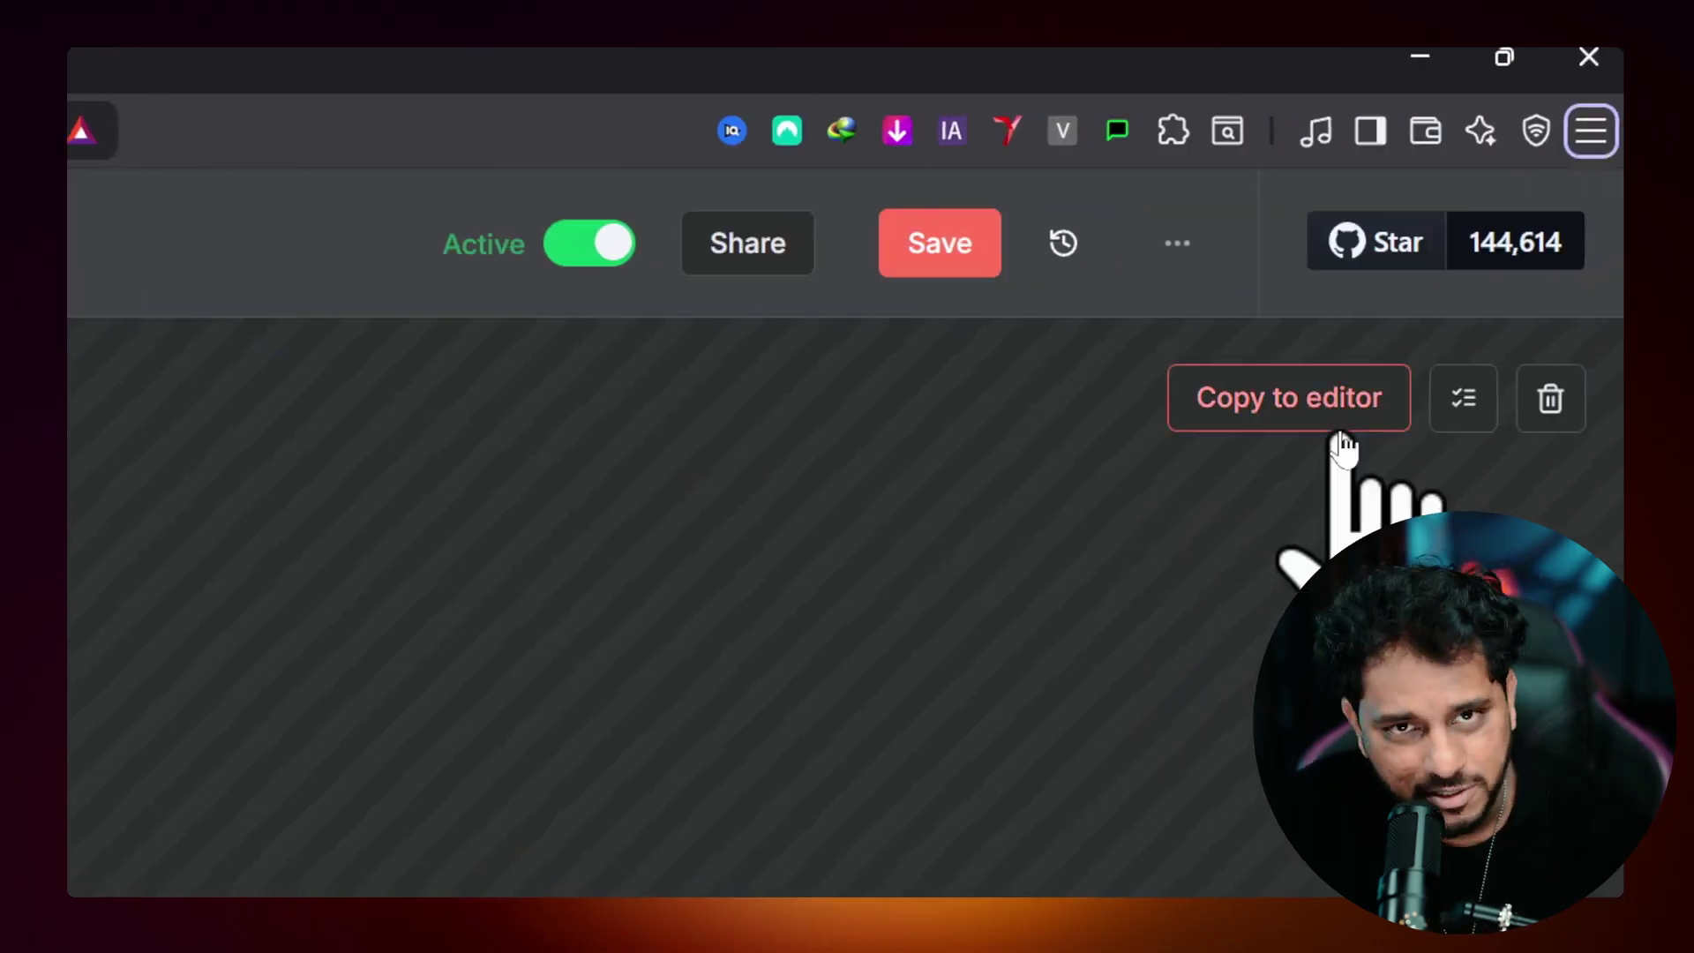
left_click(1515, 146)
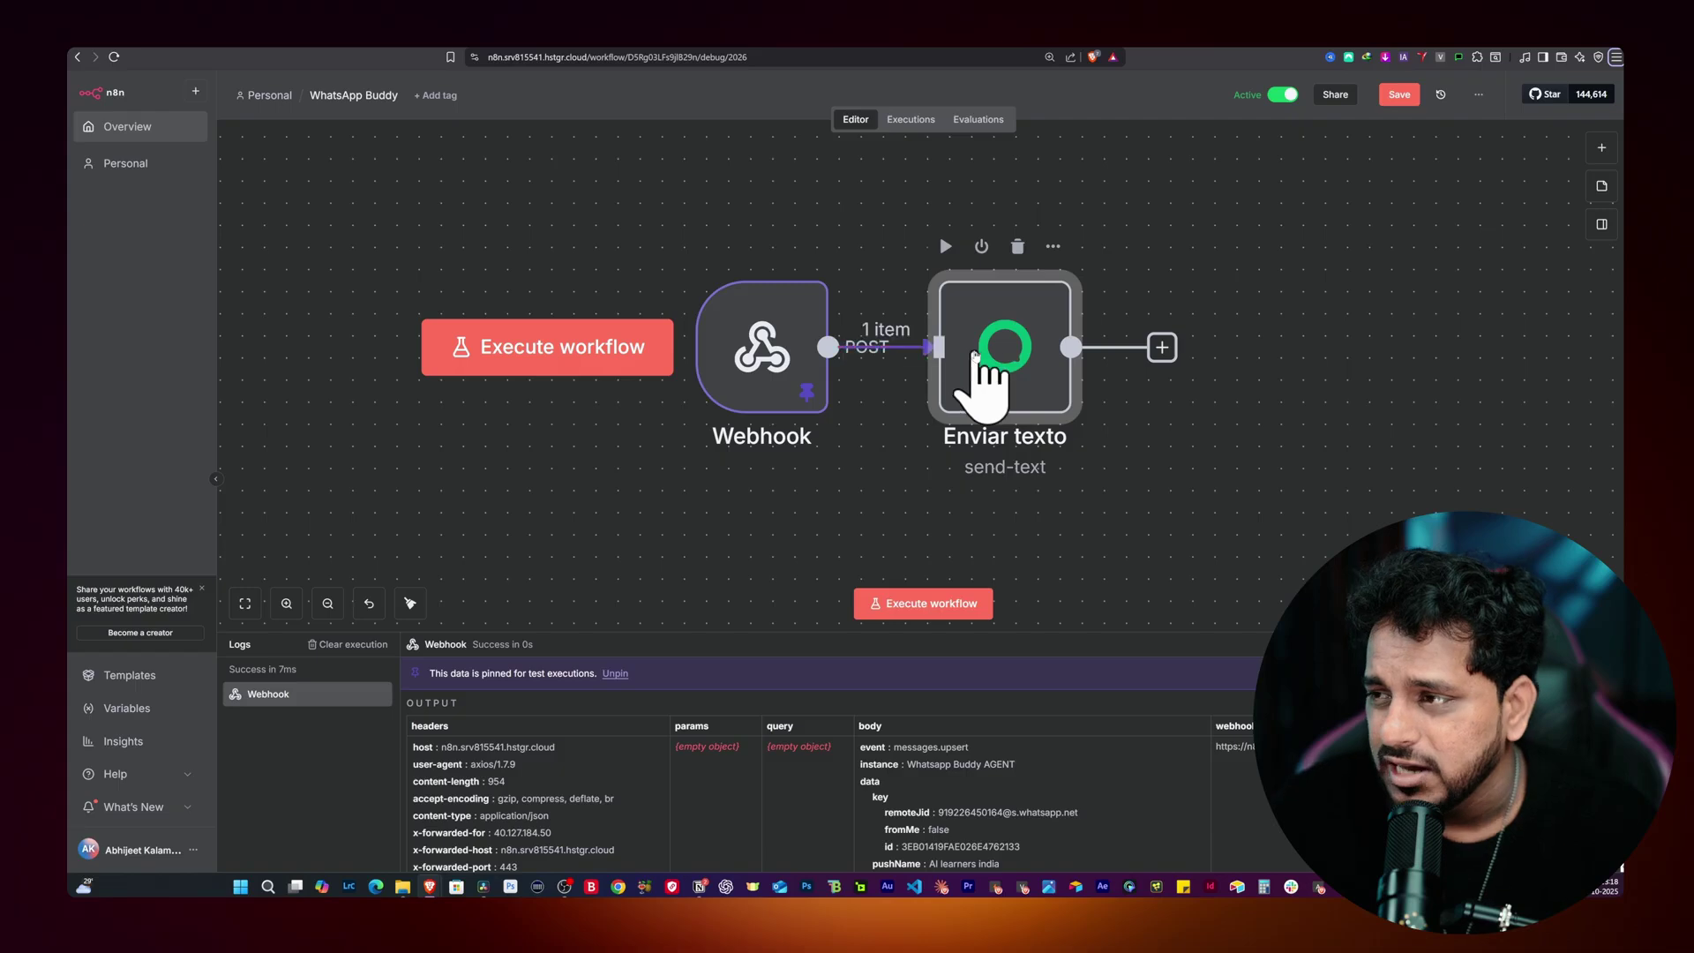
Step: Map the incoming instance value into Enviar texto's Nome Da Instancia field
double_click(975, 355)
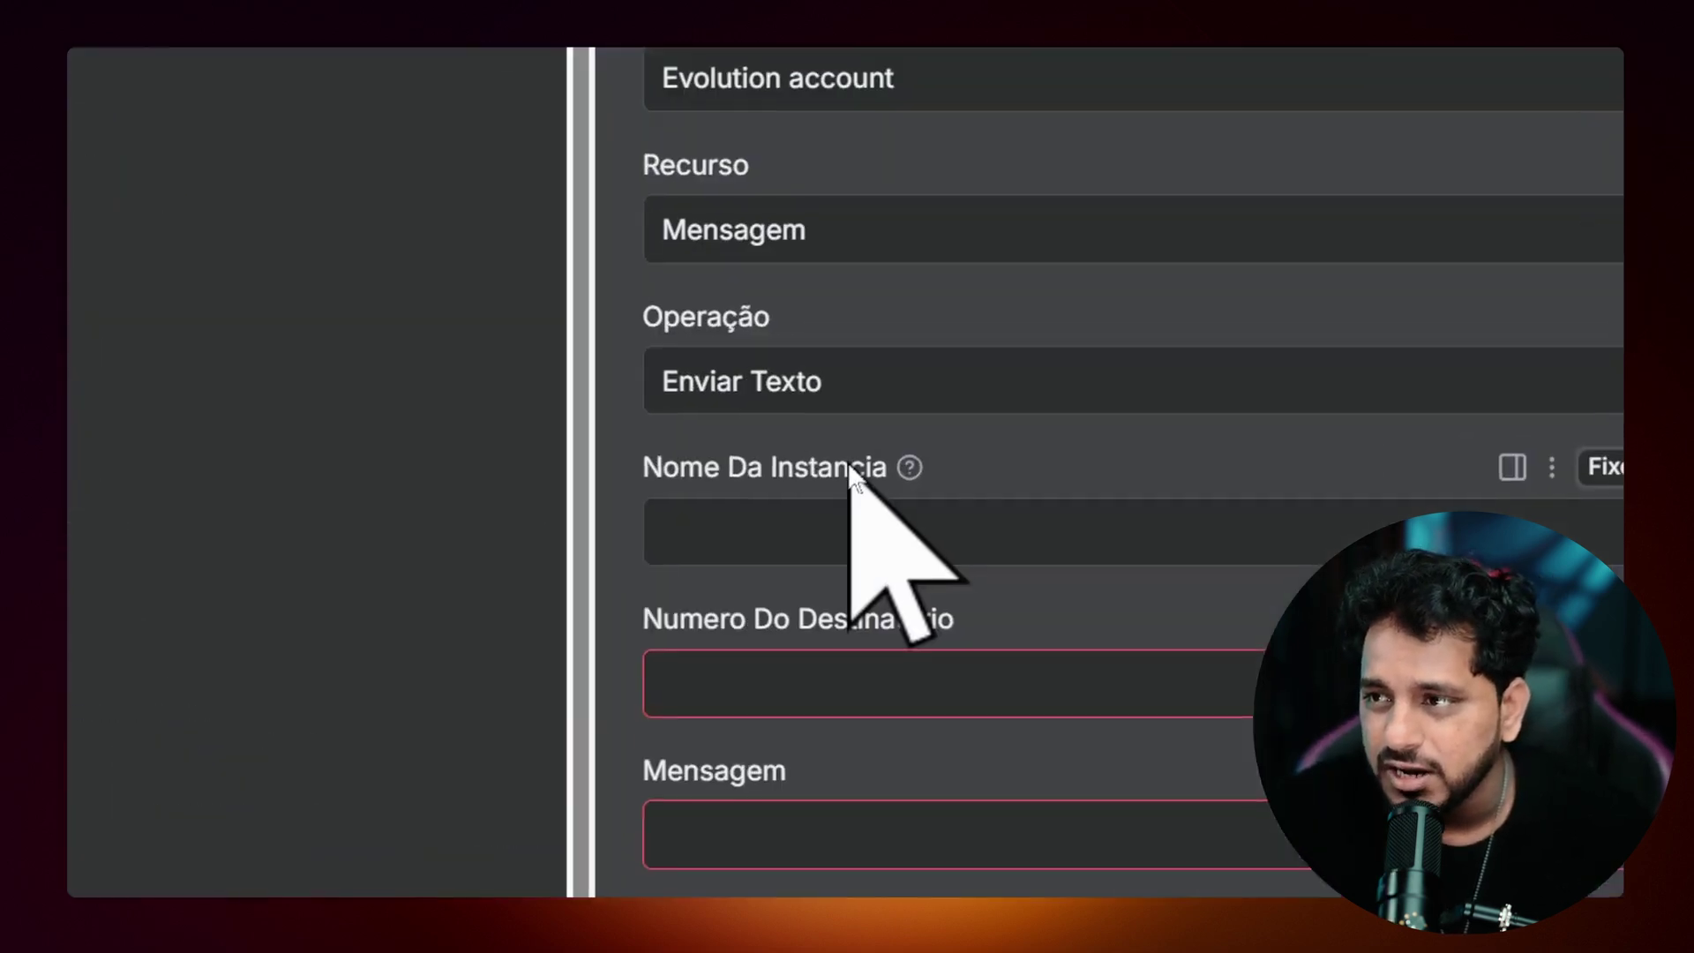
mouse_move(902, 464)
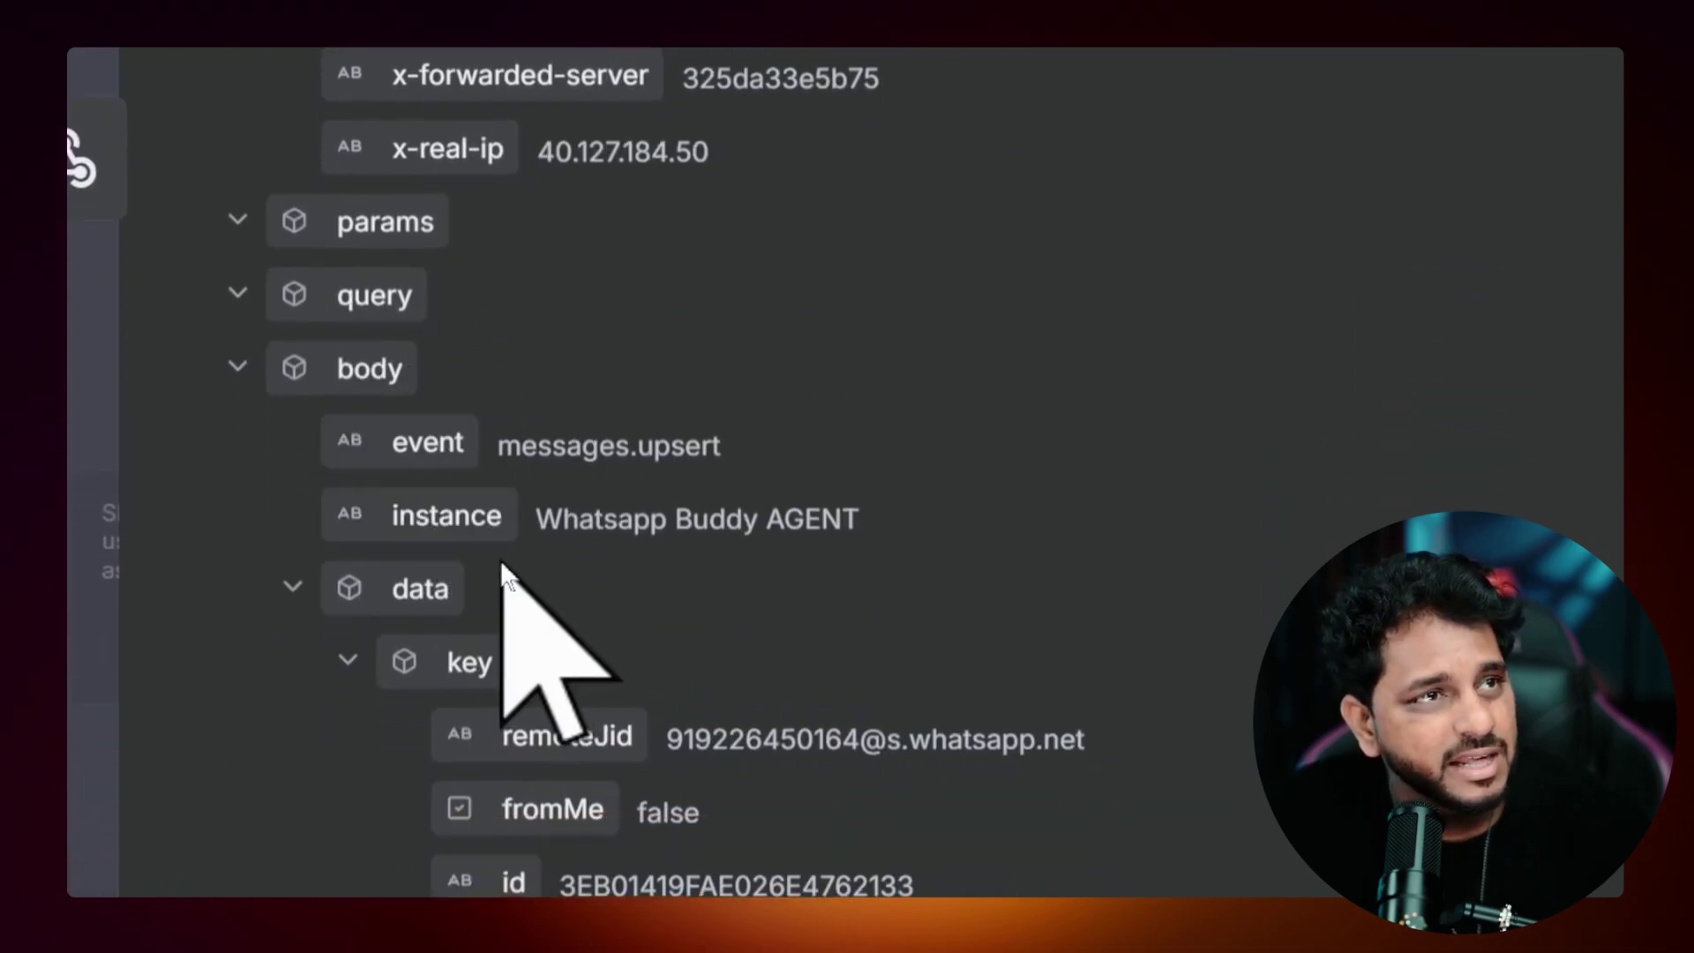
left_click_drag(447, 516, 882, 454)
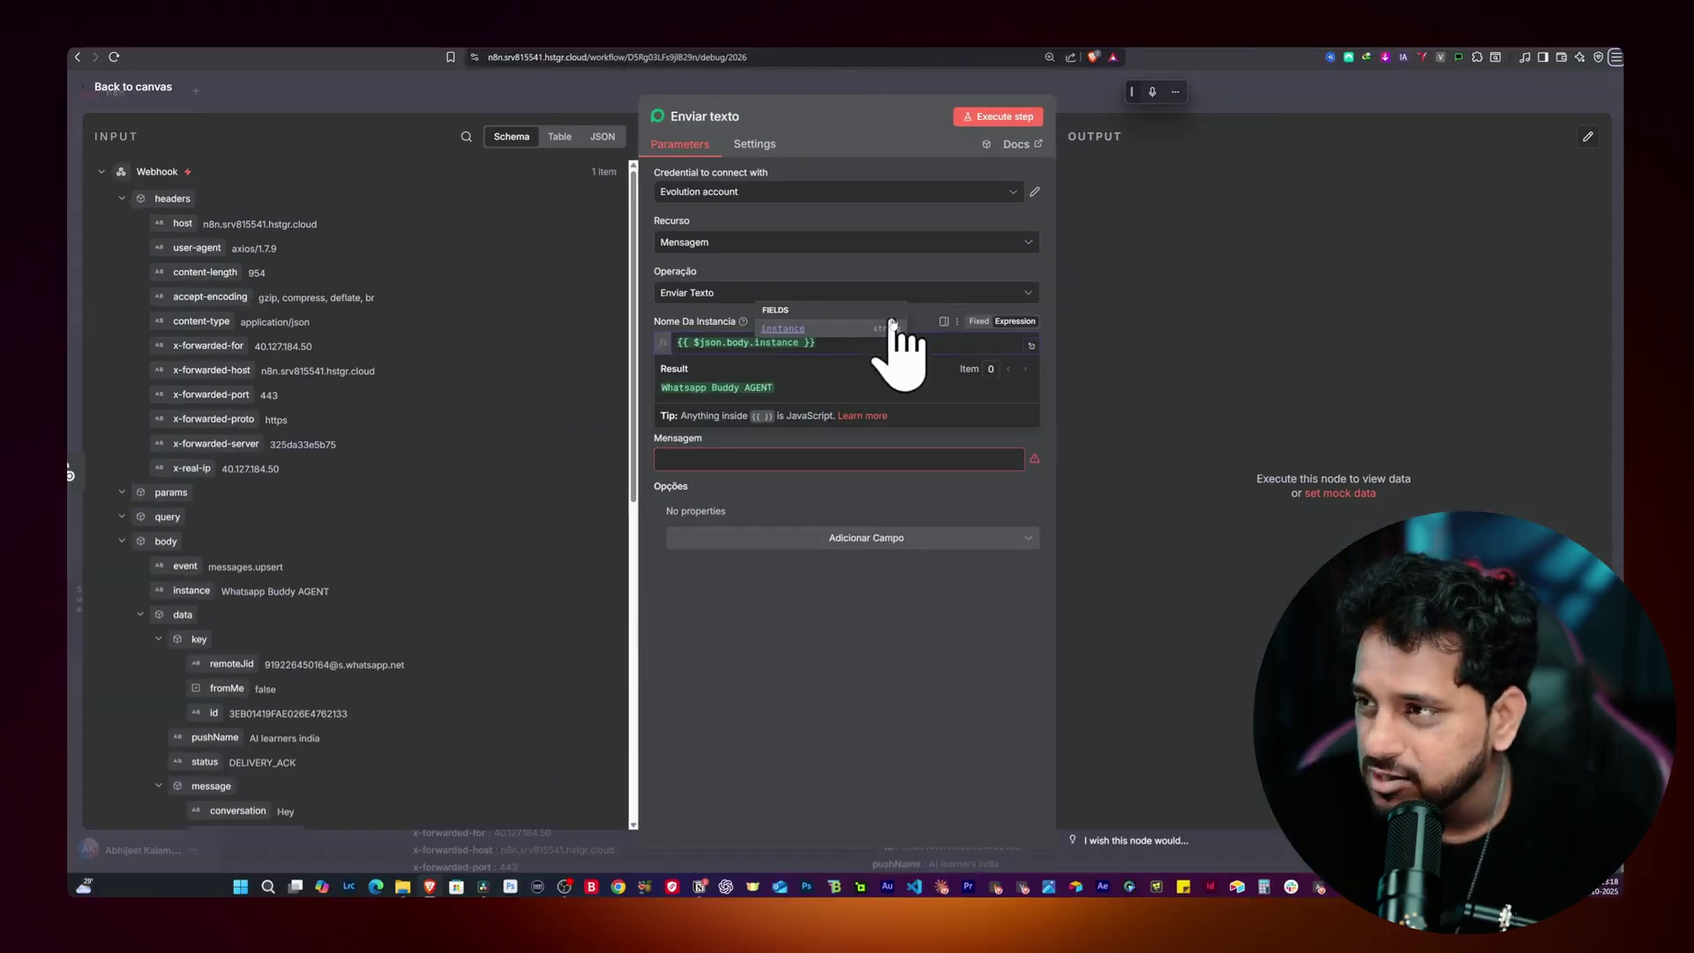
left_click(922, 313)
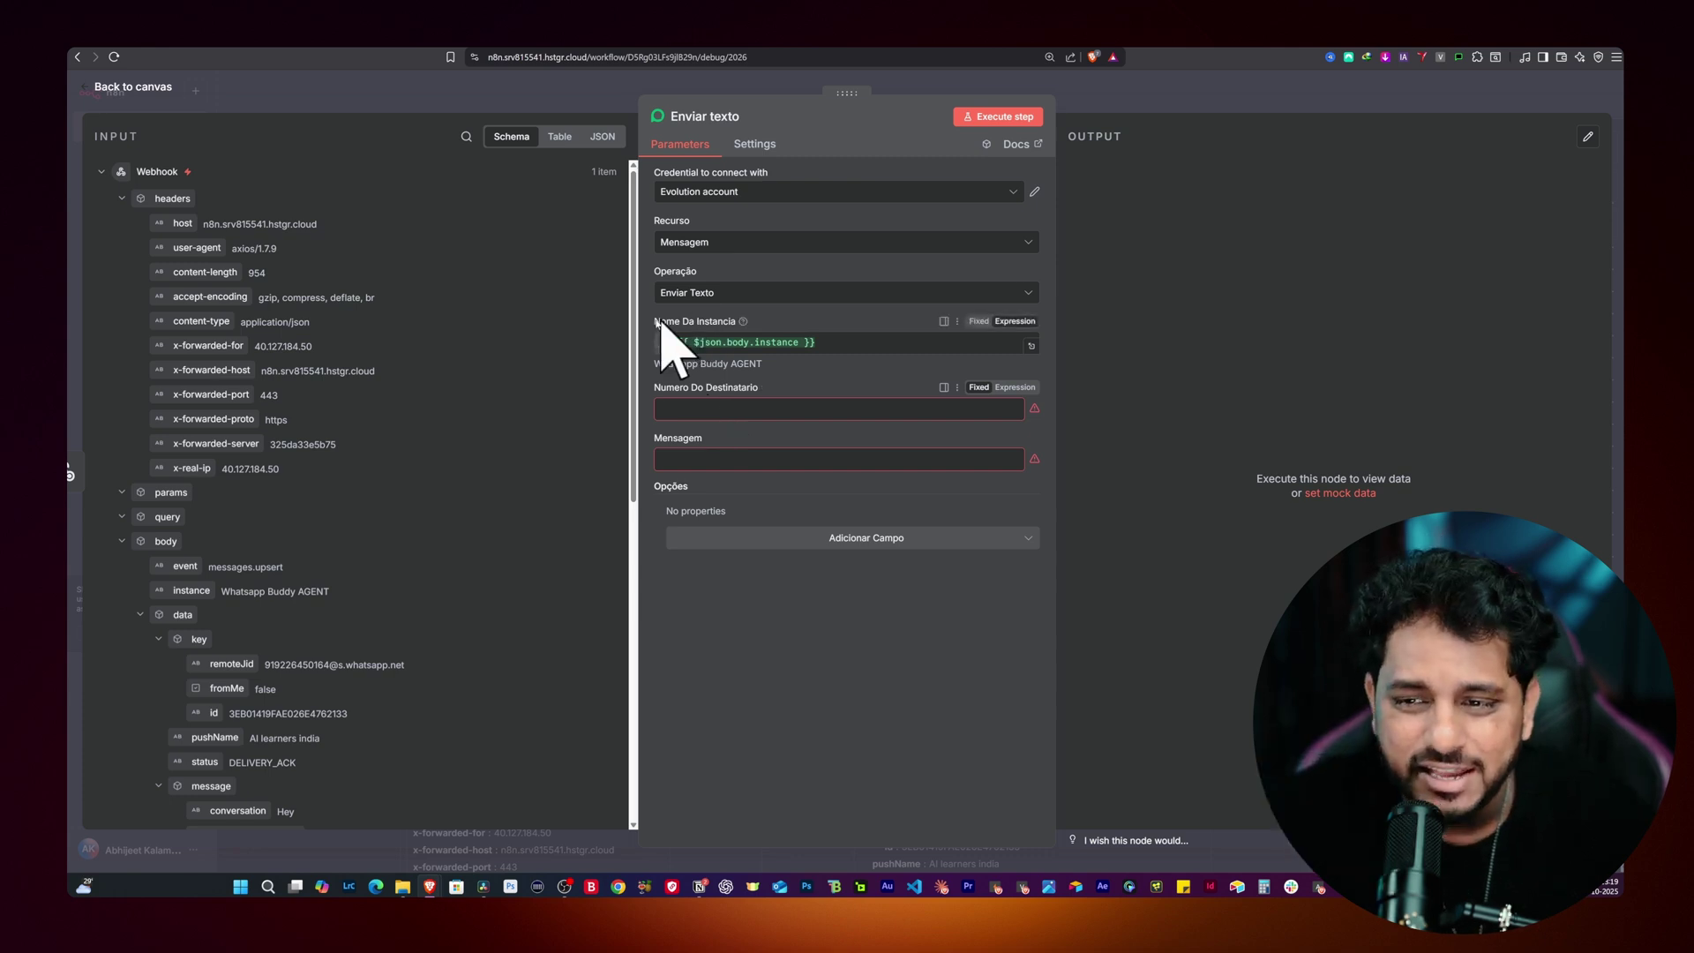
Step: Map the sender's remoteJid into the Numero Do Destinatario field
scroll(472, 465, "down", 3)
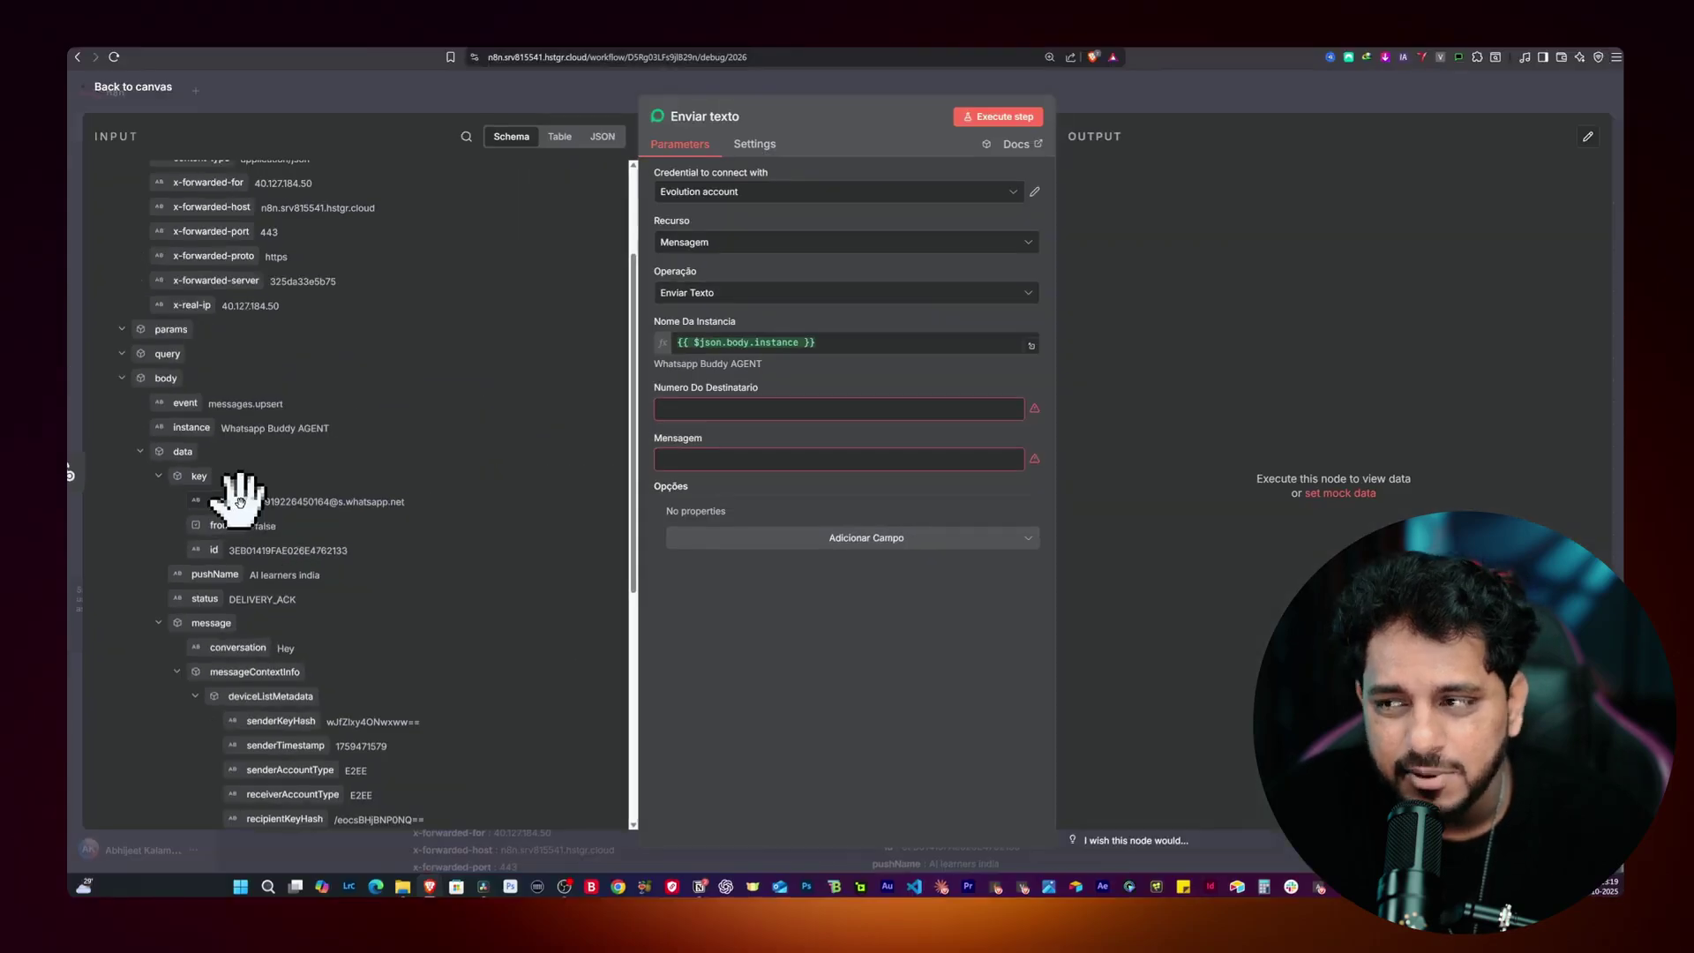
left_click_drag(687, 410, 688, 411)
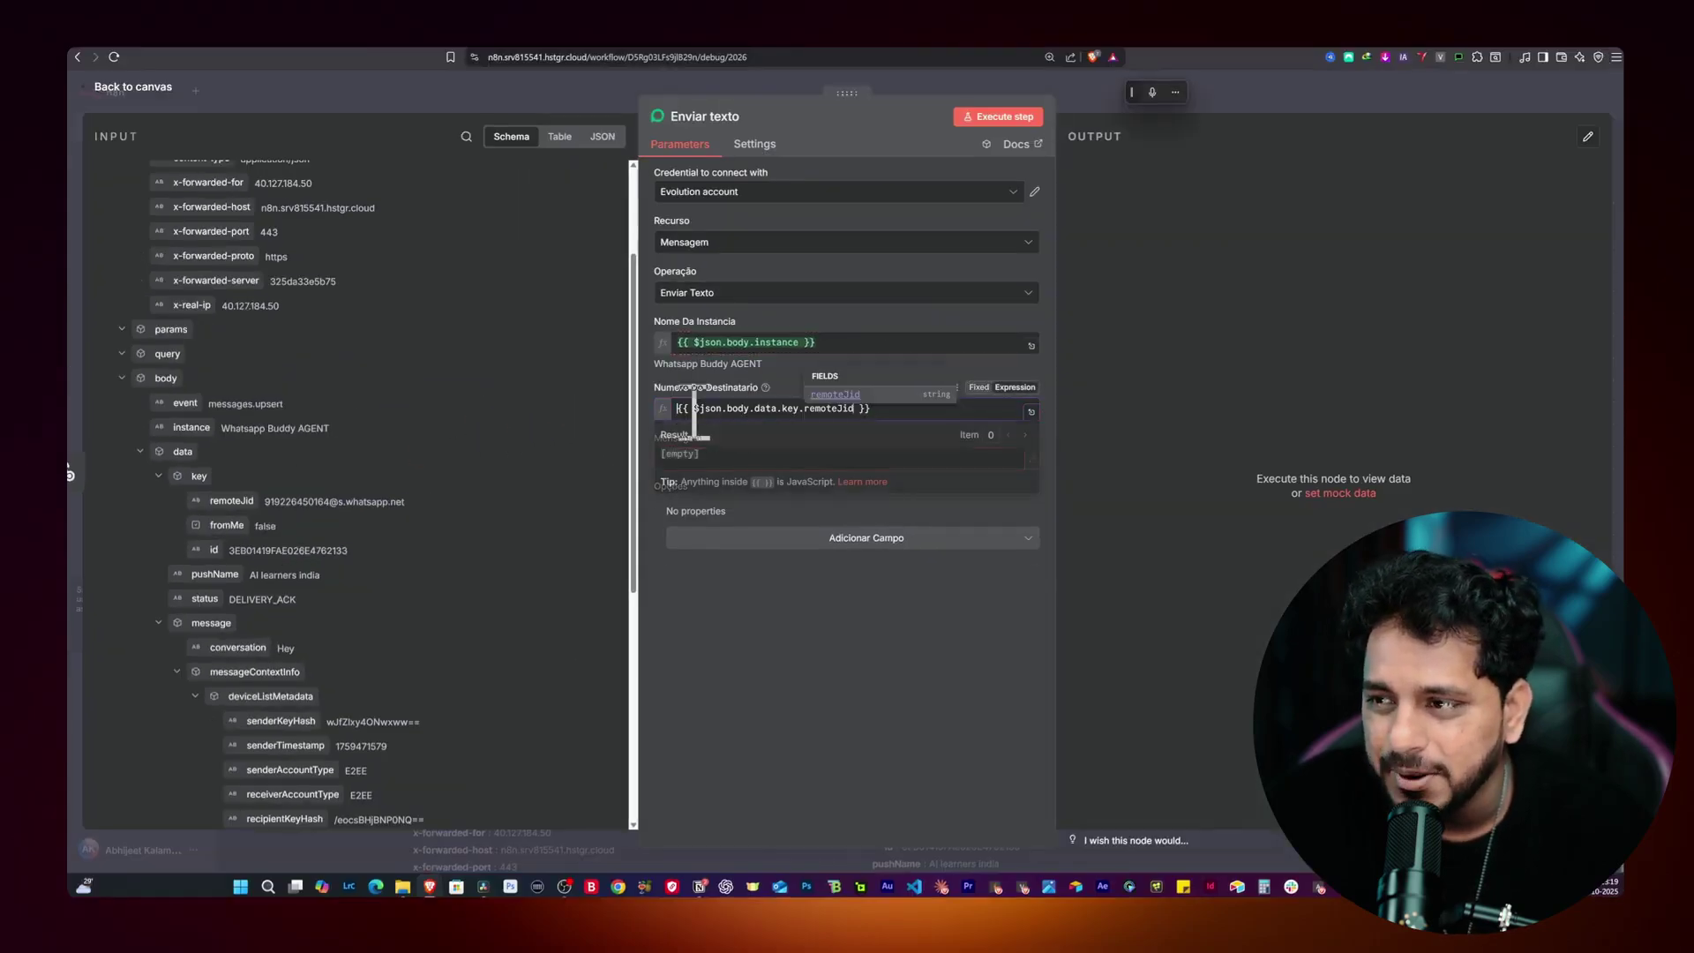
left_click(713, 639)
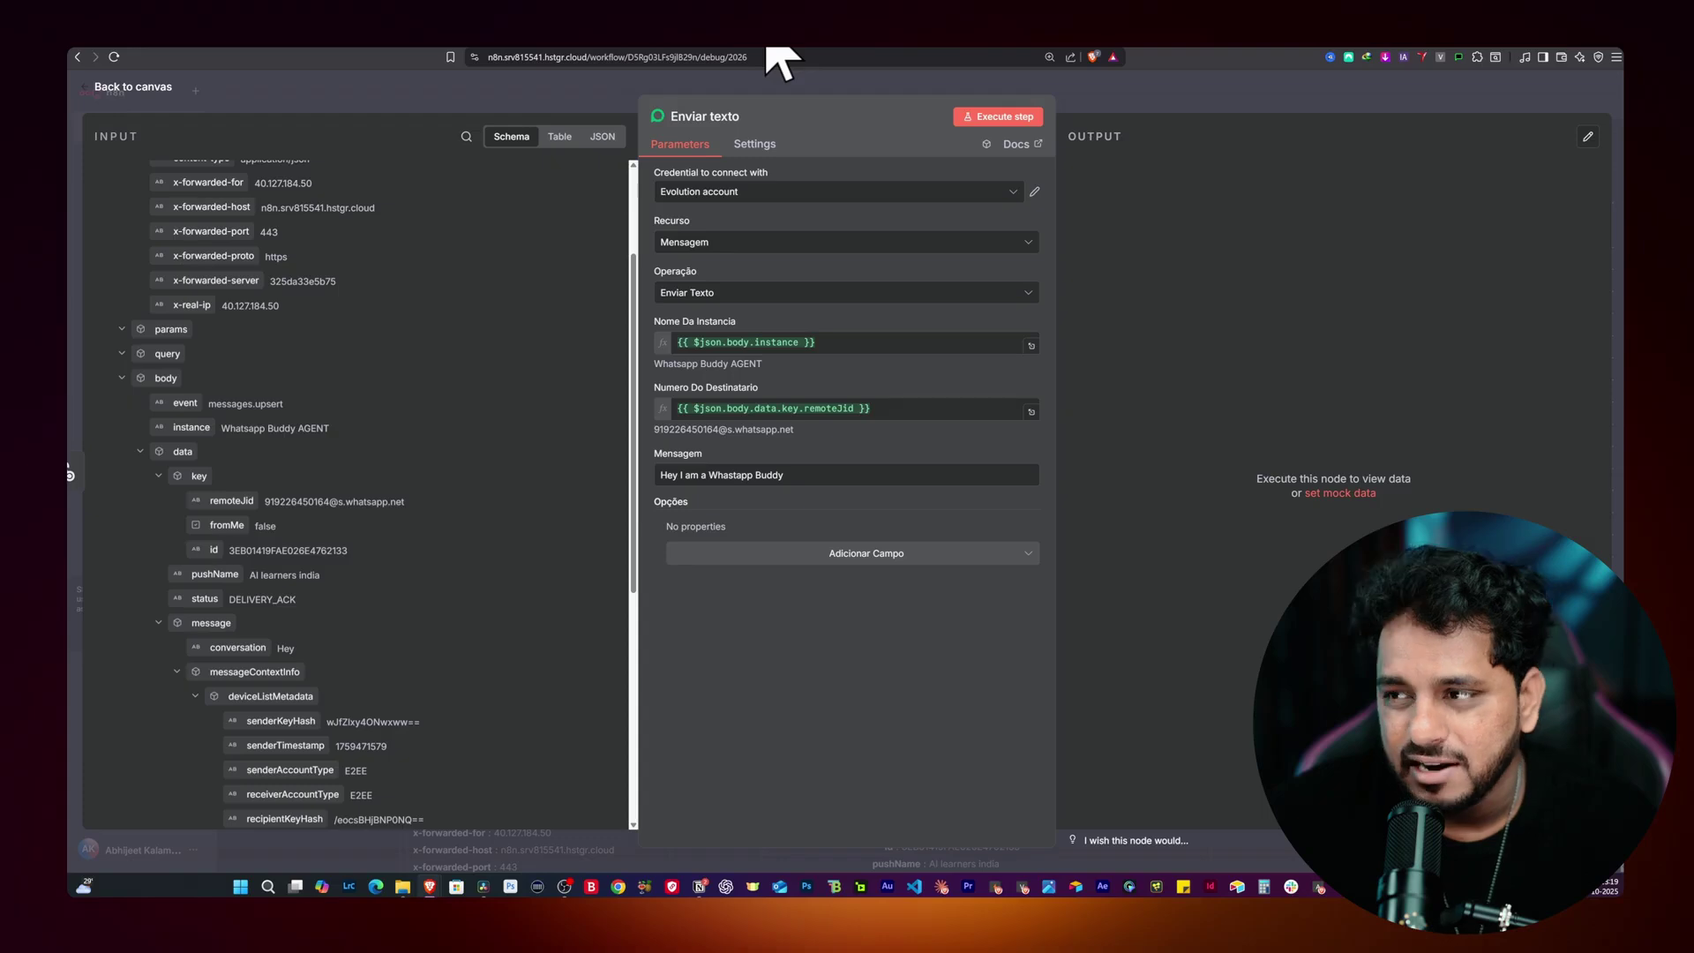
left_click_drag(781, 62, 1093, 66)
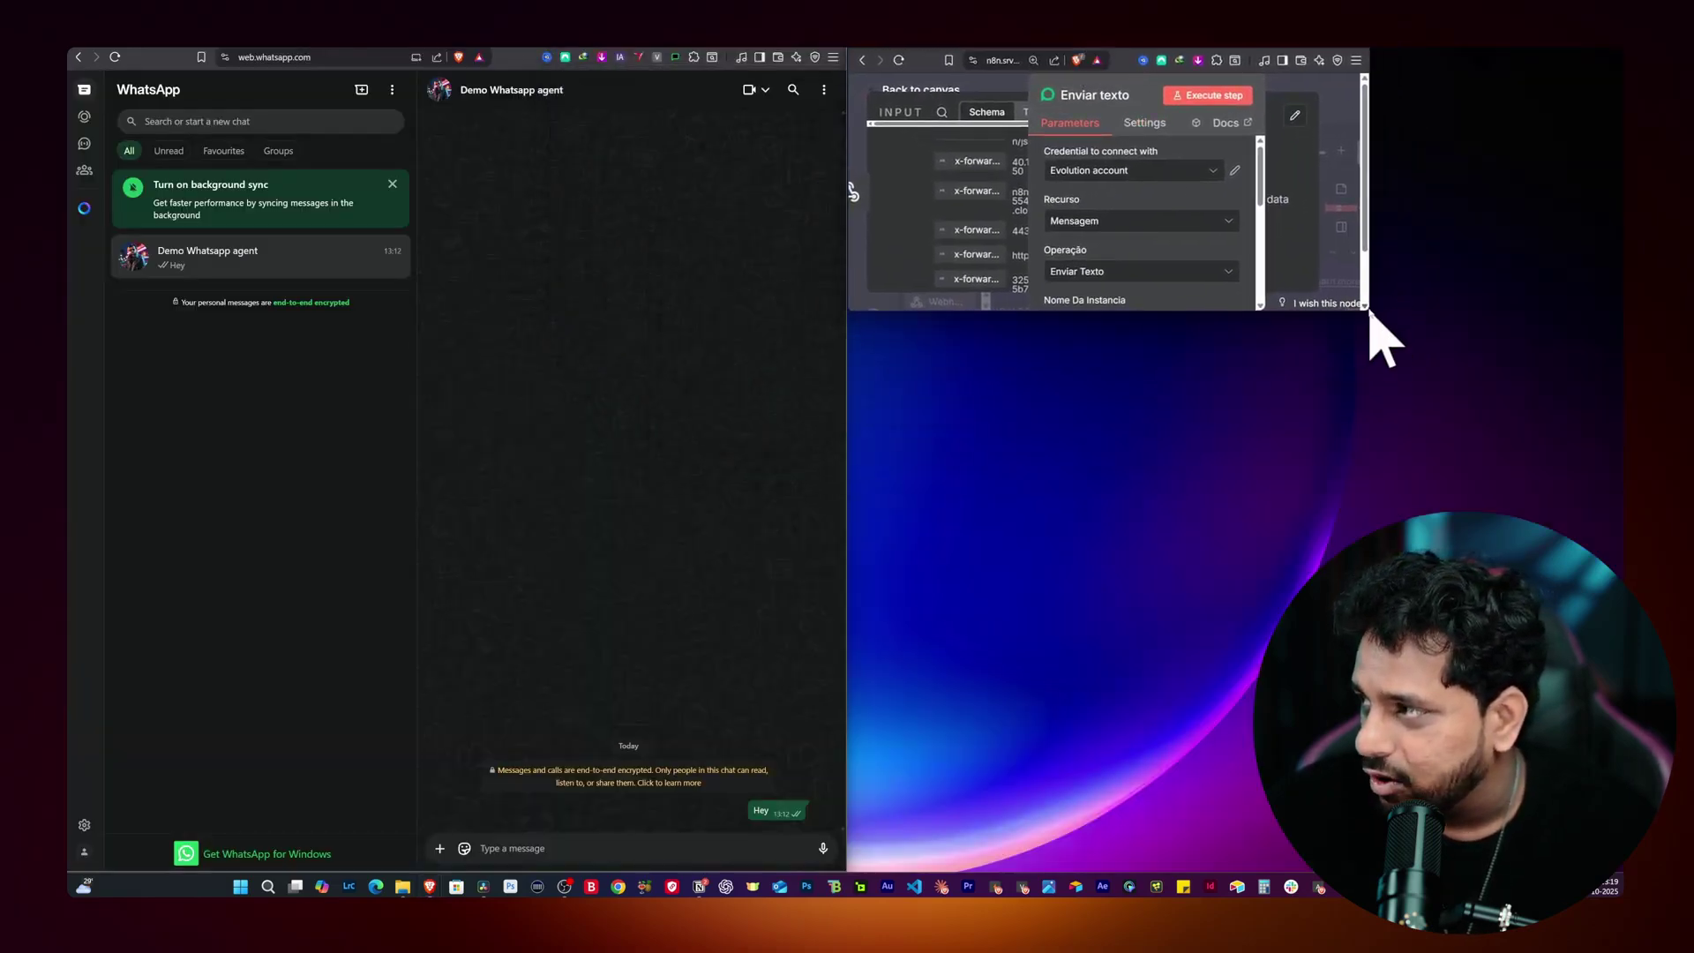
Step: Tile n8n beside WhatsApp and test-run the Enviar texto reply step
left_click_drag(1365, 307, 1617, 875)
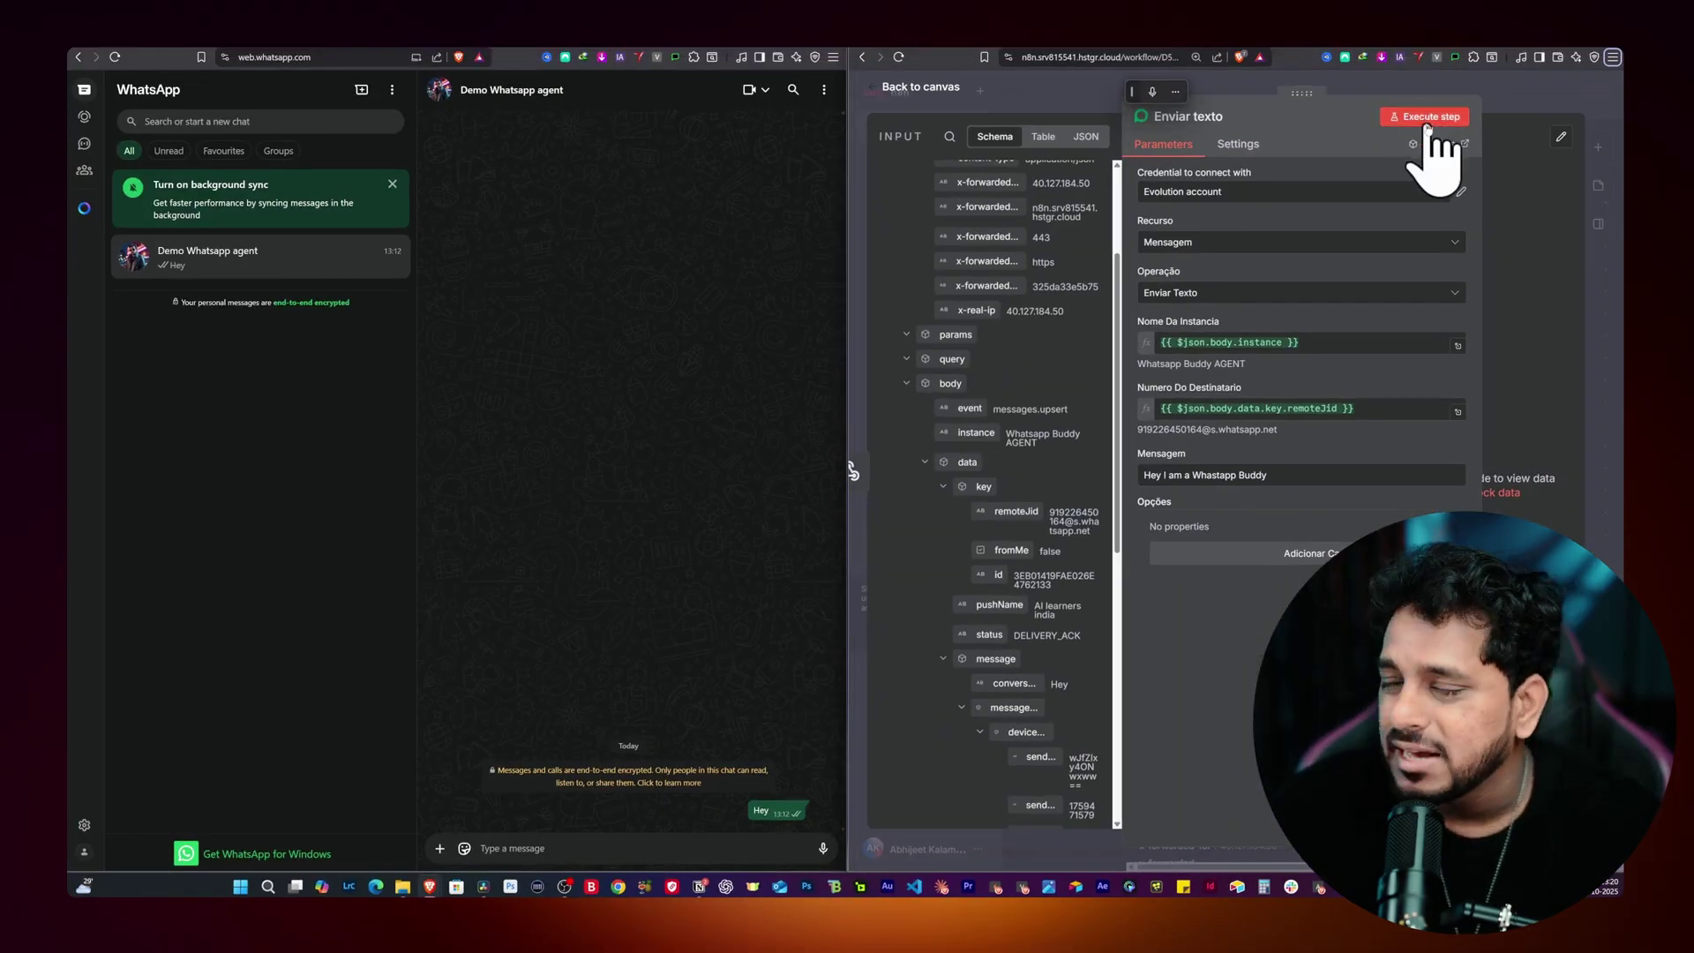
left_click(1426, 120)
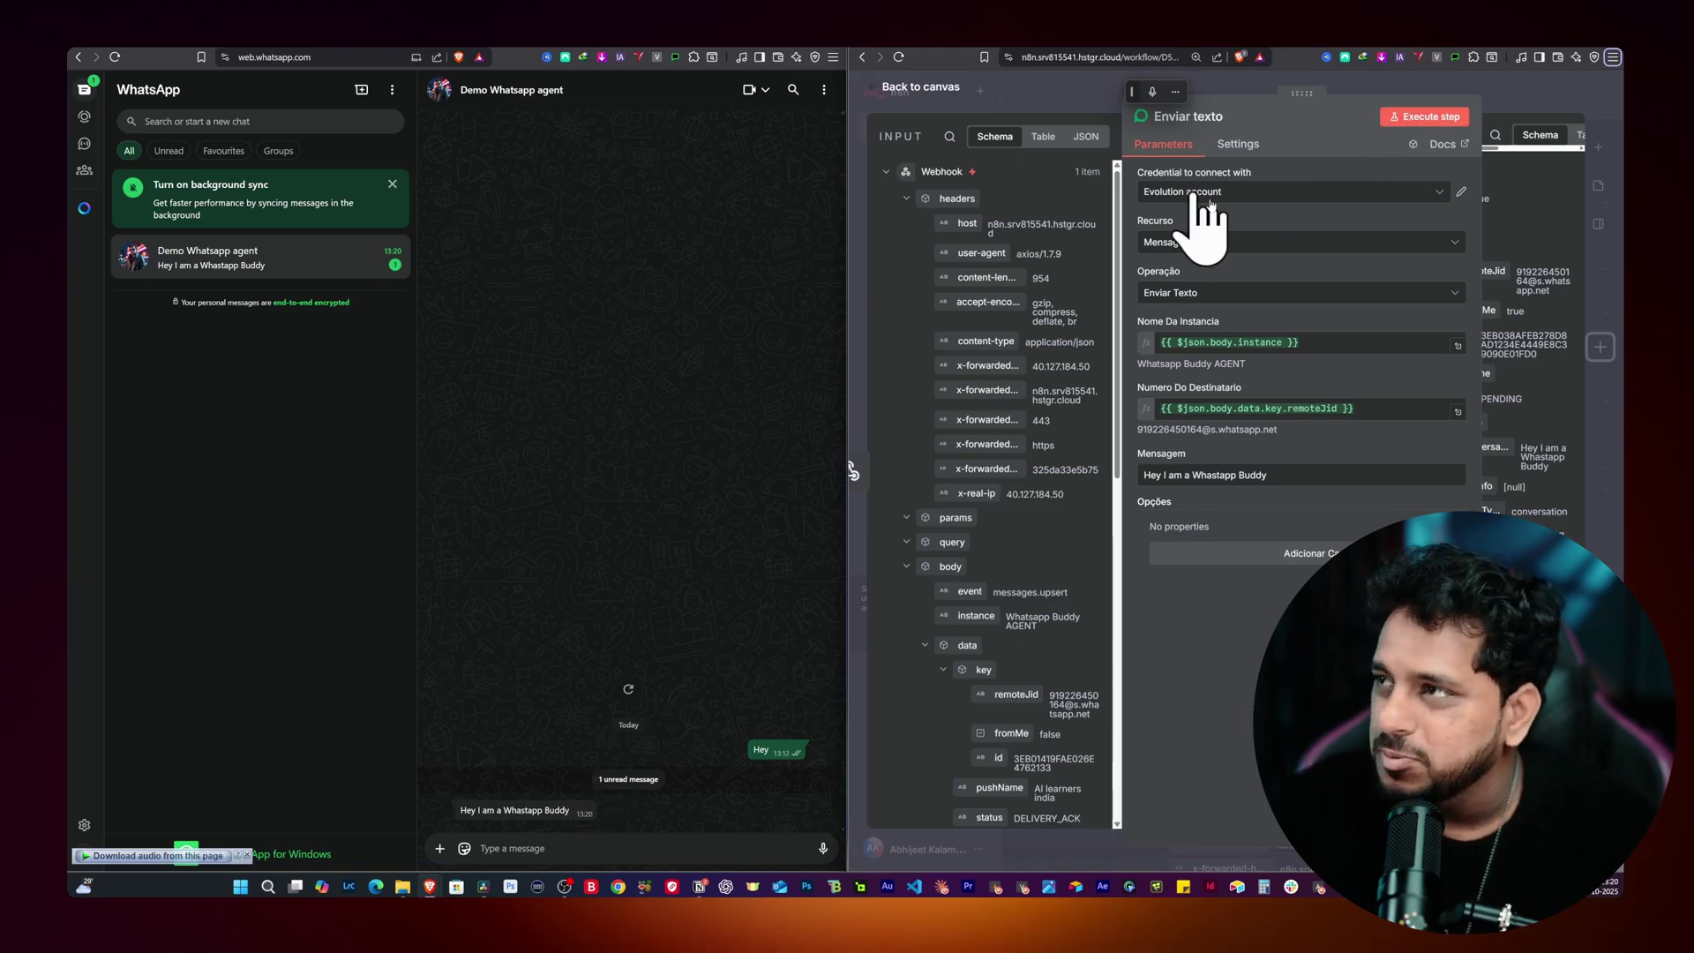
left_click(1061, 89)
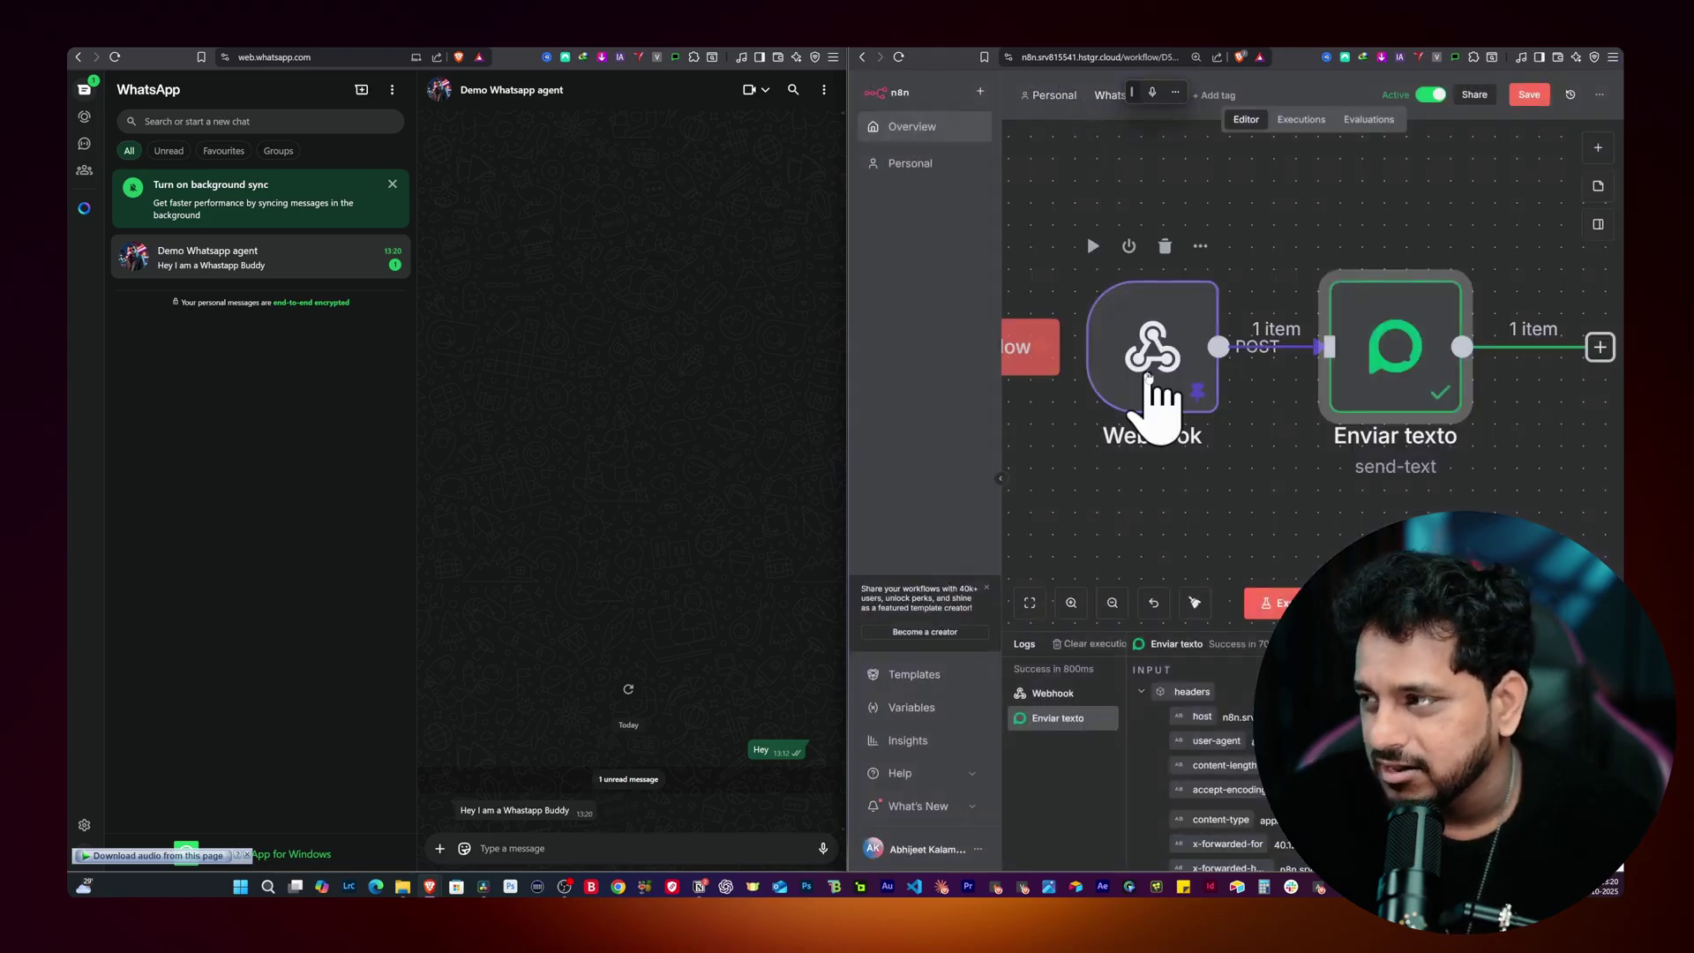
Step: Unpin the Webhook's test data and save the workflow
double_click(1153, 389)
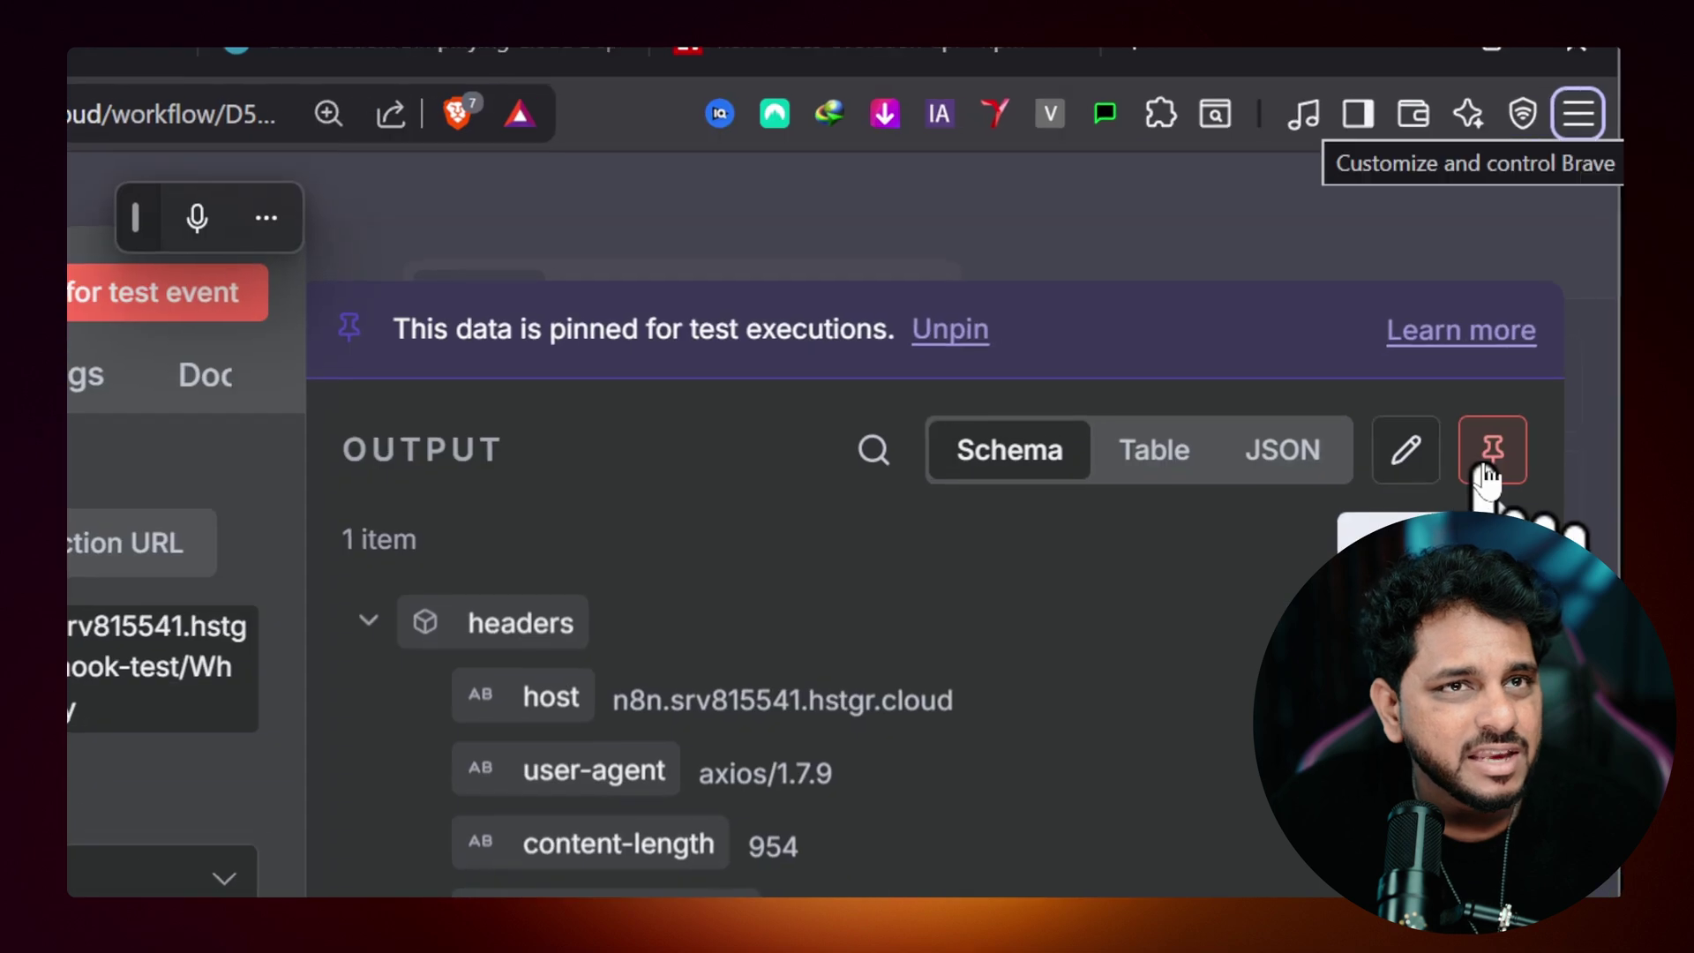
left_click(1584, 169)
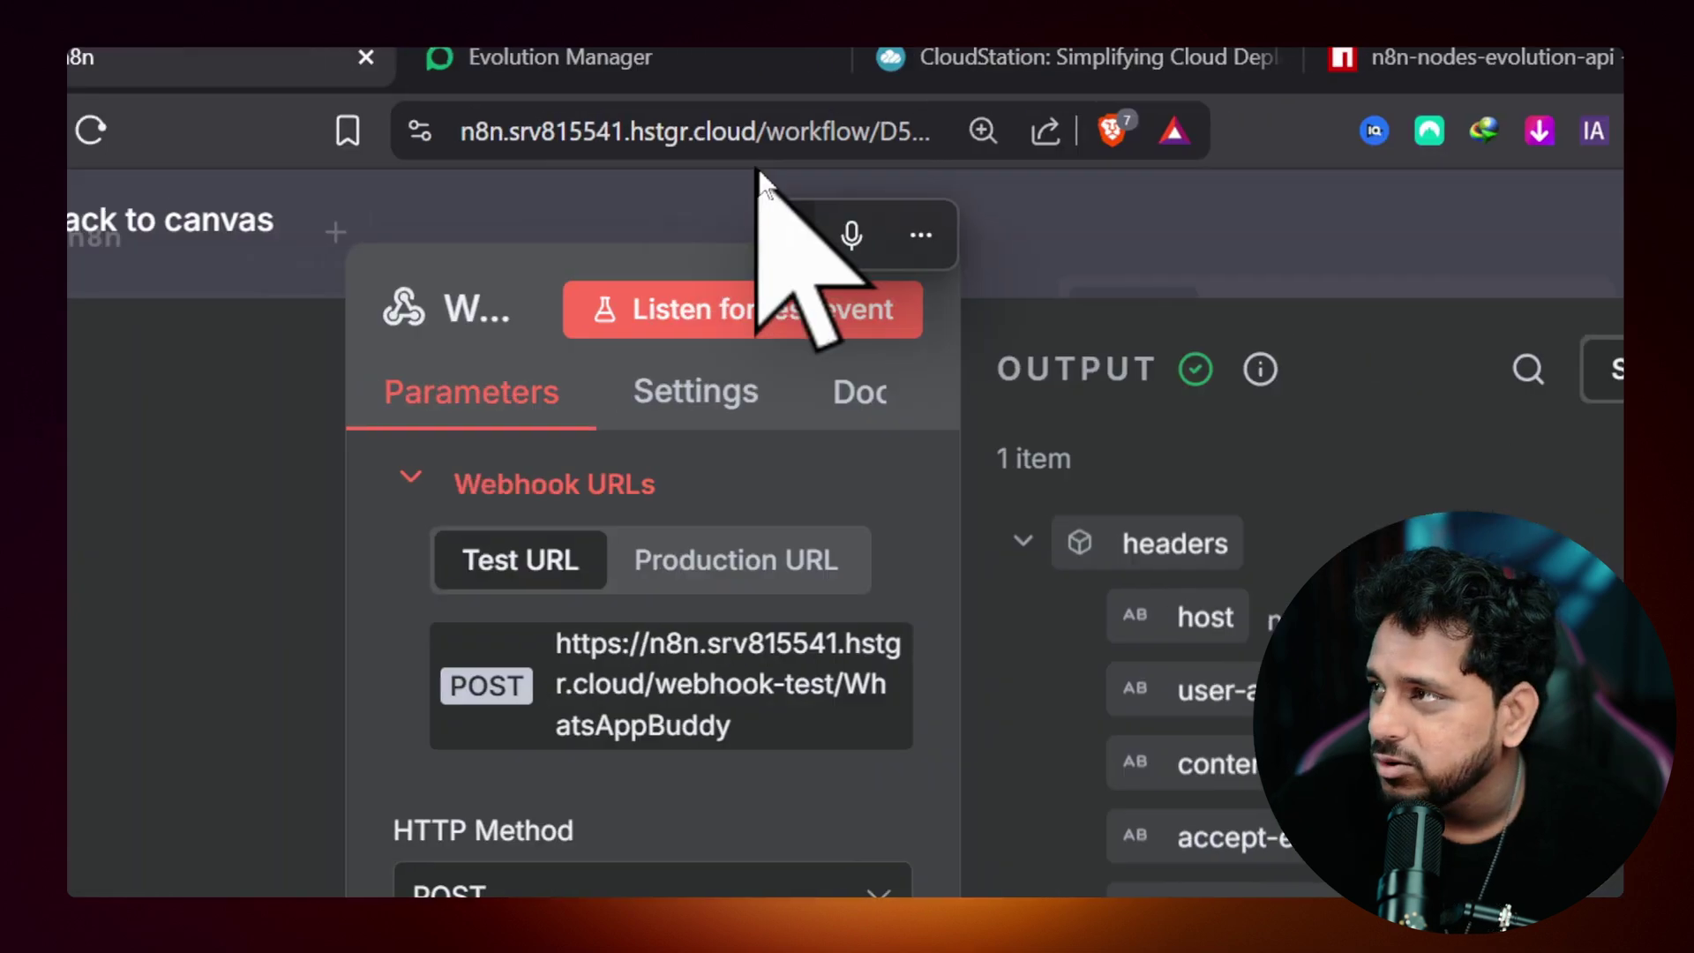
key("Escape")
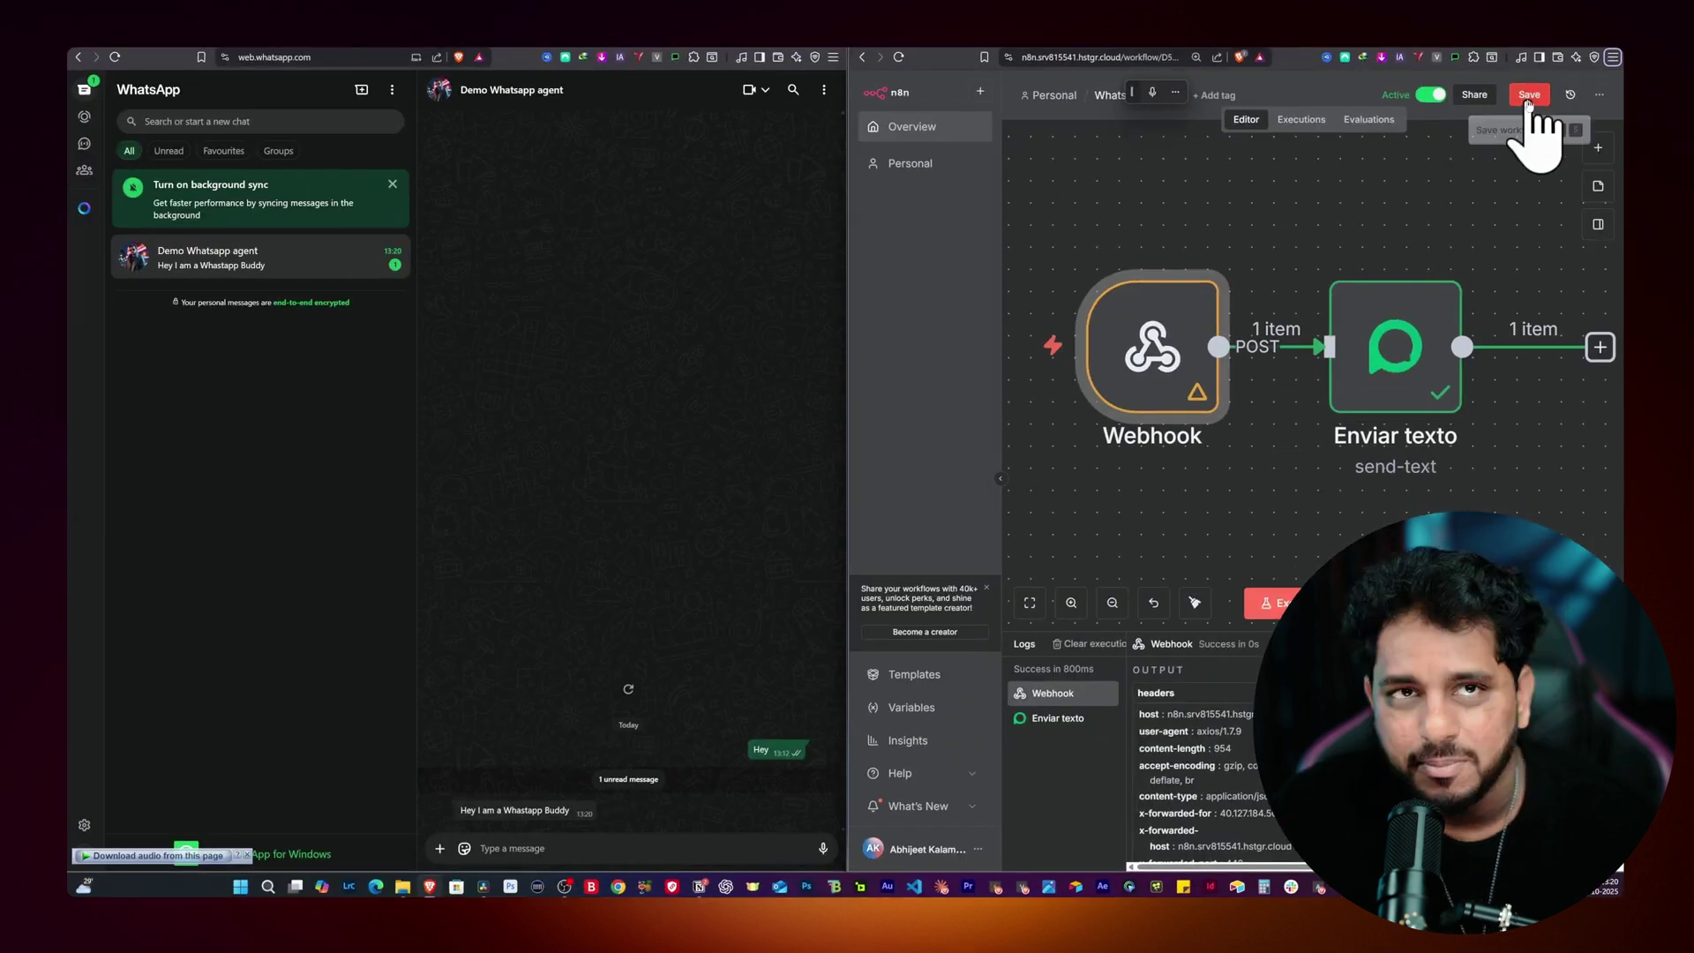
left_click(1529, 95)
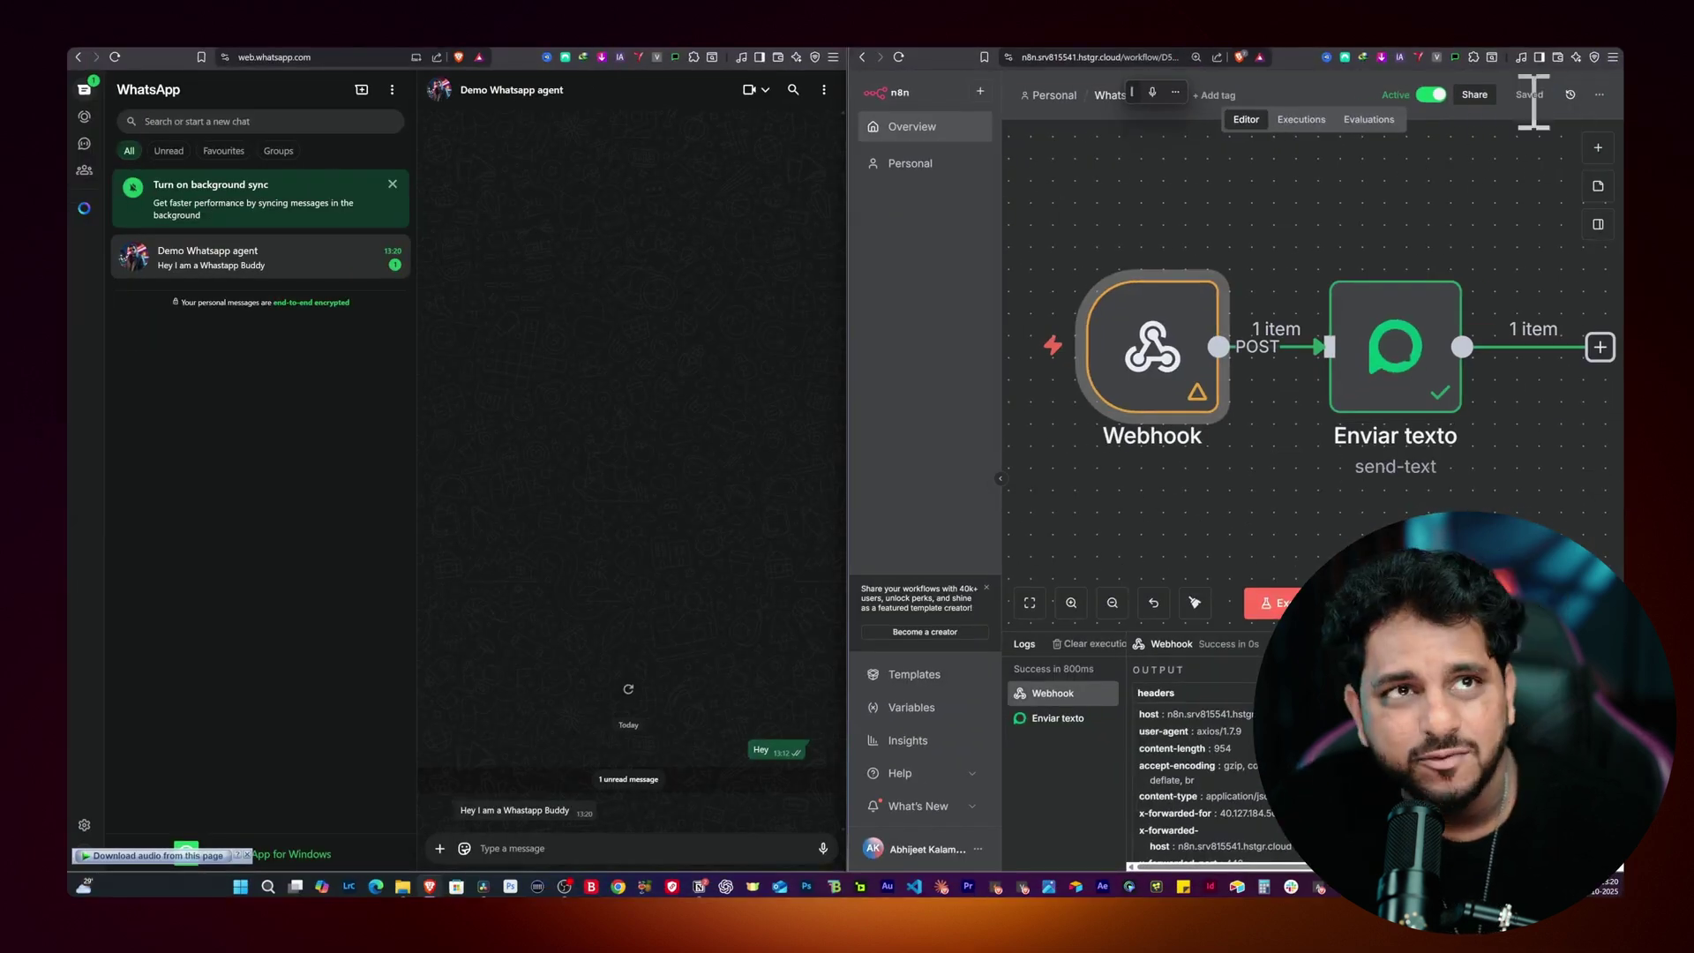
Step: Send a 'Hey' message in the WhatsApp chat to test the bot
left_click(529, 848)
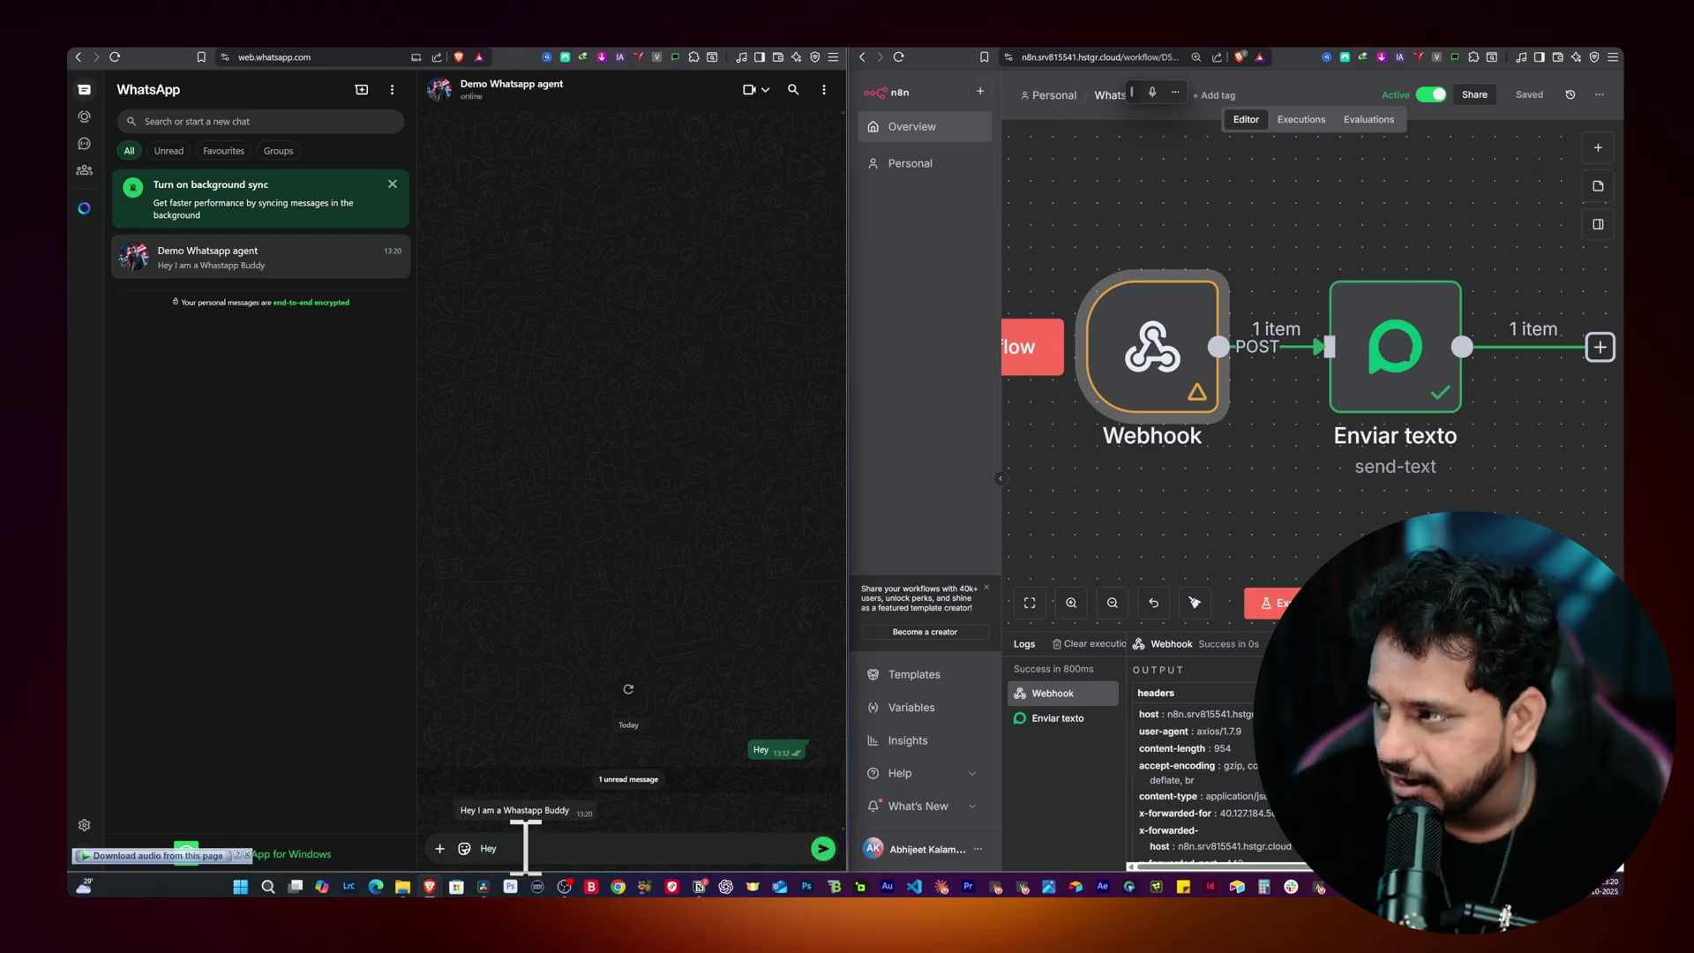
key("Return")
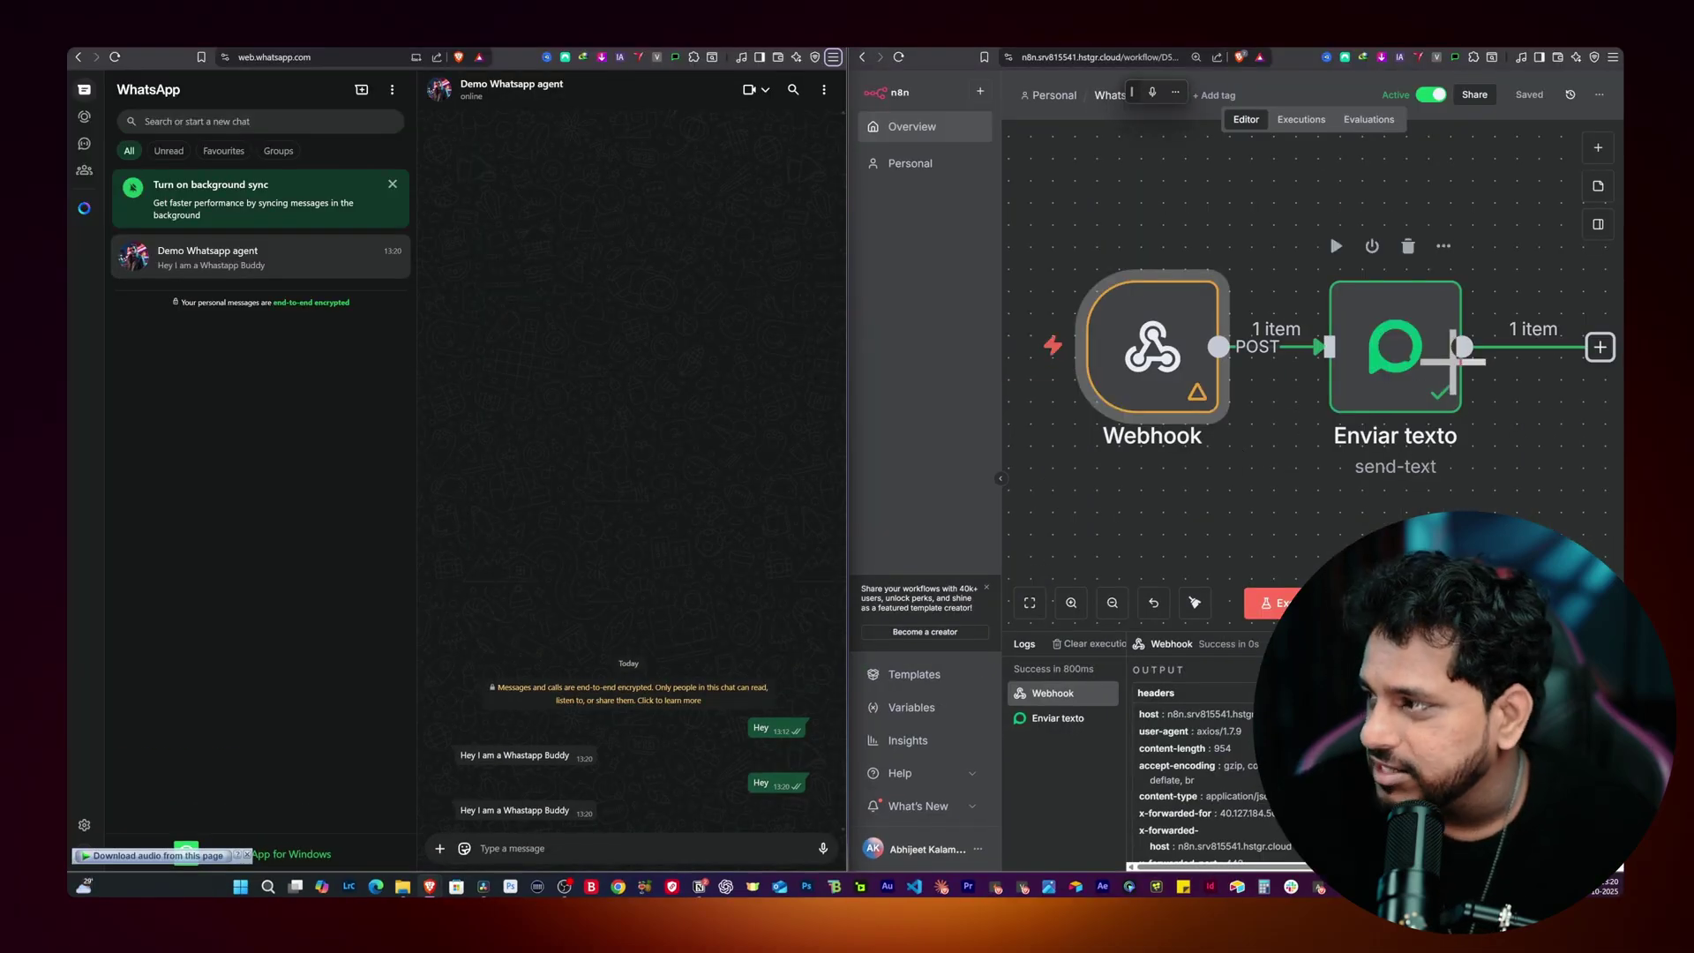
double_click(1394, 340)
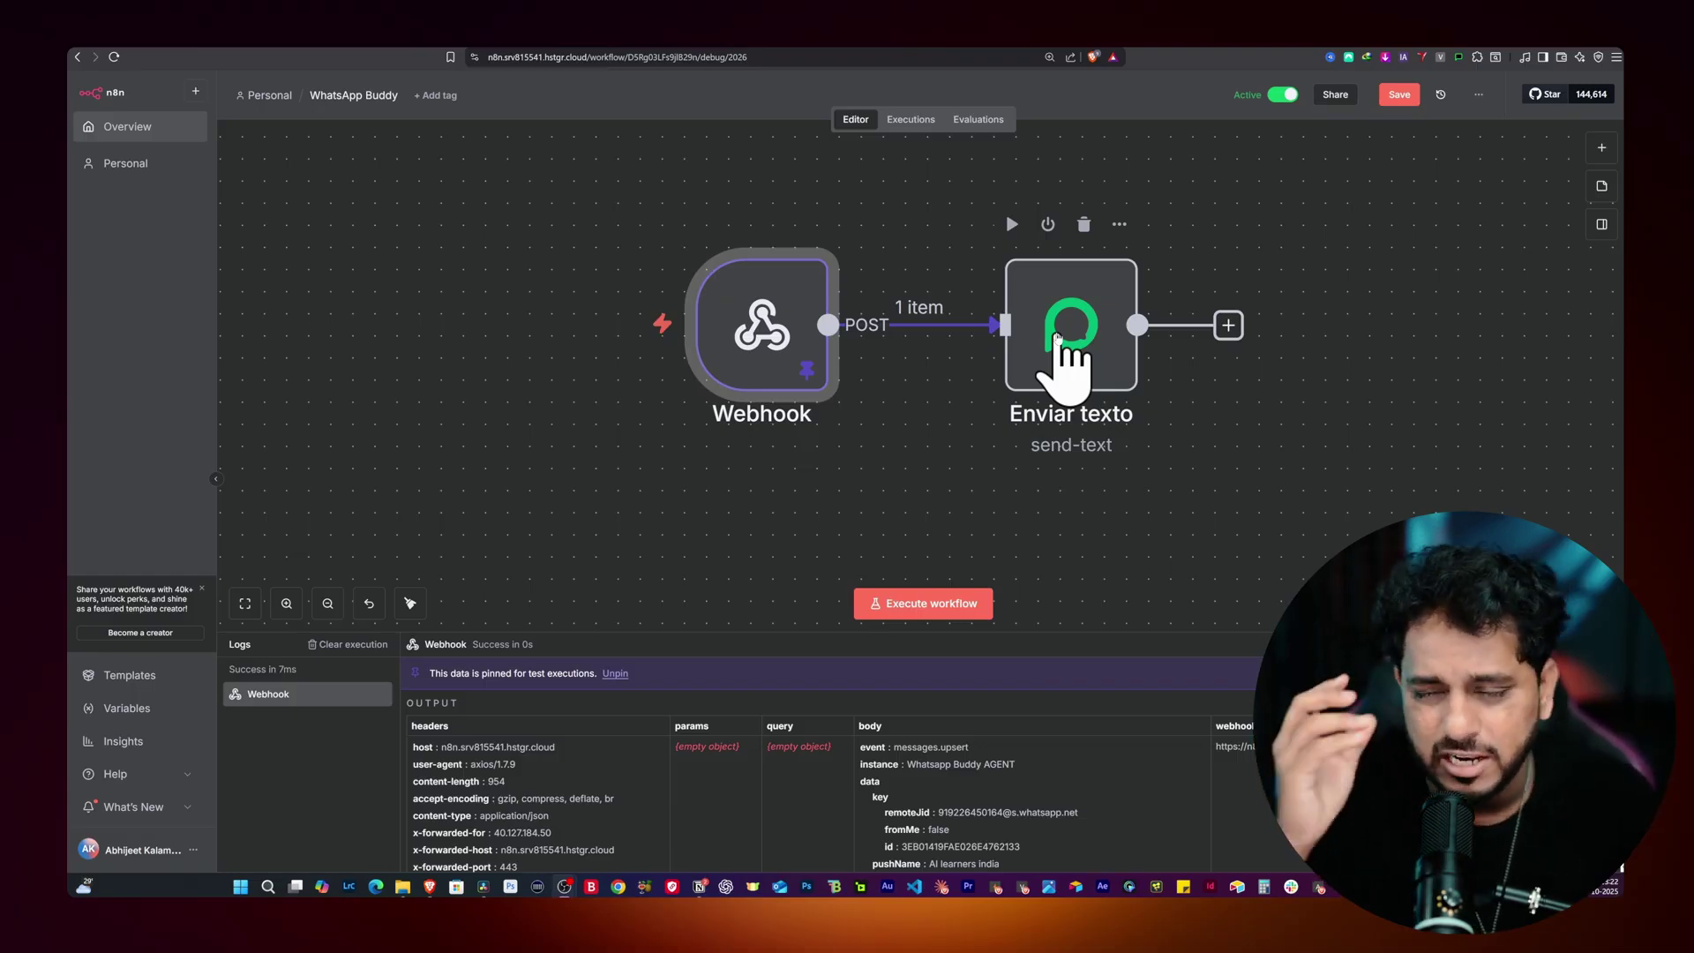
Step: Nudge Enviar texto right, delete its direct Webhook link, and shift Webhook left
mouse_move(928, 328)
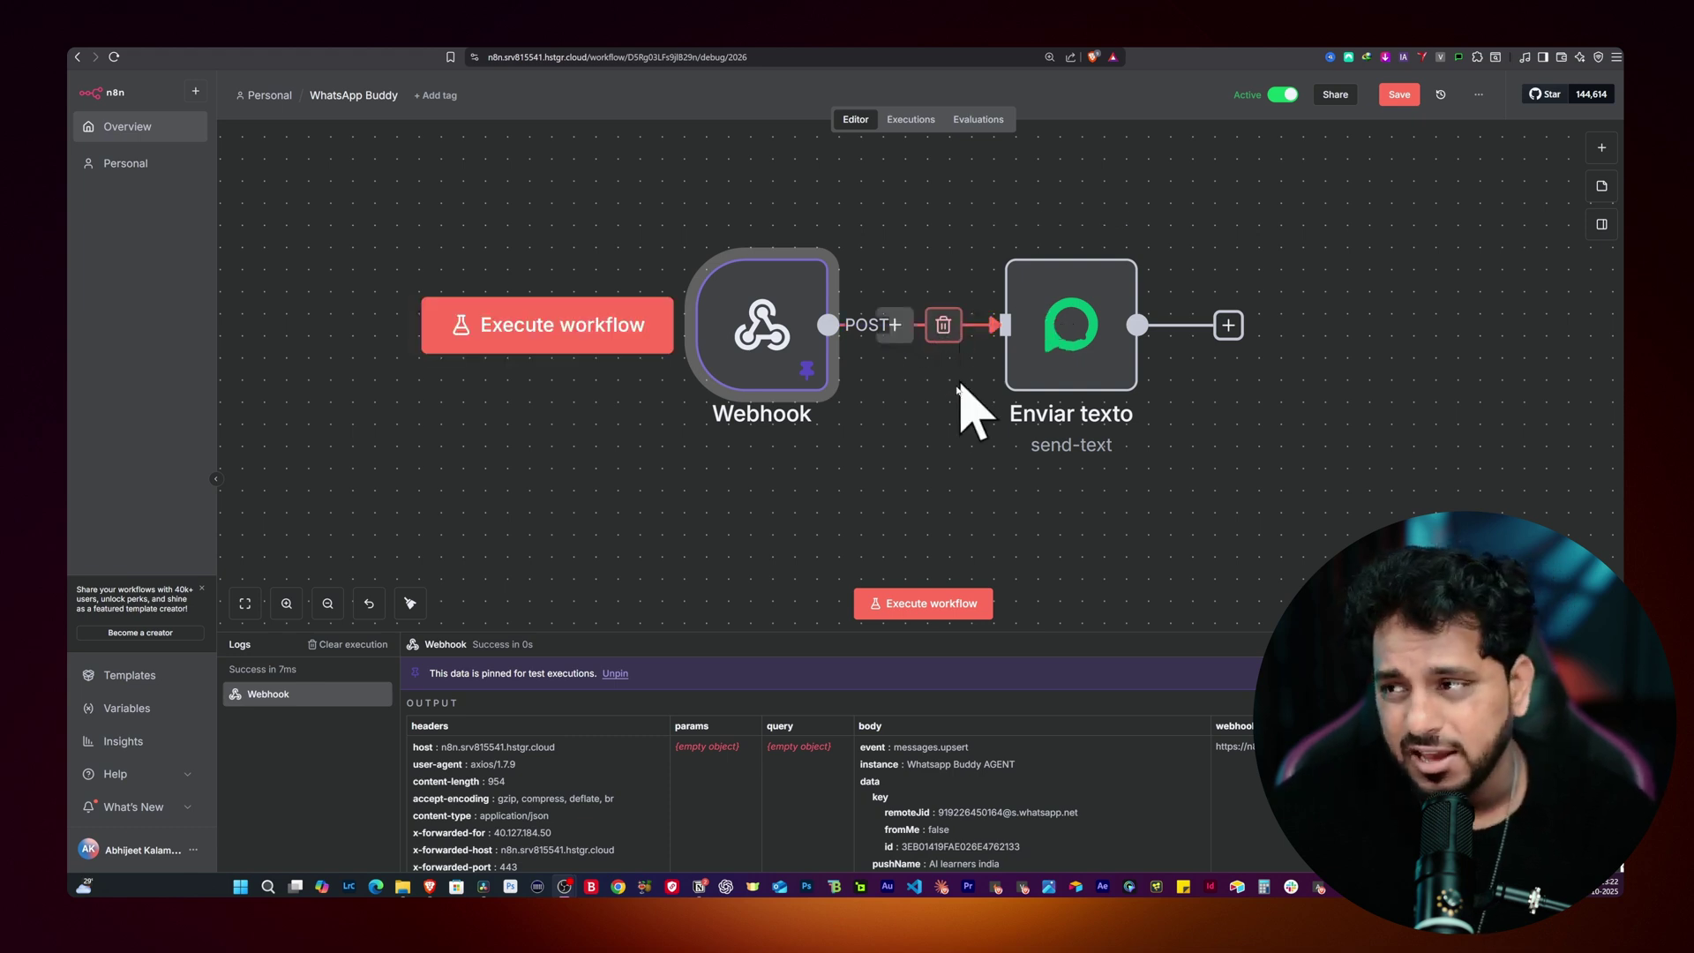
scroll(939, 401, "up", 1)
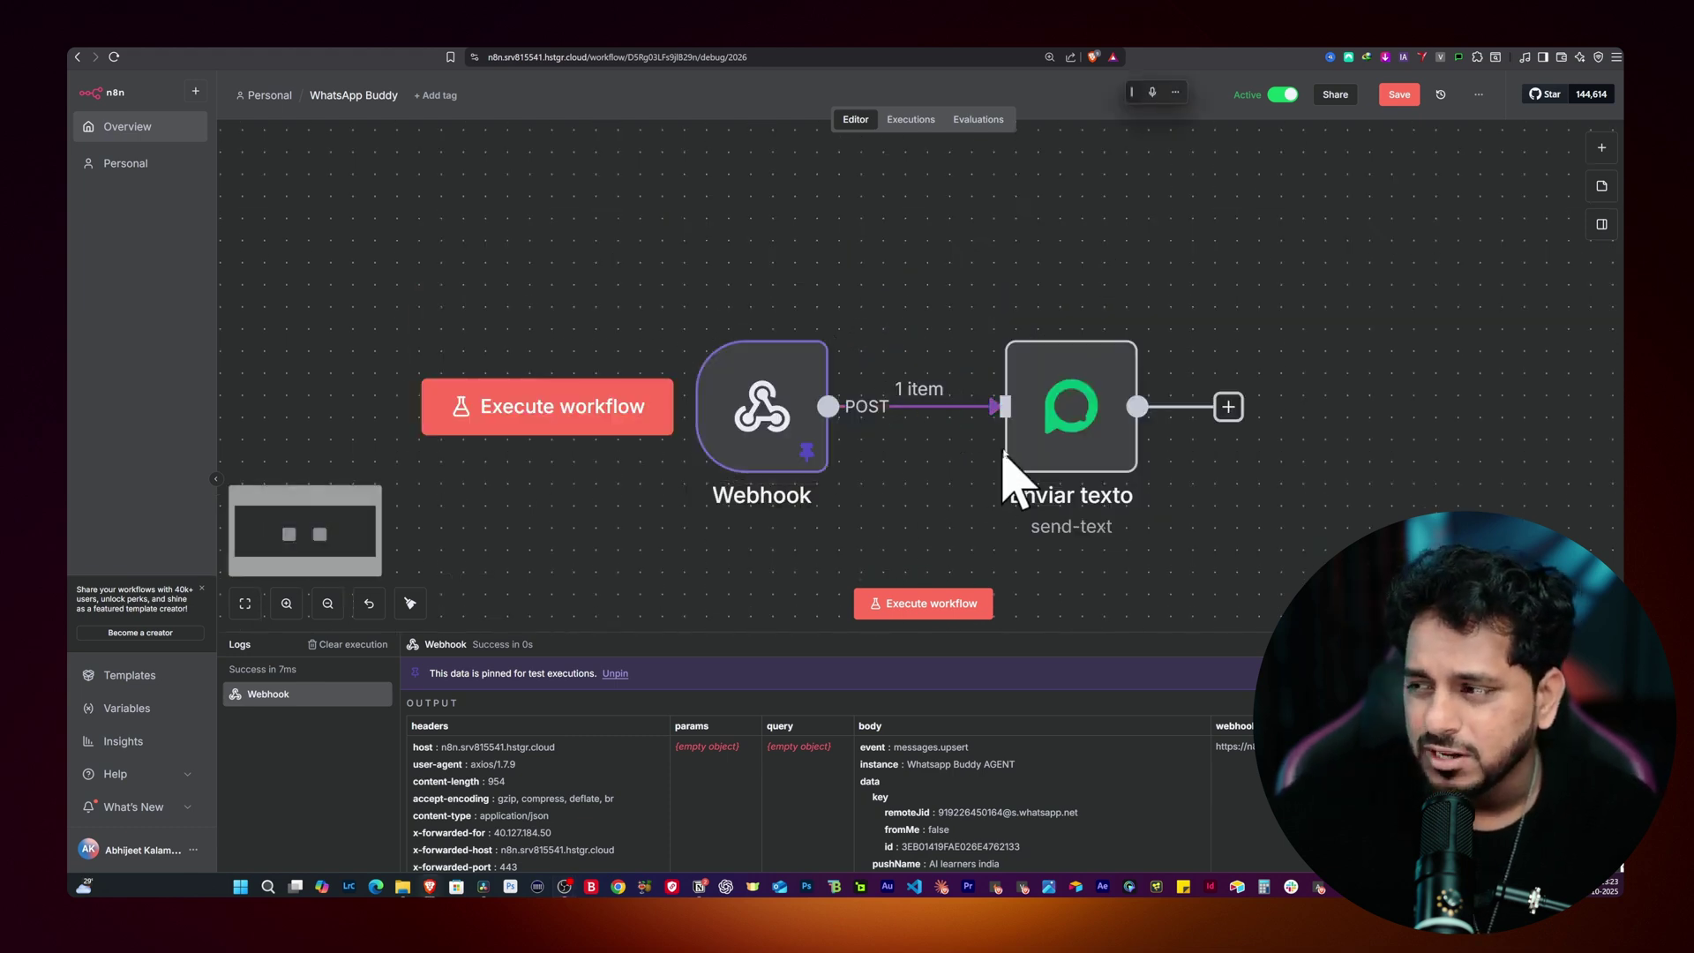
left_click_drag(1006, 461, 1138, 443)
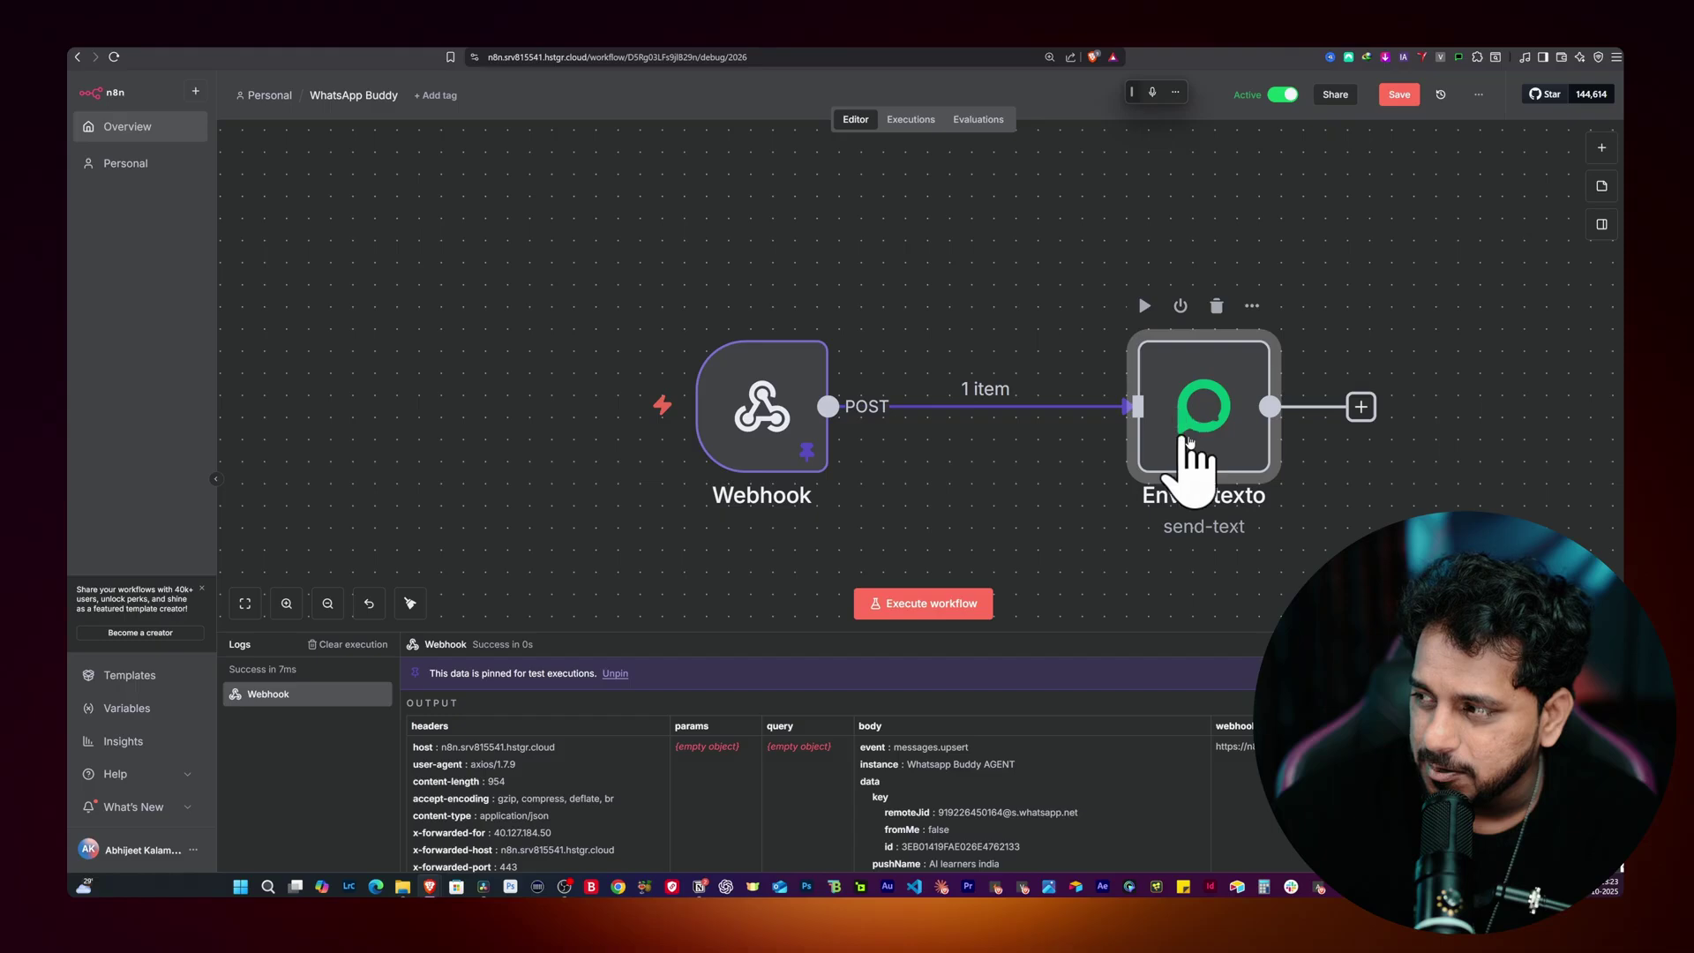
scroll(971, 442, "down", 3)
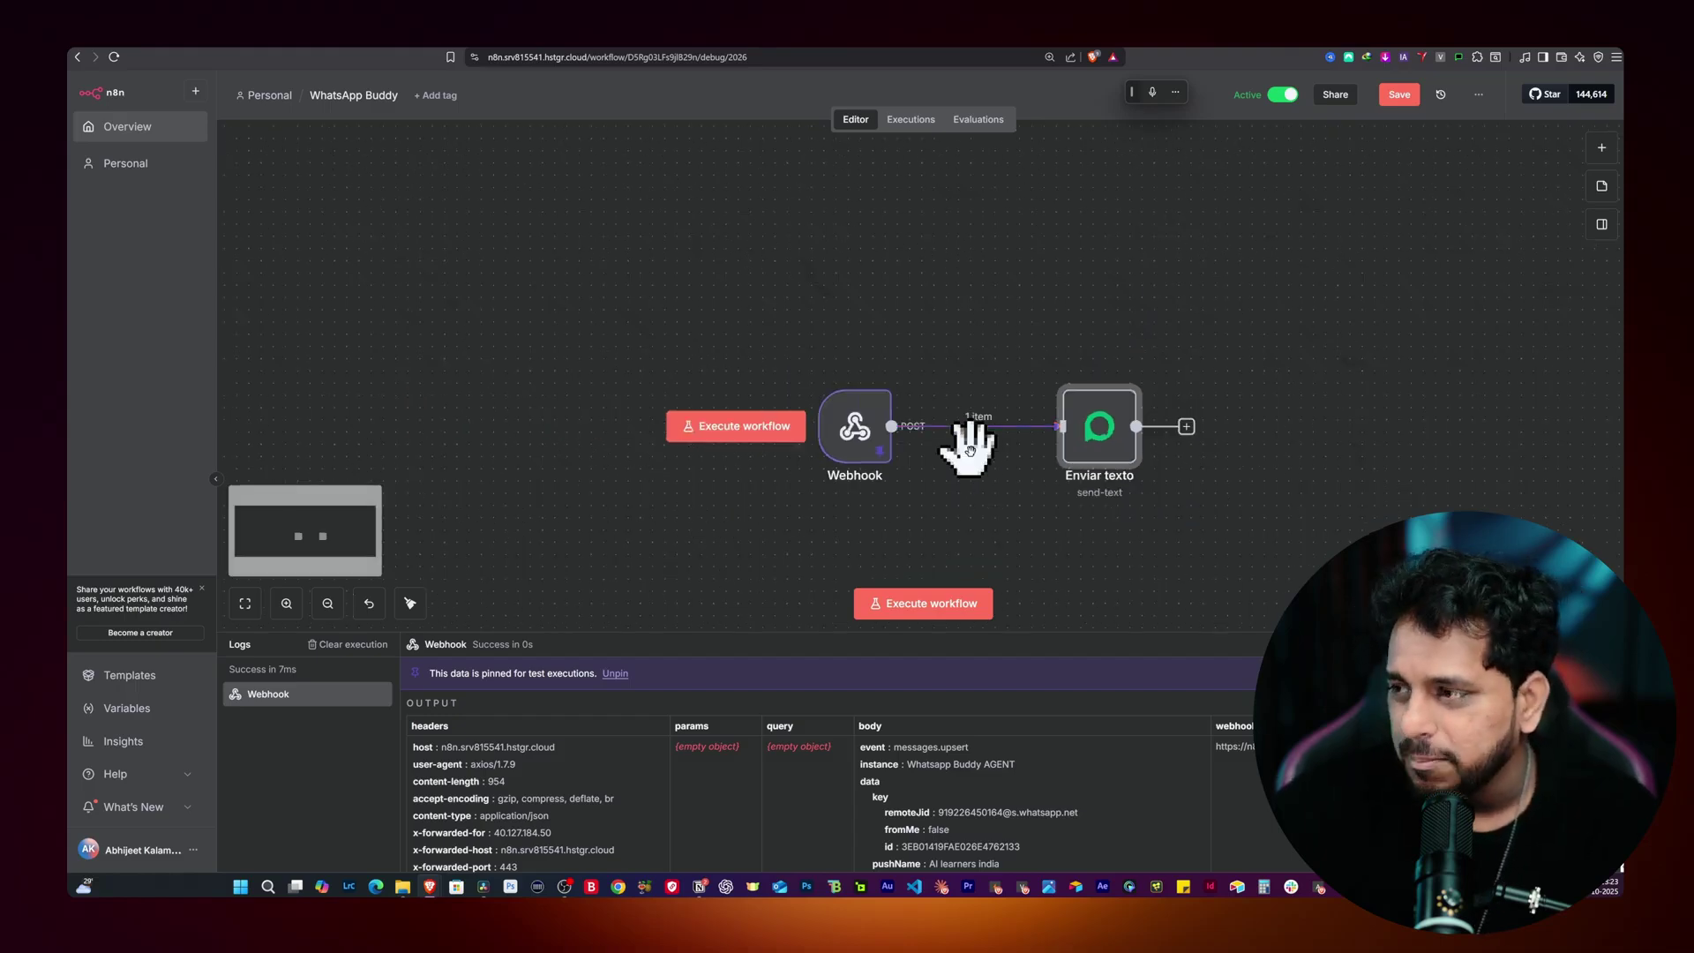
left_click(991, 428)
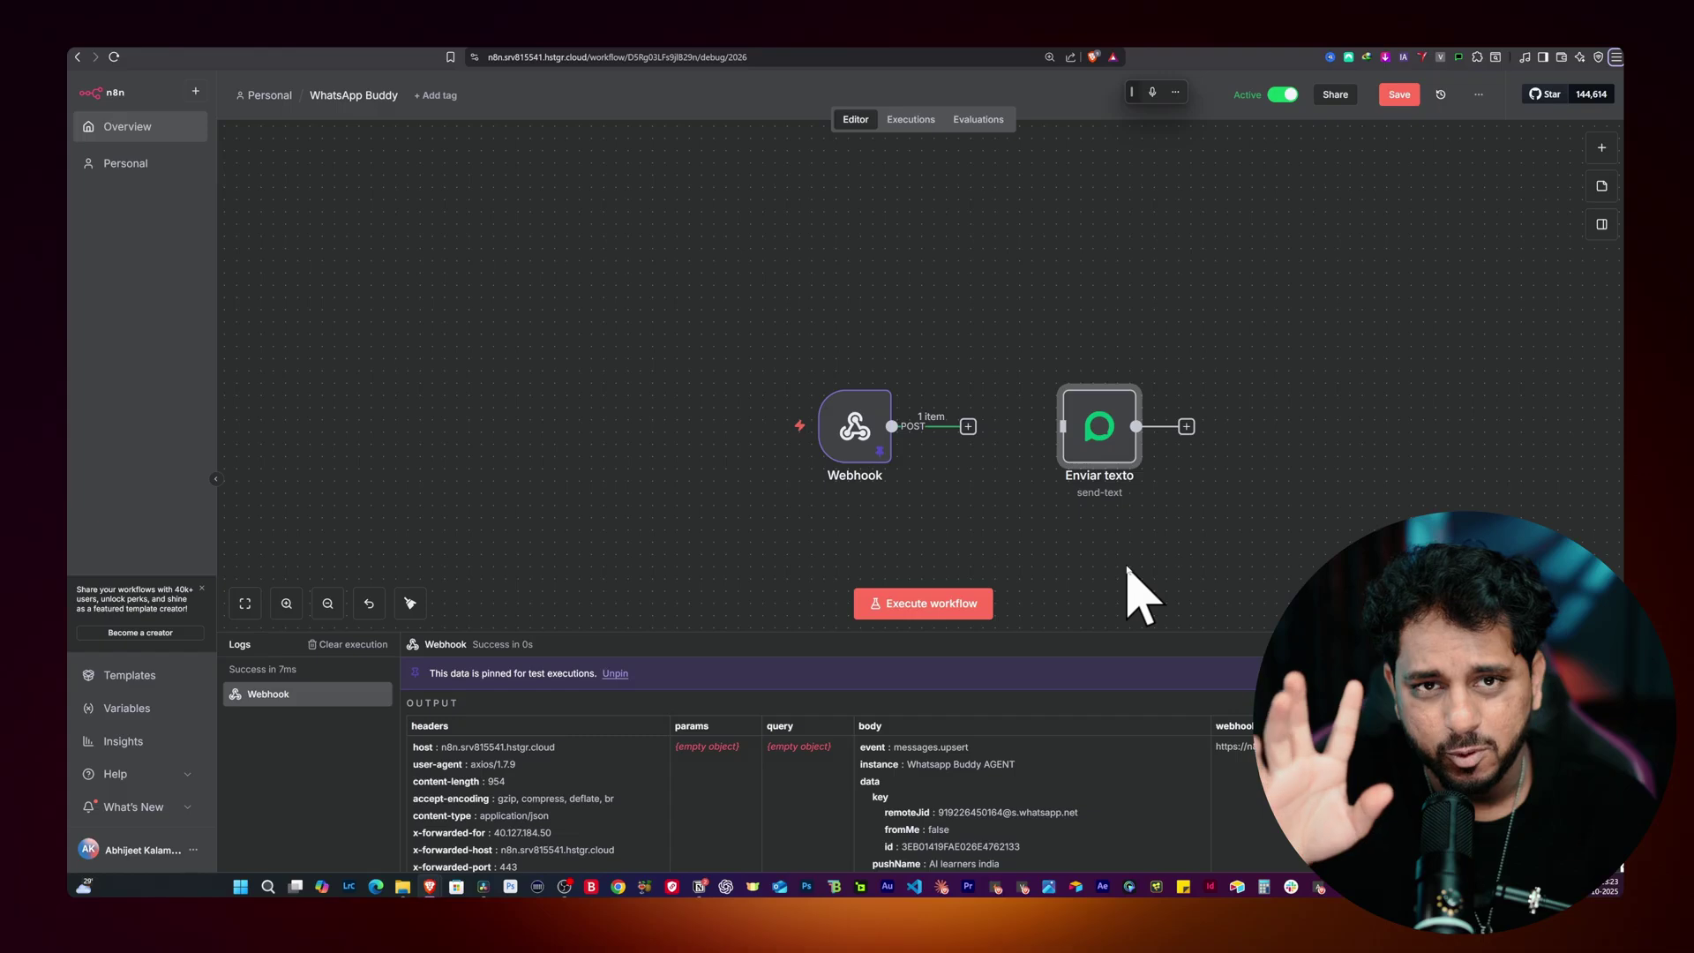
left_click_drag(839, 432, 708, 426)
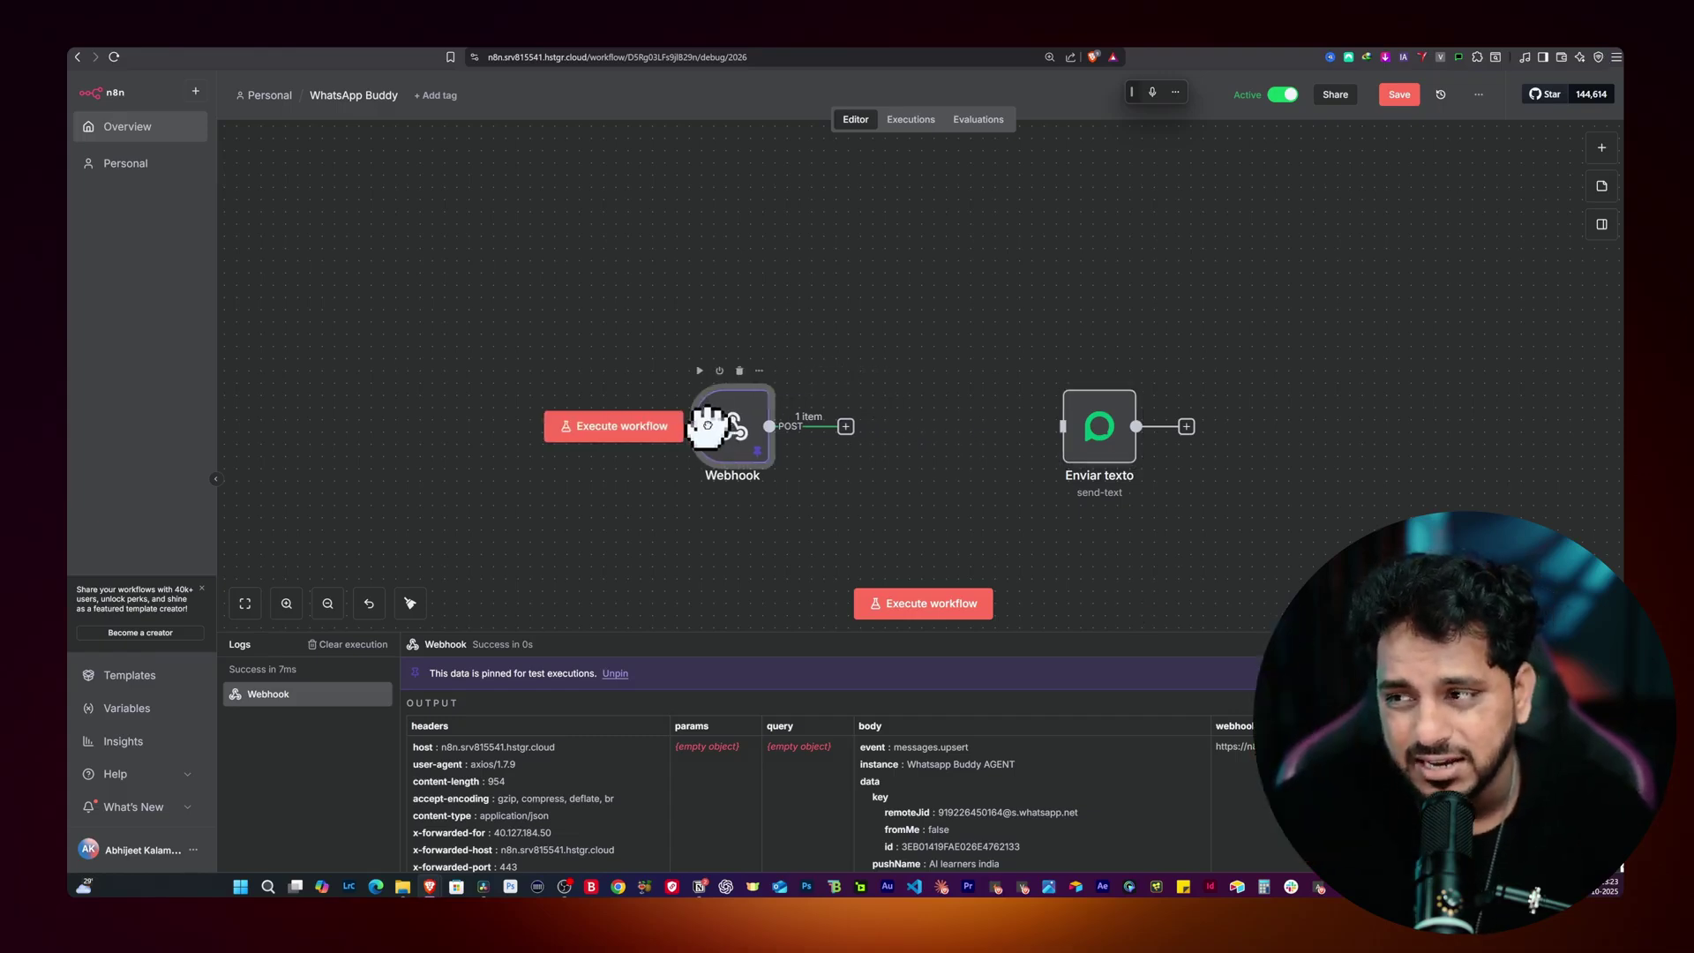
Step: Insert an If node right after the Webhook
left_click(846, 427)
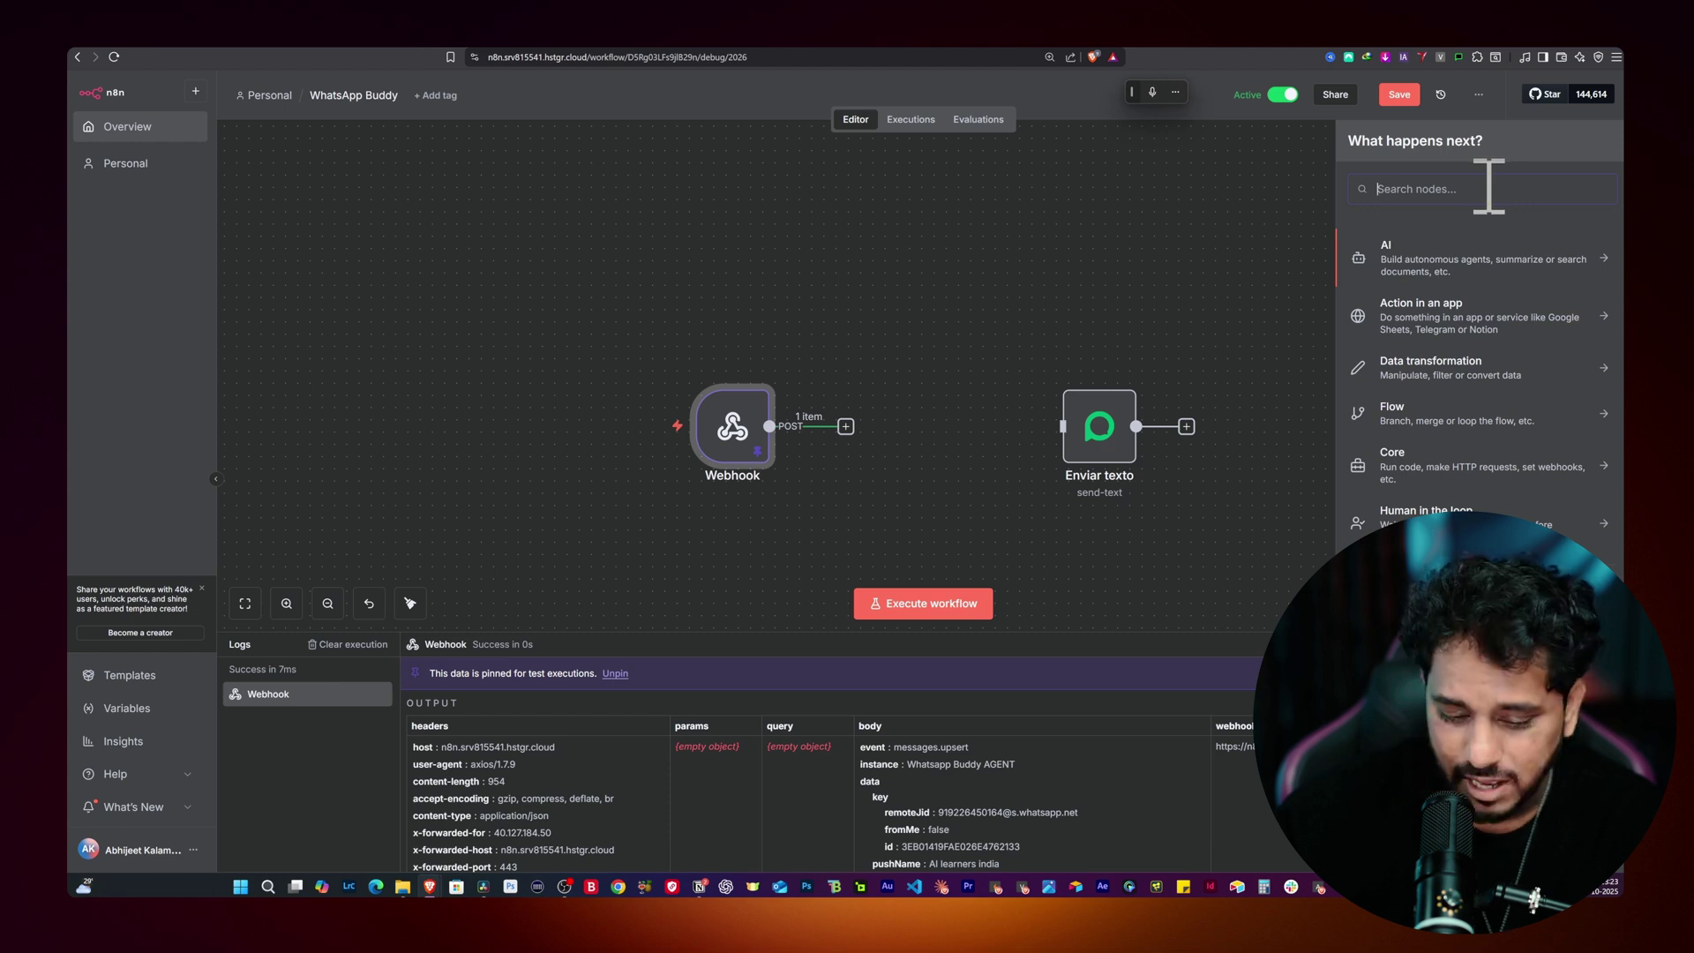
type("if")
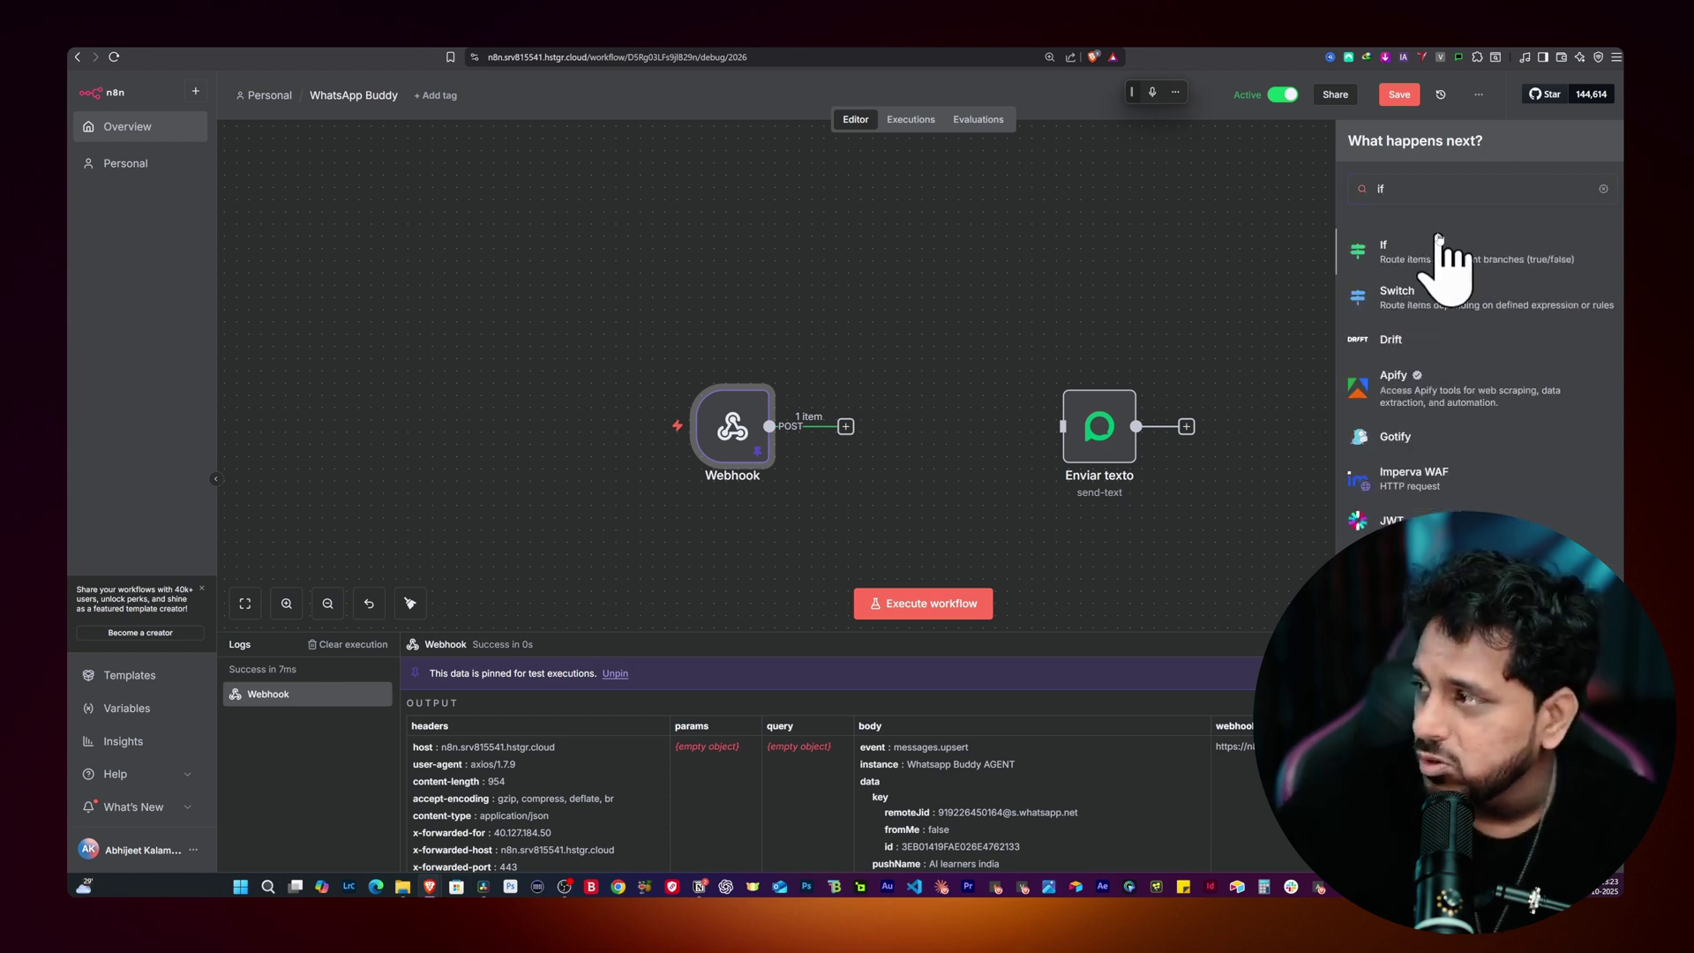
left_click(1350, 258)
key("Escape")
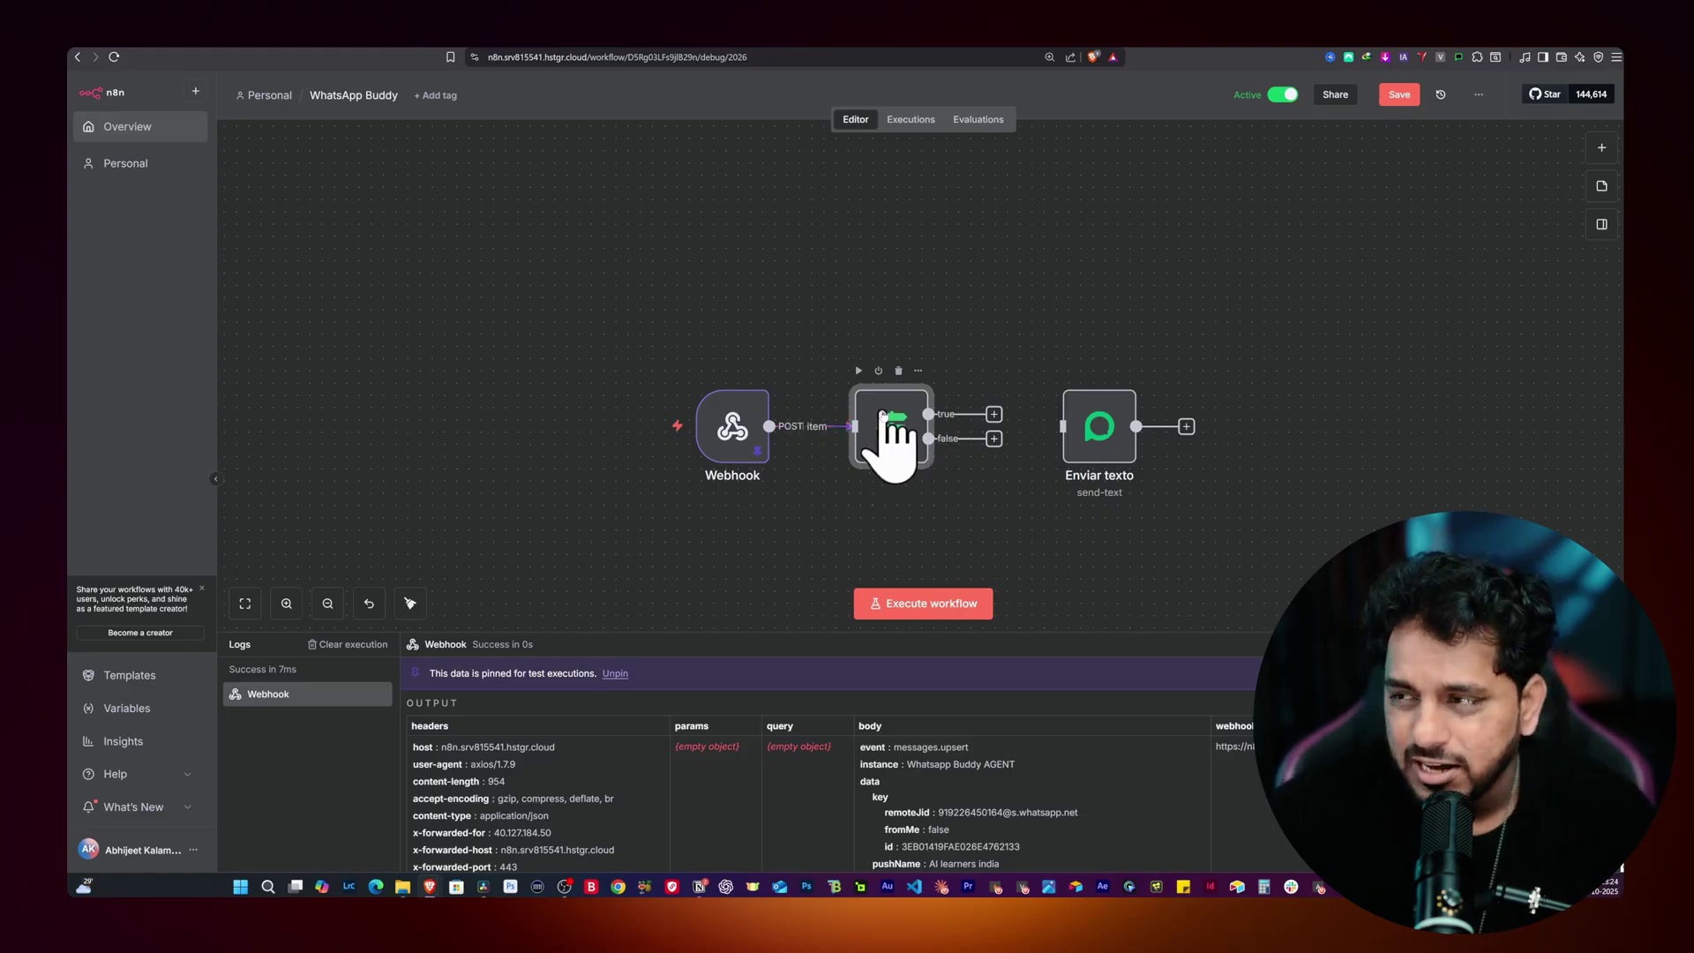
Step: Set the If condition to check that fromMe is true (Boolean)
double_click(892, 432)
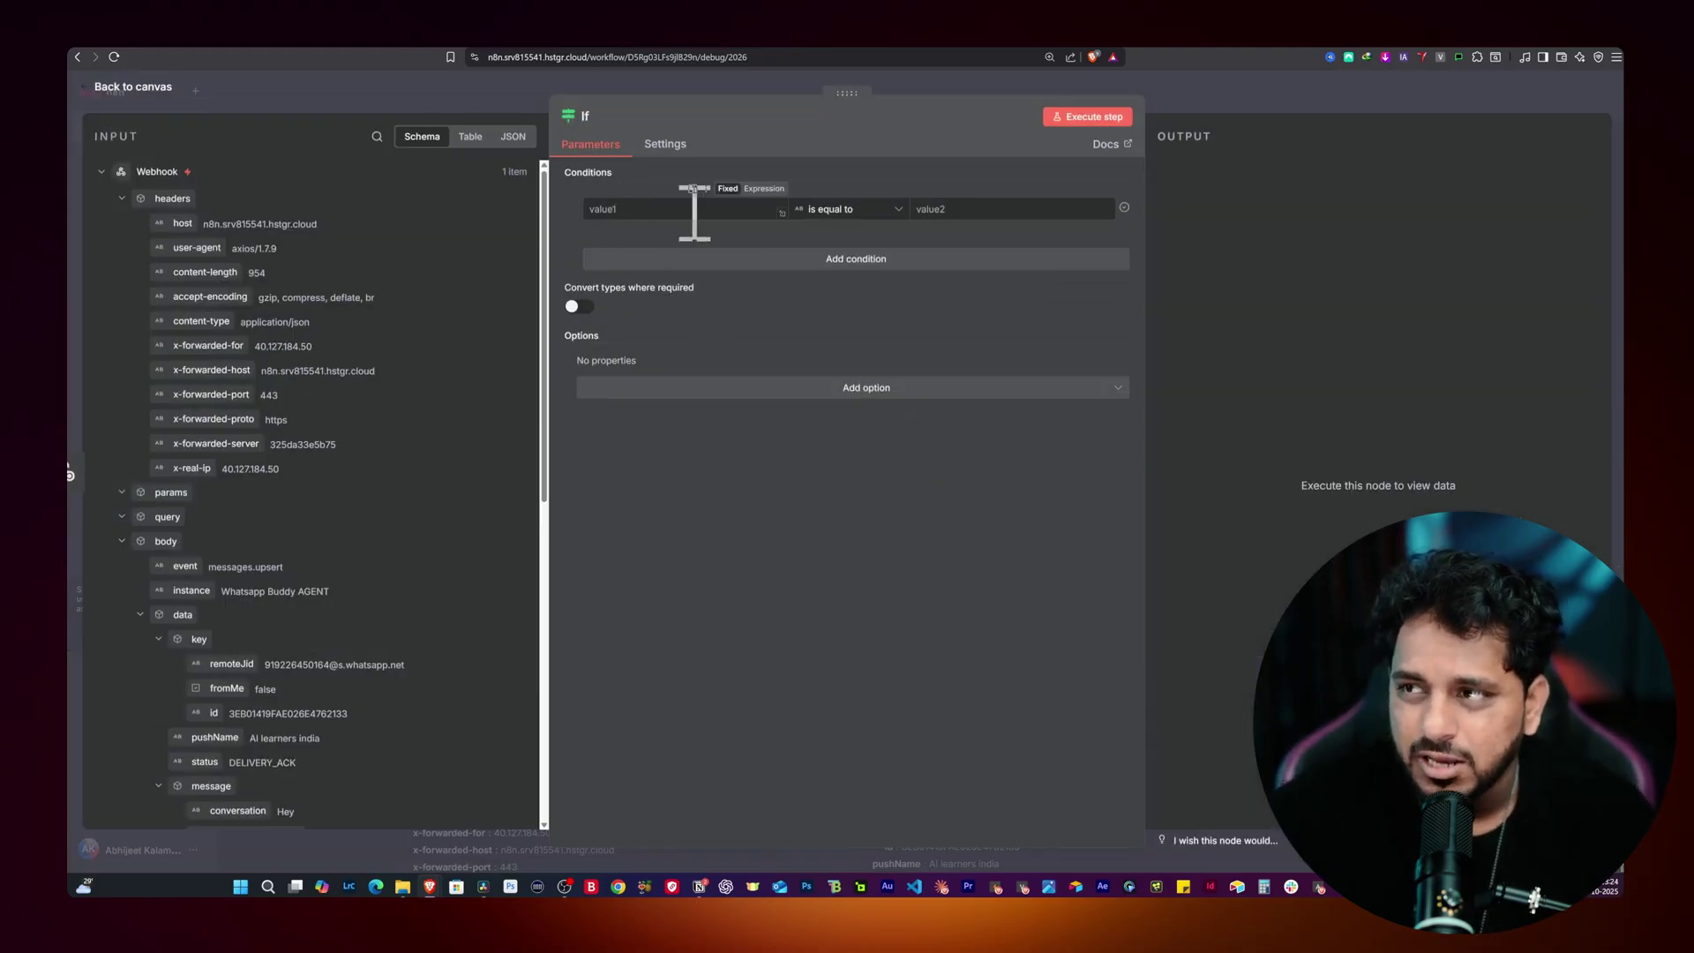
key("ctrl+plus")
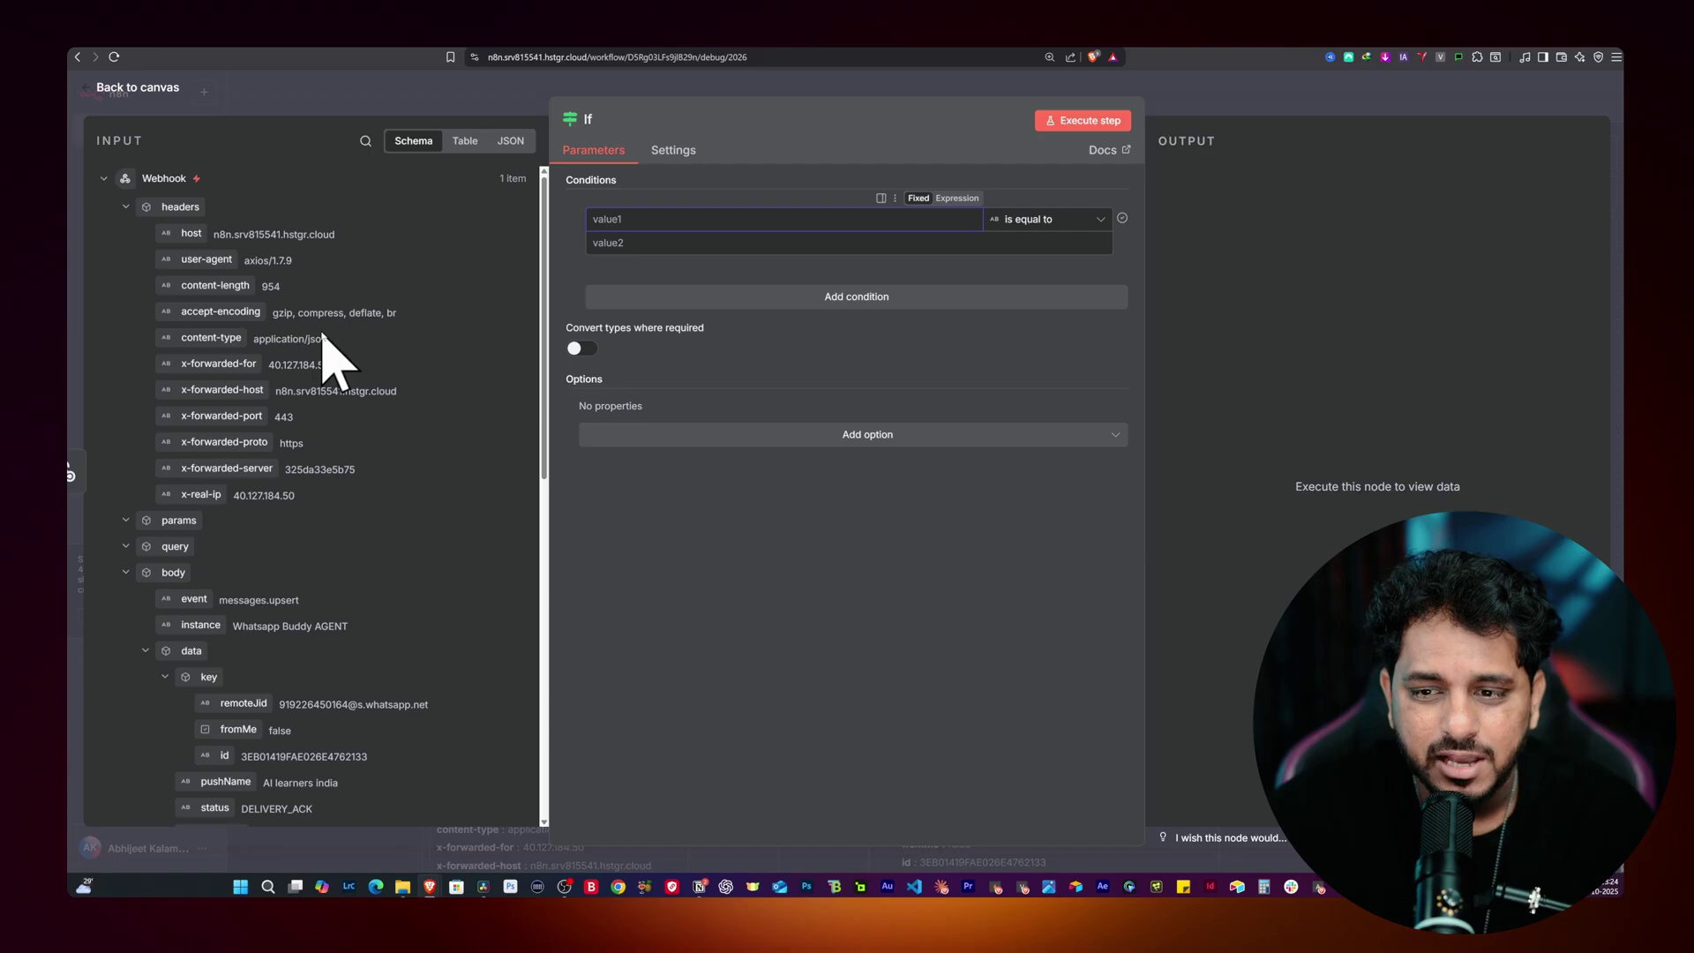
scroll(326, 357, "down", 2)
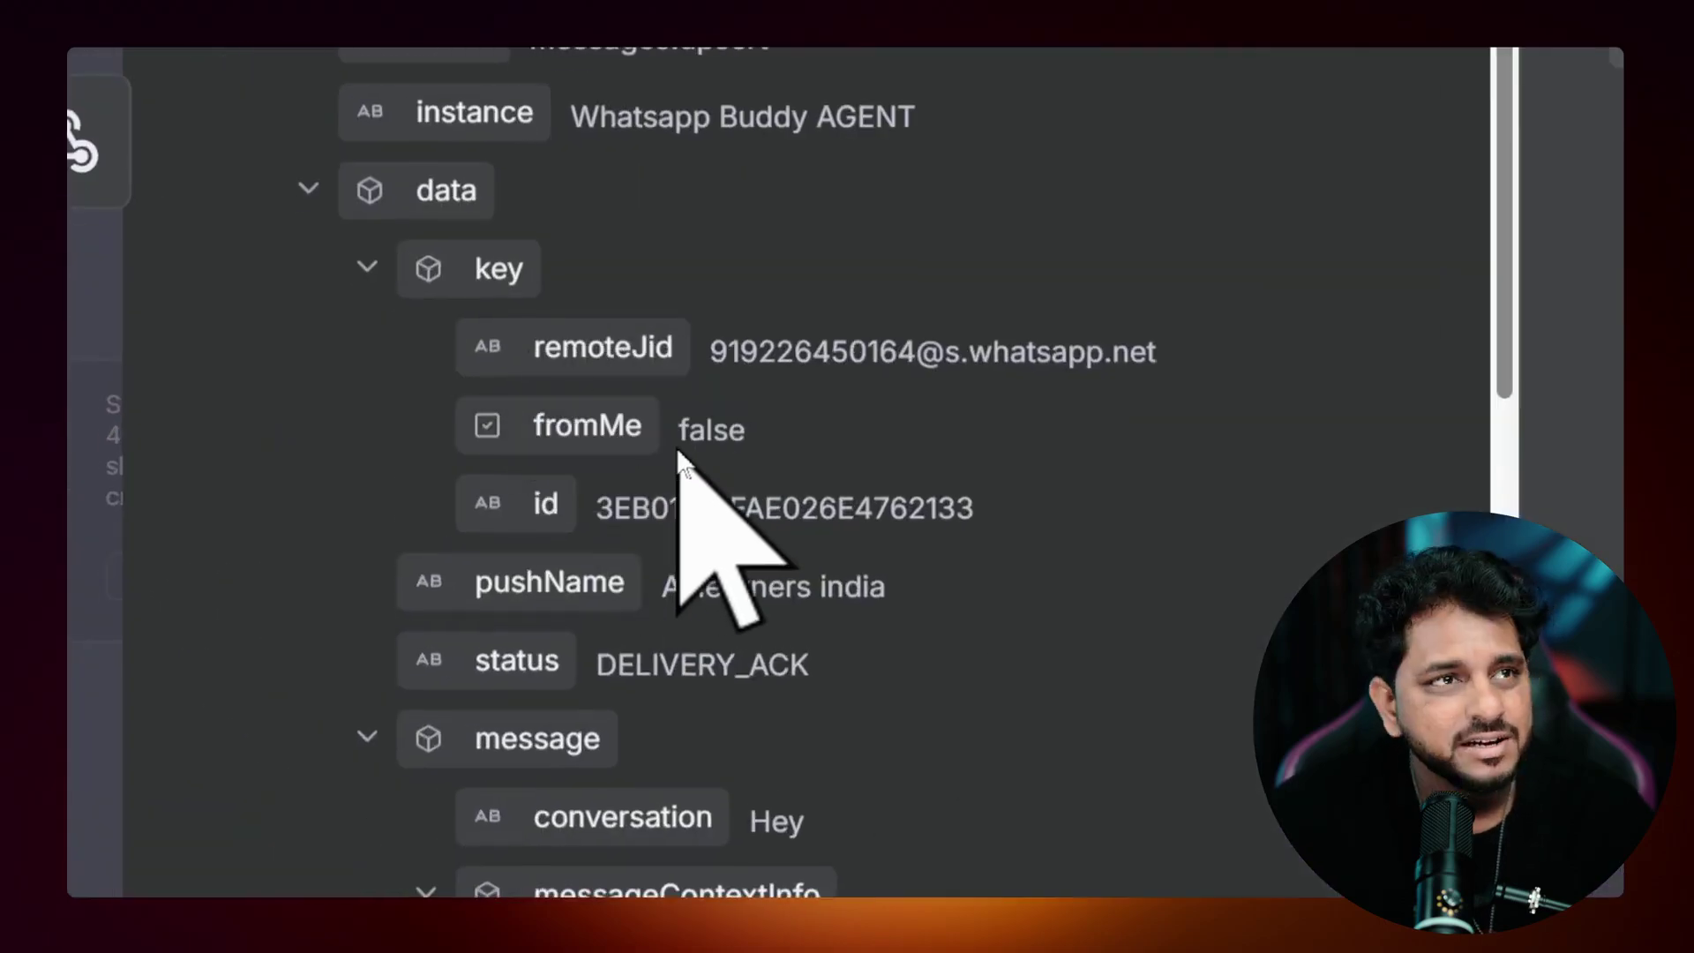
left_click_drag(599, 434, 868, 468)
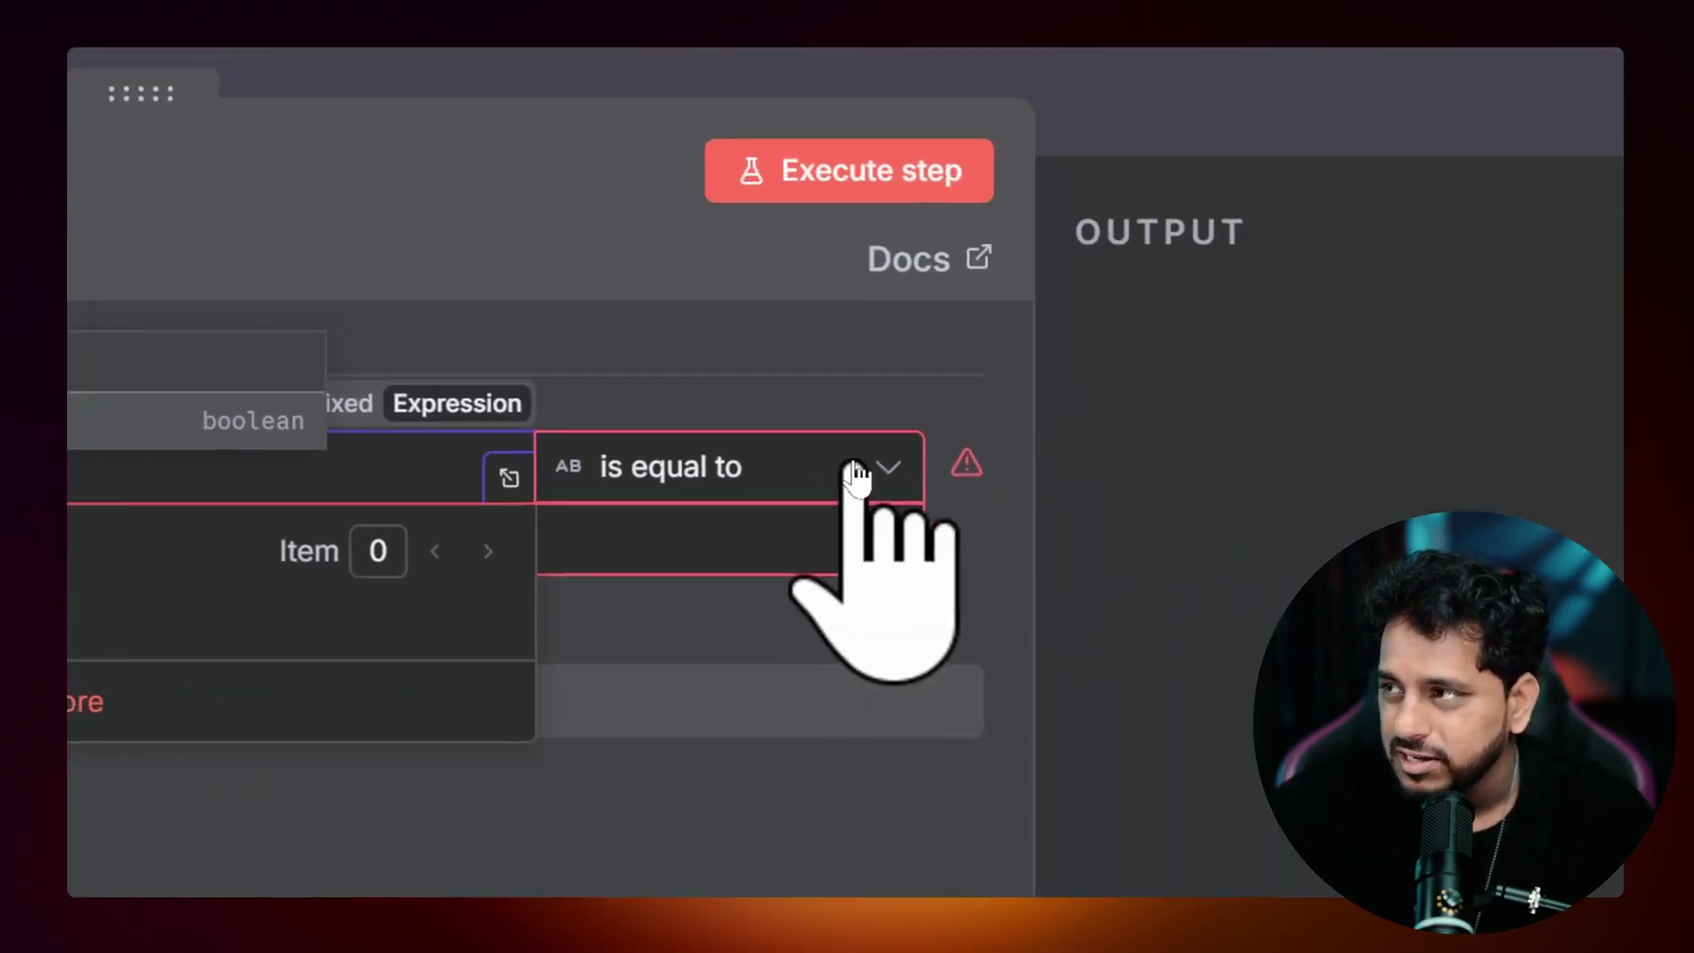
left_click(830, 494)
mouse_move(847, 845)
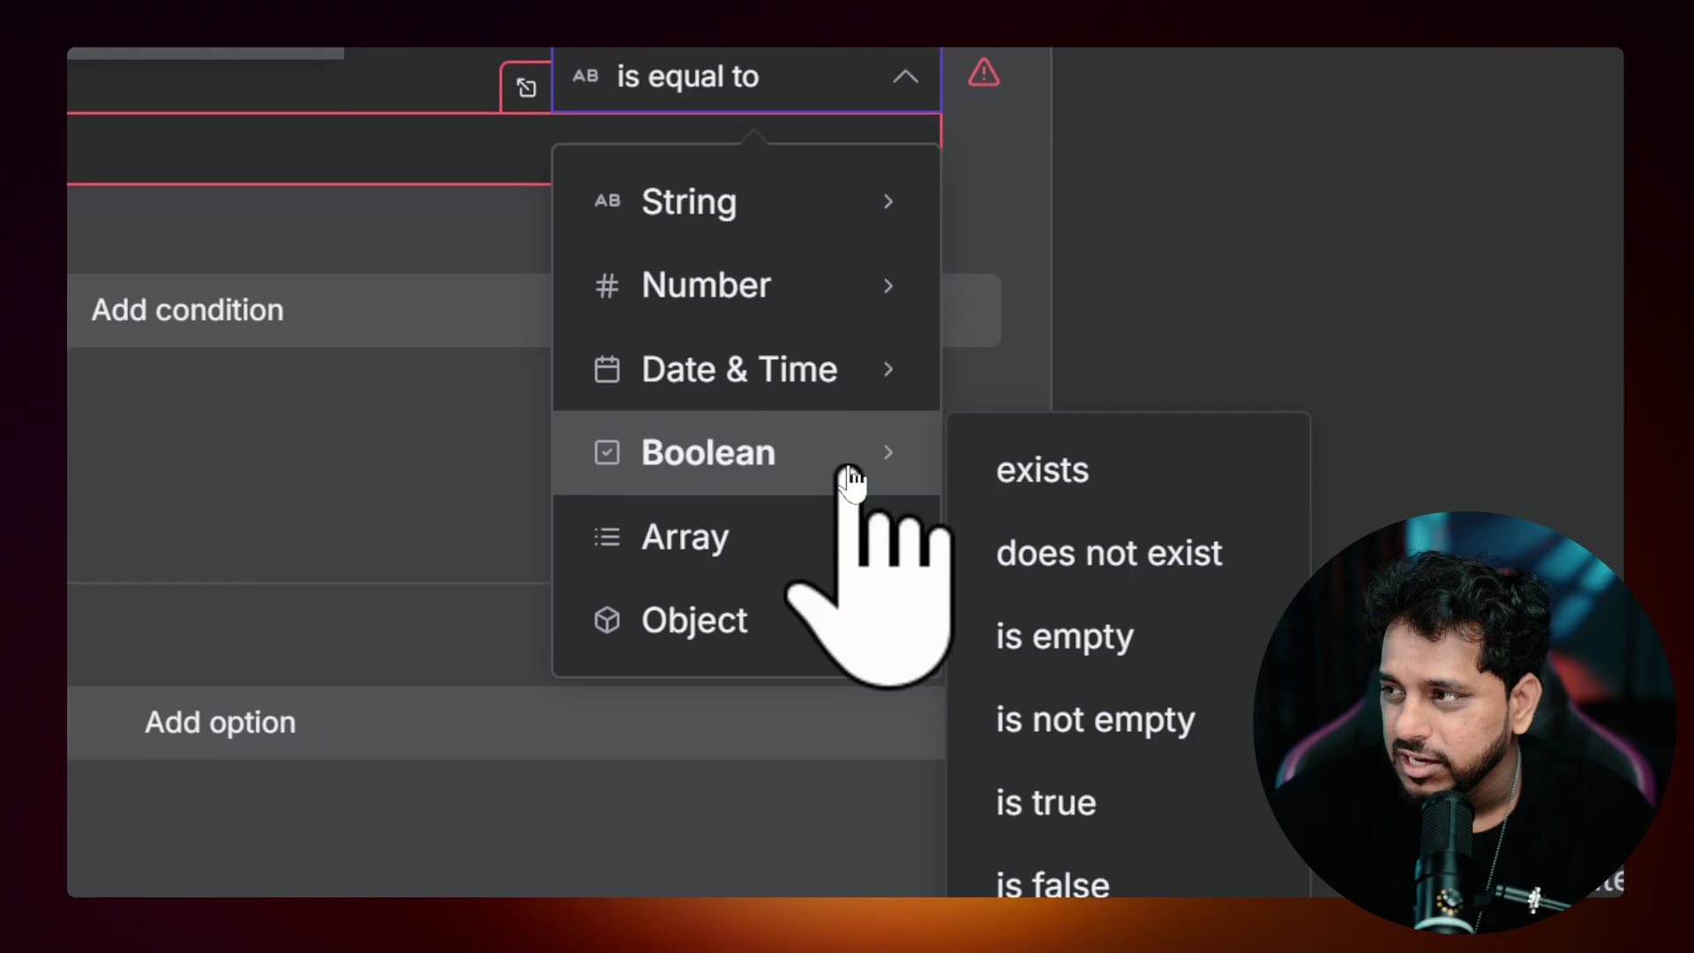
left_click(875, 507)
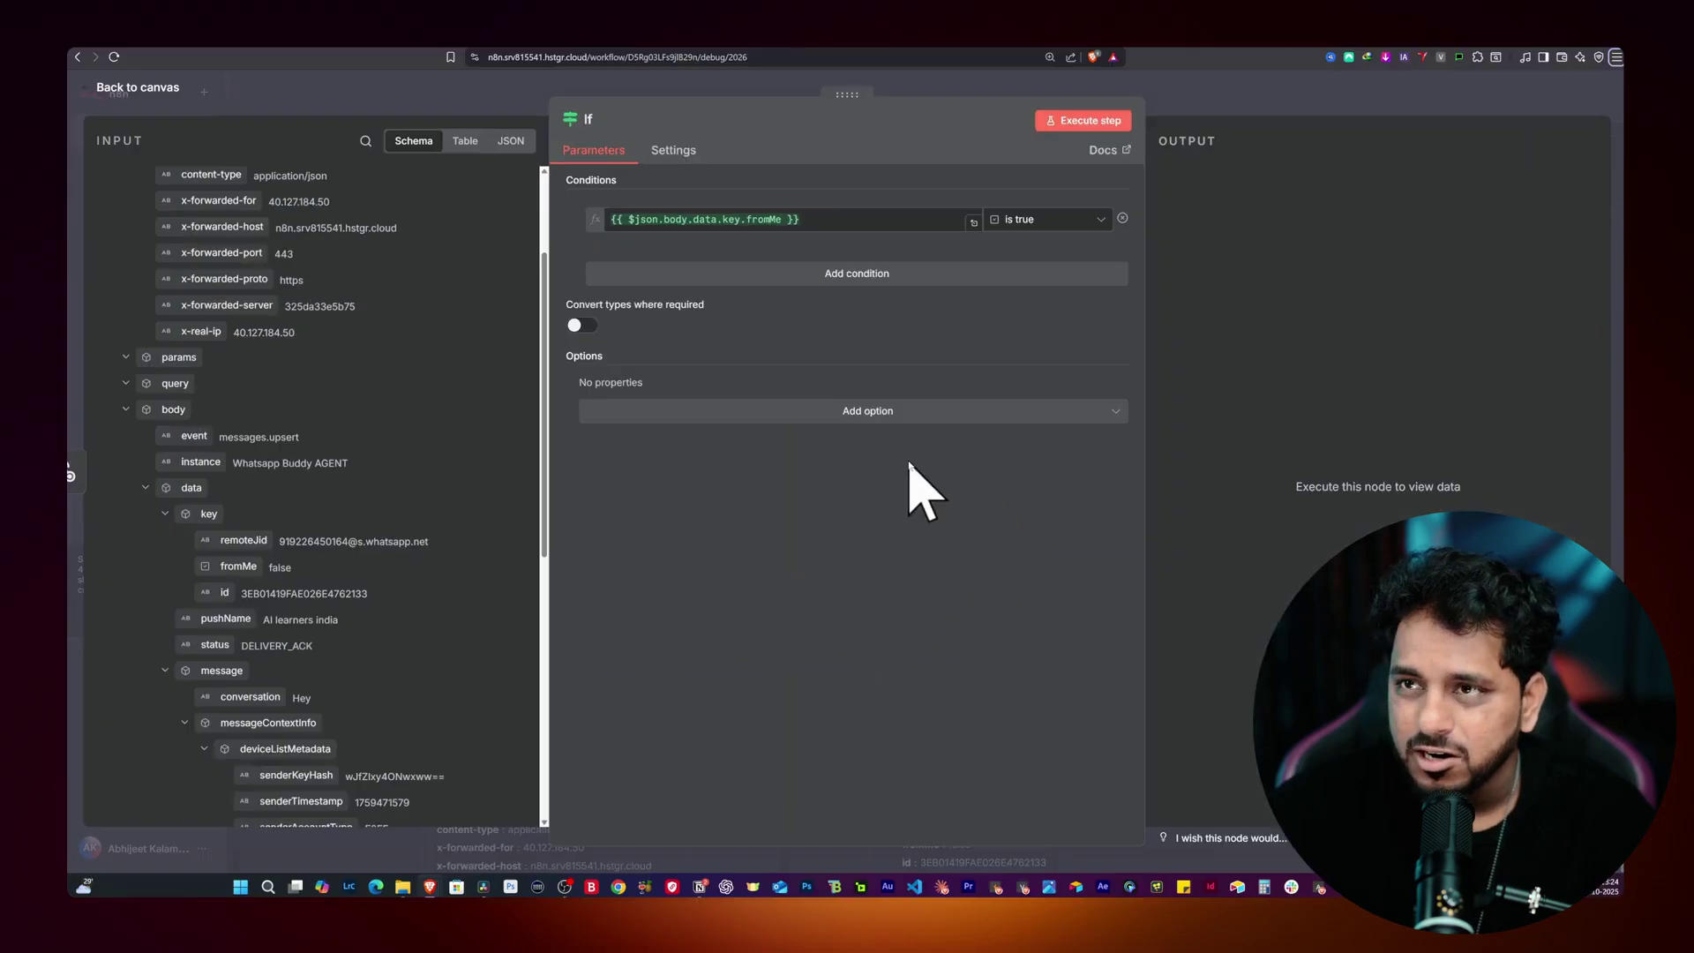
left_click(439, 98)
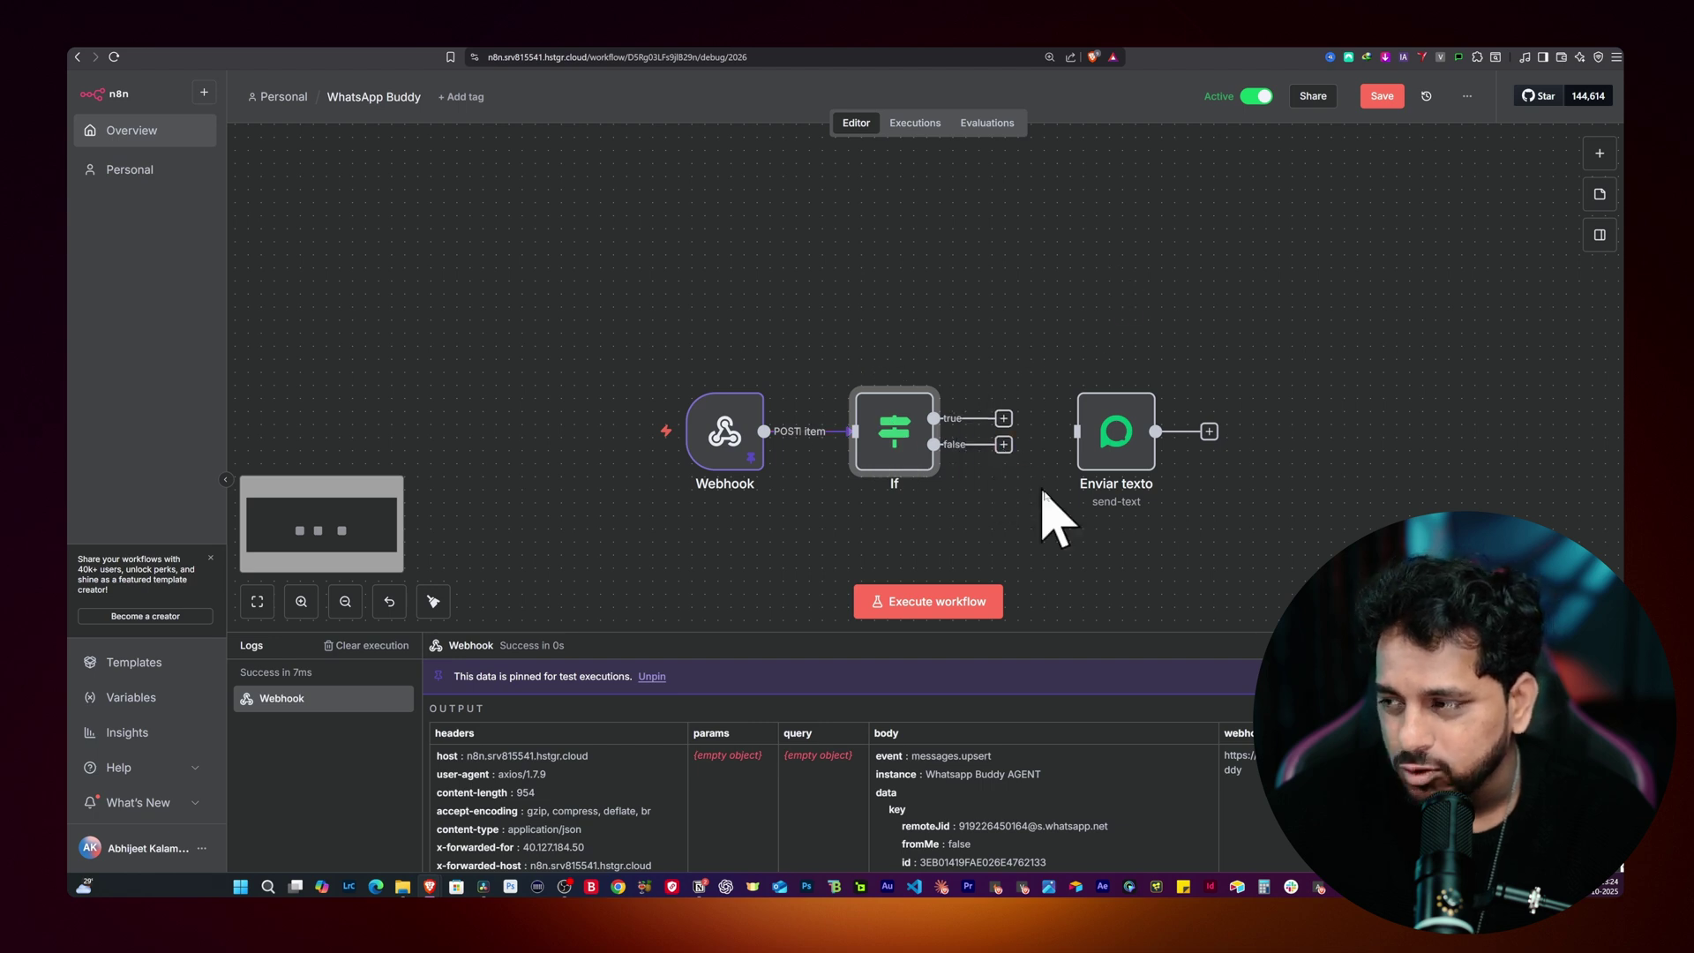
Step: Add a No Operation node on the If node's true branch
left_click_drag(906, 452, 867, 452)
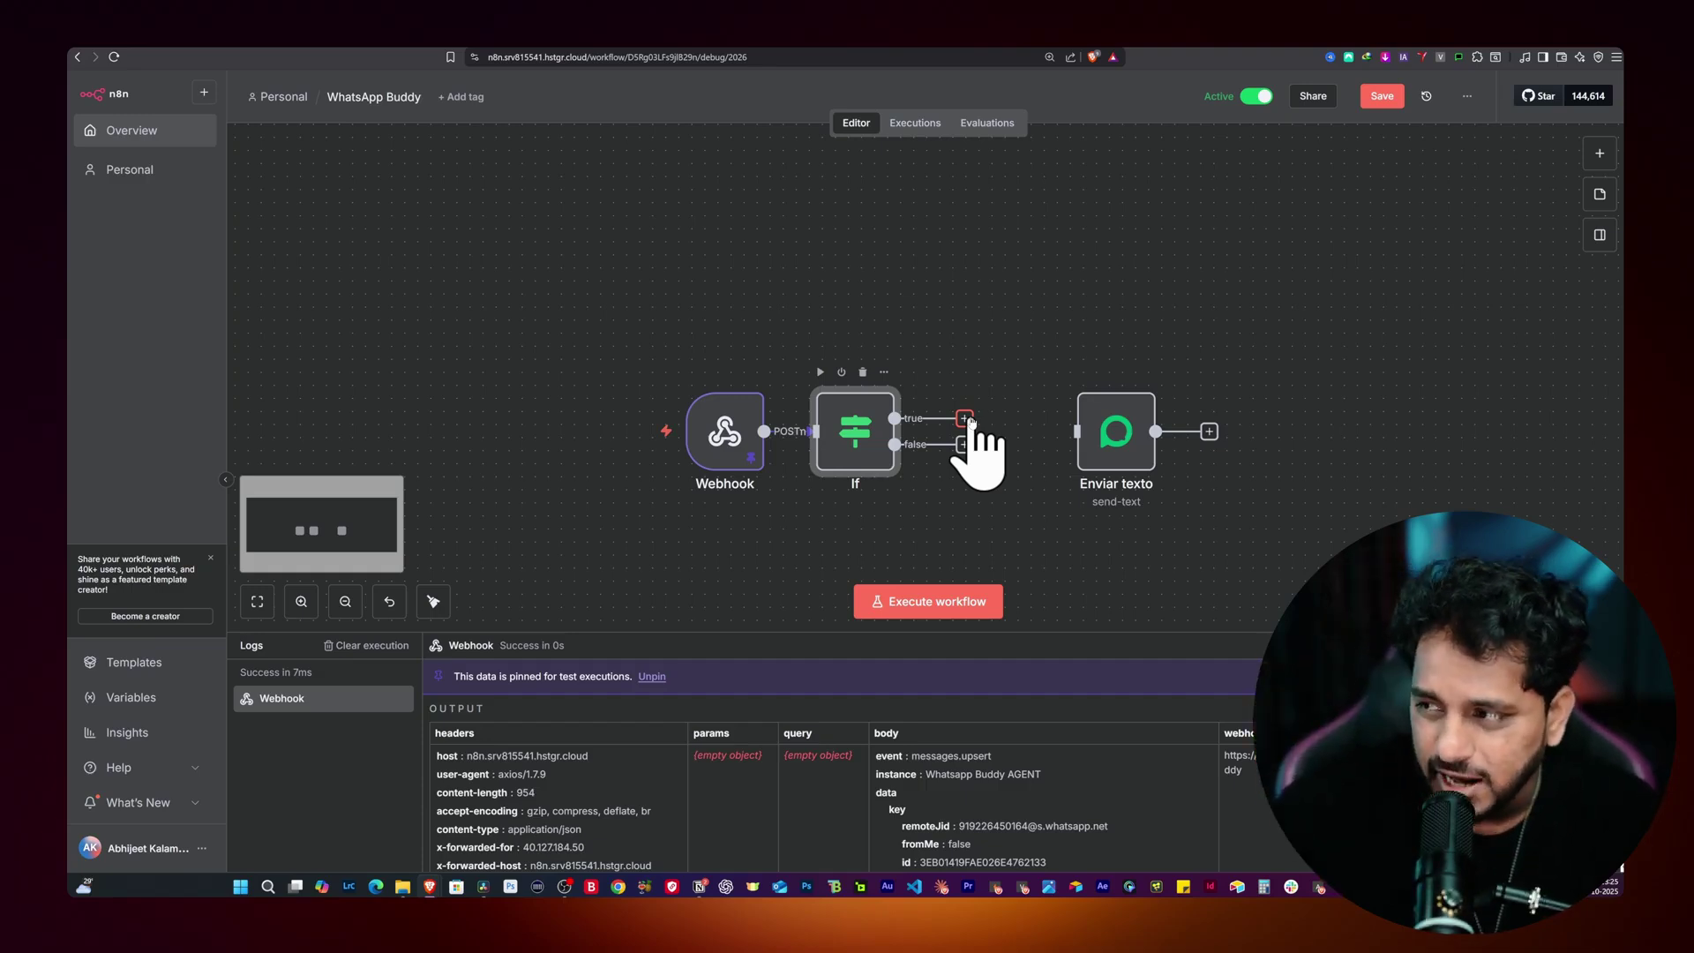
left_click(967, 419)
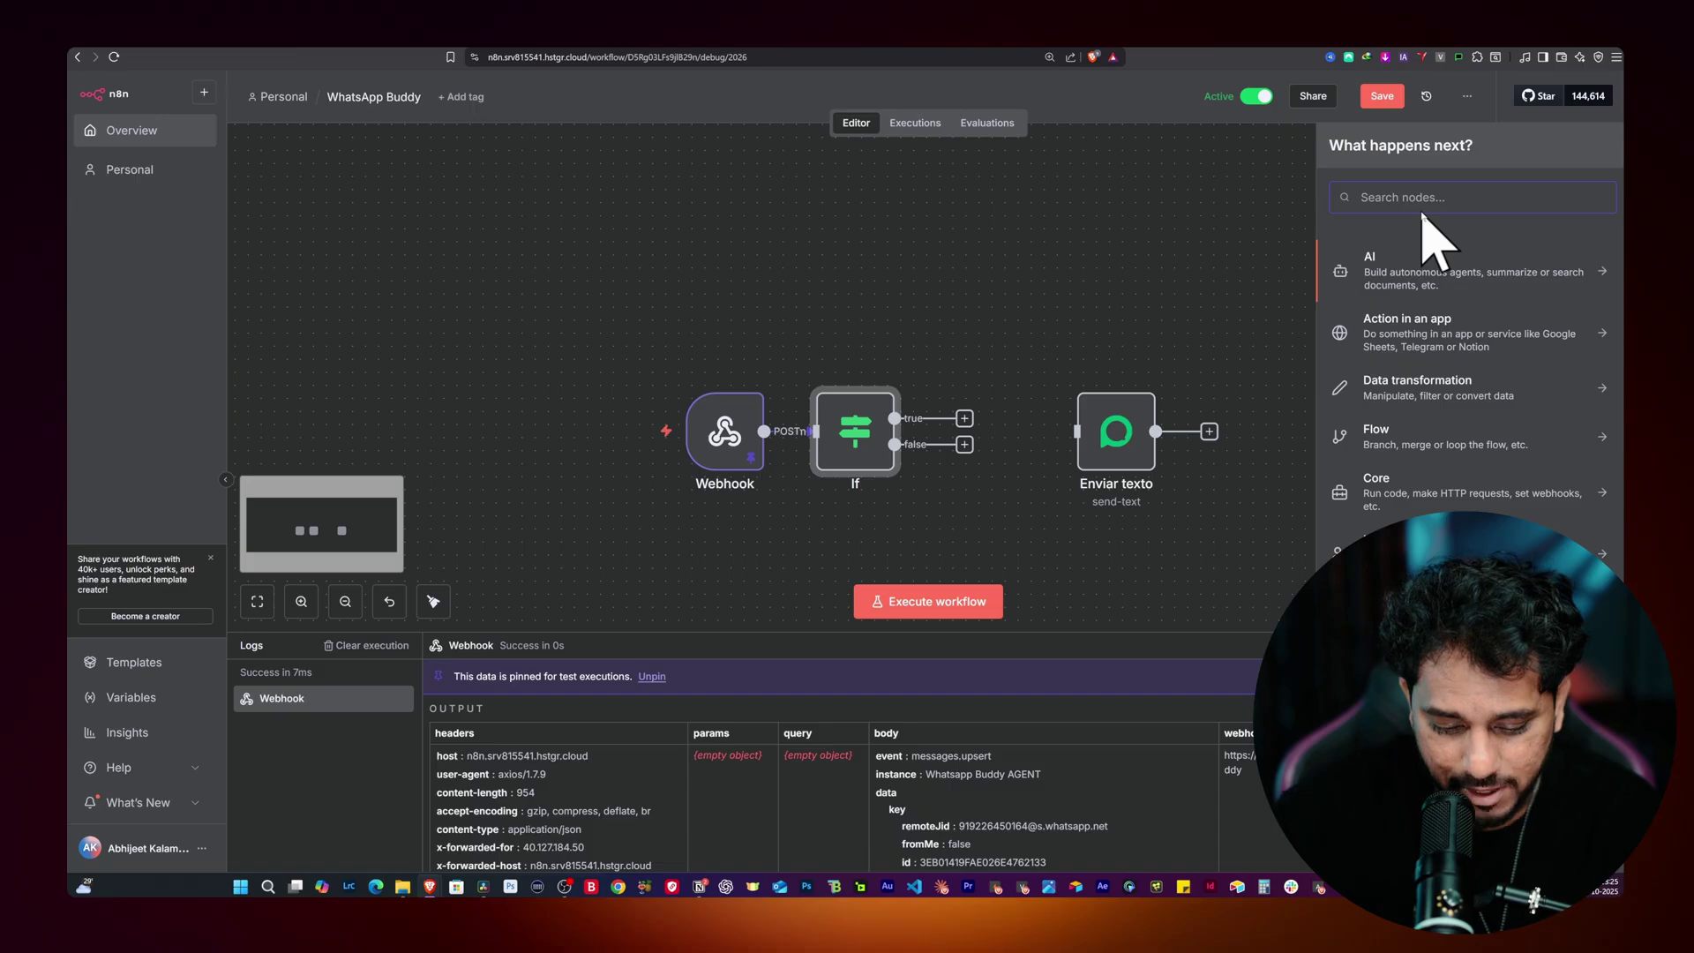
type("do ni")
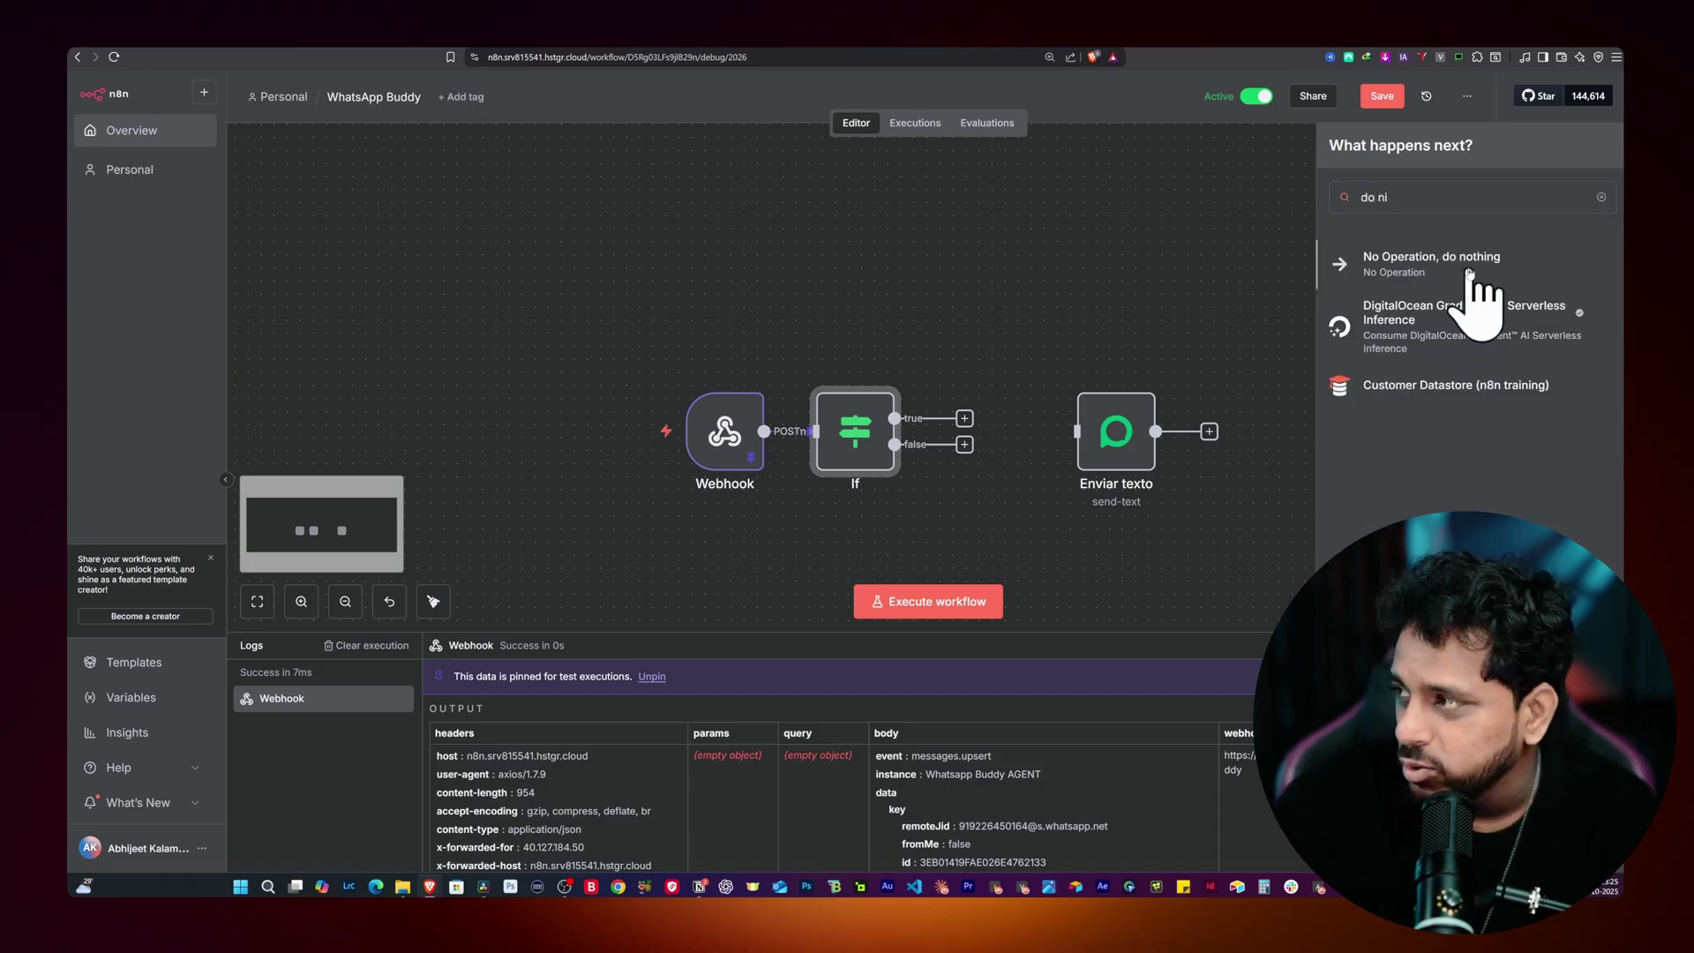
left_click(1469, 270)
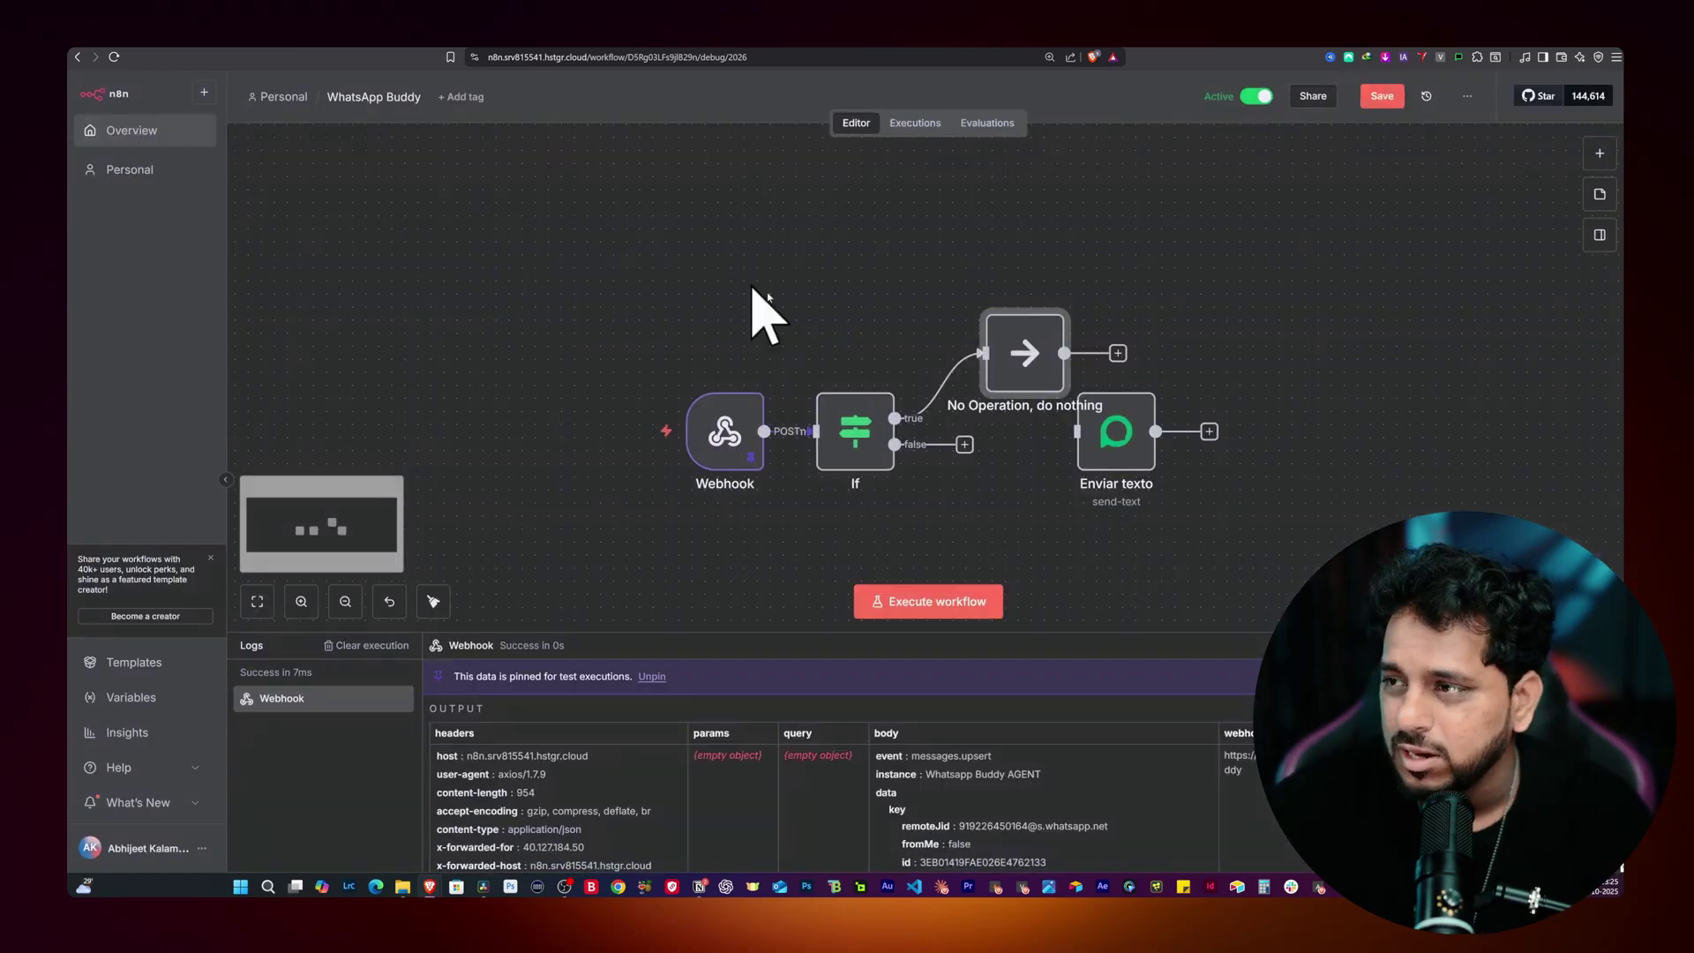
left_click_drag(1029, 344, 1063, 274)
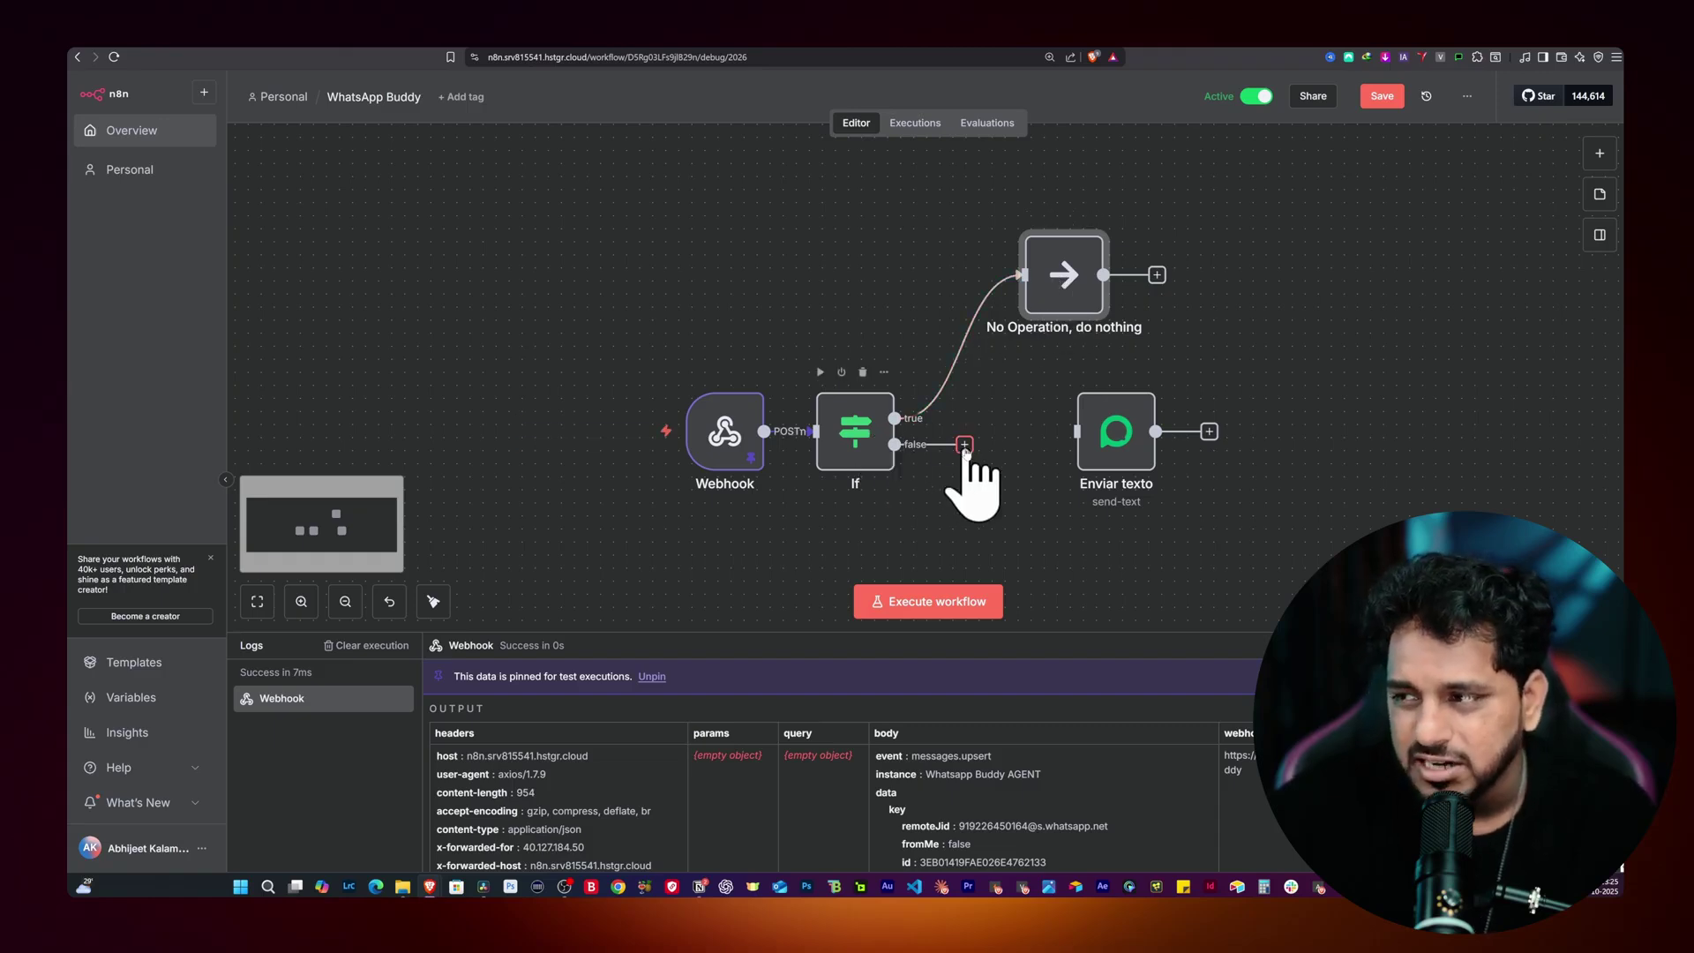
Step: Connect the If false branch to Enviar texto, tidy the layout, and save
left_click_drag(1093, 432, 1092, 484)
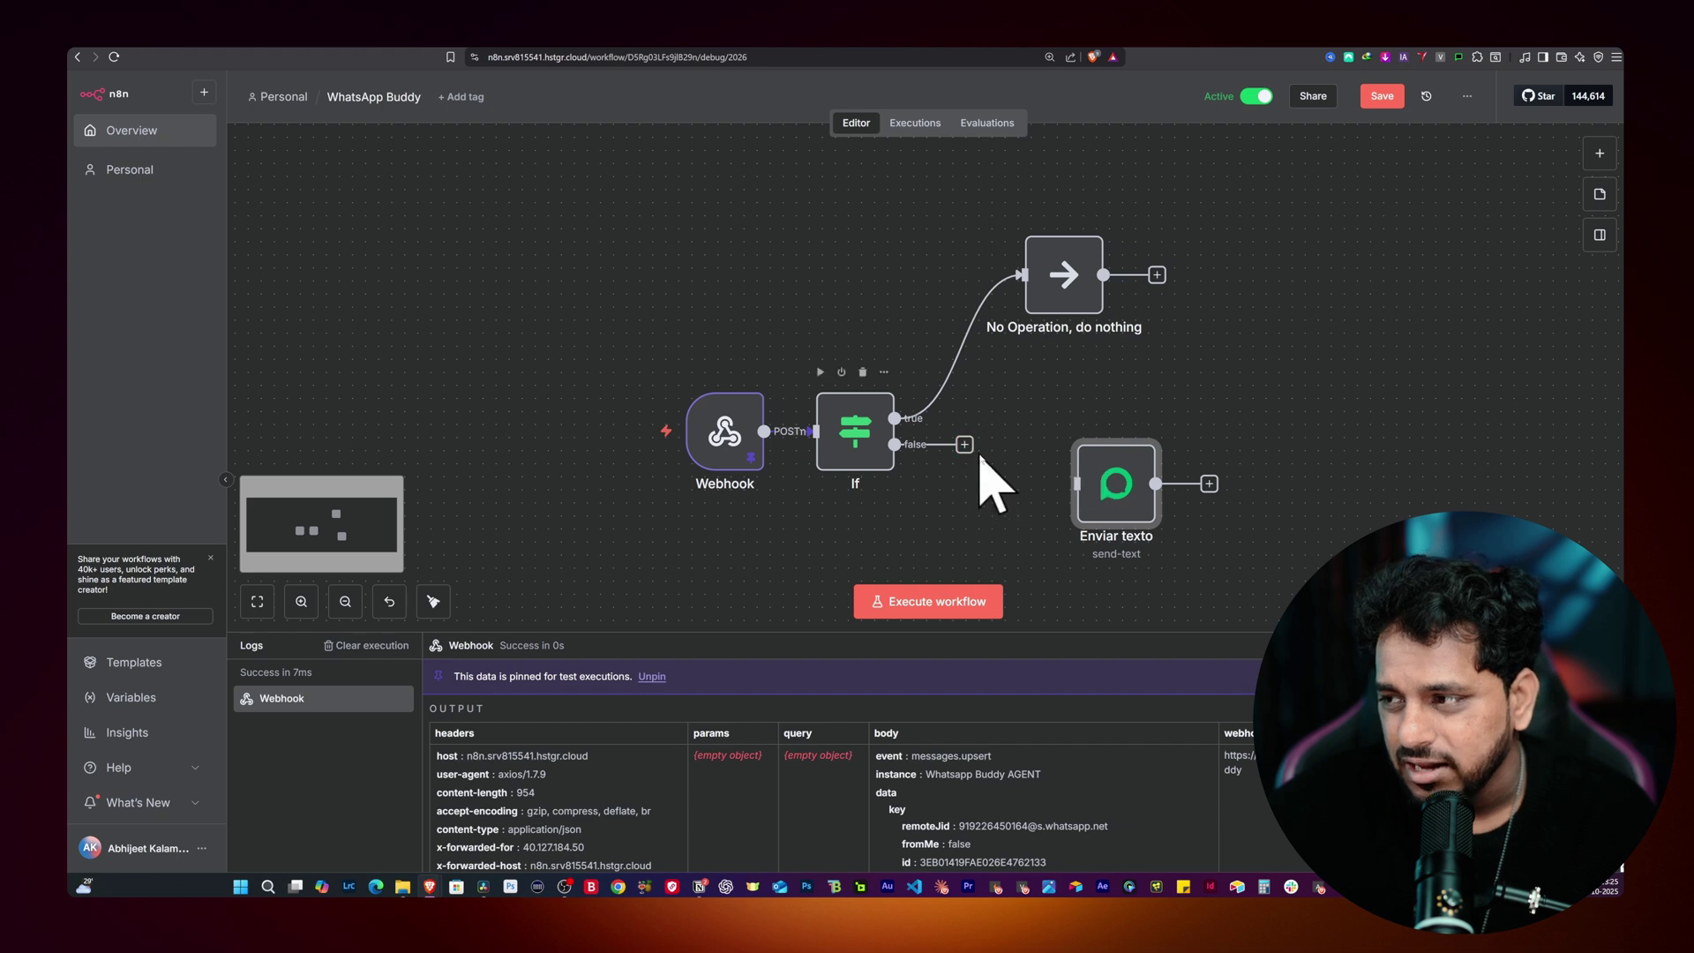
left_click_drag(974, 451, 1059, 494)
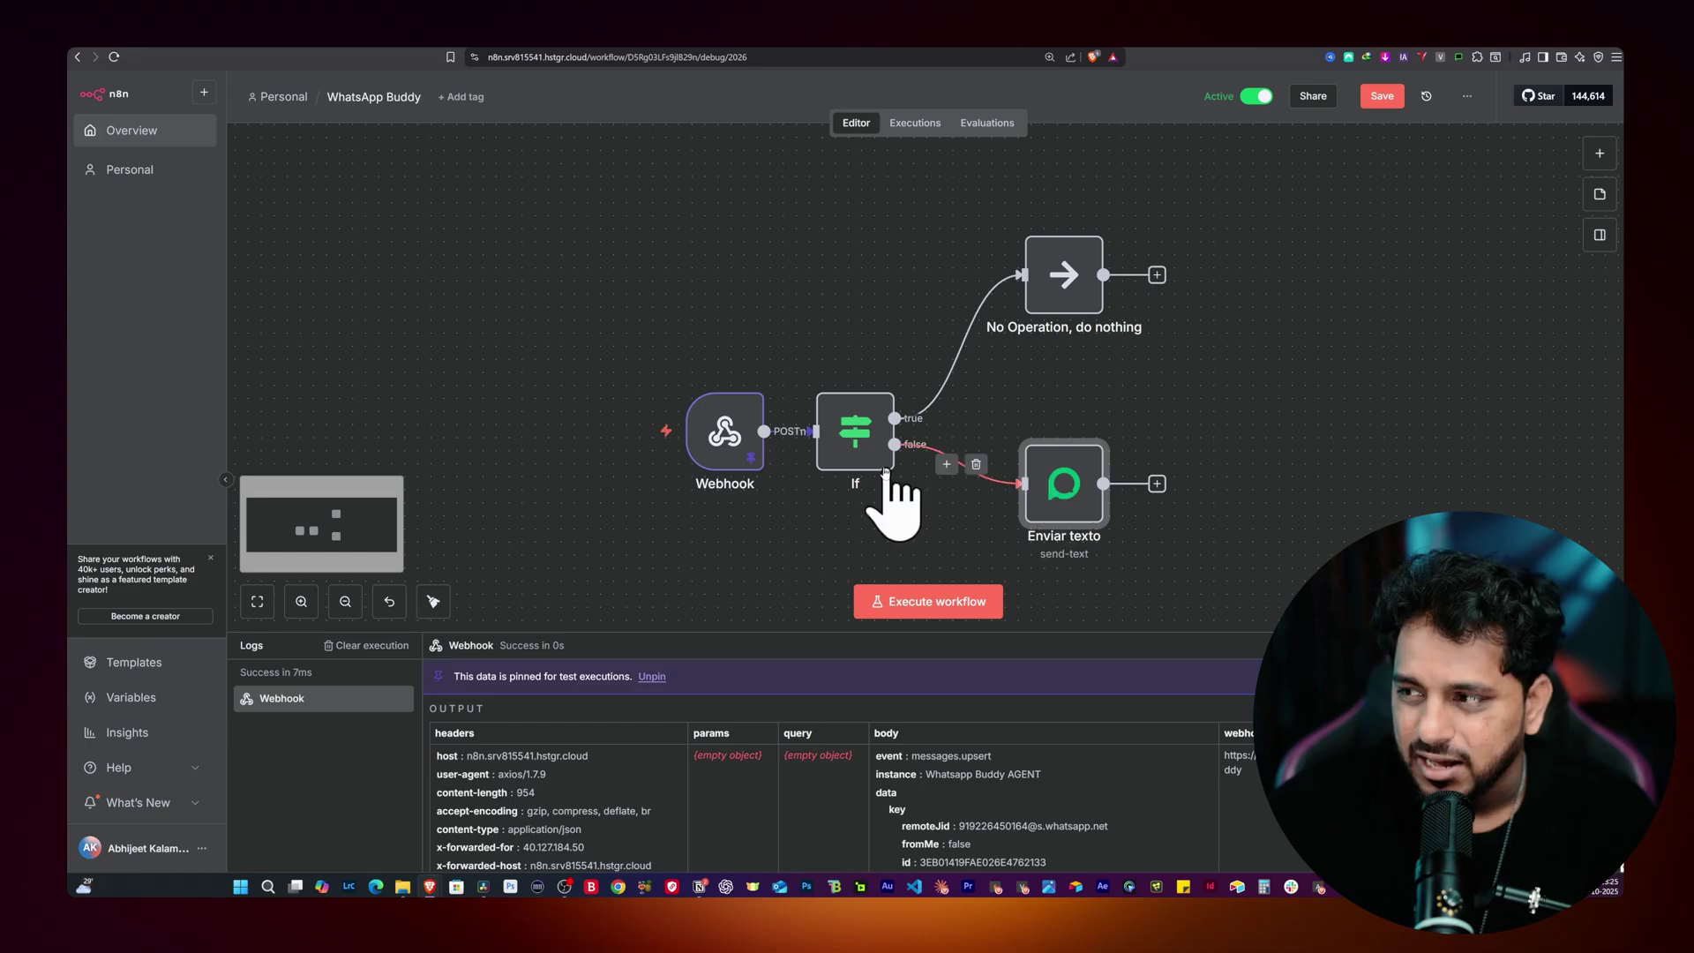
left_click_drag(725, 446, 661, 446)
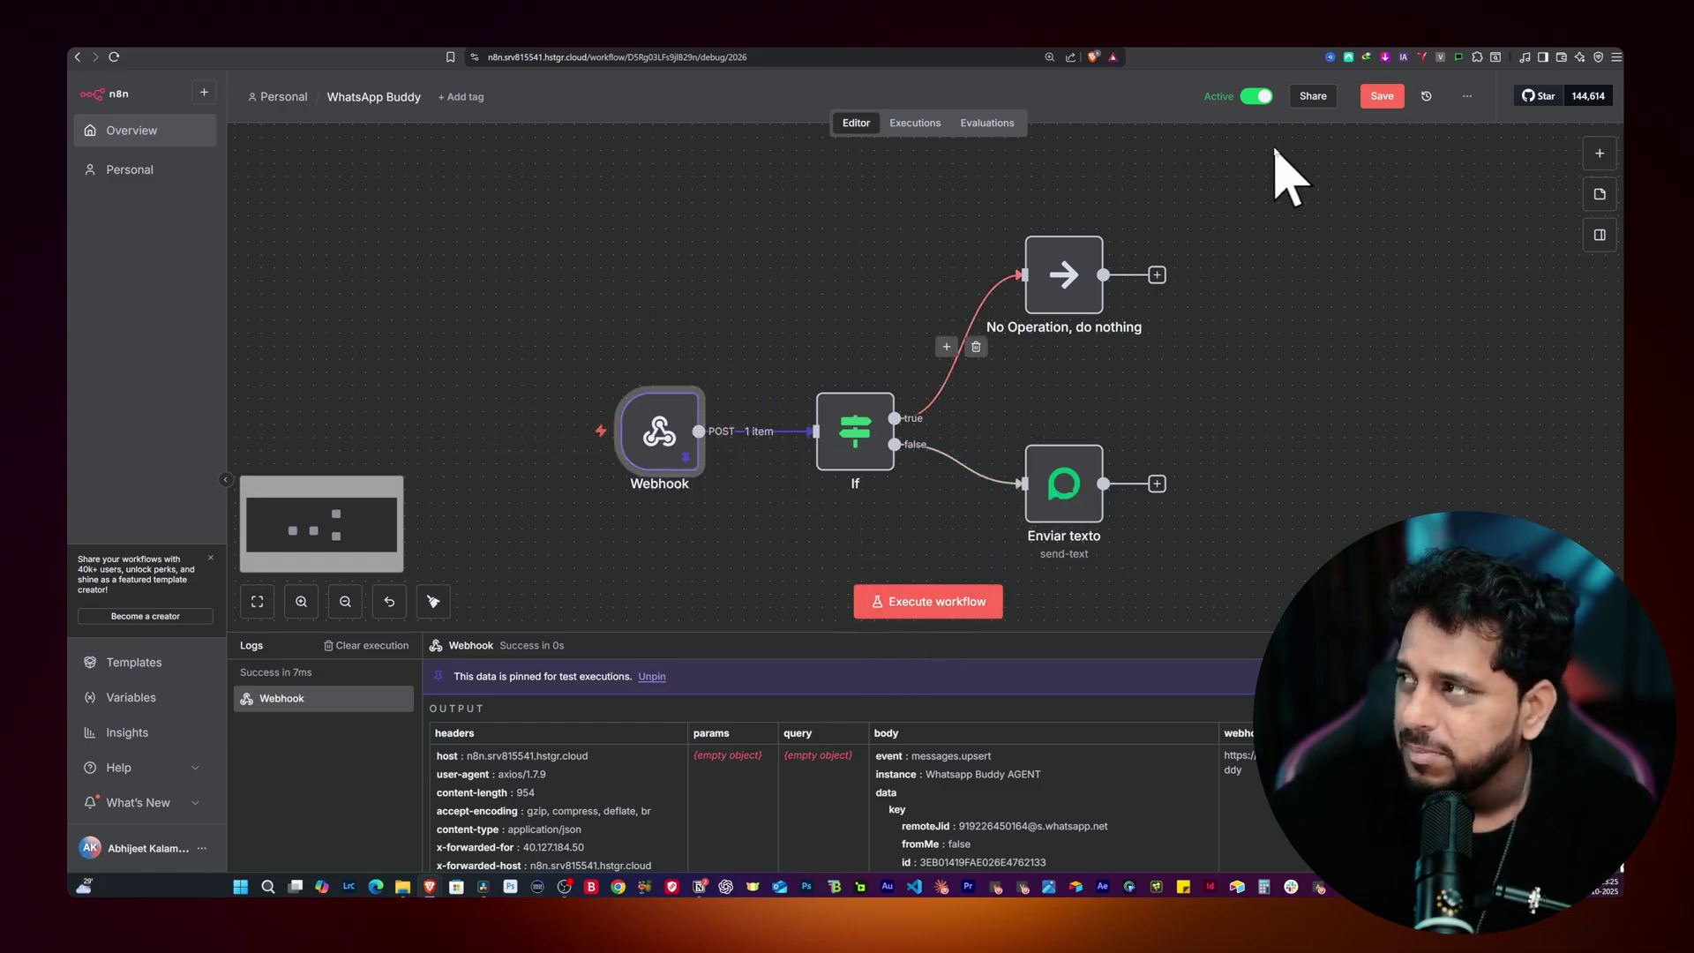
left_click(1381, 97)
left_click(831, 57)
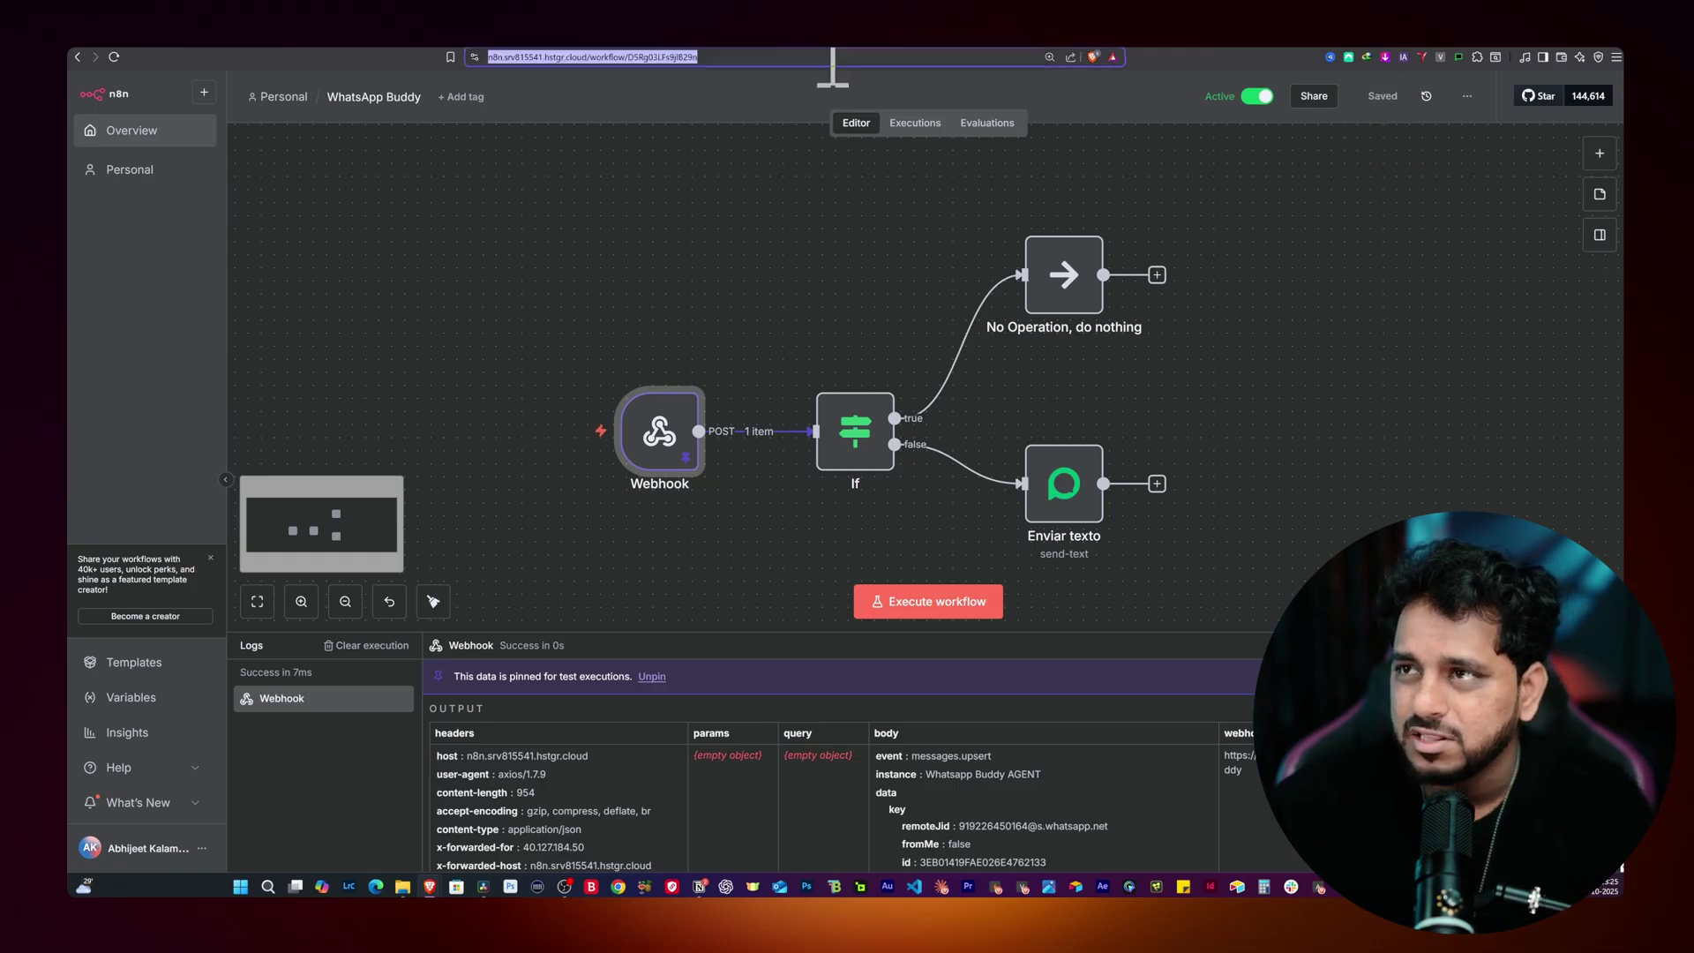
Step: Reload n8n, send 'Hey' in WhatsApp Web to get the Buddy reply, then maximize n8n
key("Return")
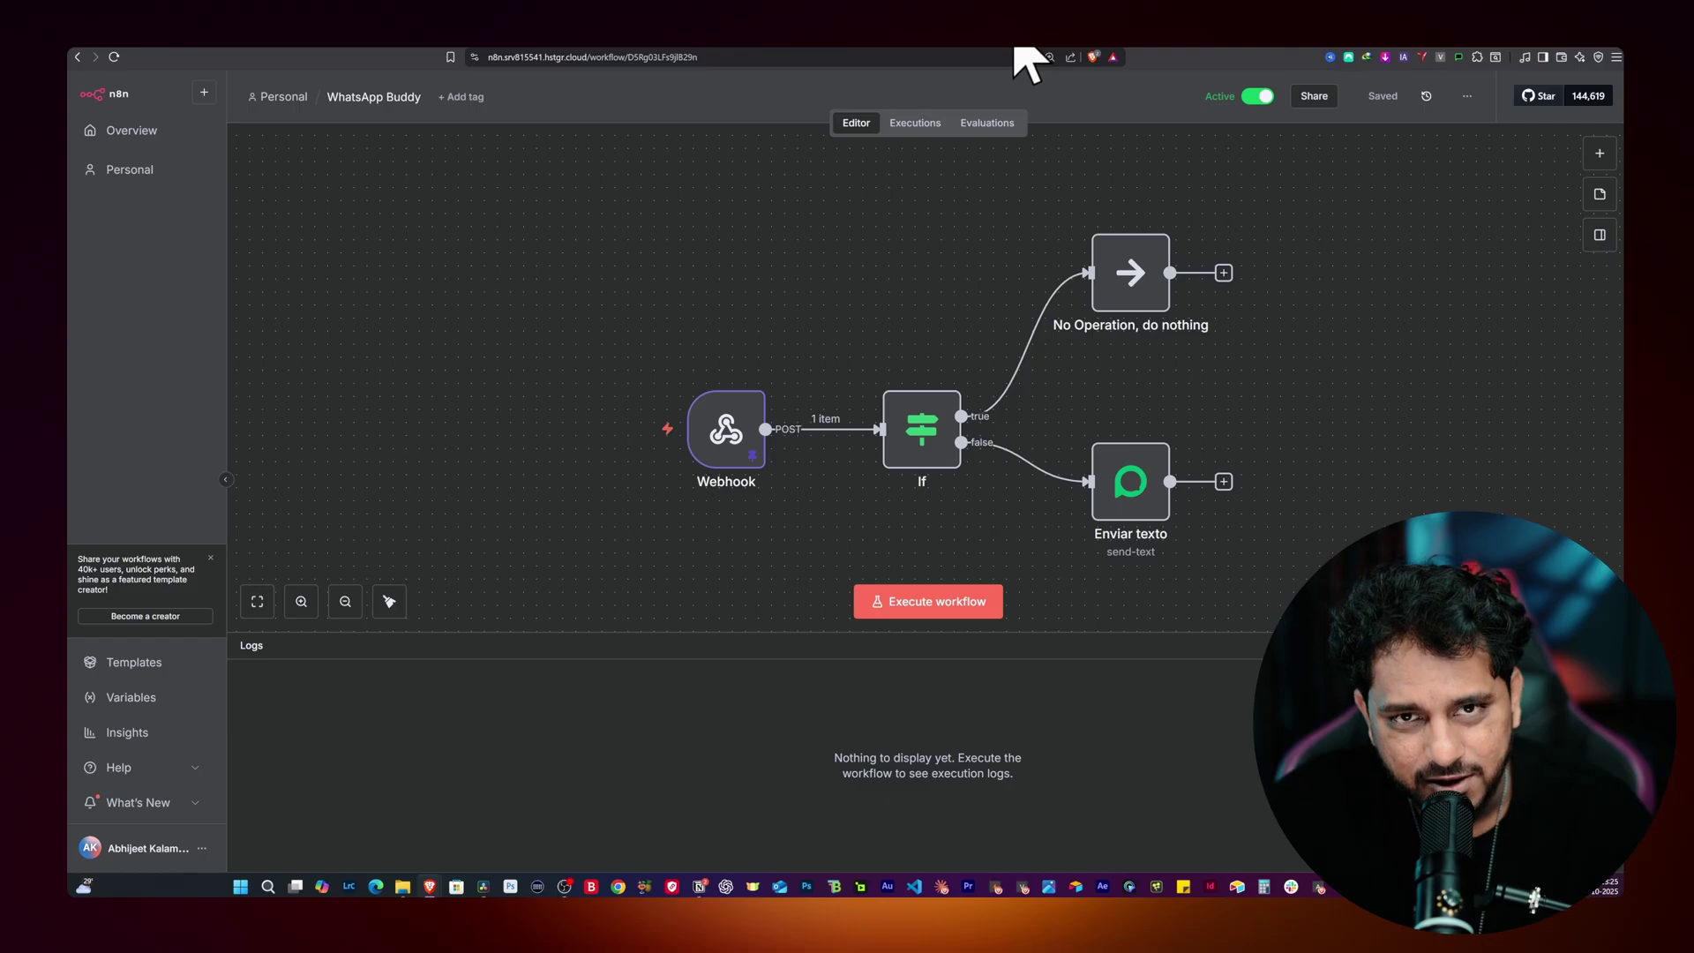
left_click_drag(1026, 61, 1183, 254)
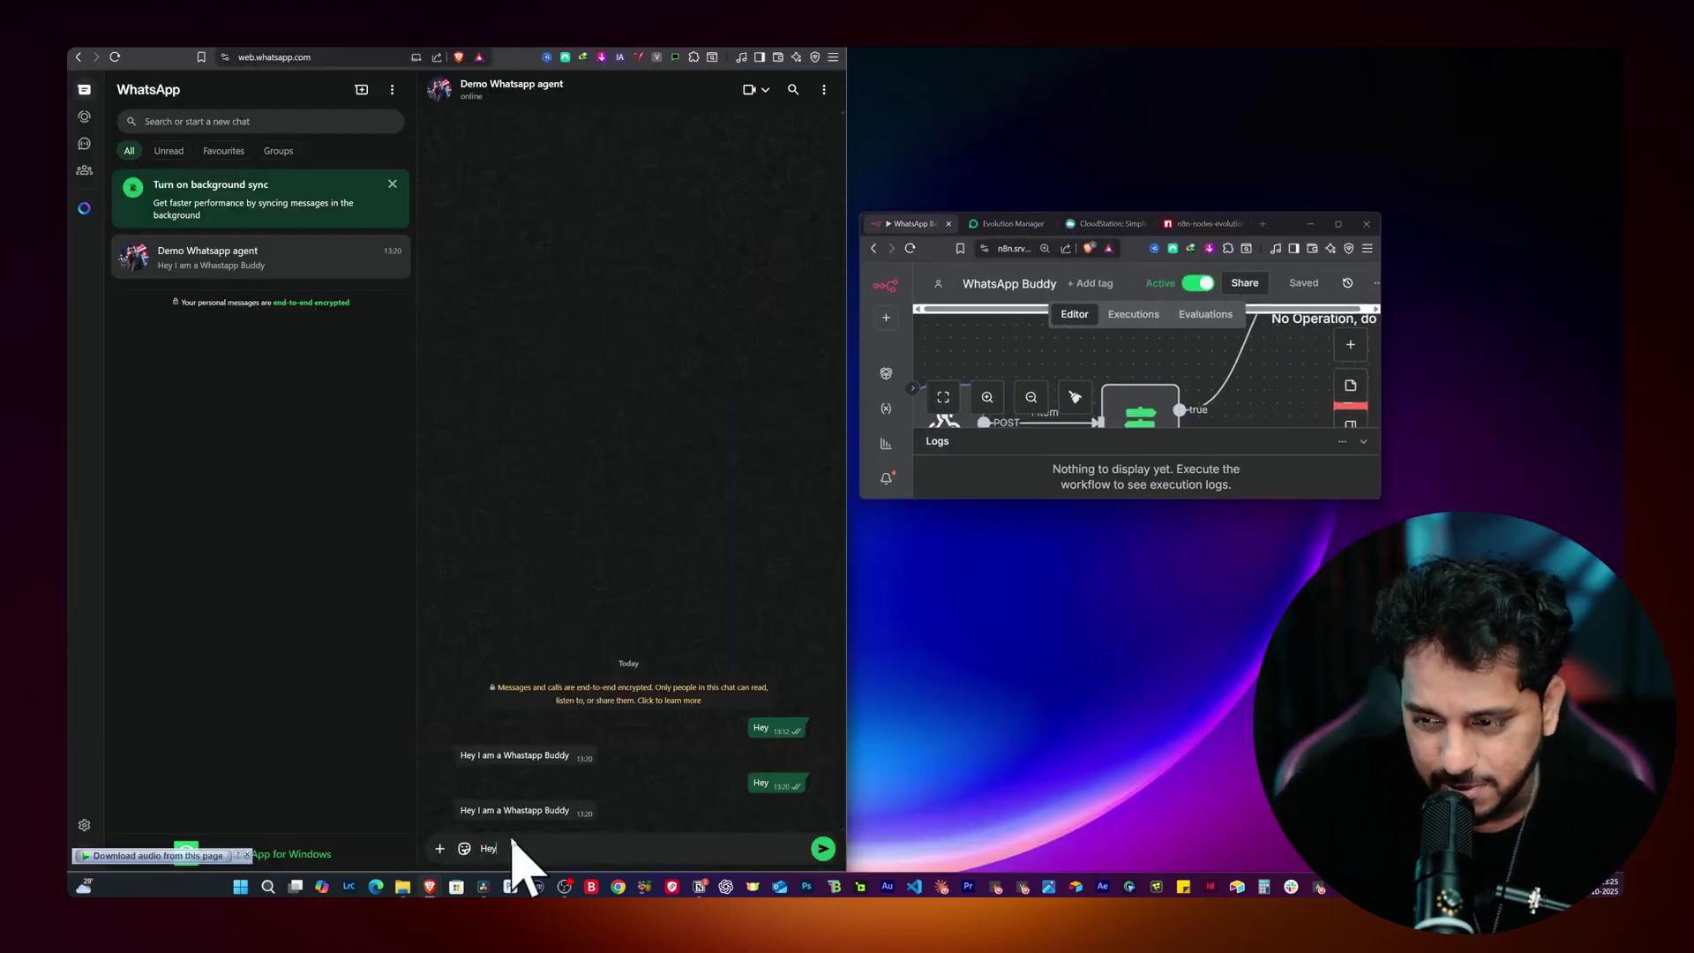
key("Return")
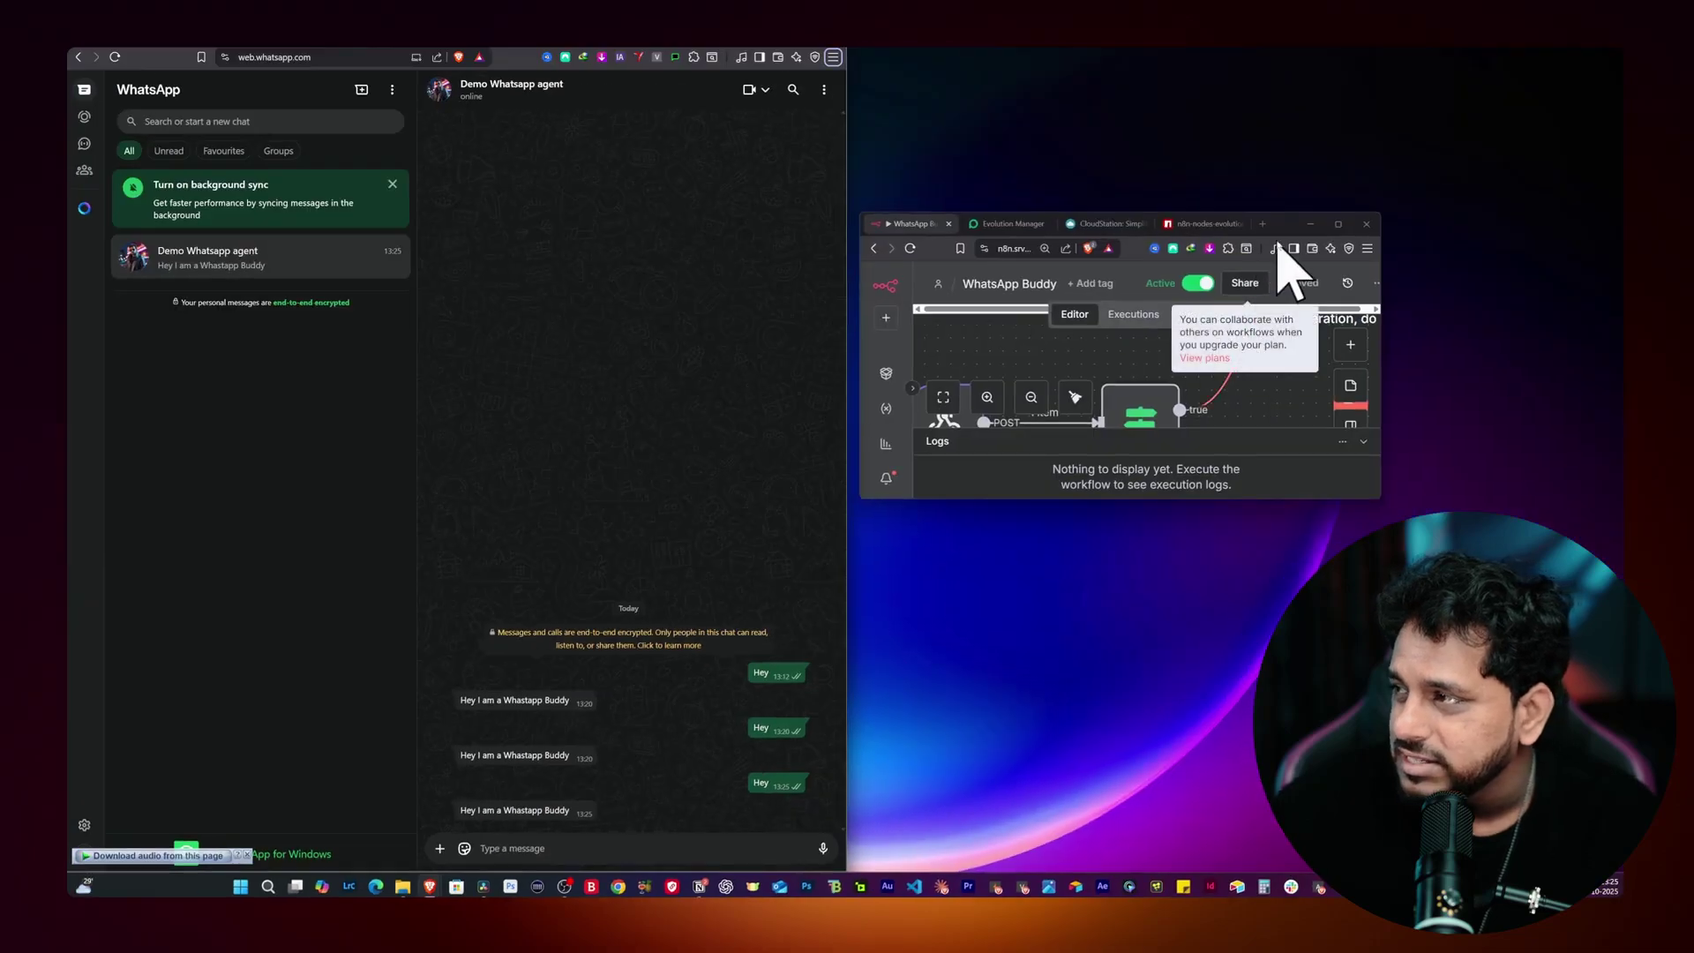
left_click(1337, 223)
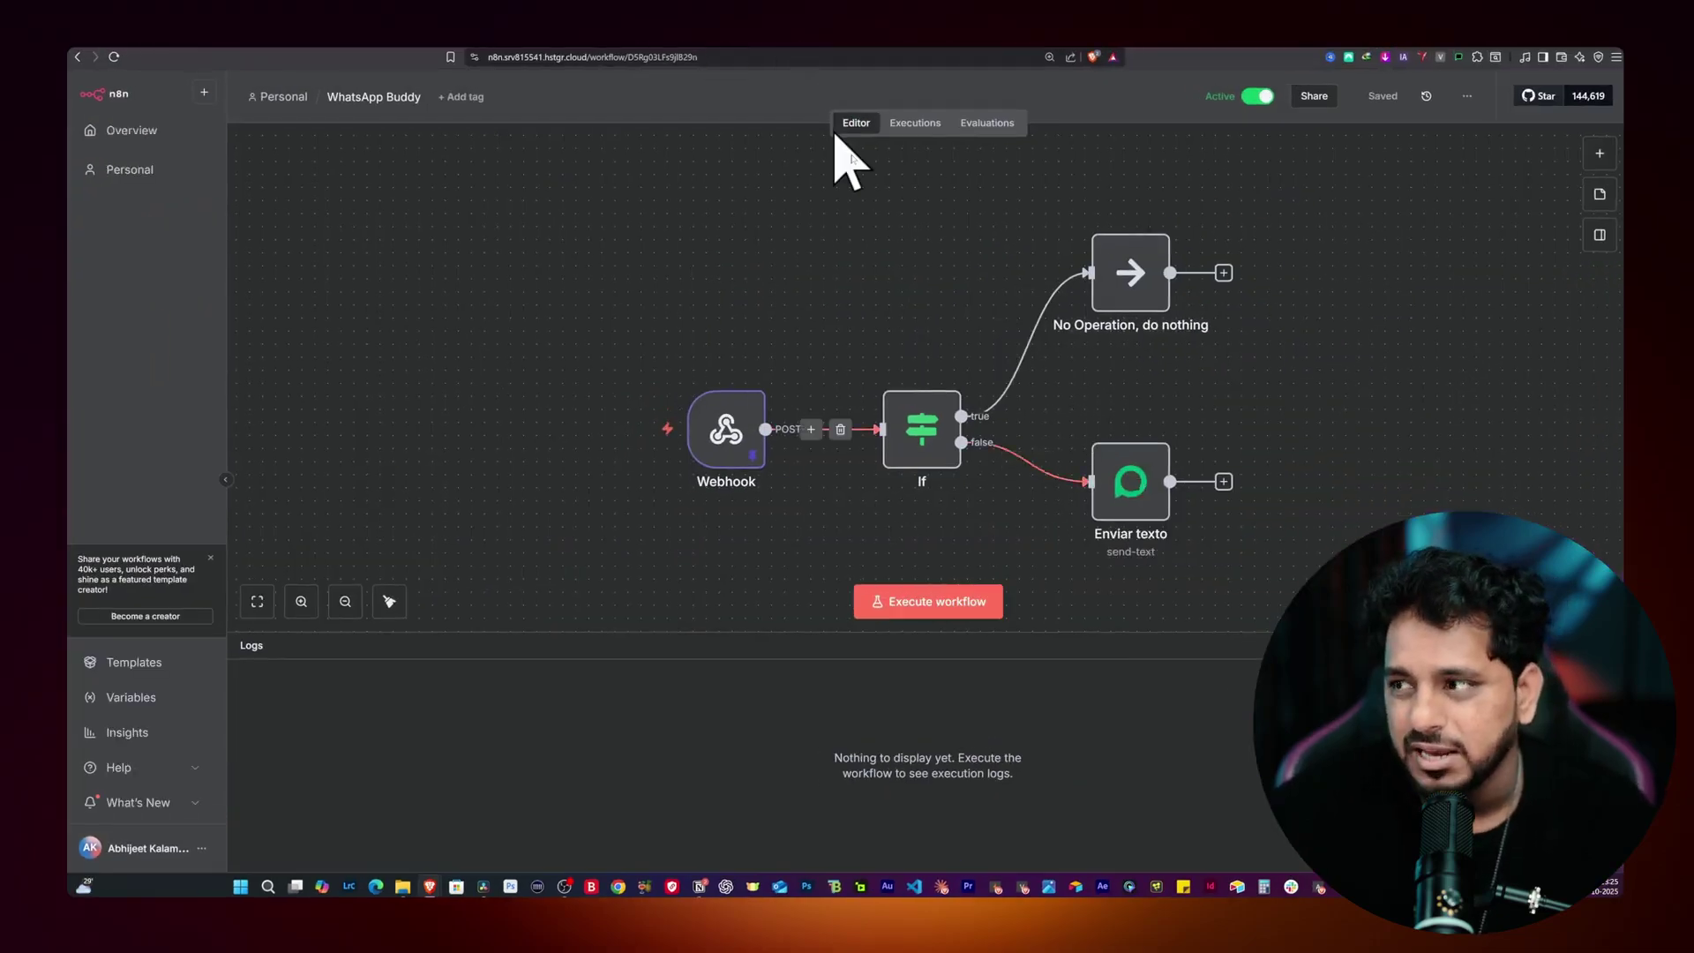
left_click(917, 123)
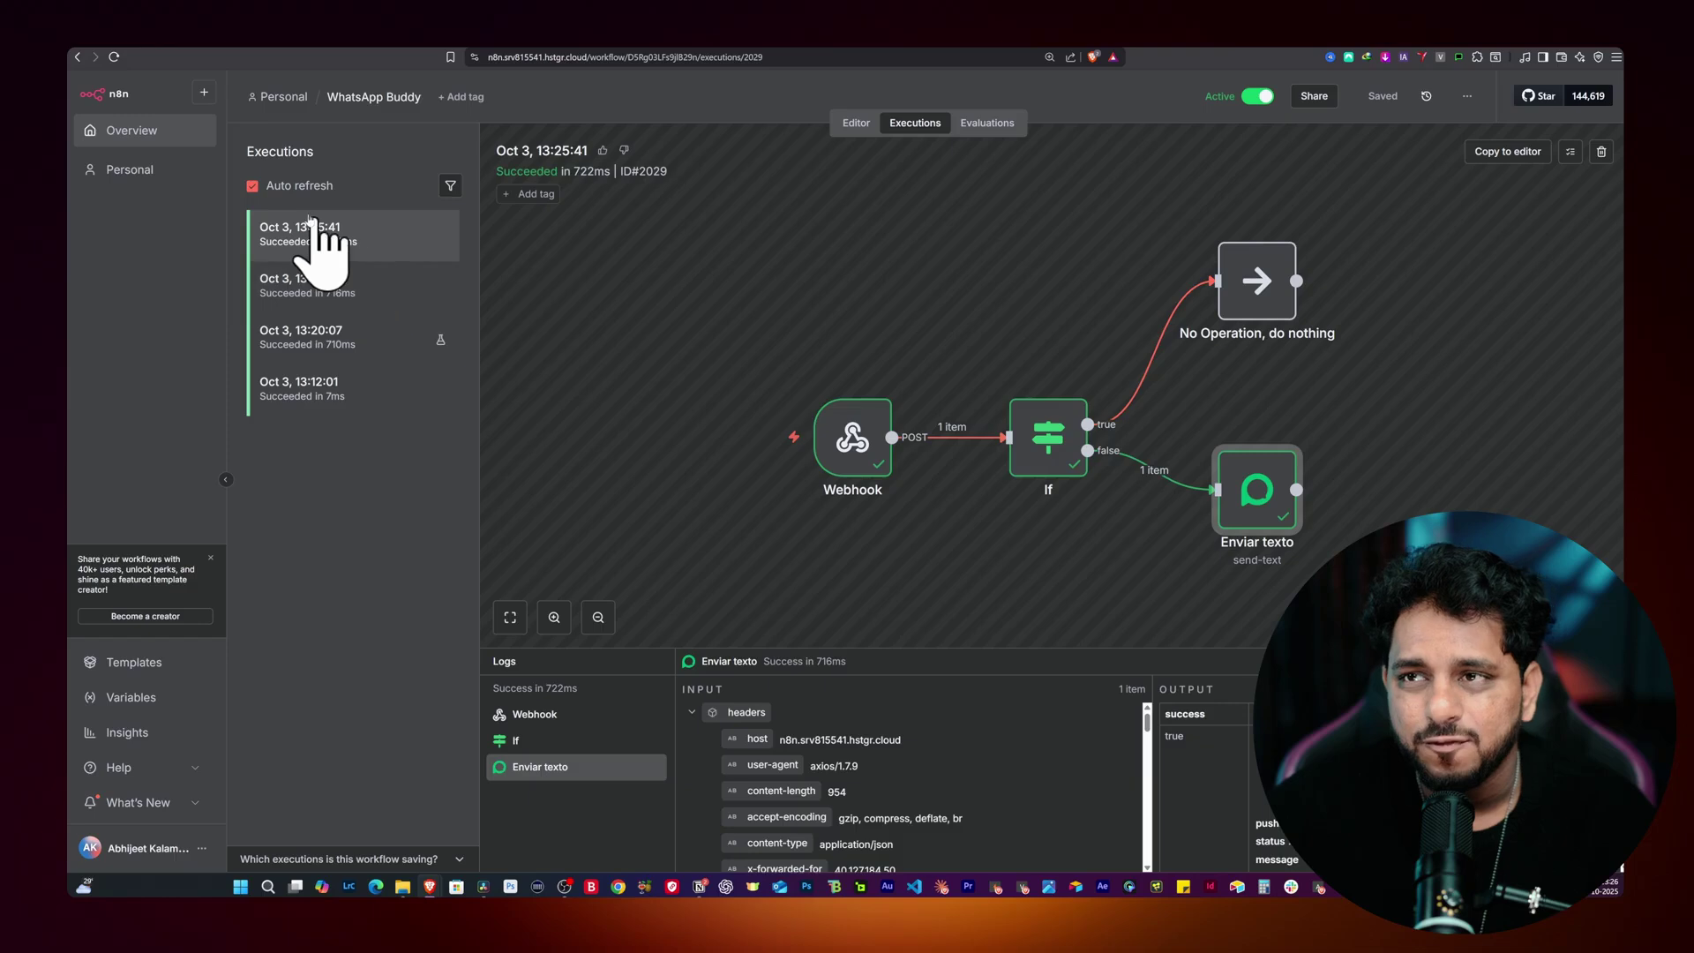
left_click(855, 122)
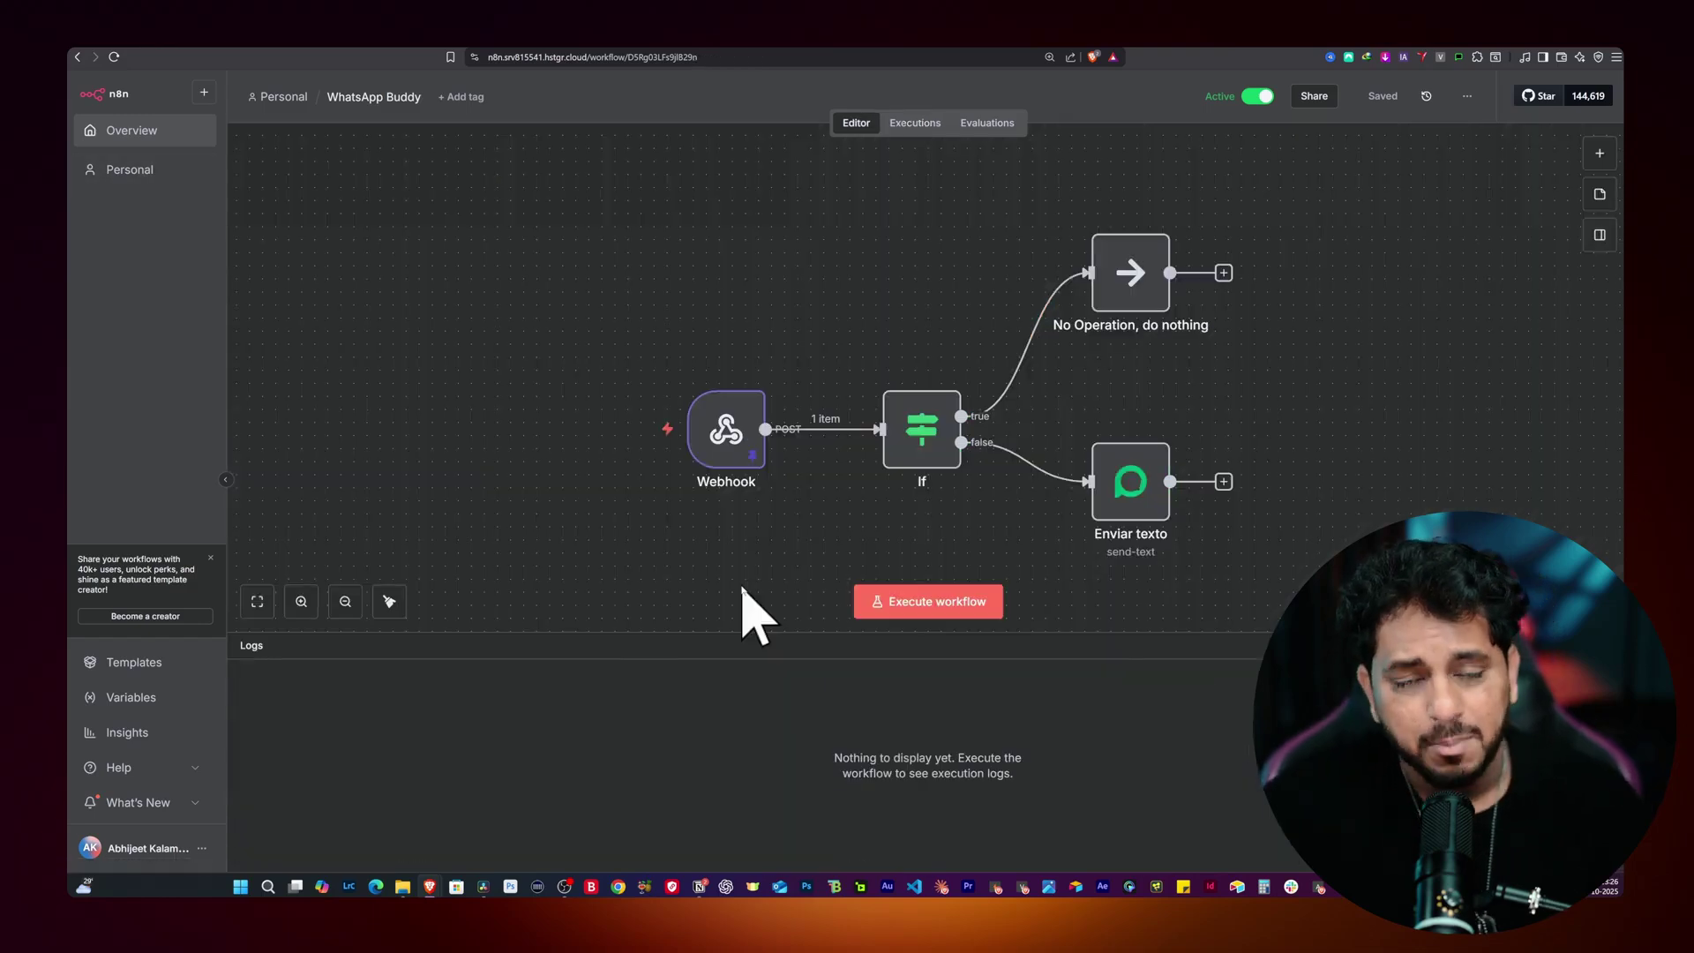
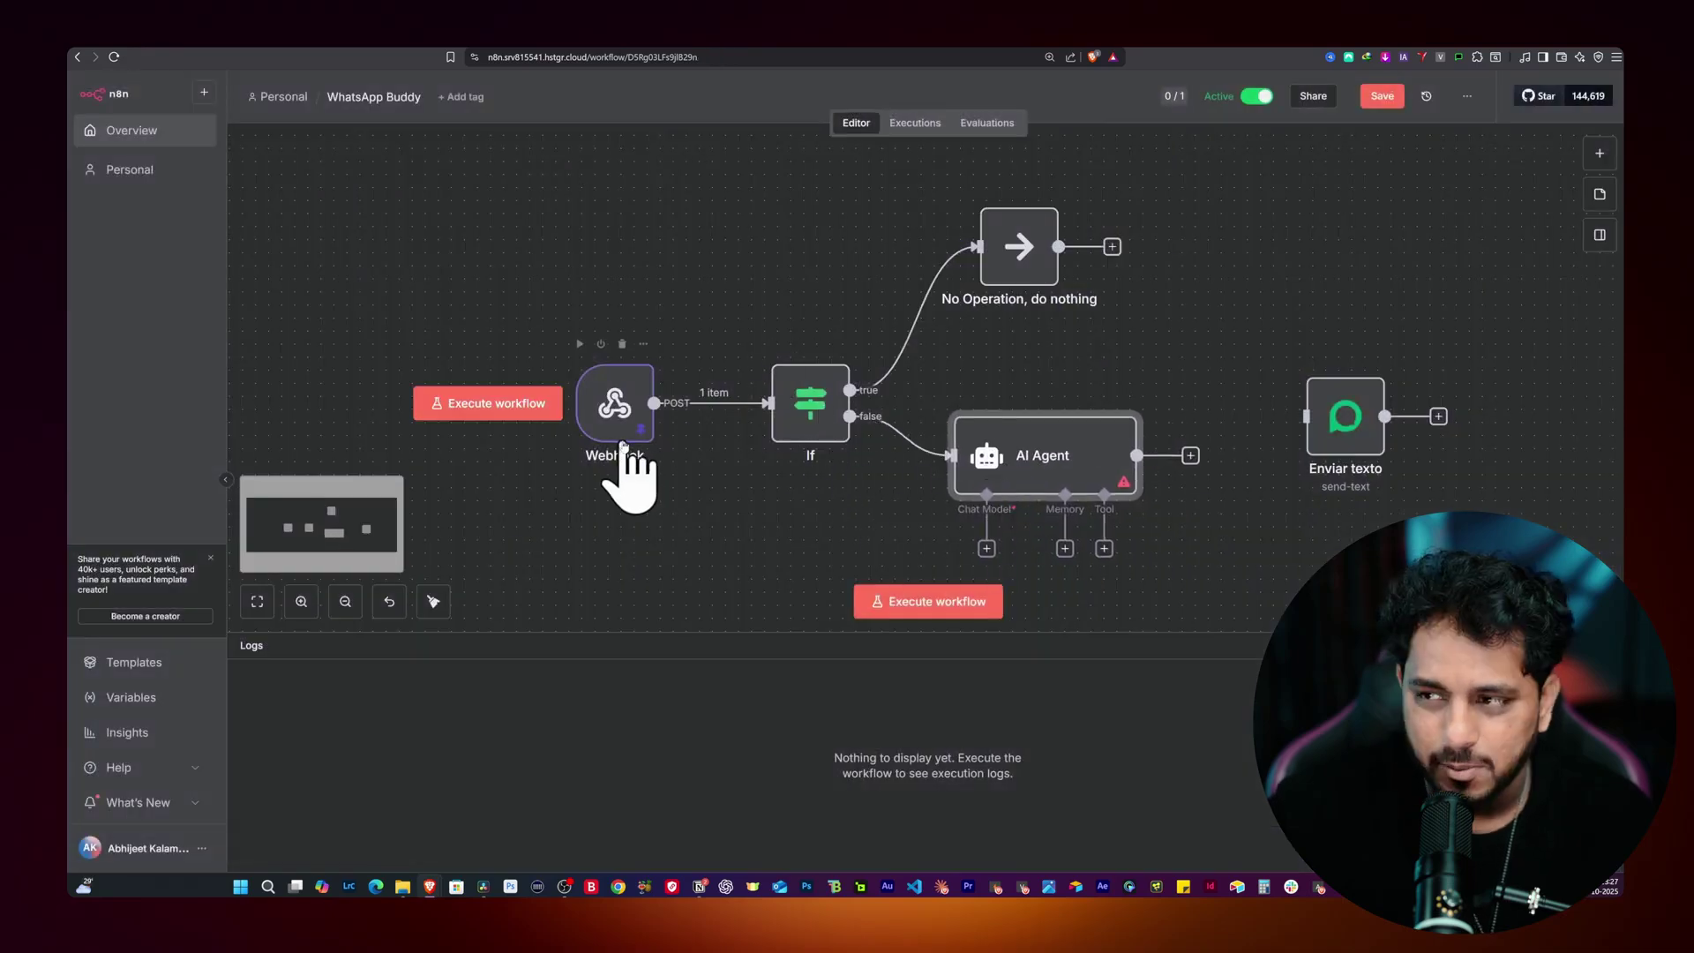
Step: Execute the If node on the webhook data so the item goes down its false branch
double_click(801, 414)
left_click(1094, 120)
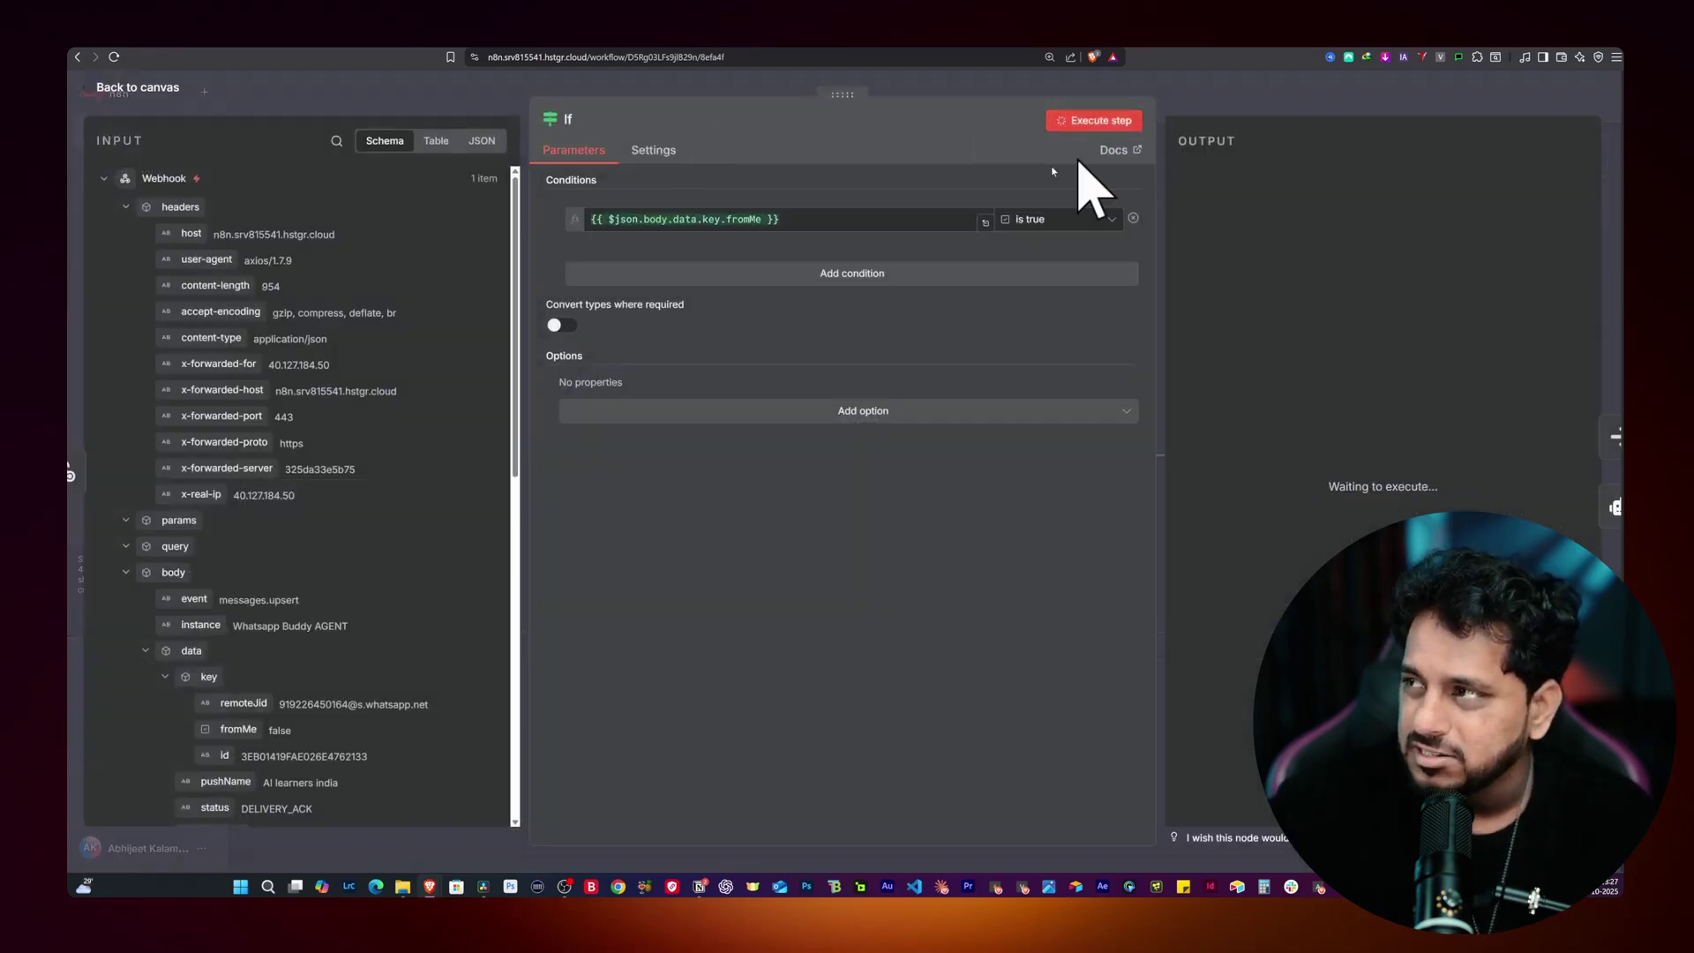
left_click(469, 99)
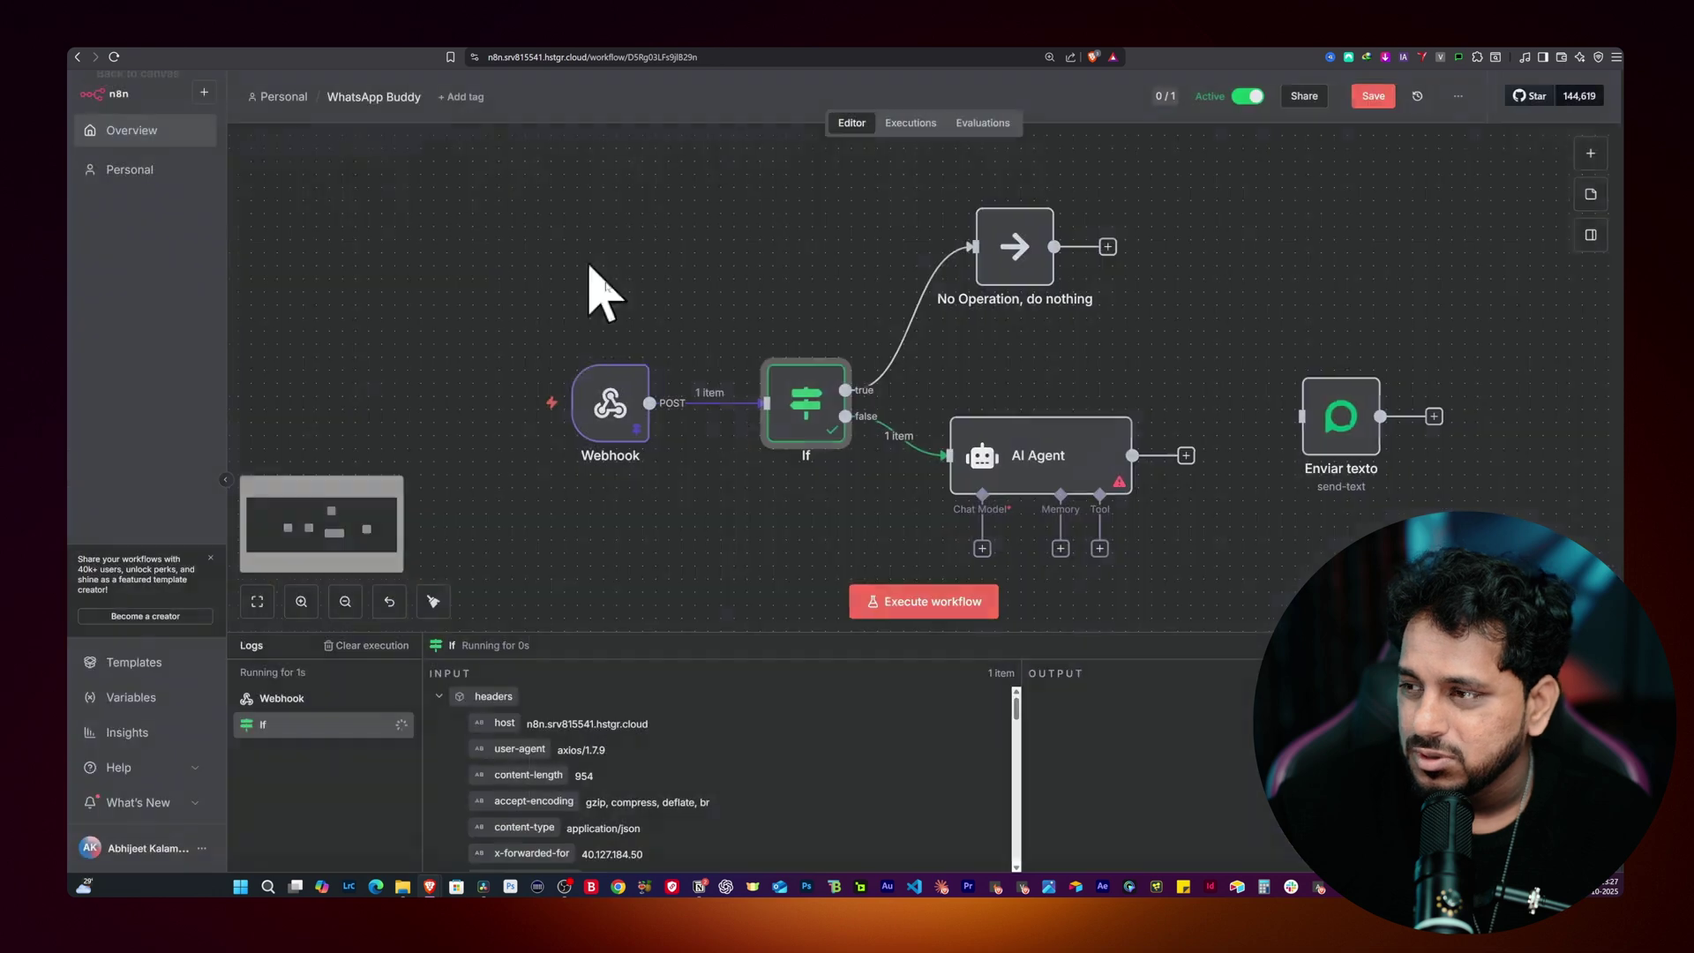
Step: Inspect the AI Agent node's settings, then zoom out and shift the workflow up
double_click(1069, 487)
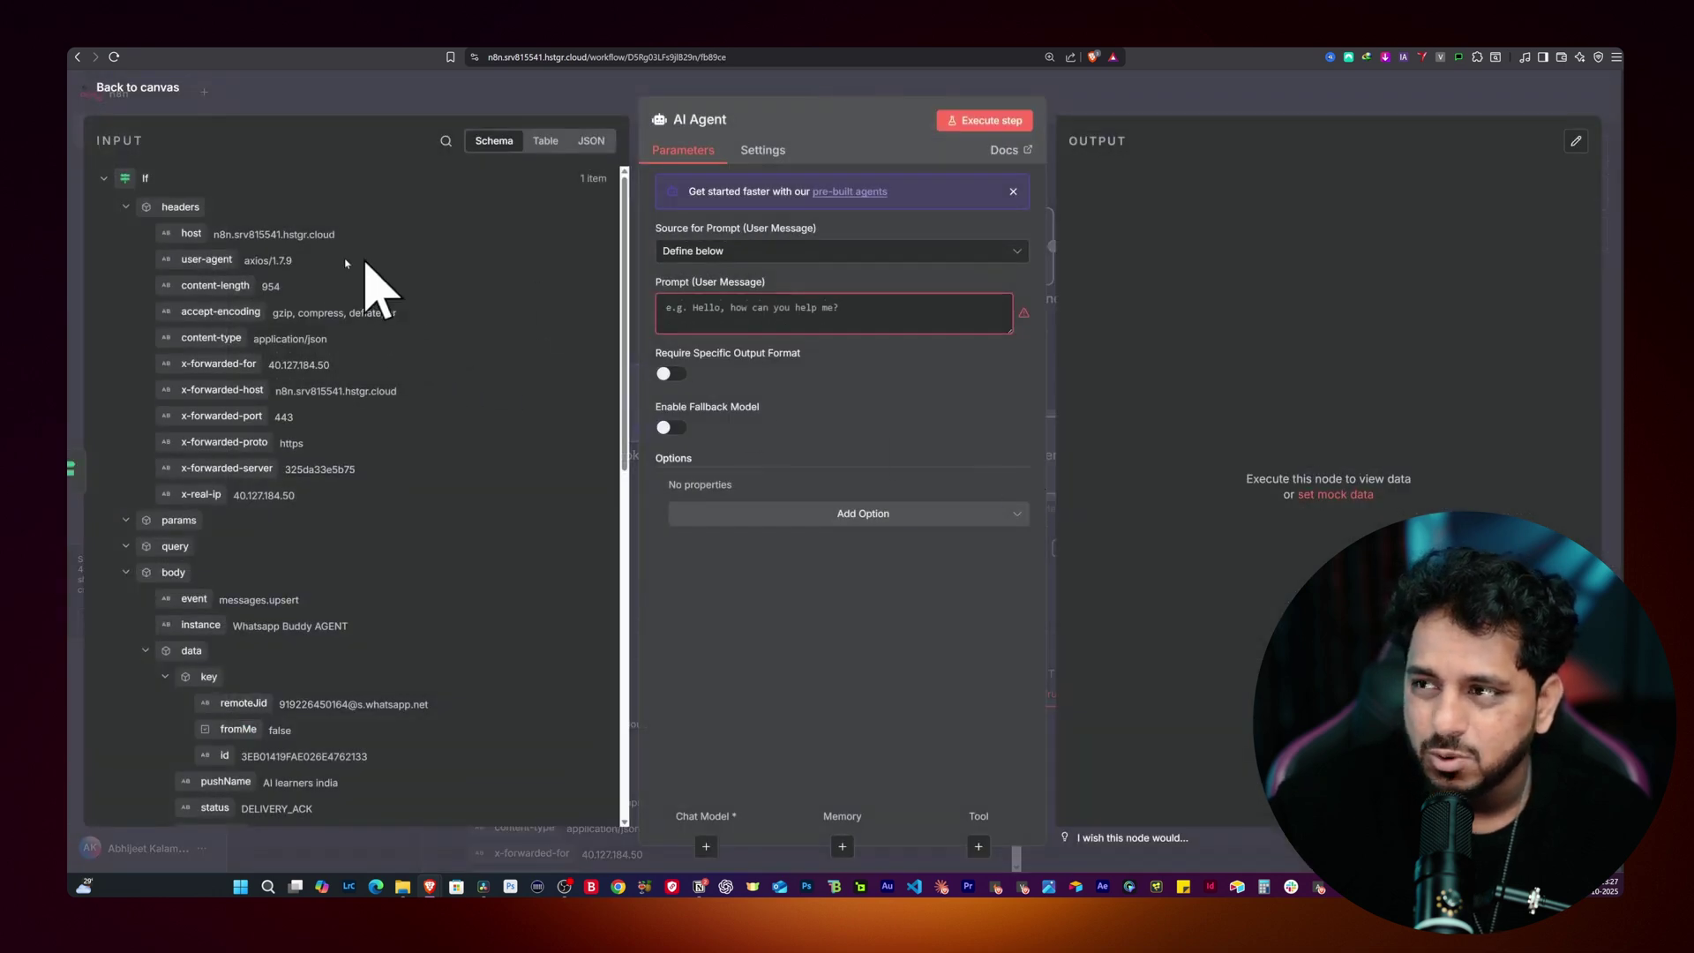
scroll(335, 282, "down", 5)
scroll(265, 441, "up", 6)
left_click(293, 97)
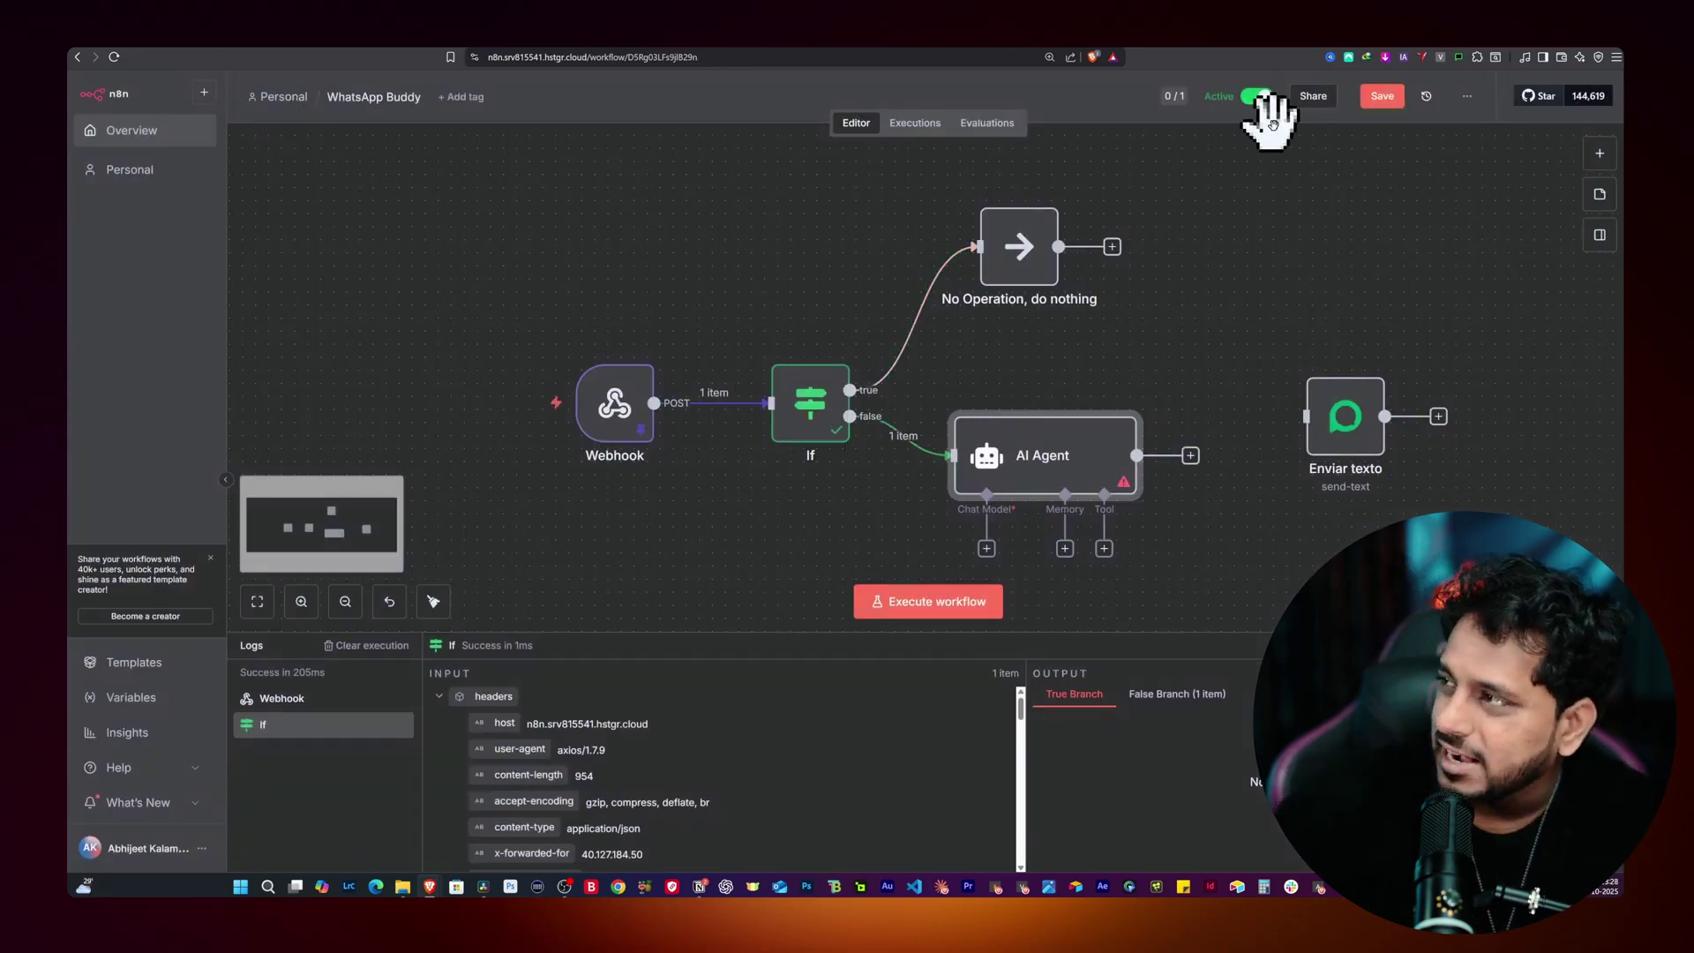
double_click(1072, 476)
scroll(265, 397, "down", 8)
left_click(379, 95)
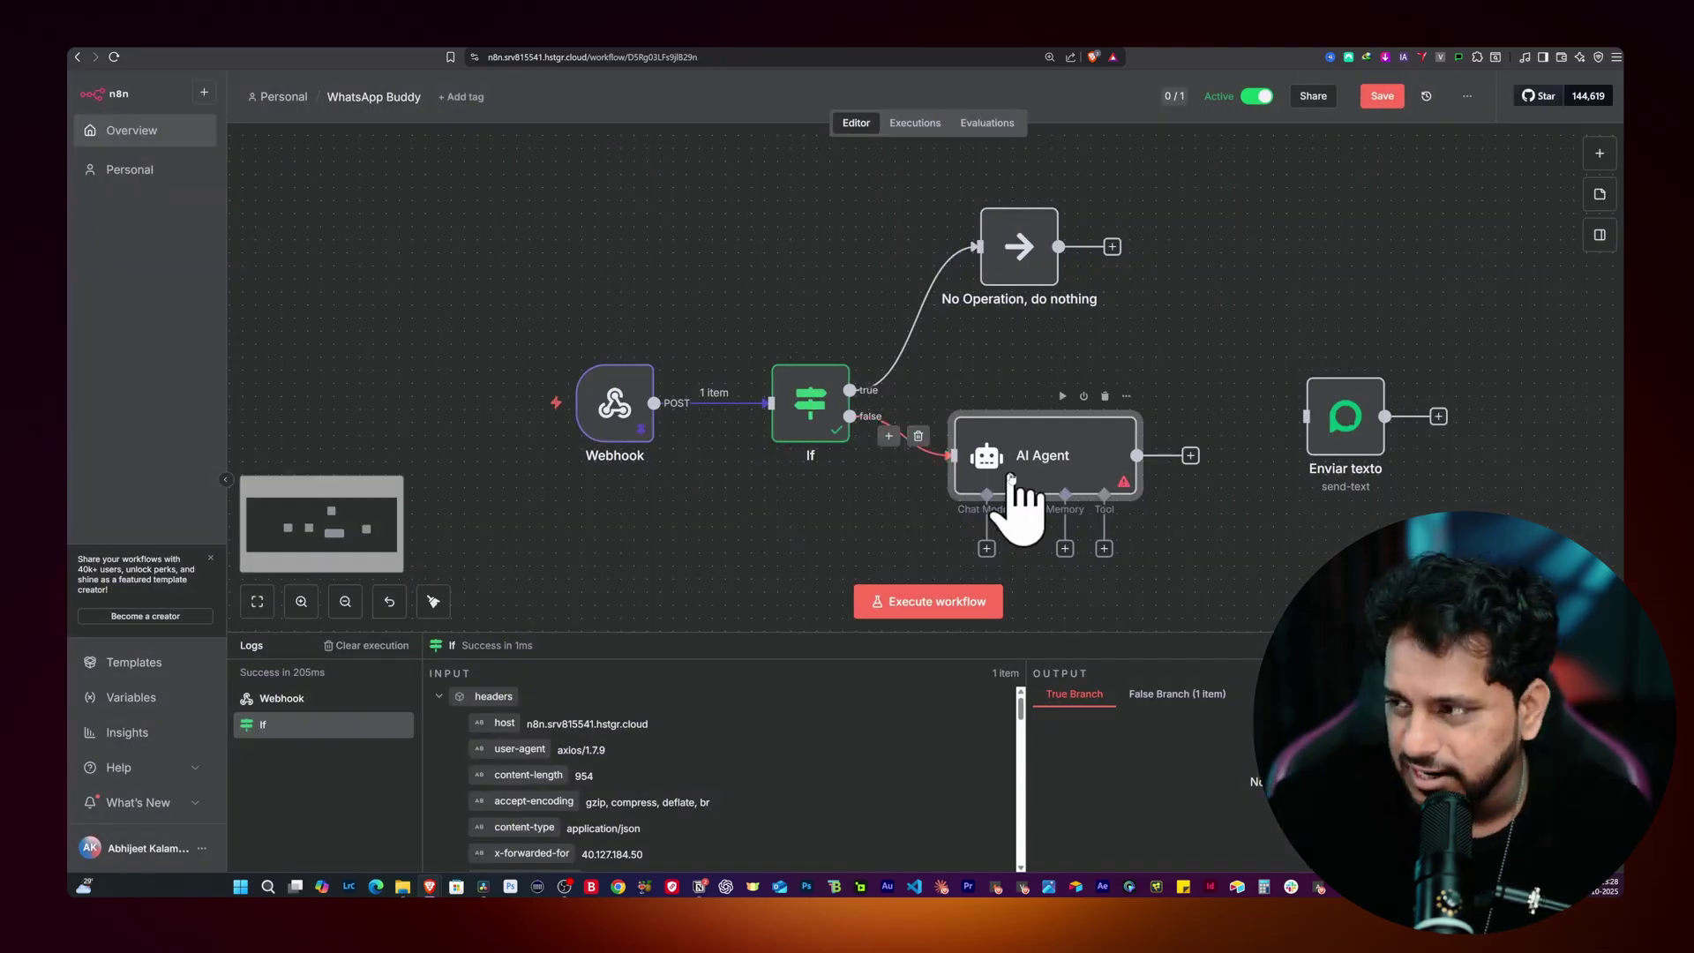
scroll(1041, 457, "down", 2)
left_click_drag(1045, 533, 1043, 457)
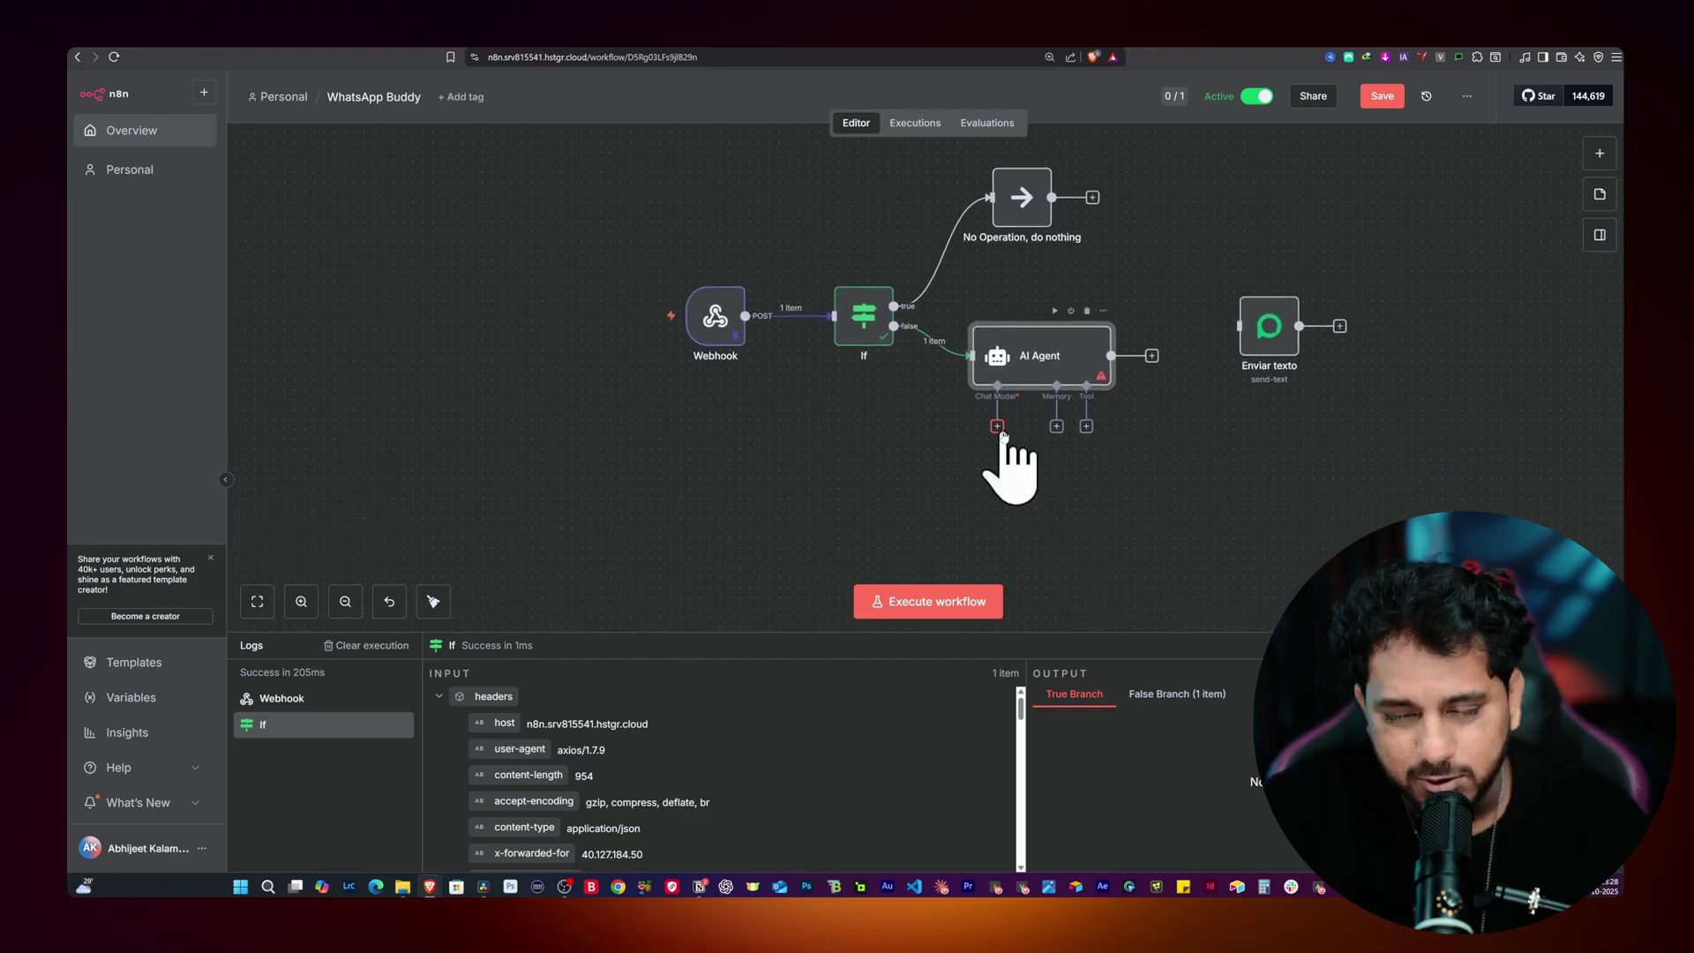
Step: Attach an OpenAI Chat Model (gpt-4.1-mini) to the AI Agent using the saved OpenAI test credential
left_click(997, 427)
scroll(1427, 453, "down", 3)
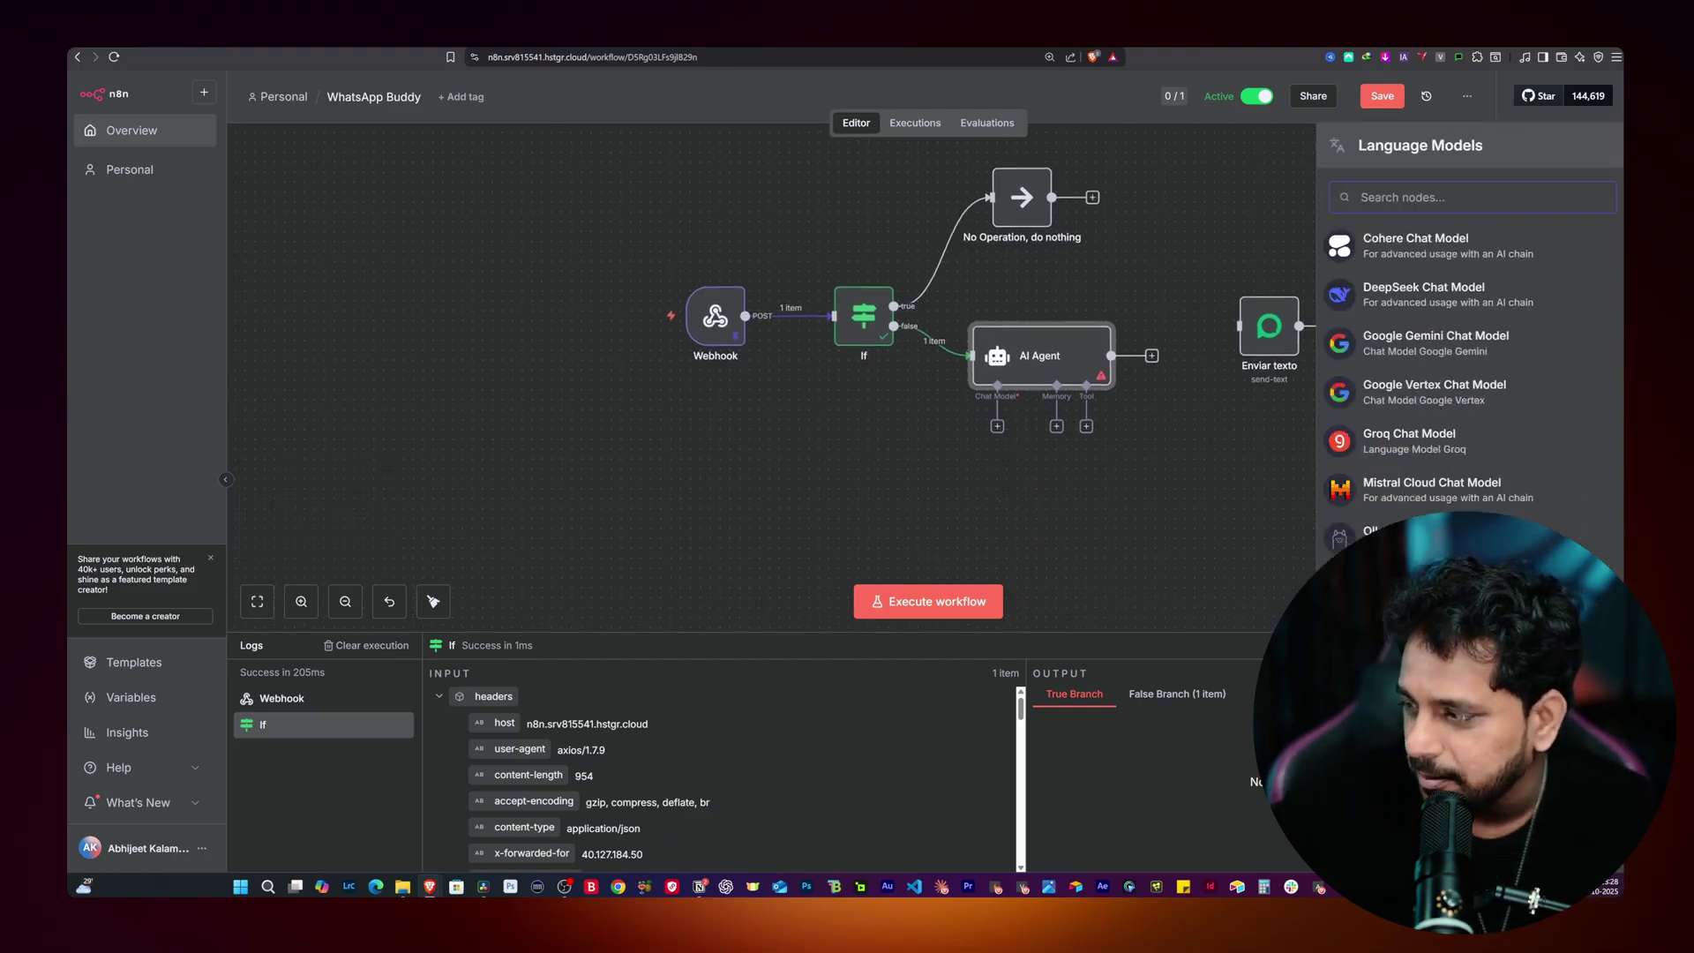
left_click(1424, 587)
left_click(731, 199)
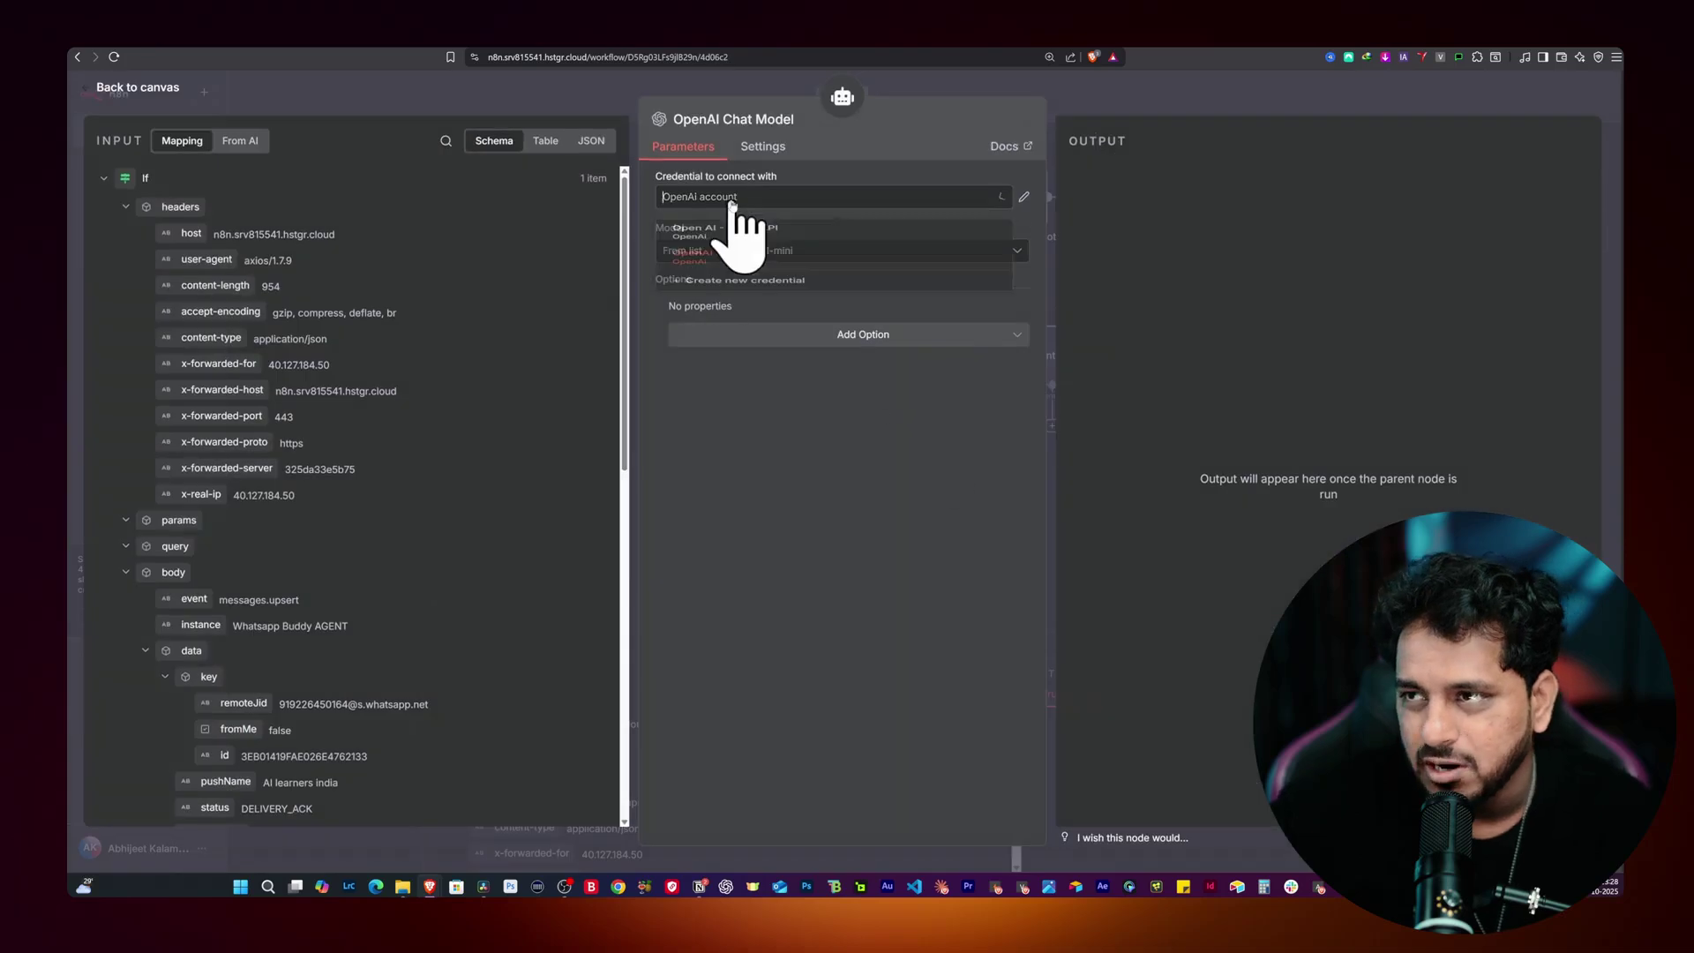
left_click(789, 236)
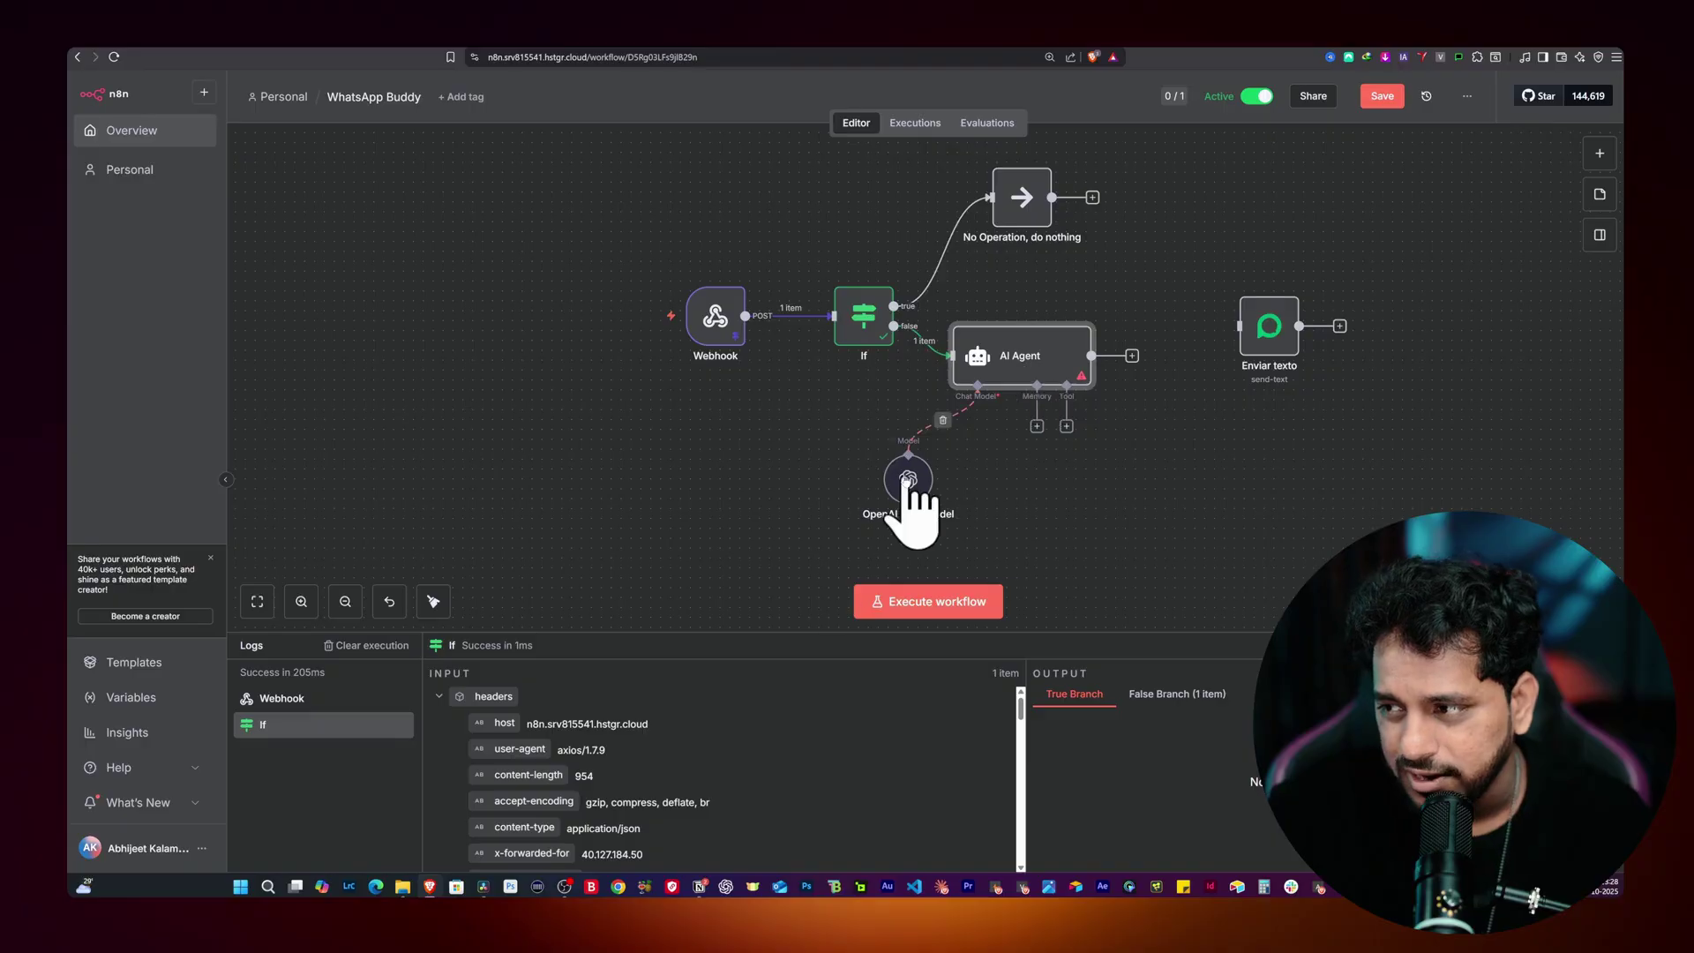
left_click_drag(908, 481, 927, 496)
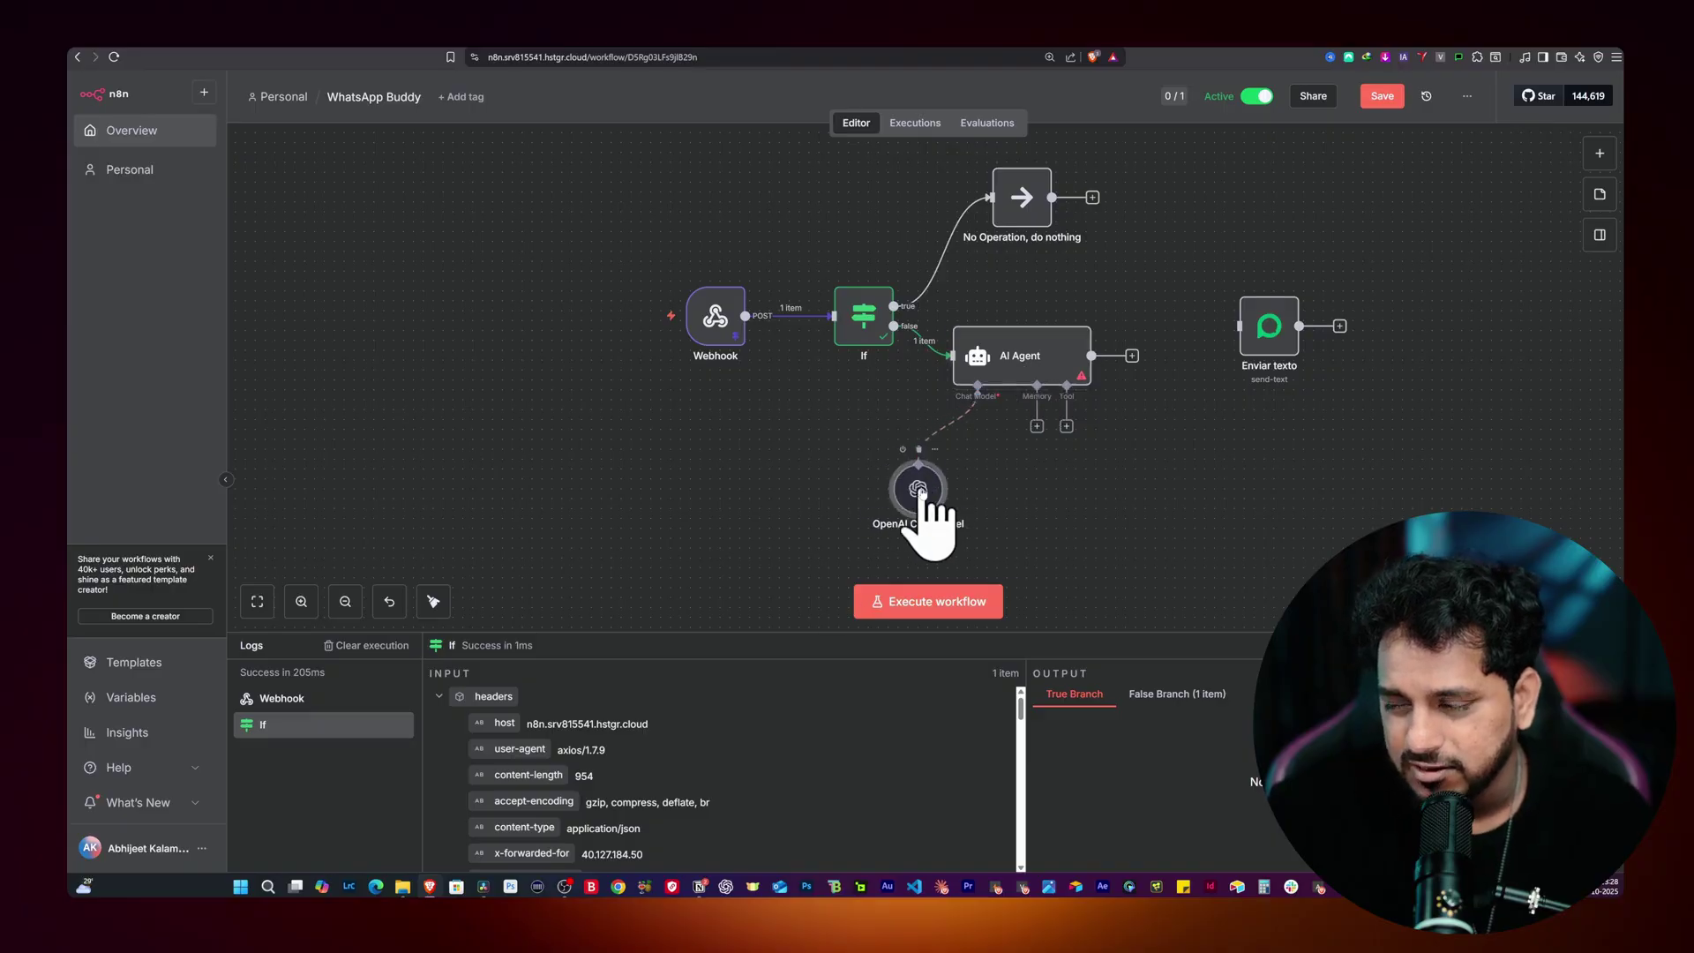
double_click(918, 490)
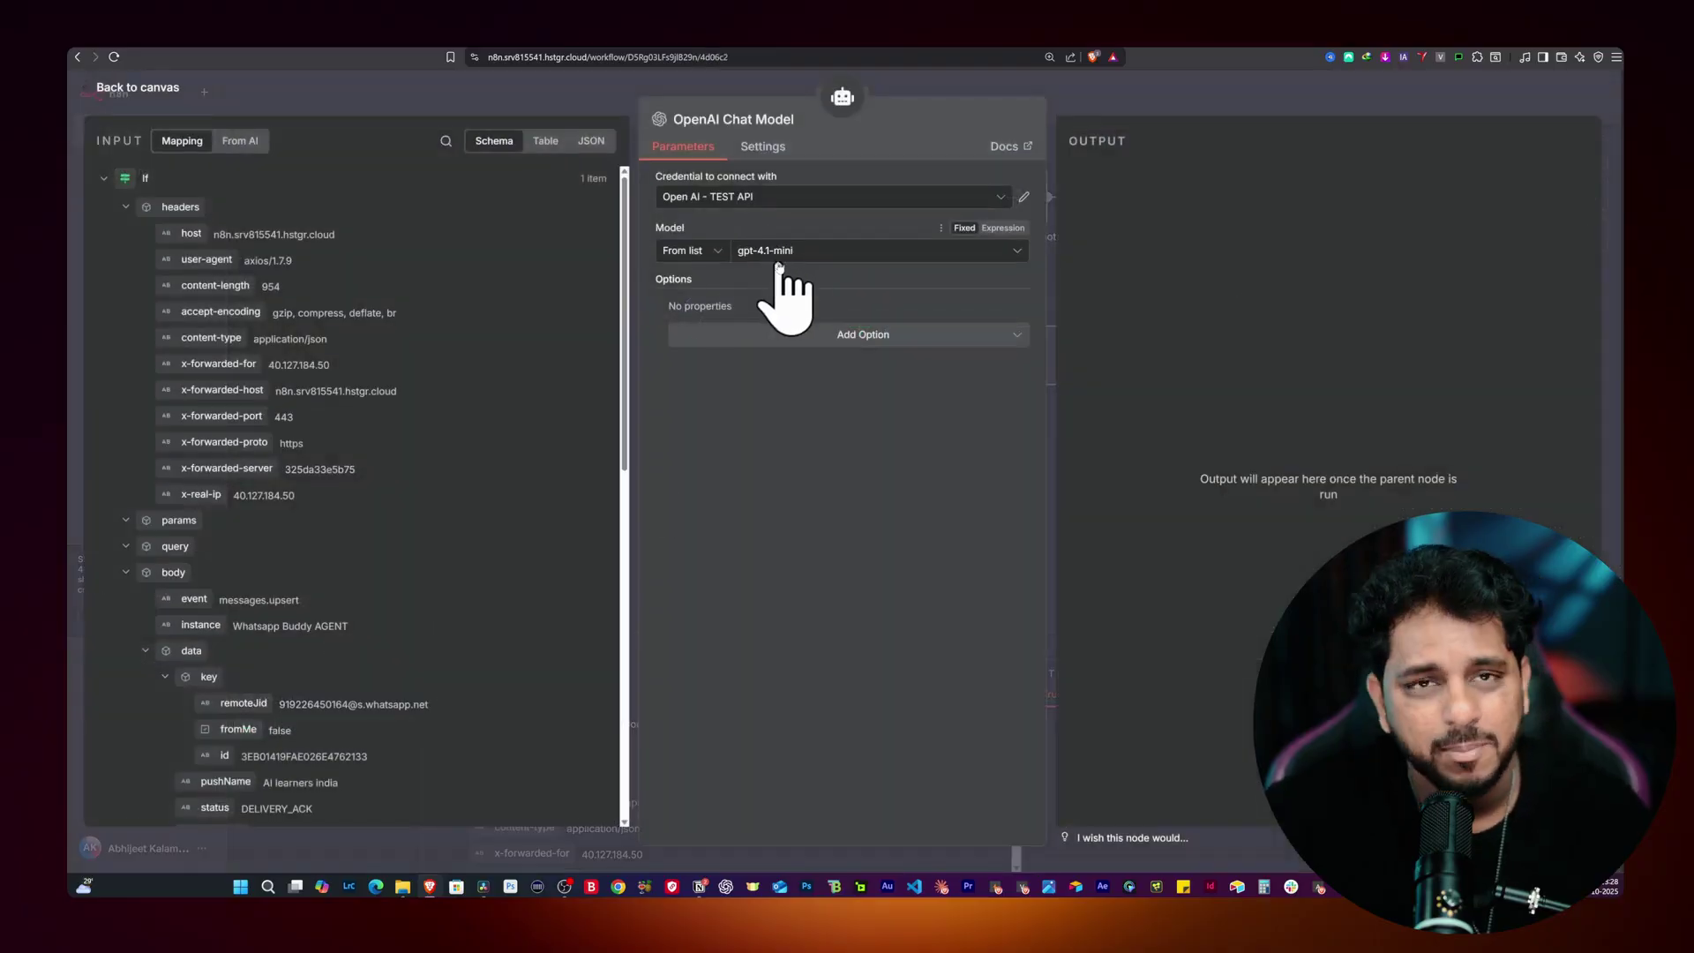
left_click(565, 104)
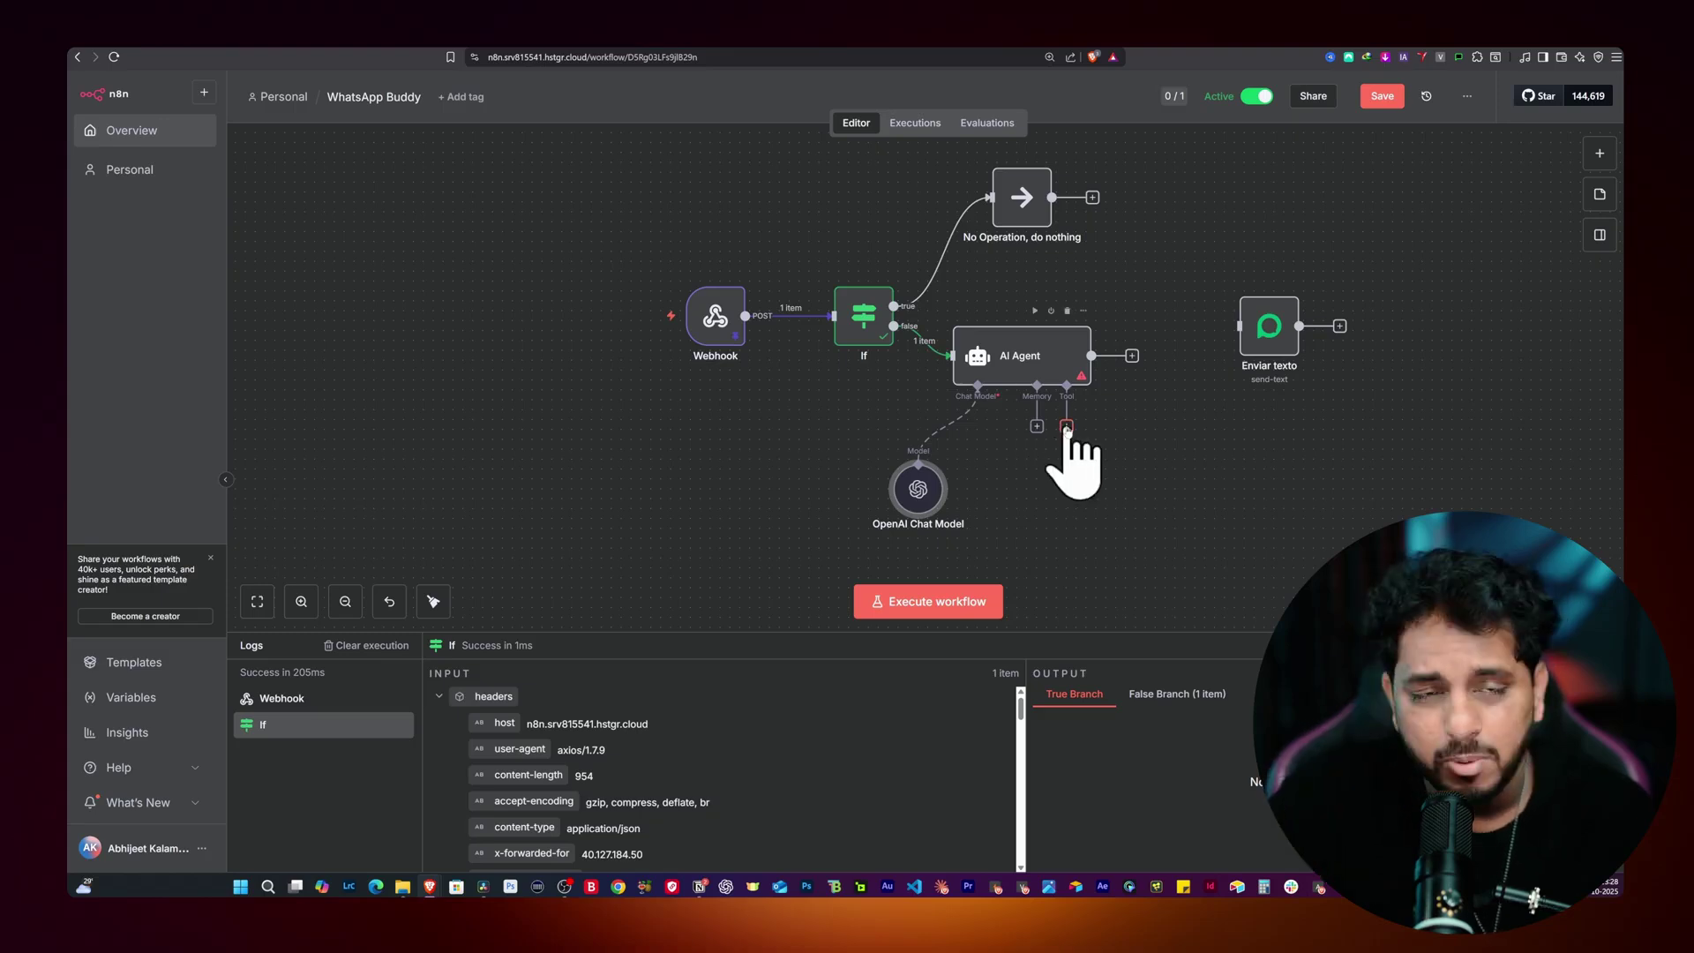
Step: Add a Simple Memory node to the AI Agent and place it beside the chat model
left_click(1037, 426)
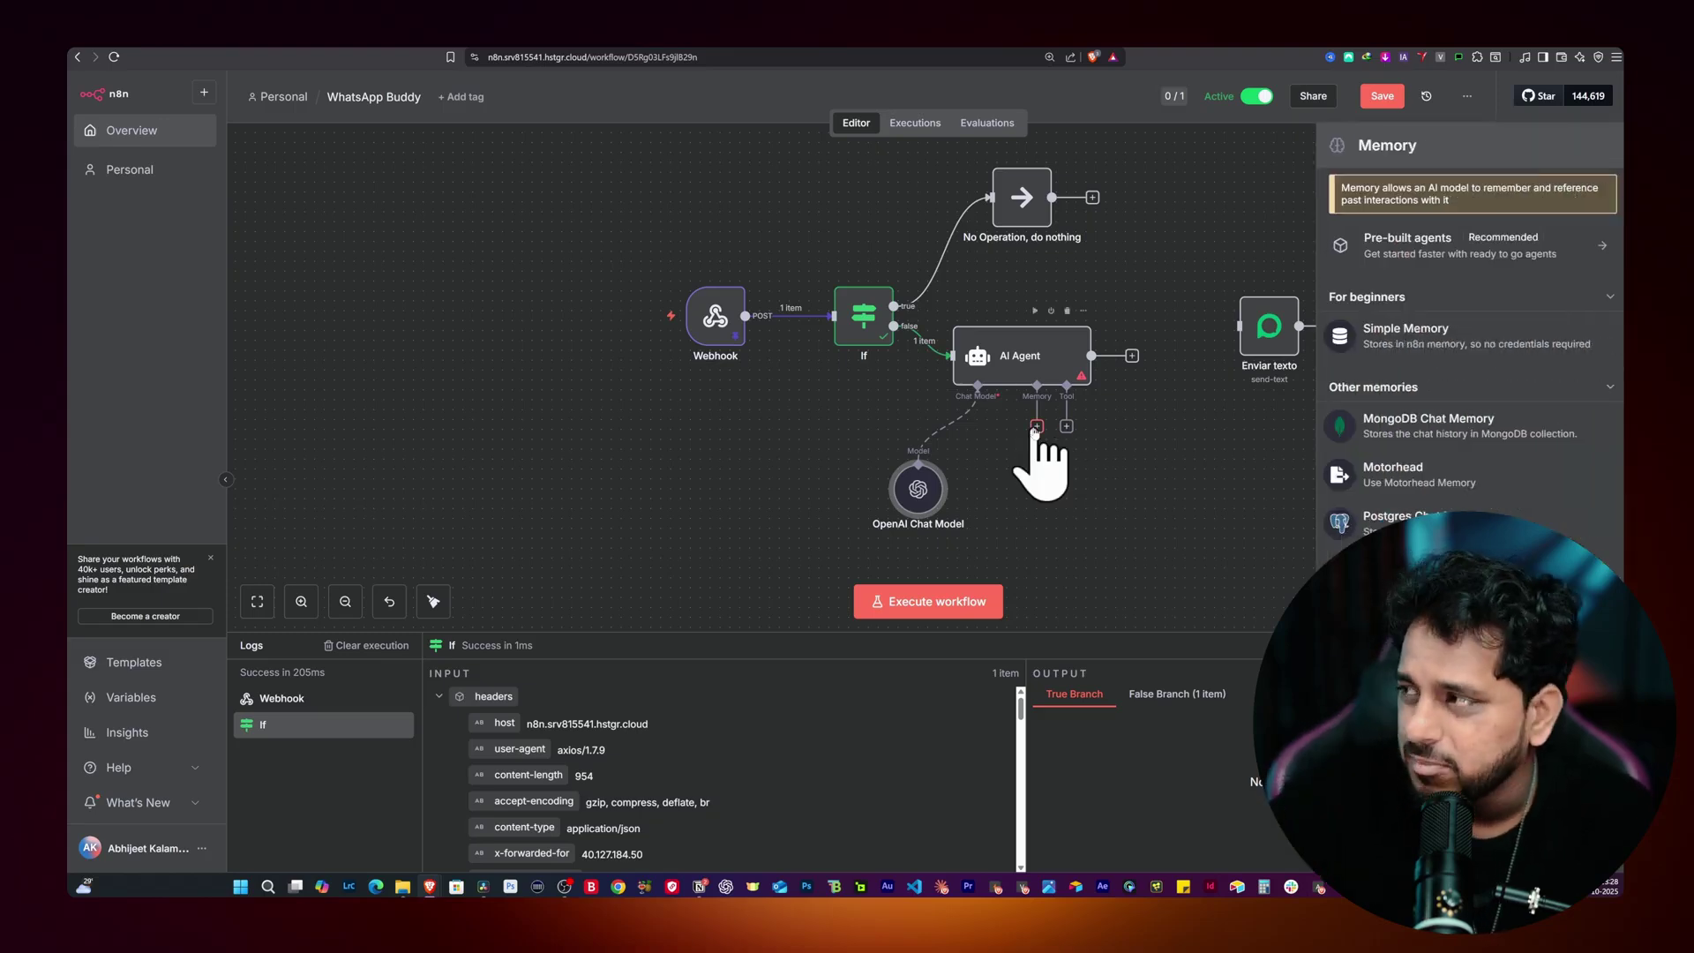
left_click(1416, 340)
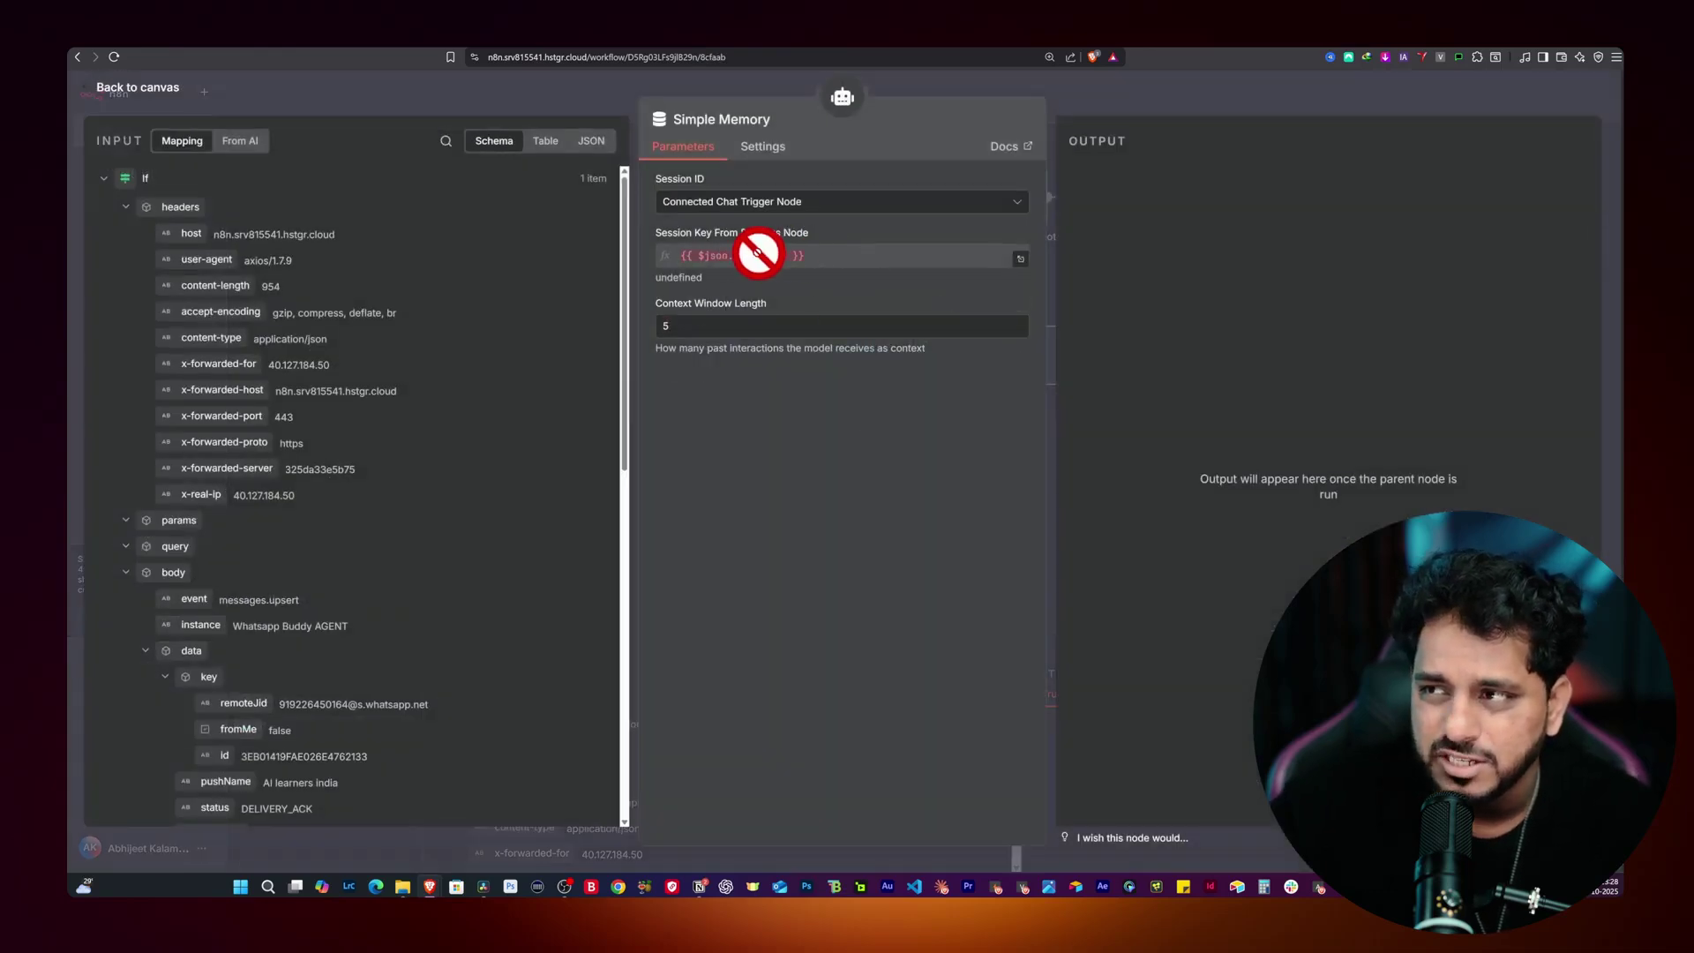
left_click(421, 102)
left_click_drag(977, 480, 1026, 495)
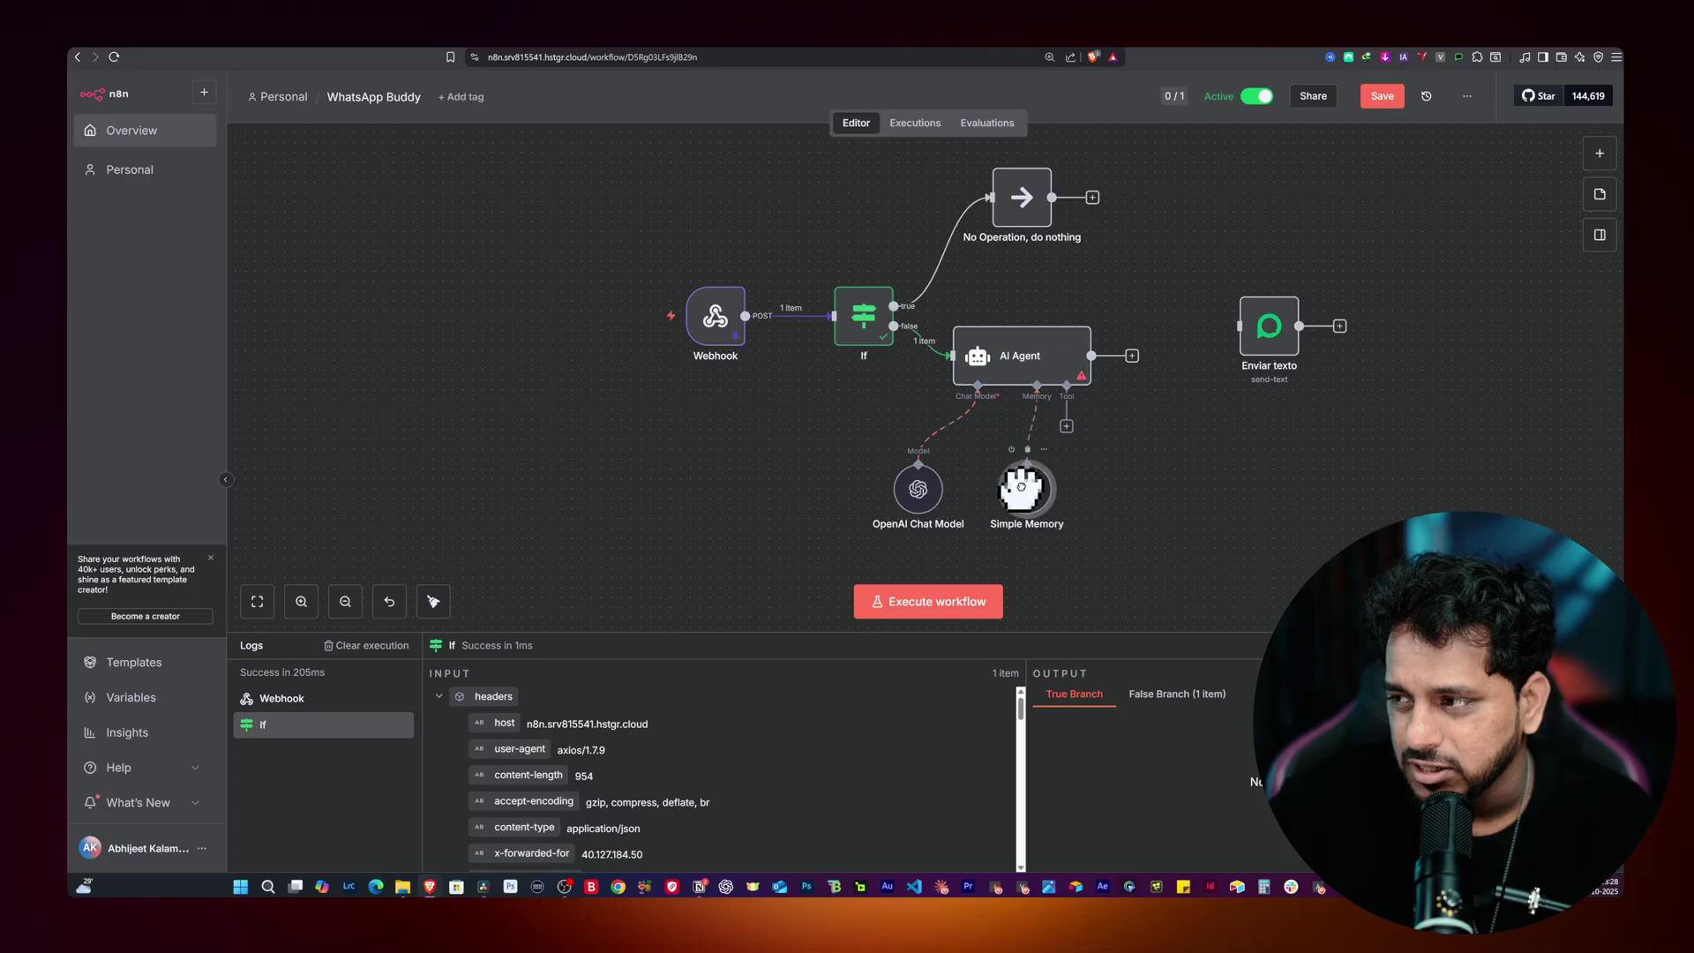
Step: Make the AI Agent's prompt an expression using the incoming message's conversation text
double_click(1020, 353)
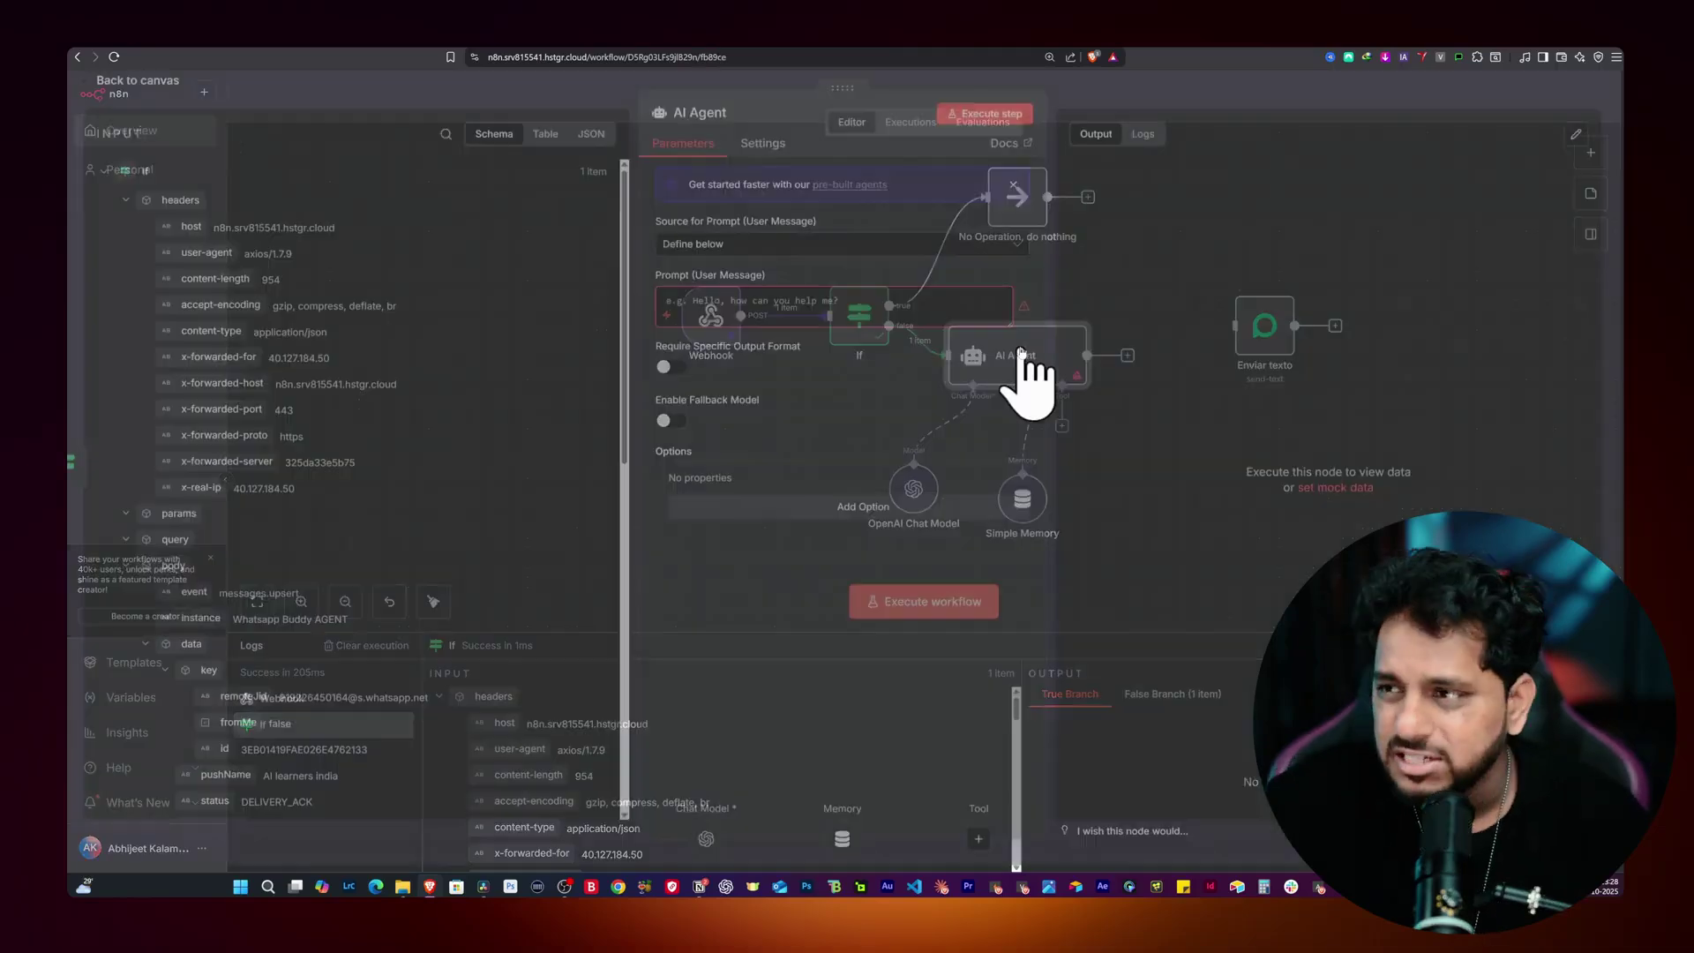
left_click(739, 313)
key("super+h")
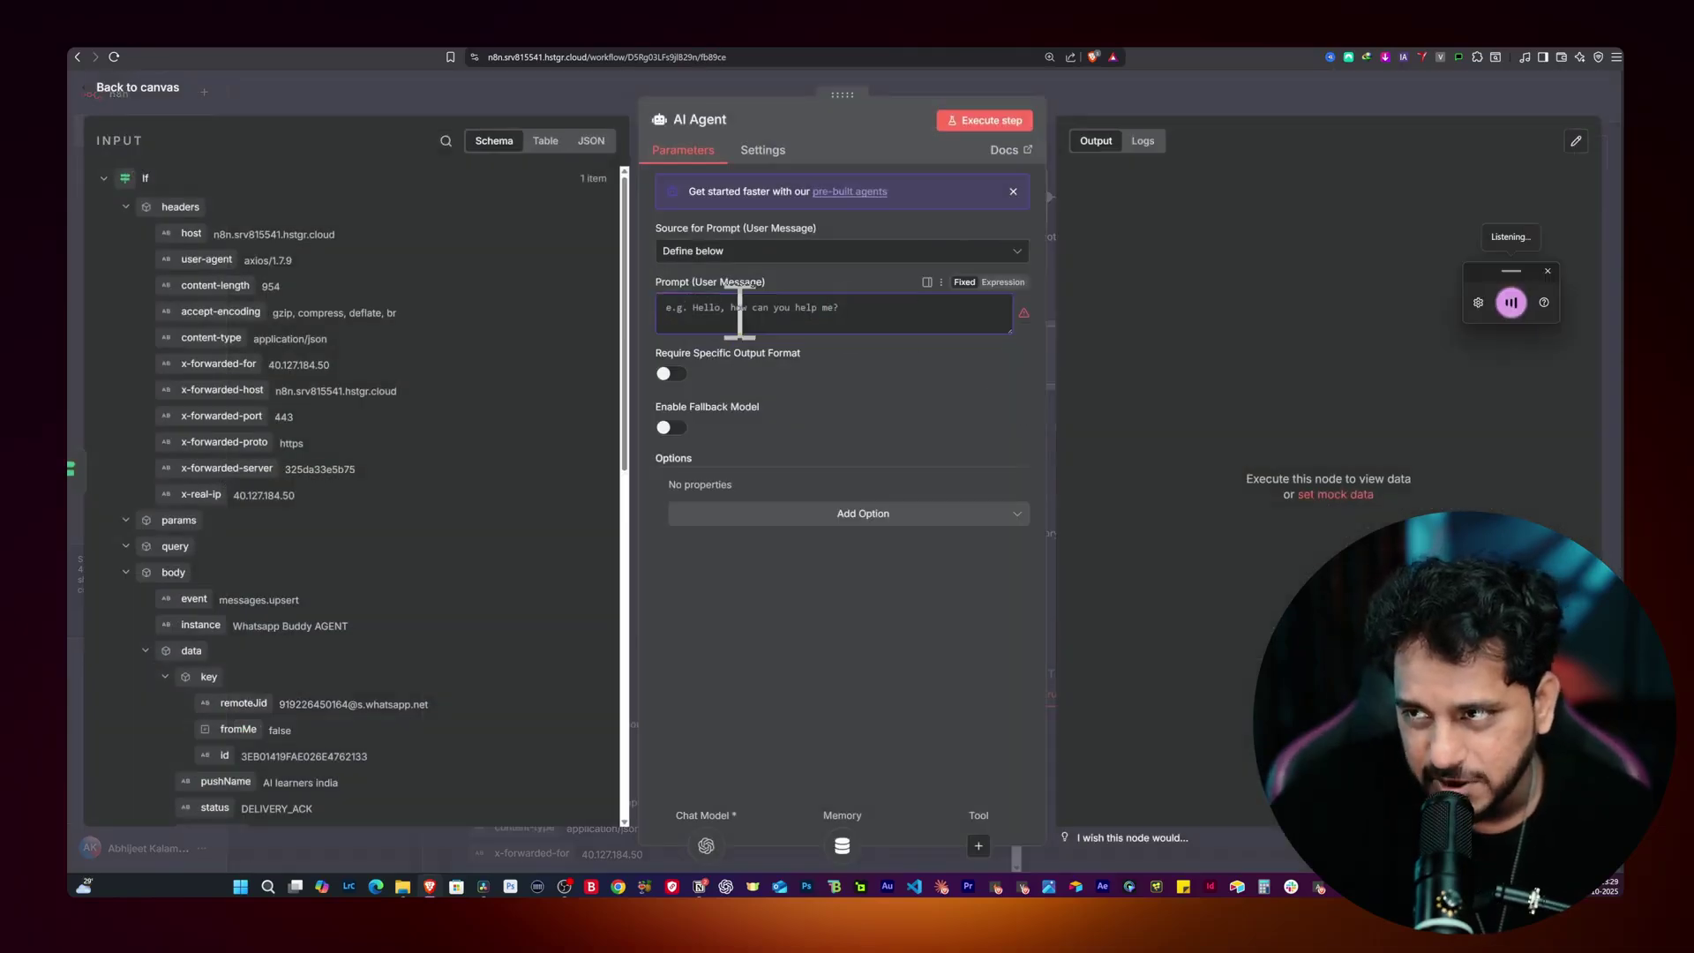
left_click(1004, 284)
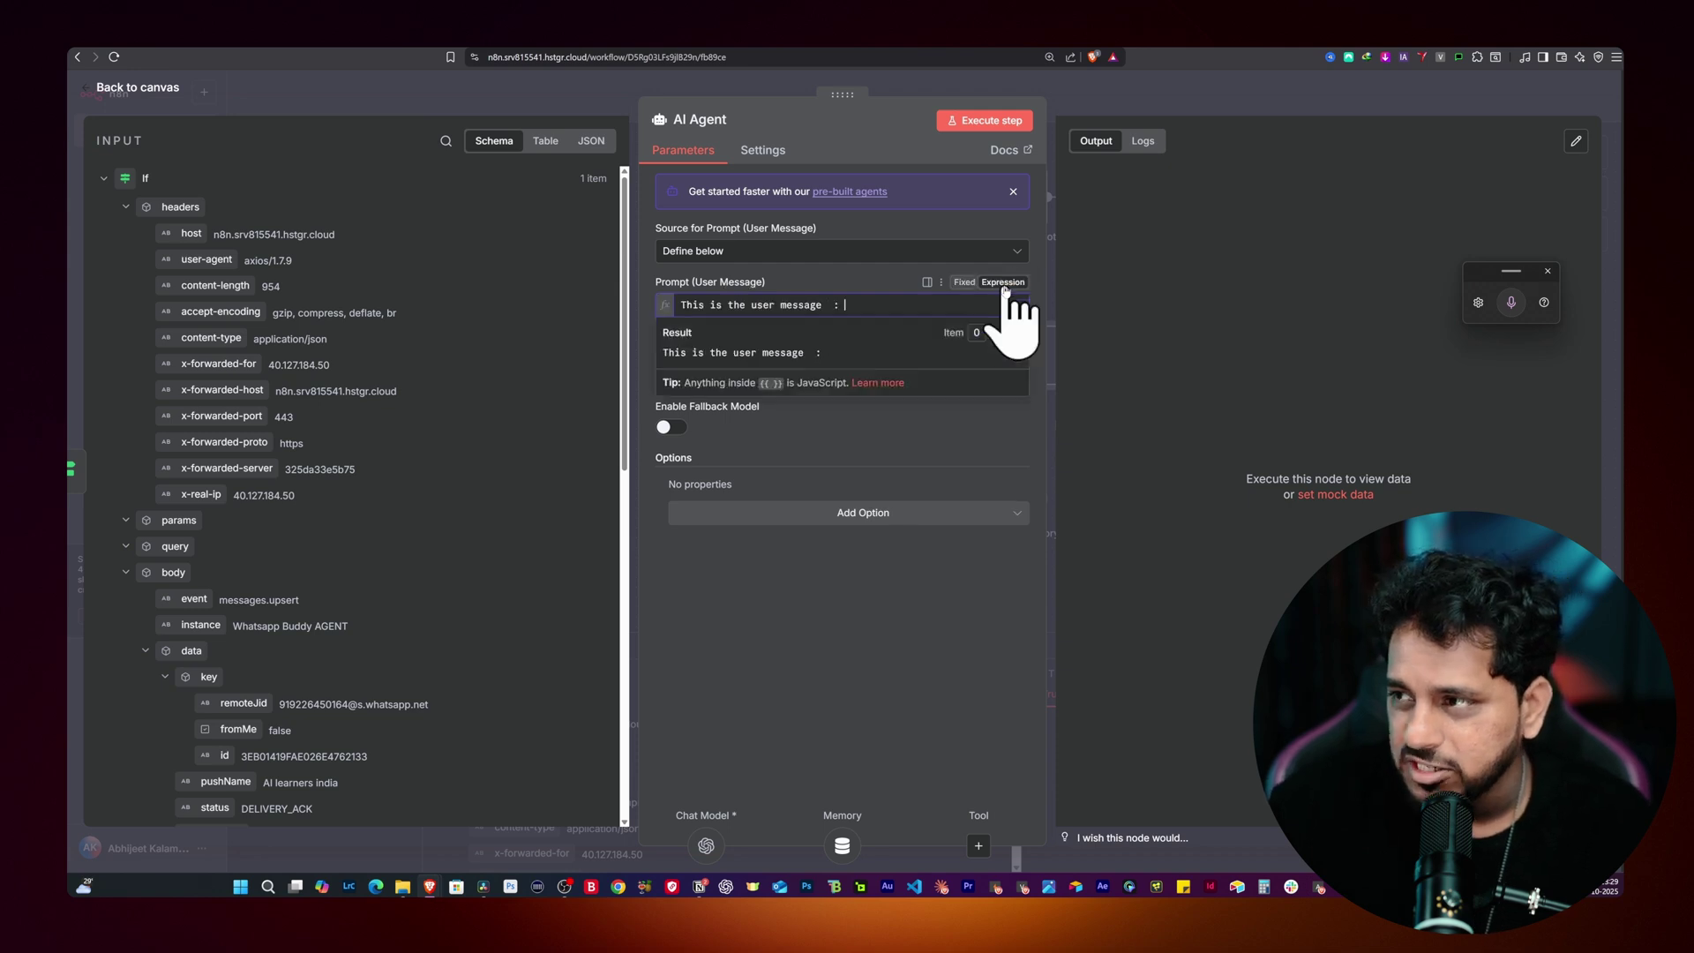
scroll(360, 326, "down", 5)
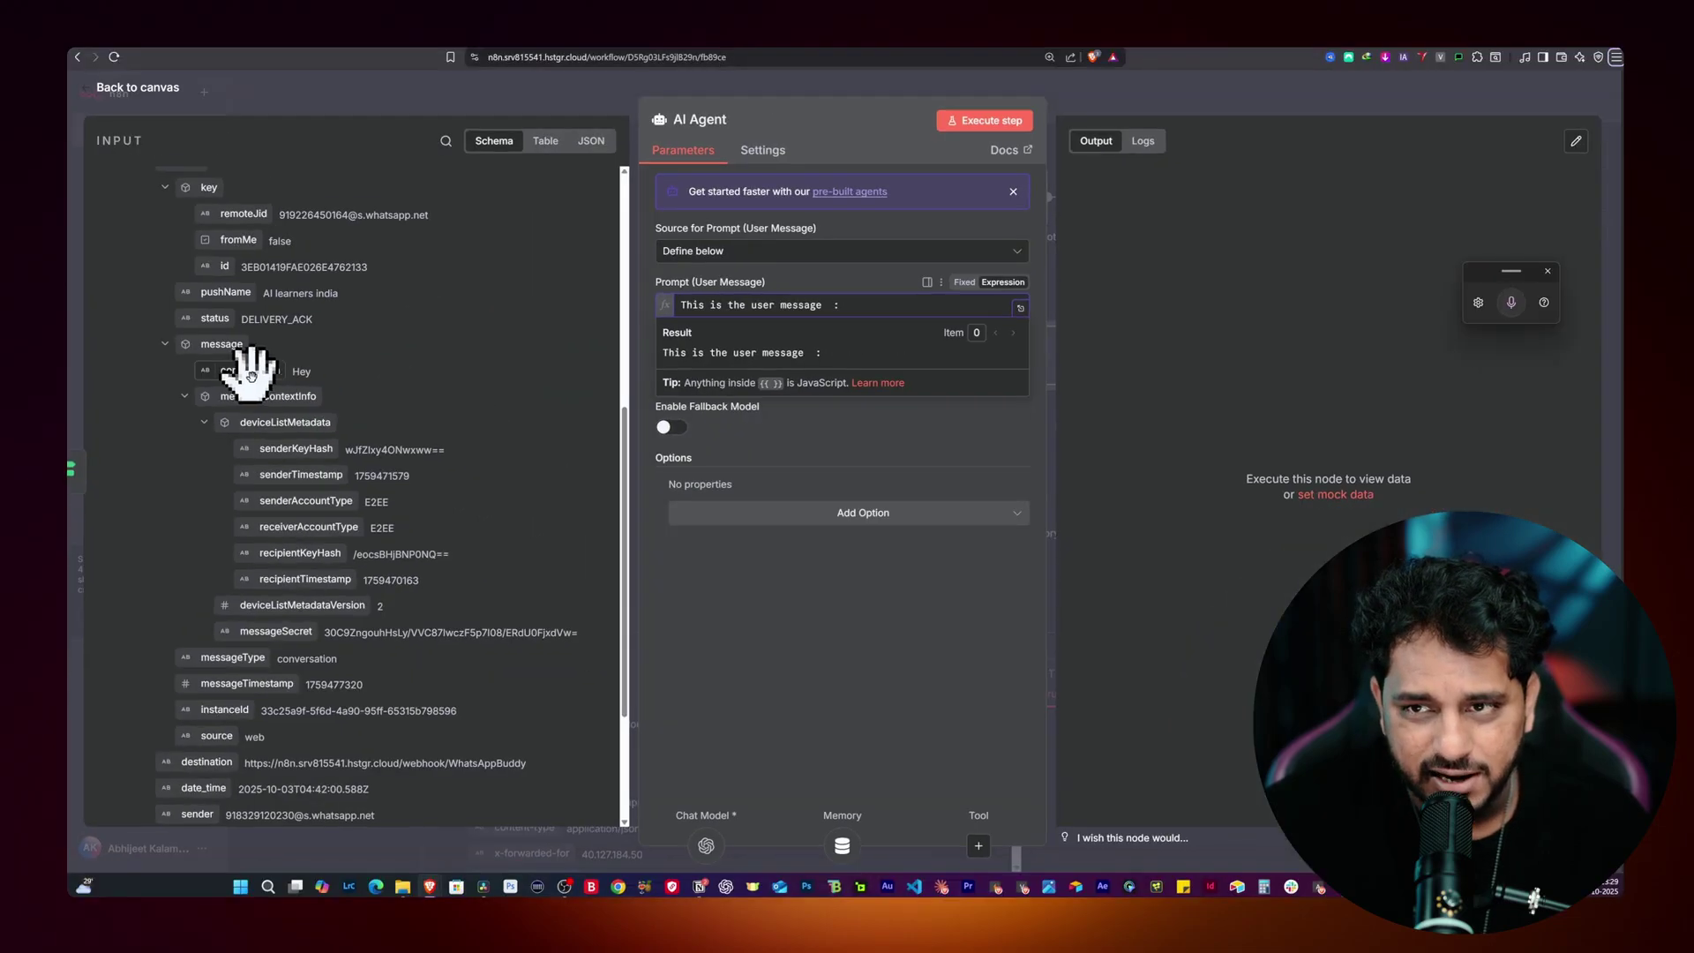
left_click_drag(251, 370, 879, 308)
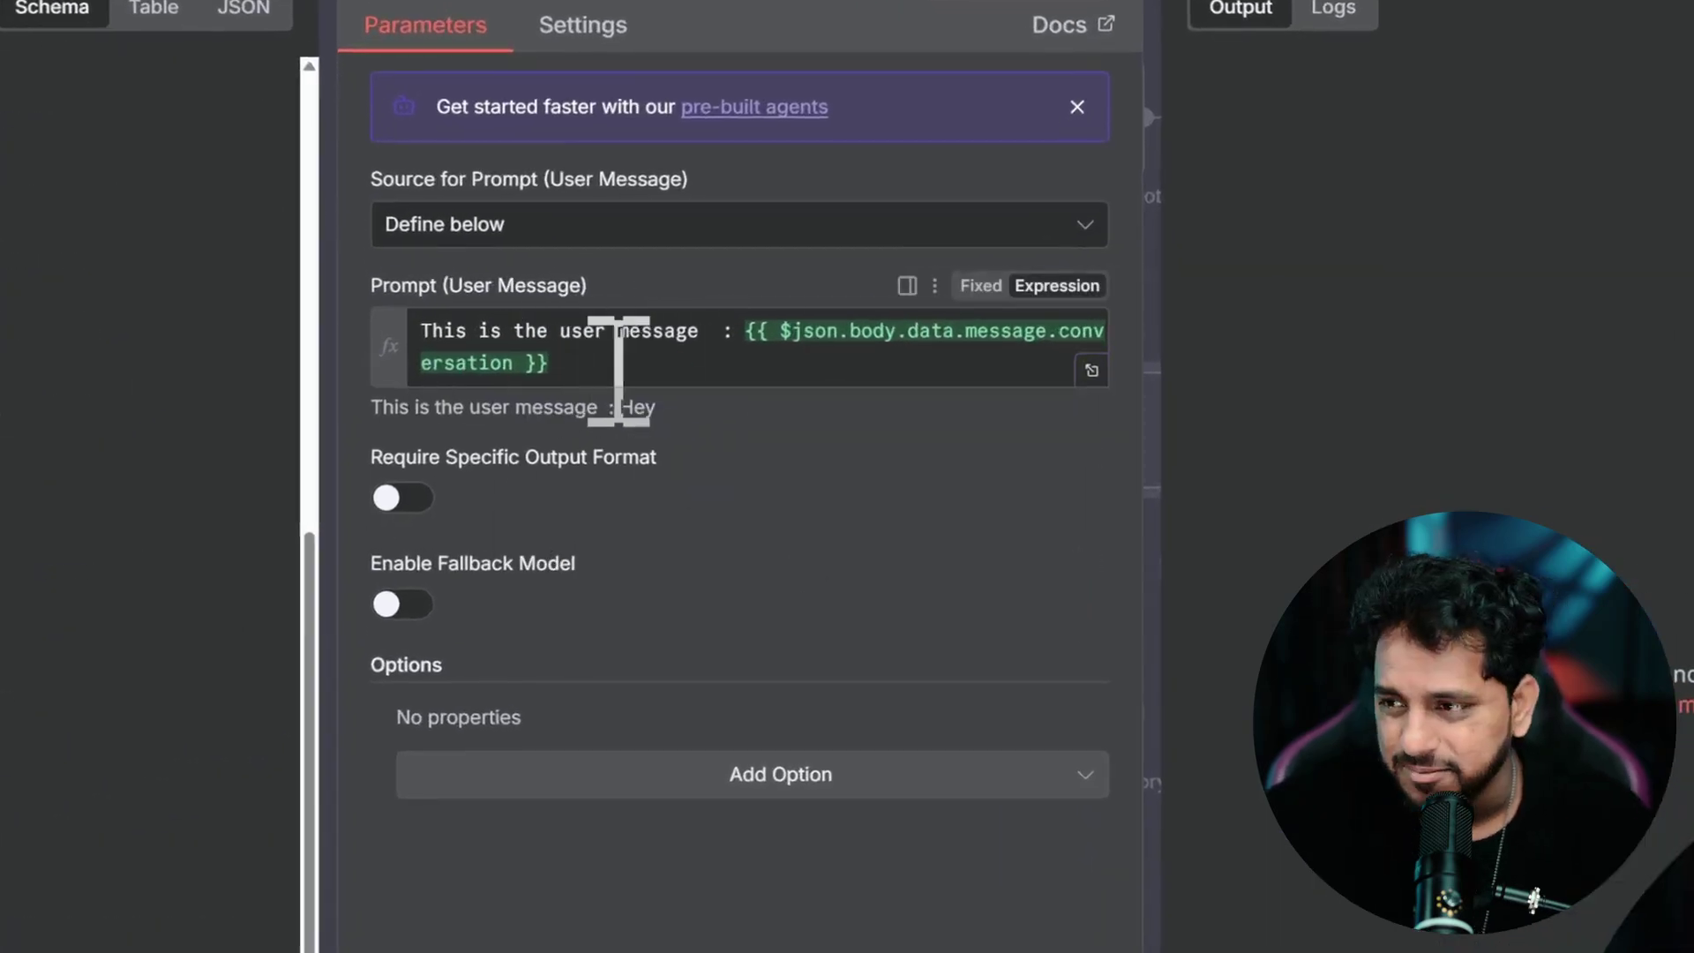
Step: Add a System Message: answer in the smartest possible way, in one sentence, without extending it
left_click(766, 776)
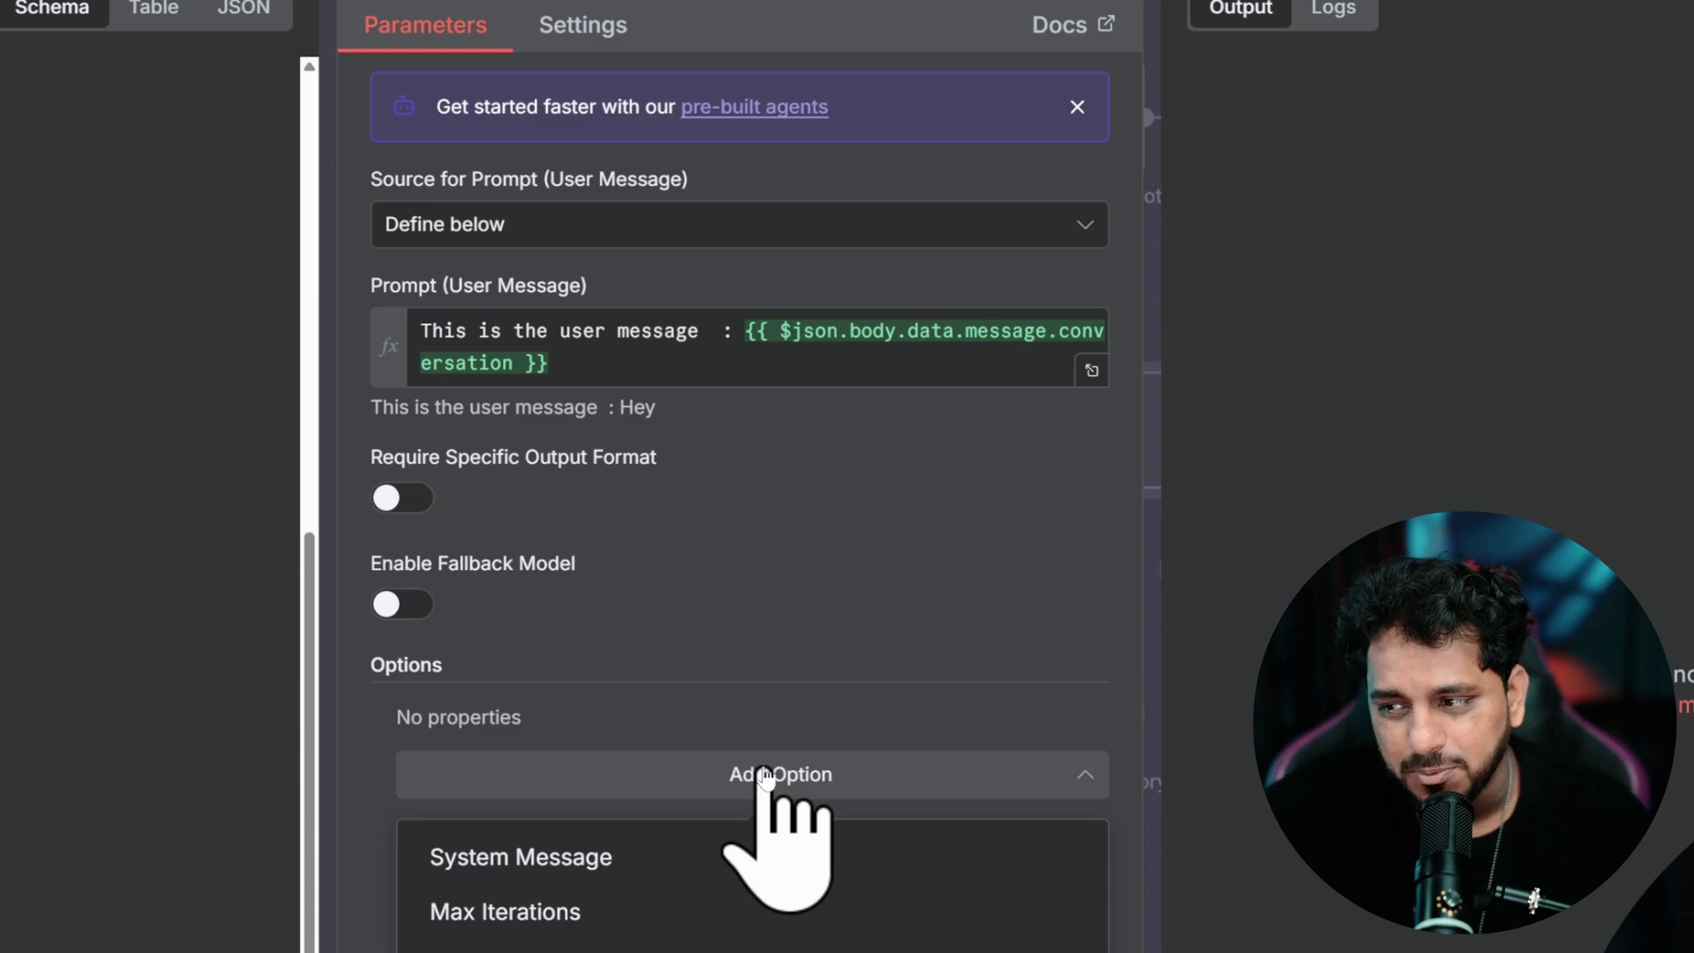
left_click(630, 855)
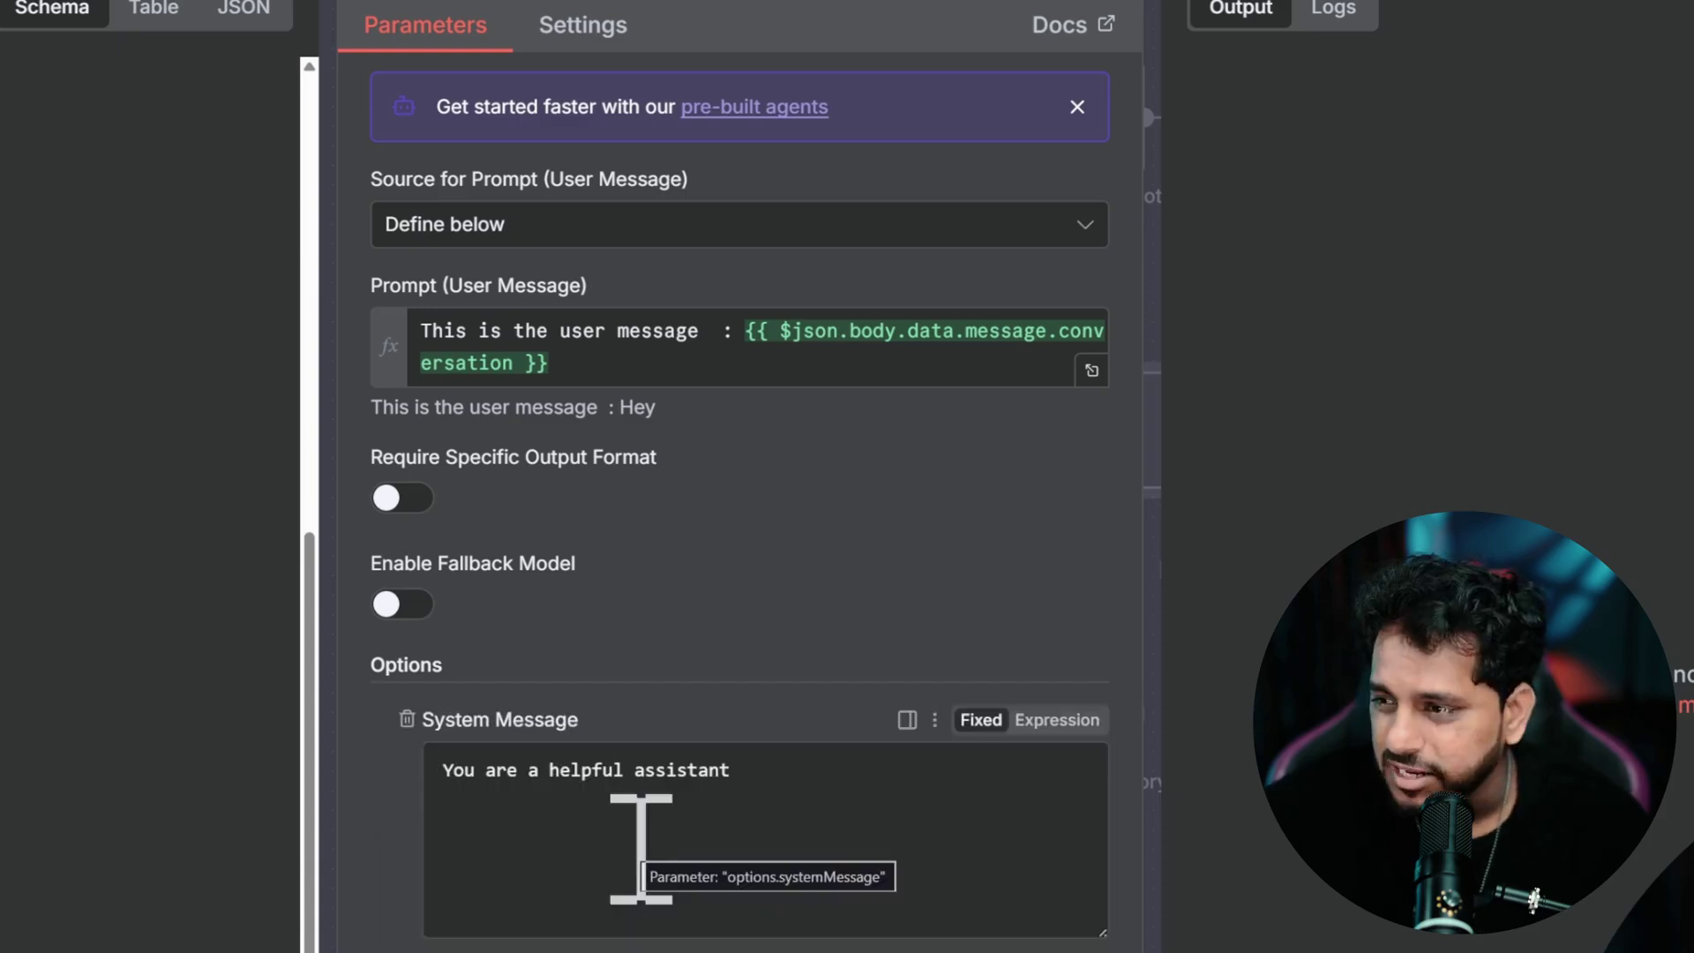
left_click_drag(919, 805, 373, 783)
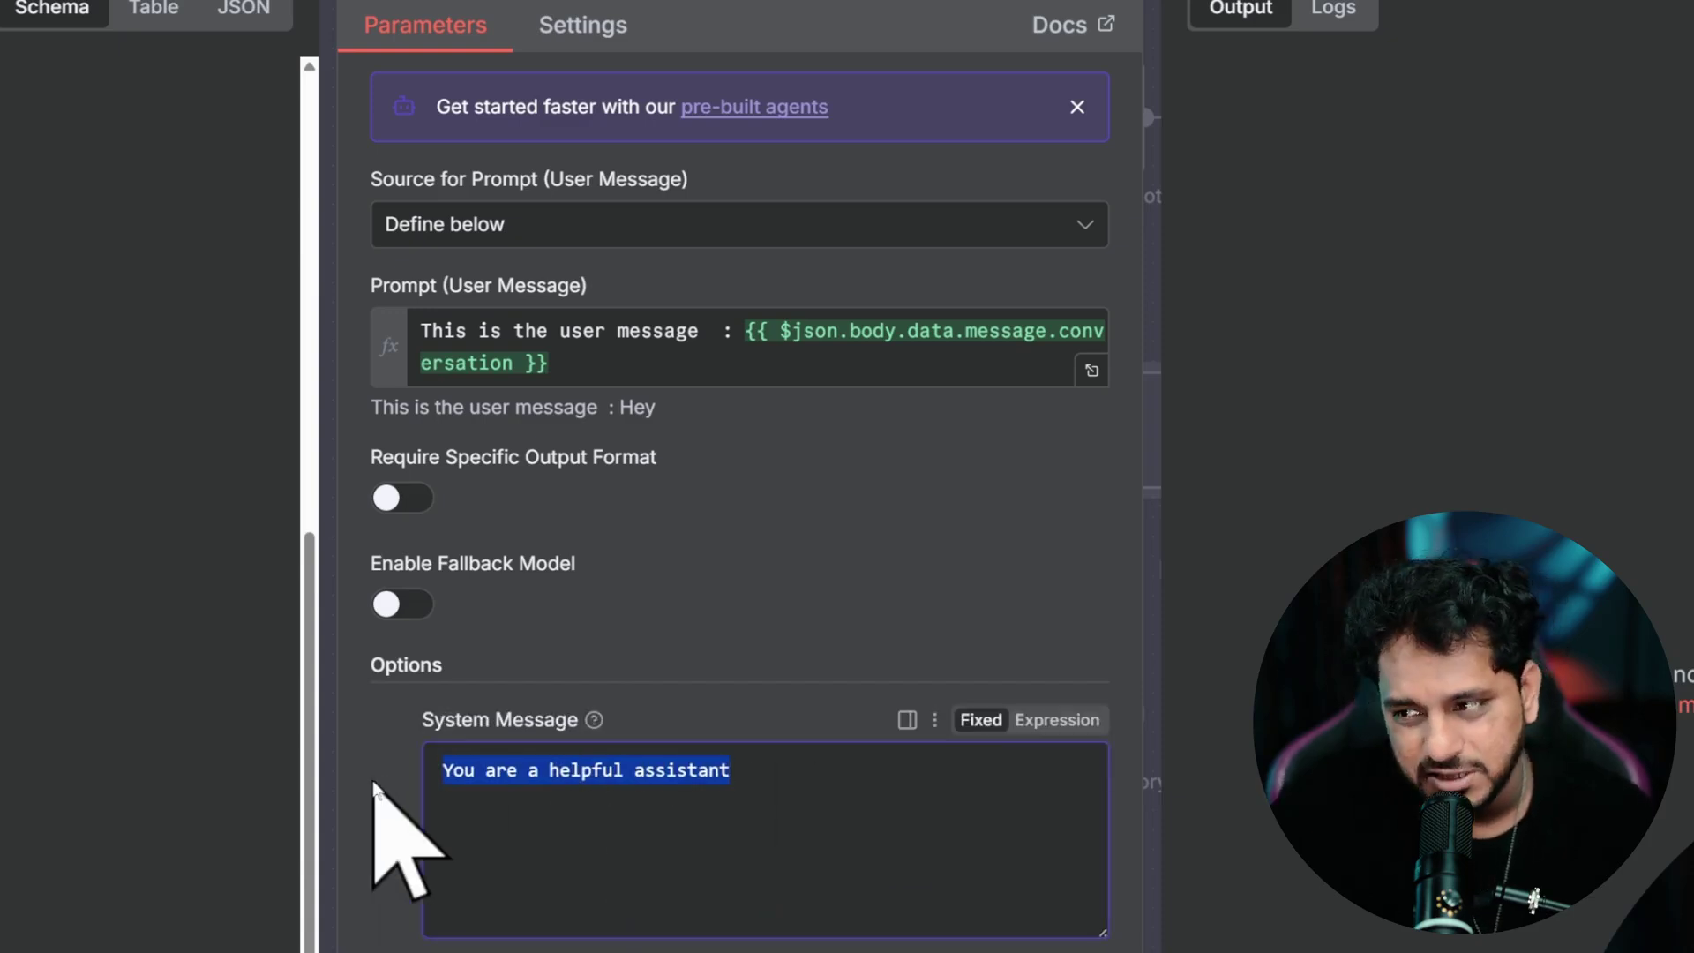
key("BackSpace")
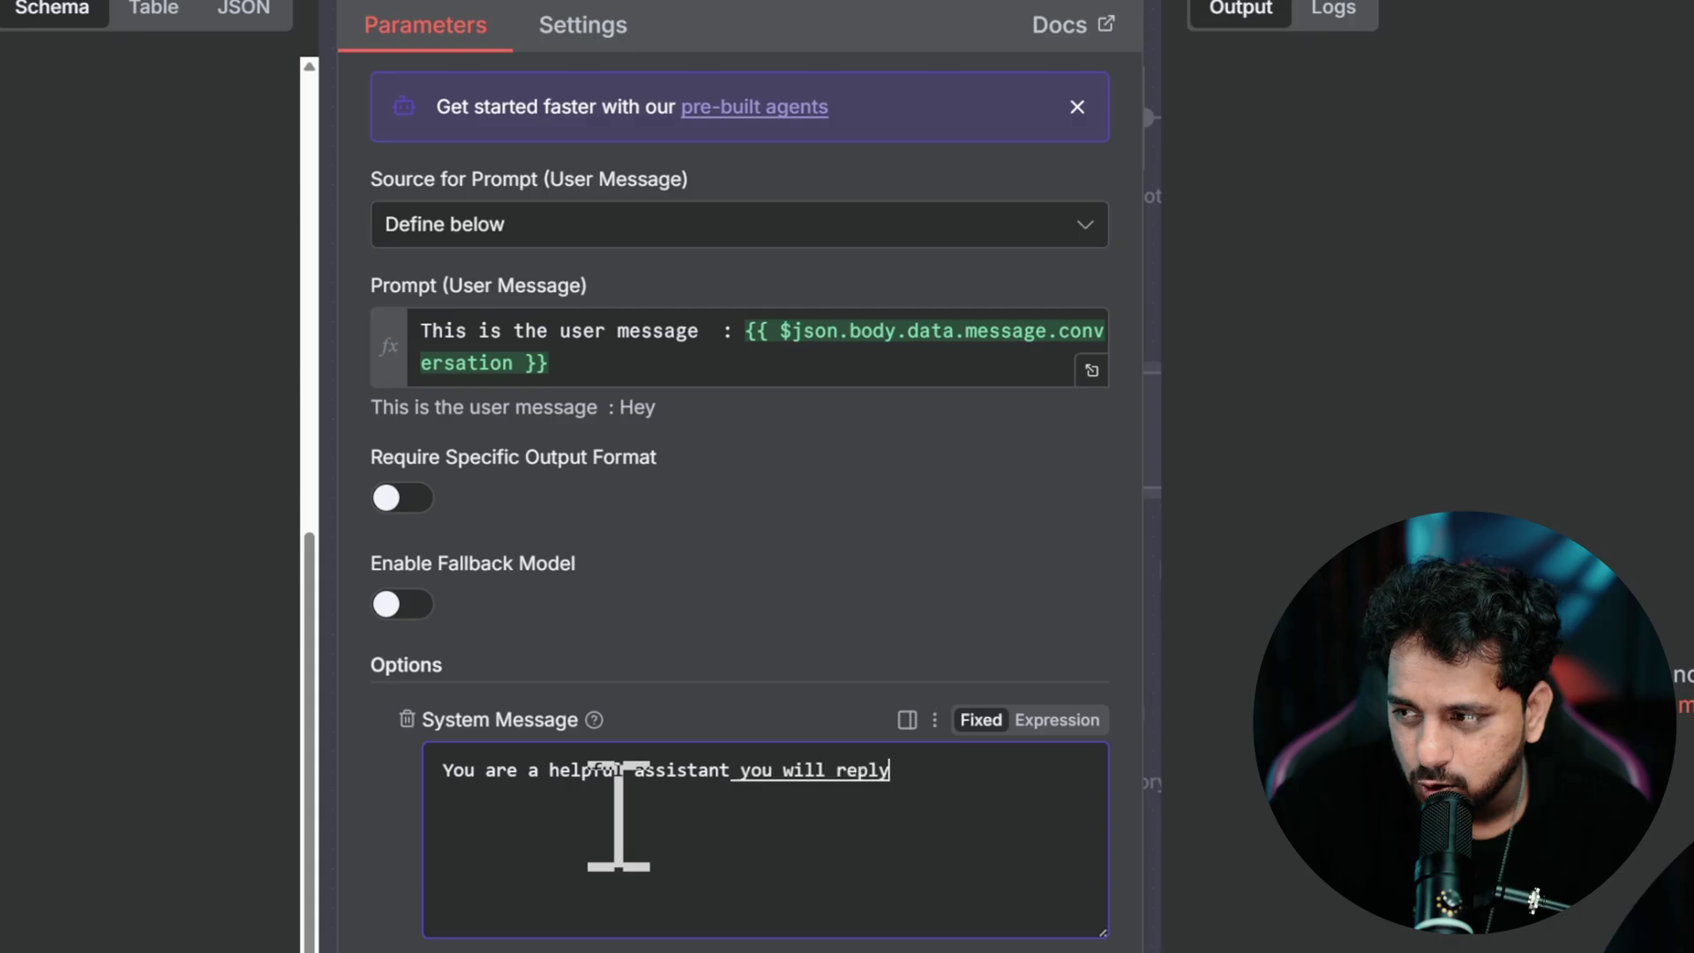
type("the smartest possible way")
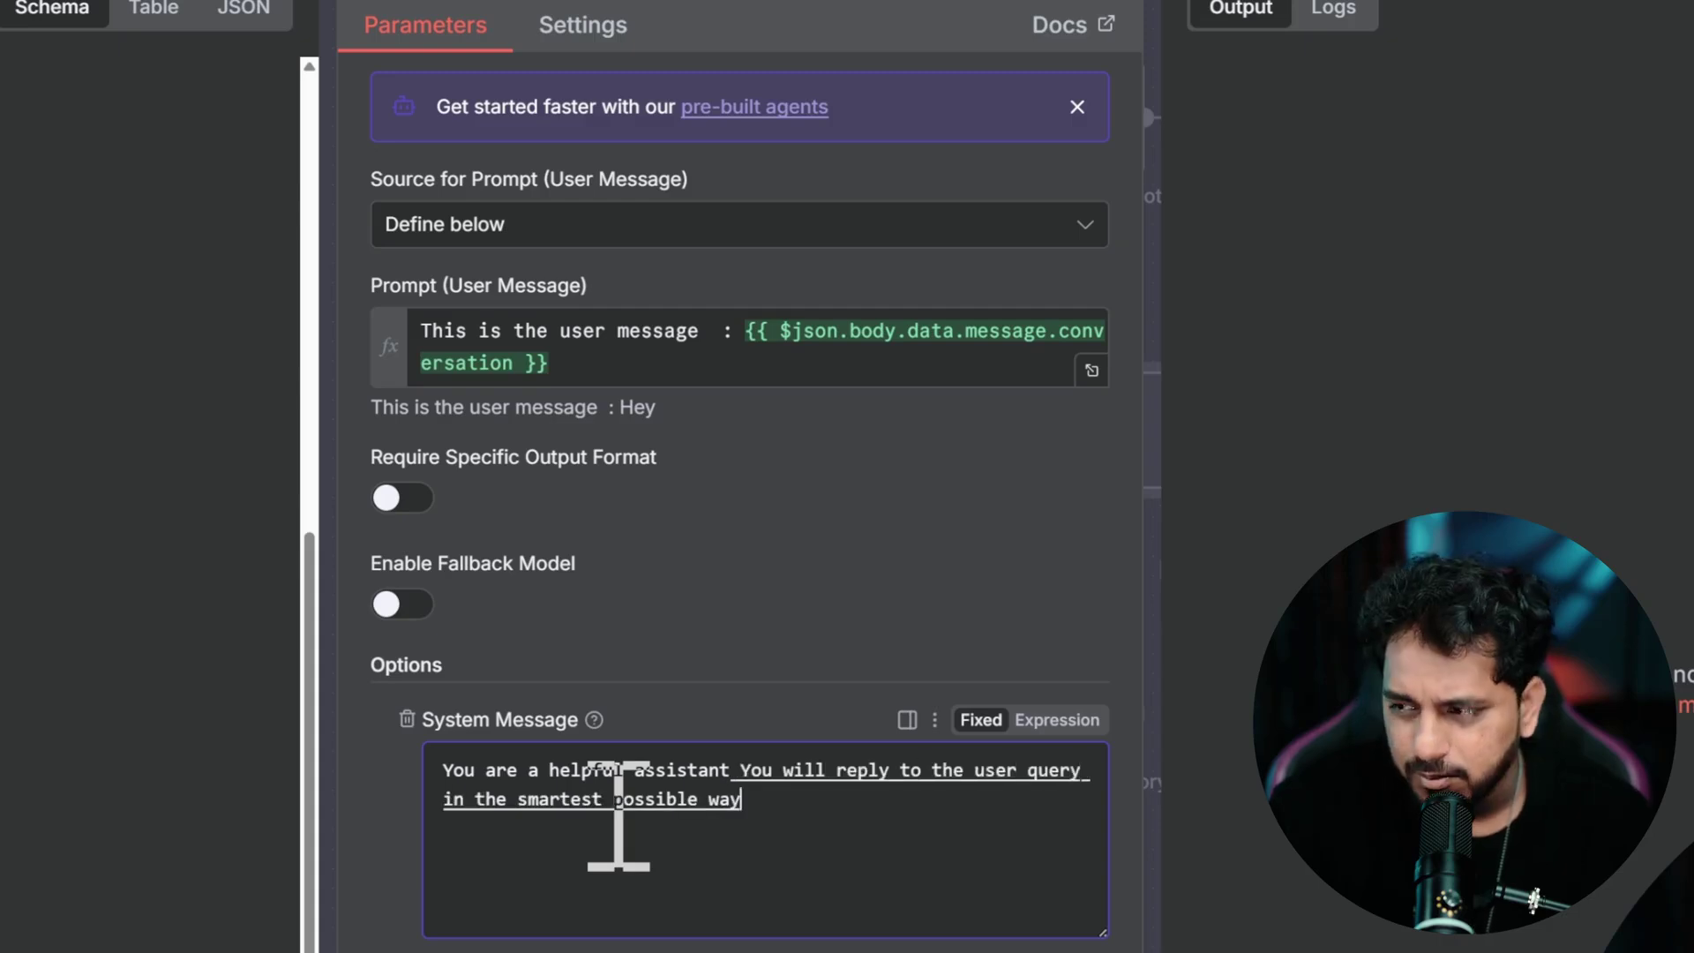
type(" but in one sentence")
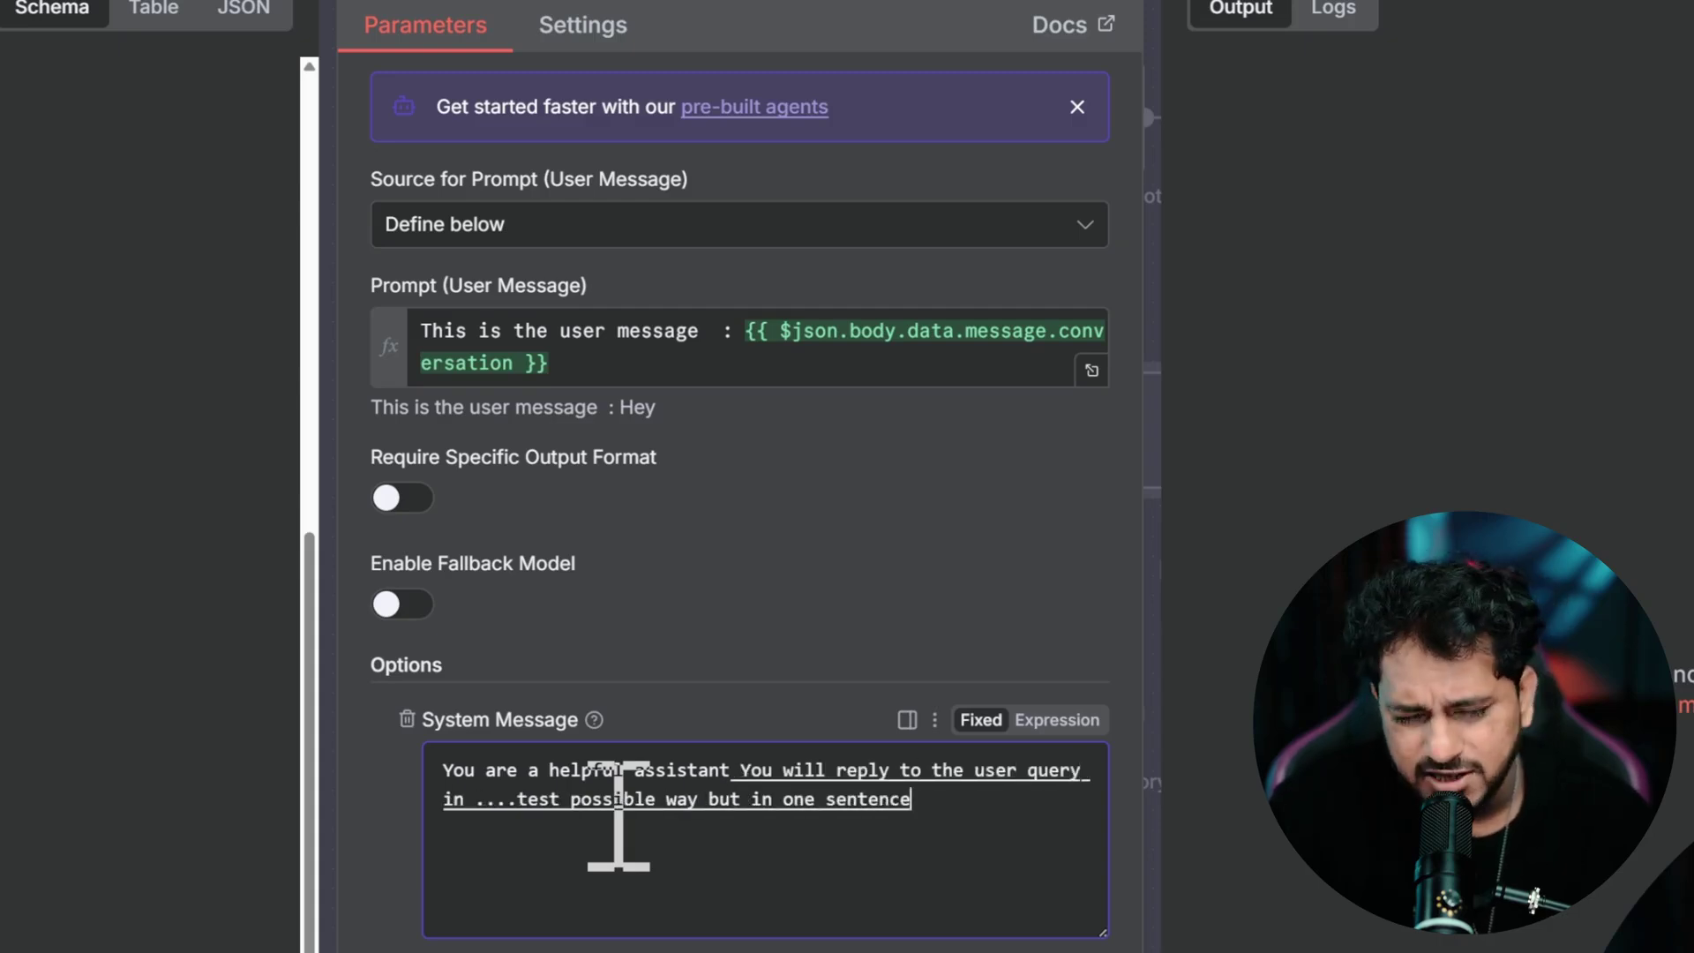
type(" Don't extend the sentences.")
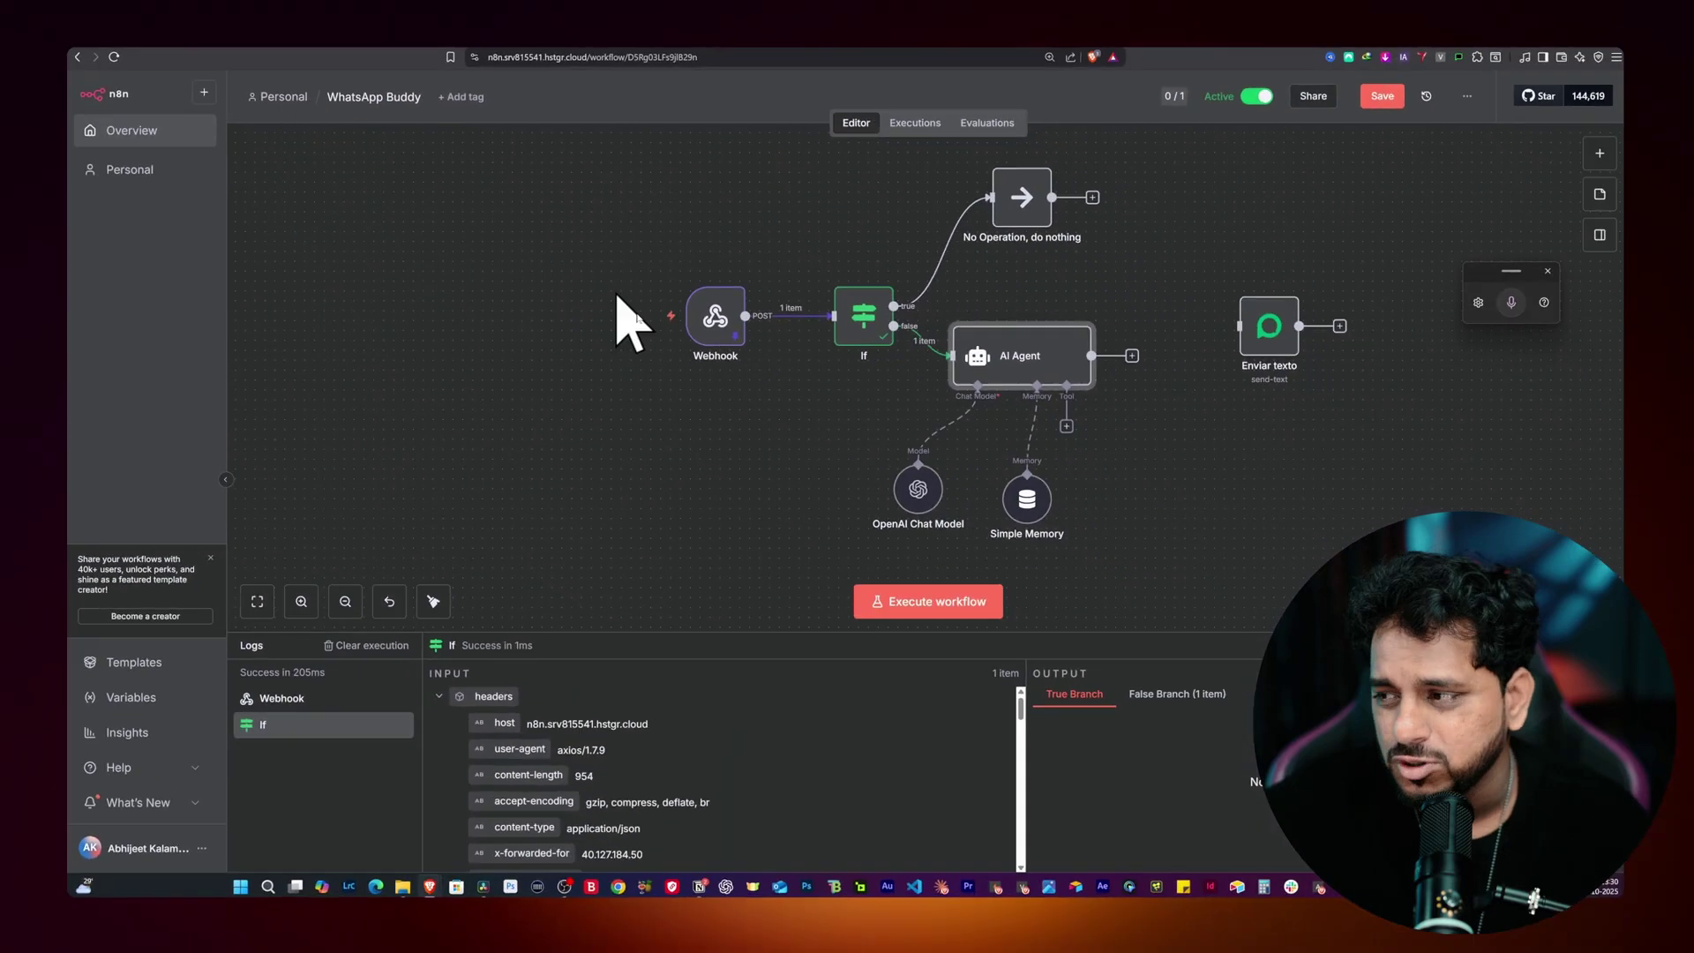
Step: Set Simple Memory's Session ID to Define below with key {{ $json.body.data.key.remoteJid }}
double_click(1024, 501)
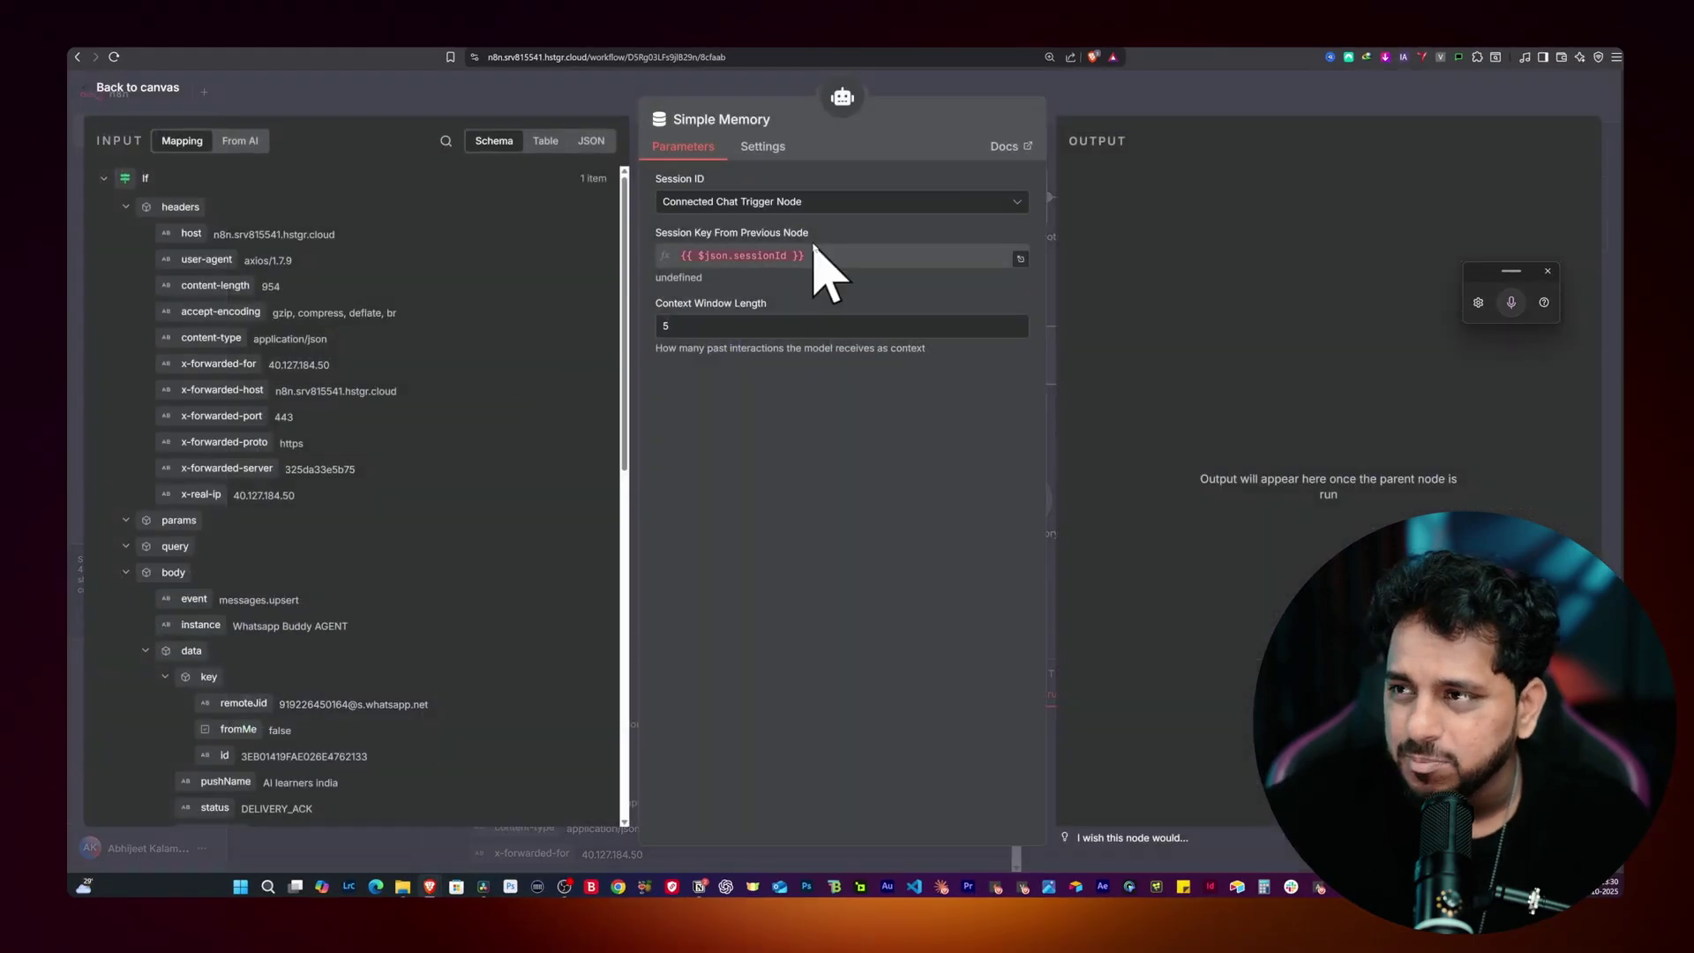
left_click(812, 255)
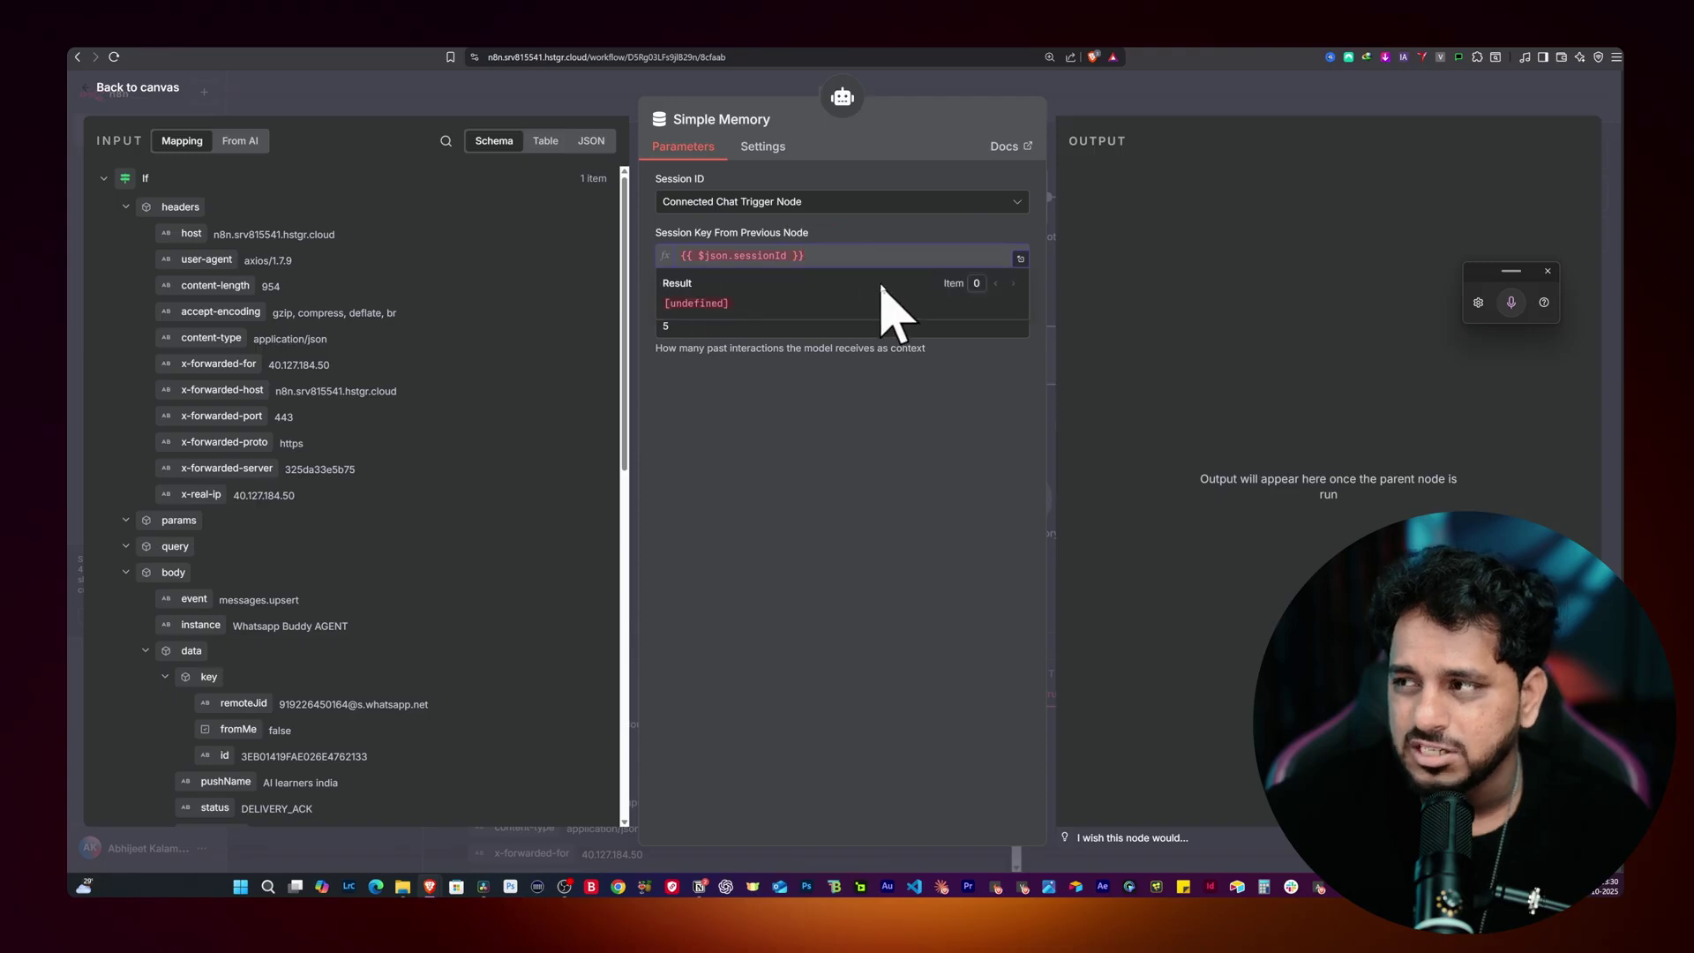
left_click(759, 201)
left_click(741, 332)
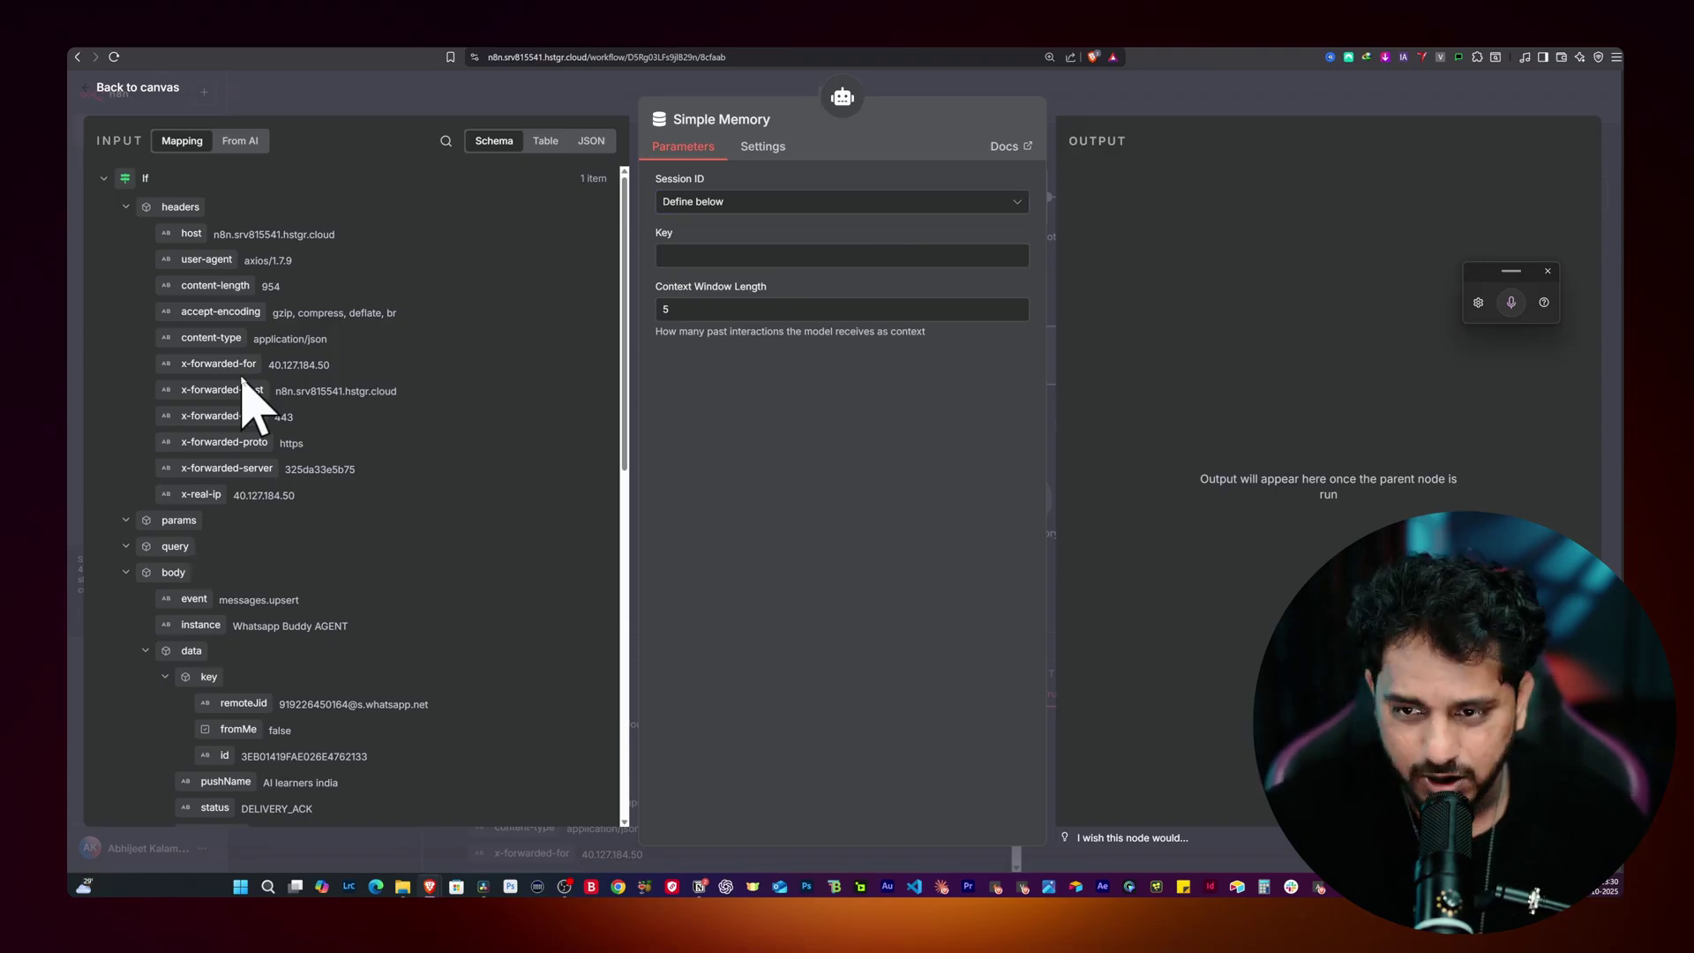
scroll(251, 401, "down", 2)
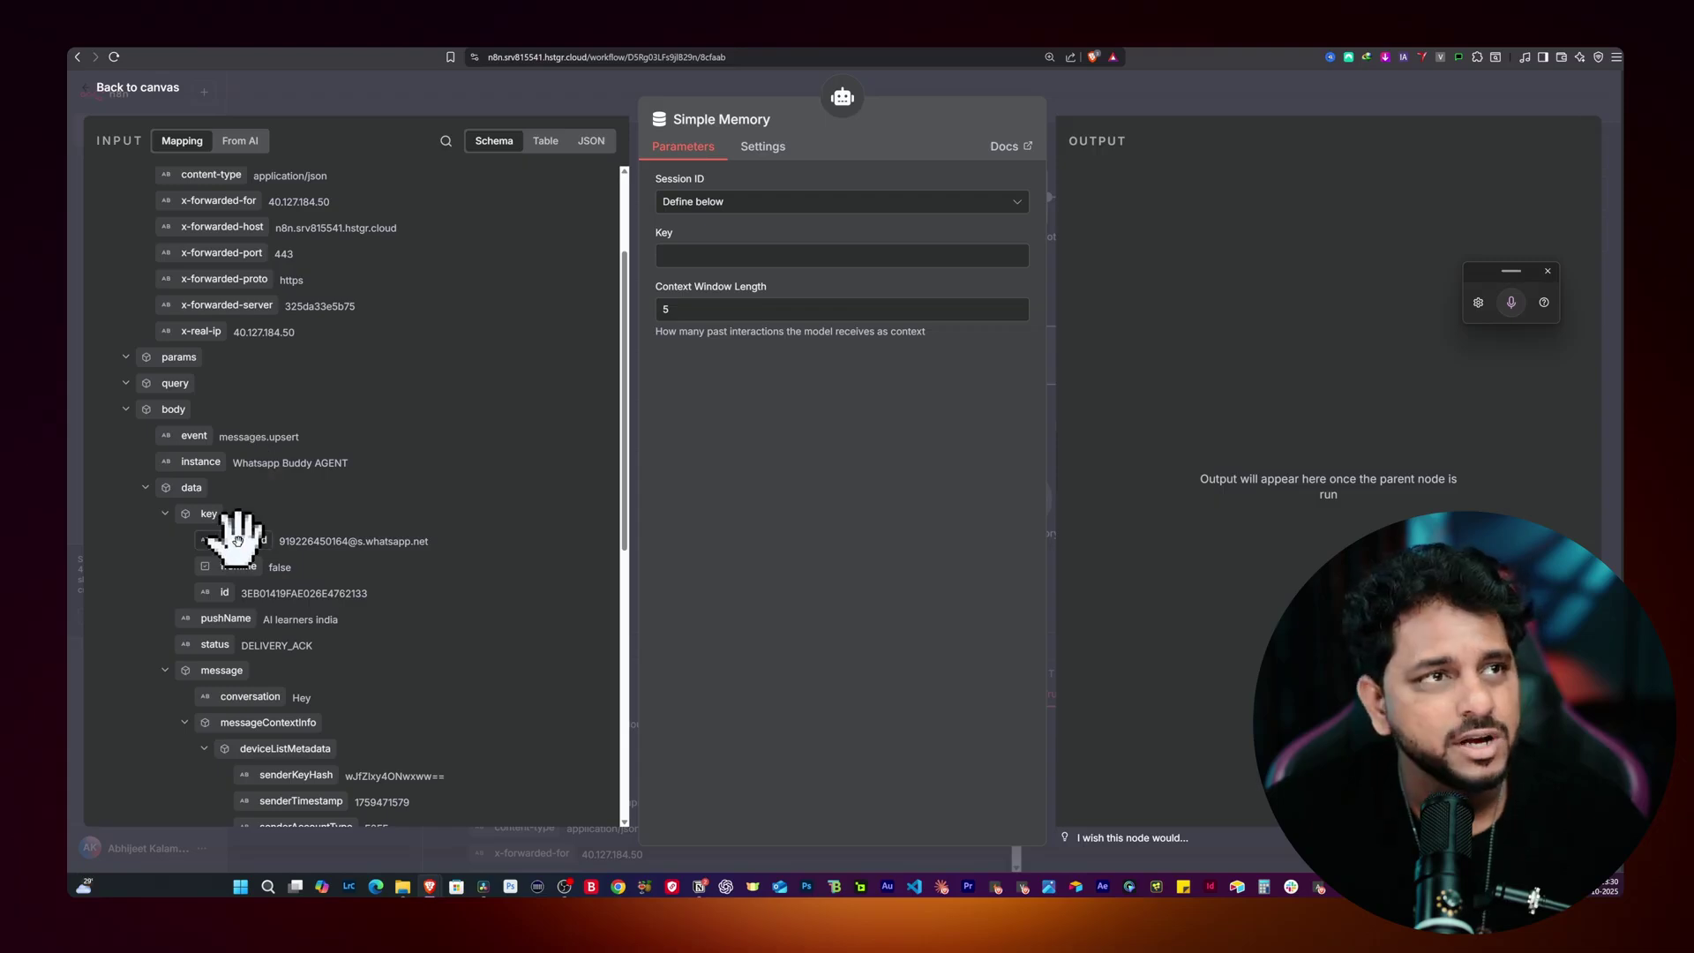
left_click_drag(237, 540, 691, 257)
left_click(734, 450)
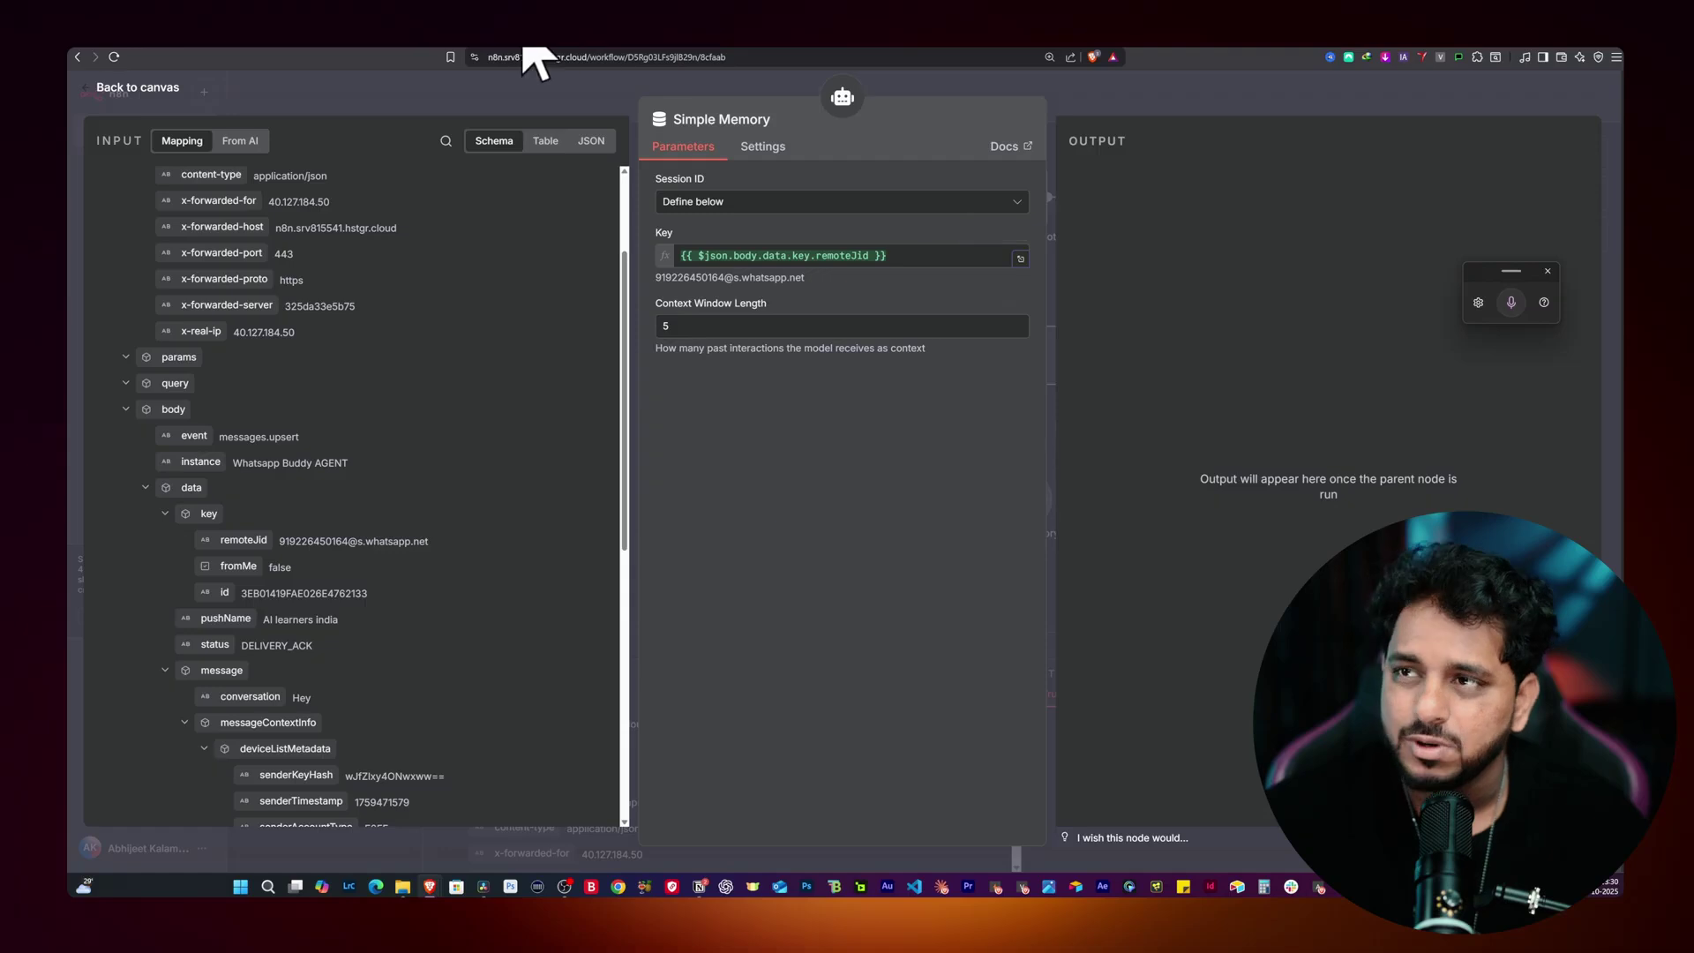
left_click(520, 89)
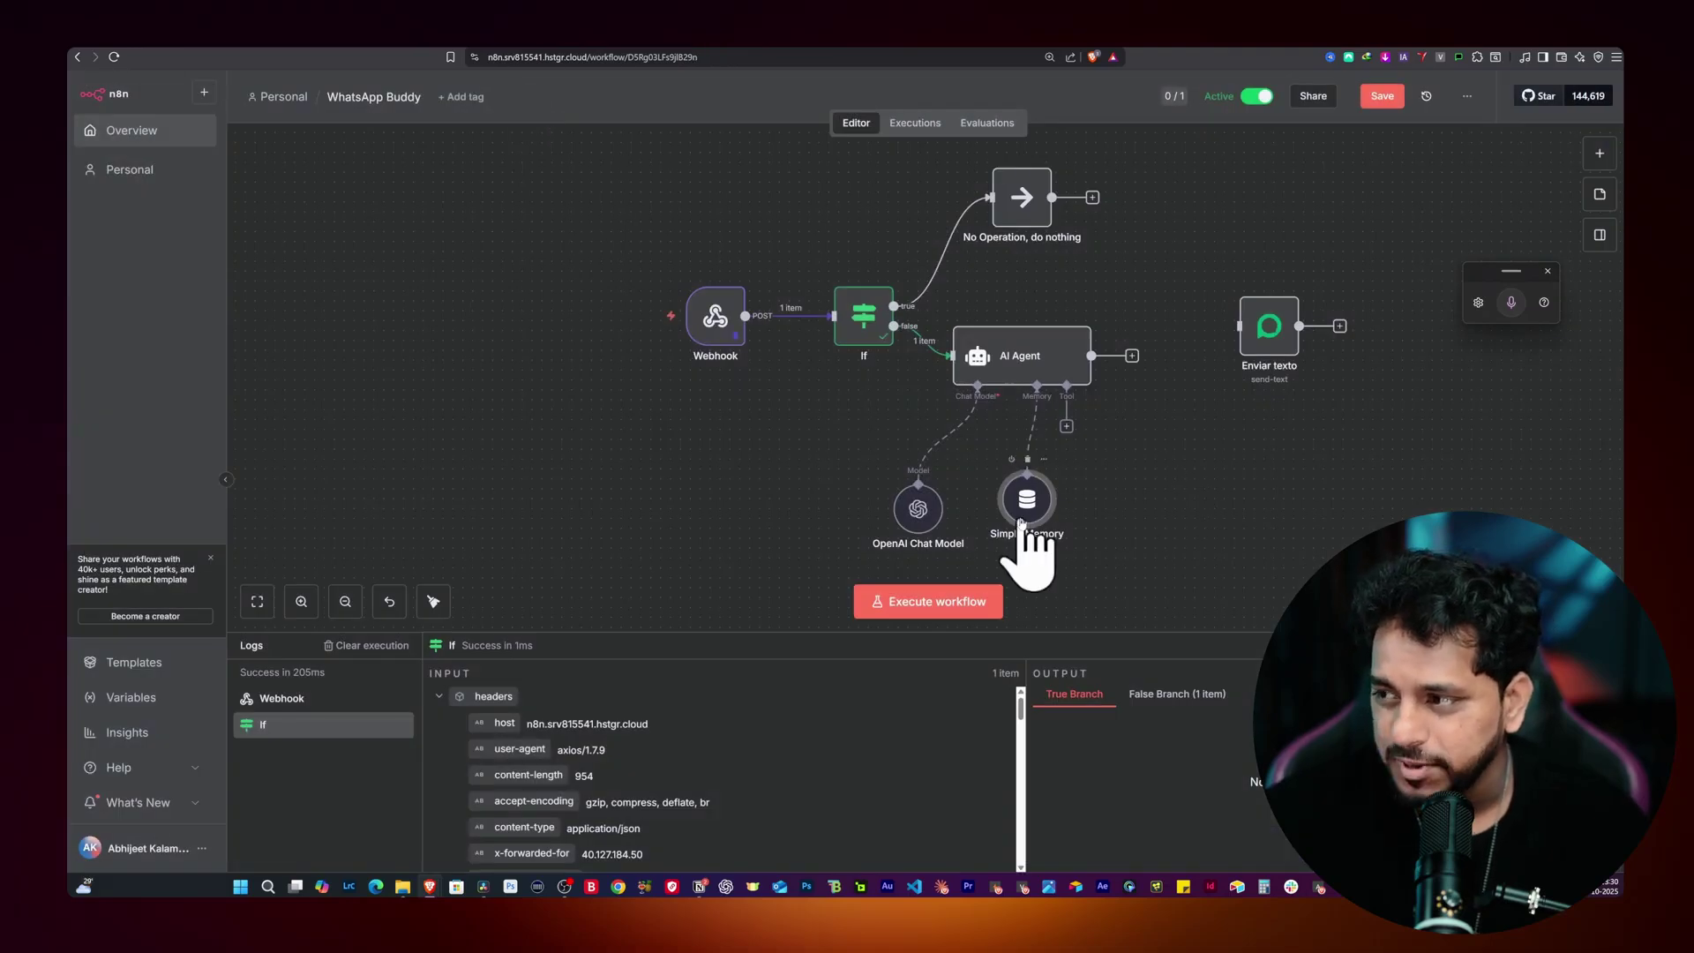
Step: Connect the AI Agent's output to Enviar texto, save the workflow and reload the page
left_click_drag(1020, 491, 1024, 501)
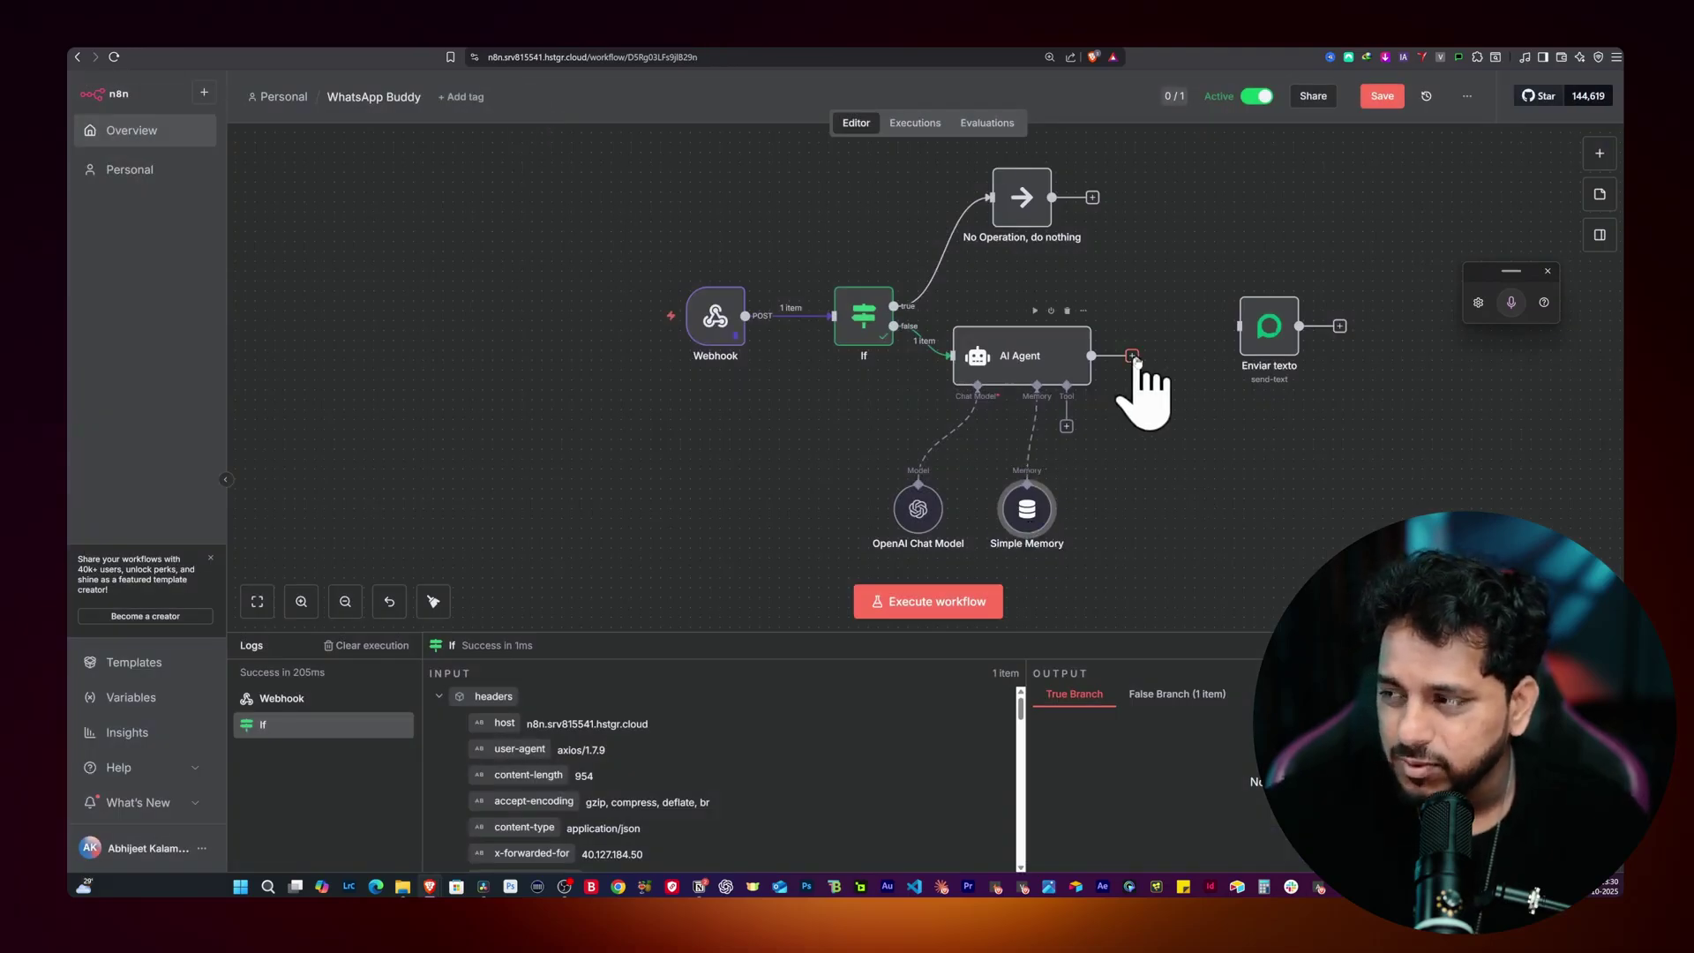
mouse_move(1258, 353)
left_mouse_down()
mouse_move(1233, 389)
mouse_move(1235, 375)
left_mouse_up()
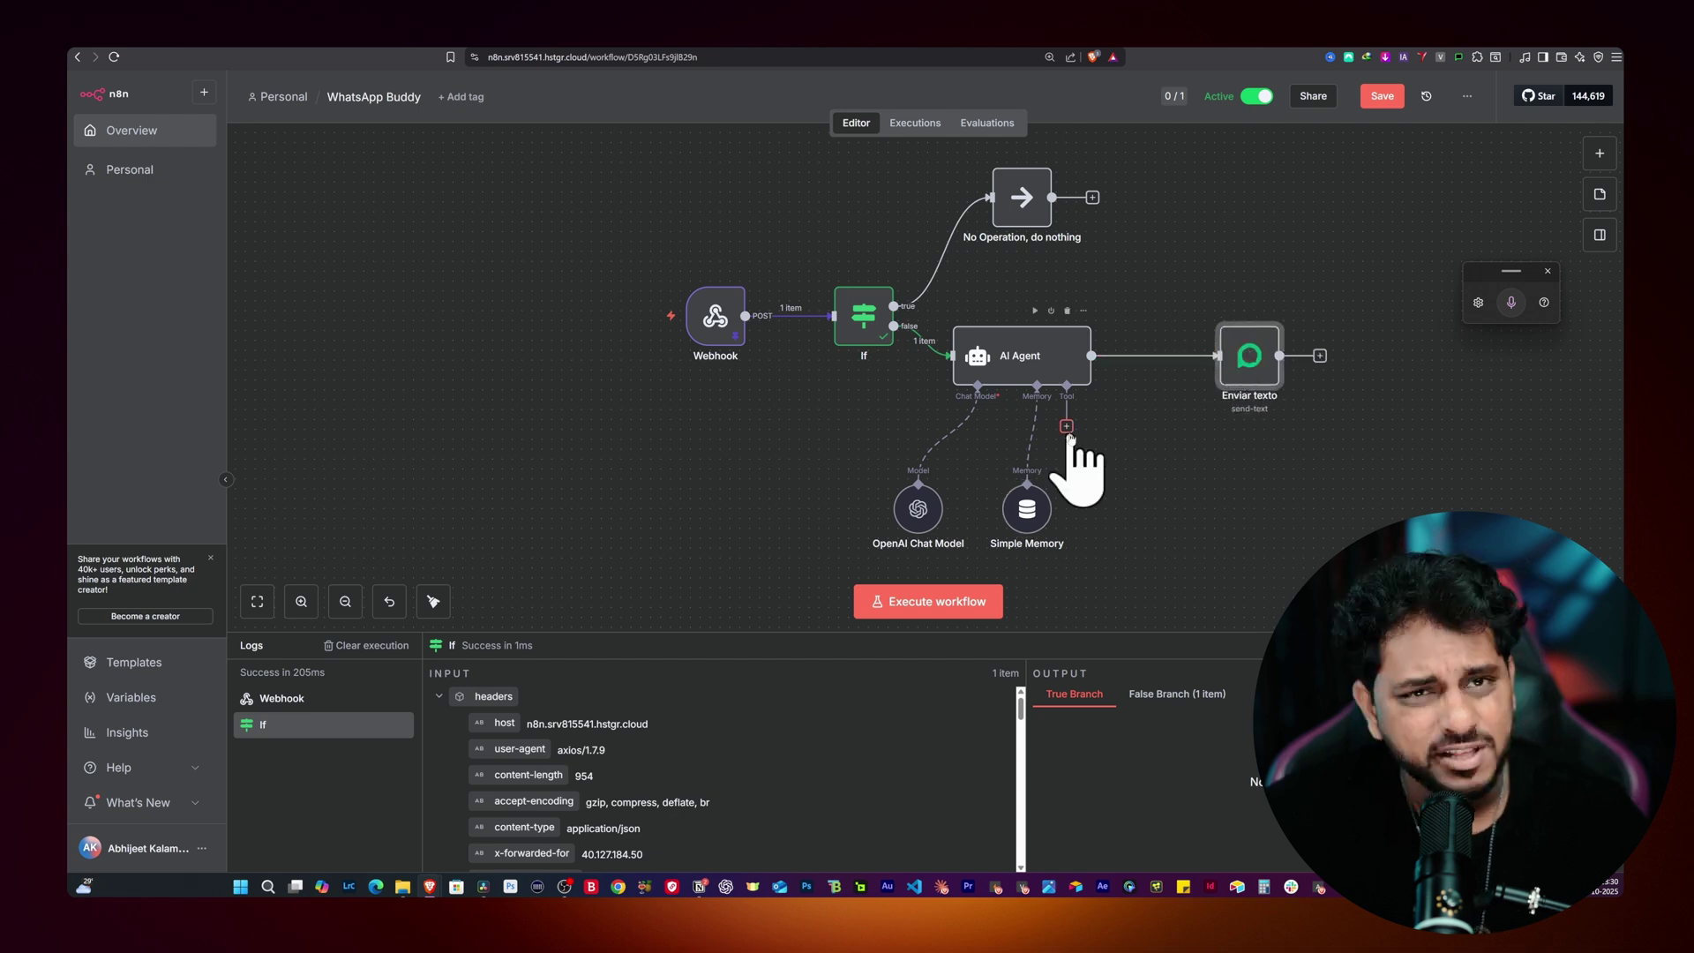
scroll(1051, 434, "down", 3)
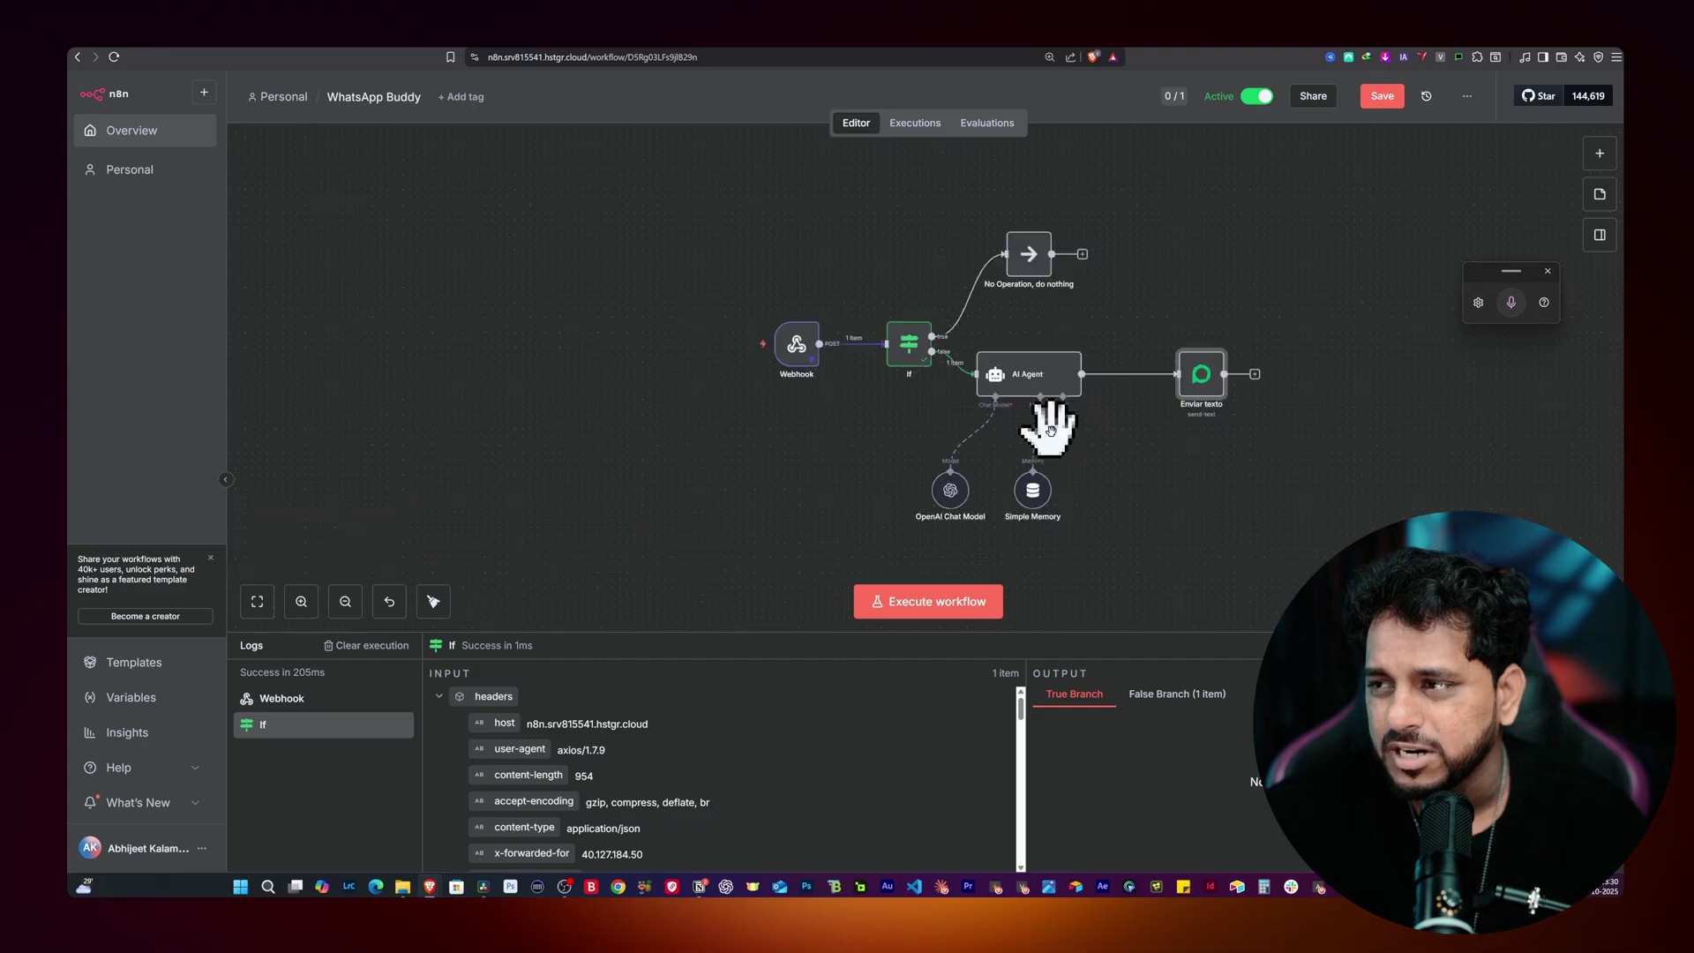
scroll(1051, 435, "up", 3)
left_click_drag(1127, 471, 1073, 467)
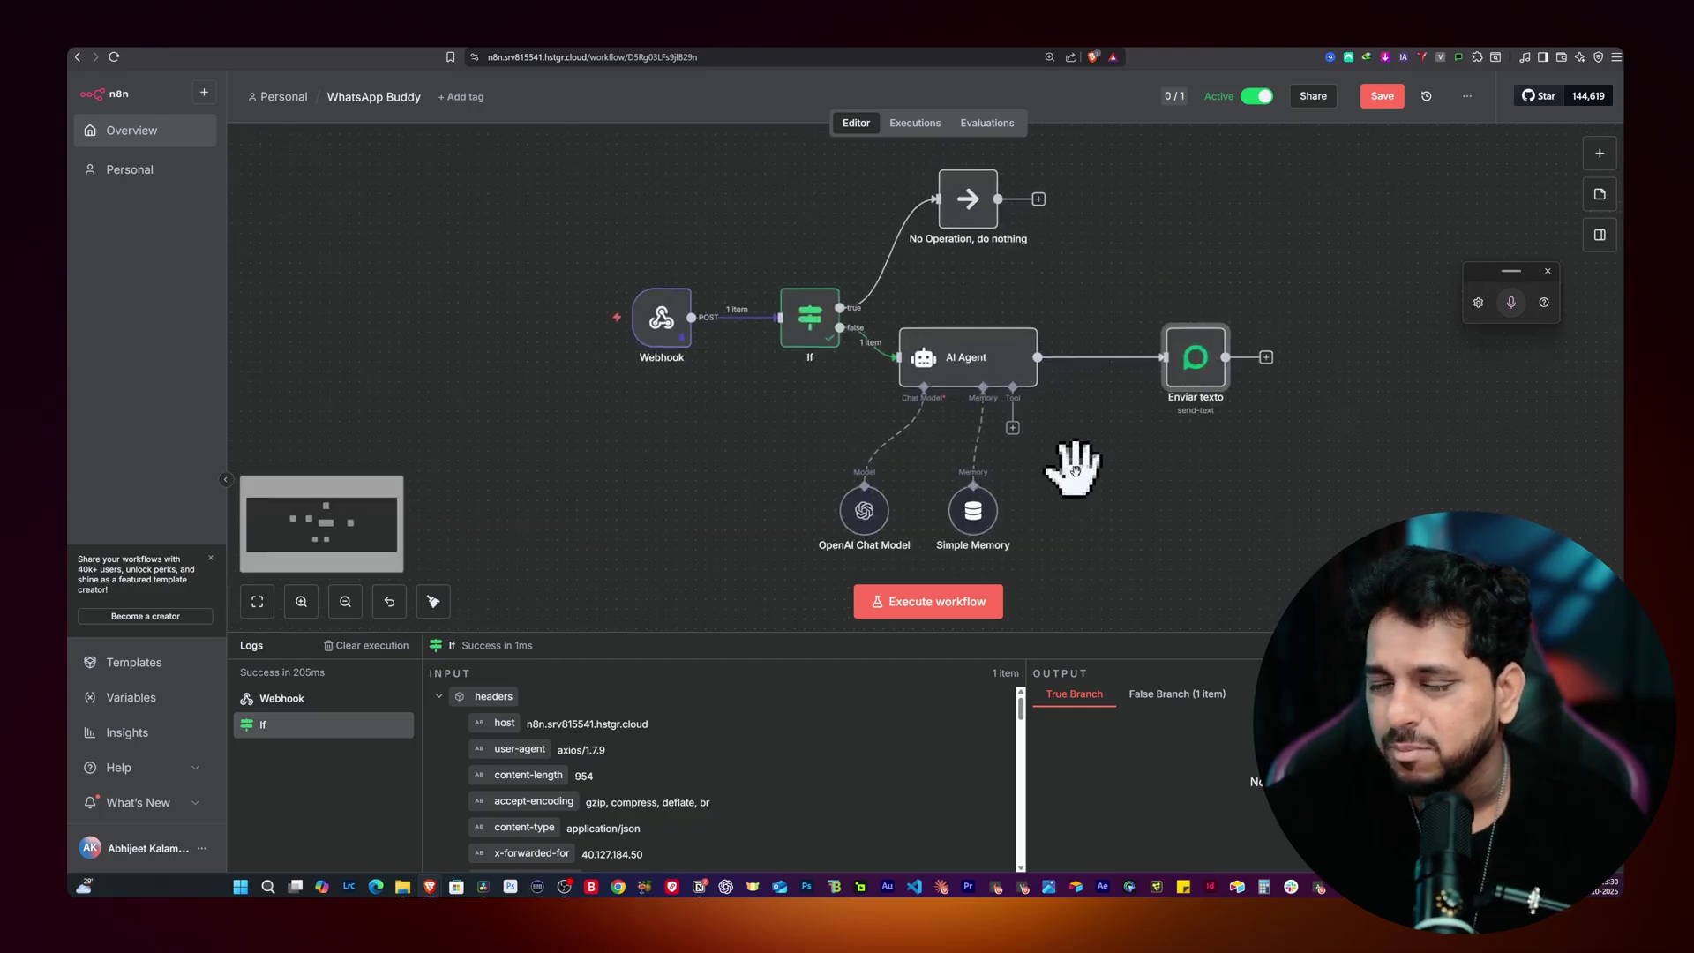
left_click(1392, 95)
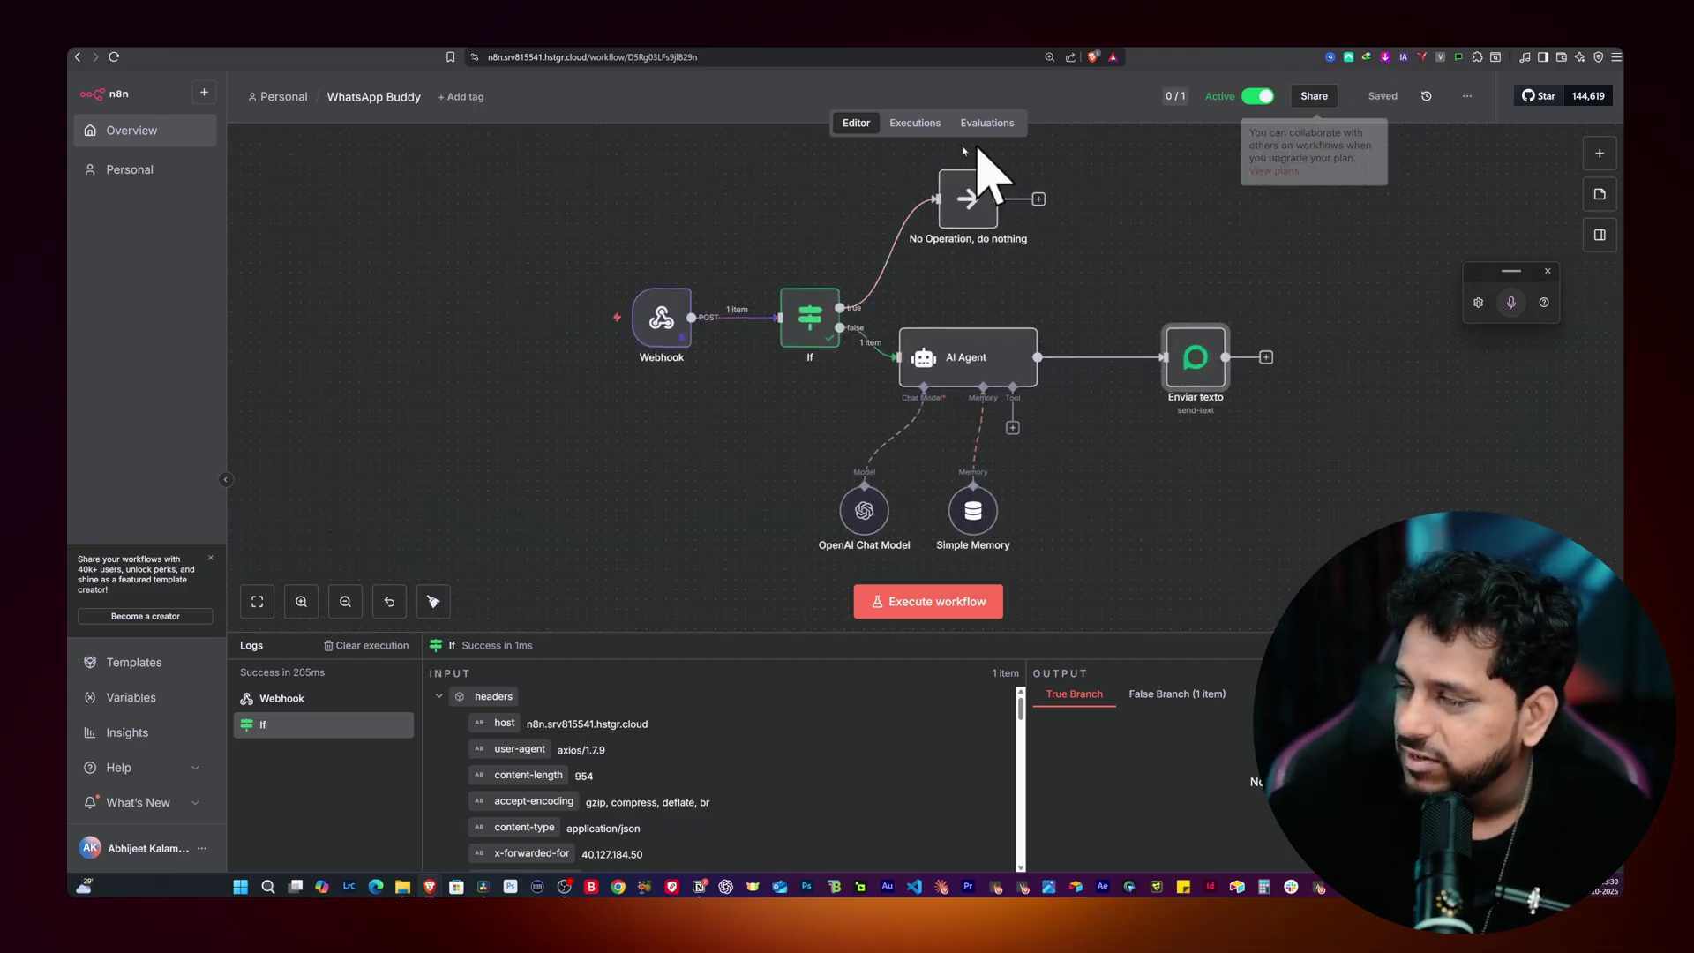
left_click(711, 59)
key("Return")
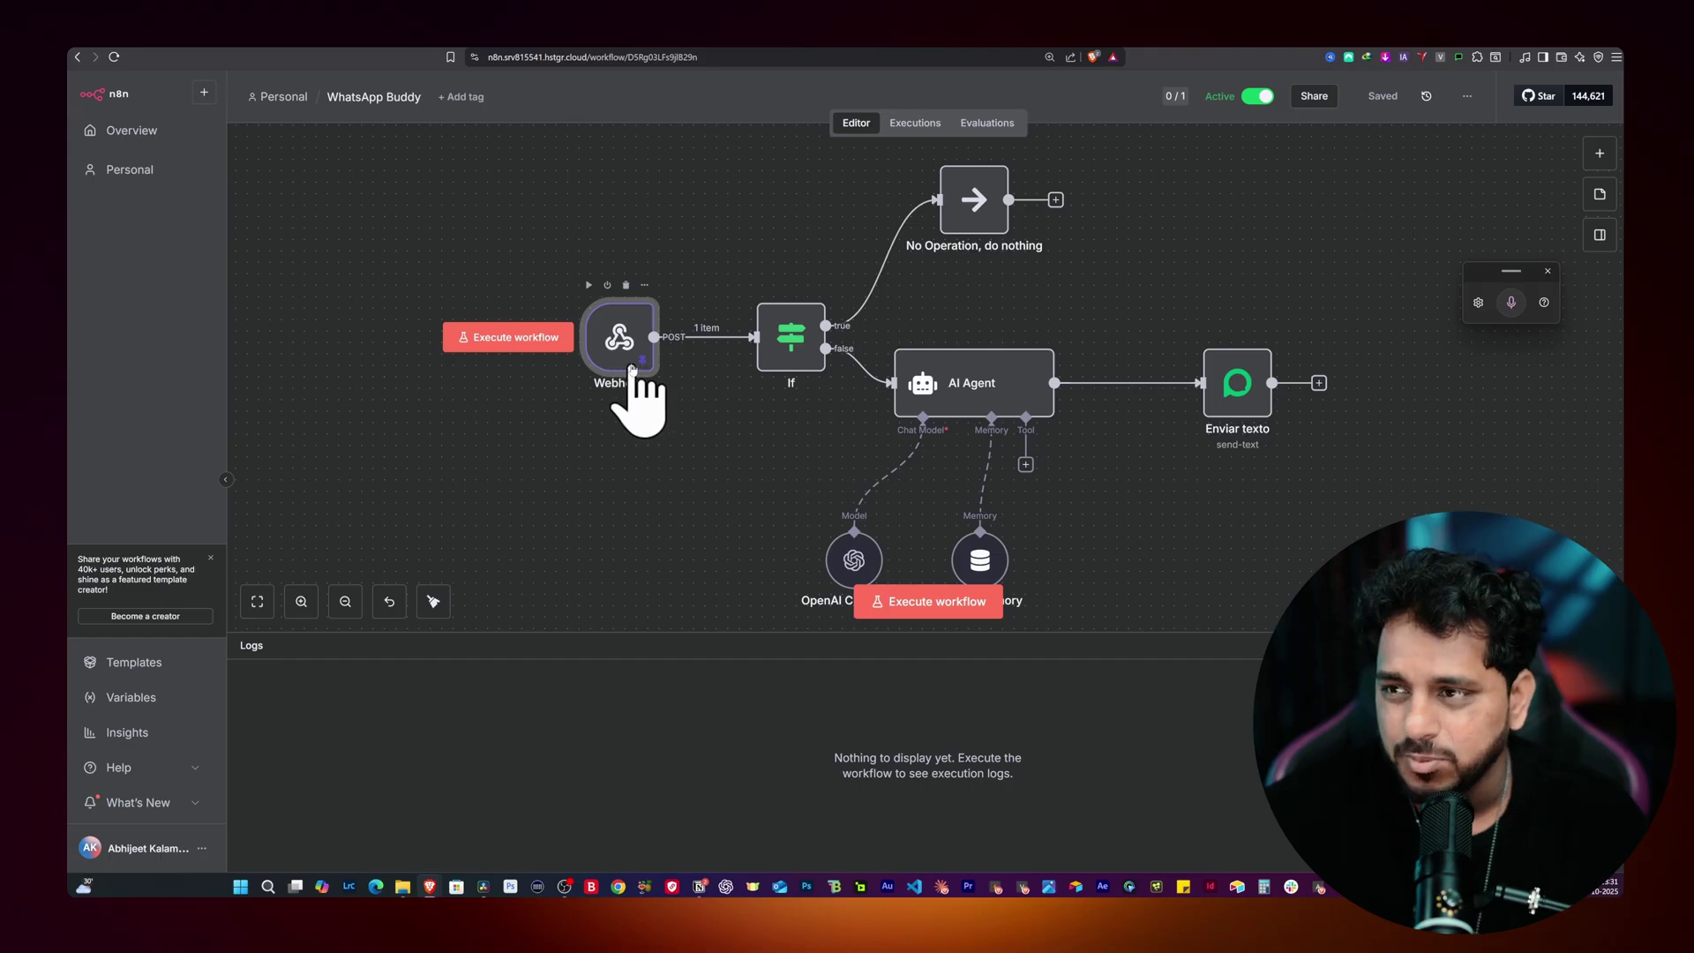
Step: Unpin the Webhook node's test data and set n8n beside WhatsApp Web
double_click(632, 369)
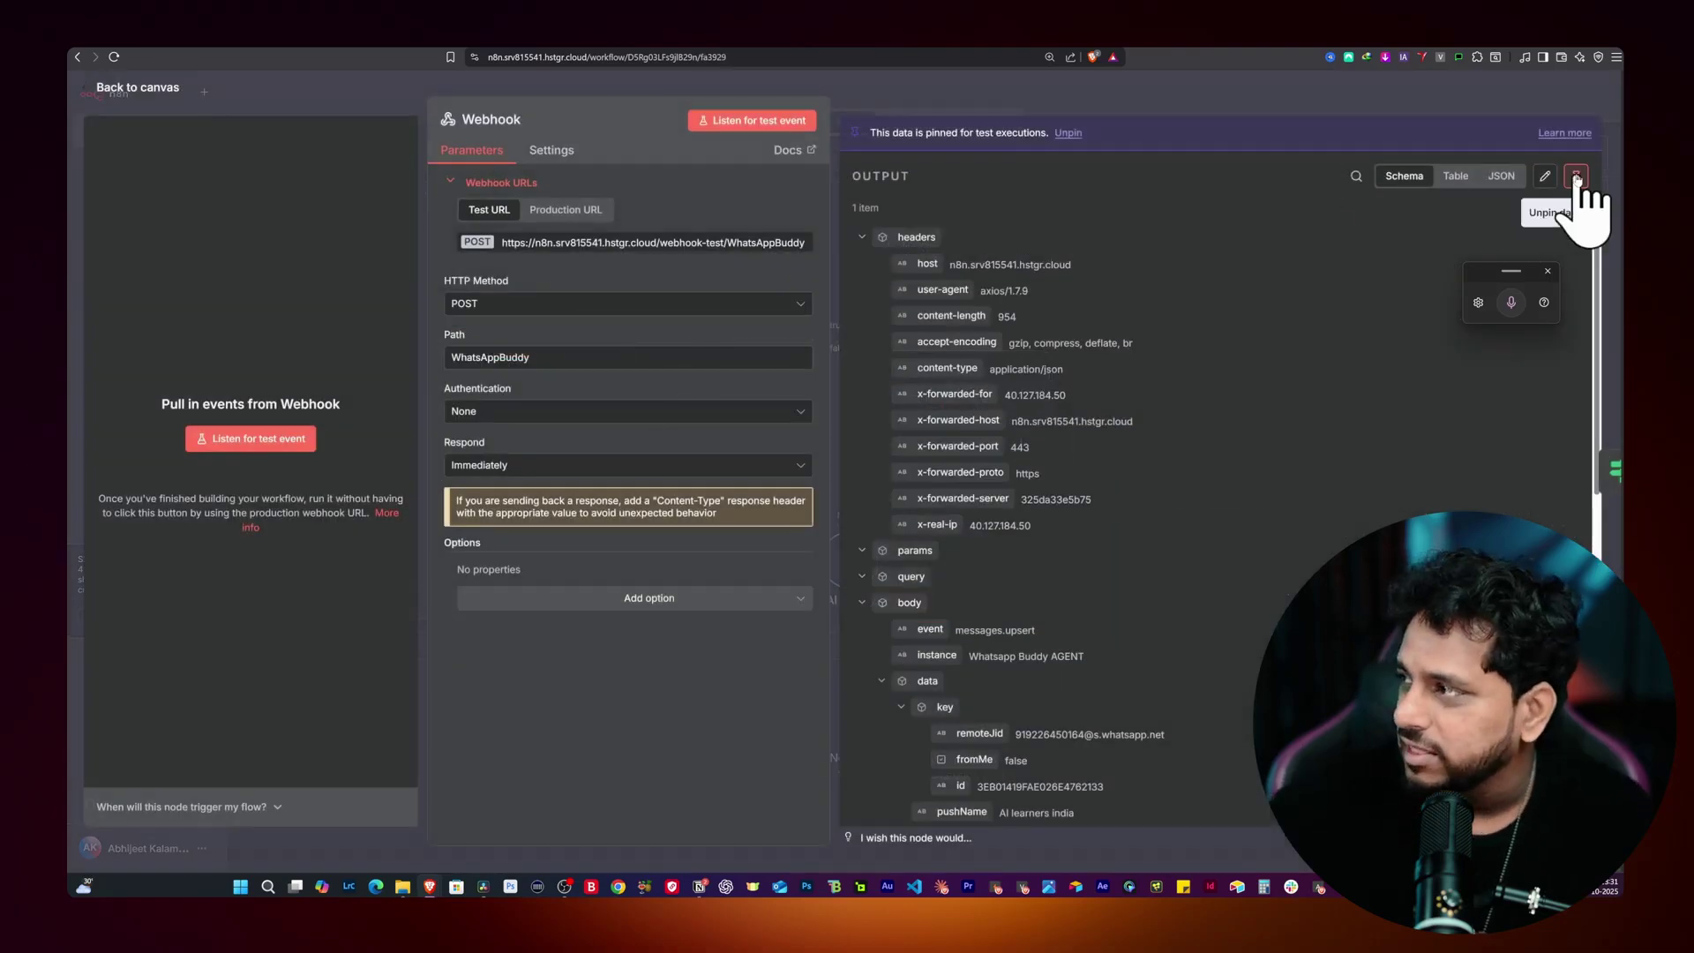
left_click(1553, 193)
left_click(623, 88)
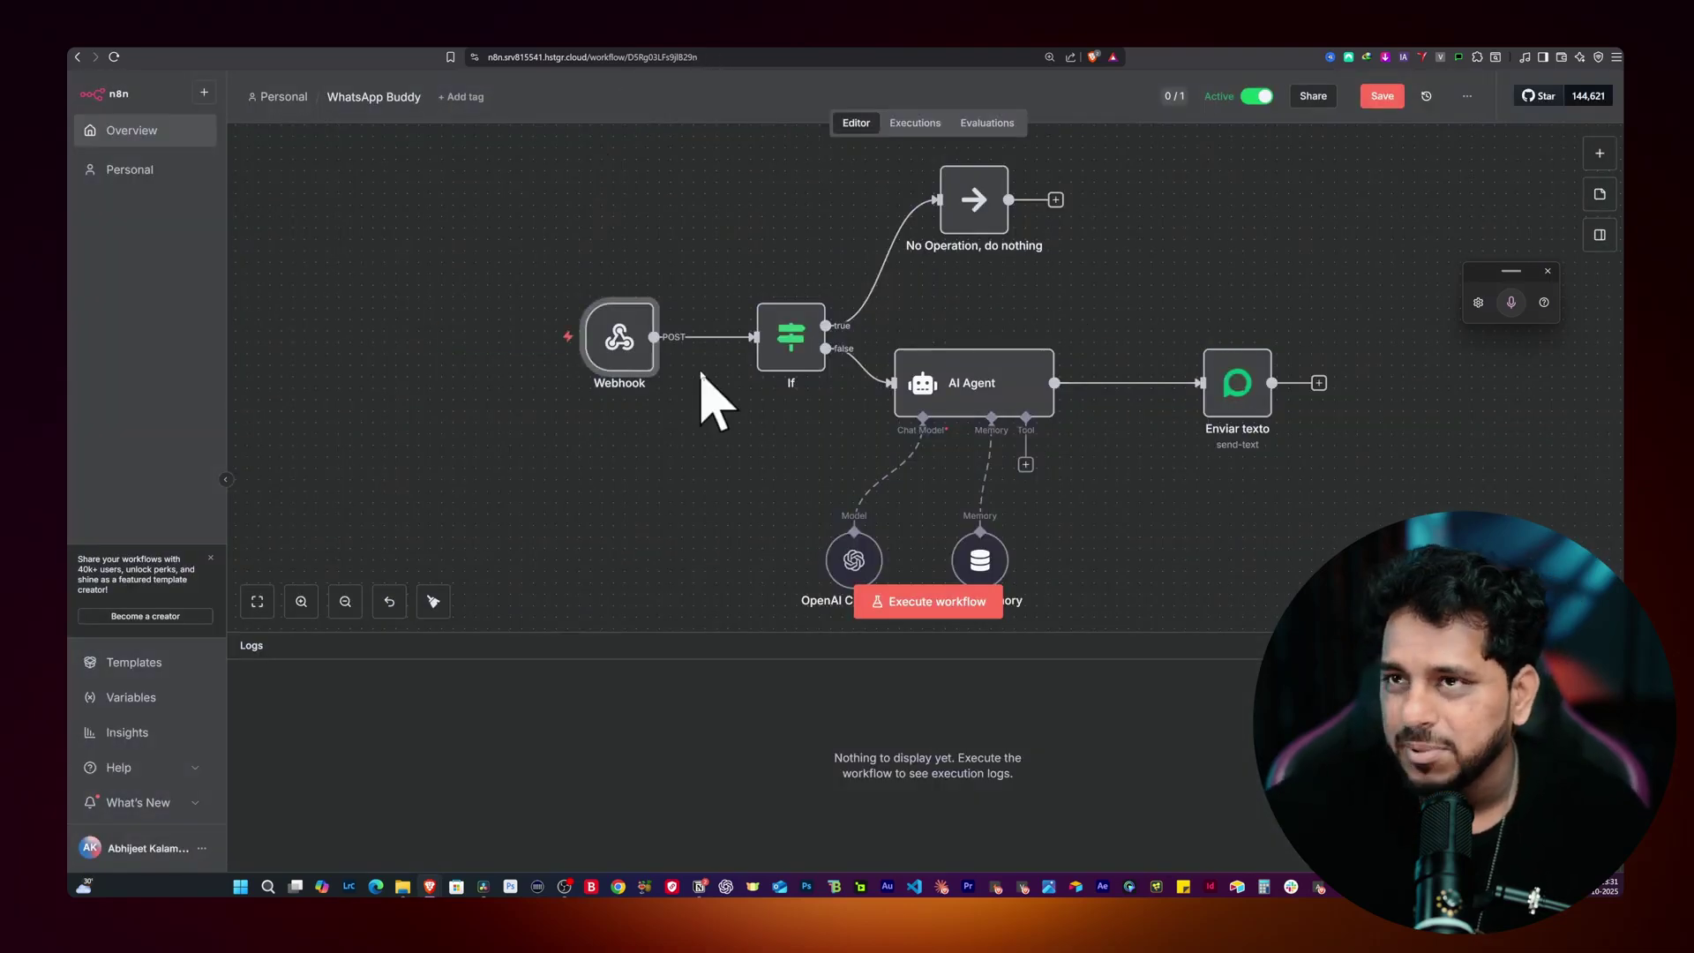
left_click_drag(1115, 53, 1209, 52)
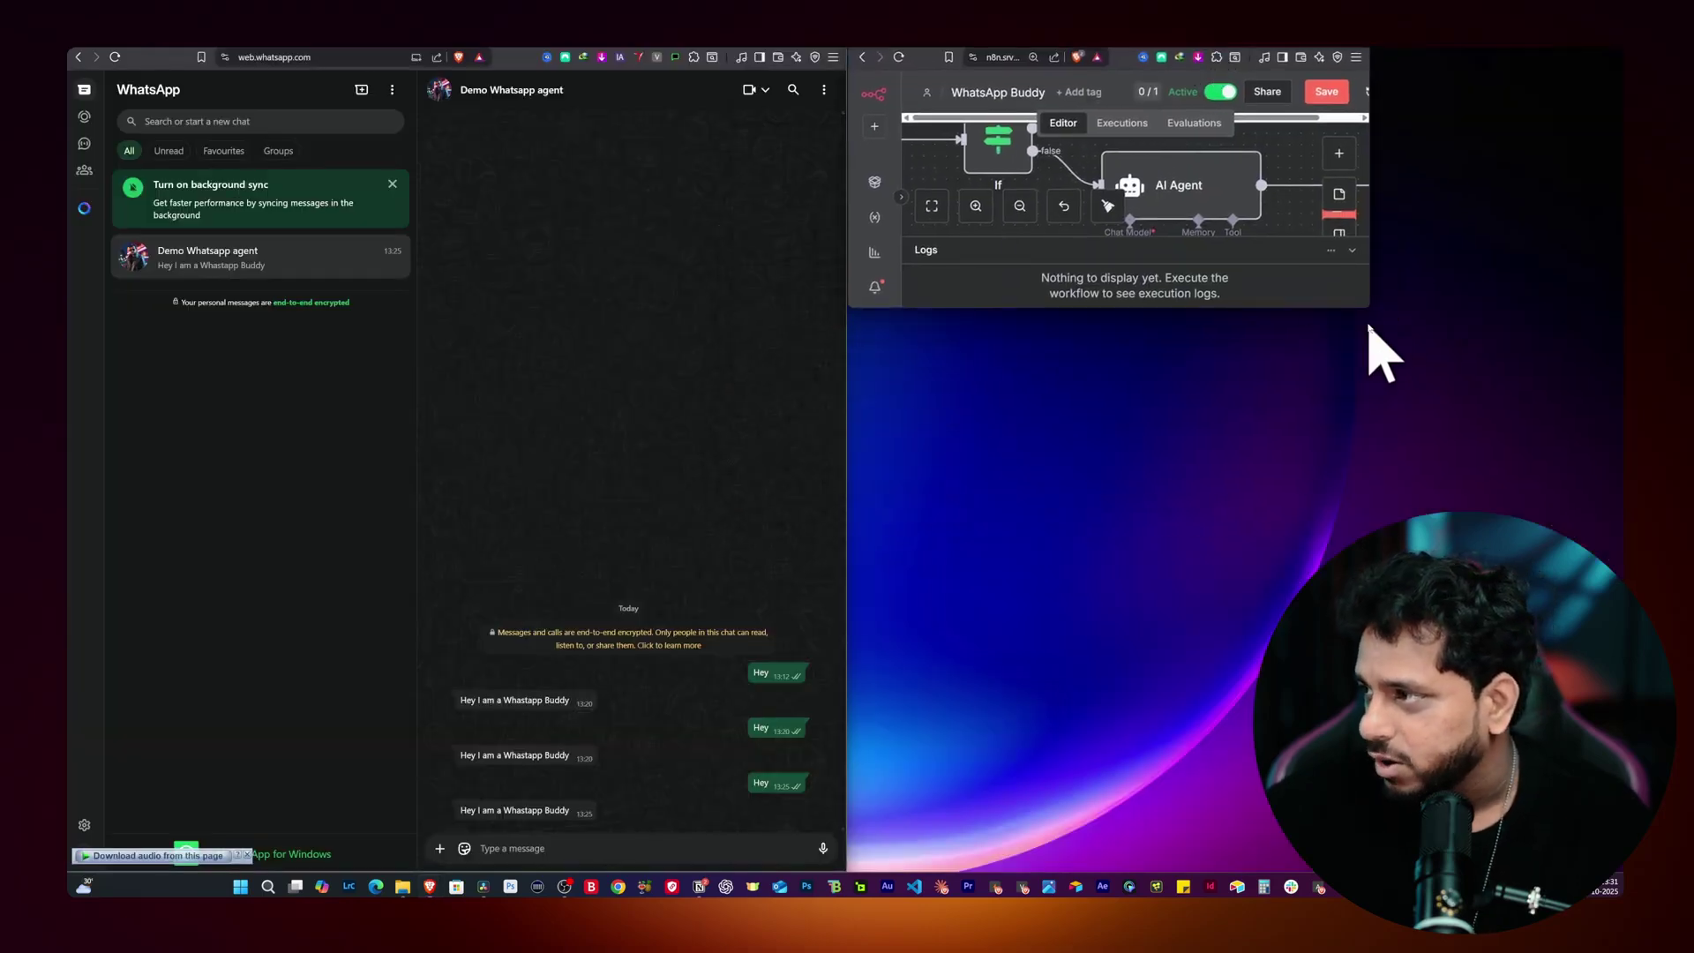
Step: Send 'Hello' to the Demo Whatsapp agent in WhatsApp Web, then maximize the n8n window
left_click_drag(1367, 308, 1620, 869)
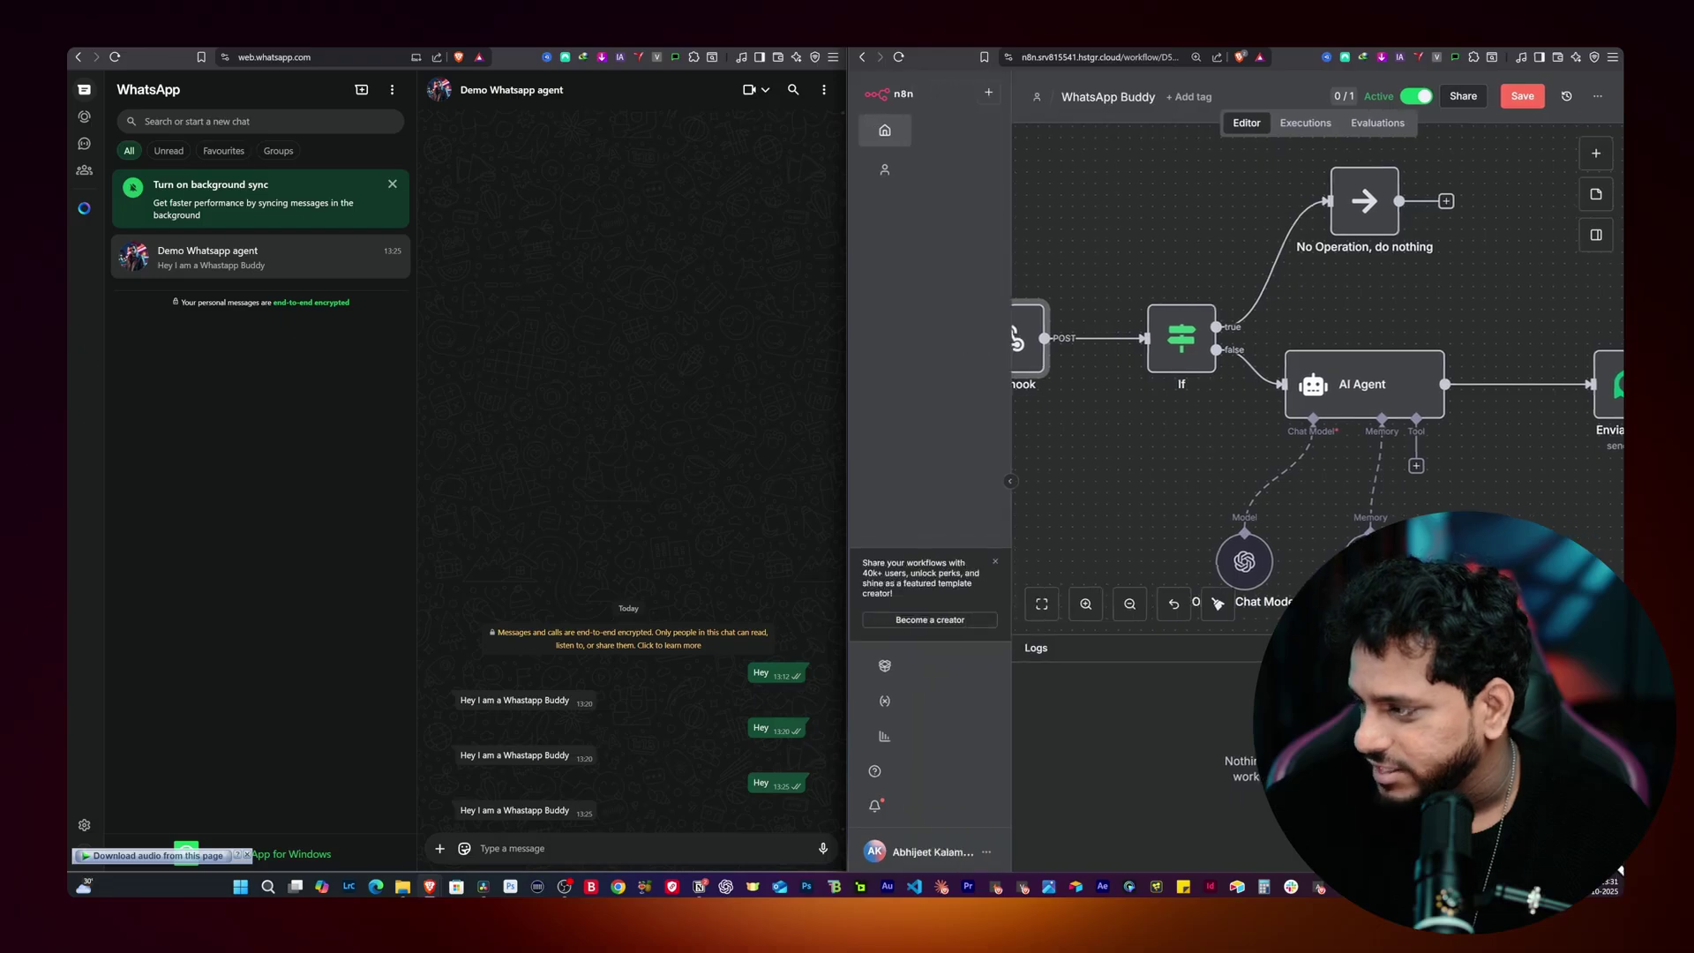
left_click(522, 857)
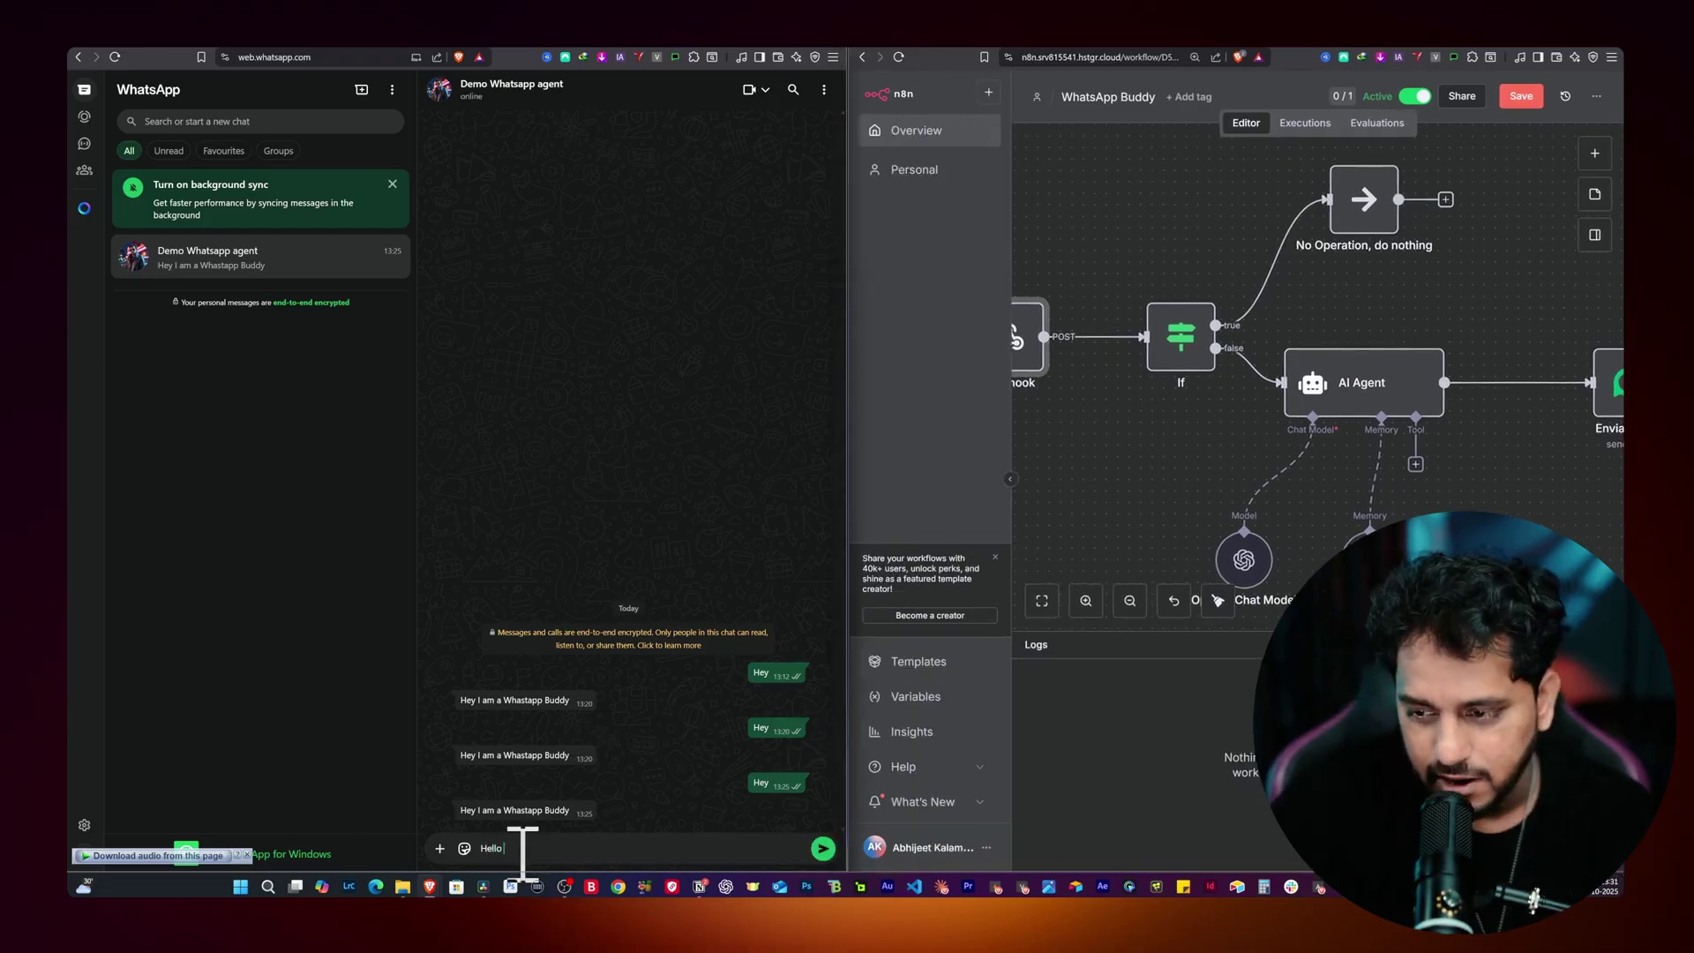
type("Hello")
key("Return")
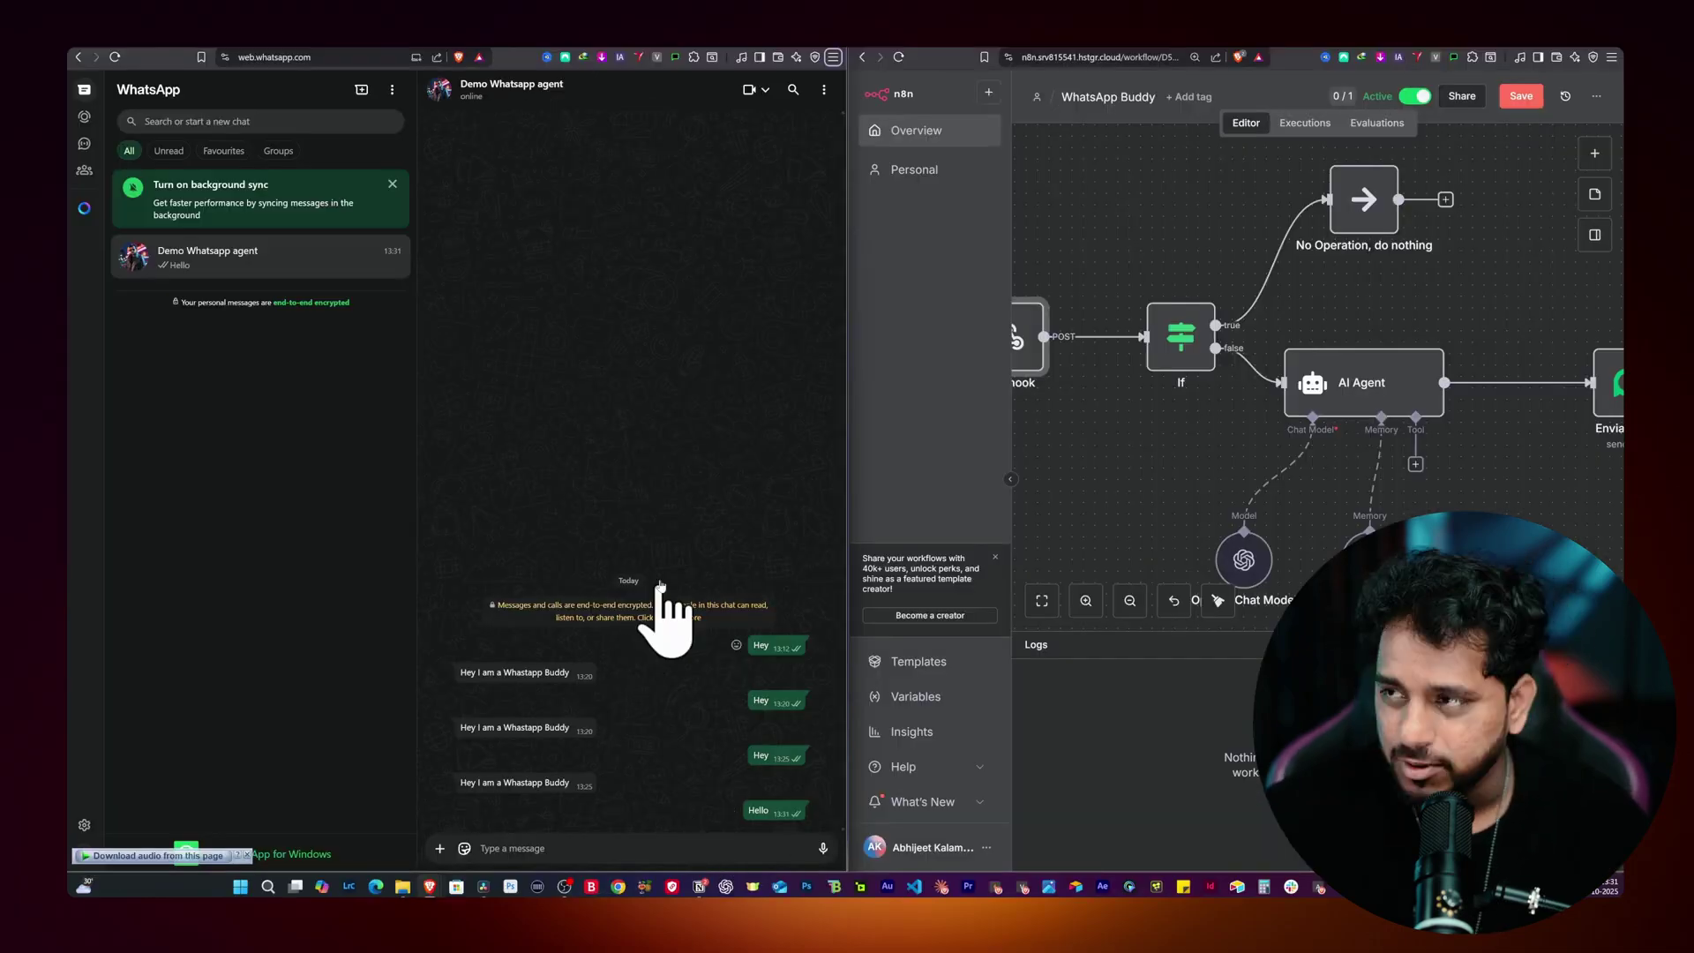
double_click(1543, 50)
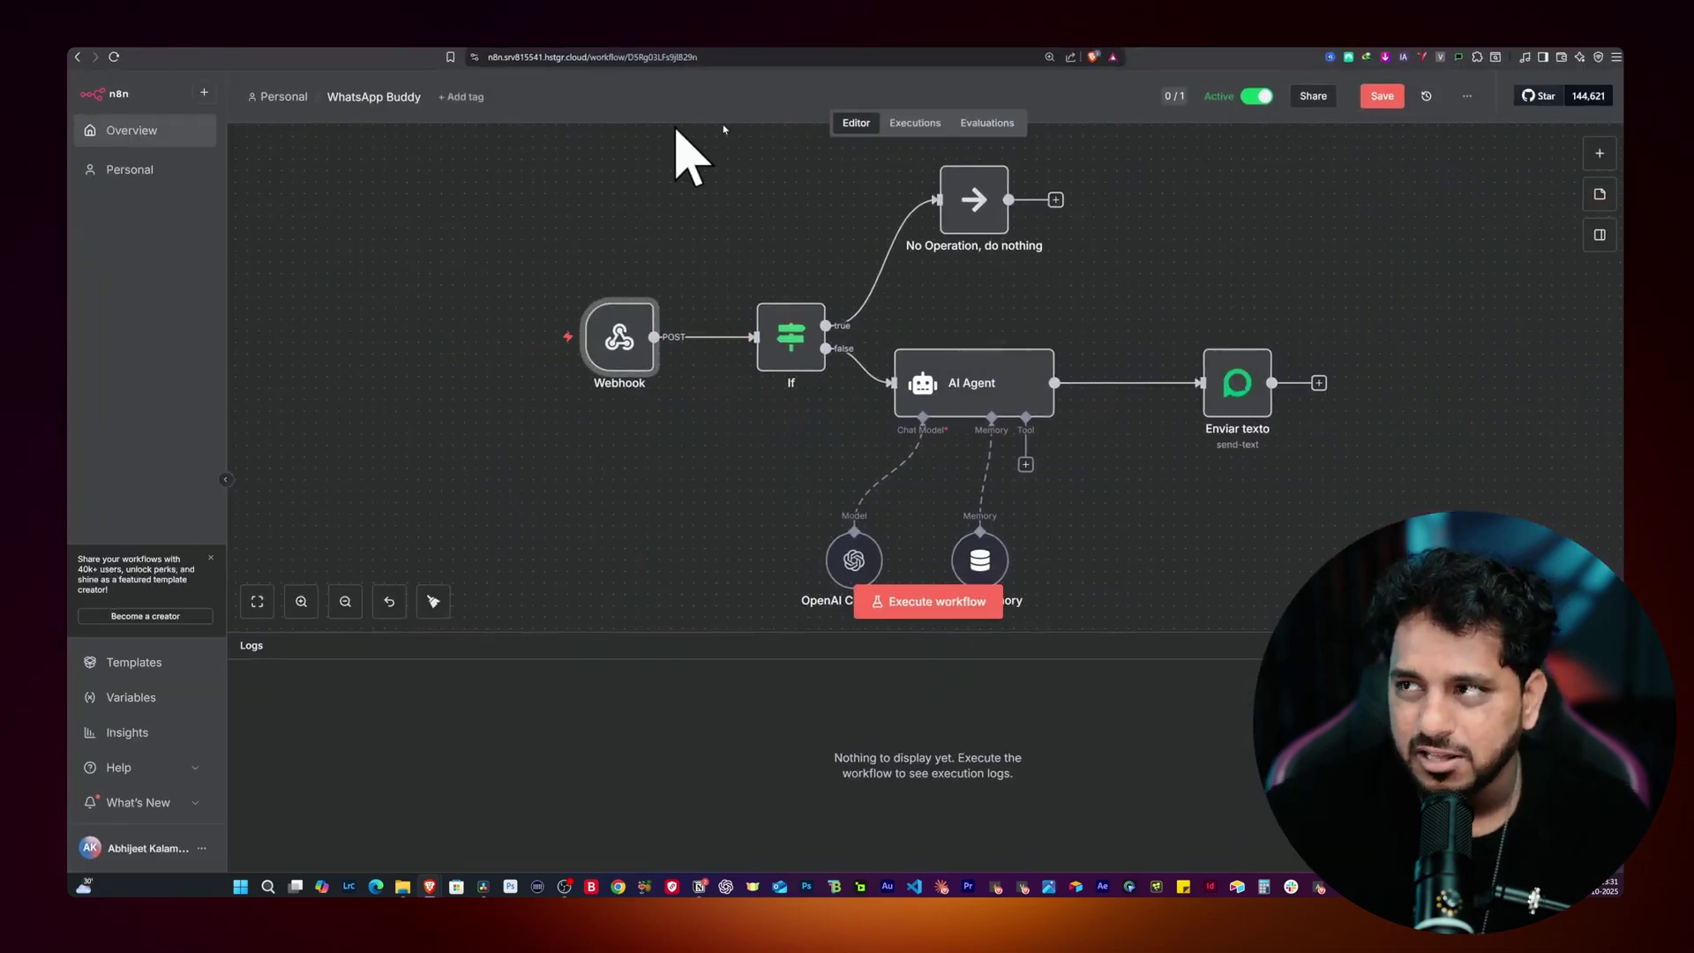
Step: Inspect the latest execution, where Enviar texto failed with a 404 error after the AI Agent replied
left_click(918, 124)
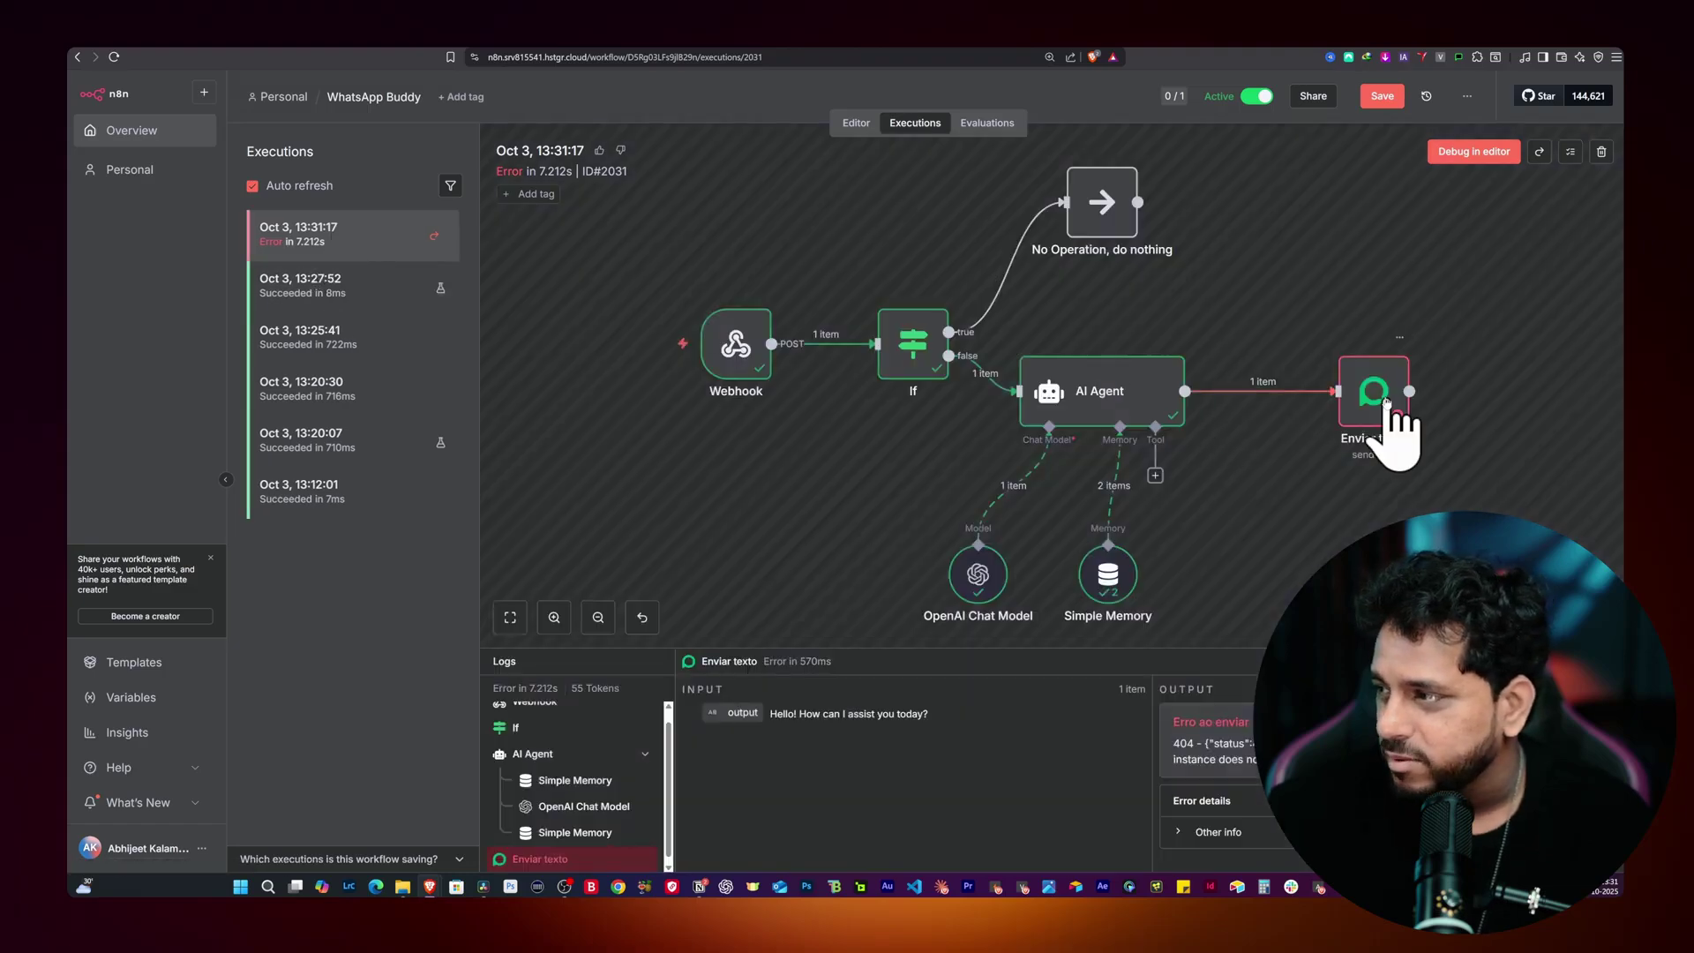
double_click(1382, 407)
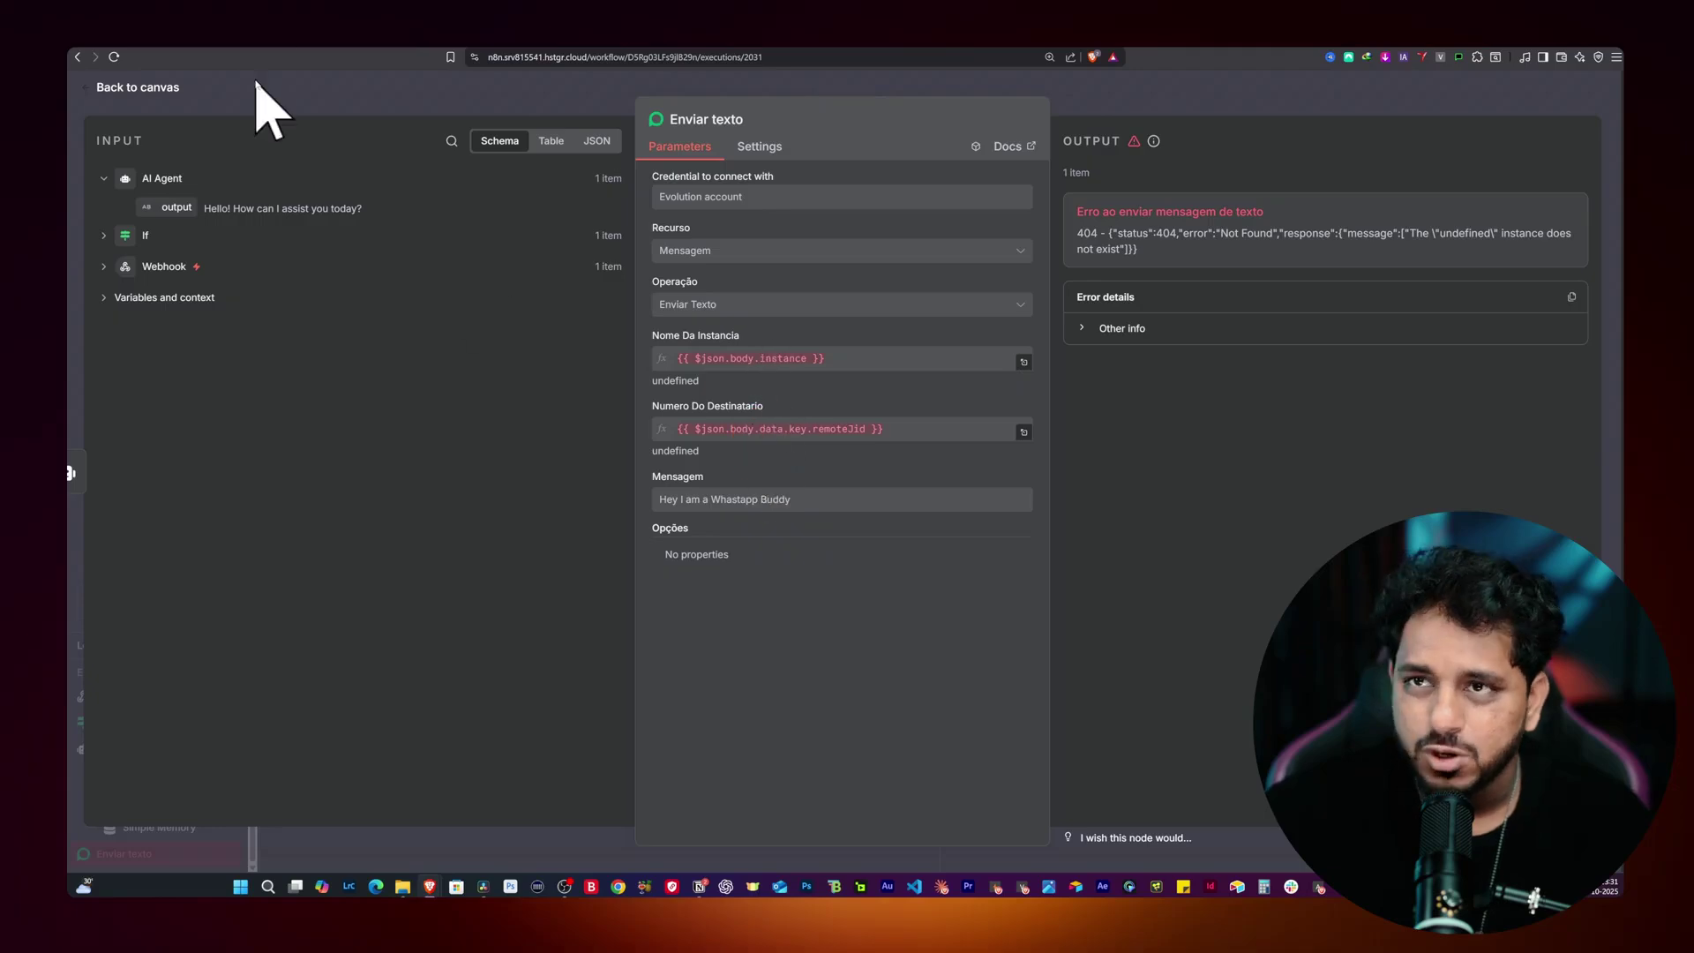
left_click(258, 86)
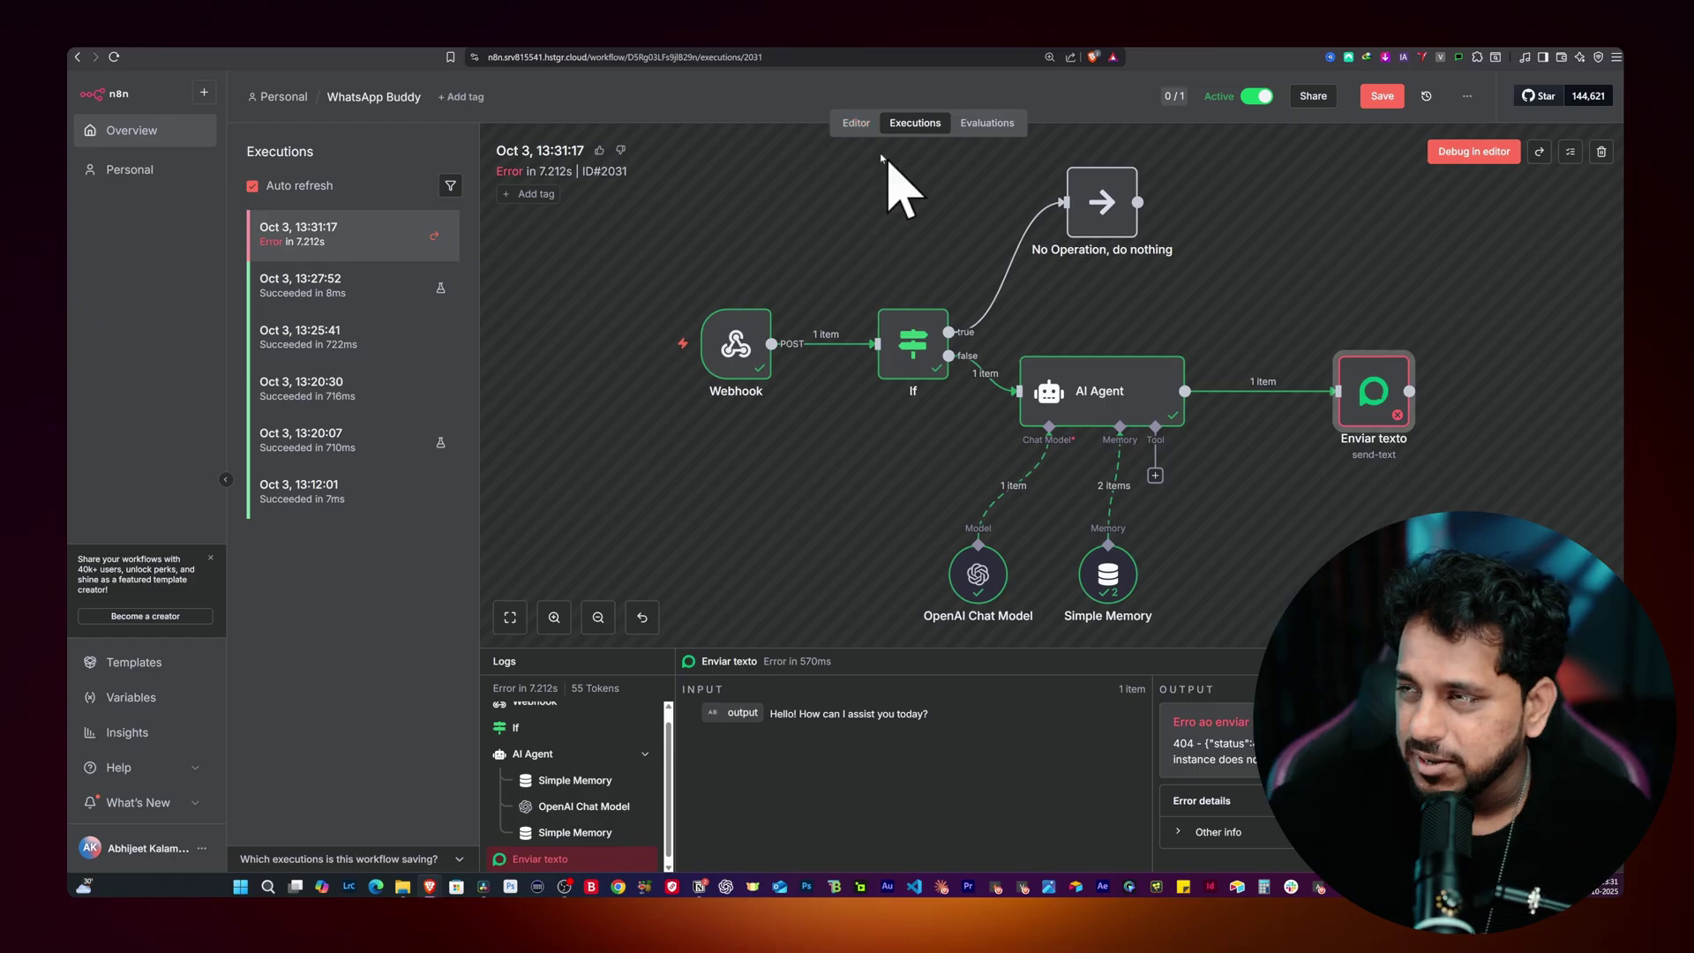
left_click(855, 124)
double_click(1236, 386)
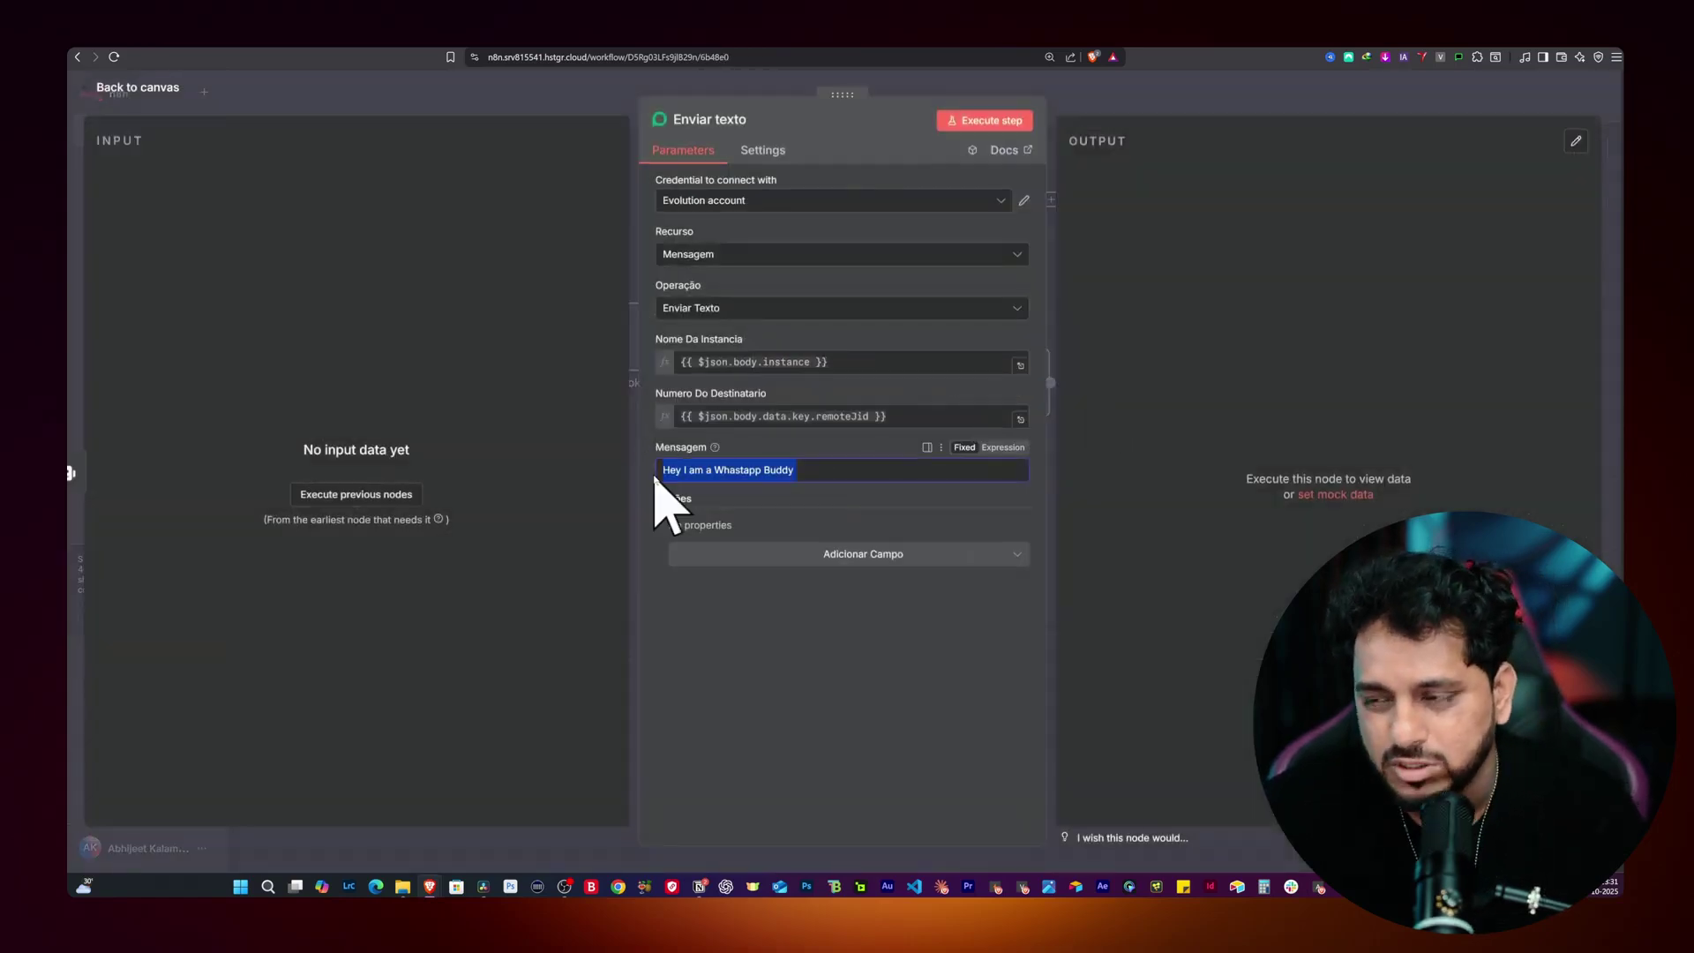
left_click(416, 89)
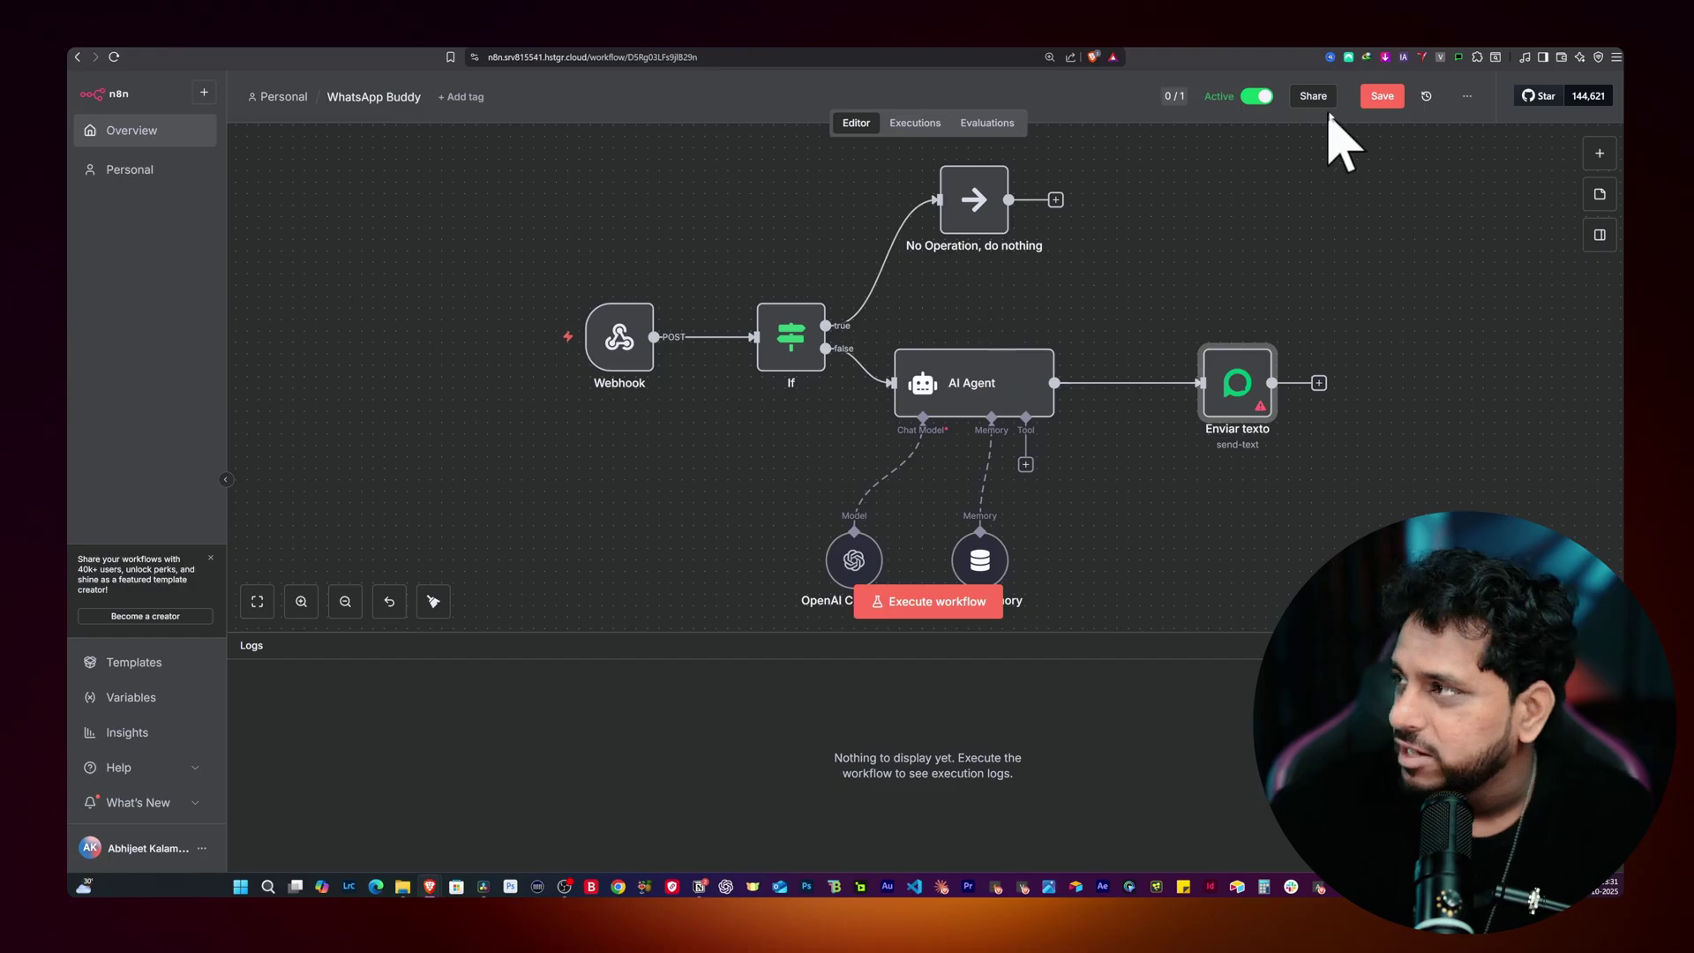
left_click(922, 124)
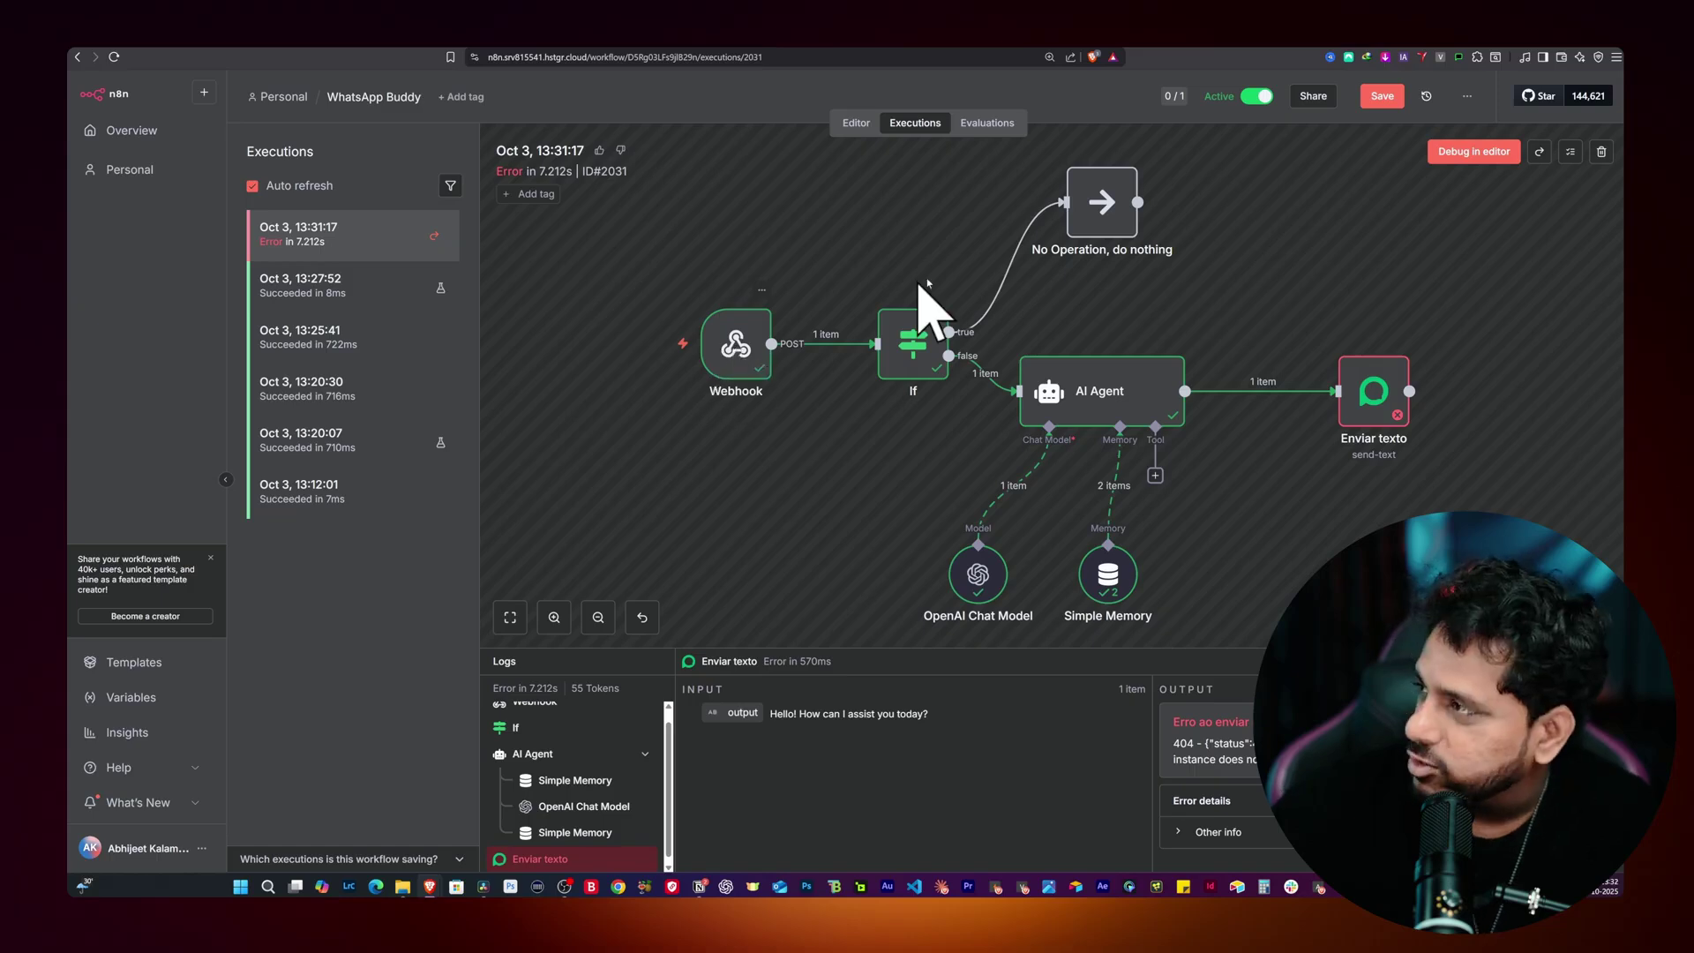
Step: Debug the failed run, map {{ $json.output }} into Enviar texto's Mensagem, and save the workflow
left_click(736, 348)
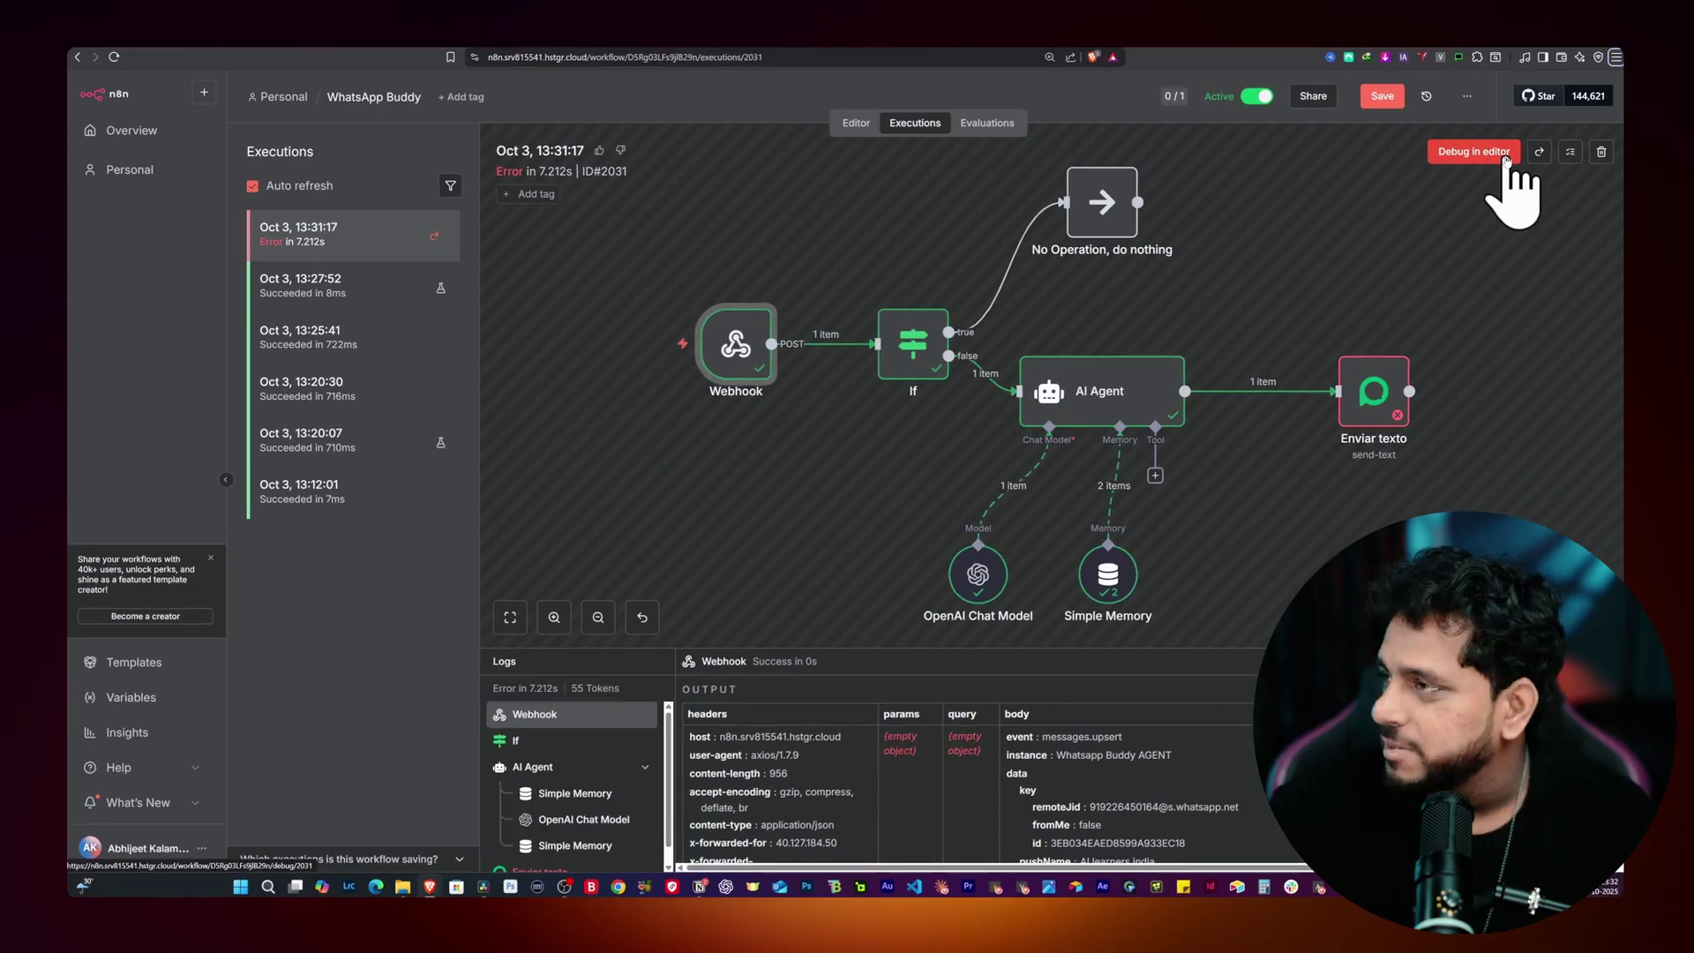
left_click(1279, 374)
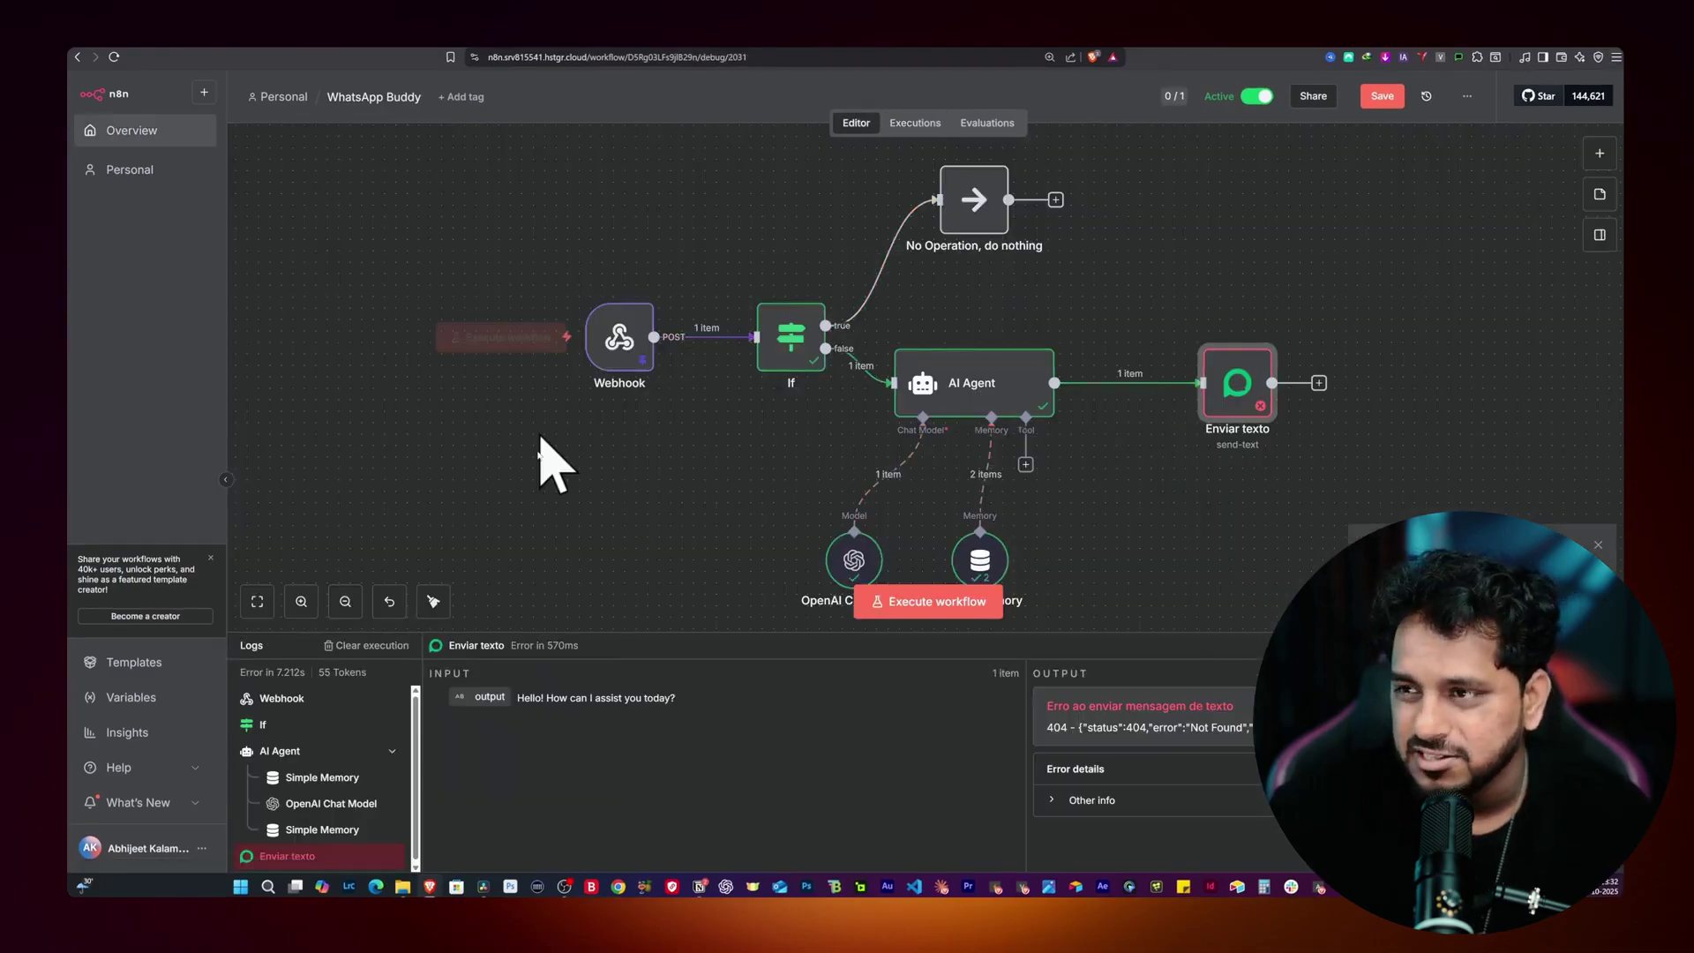
double_click(1237, 388)
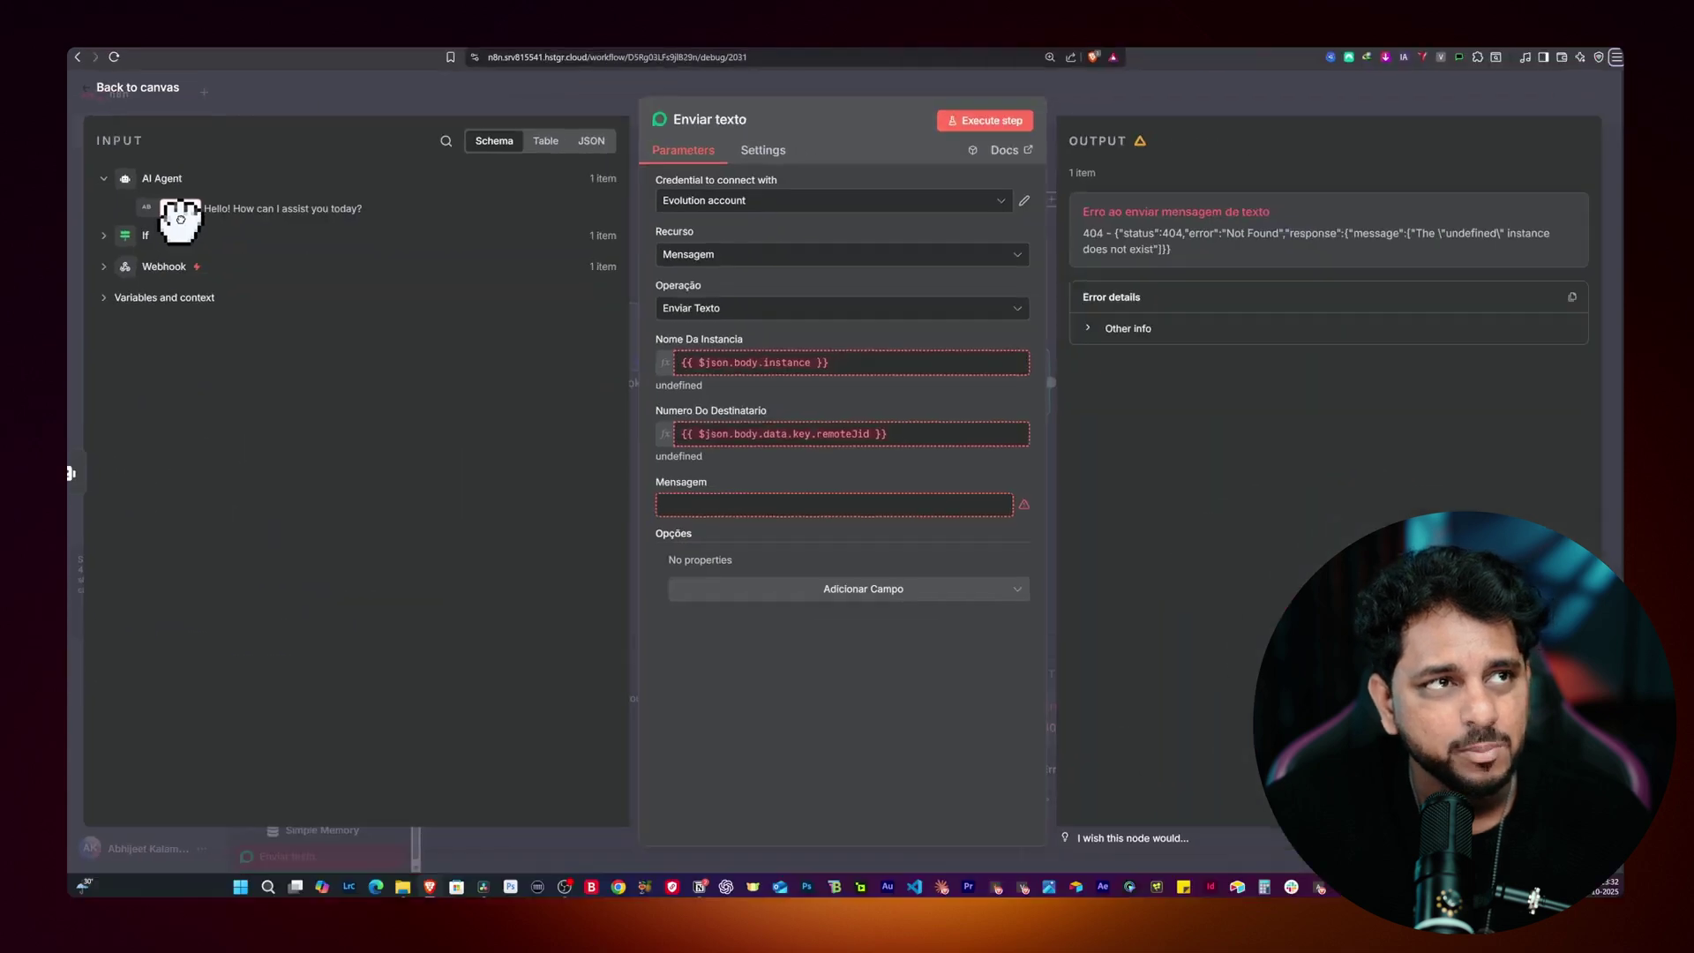
left_click_drag(180, 212, 699, 506)
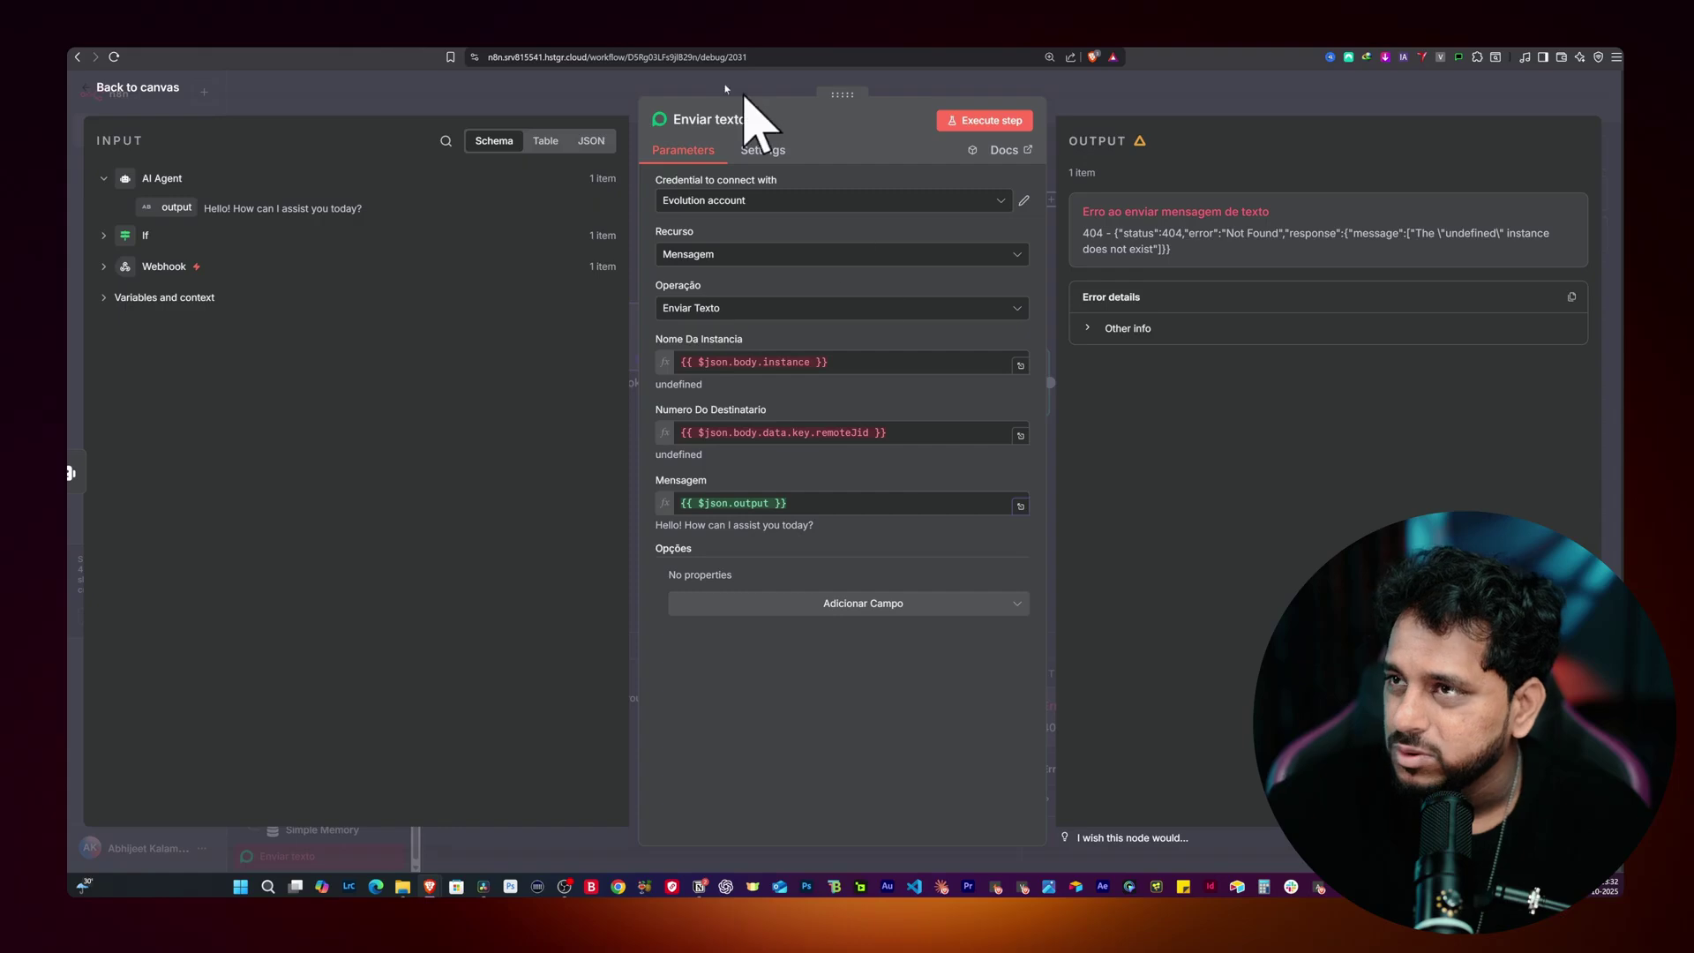
left_click(446, 89)
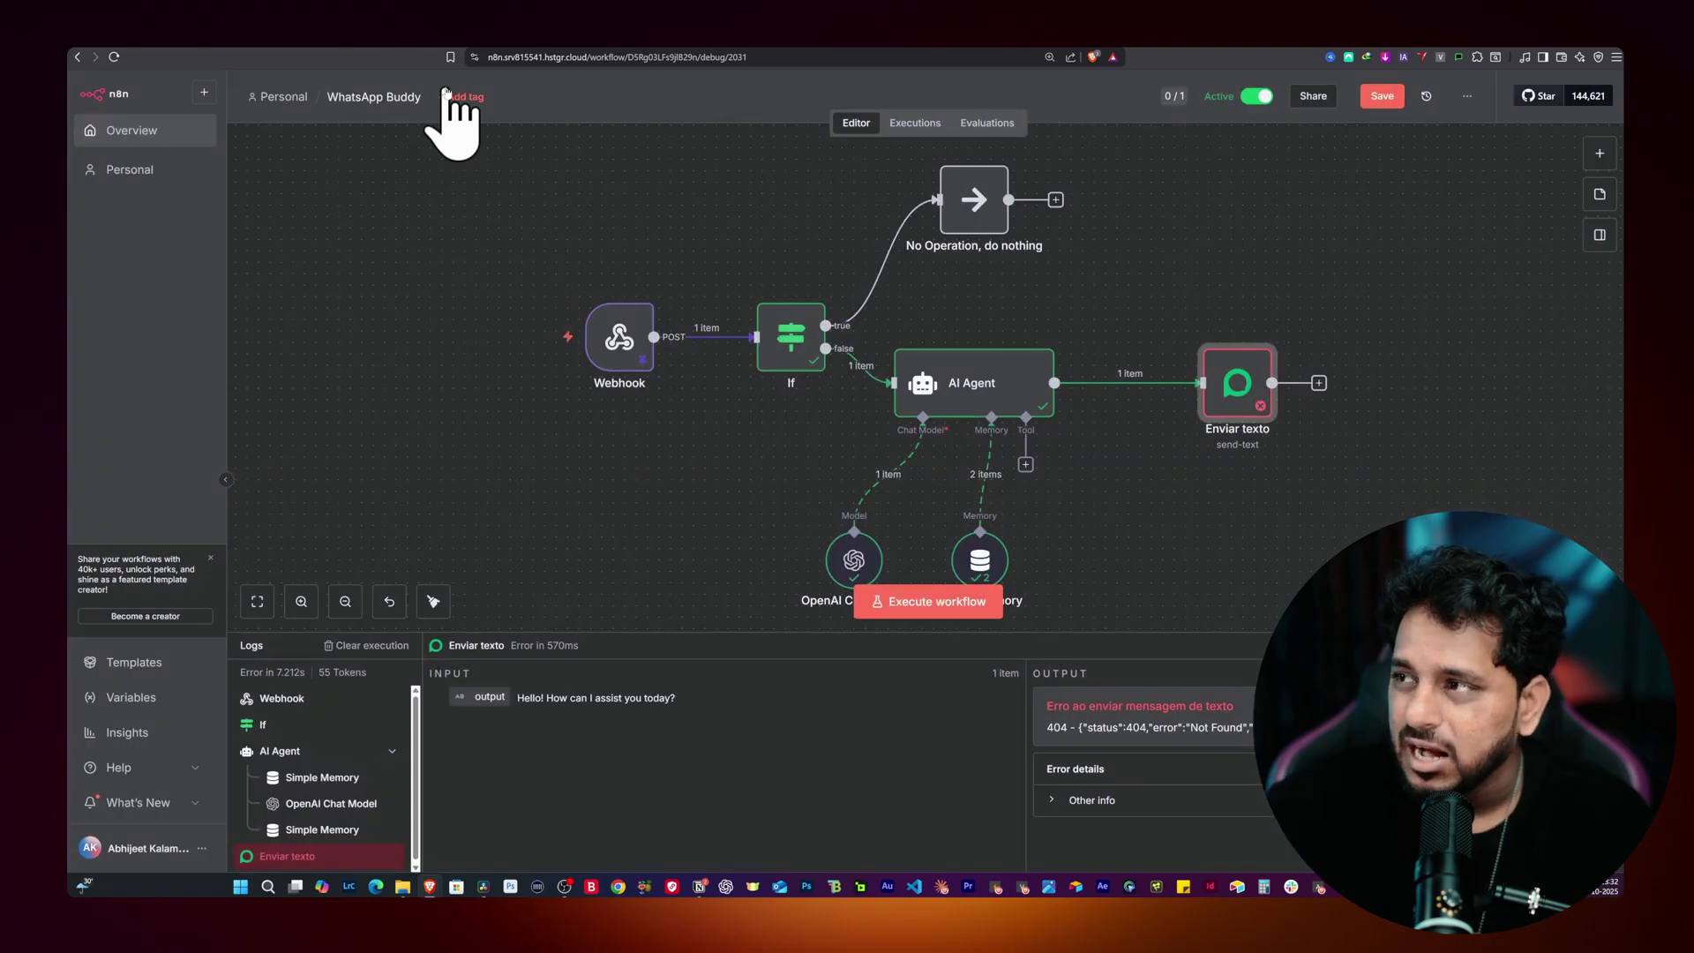
left_click(1379, 97)
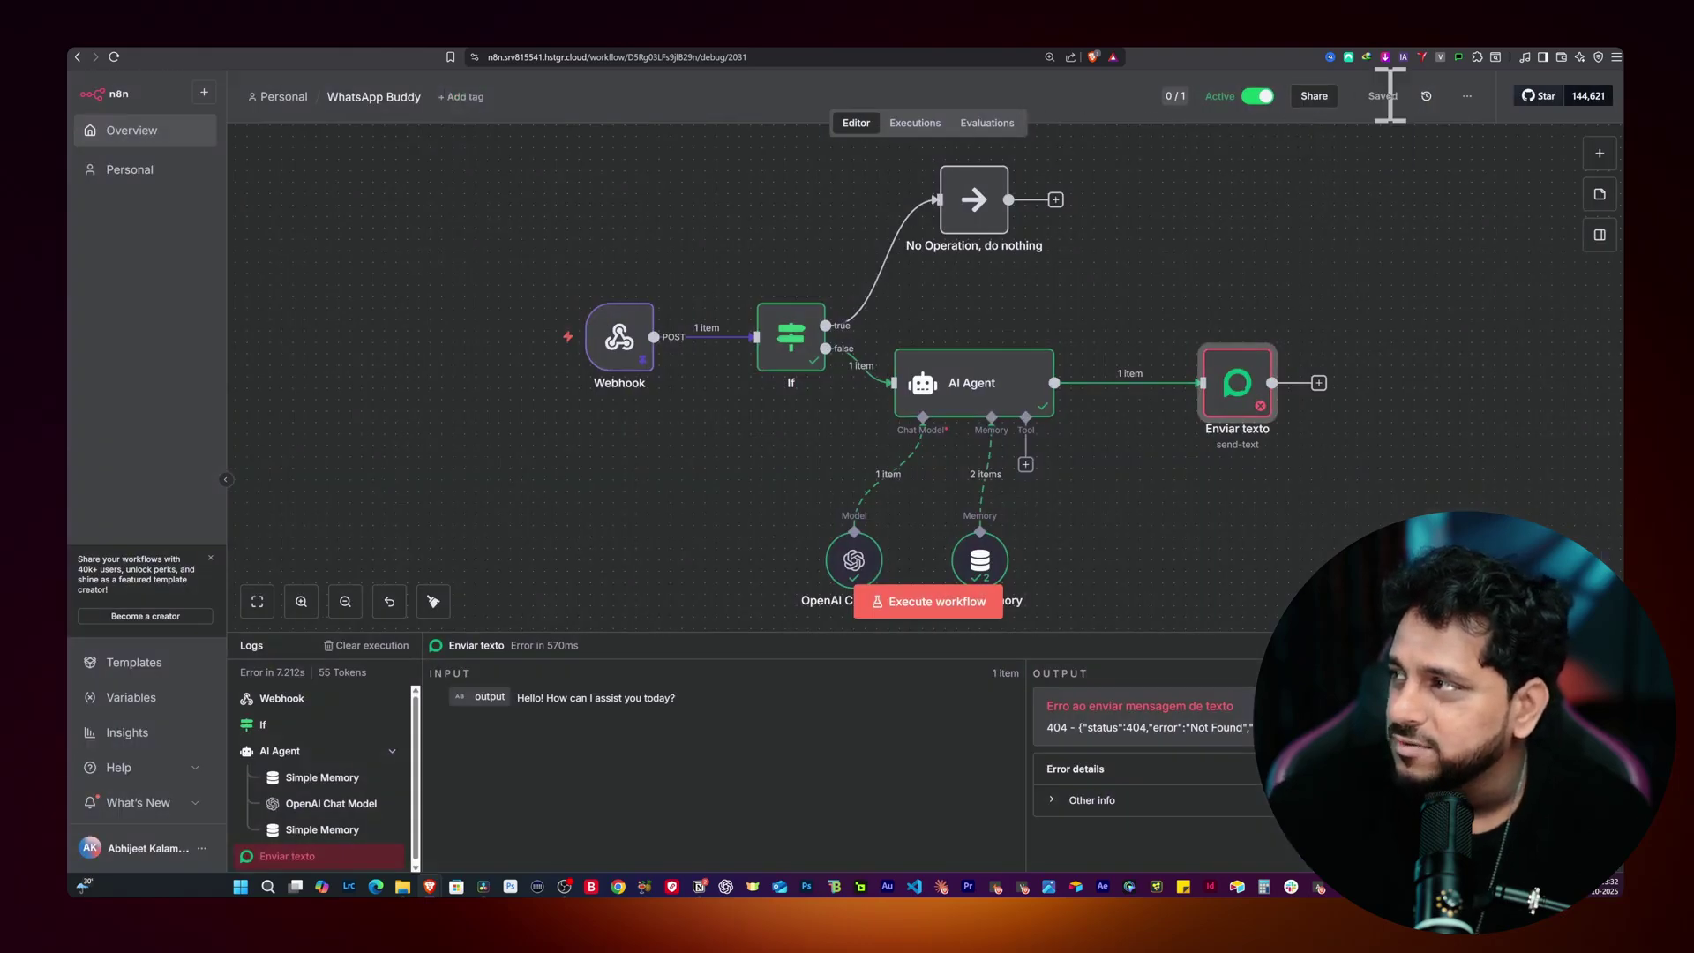
left_click(563, 58)
Step: Reload n8n, then send 'Hello' twice and 'What is n8n' to get the AI's replies
key("Return")
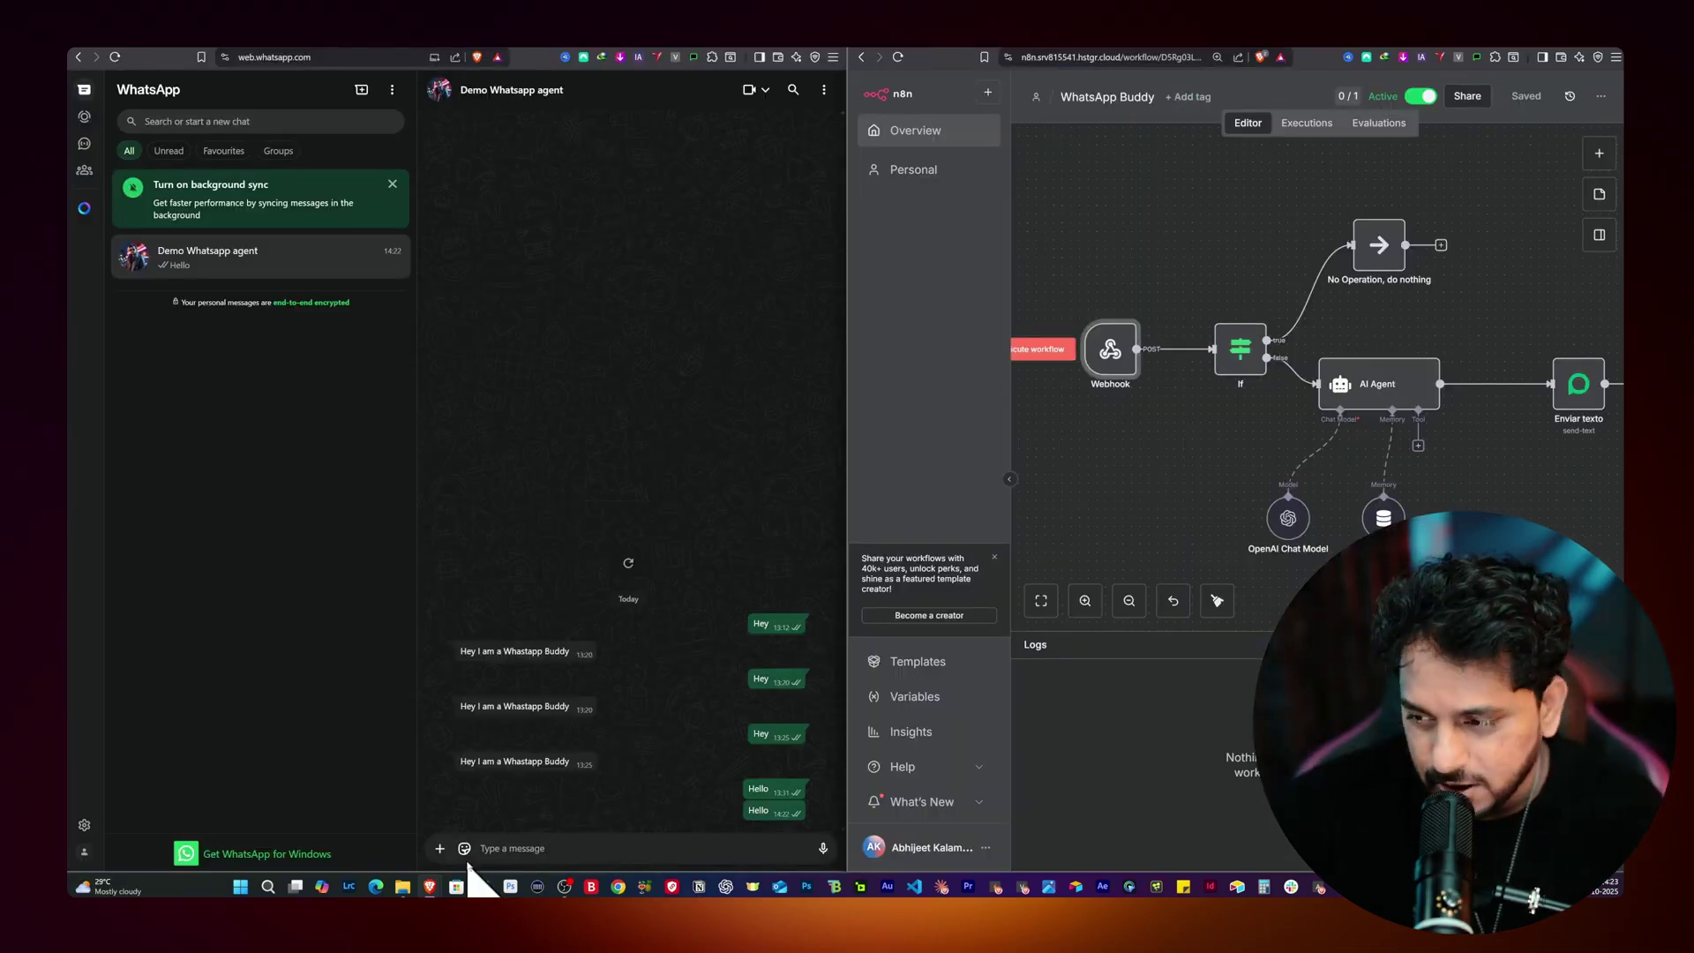
left_click(539, 849)
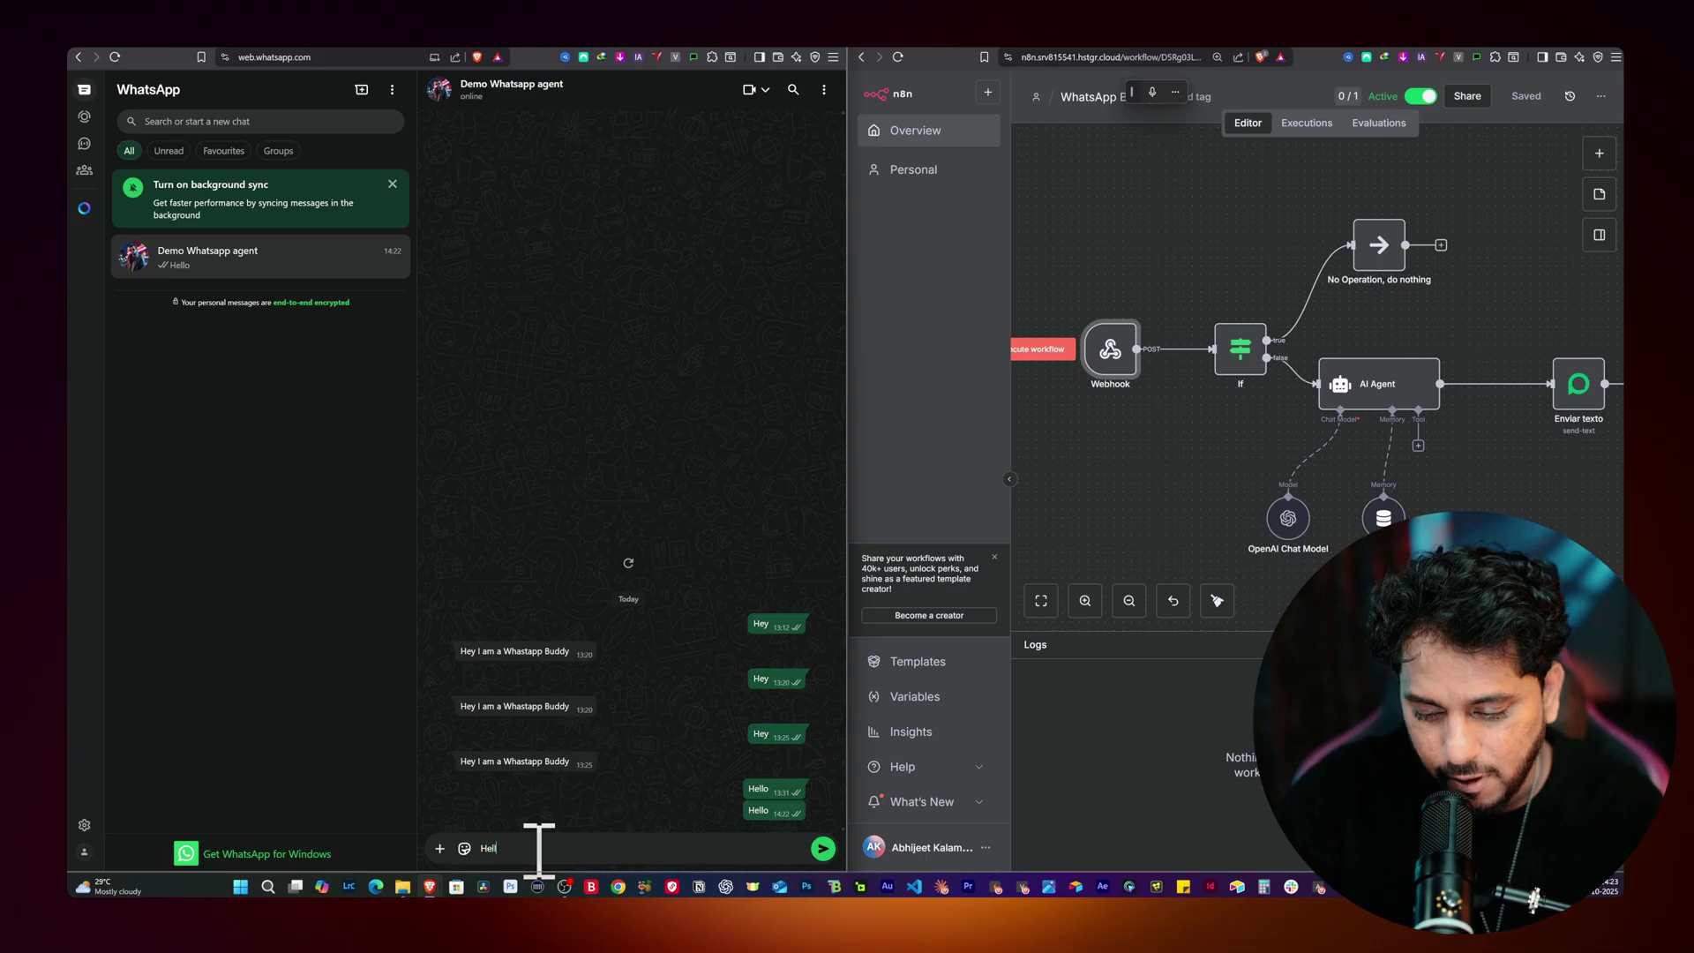
key("Return")
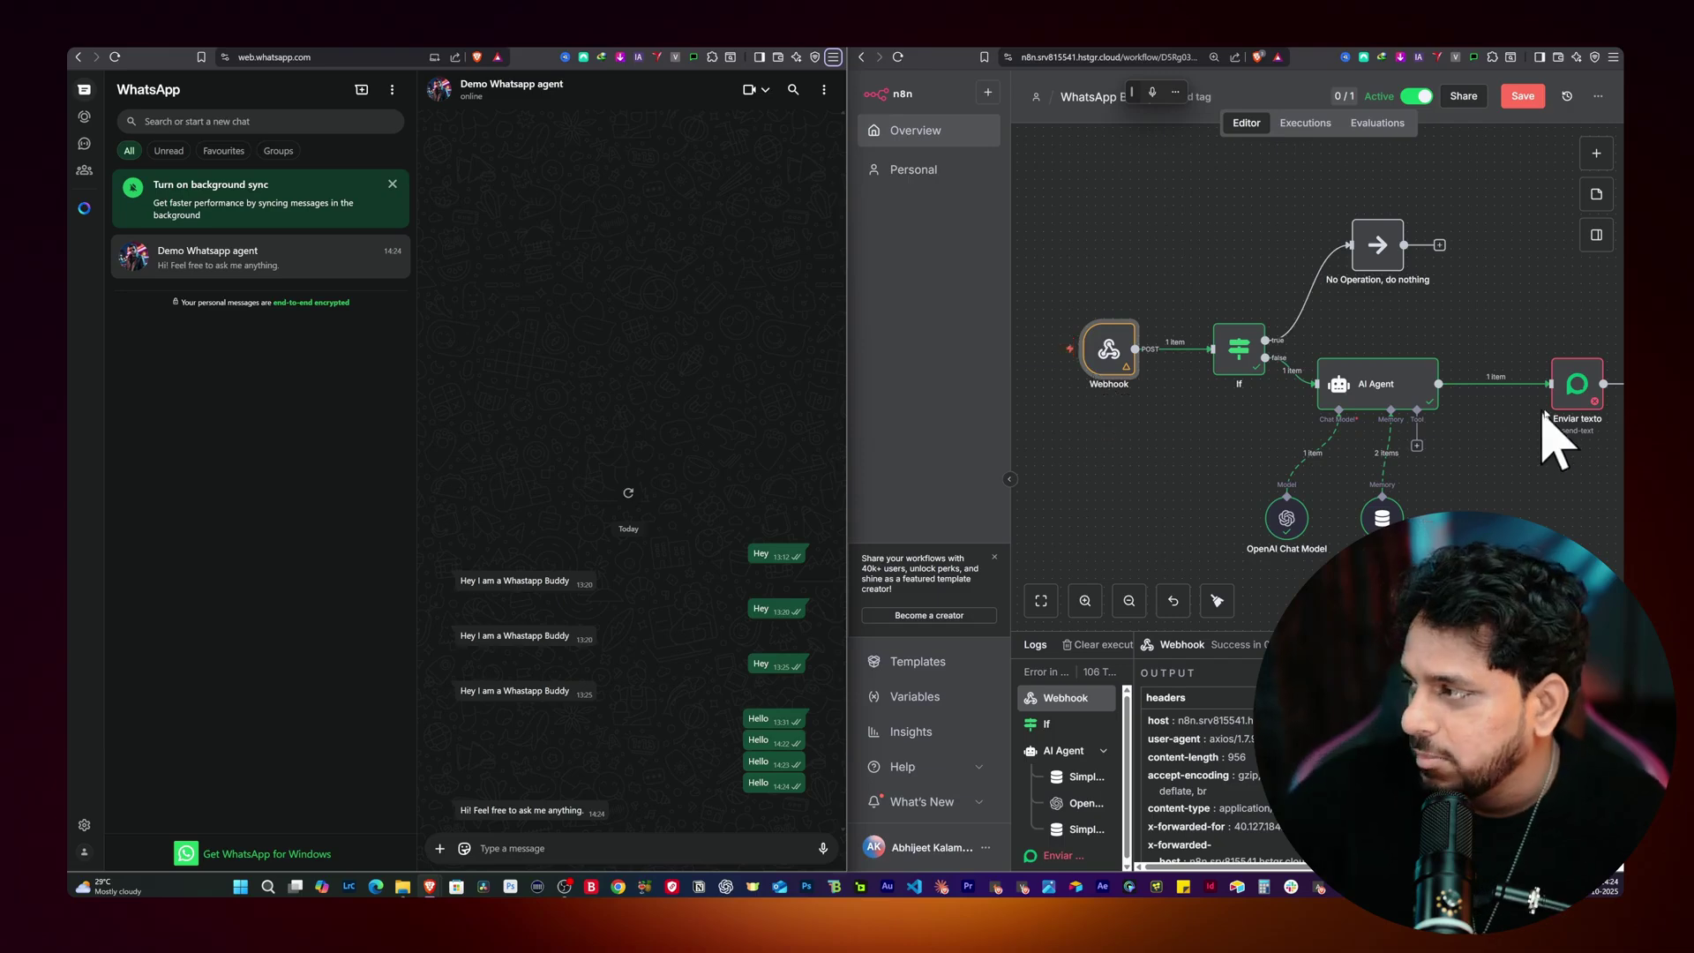
double_click(1585, 381)
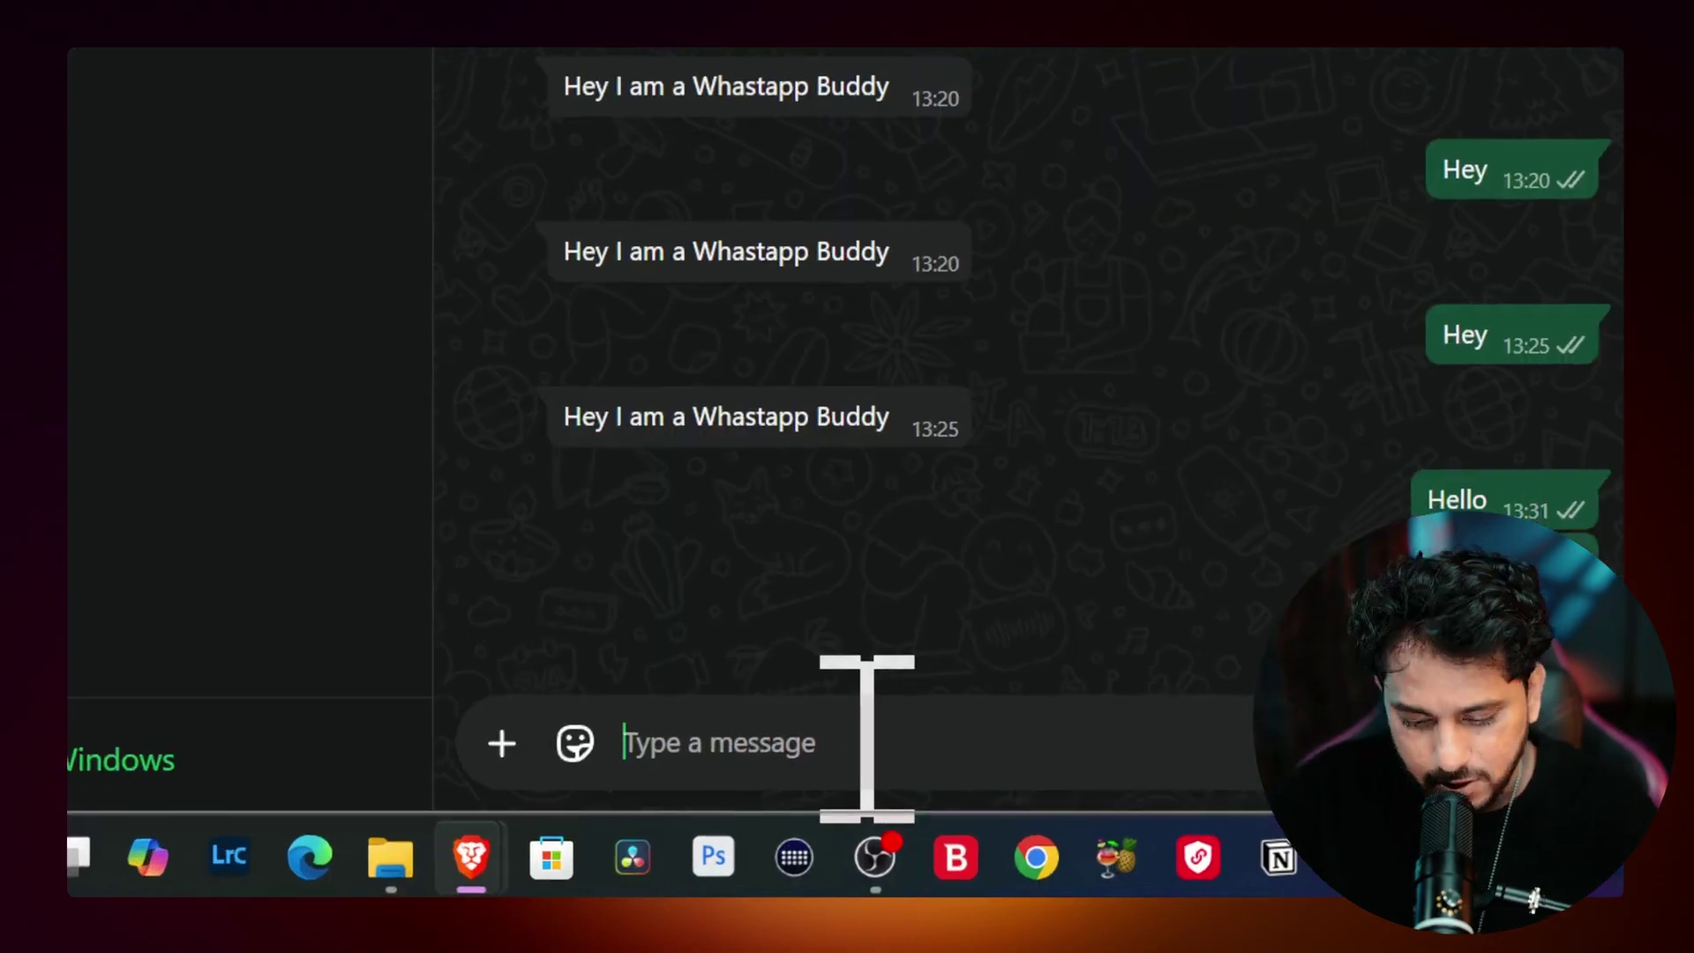
key("Return")
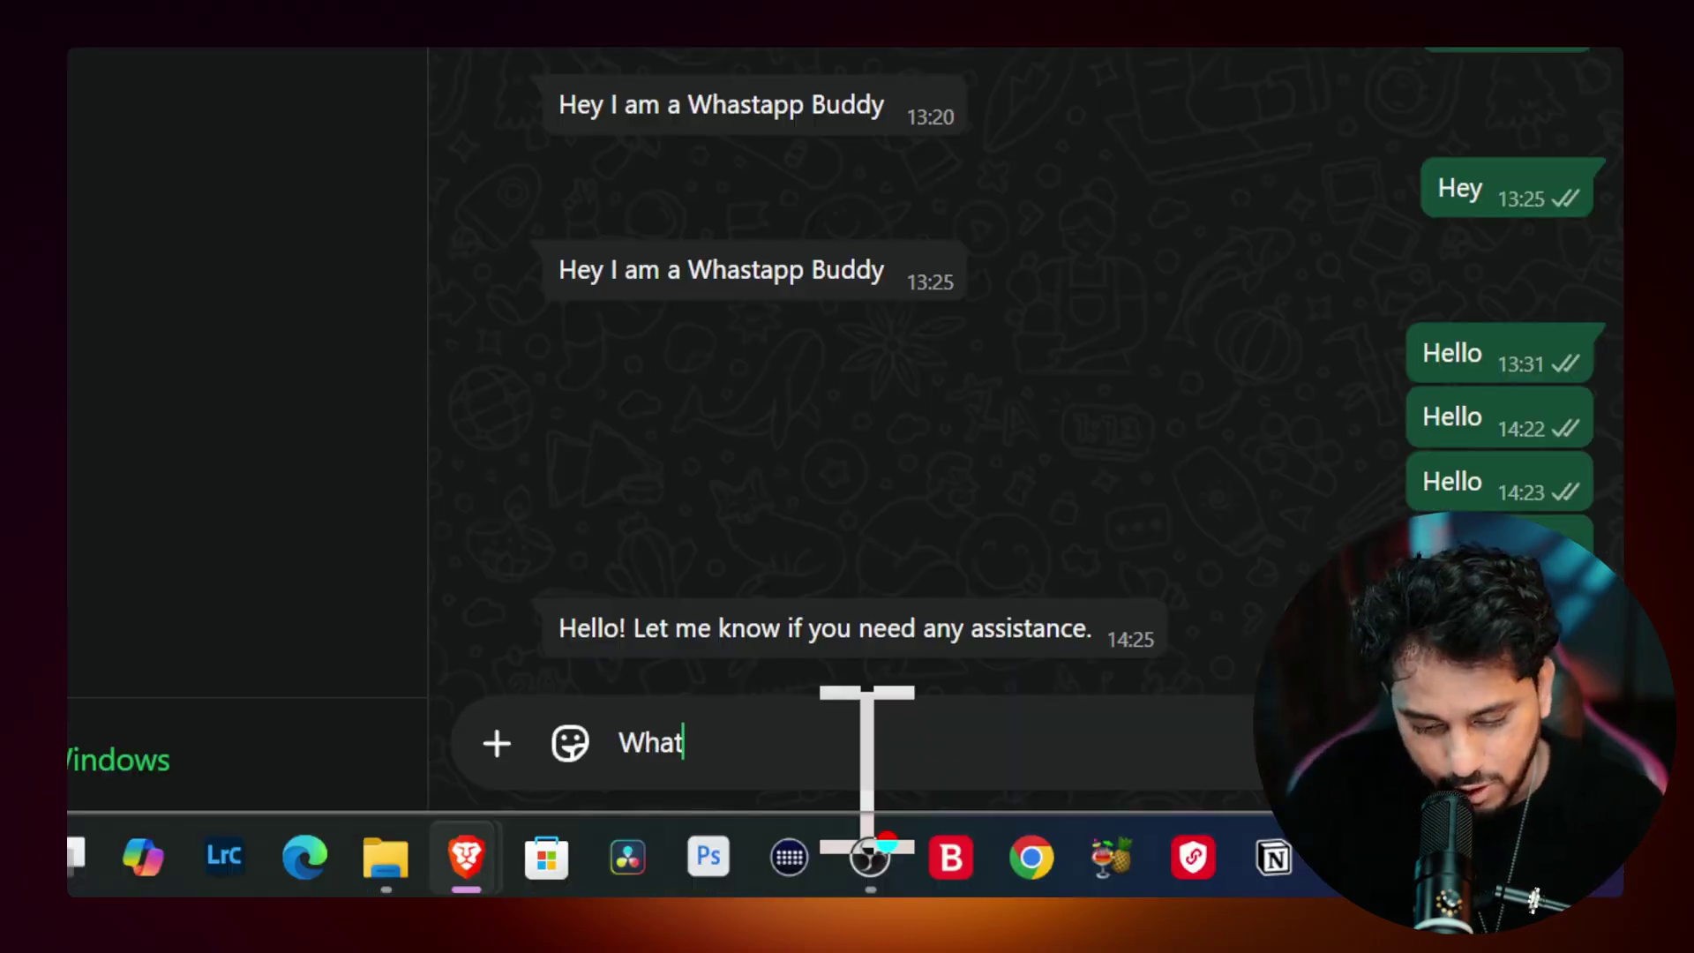
key("Return")
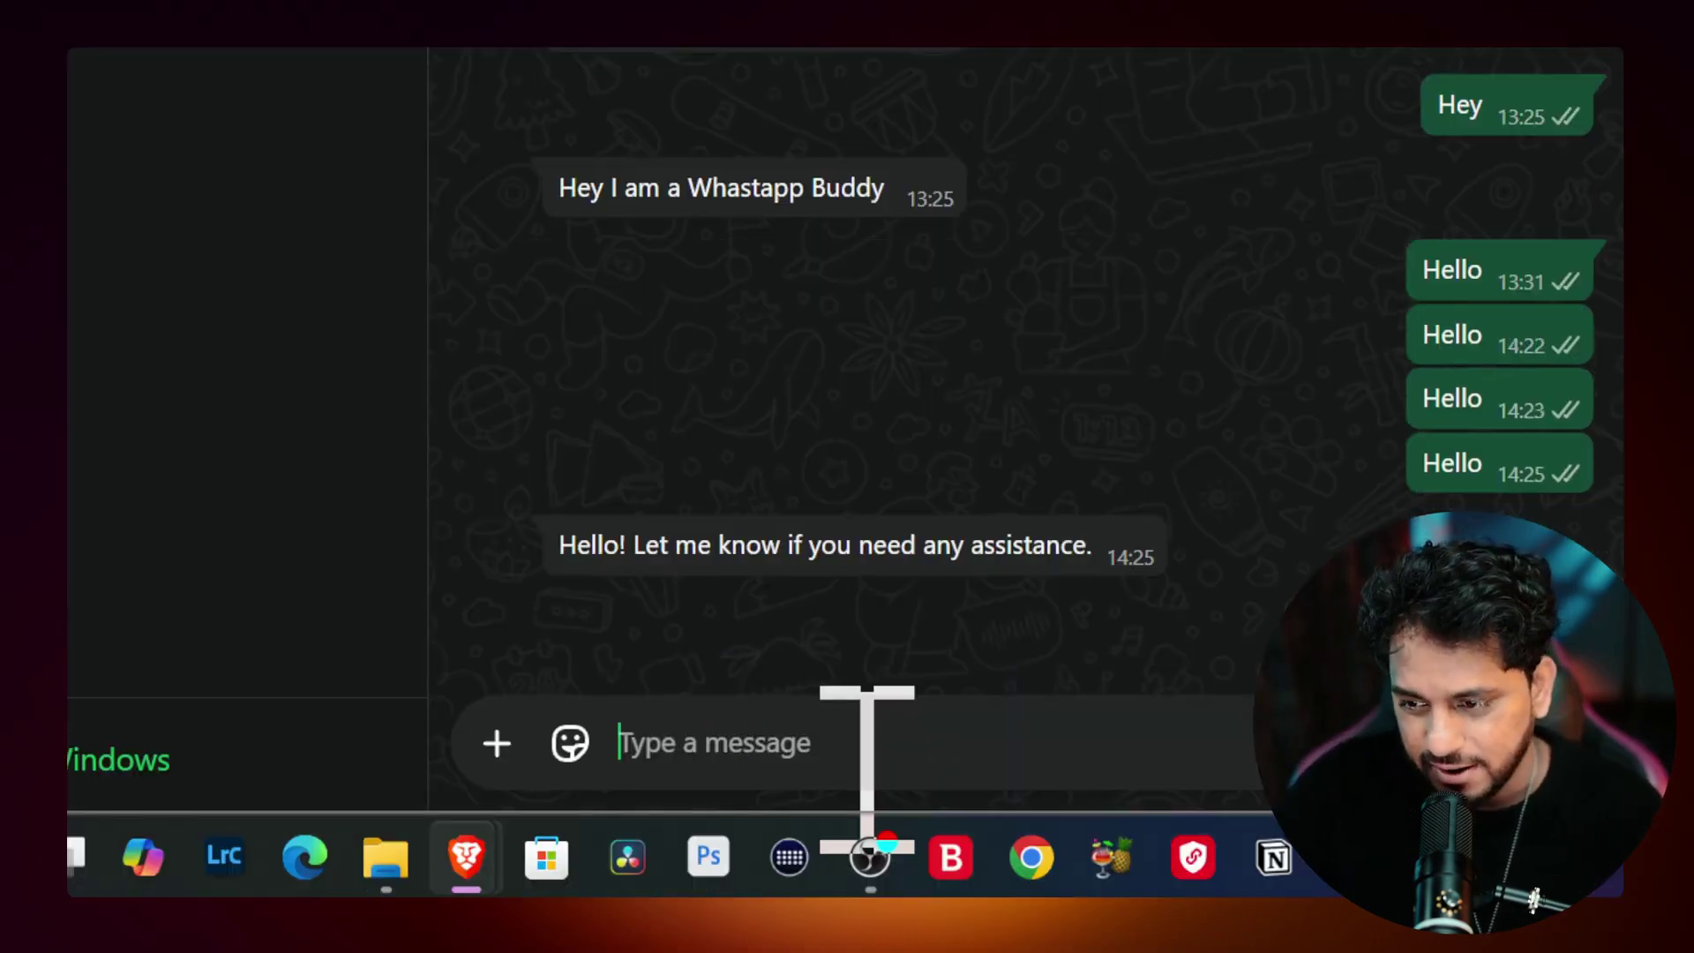